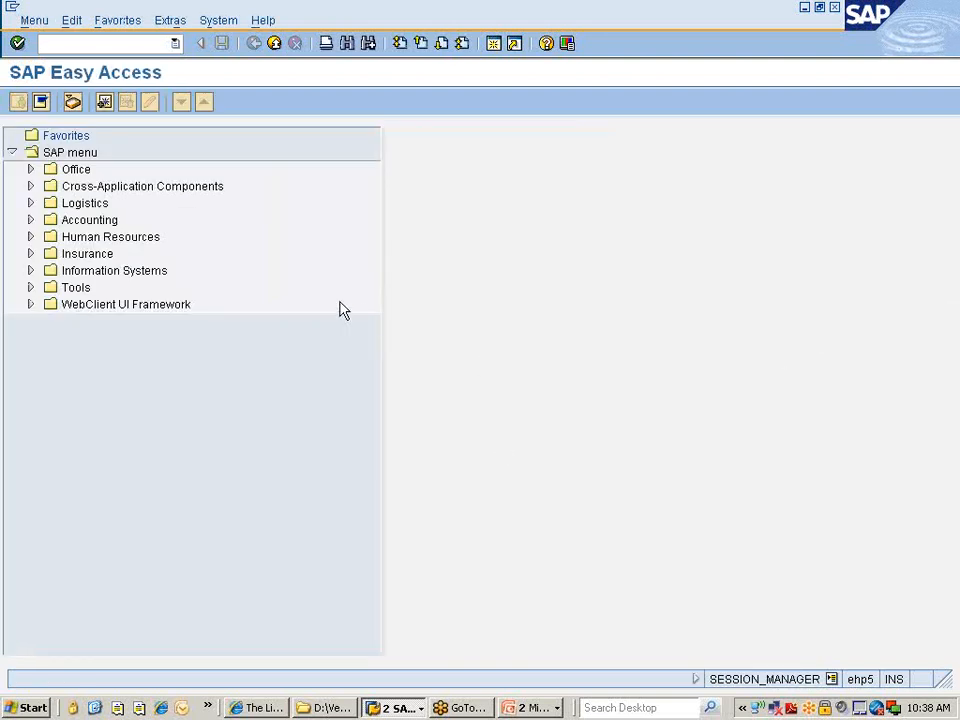
# Expand the SAP menu through Logistics and Materials Management to show the contents of Logistics Invoice Verification.
pyautogui.click(80, 203)
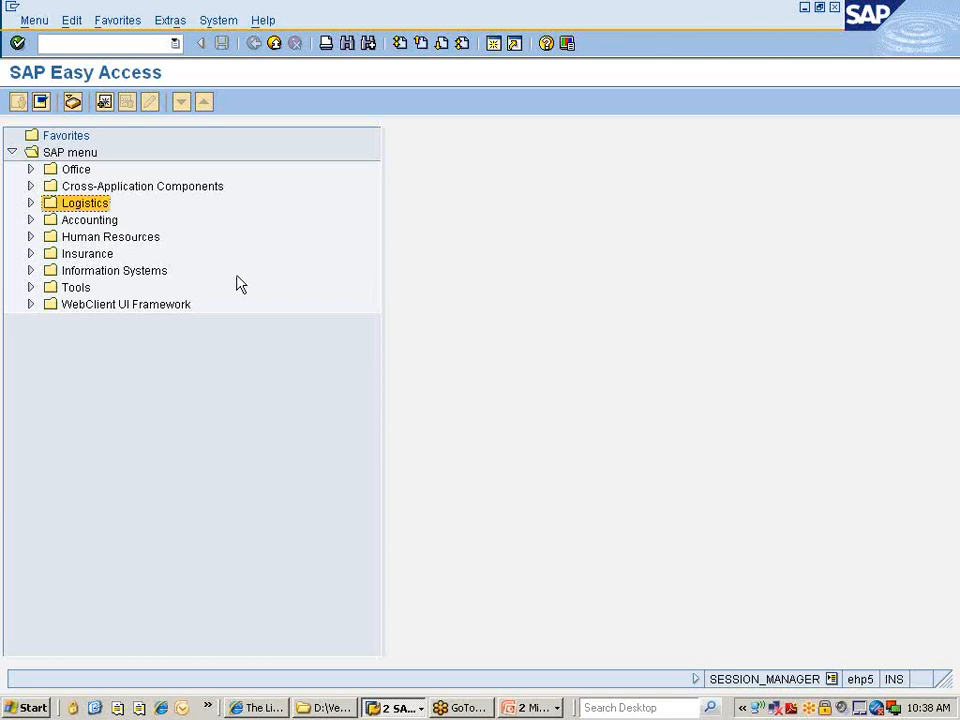
pyautogui.press('Right')
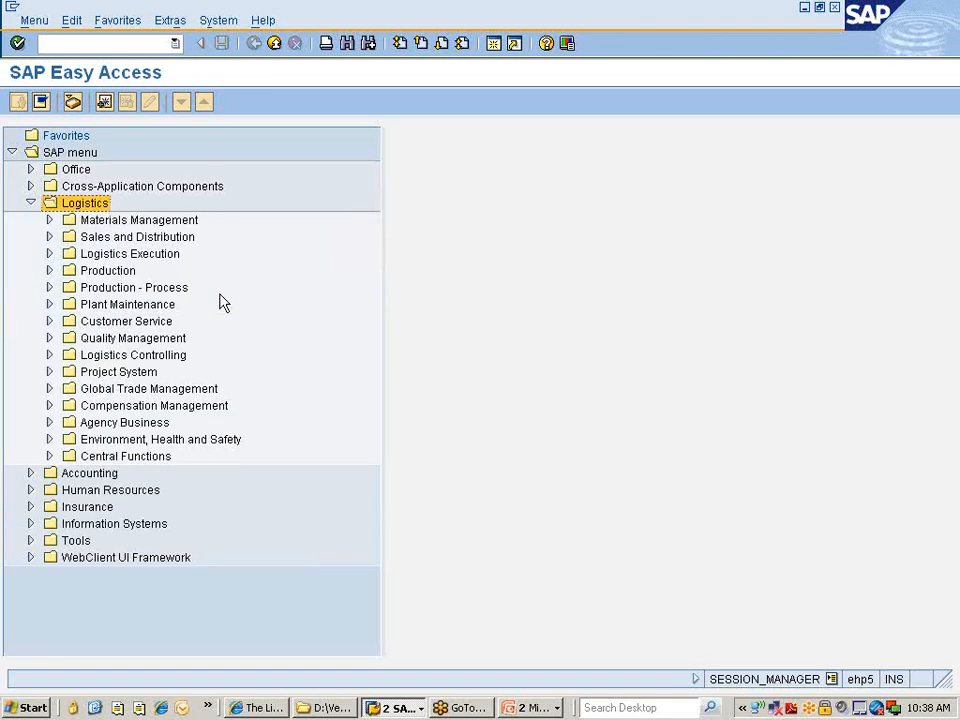
pyautogui.press('Down')
pyautogui.press('Right')
pyautogui.press('Down')
pyautogui.press('Down')
pyautogui.press('Down')
pyautogui.press('Down')
pyautogui.press('Down')
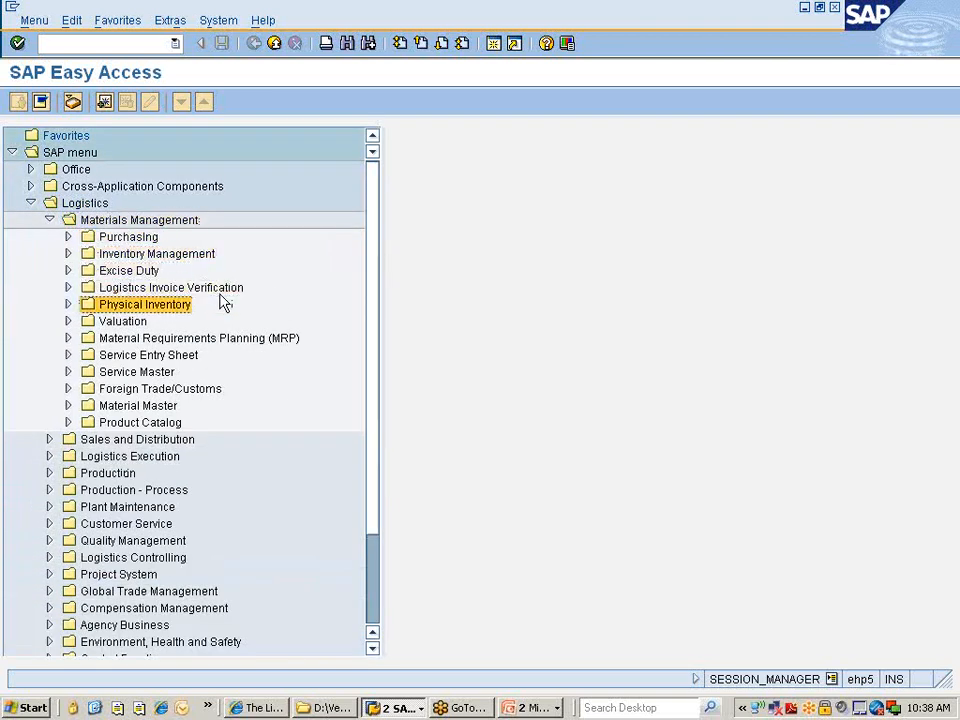
pyautogui.press('Up')
pyautogui.press('Right')
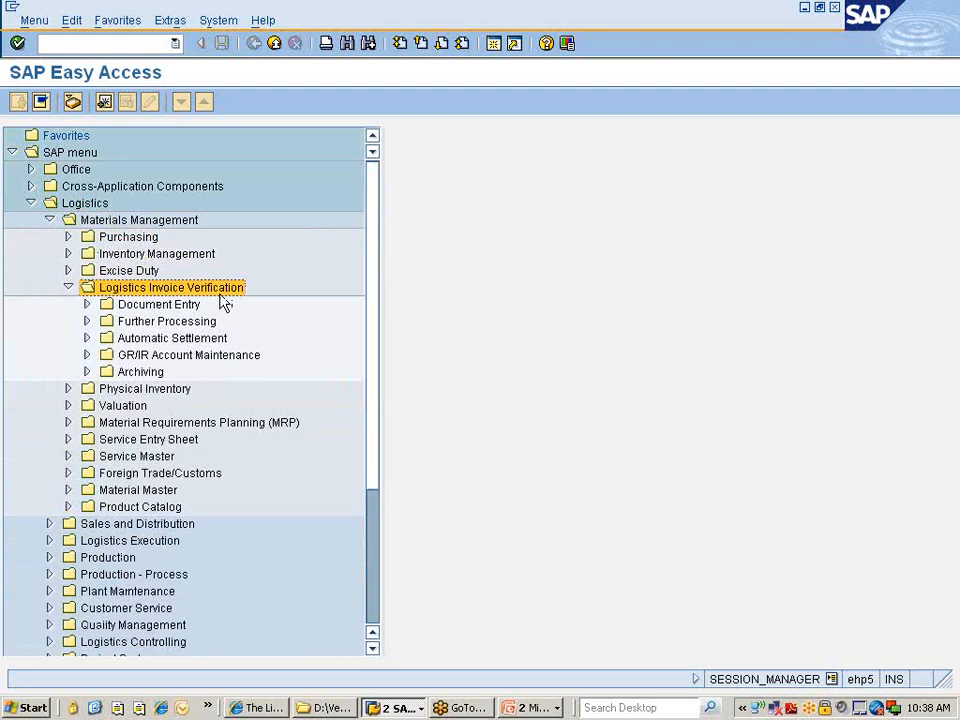
# Open the MIRO - Enter Invoice transaction from Document Entry under Logistics Invoice Verification.
pyautogui.press('Down')
pyautogui.press('Right')
pyautogui.press('Down')
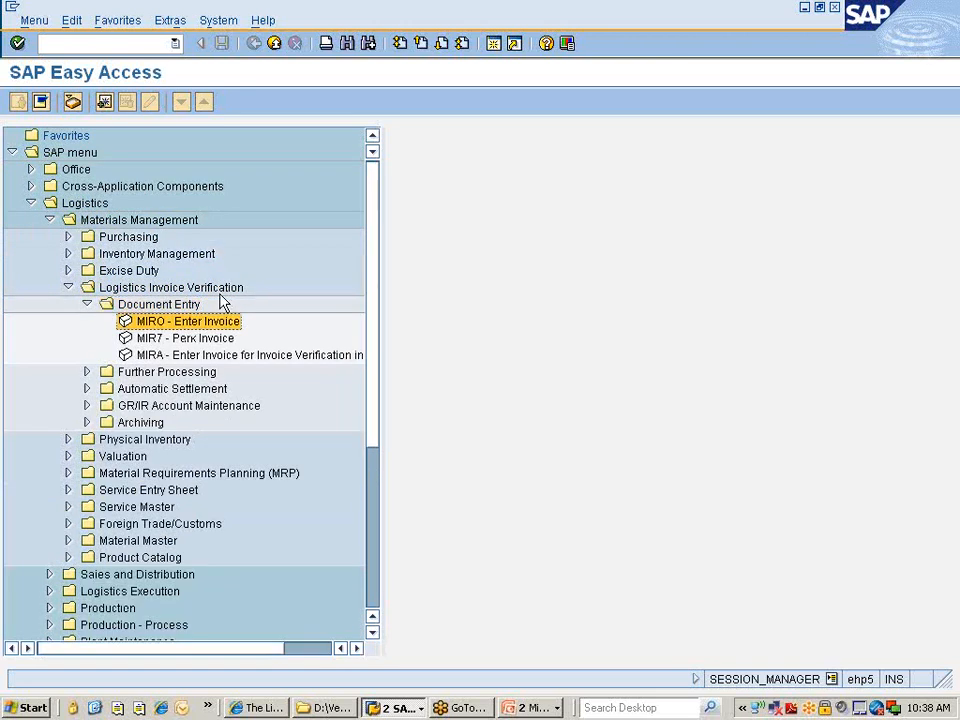
pyautogui.press('Return')
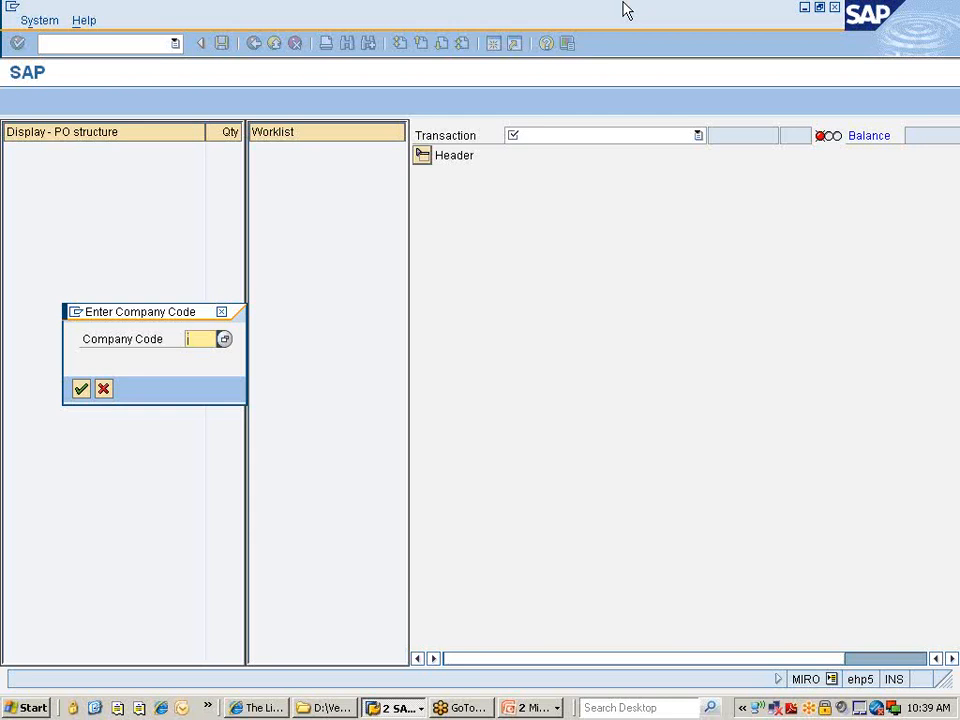
# Enter company code 7777 and choose Invoice as the transaction type for the incoming invoice.
pyautogui.write('7777')
pyautogui.press('Return')
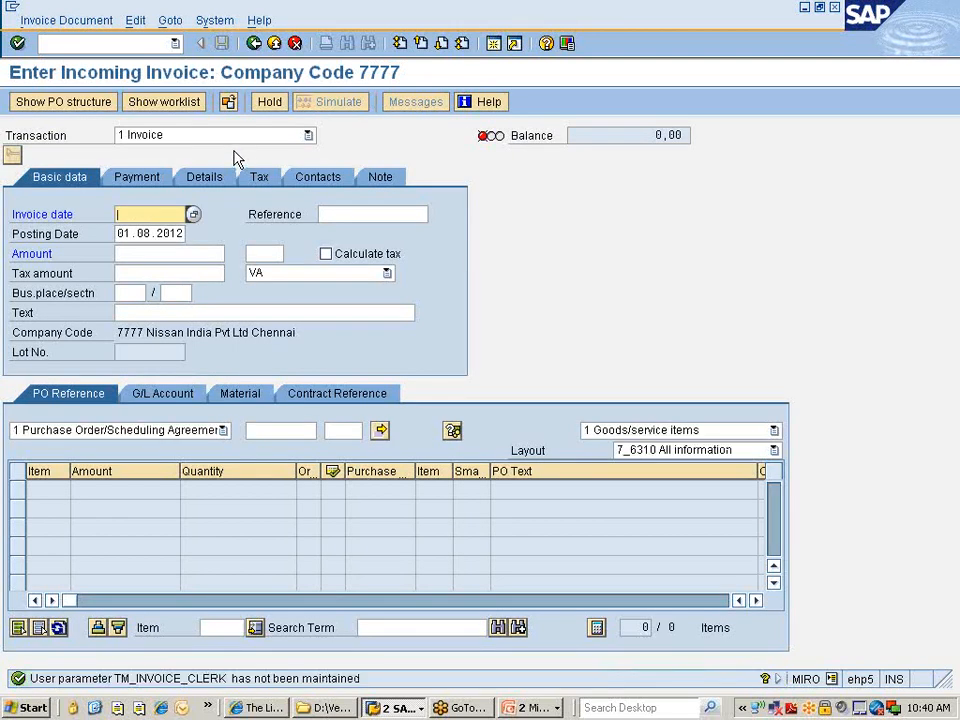
pyautogui.click(155, 140)
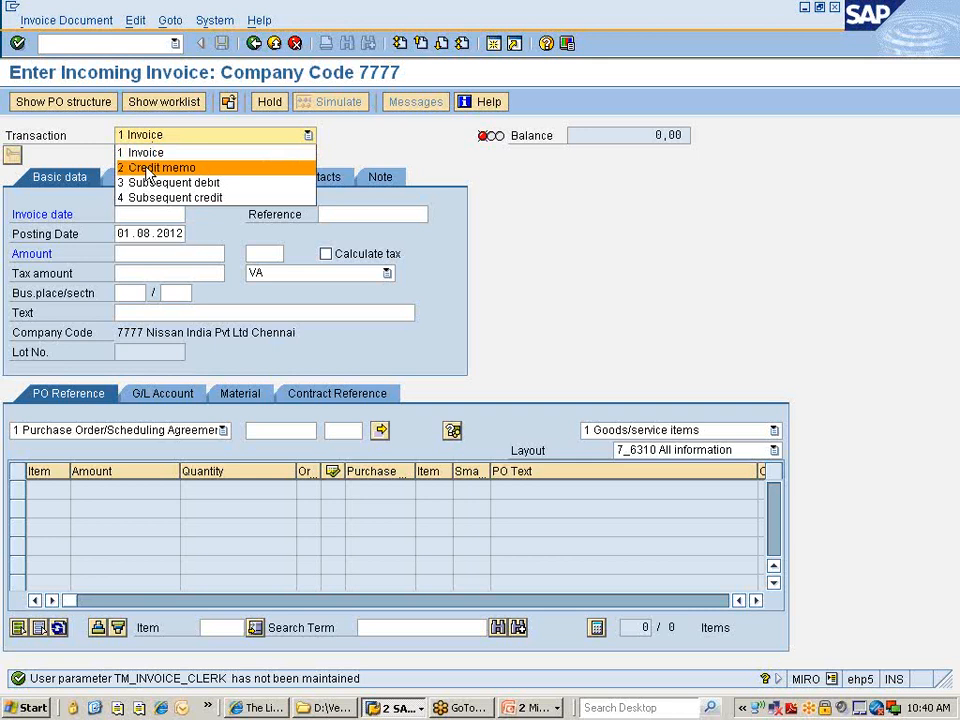
pyautogui.click(146, 152)
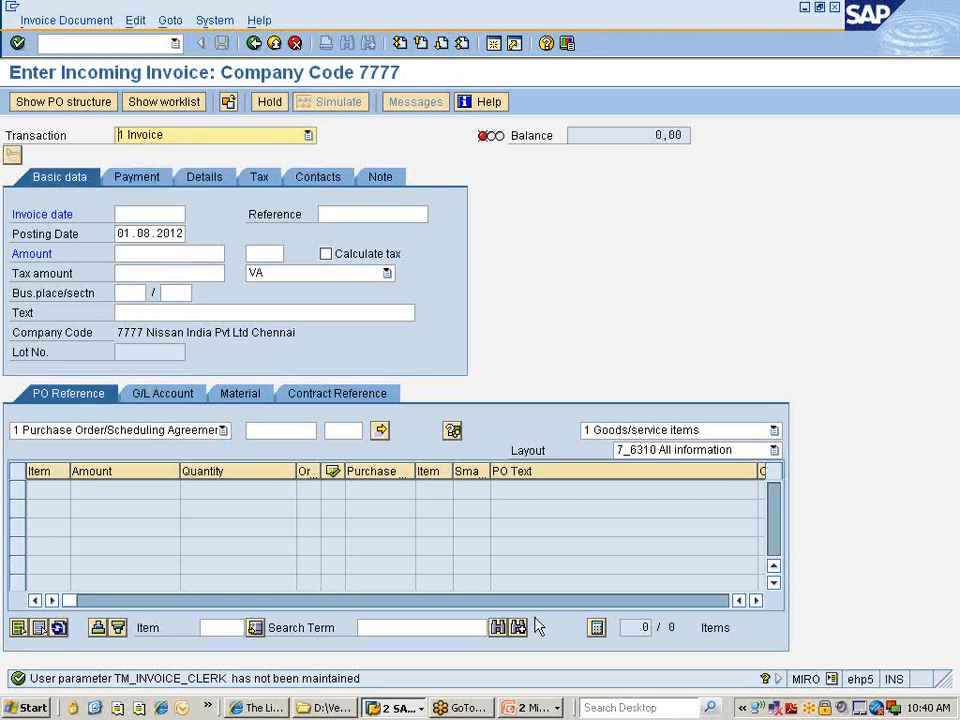
# Switch to the PowerPoint presentation to view the flowchart for invoices with reference to a purchase order, and return to SAP.
pyautogui.click(520, 710)
pyautogui.click(544, 668)
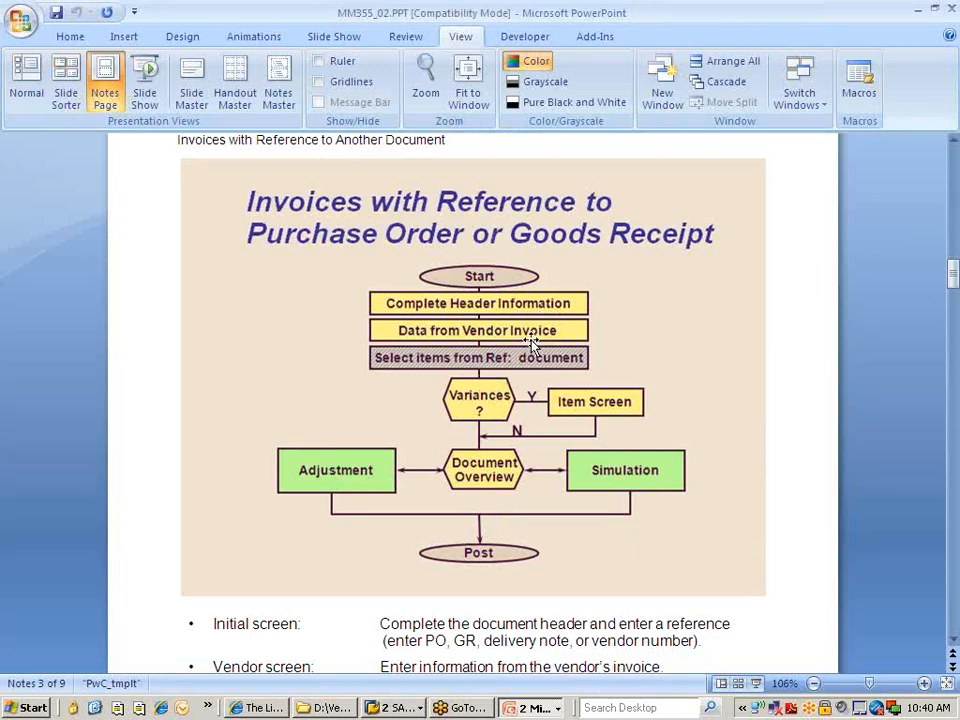
pyautogui.hotkey('alt', 'Tab')
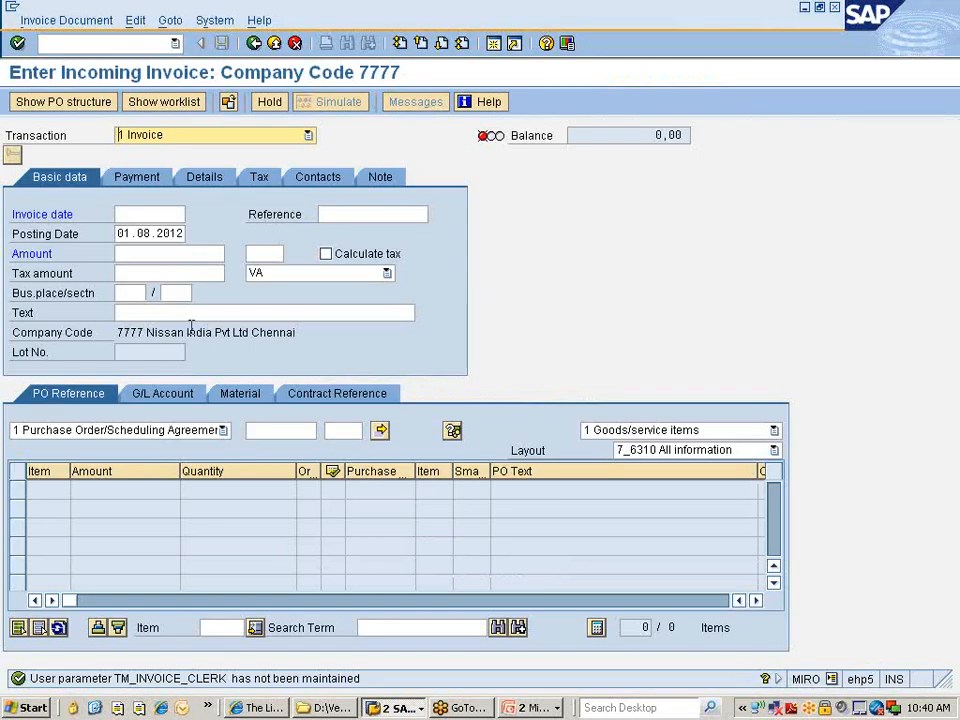
# Copy the posting date 01.08.2012 into the invoice date field.
pyautogui.click(133, 216)
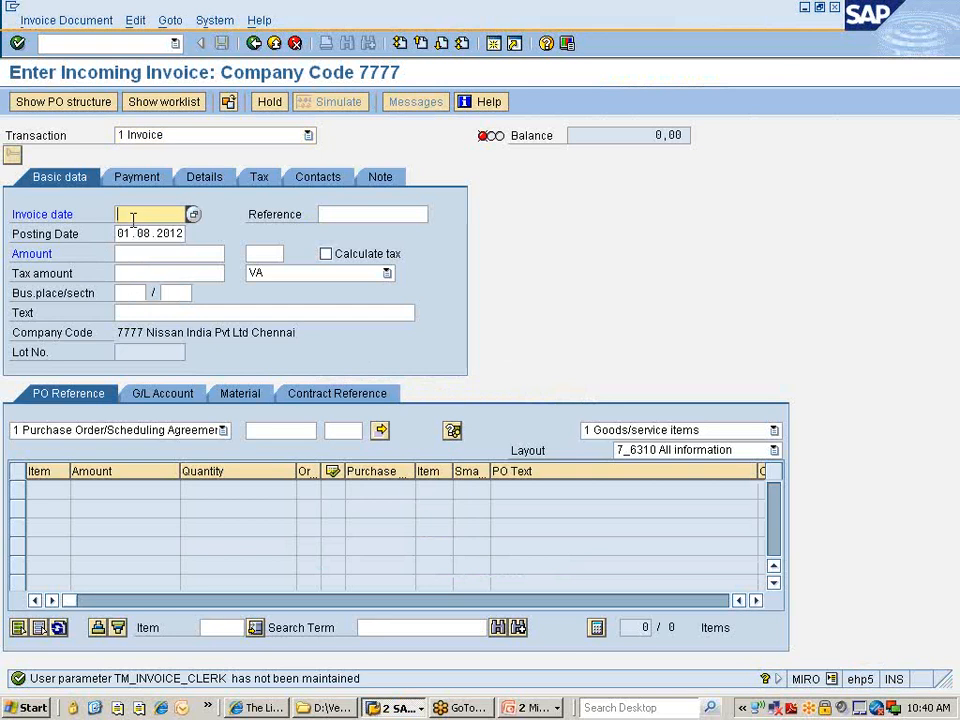
pyautogui.click(117, 229)
pyautogui.moveTo(117, 229); pyautogui.dragTo(184, 232)
pyautogui.hotkey('ctrl', 'c')
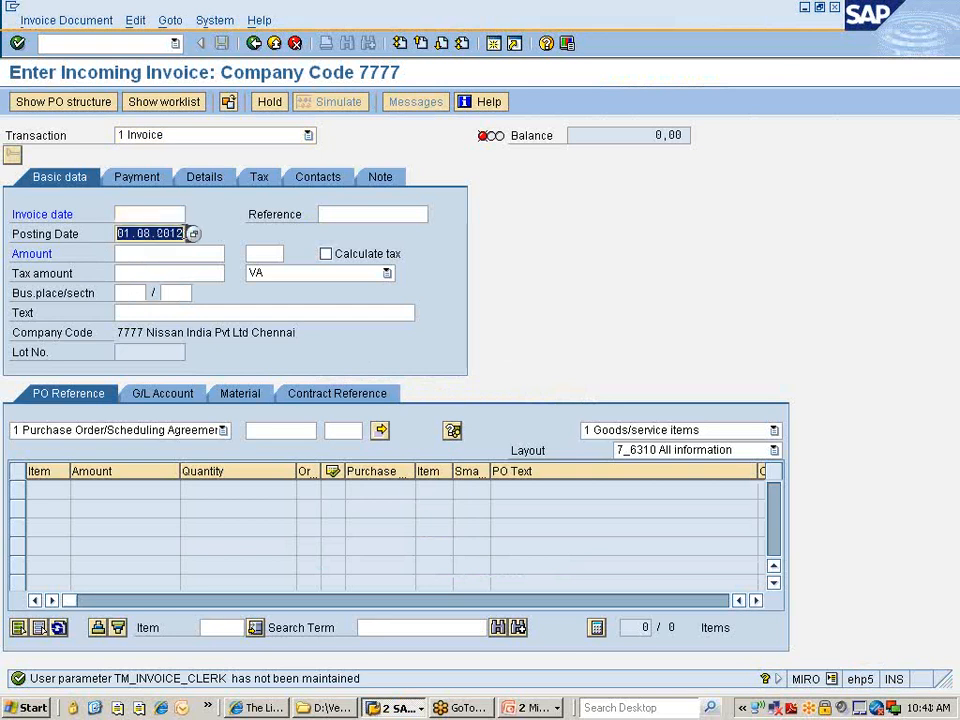
pyautogui.click(183, 232)
pyautogui.click(169, 214)
pyautogui.hotkey('ctrl', 'v')
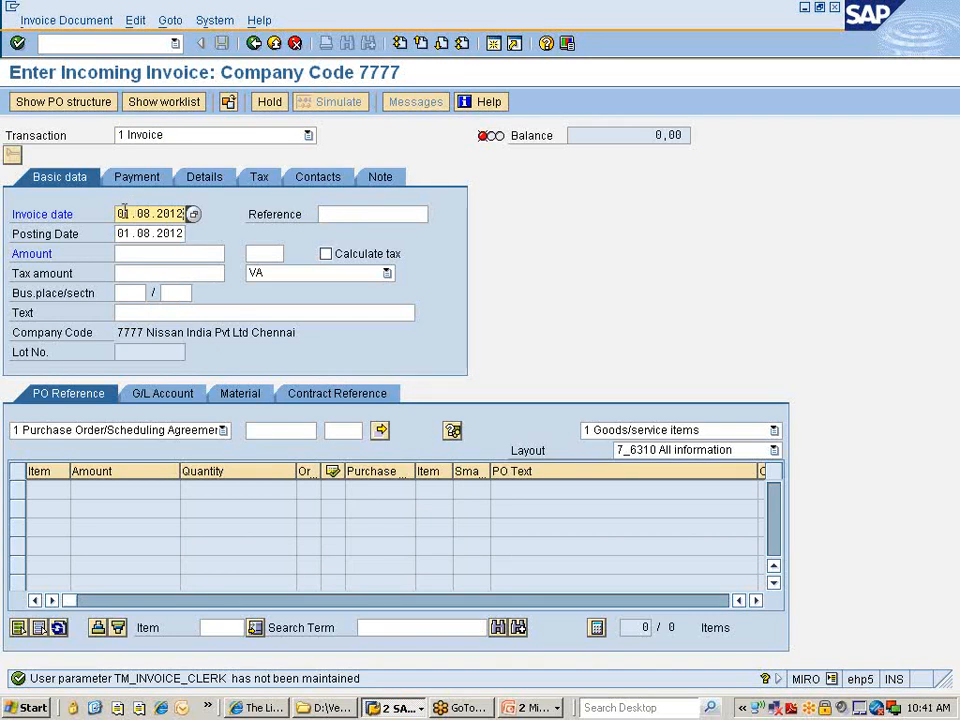
# Change the invoice date to 31.07.2012.
pyautogui.click(125, 214)
pyautogui.press('BackSpace')
pyautogui.write('3')
pyautogui.press('BackSpace')
pyautogui.write('7')
pyautogui.click(134, 234)
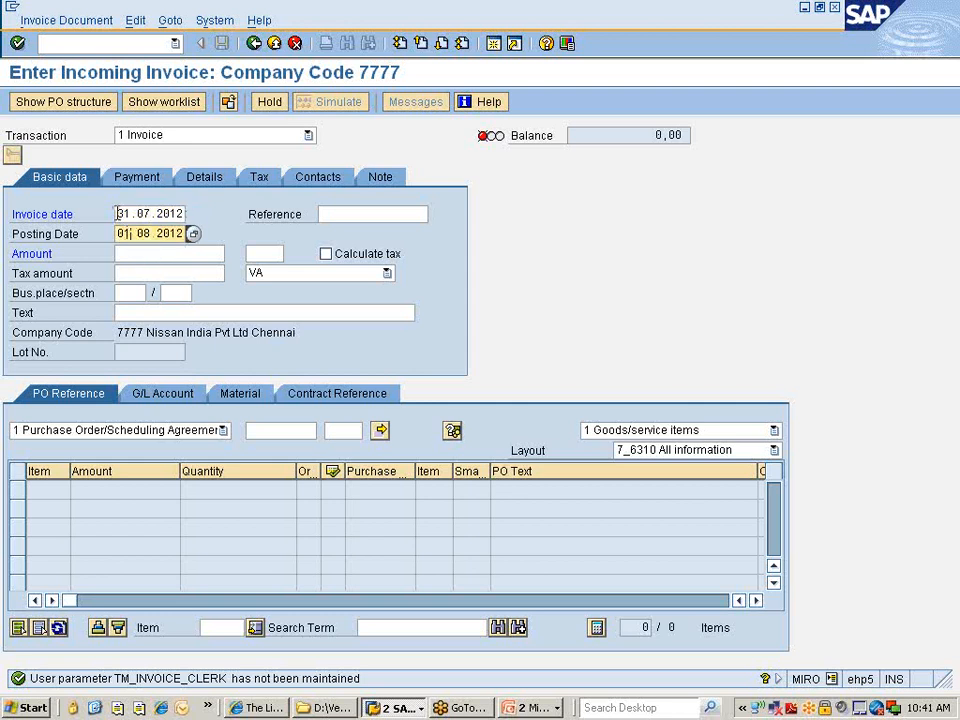
pyautogui.moveTo(118, 214); pyautogui.dragTo(185, 214)
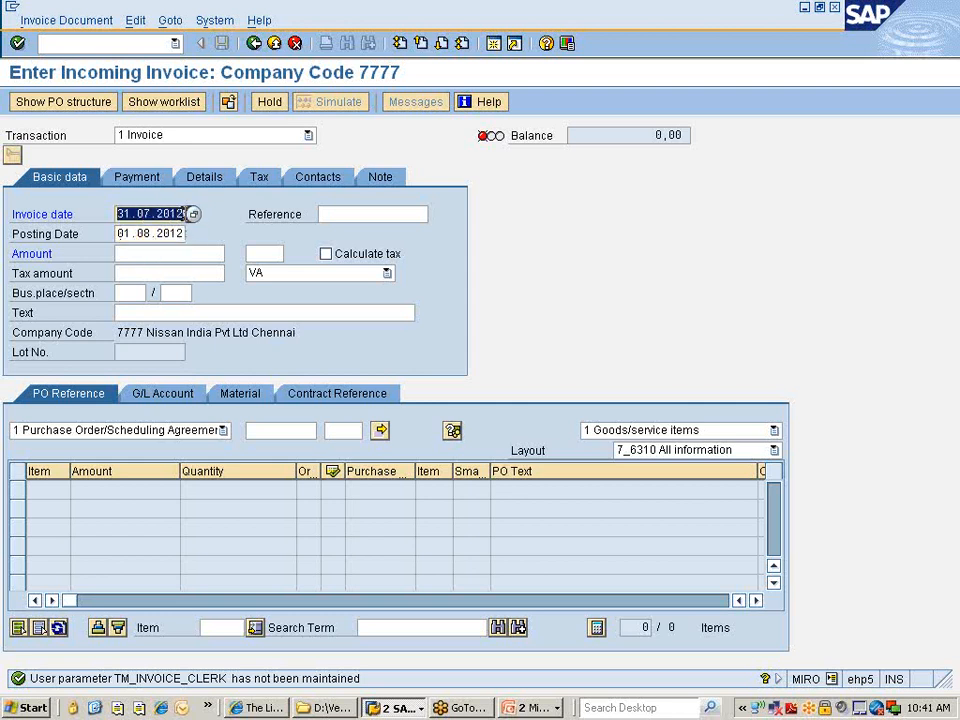
pyautogui.click(185, 214)
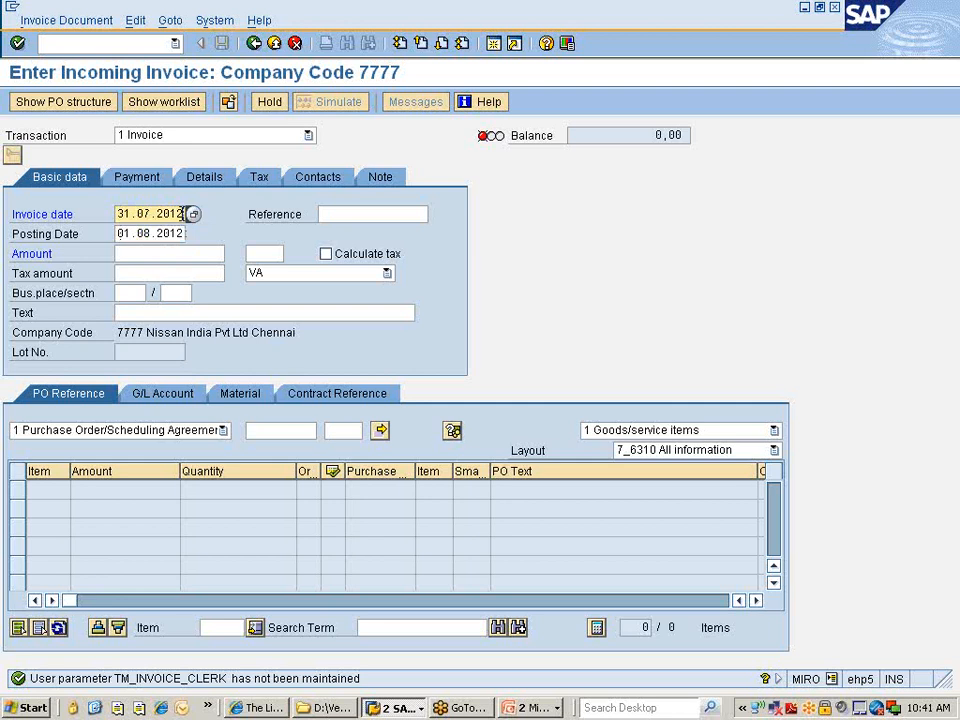
# Set the tax code to GI (Input Tax (Purchases) GB1) and close the information message.
pyautogui.click(307, 274)
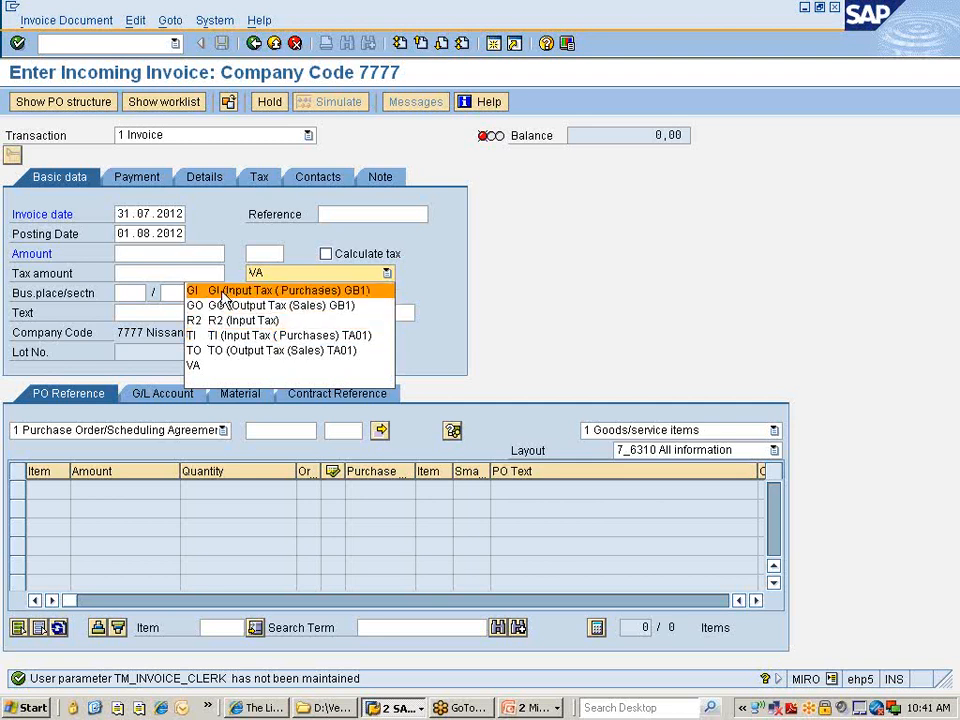
pyautogui.click(208, 290)
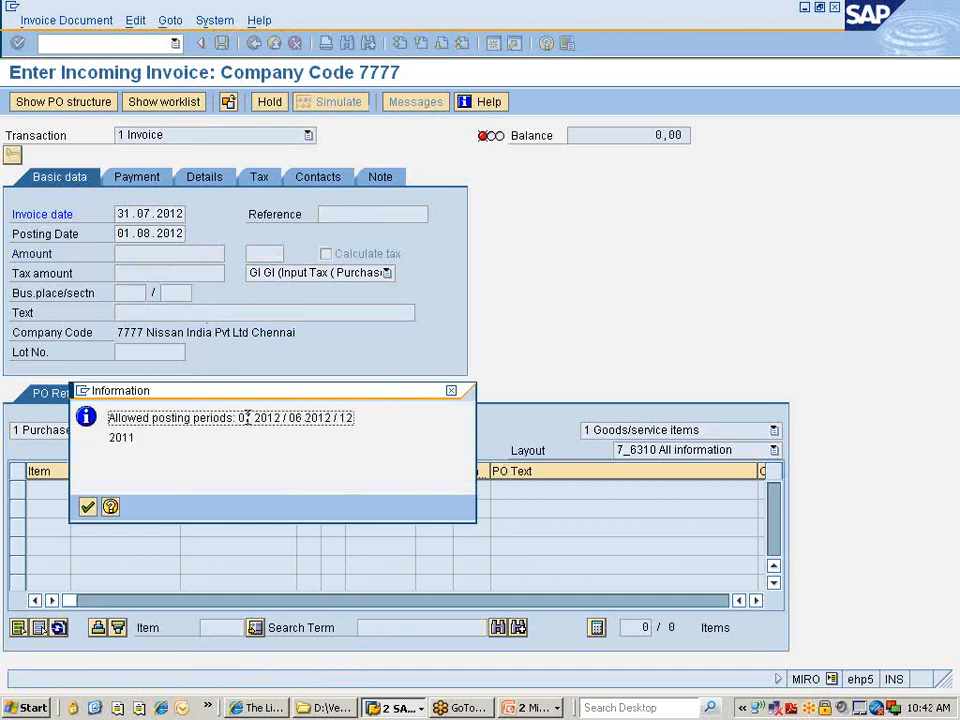
pyautogui.click(87, 507)
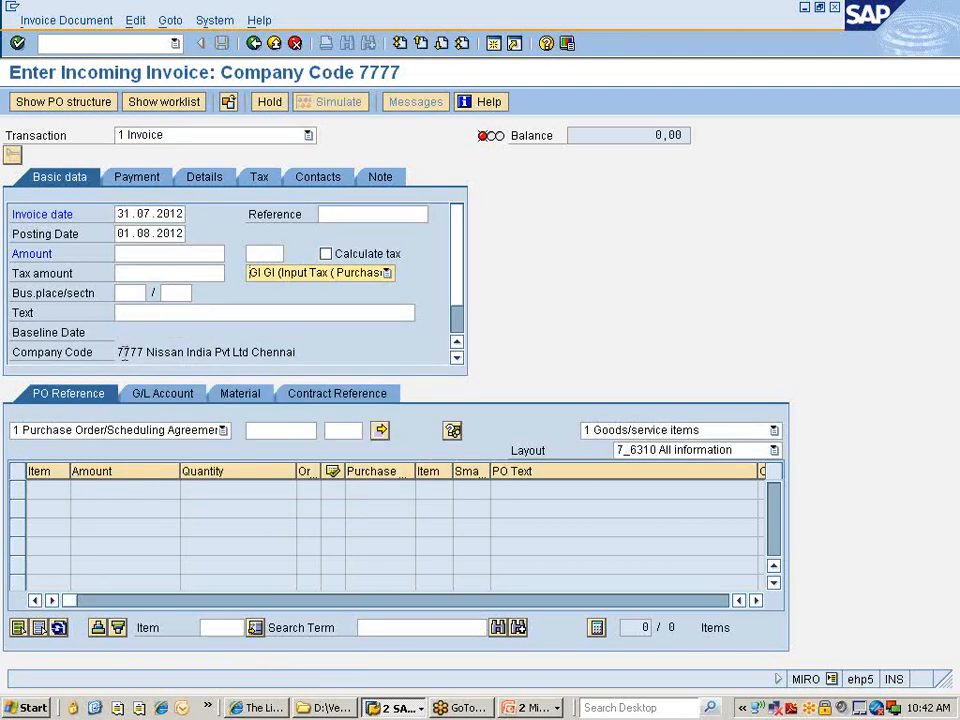
# Open transaction MMRV in a new session and examine the current and previous posting periods of company code 7777.
pyautogui.click(132, 45)
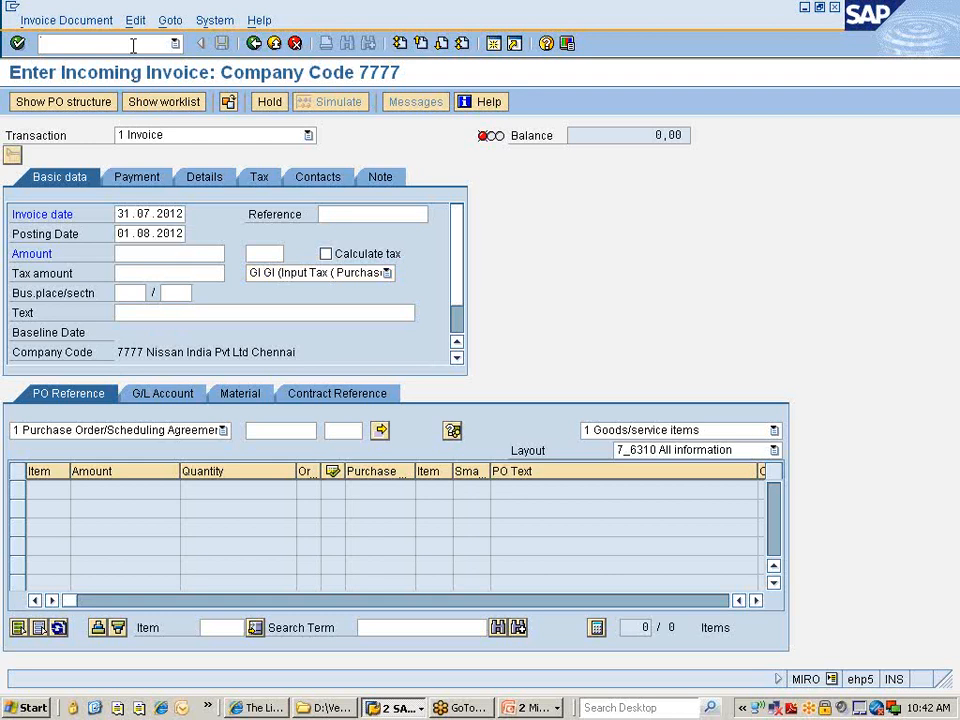
pyautogui.write('/ommrv')
pyautogui.press('Return')
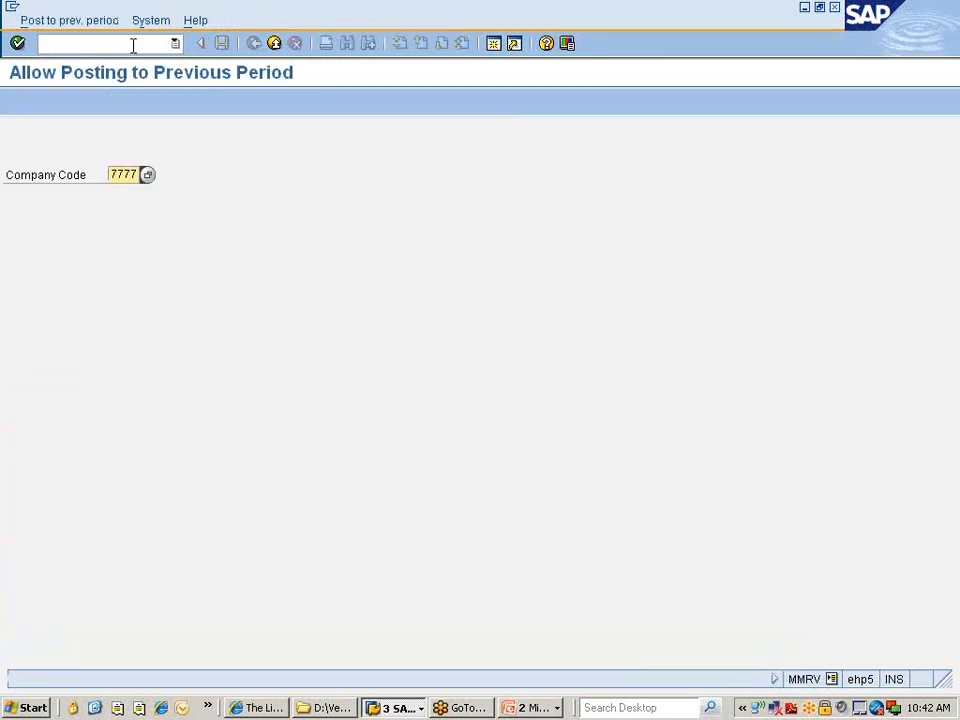
pyautogui.press('Return')
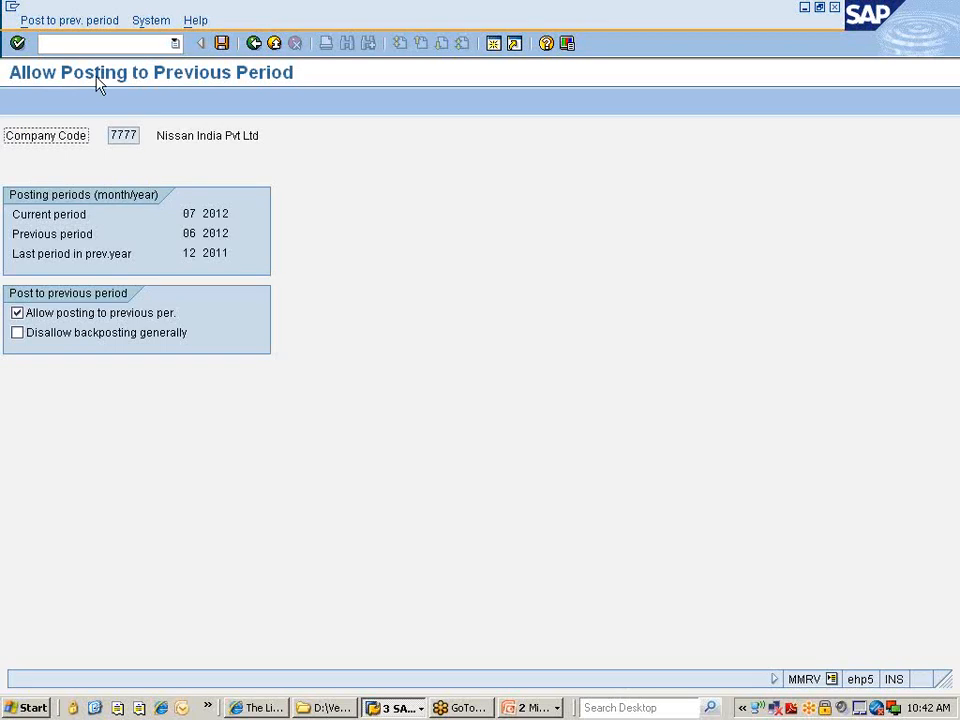
pyautogui.moveTo(182, 214); pyautogui.dragTo(249, 239)
# Open transaction MMPV in the same session and enter 7777 as the starting company code.
pyautogui.click(126, 43)
pyautogui.write('/nmmpv')
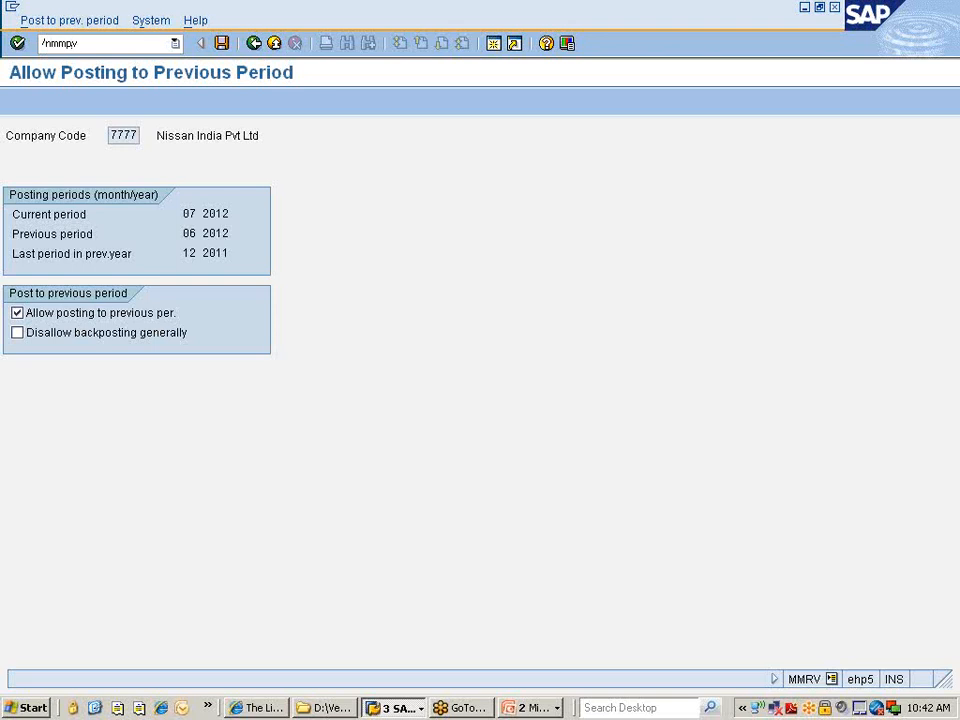
pyautogui.press('Return')
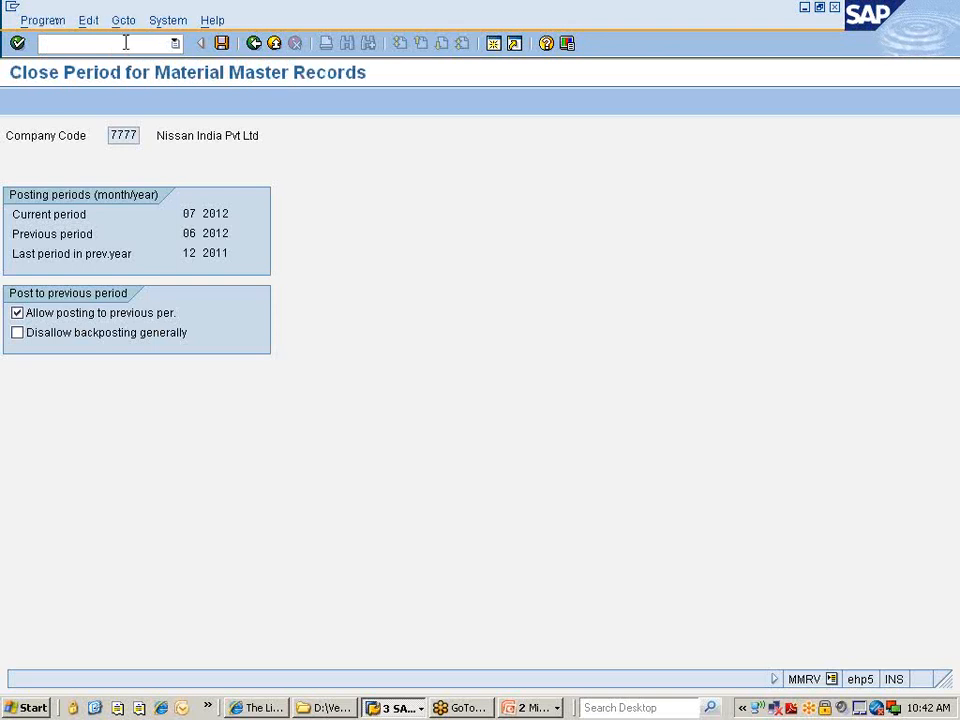
pyautogui.write('7777')
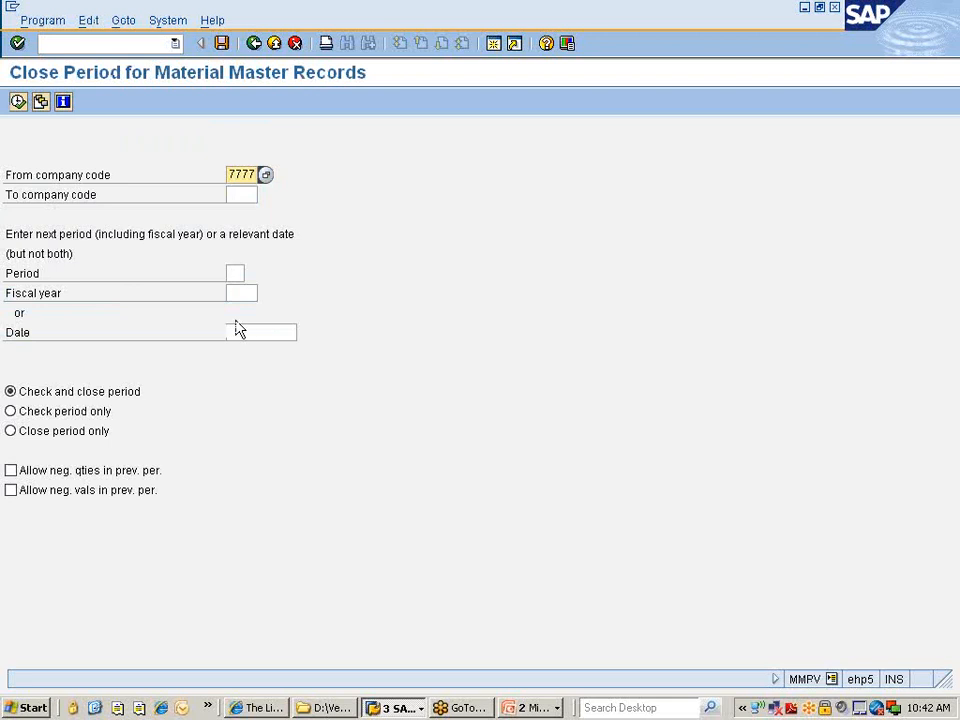
# Set the next period to 08 and the fiscal year to 2012 for the period closing.
pyautogui.click(236, 272)
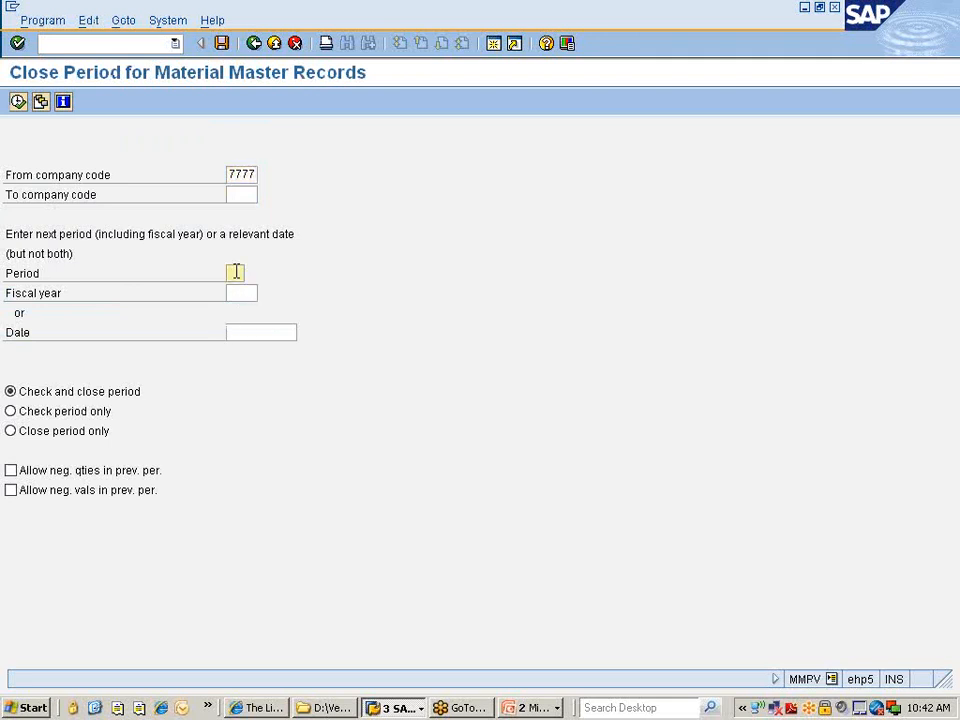
pyautogui.write('05')
pyautogui.press('Tab')
pyautogui.write('20')
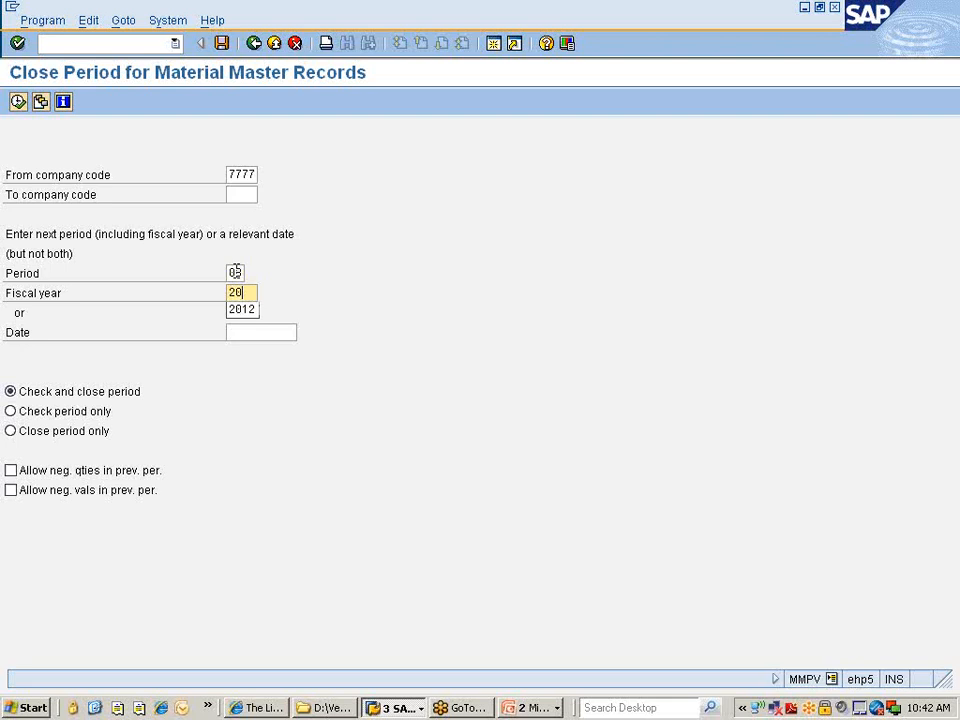
pyautogui.write('12')
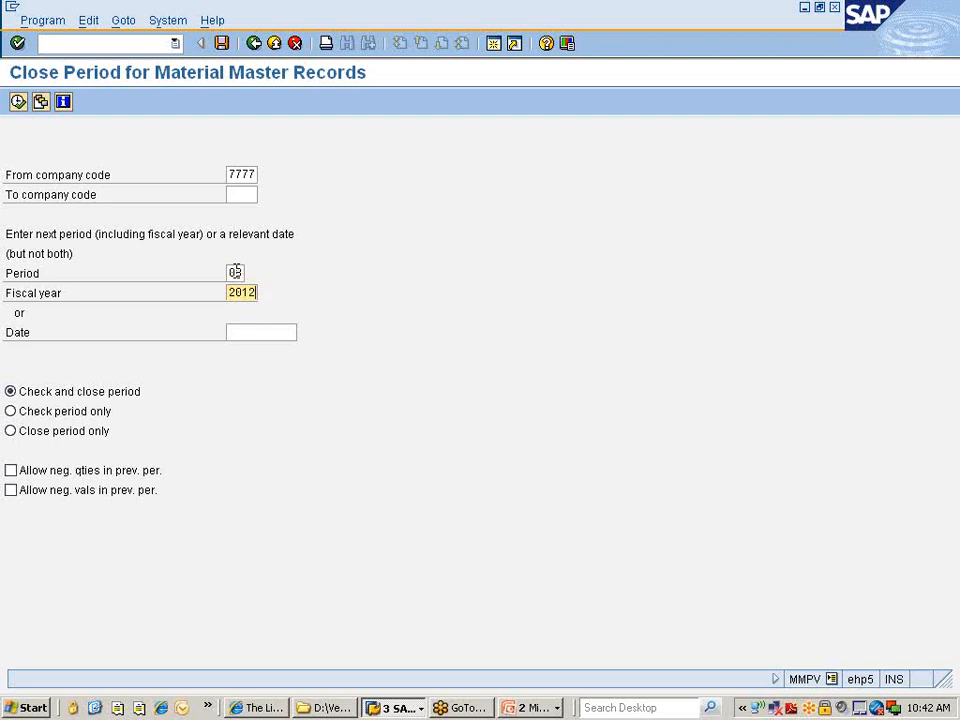
# Allow negative quantities in the previous period and execute the check and close period run for company code 7777.
pyautogui.click(67, 479)
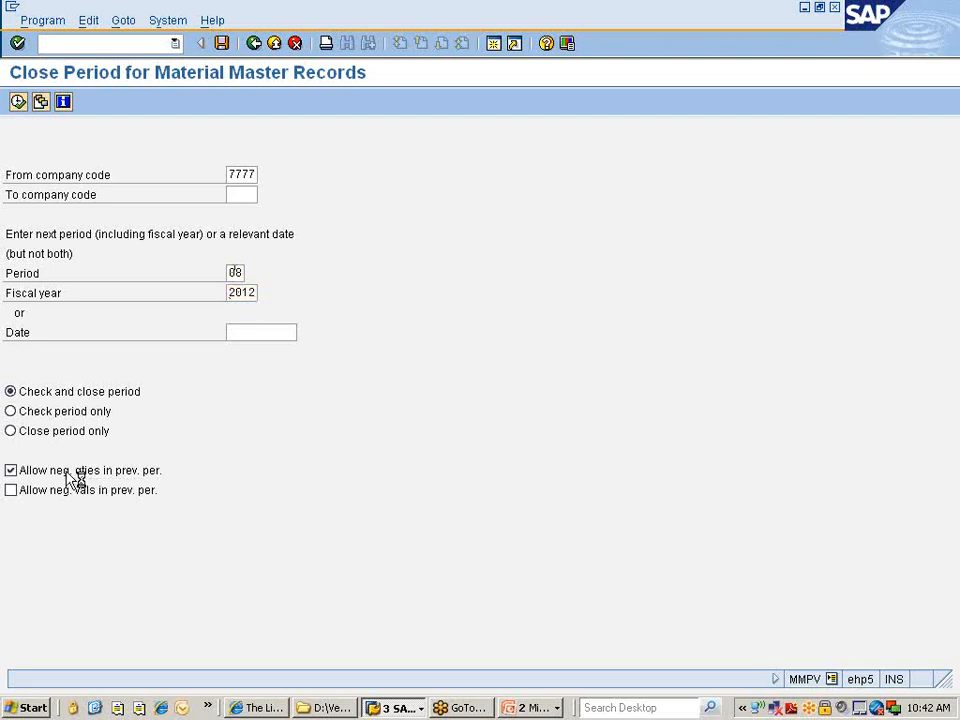
pyautogui.press('Return')
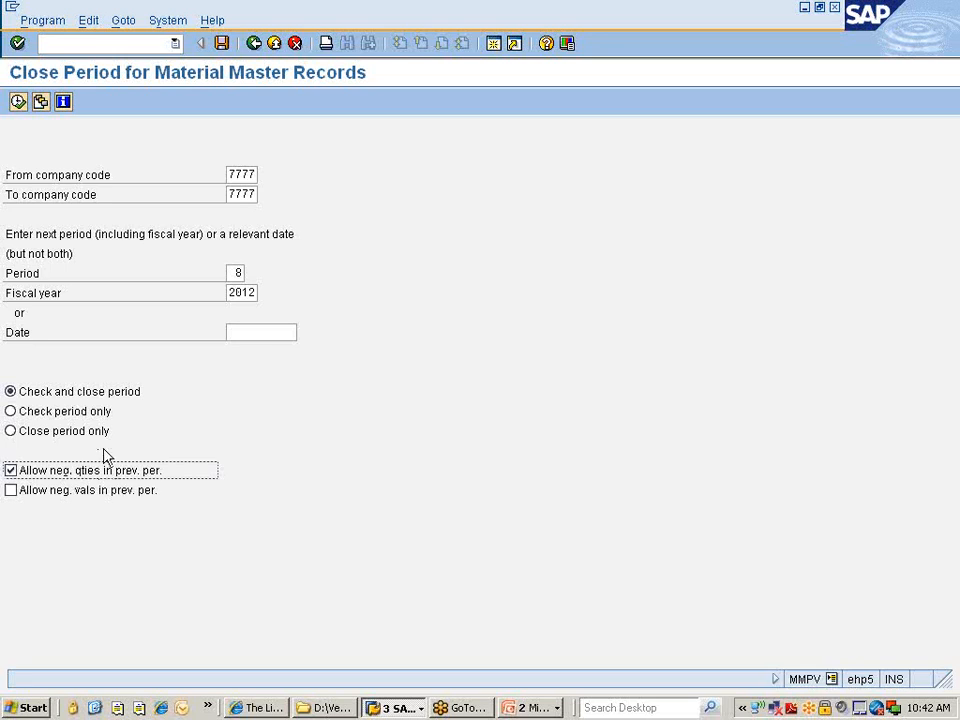
pyautogui.click(18, 103)
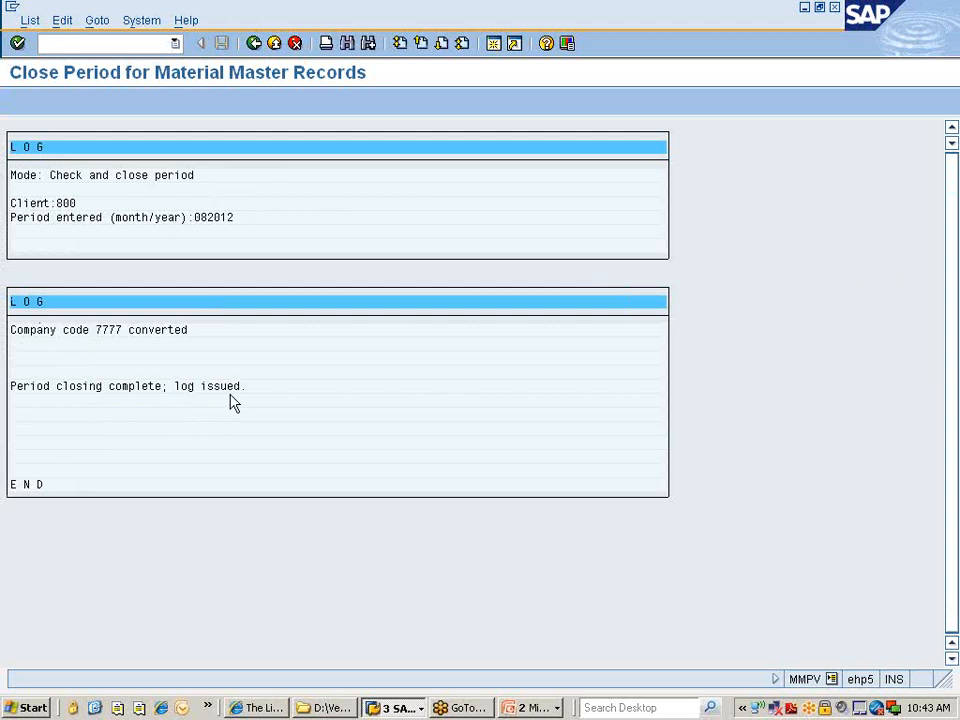
# Check the posting periods of company code 7777 in transaction MMRV and switch back to the incoming invoice session.
pyautogui.click(153, 45)
pyautogui.write('/nmmrv')
pyautogui.press('Return')
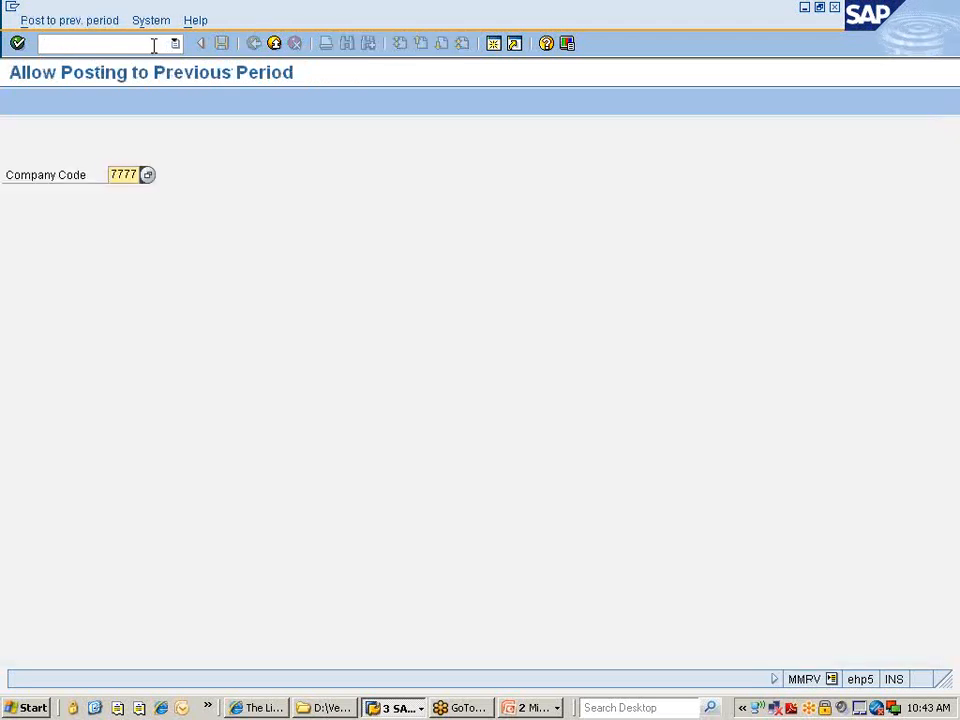
pyautogui.press('Return')
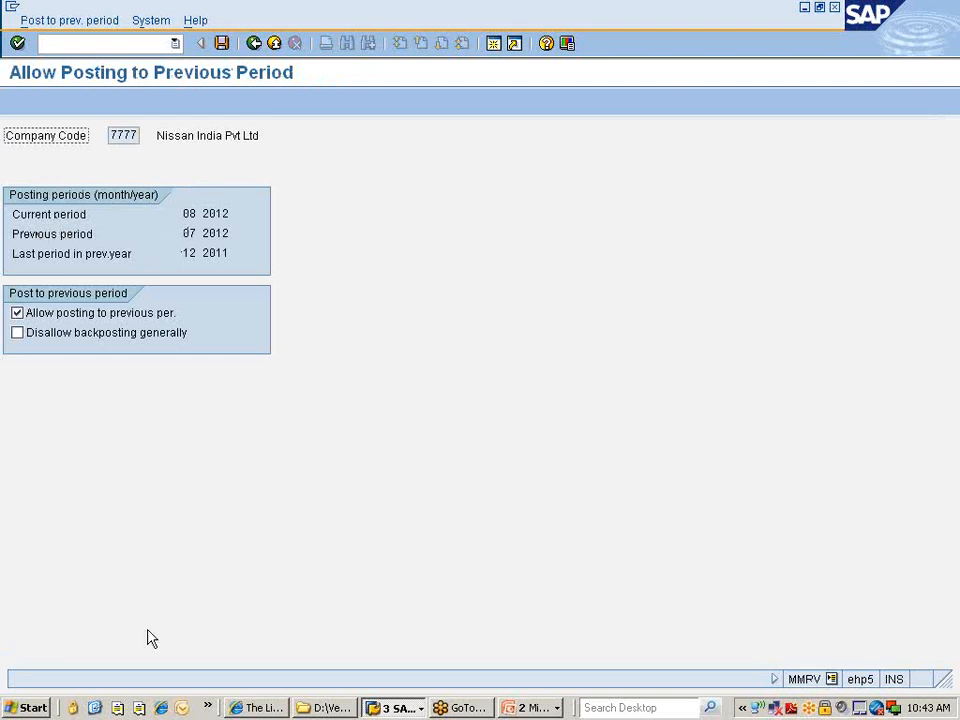
pyautogui.click(397, 707)
pyautogui.click(390, 666)
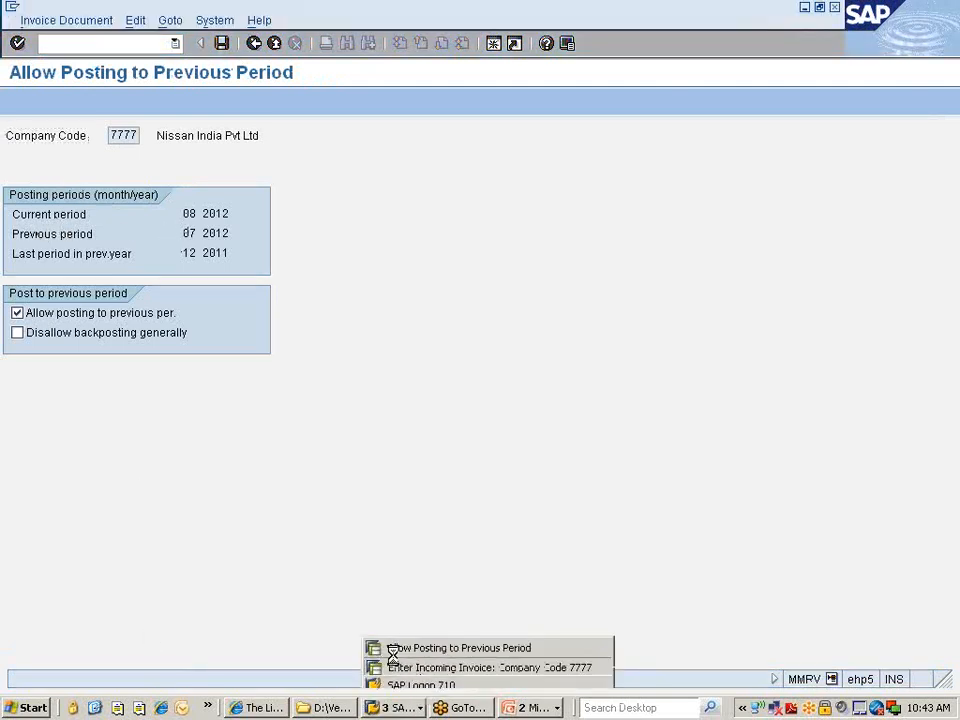
# Restart the incoming invoice entry in transaction MIRO and set the invoice date to 31.07.2012.
pyautogui.click(144, 48)
pyautogui.write('/nmiro')
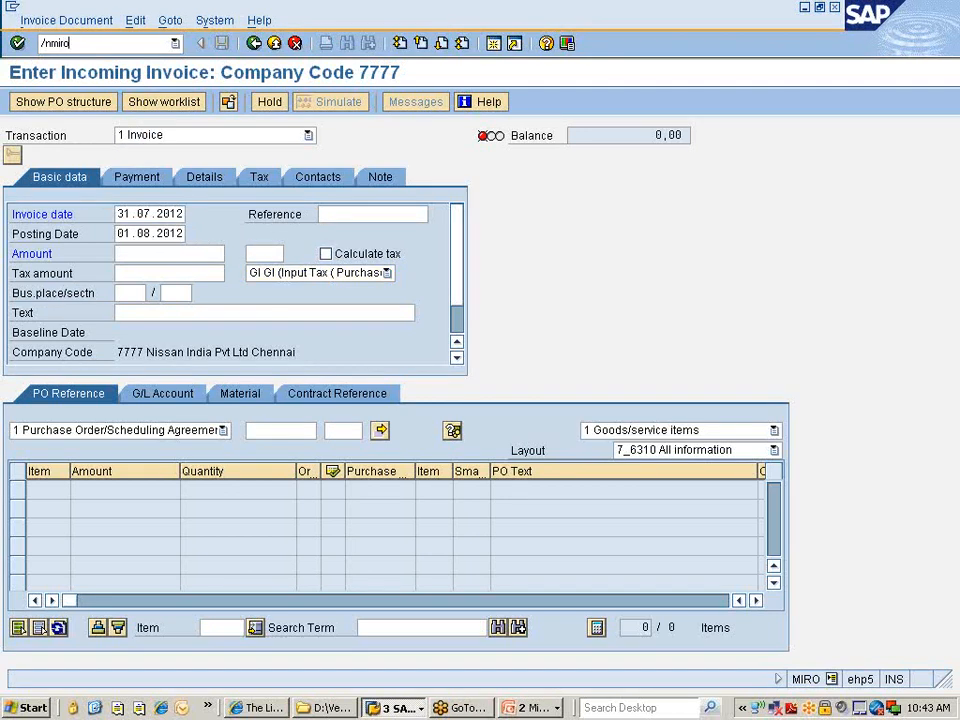
pyautogui.press('Return')
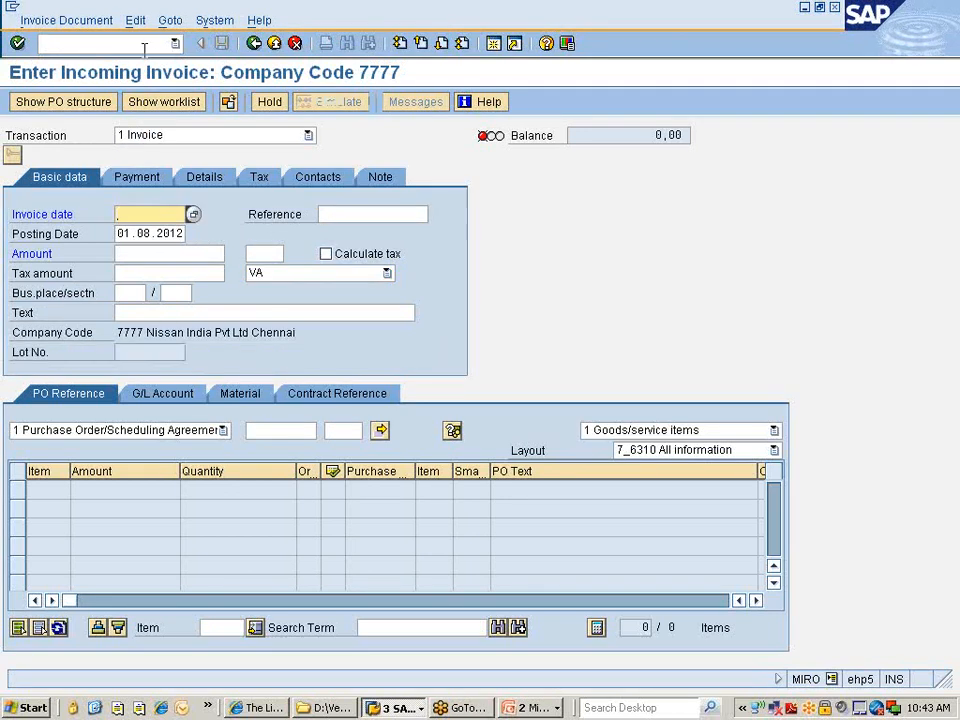
pyautogui.press('Down')
pyautogui.press('Down')
pyautogui.press('Return')
# Set the invoice's tax code to GI (Input Tax (Purchases) GB1).
pyautogui.click(355, 275)
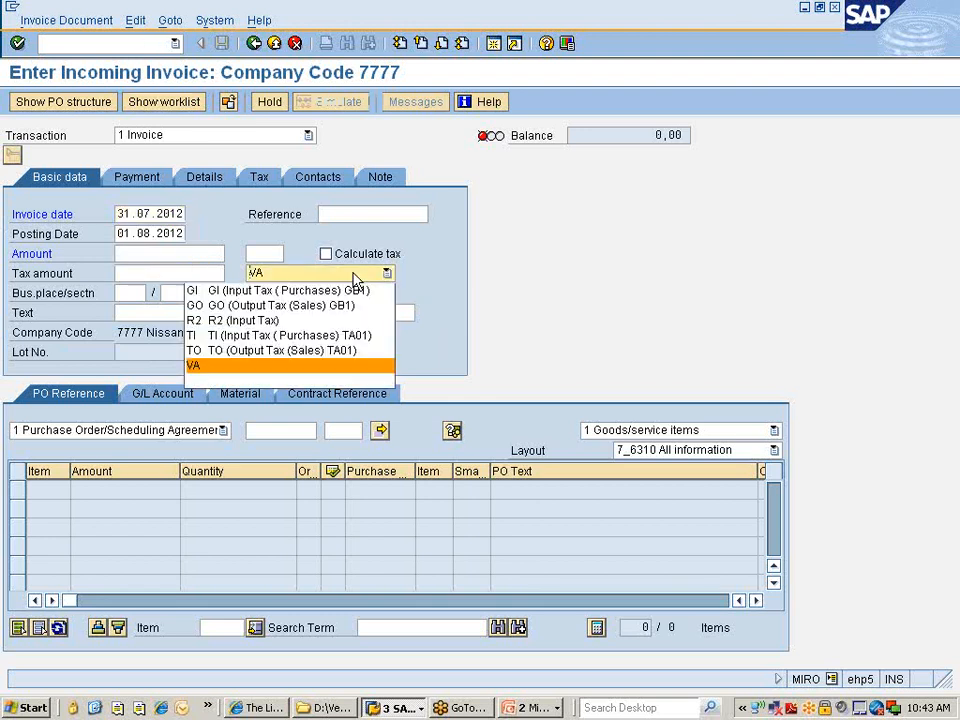
pyautogui.click(265, 291)
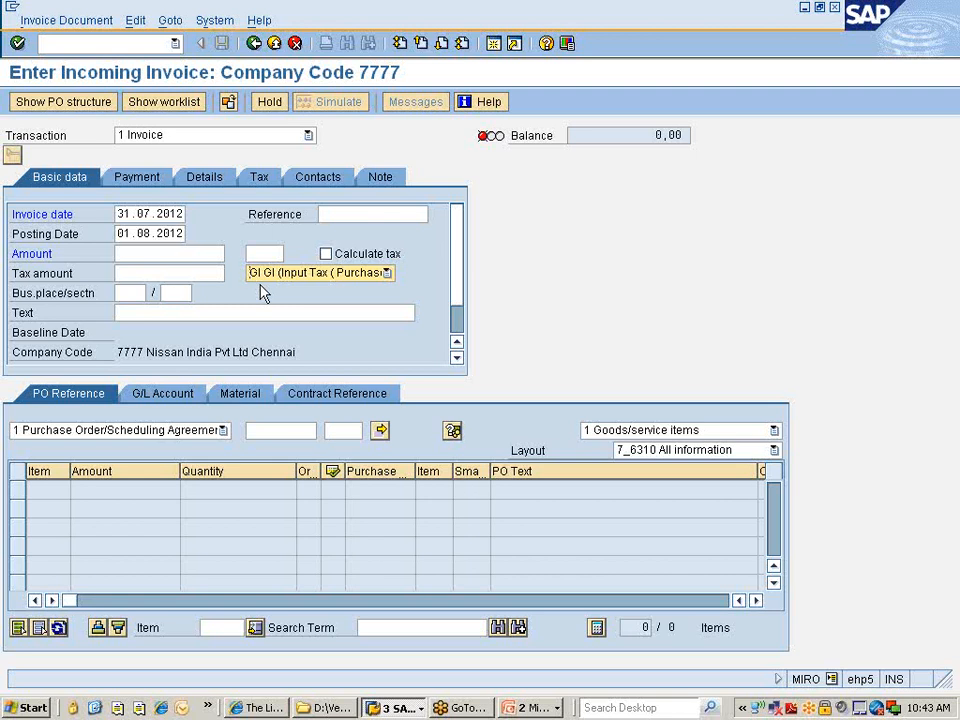
pyautogui.click(342, 214)
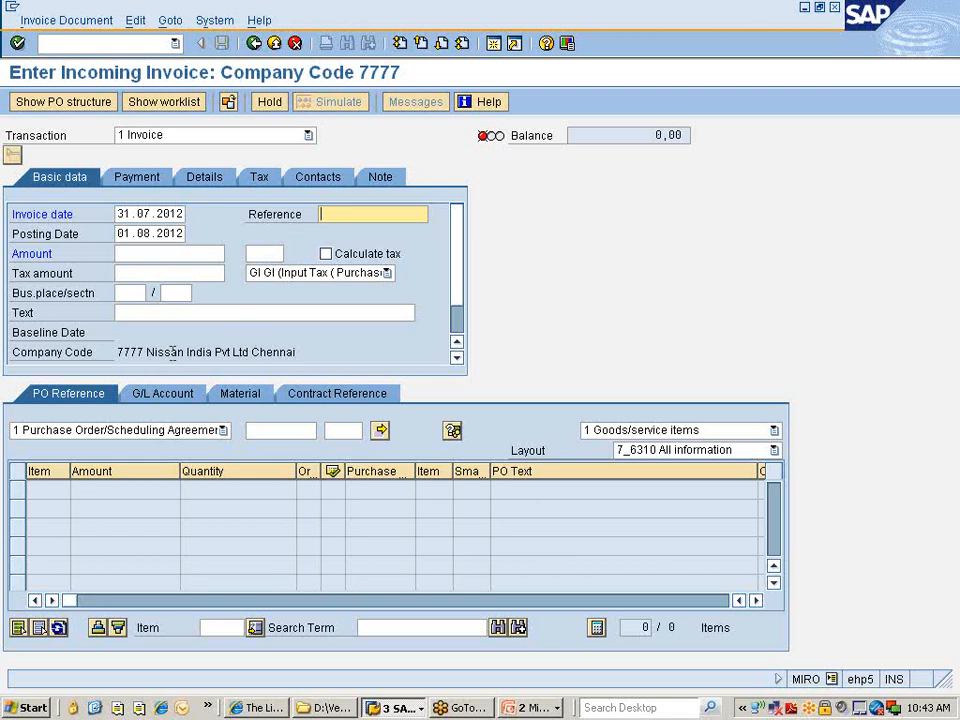
# Leave the purchasing document search and open transaction ME23N in a new session.
pyautogui.click(291, 430)
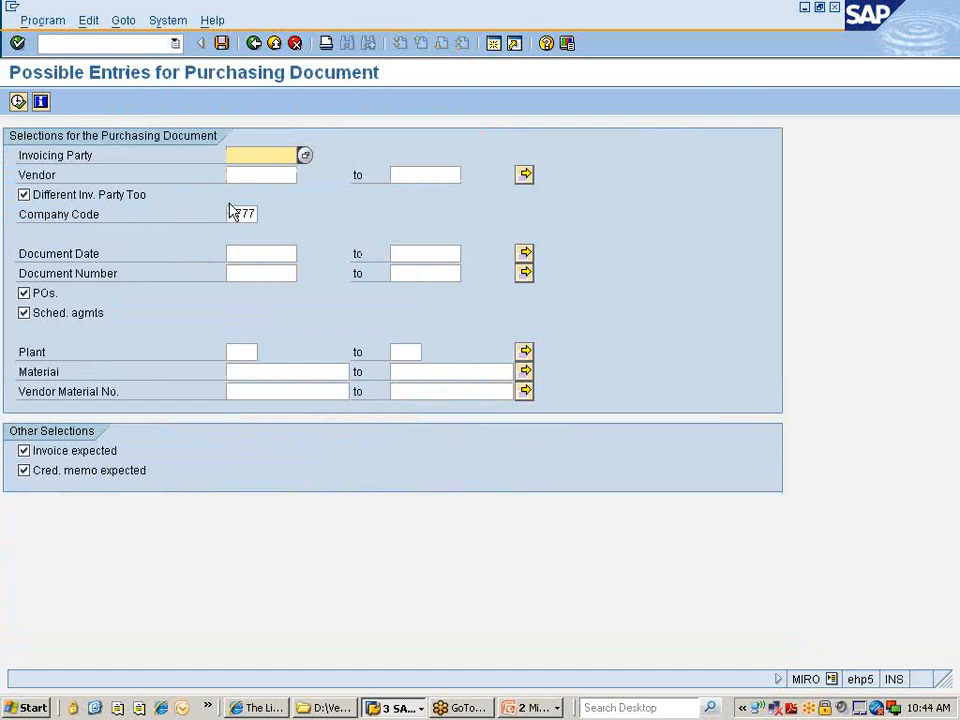
pyautogui.click(254, 44)
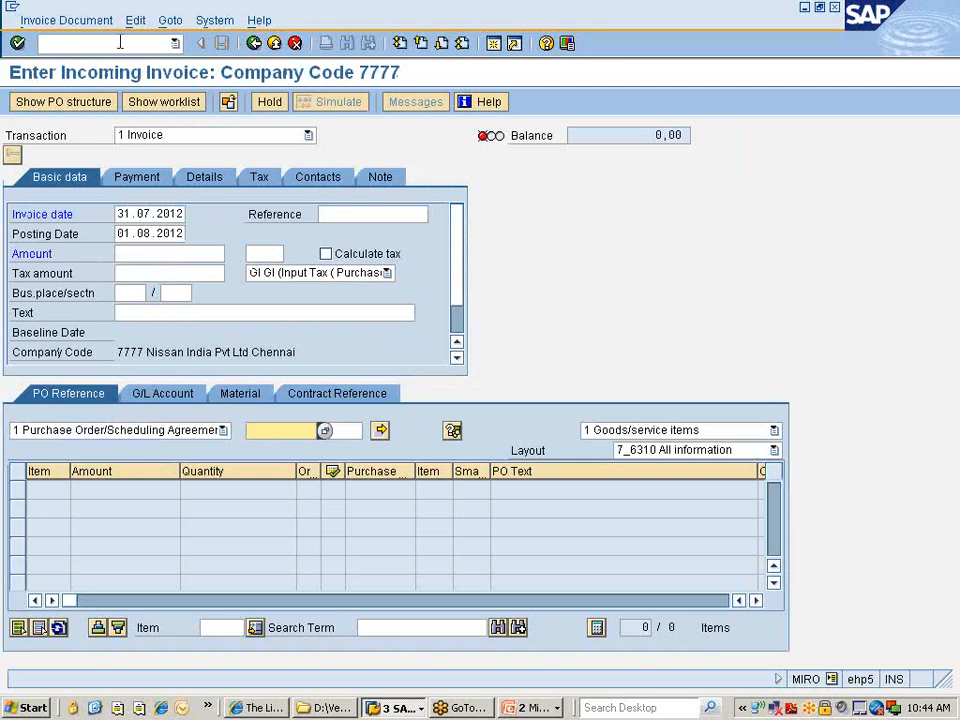
pyautogui.click(120, 42)
pyautogui.write('/ome')
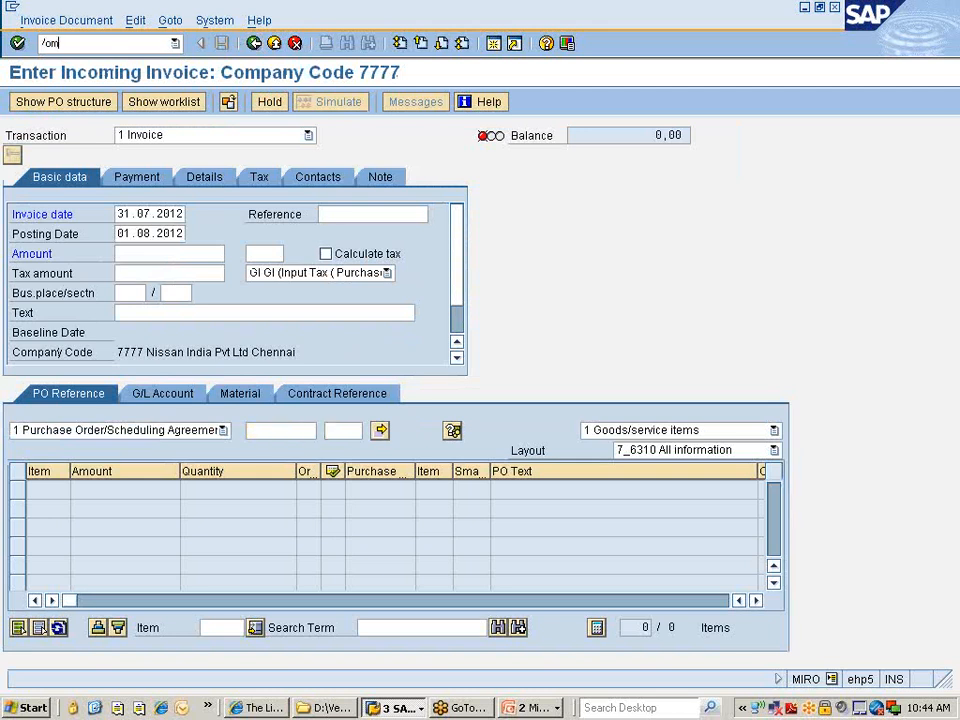
pyautogui.write('23n')
pyautogui.press('Return')
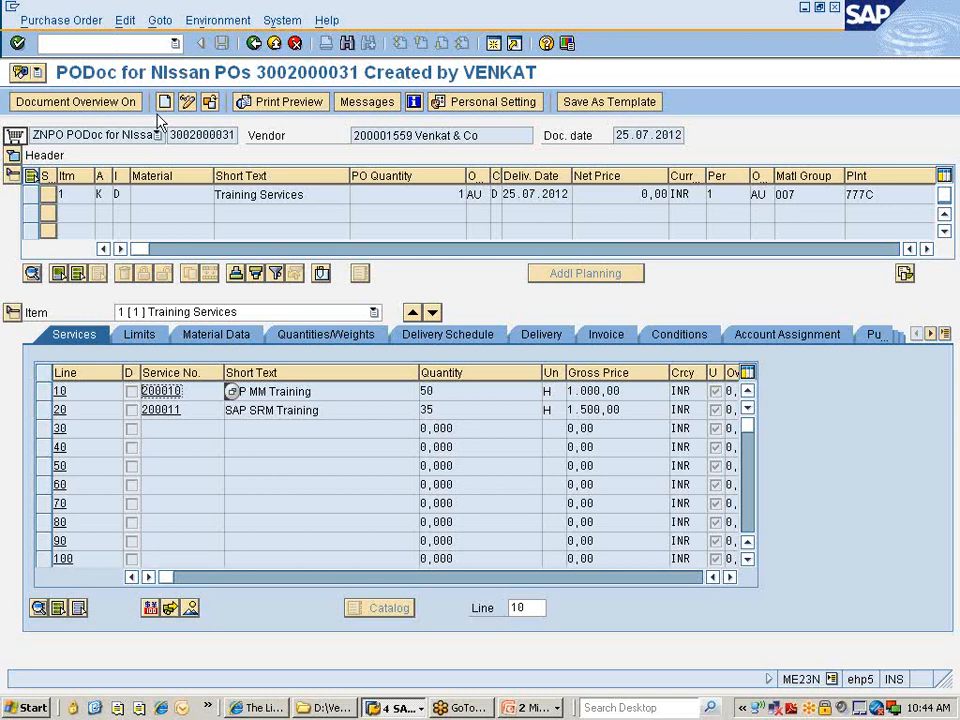
# Try to display a different purchase order using the first number in the field's entry history.
pyautogui.click(209, 103)
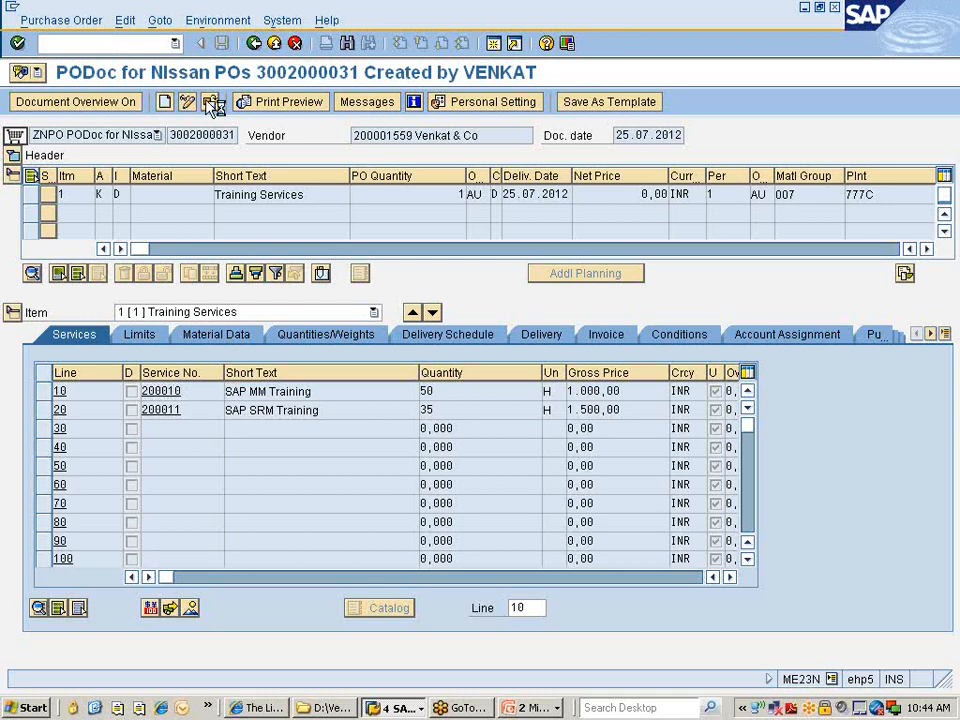
pyautogui.press('Delete')
pyautogui.press('Delete')
pyautogui.press('Delete')
pyautogui.press('Delete')
pyautogui.press('Delete')
pyautogui.press('Delete')
pyautogui.press('Delete')
pyautogui.press('Delete')
pyautogui.press('Delete')
pyautogui.press('Delete')
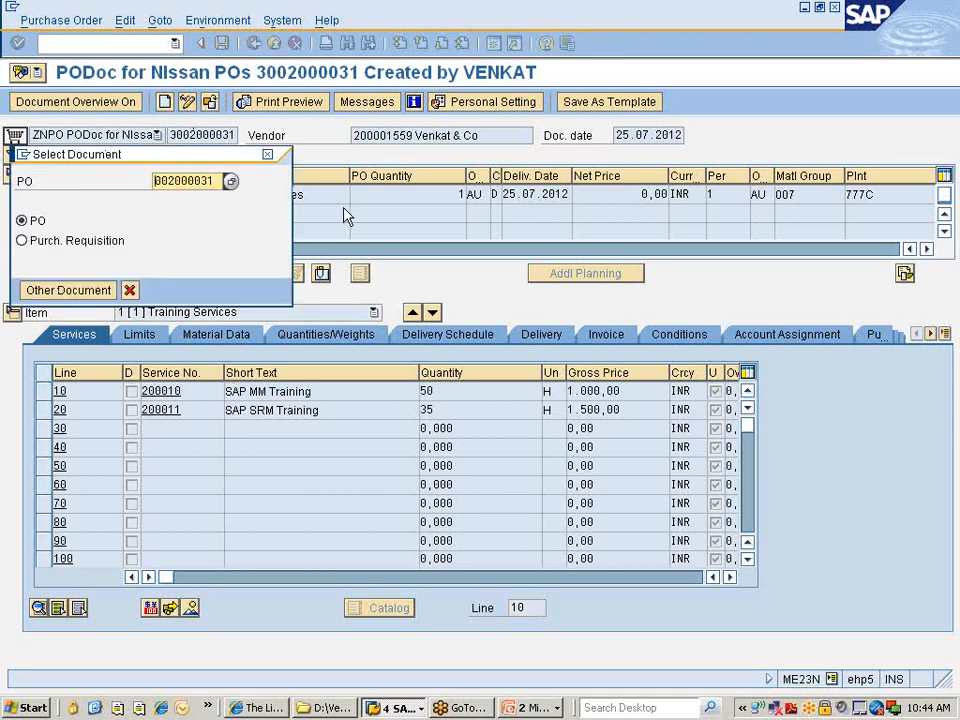
pyautogui.press('Delete')
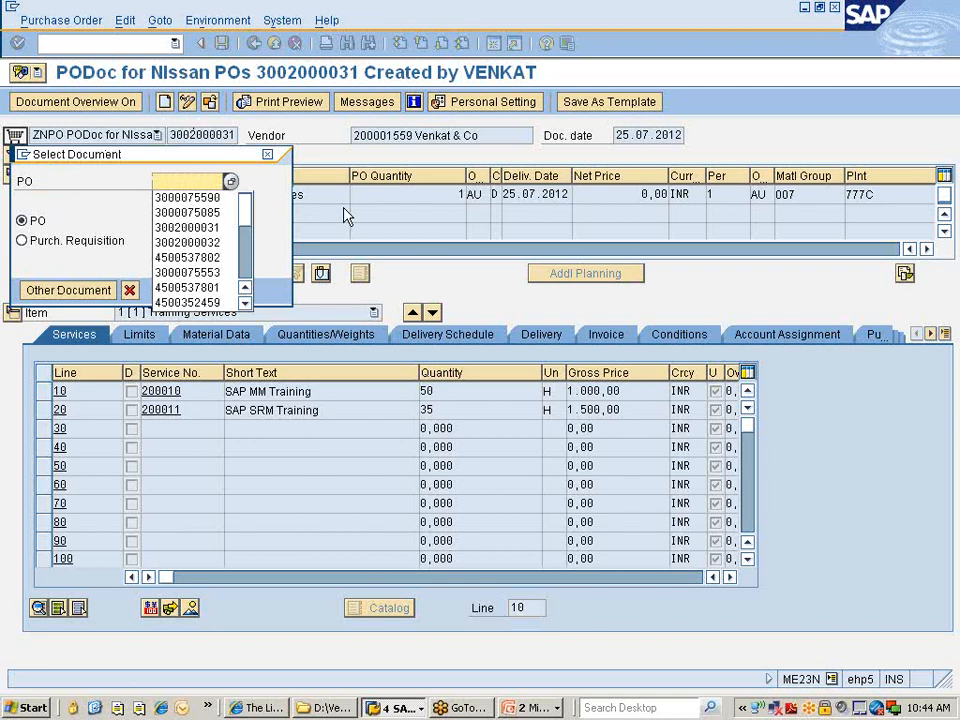
pyautogui.press('Down')
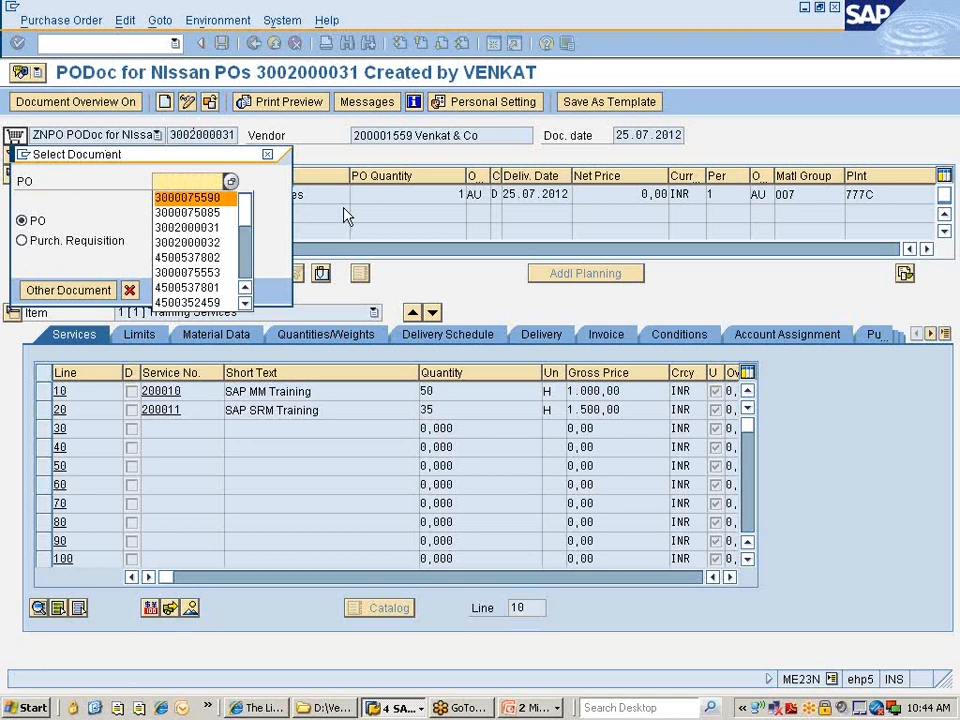
pyautogui.press('Return')
pyautogui.press('Return')
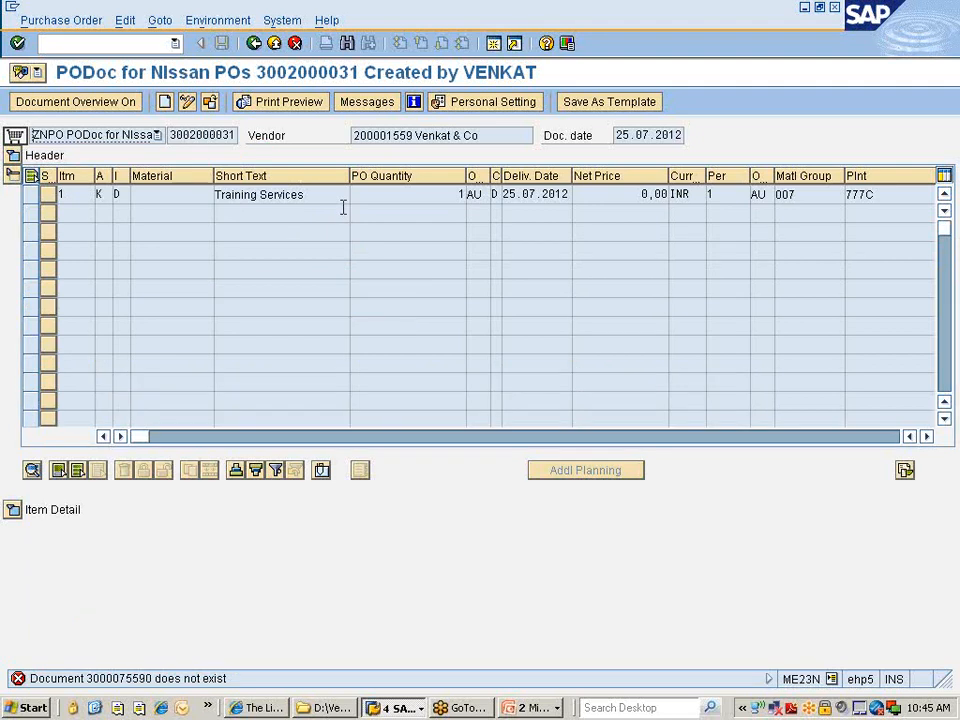
# Try to display another purchase order using the second remembered number that begins with 300.
pyautogui.click(210, 103)
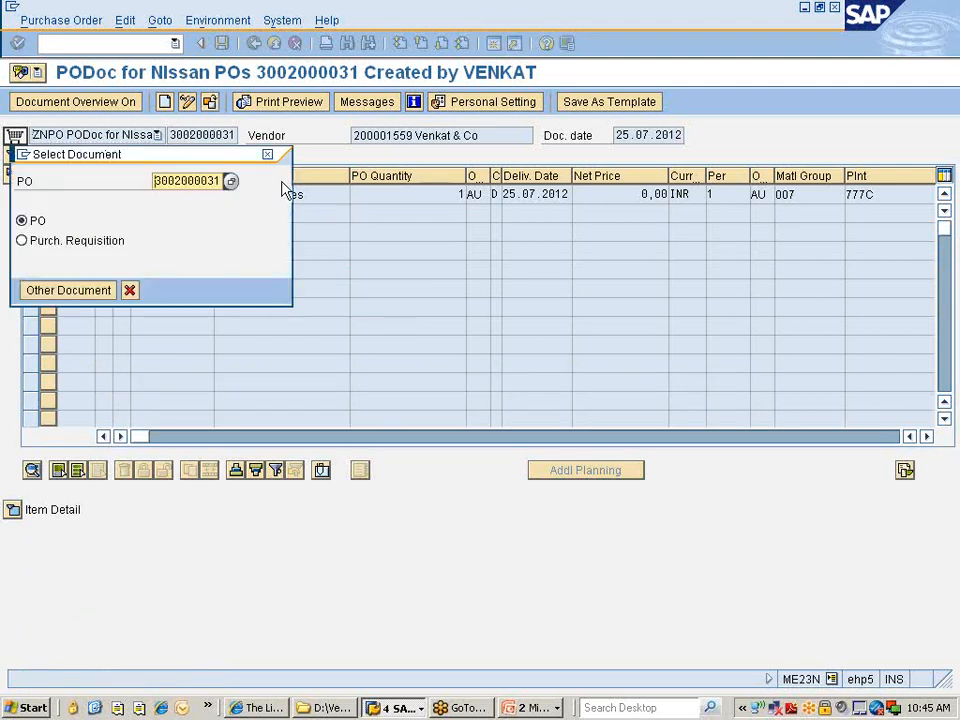
pyautogui.write('3002000')
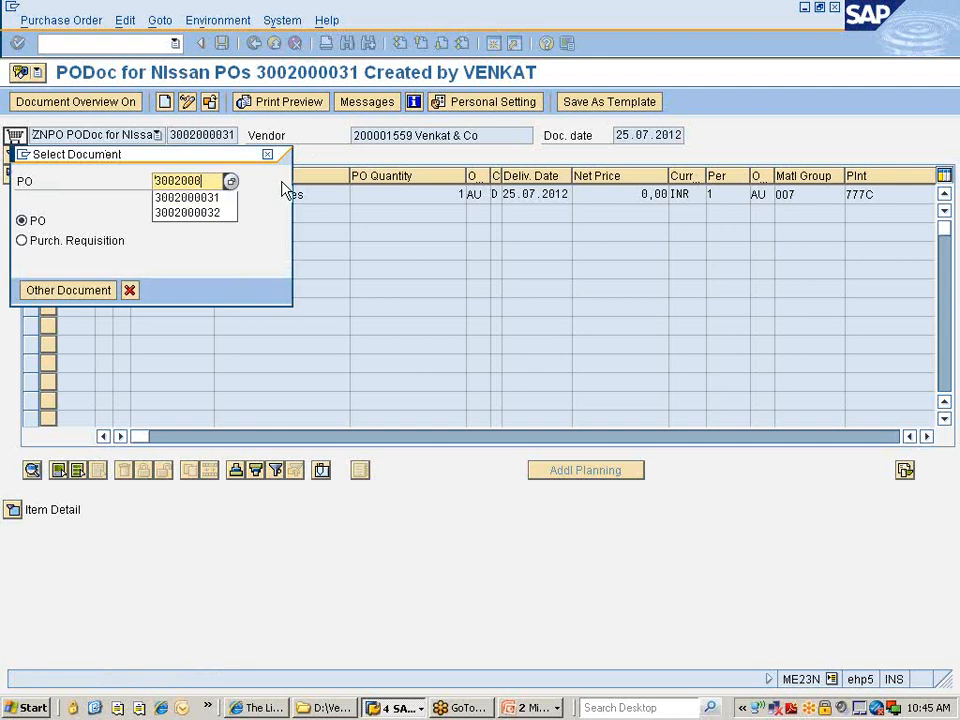
pyautogui.press('BackSpace')
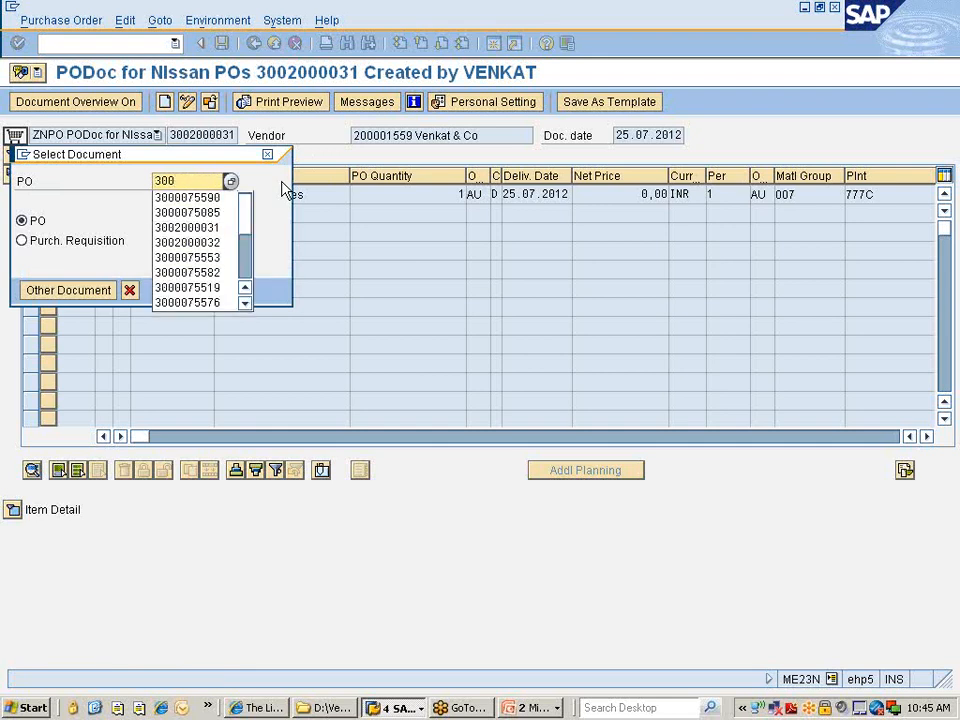
pyautogui.press('Down')
pyautogui.press('Down')
pyautogui.press('Down')
pyautogui.press('Down')
pyautogui.press('Up')
pyautogui.press('Up')
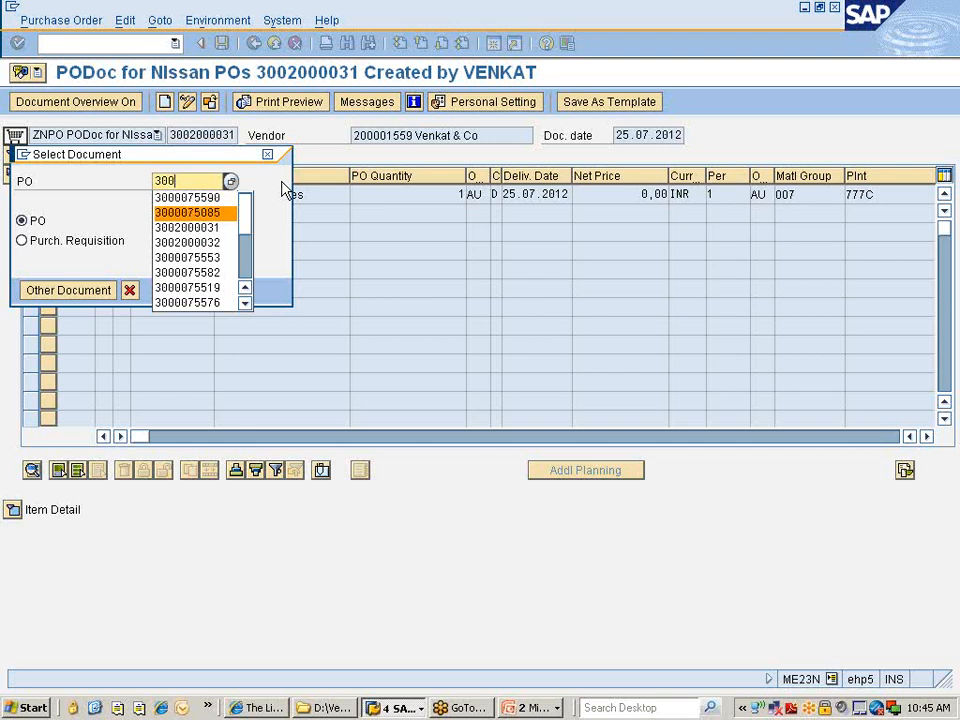
pyautogui.press('Return')
pyautogui.press('Return')
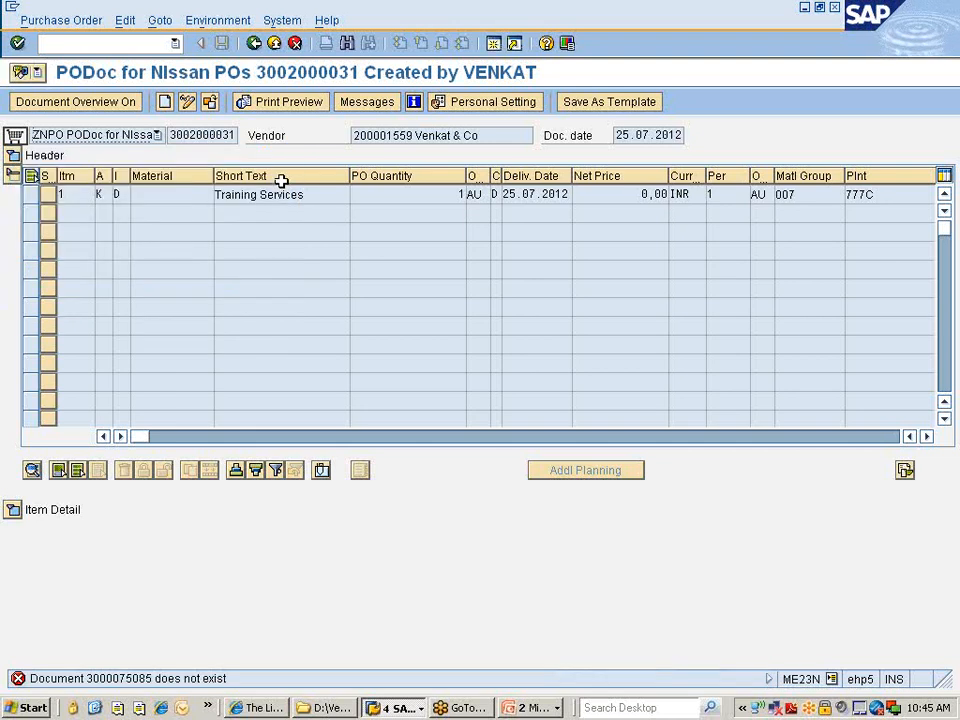
# Open the purchasing documents per vendor search for the PO number and restrict the order type to ZNPO.
pyautogui.click(209, 102)
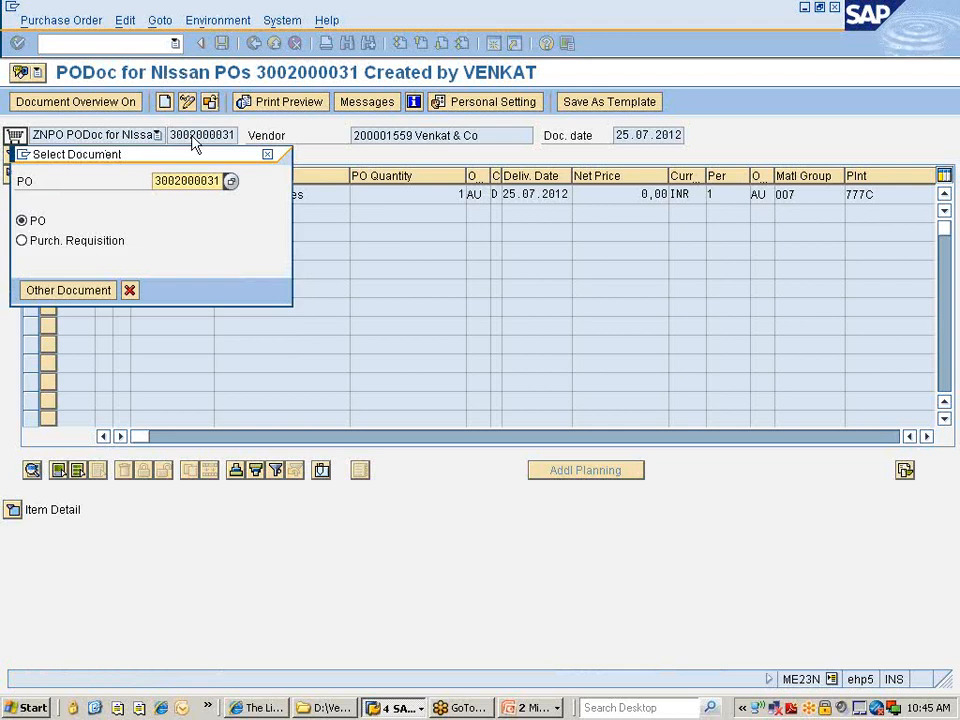
pyautogui.click(231, 184)
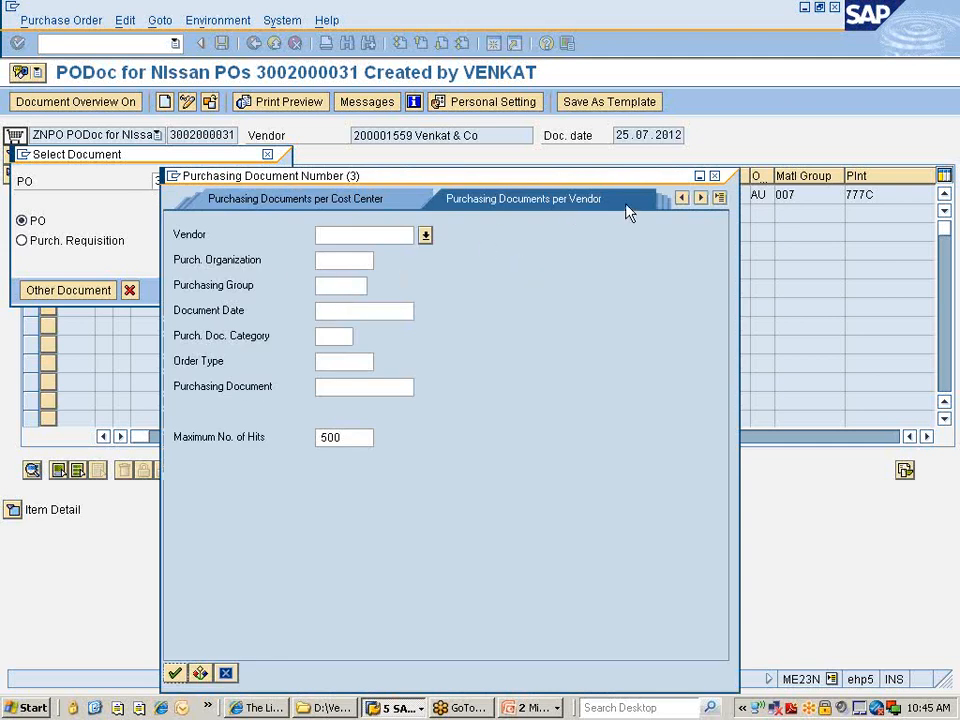
pyautogui.click(339, 361)
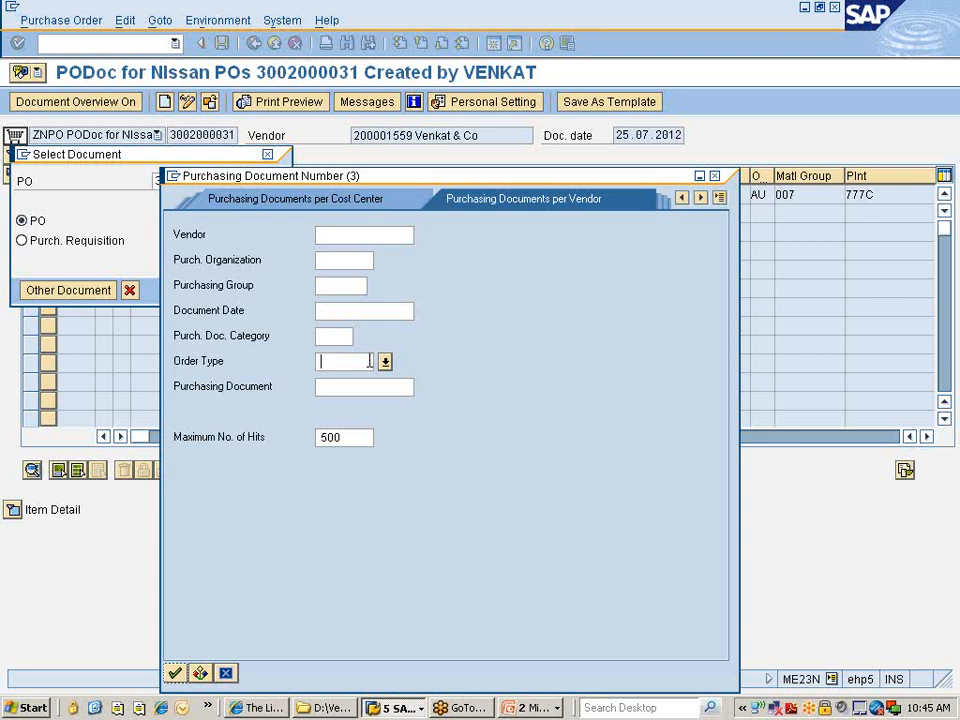
pyautogui.click(385, 361)
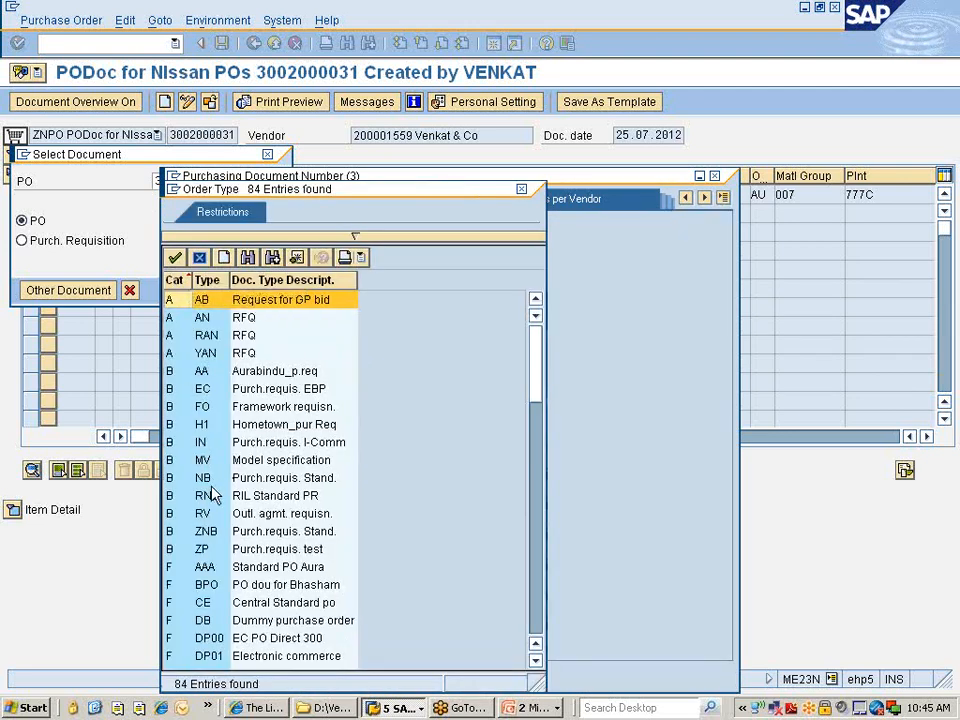
pyautogui.scroll(-8, 210, 489)
pyautogui.scroll(-10, 210, 485)
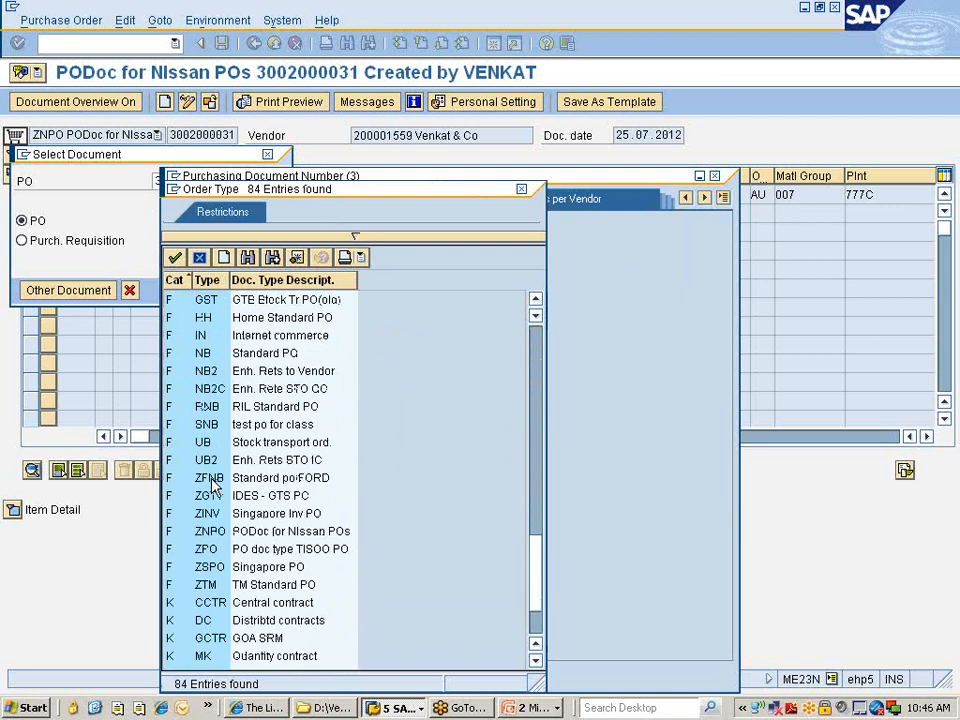
pyautogui.doubleClick(206, 531)
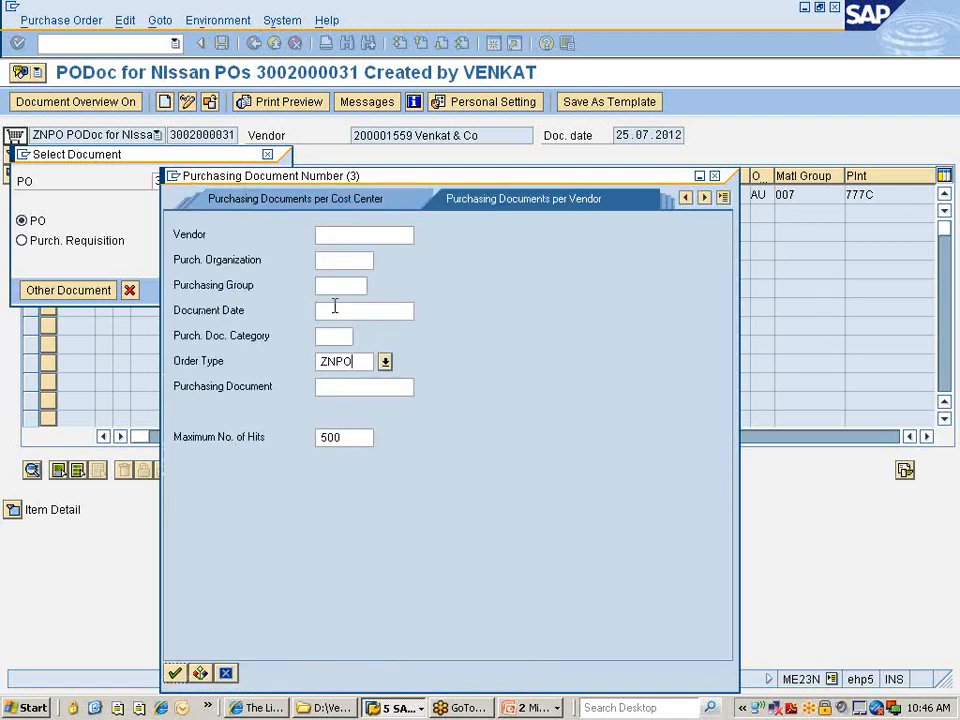
# Search with purchasing organization 777C and document date 31.07.2012, and display the first purchase order in the hit list.
pyautogui.click(335, 307)
pyautogui.click(333, 260)
pyautogui.write('777c')
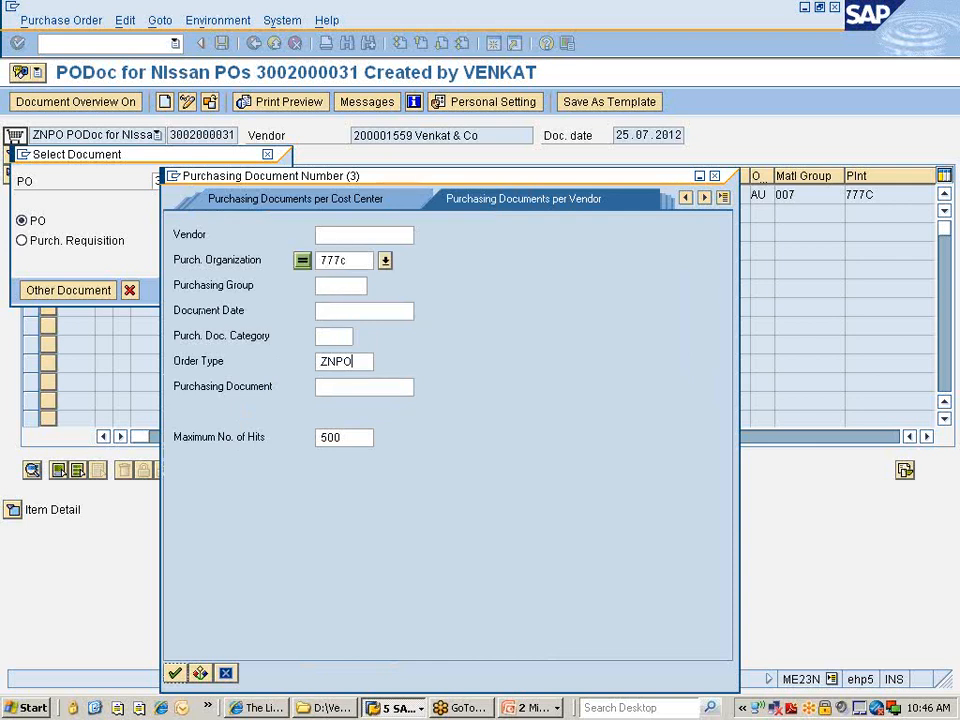
pyautogui.click(343, 311)
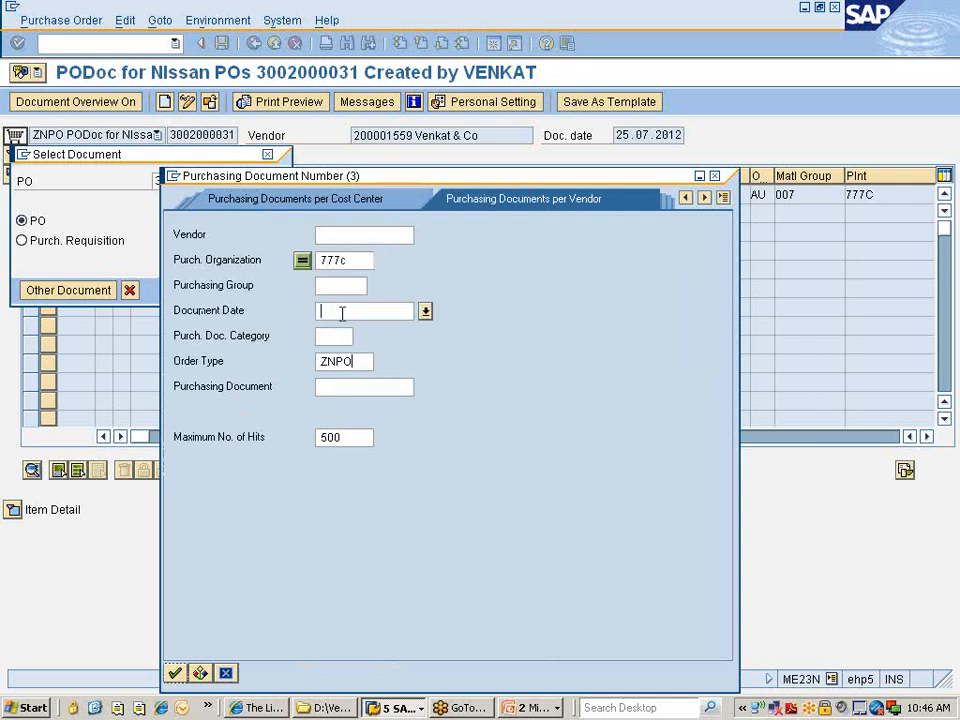
pyautogui.click(425, 312)
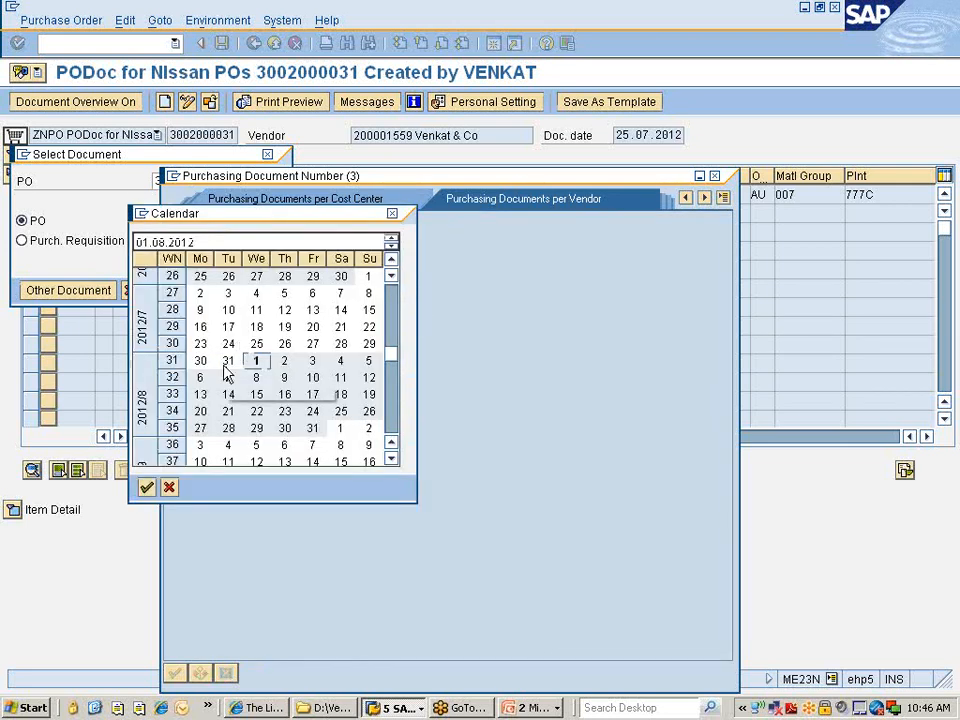
pyautogui.doubleClick(226, 365)
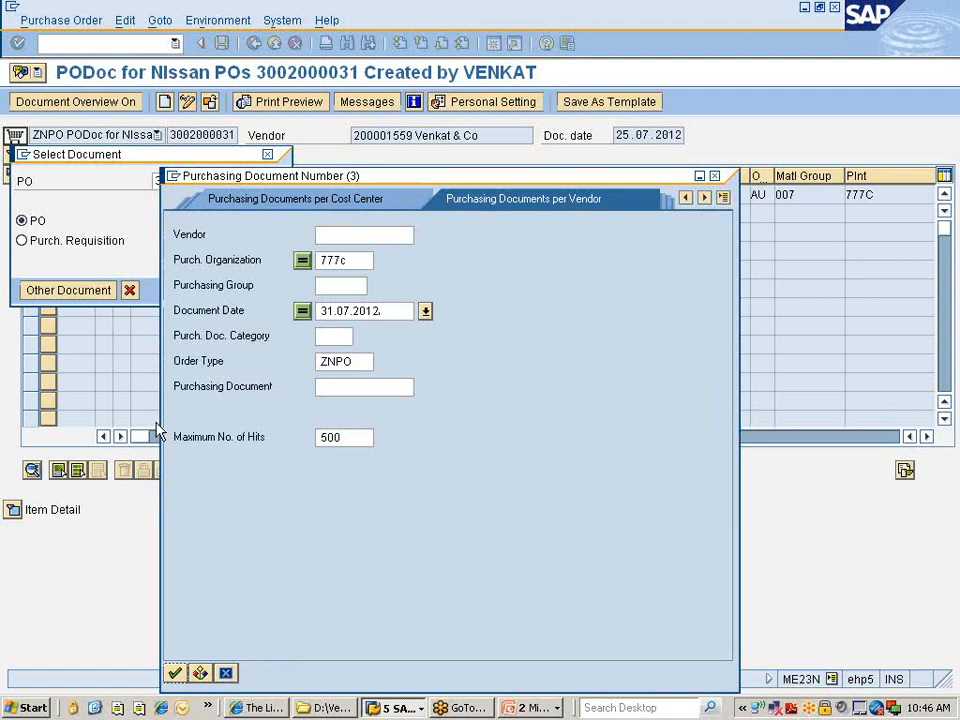
pyautogui.press('Return')
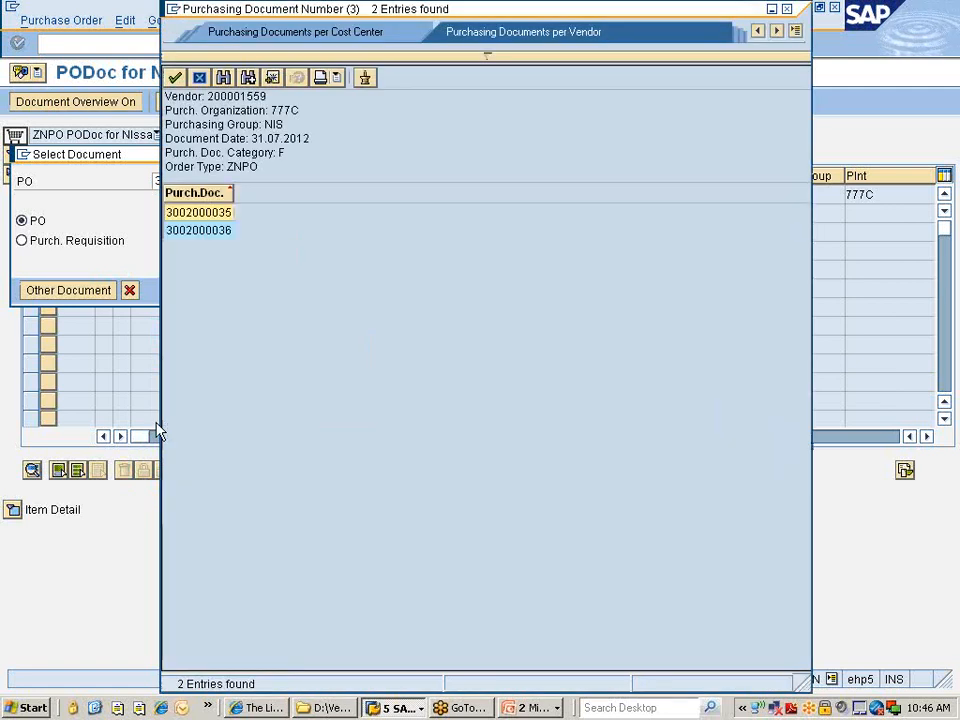
pyautogui.click(208, 214)
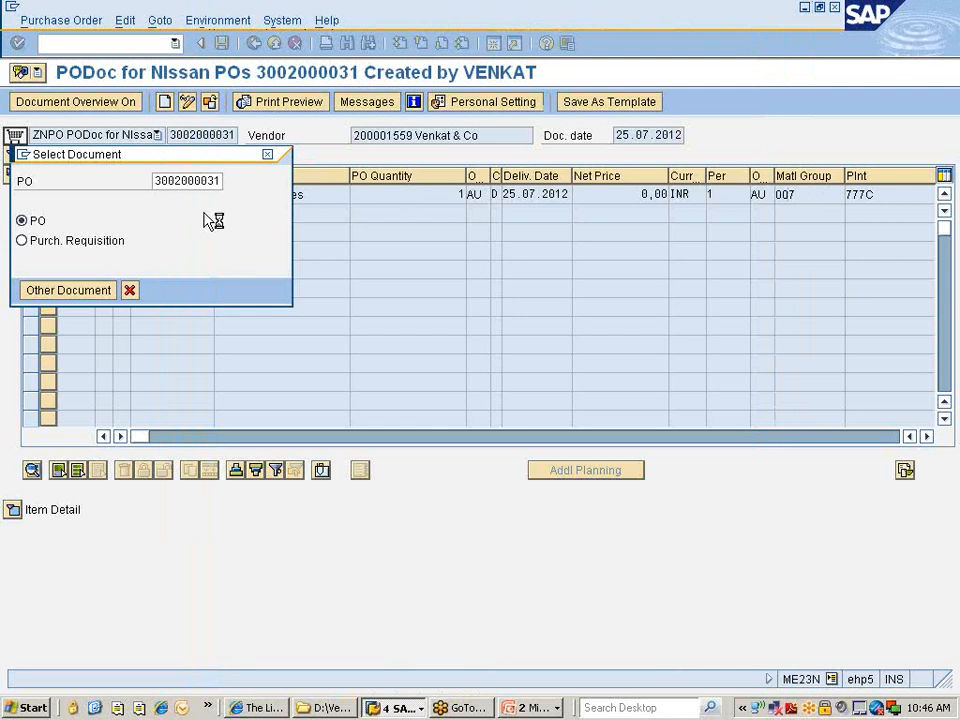
pyautogui.press('Return')
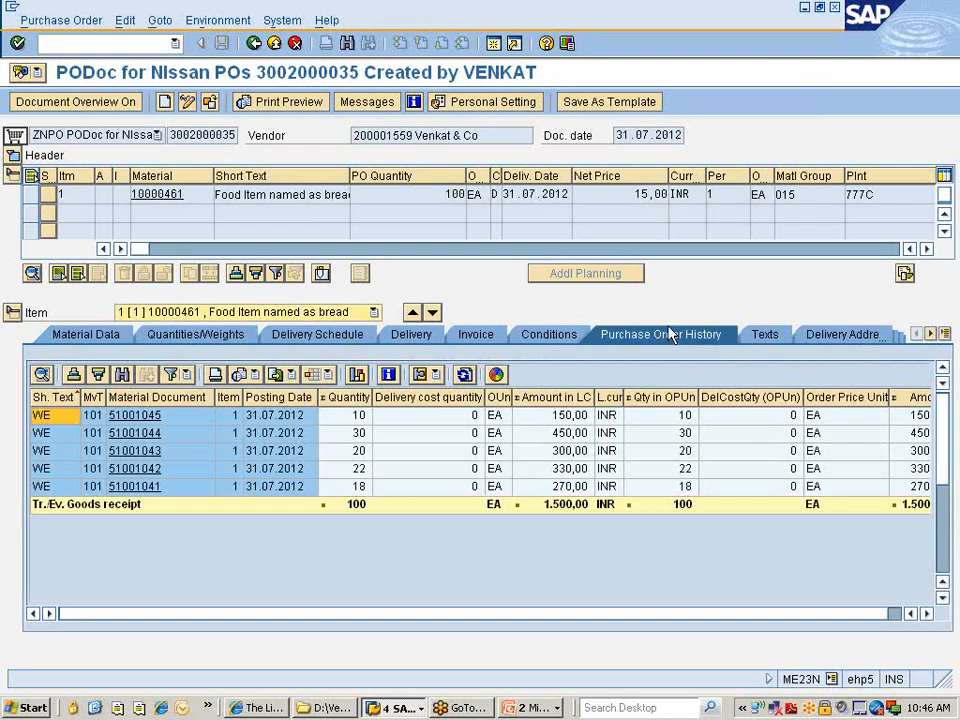
# Display the following purchase order, whose number ends in 6, and copy its purchase order number.
pyautogui.click(210, 103)
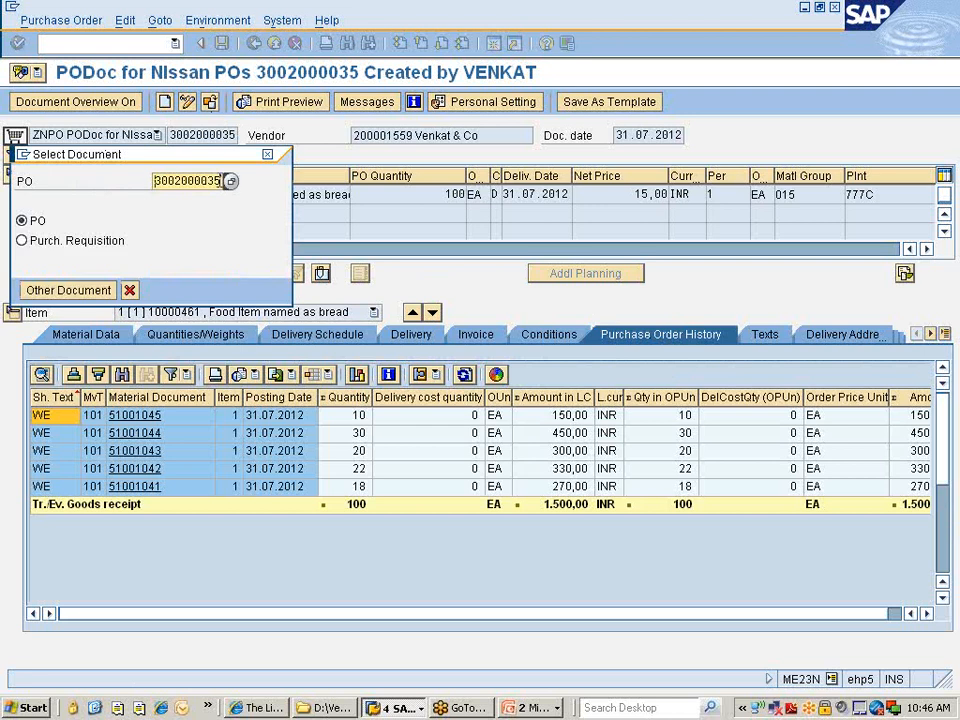
pyautogui.press('Delete')
pyautogui.write('6')
pyautogui.press('Return')
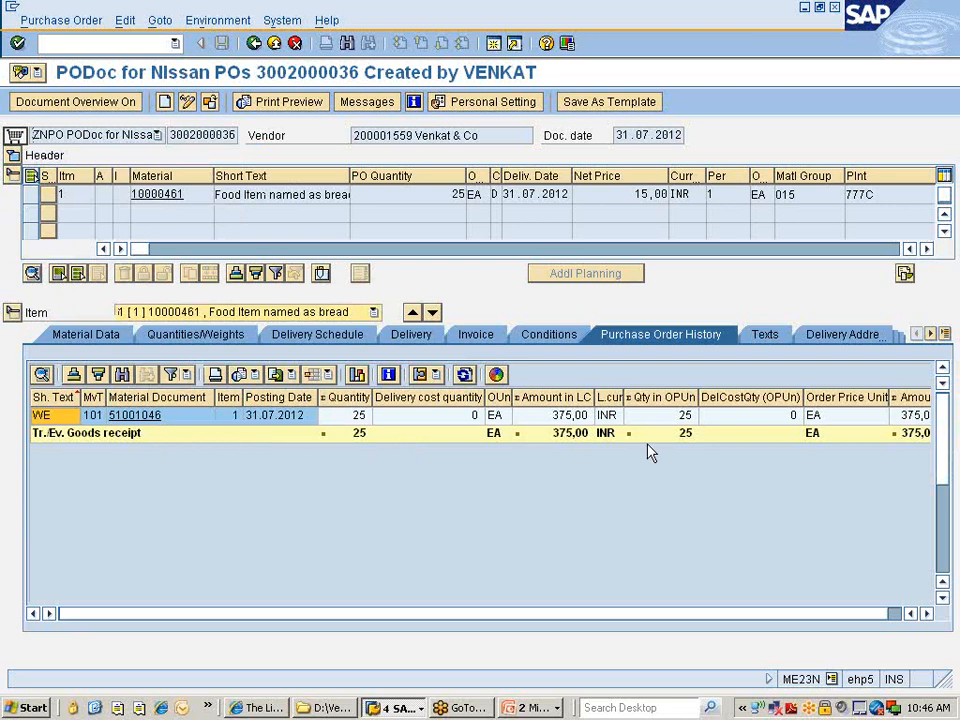
pyautogui.moveTo(171, 135); pyautogui.dragTo(240, 135)
pyautogui.hotkey('ctrl', 'c')
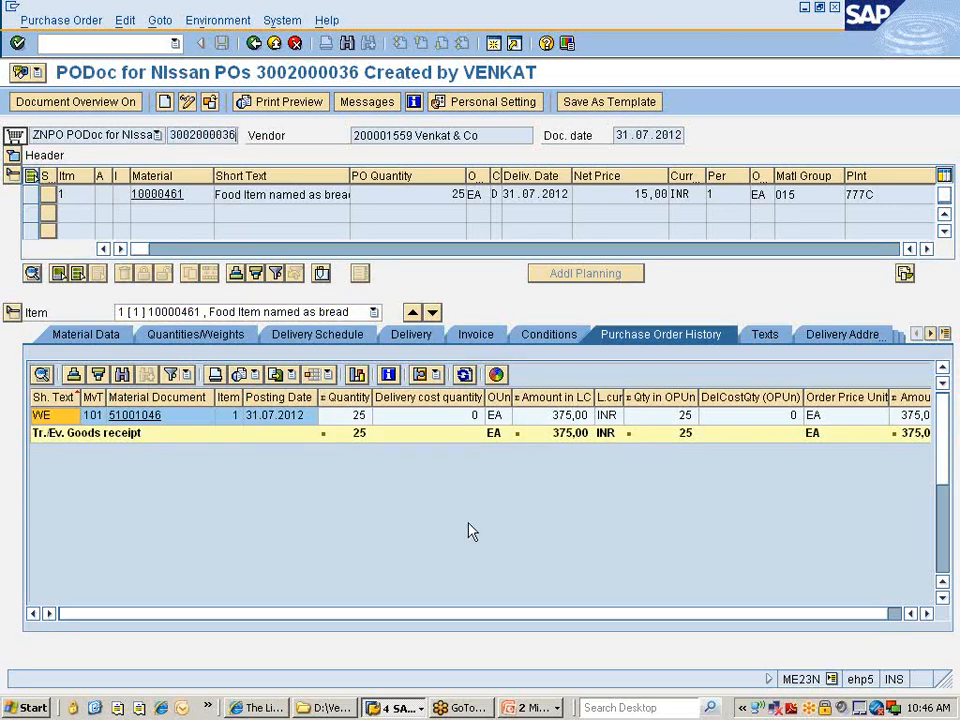
# Return to the incoming invoice session and load the item by entering the copied purchase order number as the PO reference.
pyautogui.click(400, 710)
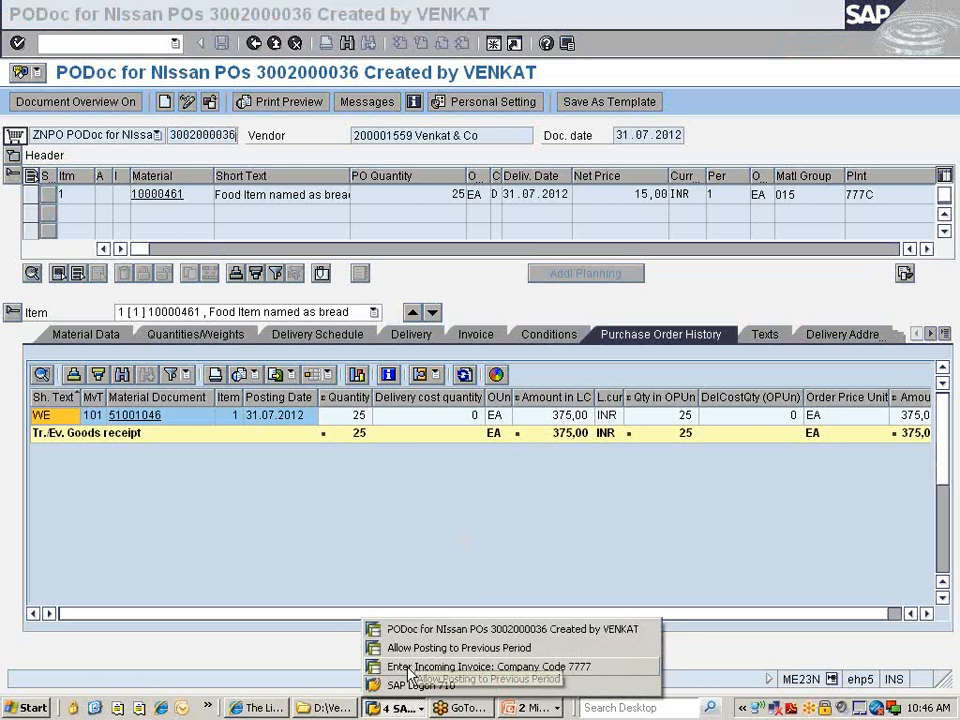
pyautogui.click(405, 665)
pyautogui.click(263, 430)
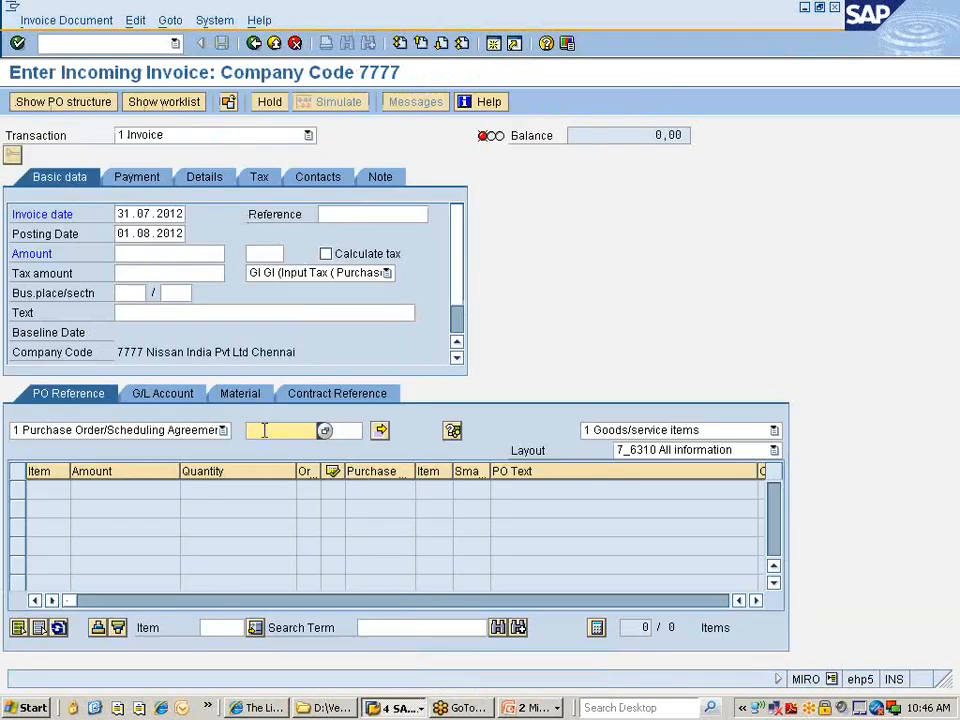
pyautogui.hotkey('ctrl', 'v')
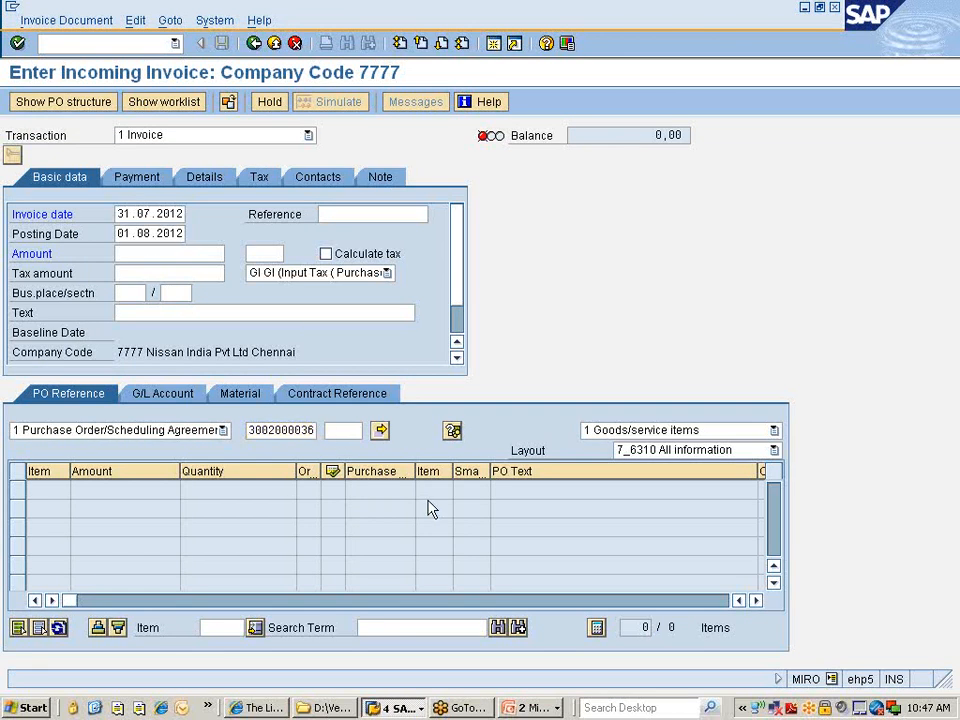
pyautogui.press('Return')
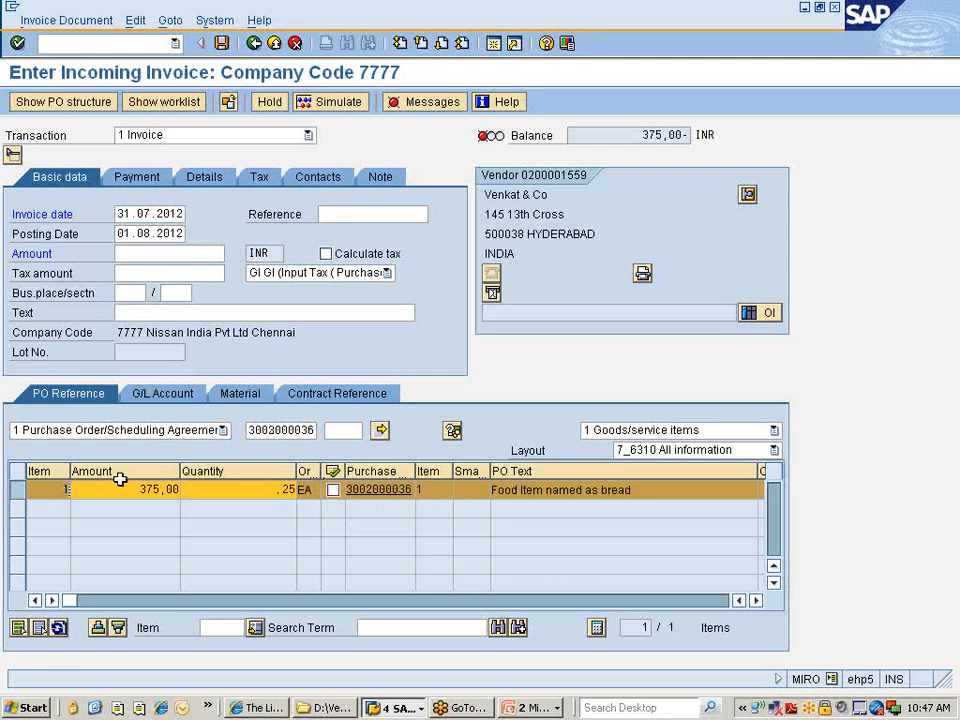
# Compare the proposed invoice item's amount and quantity with the goods receipt in the purchase order history.
pyautogui.hotkey('alt', 'Tab')
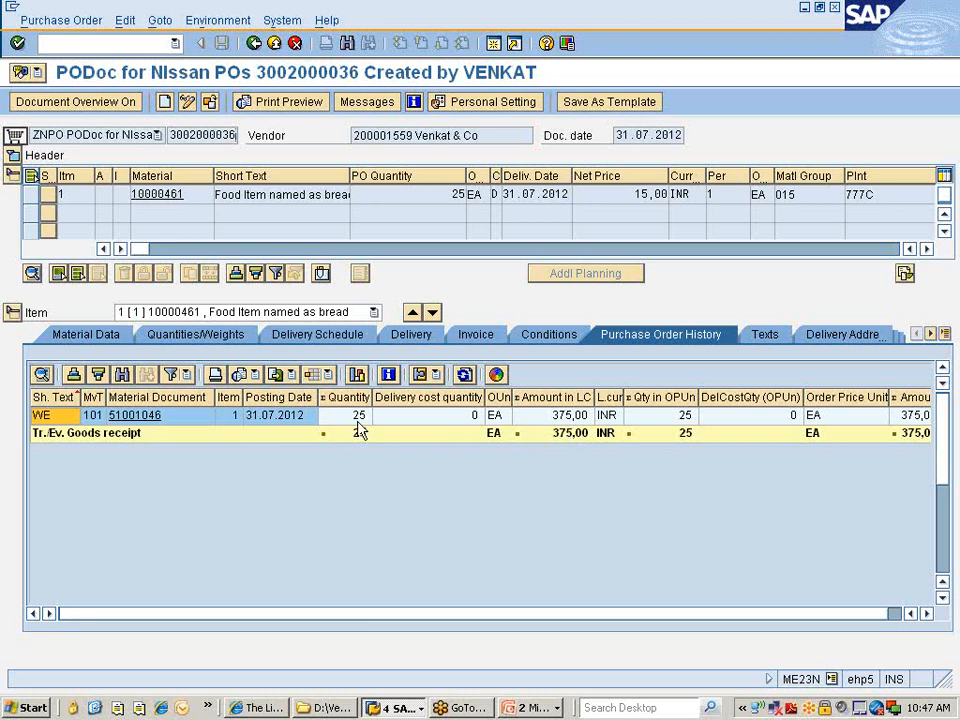
pyautogui.hotkey('alt', 'Tab')
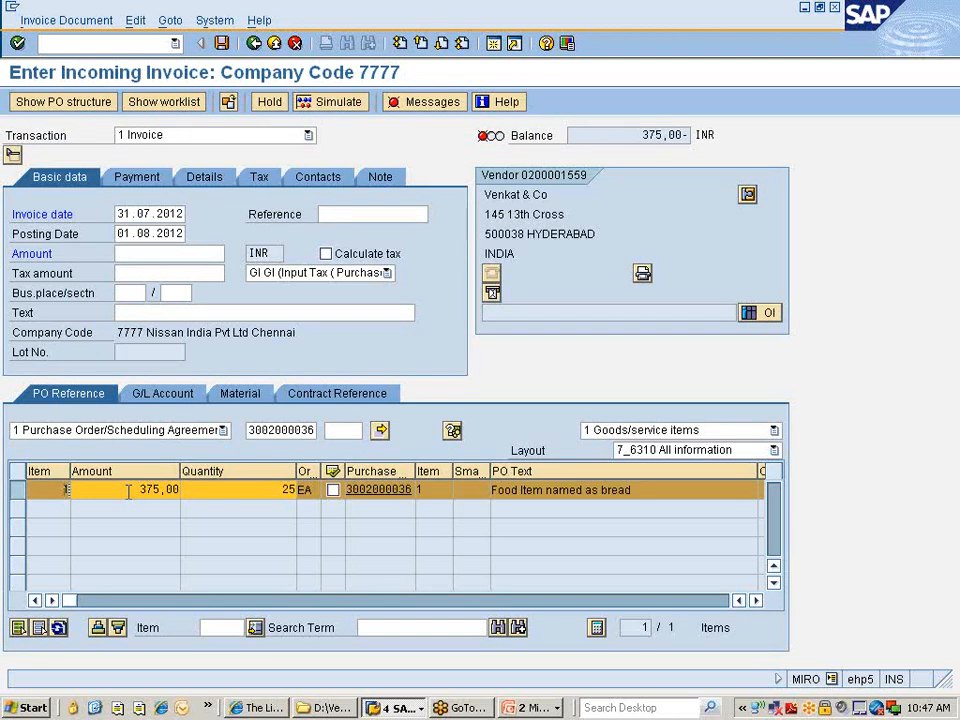
pyautogui.hotkey('alt', 'Tab')
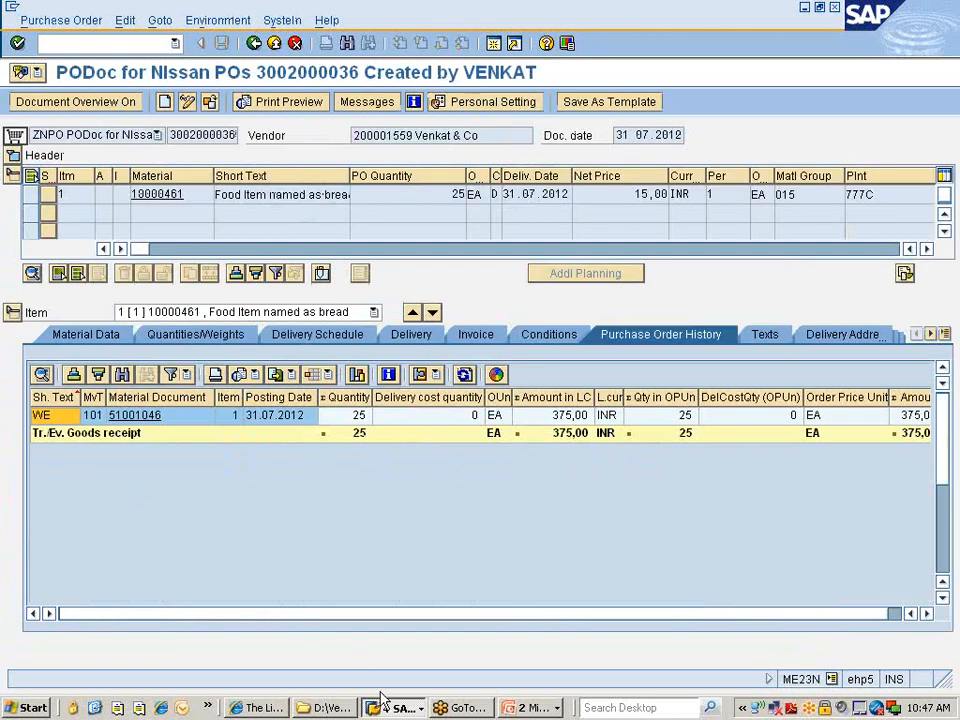
# Review the flowchart on invoices with reference to a purchase order in the MM355_02.PPT presentation and return to the invoice entry.
pyautogui.click(530, 707)
pyautogui.click(555, 688)
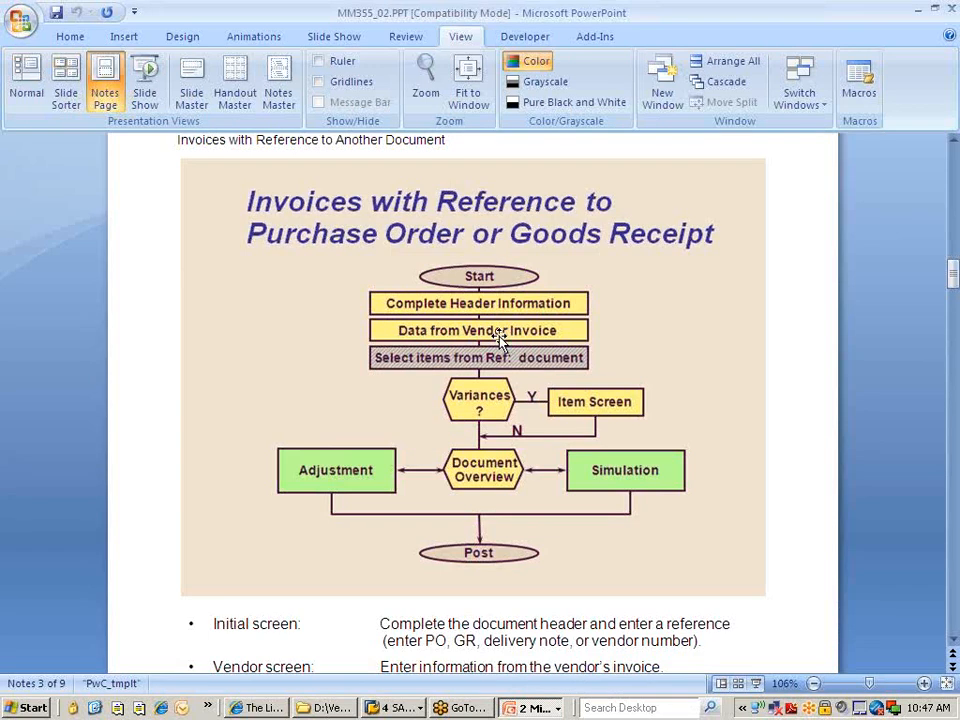
pyautogui.hotkey('alt', 'Tab')
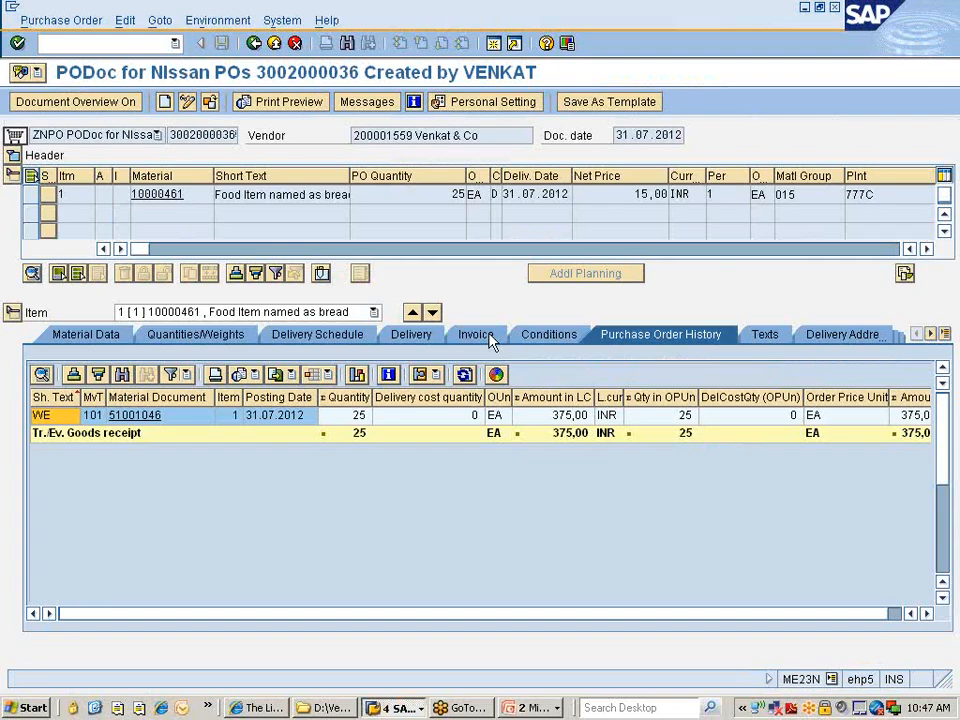
pyautogui.hotkey('alt', 'Tab')
pyautogui.hotkey('alt', 'Tab')
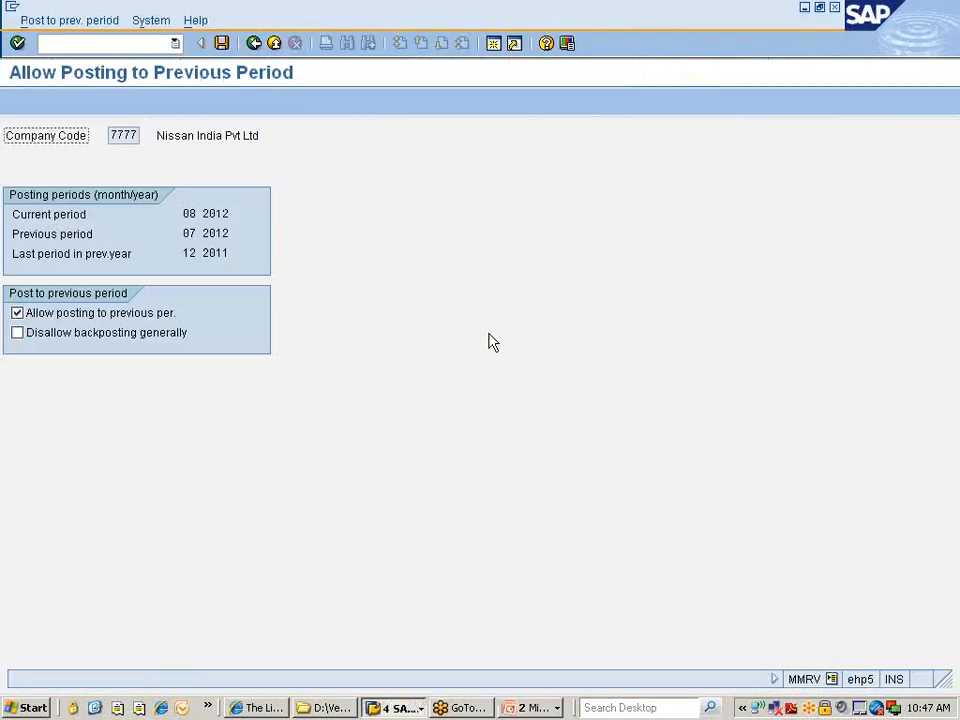
pyautogui.hotkey('alt', 'Tab')
pyautogui.hotkey('alt', 'Tab')
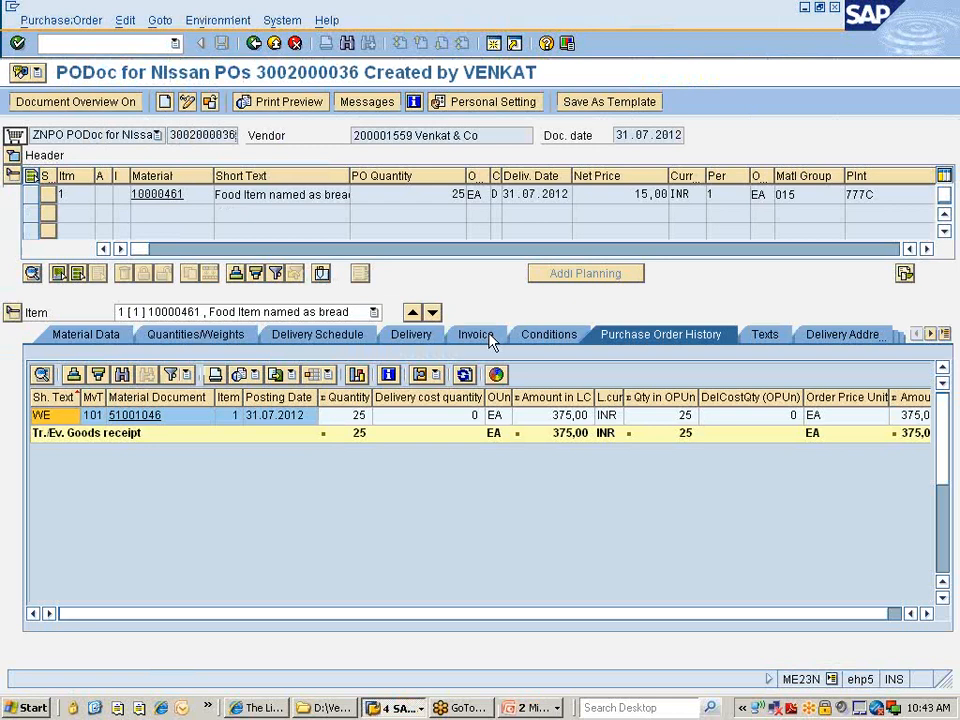
pyautogui.hotkey('alt', 'Tab')
pyautogui.hotkey('alt', 'Tab')
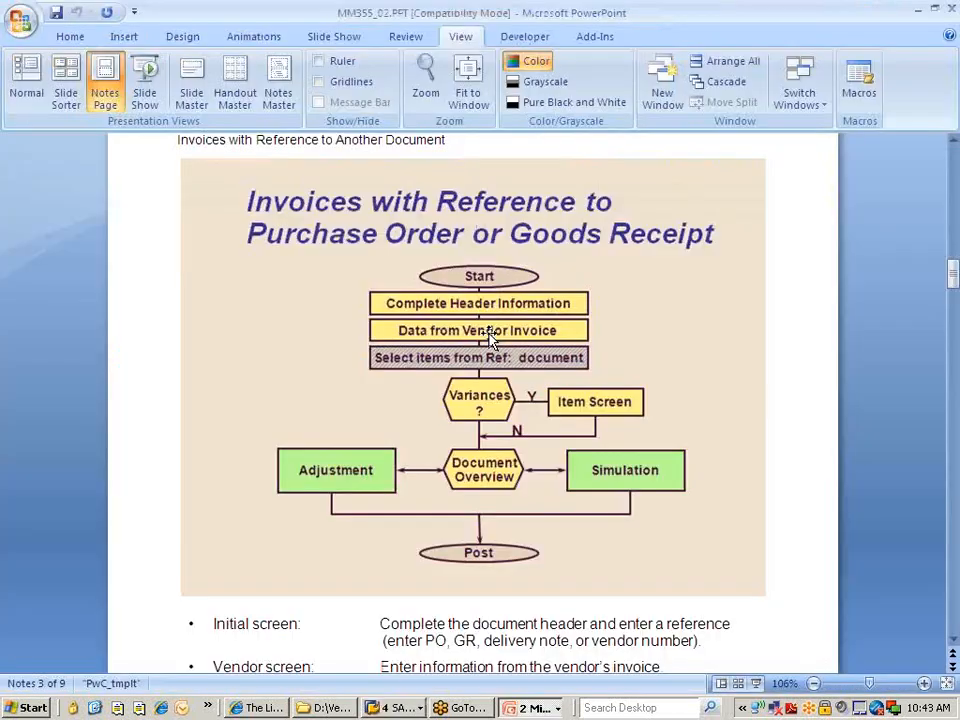
pyautogui.hotkey('alt', 'Tab')
pyautogui.hotkey('alt', 'Tab')
pyautogui.hotkey('alt', 'Tab')
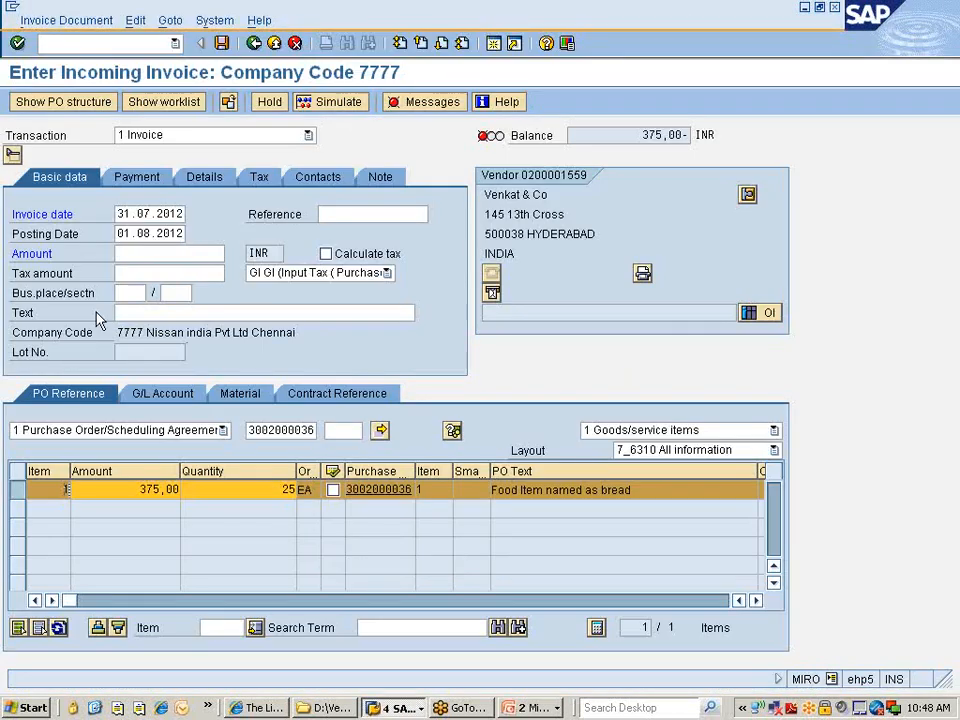
# Set the invoice amount in the basic data to 375 and confirm it.
pyautogui.click(124, 252)
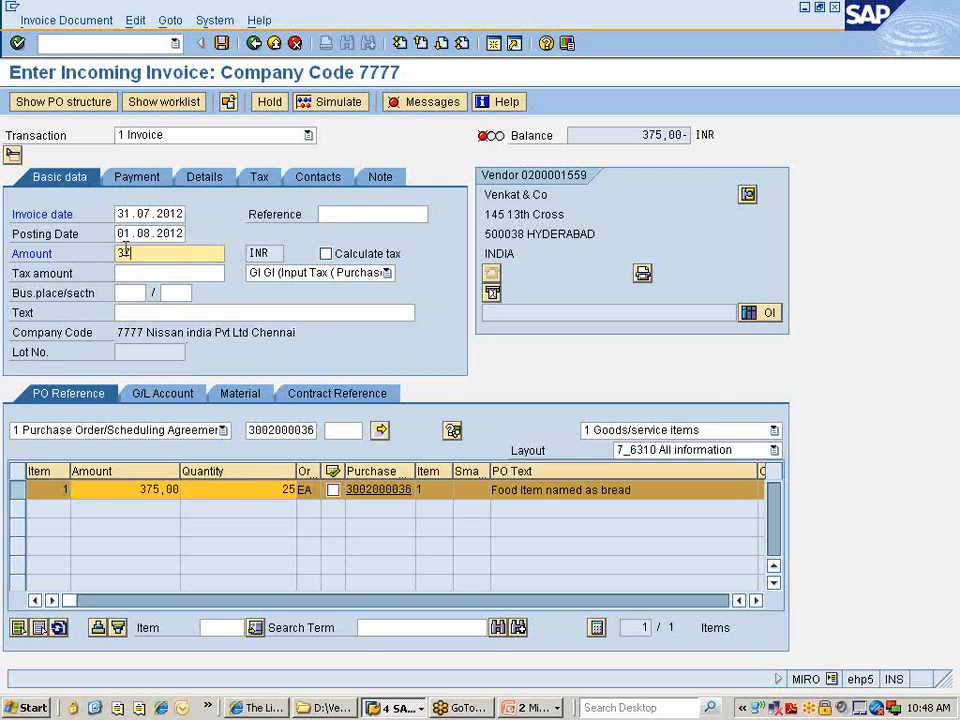
pyautogui.write('375')
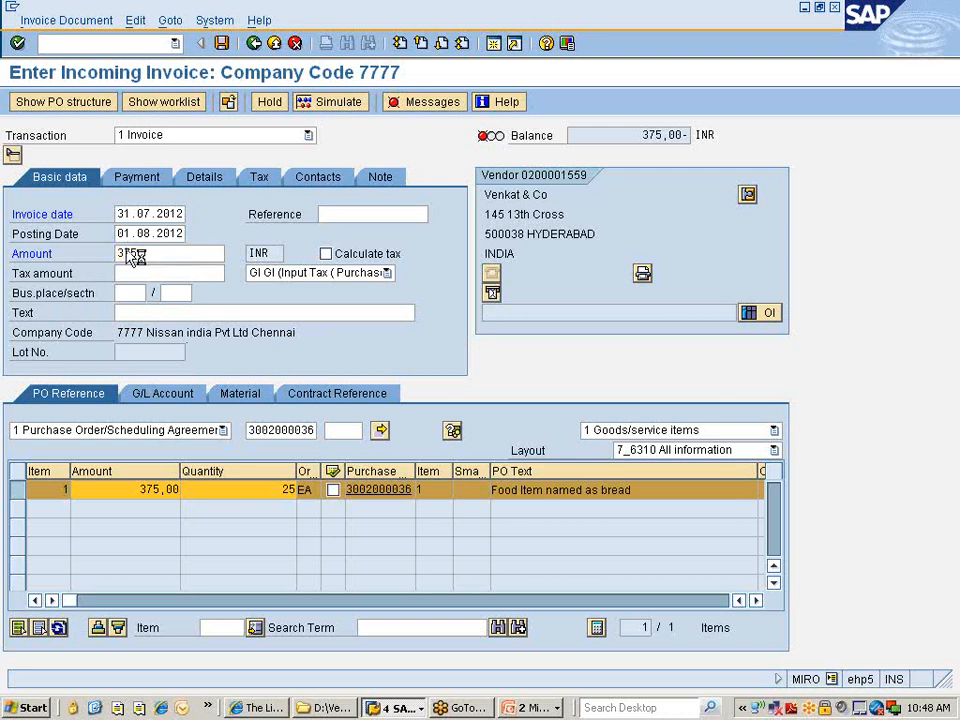
pyautogui.press('Return')
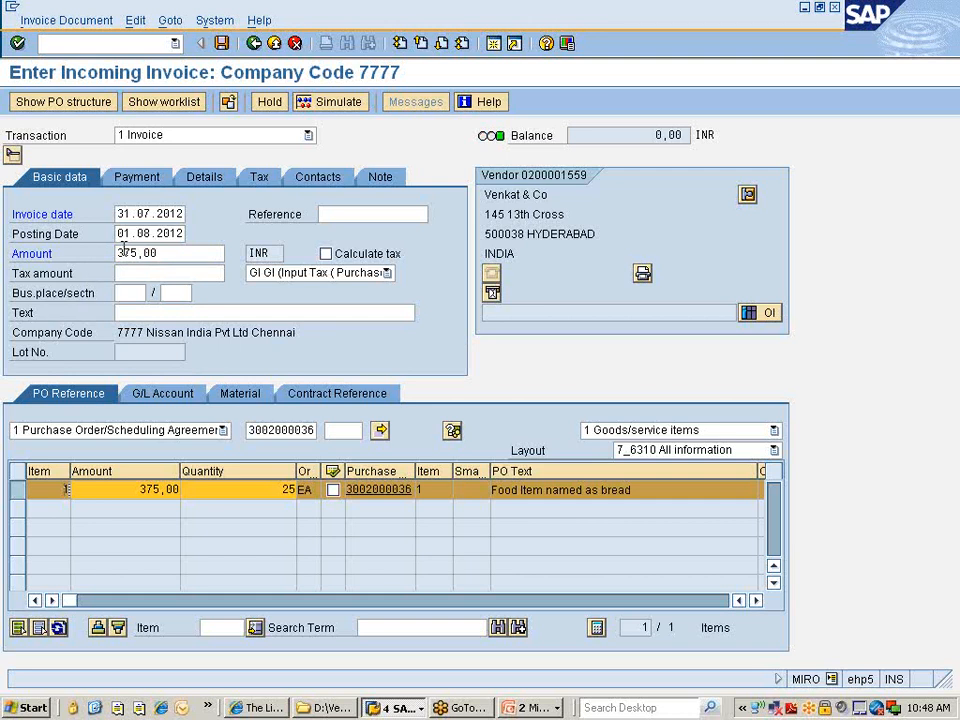
# Simulate the invoice document, widen the account description column to check the posting lines, and post the invoice.
pyautogui.click(310, 104)
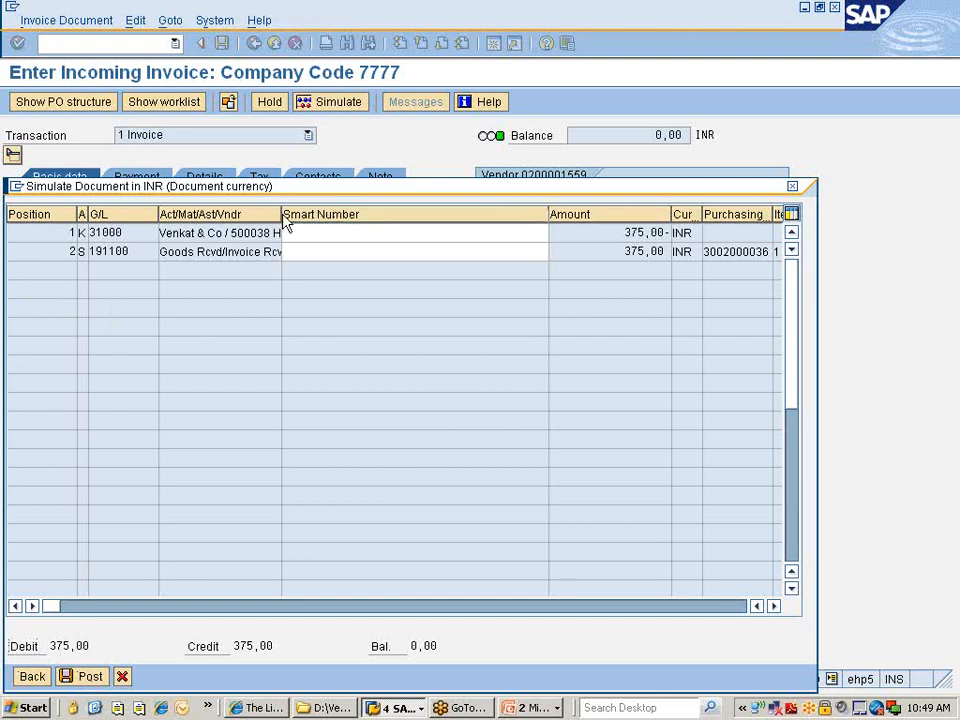
pyautogui.moveTo(281, 214); pyautogui.dragTo(379, 214)
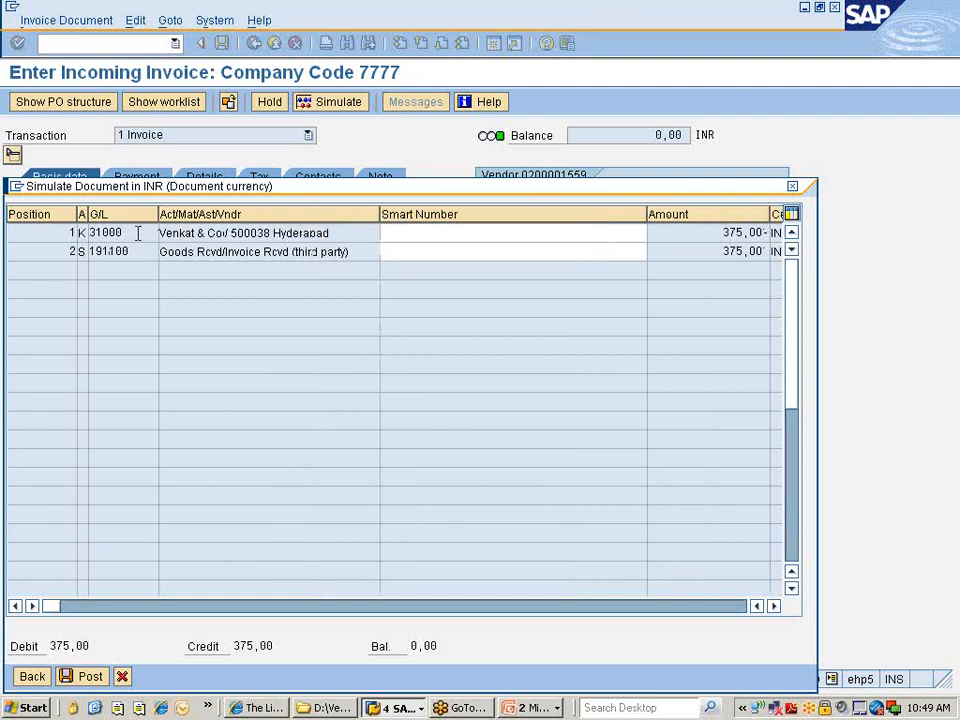
pyautogui.moveTo(138, 233); pyautogui.dragTo(91, 233)
pyautogui.click(93, 234)
pyautogui.click(83, 680)
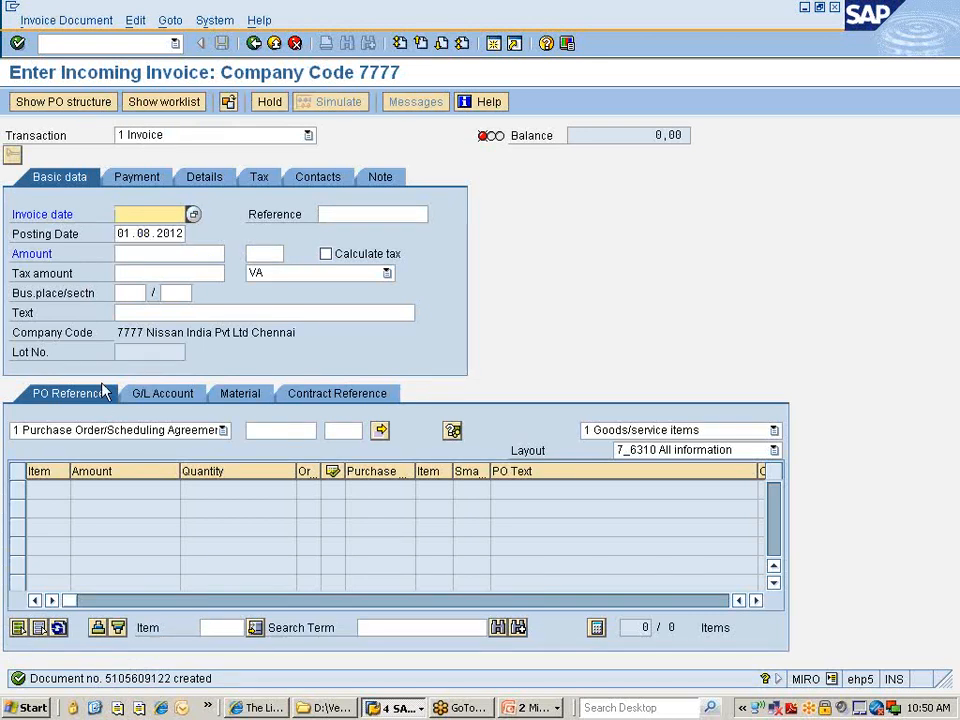
# Display the invoice document just posted for fiscal year 2012, repeating the request until it opens.
pyautogui.click(74, 19)
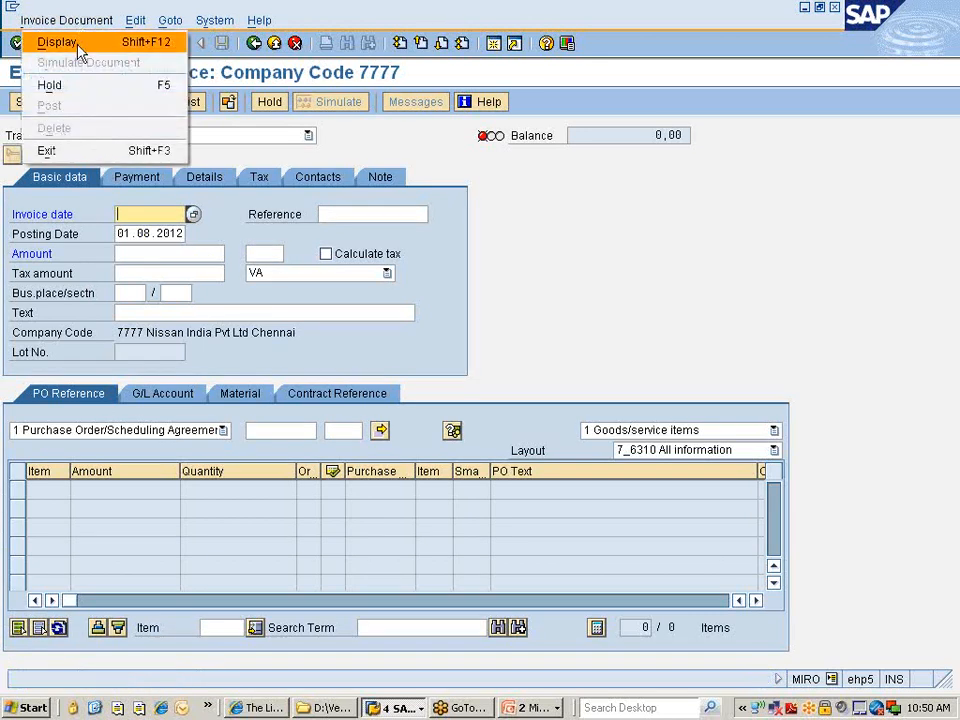
pyautogui.click(82, 45)
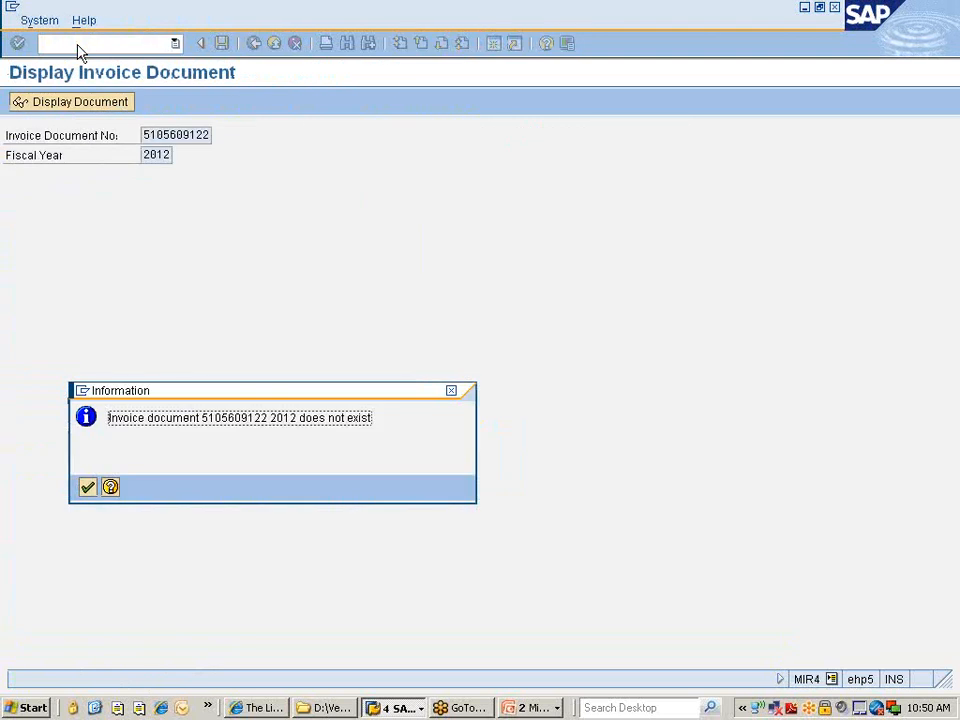
pyautogui.press('Return')
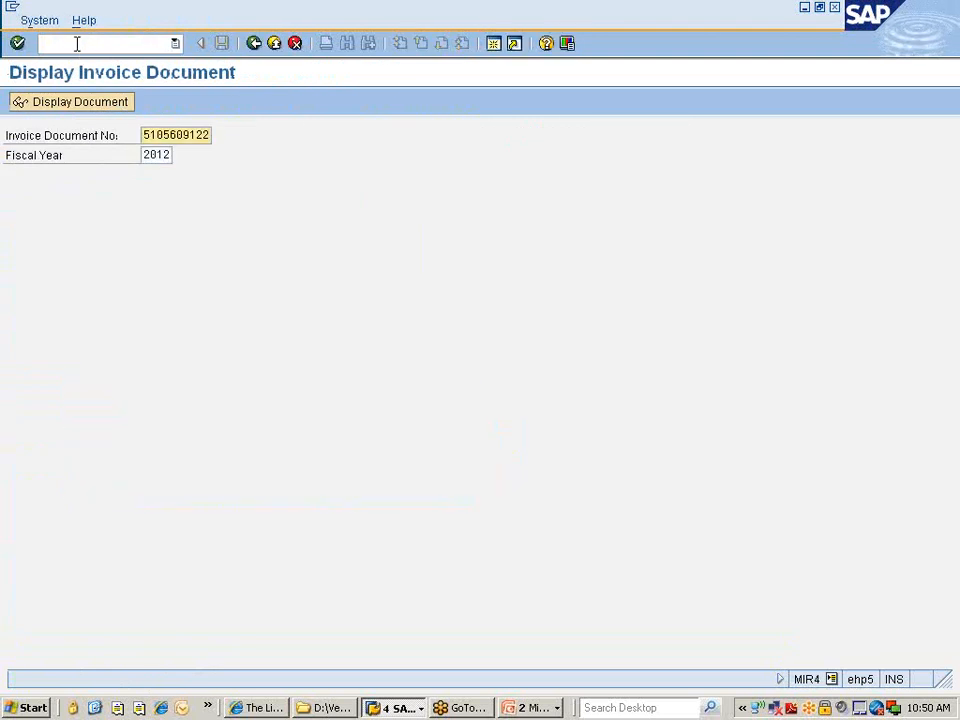
pyautogui.press('Return')
pyautogui.press('Return')
pyautogui.press('Return')
pyautogui.press('Return')
pyautogui.press('Return')
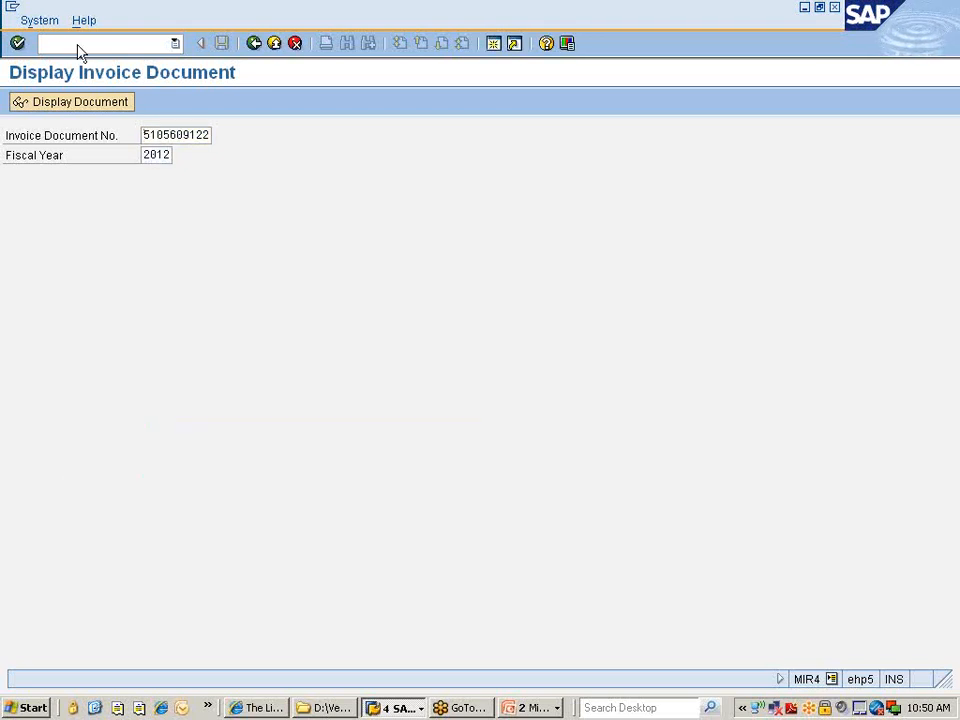
pyautogui.press('Return')
pyautogui.press('Return')
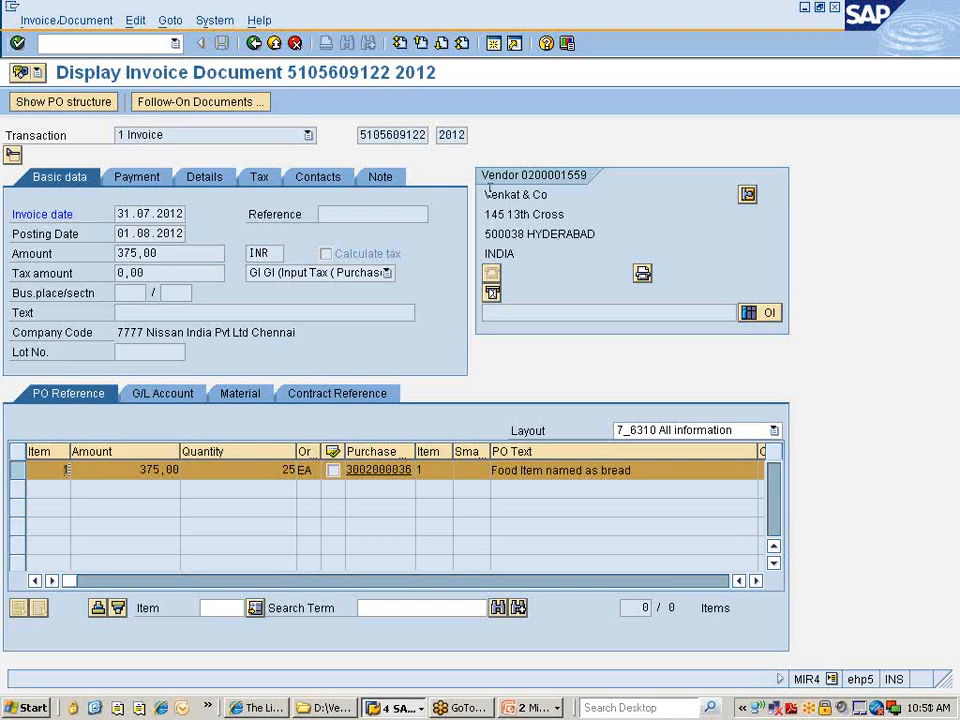
# Check the vendor data and amount of the posted invoice and open its follow-on accounting document.
pyautogui.moveTo(487, 192); pyautogui.dragTo(542, 246)
pyautogui.click(194, 254)
pyautogui.click(190, 104)
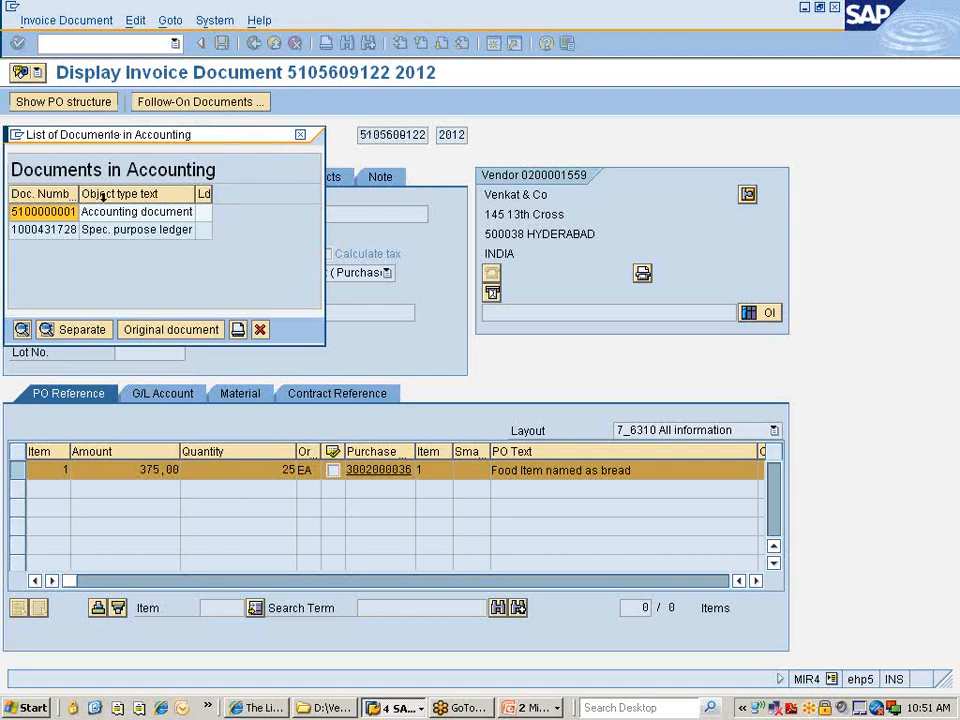
pyautogui.click(66, 212)
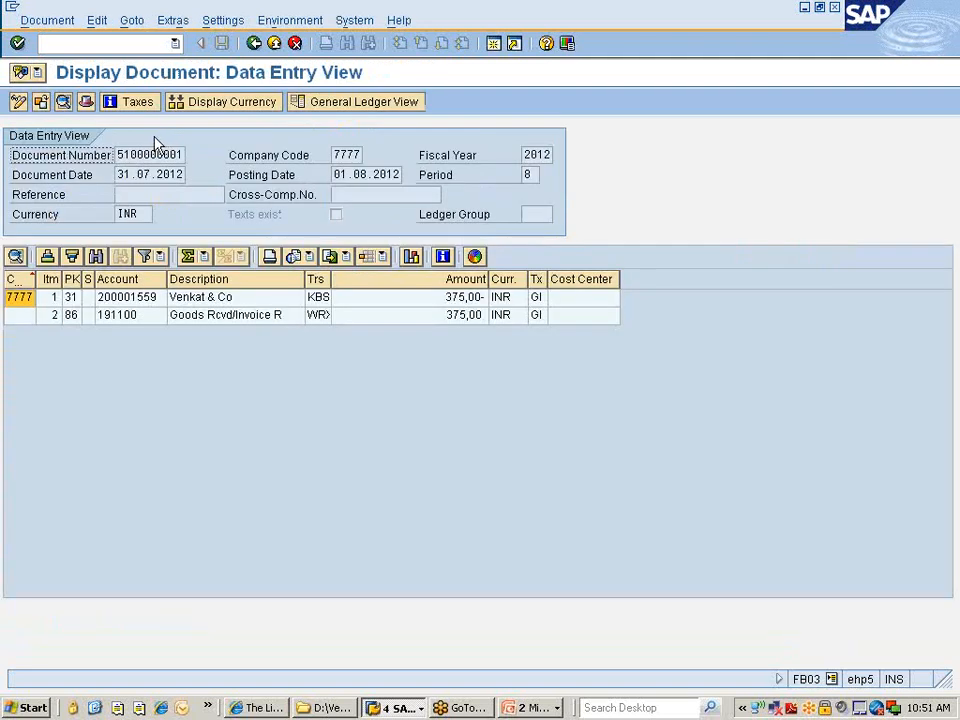
# Examine the vendor and goods receipt/invoice receipt lines, display vendor line item 1, and return to the data entry view.
pyautogui.click(141, 300)
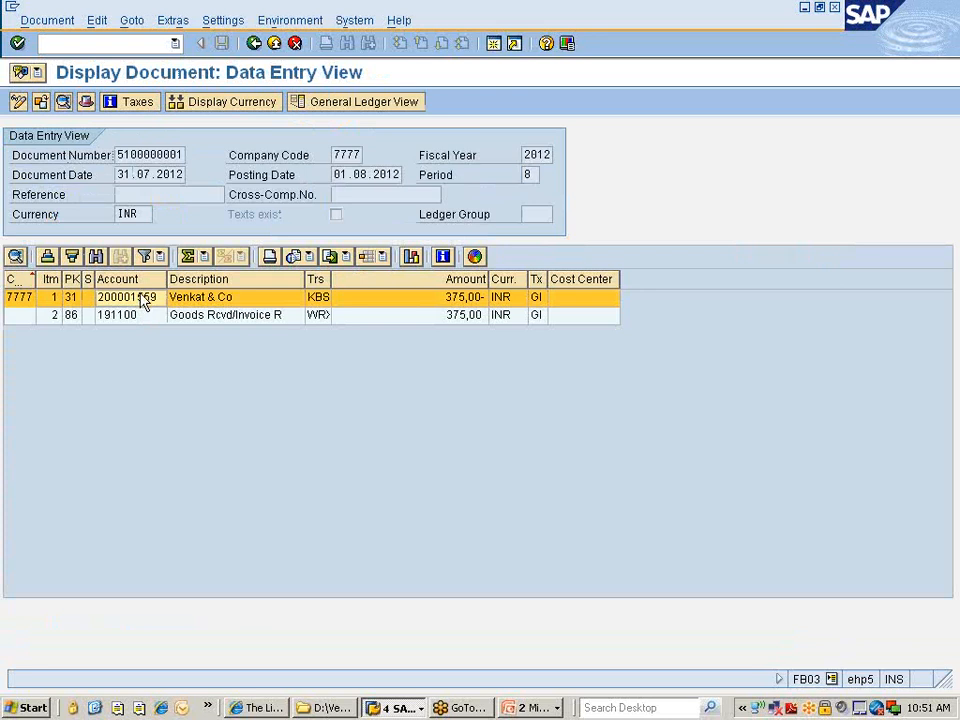
pyautogui.click(120, 316)
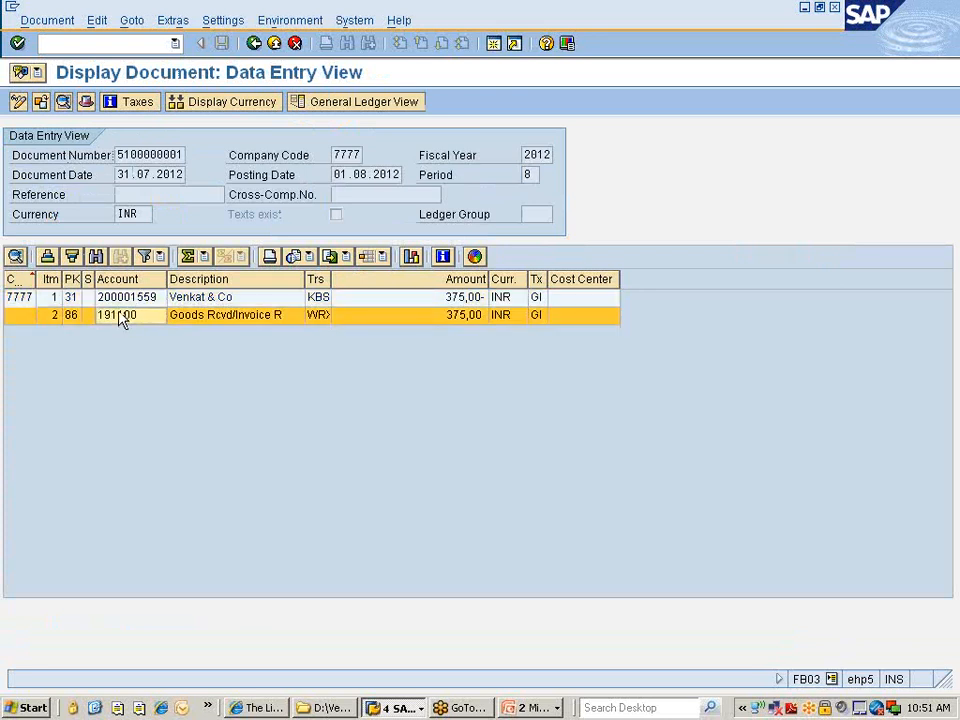
pyautogui.click(127, 300)
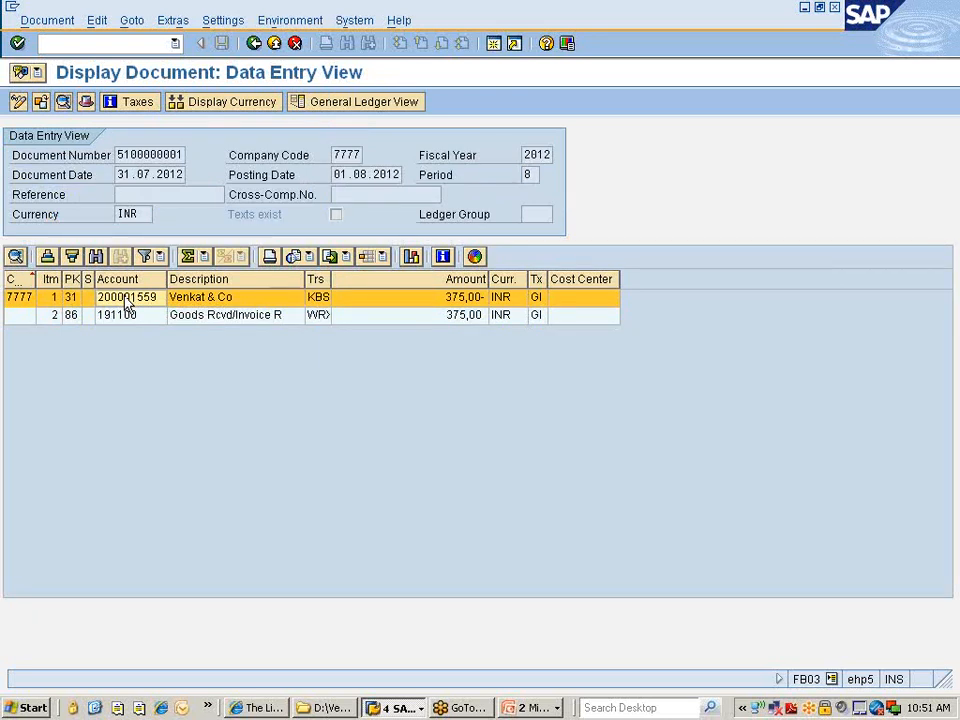
pyautogui.click(476, 298)
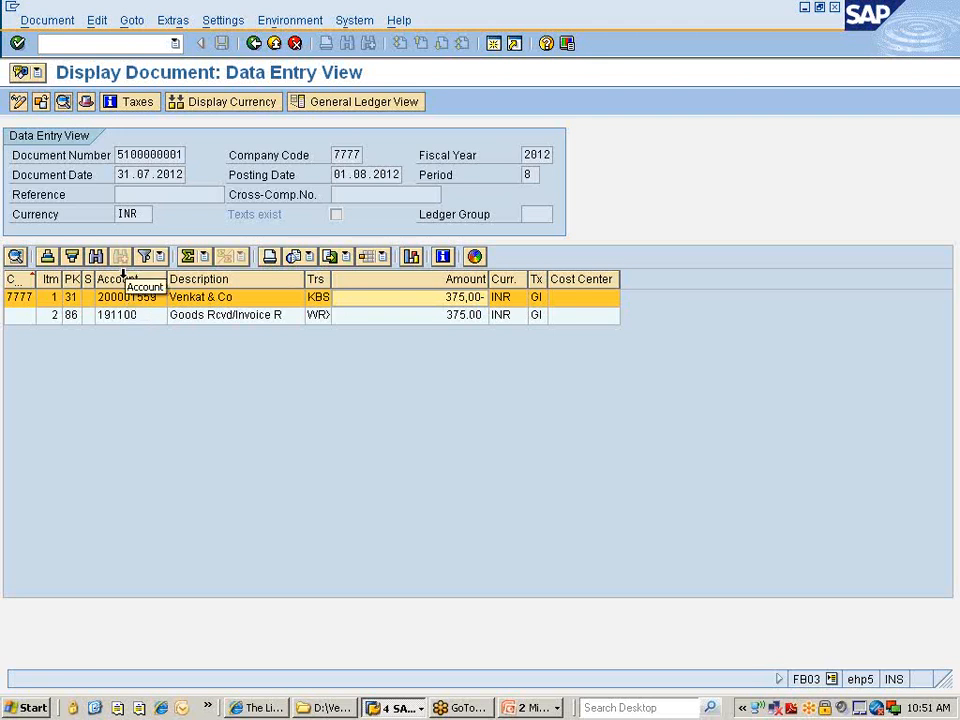
pyautogui.doubleClick(110, 298)
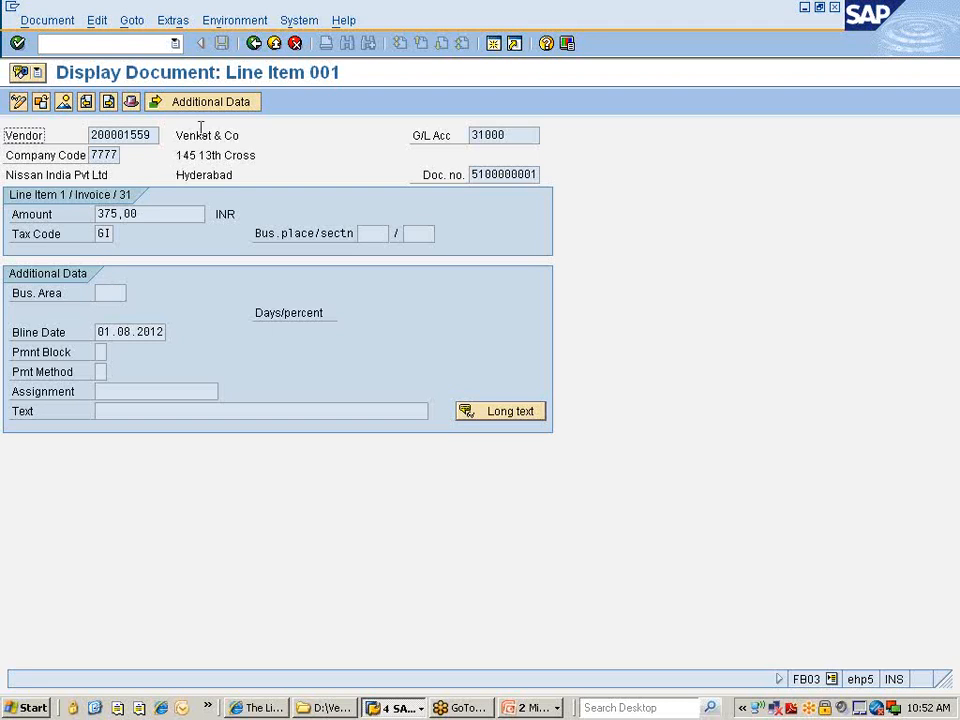
pyautogui.click(255, 44)
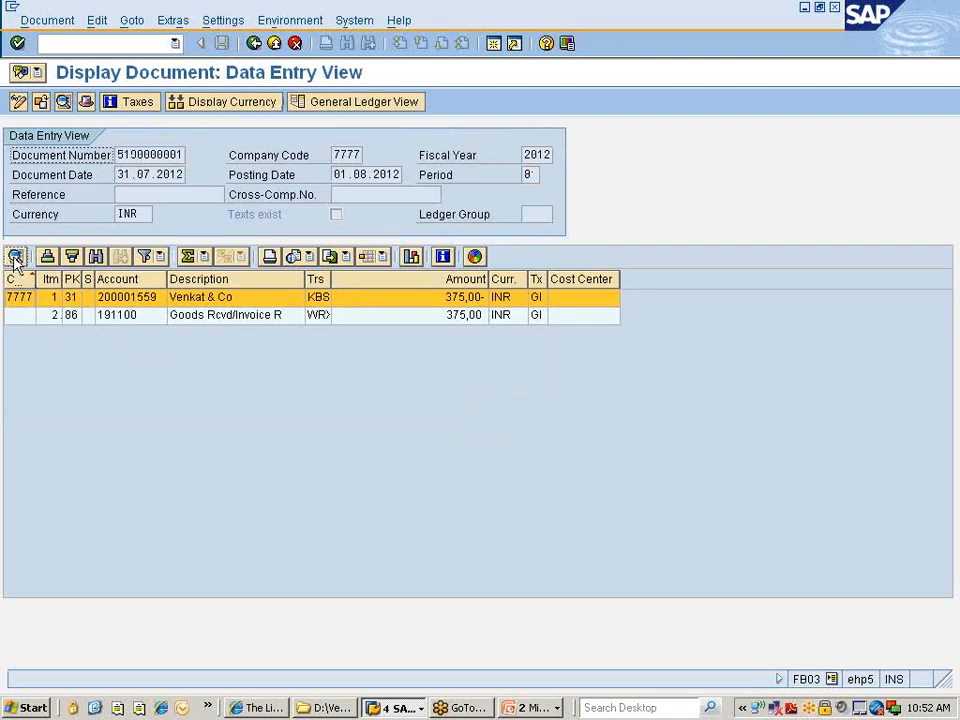
# View the field details of the vendor line and display the accounting document's header.
pyautogui.click(15, 257)
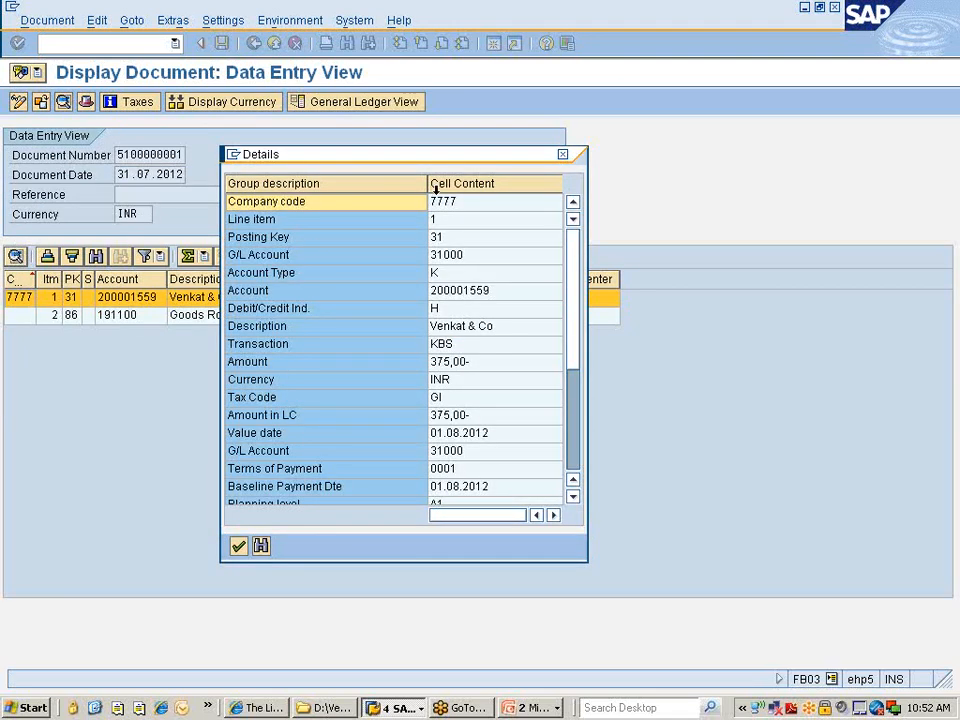
pyautogui.click(562, 154)
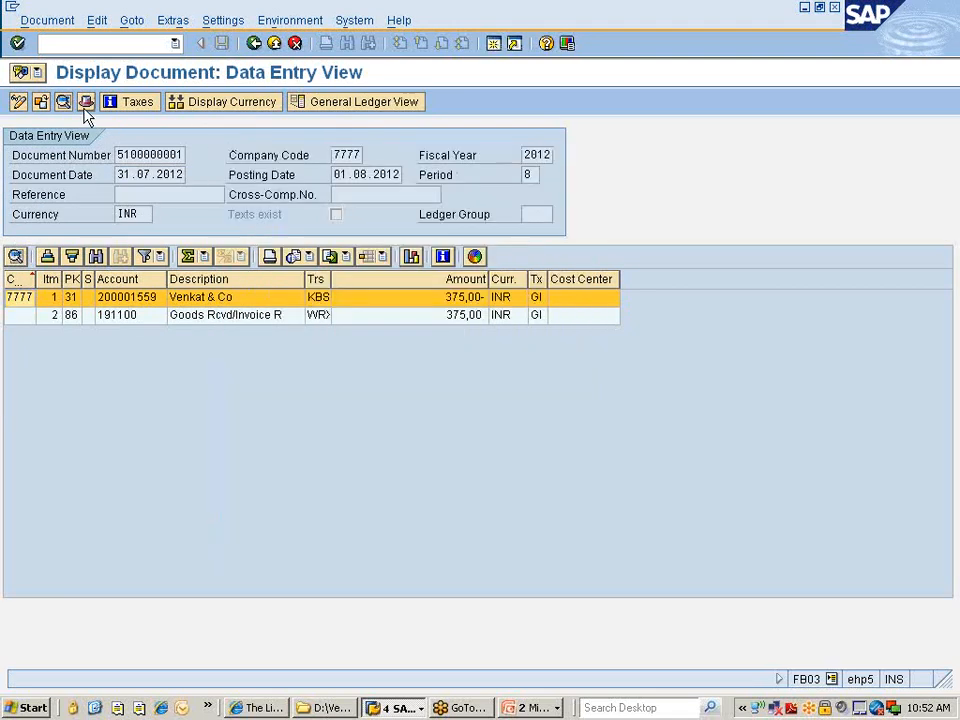
pyautogui.click(85, 104)
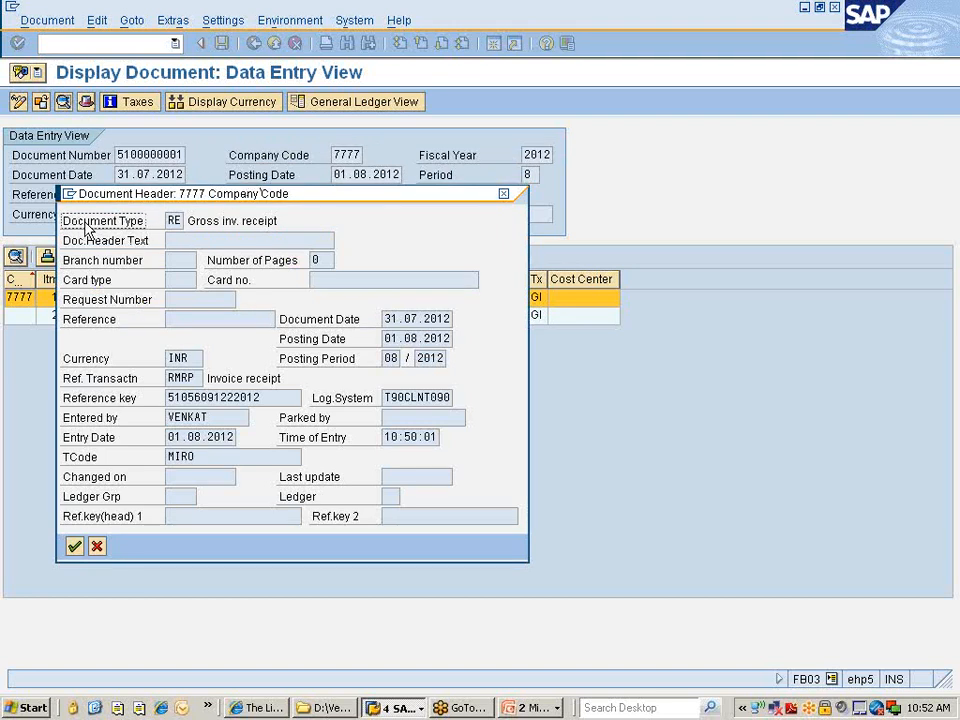
# Check the document type, entry date and transaction code in the accounting document's header, and return to the invoice document.
pyautogui.doubleClick(176, 220)
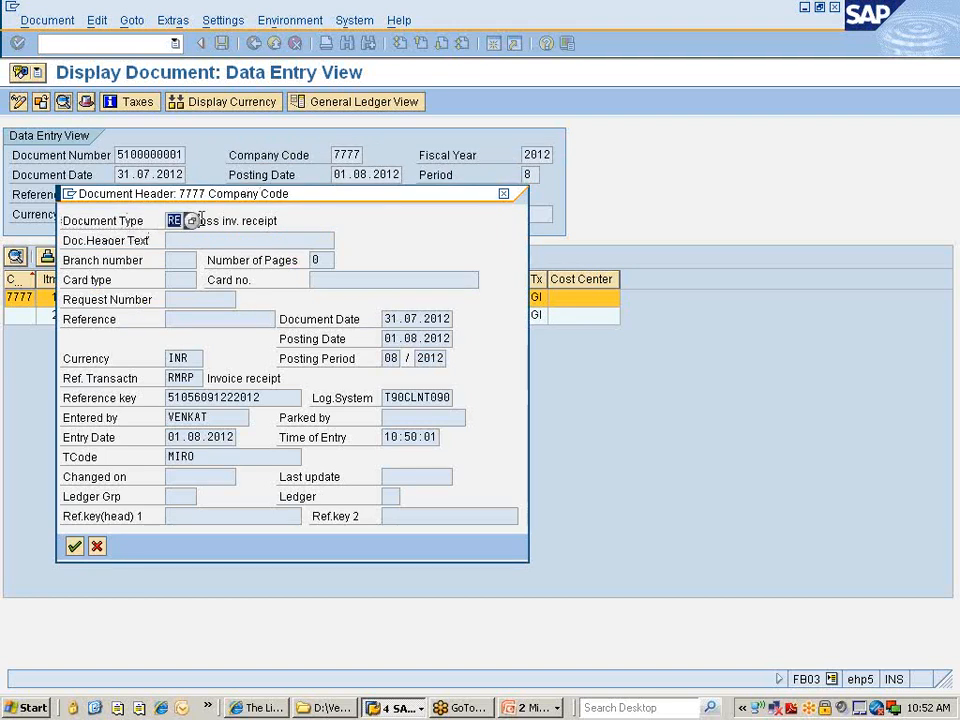
pyautogui.click(196, 217)
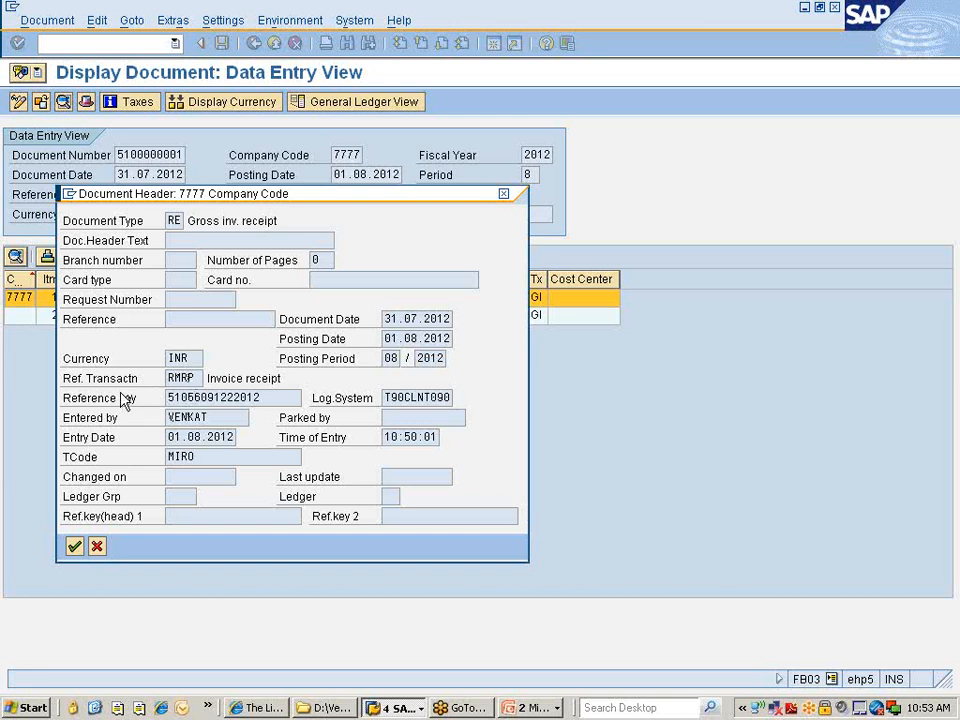
pyautogui.click(198, 437)
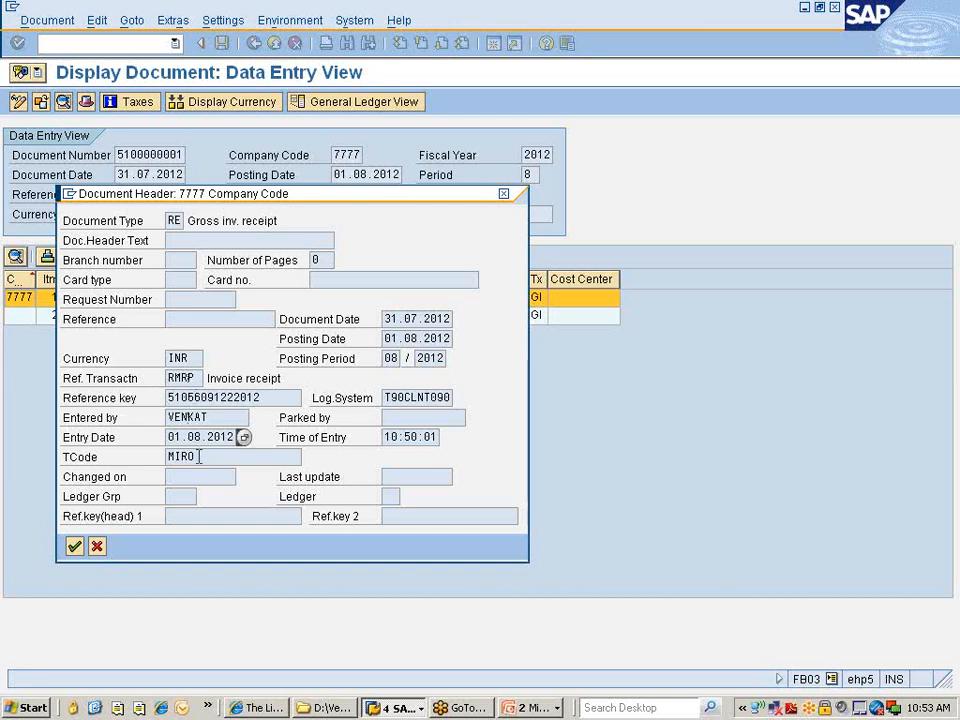
pyautogui.click(199, 456)
pyautogui.click(75, 546)
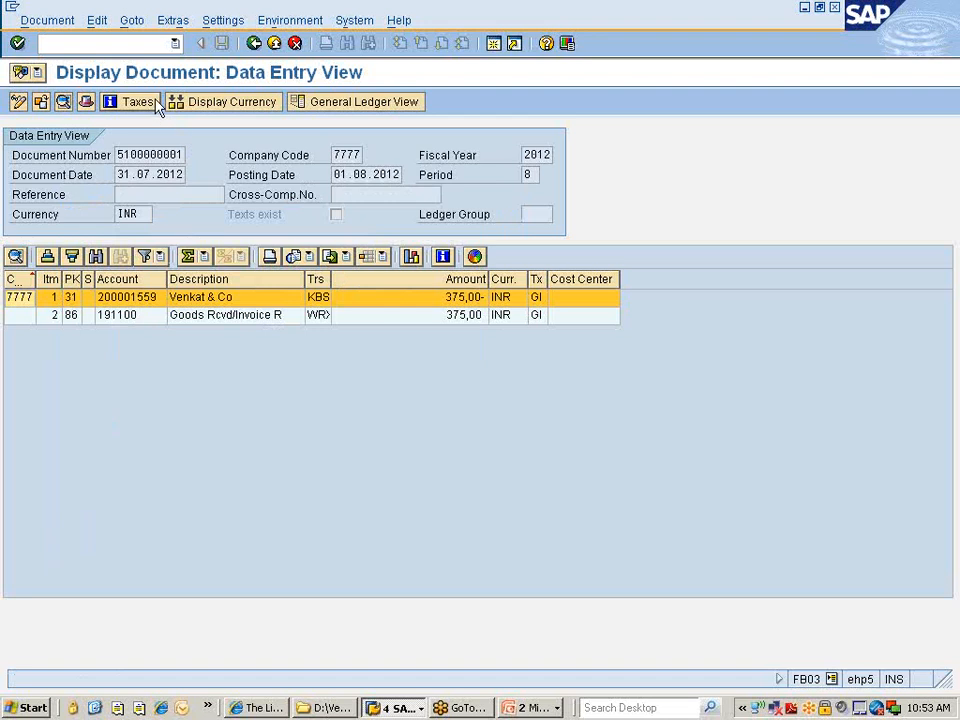
pyautogui.click(254, 43)
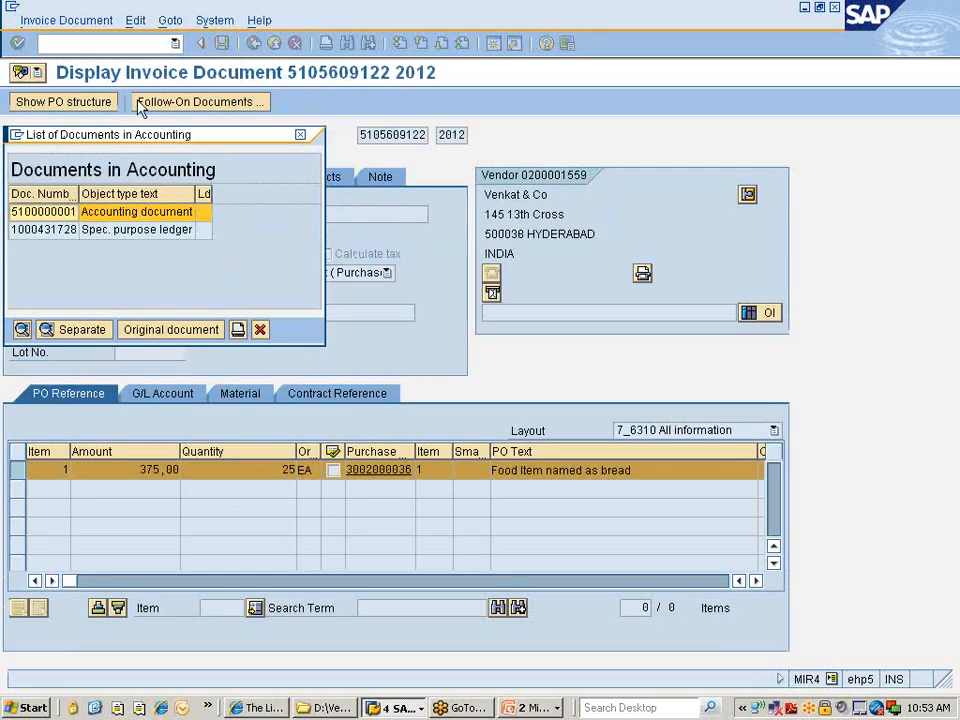
pyautogui.click(260, 330)
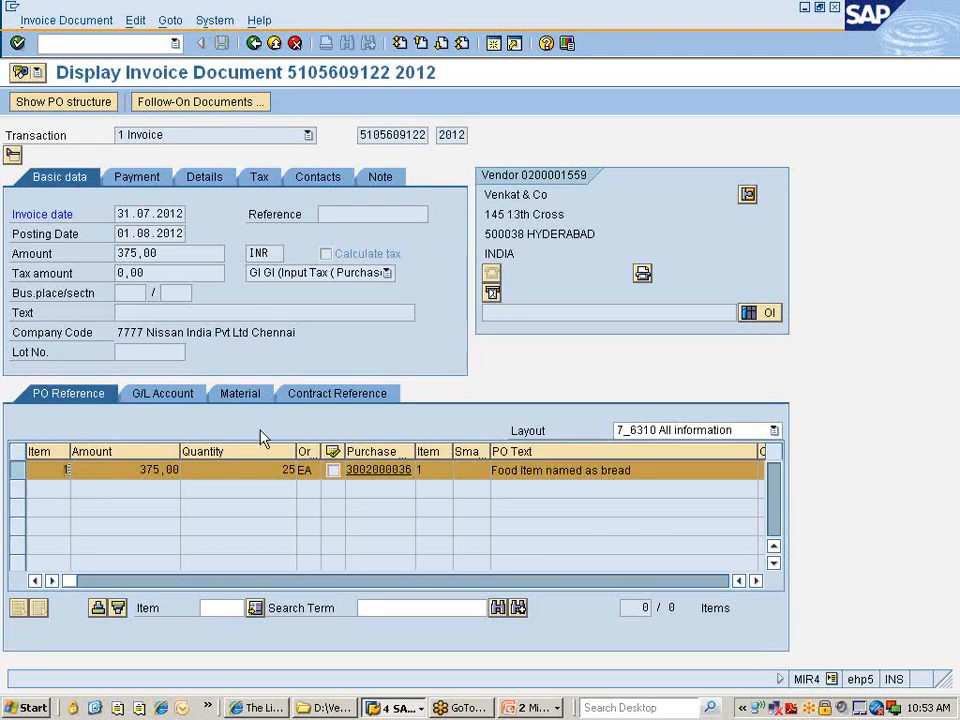
# Switch to MM355_02.PPT in PowerPoint and read the notes pages from the invoice posting flow through Posting an Invoice to Example Account Postings.
pyautogui.click(533, 708)
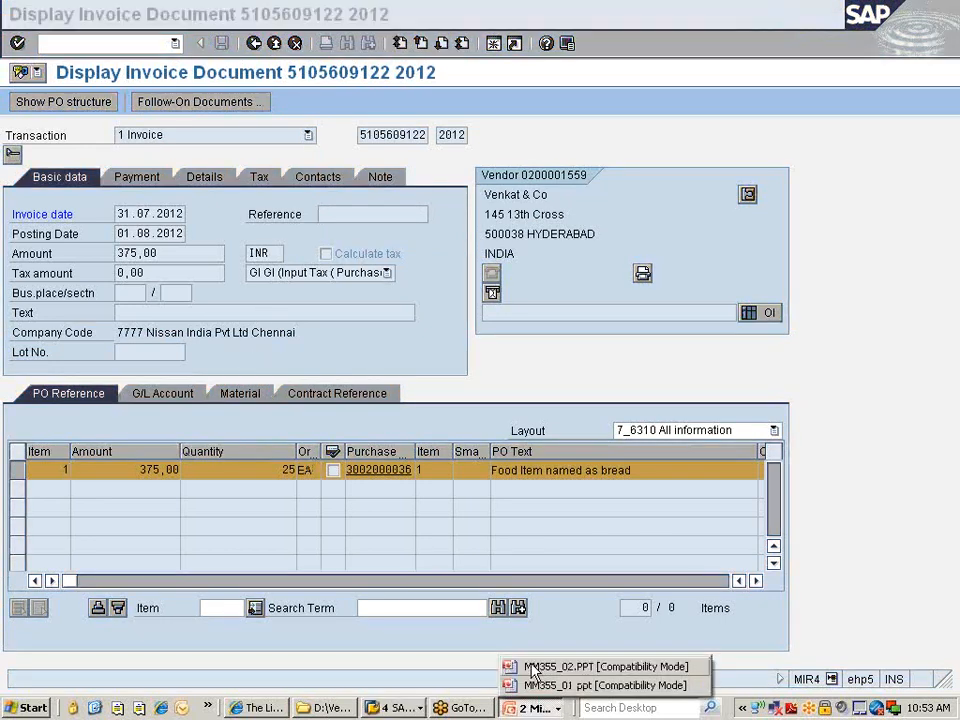
pyautogui.click(560, 662)
pyautogui.scroll(-1, 427, 405)
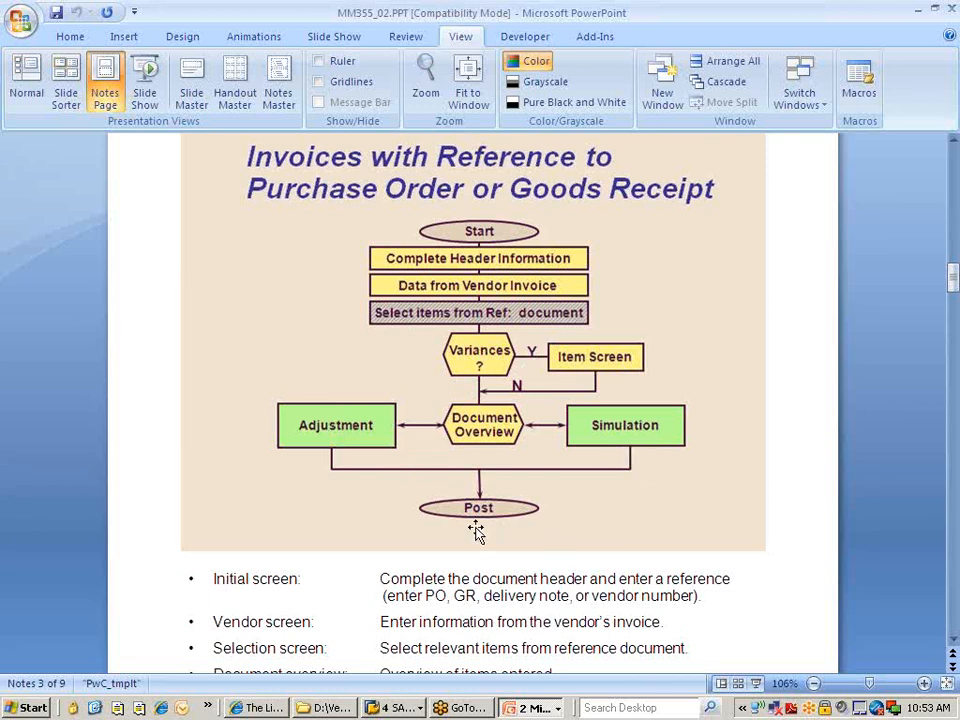
pyautogui.scroll(-1, 479, 520)
pyautogui.scroll(-4, 478, 520)
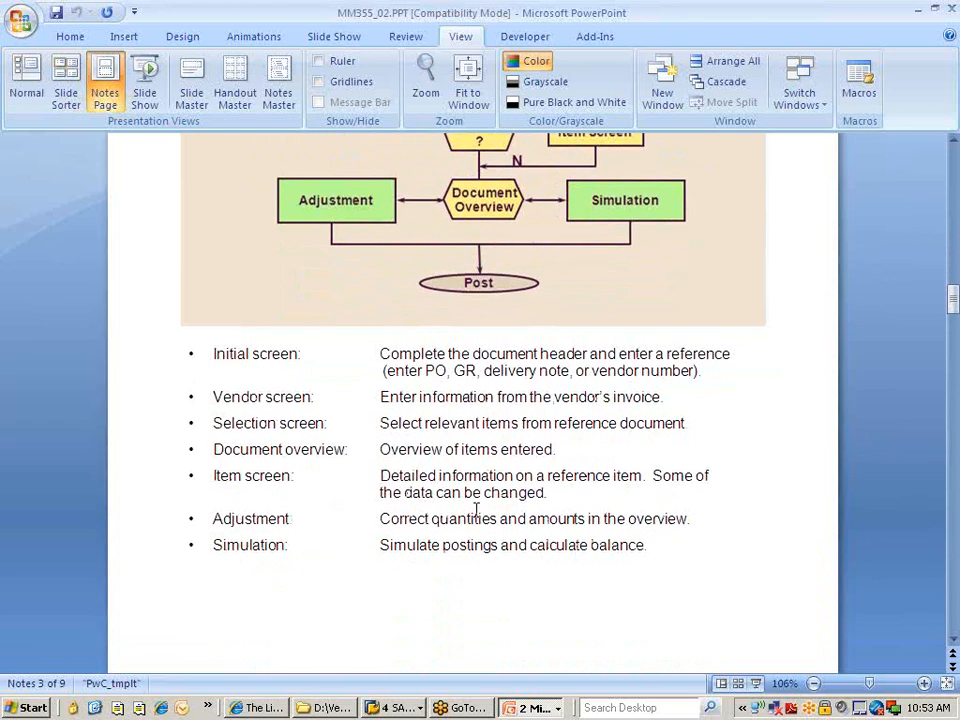
pyautogui.scroll(-3, 478, 518)
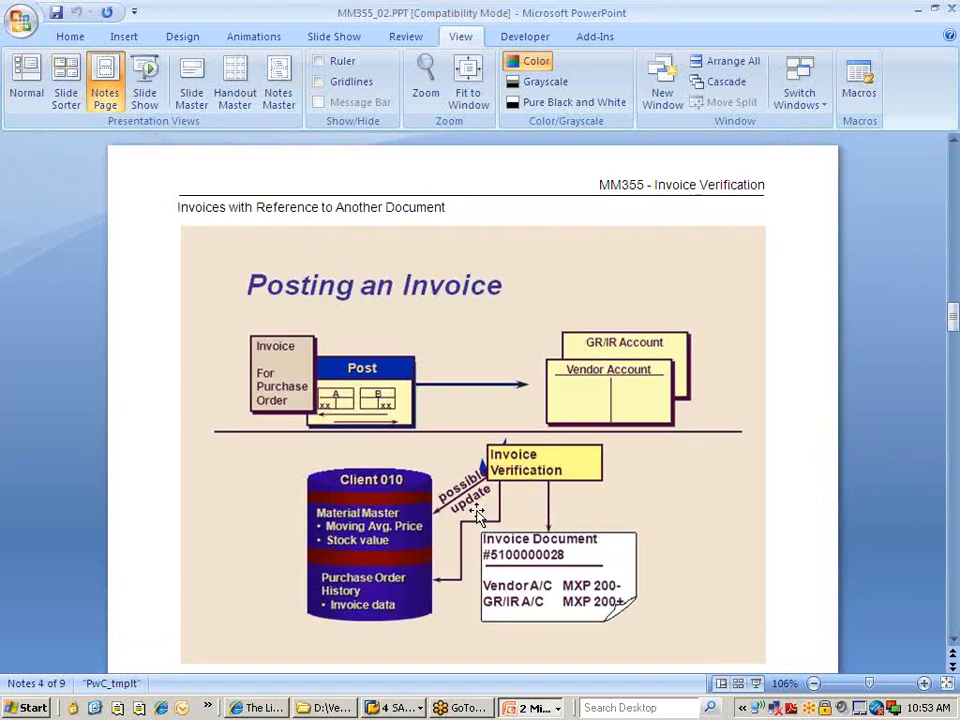
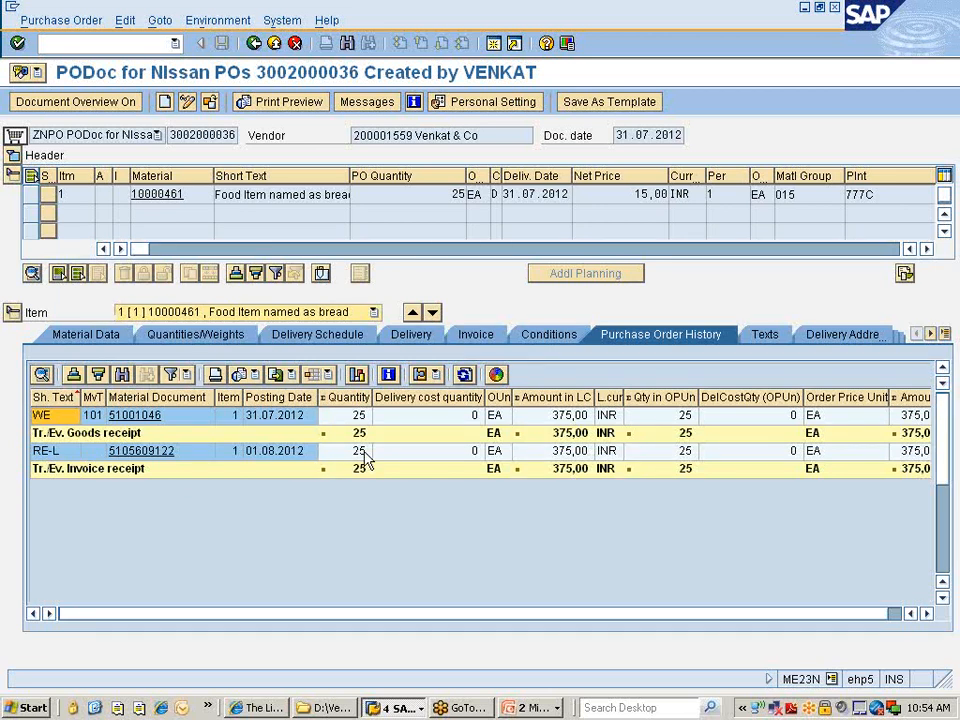
pyautogui.hotkey('alt', 'Tab')
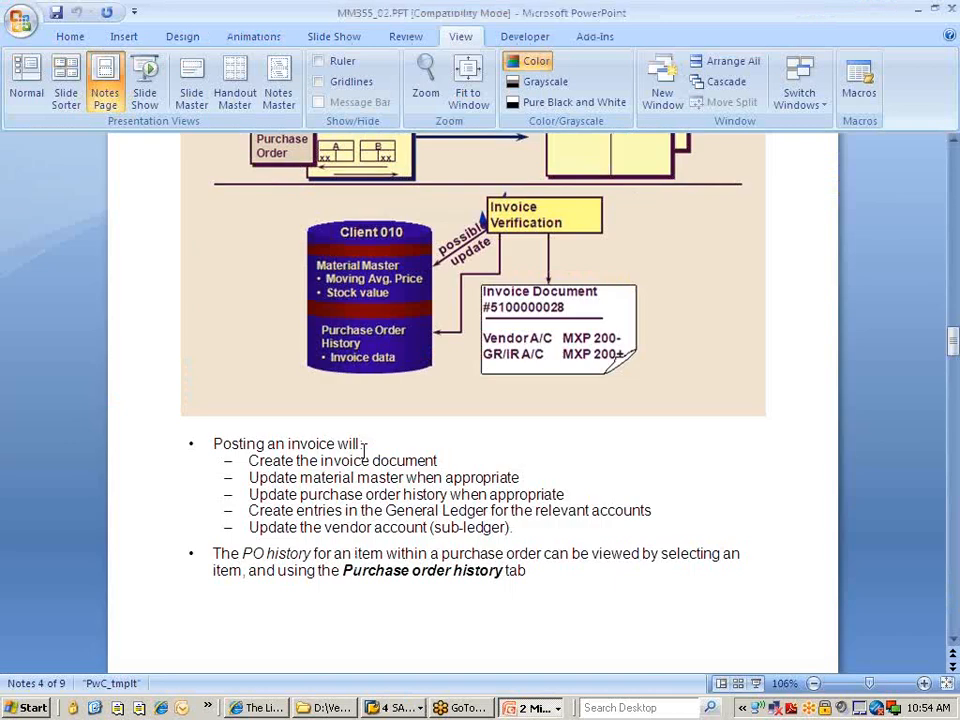
pyautogui.scroll(-10, 360, 480)
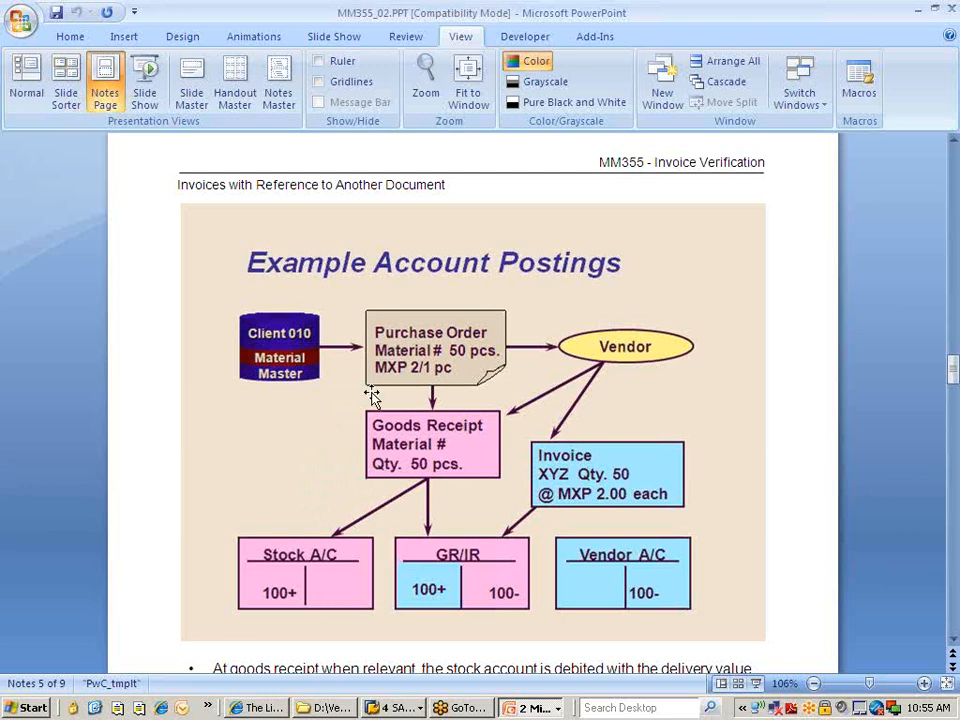
# Switch to the purchase order's history in SAP, compare it with the account postings slide, and display the goods receipt's material document.
pyautogui.click(393, 707)
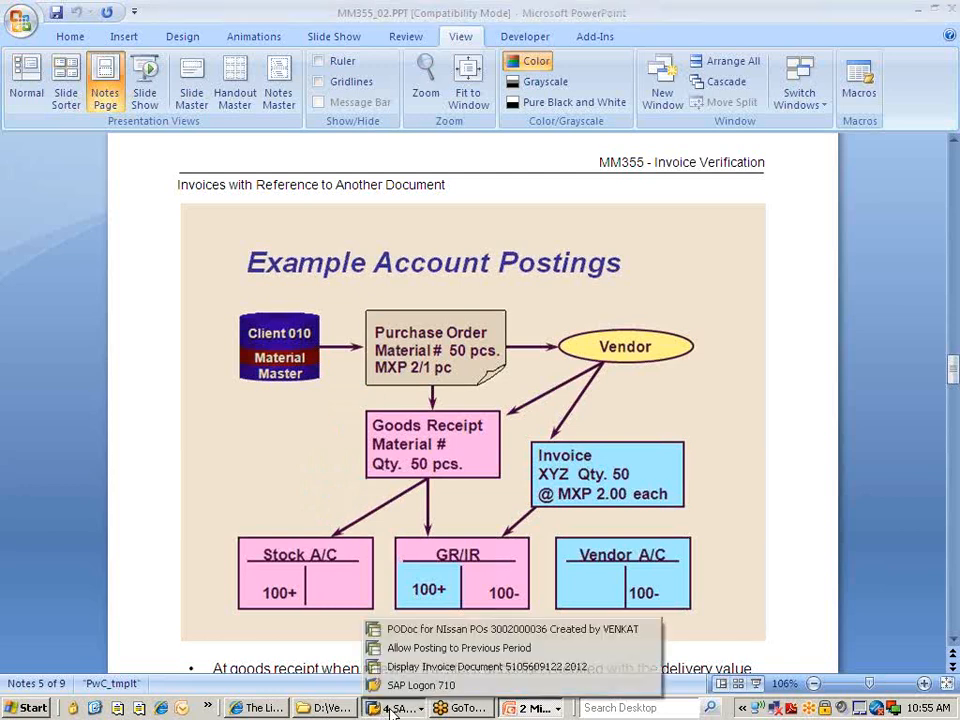
pyautogui.click(430, 627)
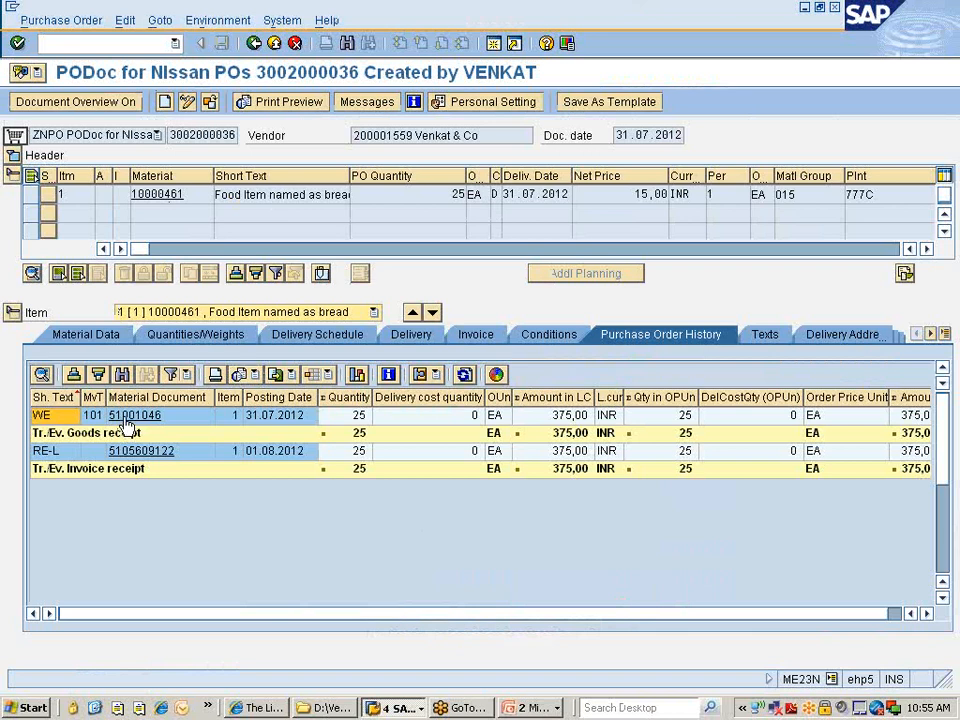
pyautogui.hotkey('alt', 'Tab')
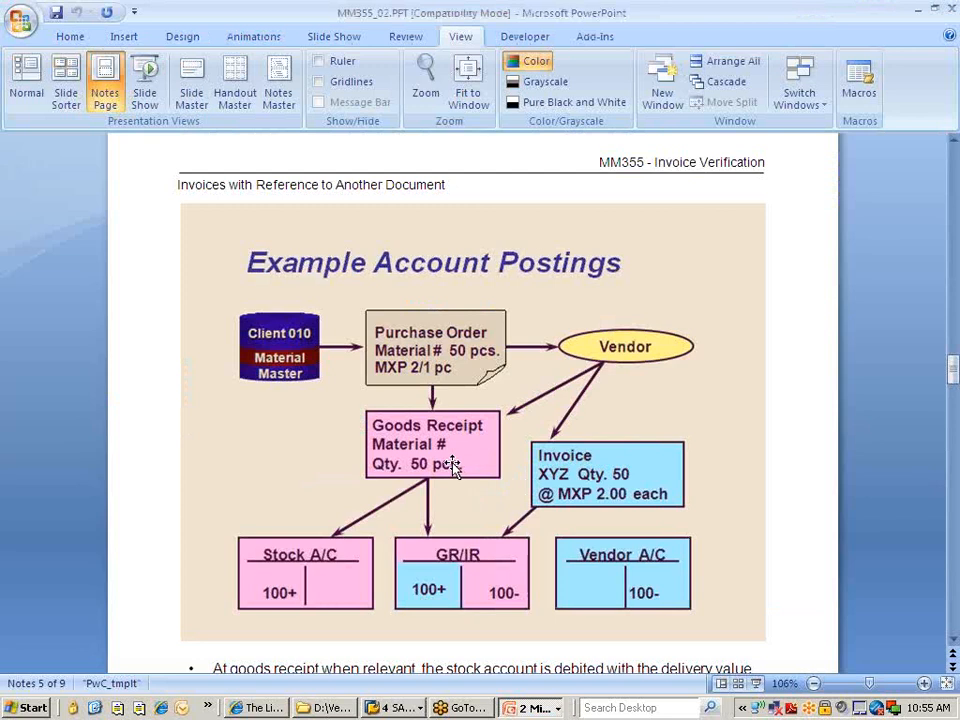
pyautogui.hotkey('alt', 'Tab')
pyautogui.click(145, 416)
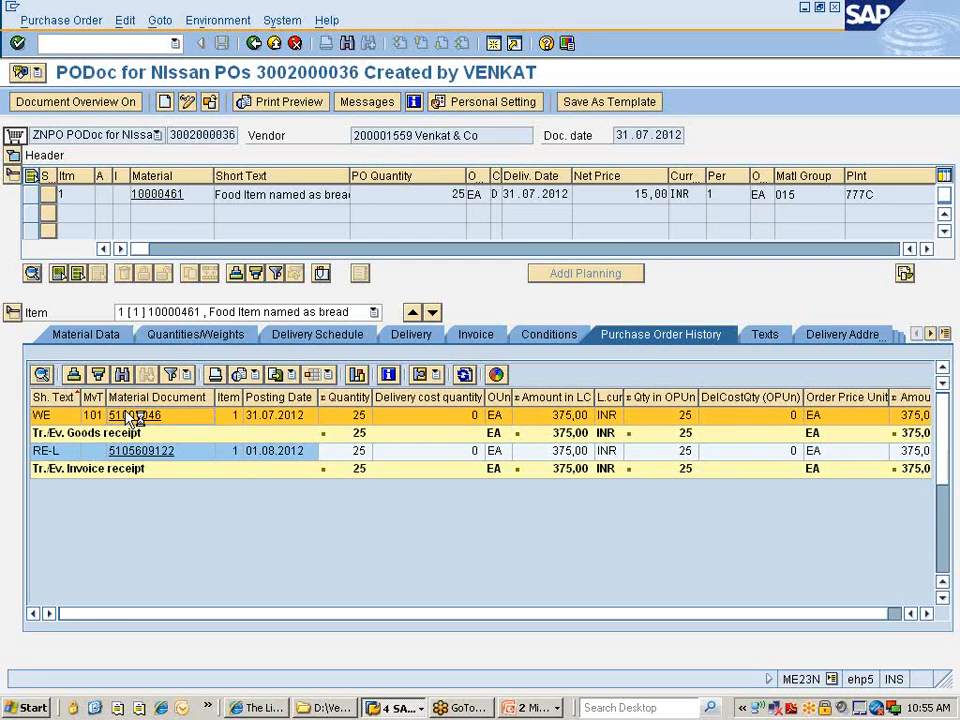
pyautogui.click(952, 275)
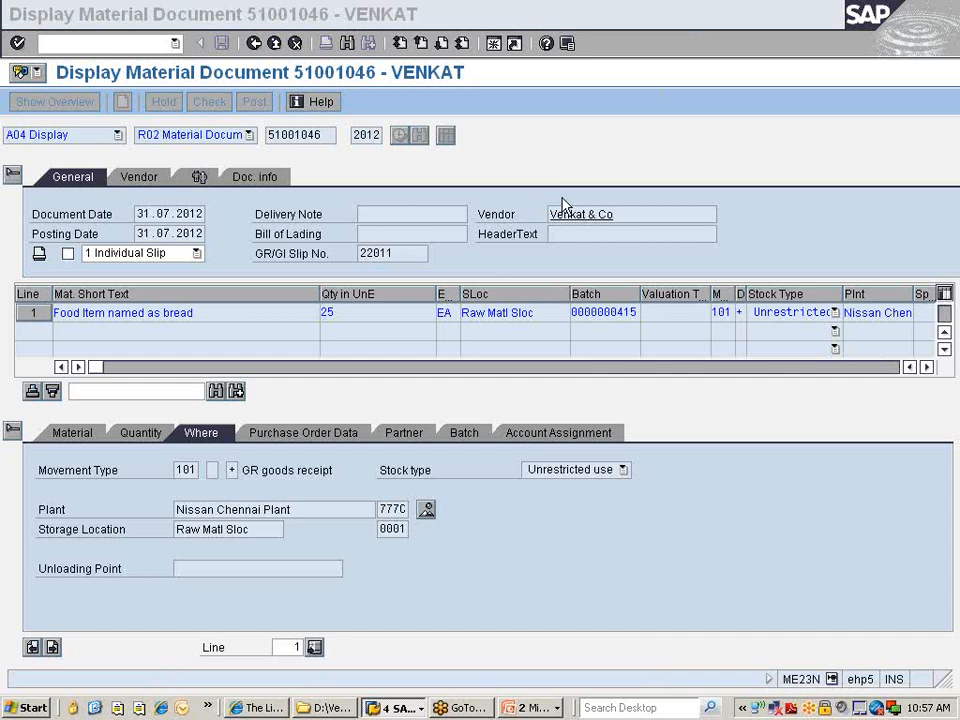
pyautogui.click(300, 404)
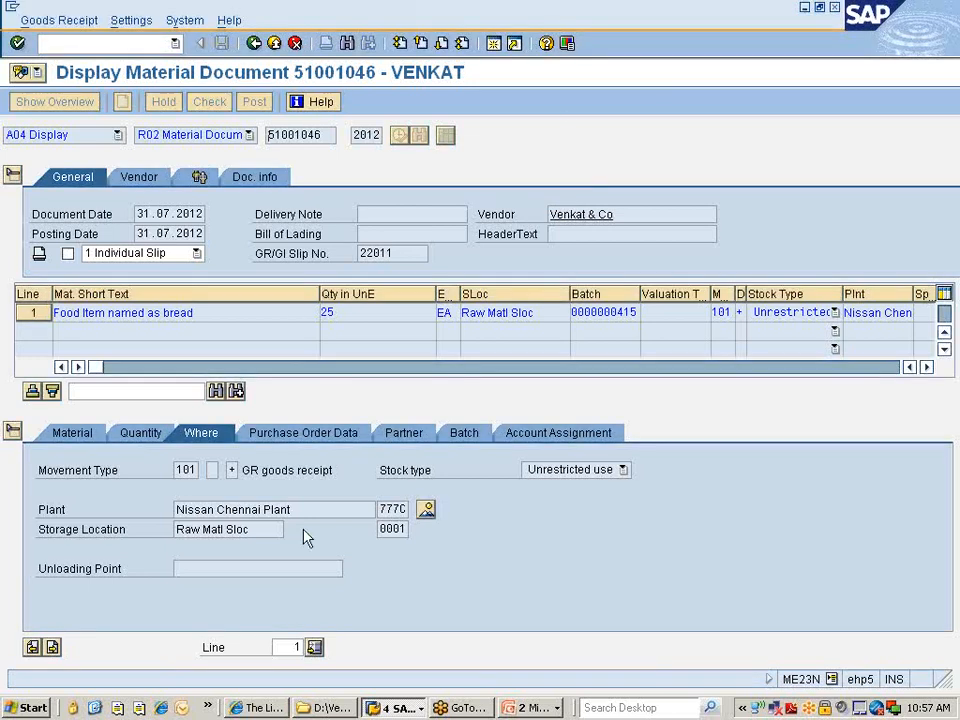
# Consult the Example Account Postings slide in PowerPoint, and return to the purchase order's history in SAP.
pyautogui.click(530, 707)
pyautogui.click(545, 663)
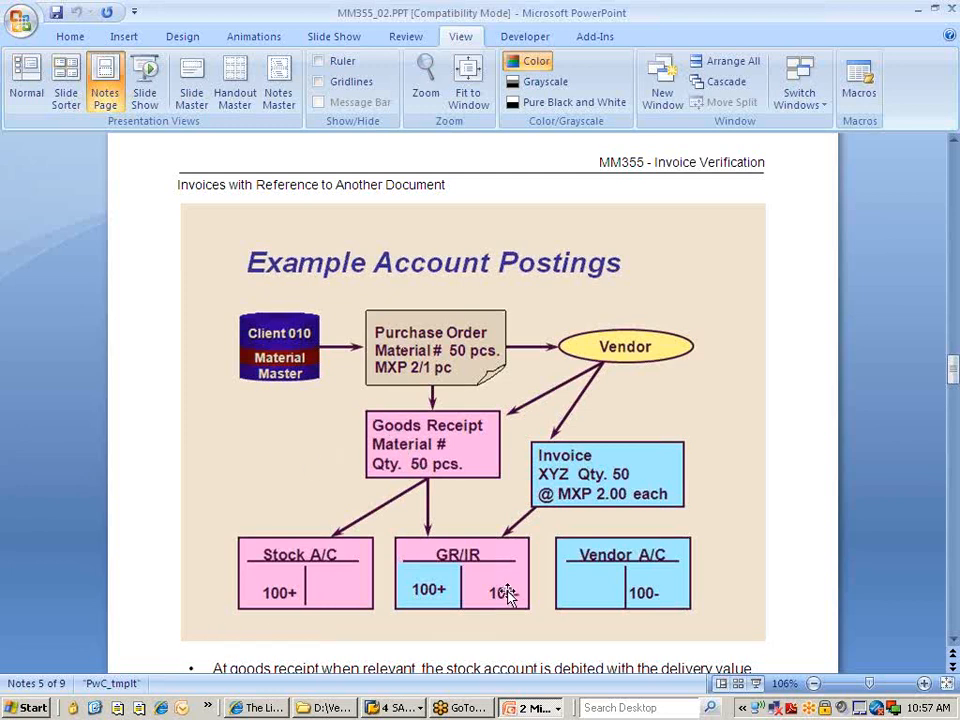
pyautogui.hotkey('alt', 'Tab')
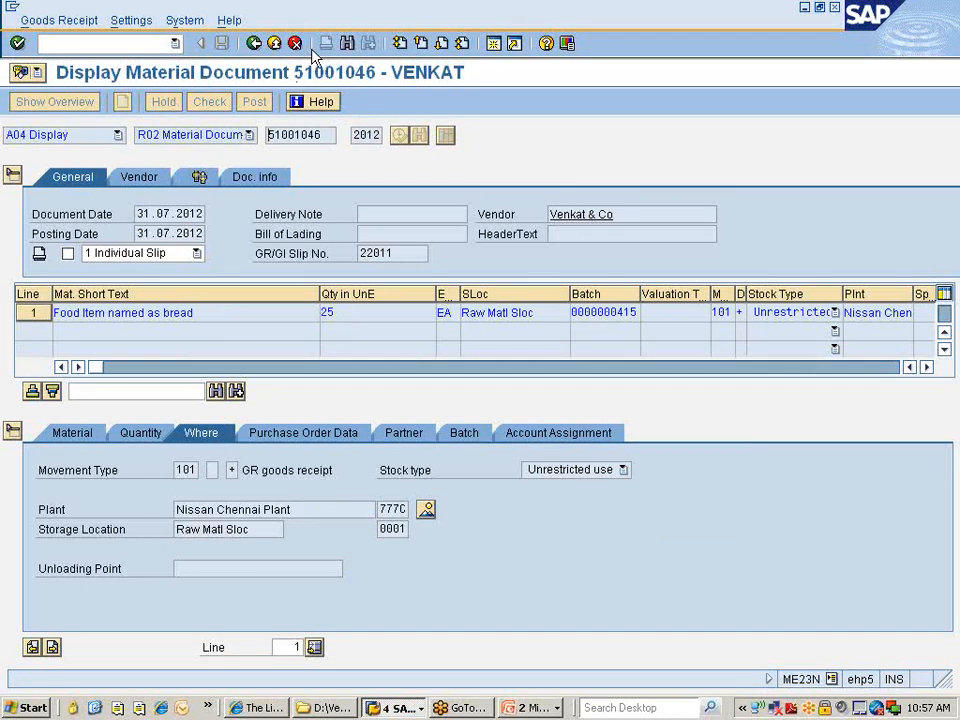
pyautogui.click(256, 43)
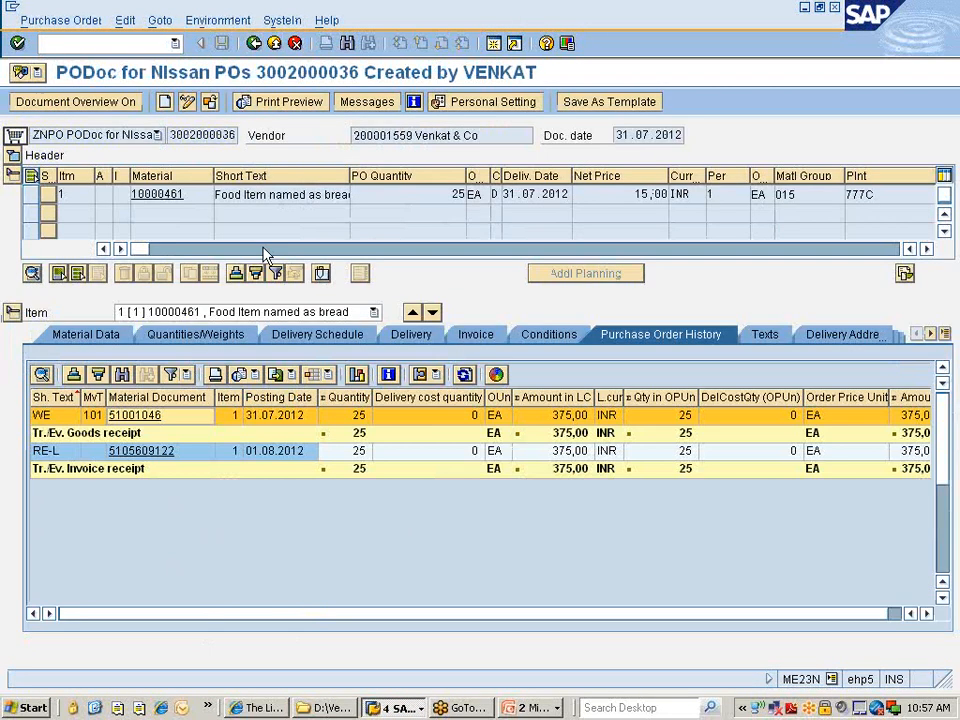
# Reopen the goods receipt's material document and display its FI accounting document from the document information.
pyautogui.click(143, 416)
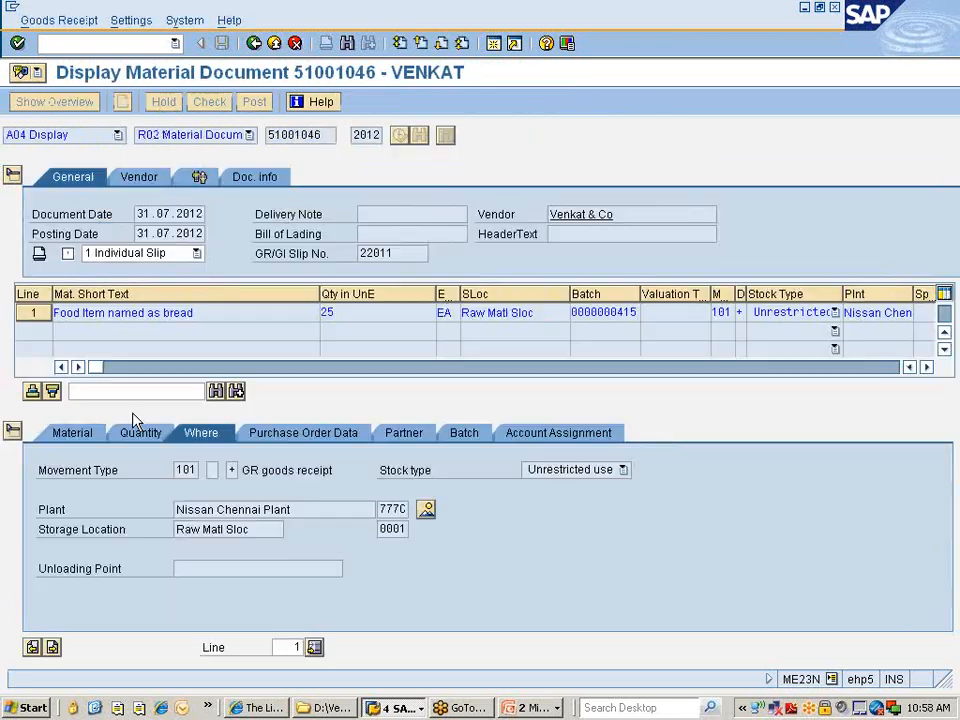
pyautogui.click(263, 178)
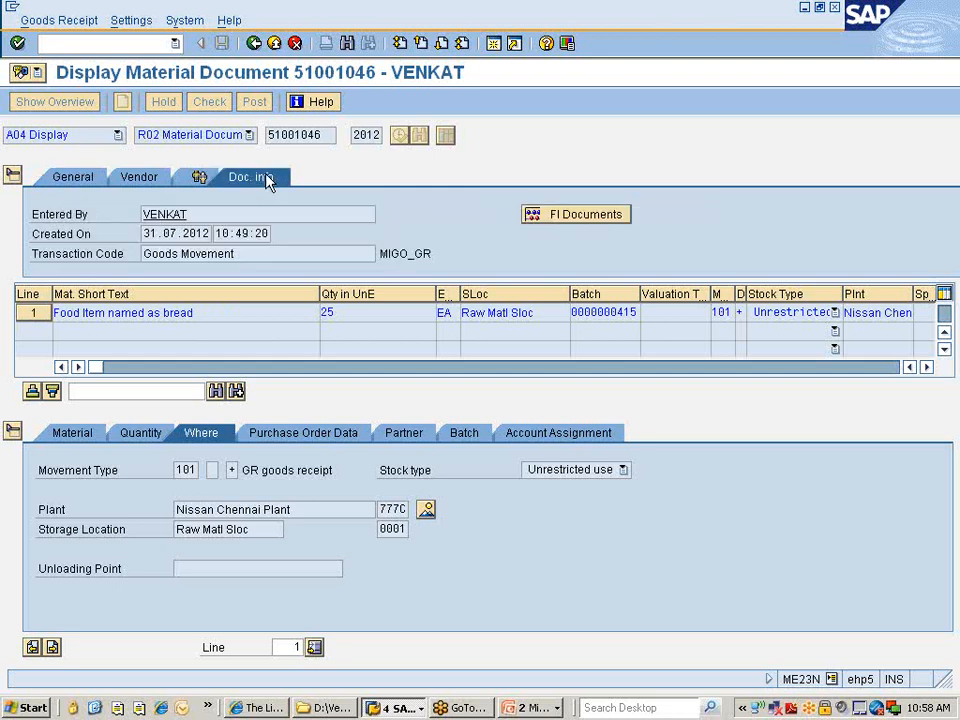
pyautogui.click(582, 218)
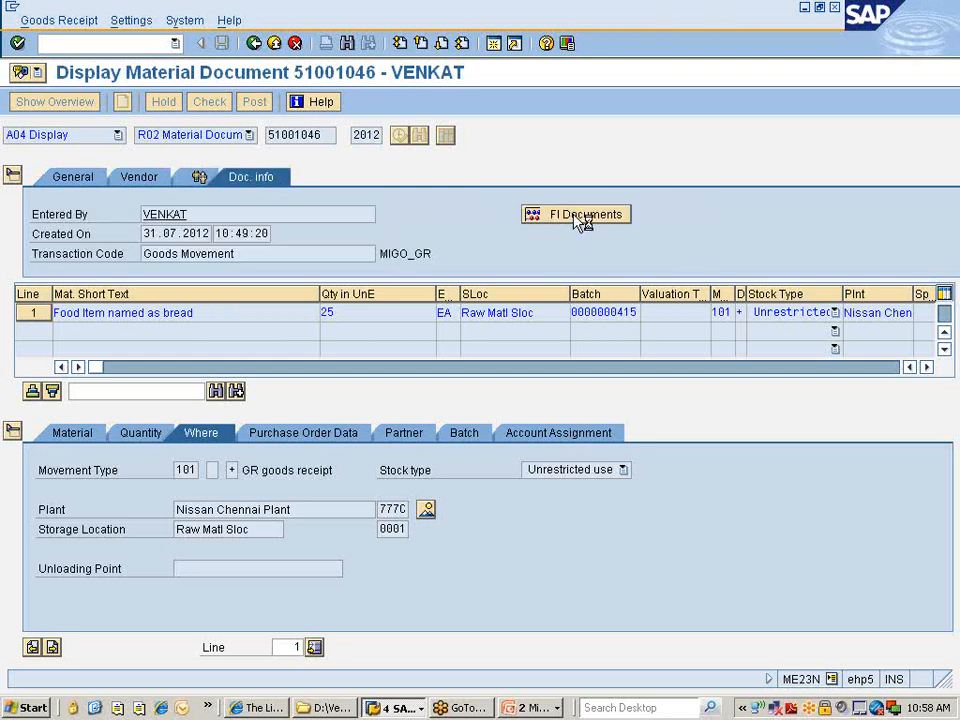
pyautogui.doubleClick(140, 214)
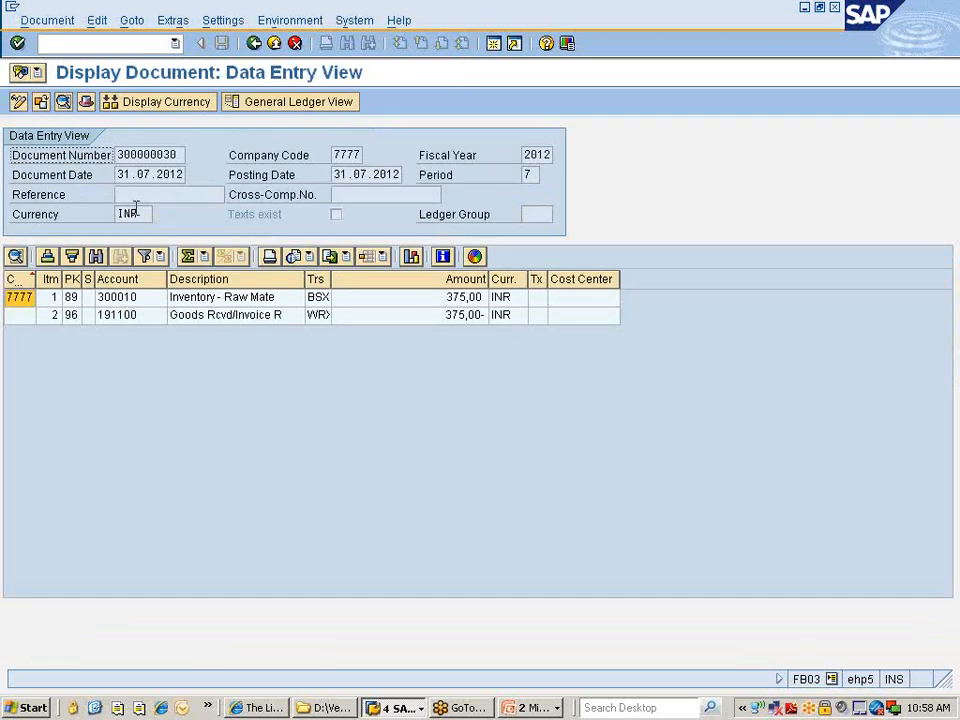
# Examine the inventory and goods receipt/invoice receipt lines with the Transaction column widened, comparing them with the account postings slide in PowerPoint.
pyautogui.click(202, 297)
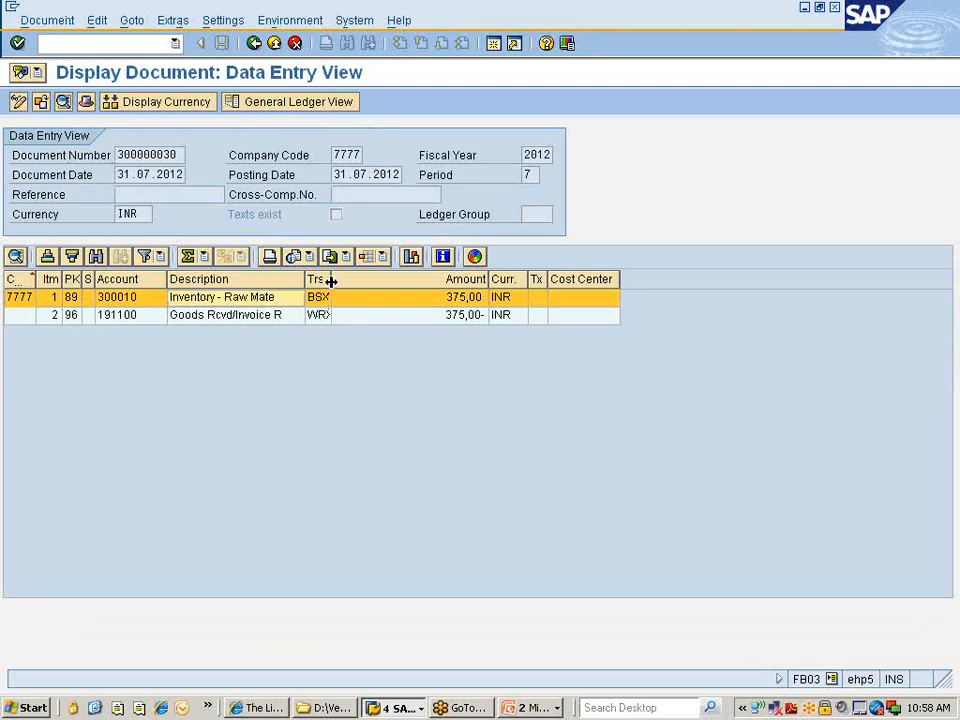
pyautogui.moveTo(332, 281); pyautogui.dragTo(386, 283)
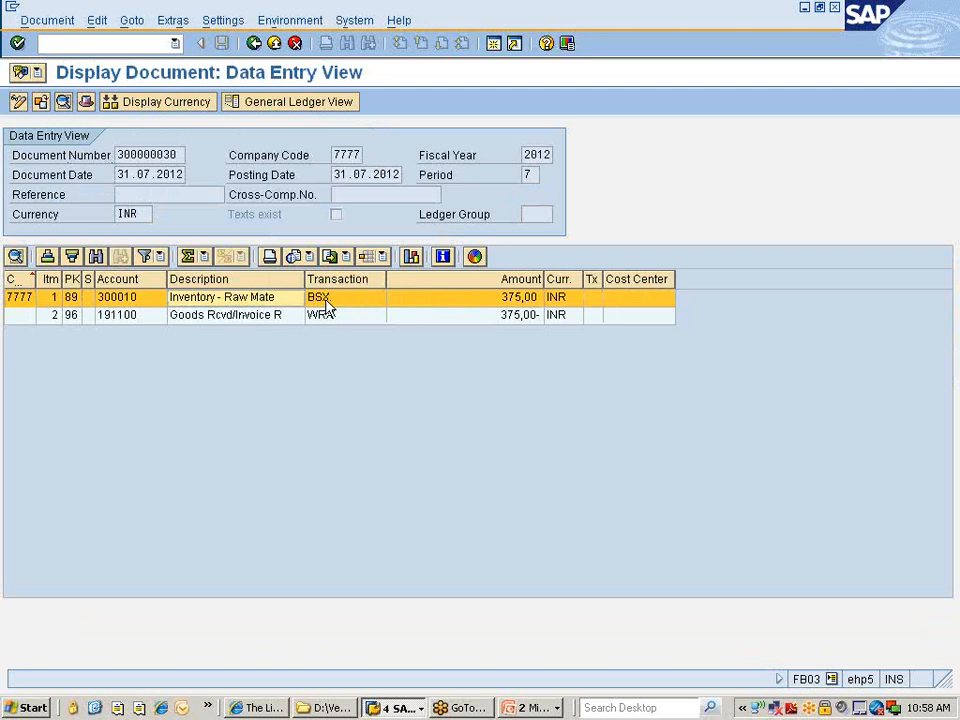
pyautogui.click(216, 316)
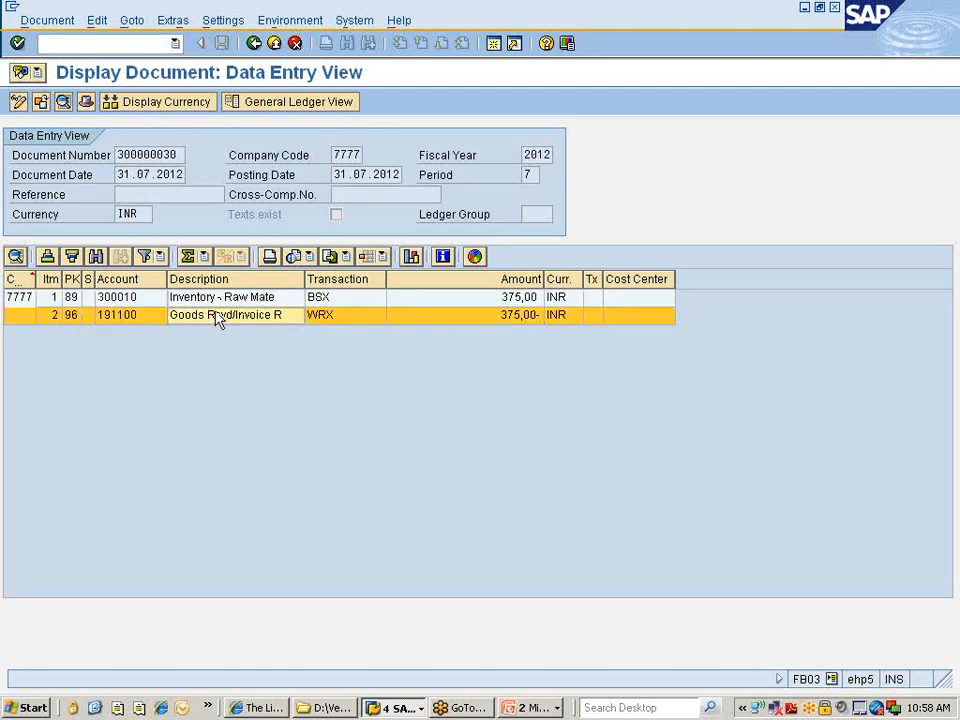
pyautogui.hotkey('alt', 'Tab')
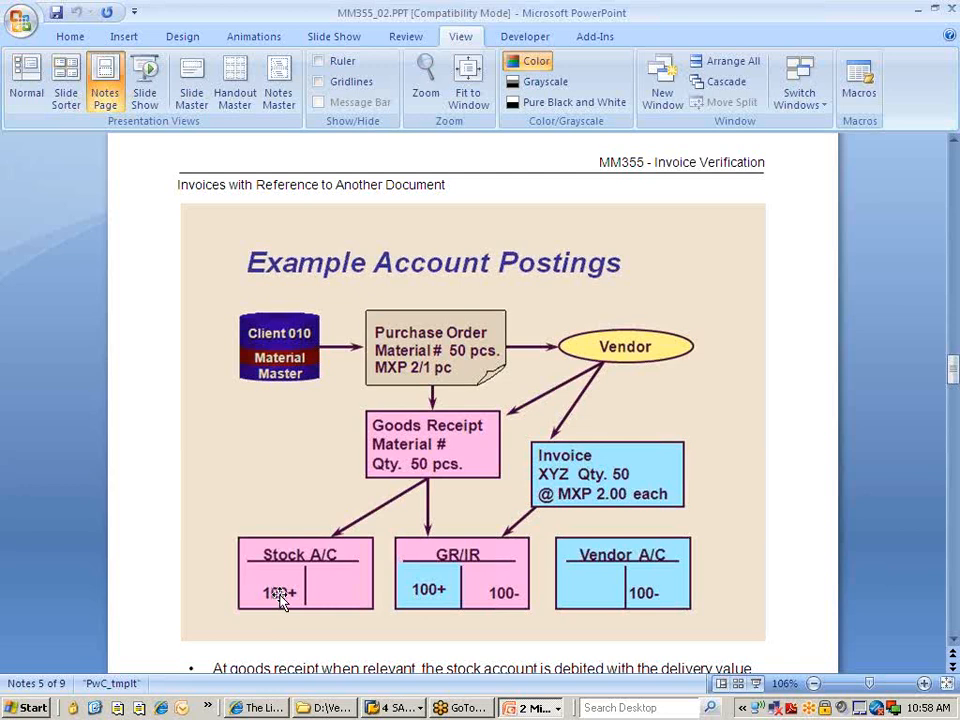
pyautogui.hotkey('alt', 'Tab')
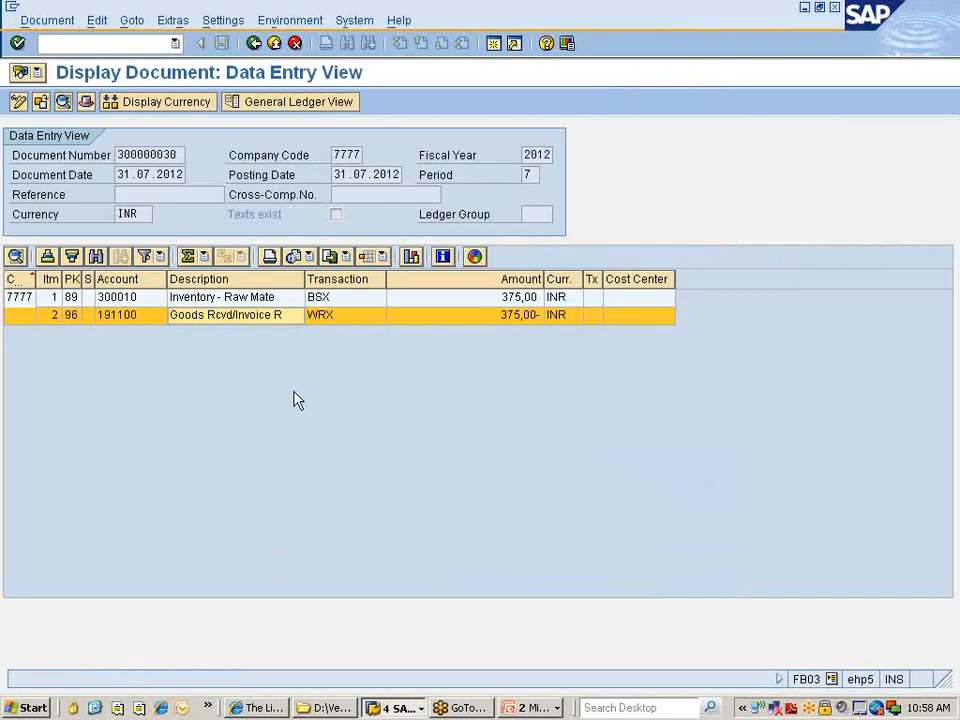
pyautogui.click(115, 303)
pyautogui.click(240, 318)
# Close the goods receipt's accounting and material documents, and open the invoice document from the purchase order's history.
pyautogui.click(255, 43)
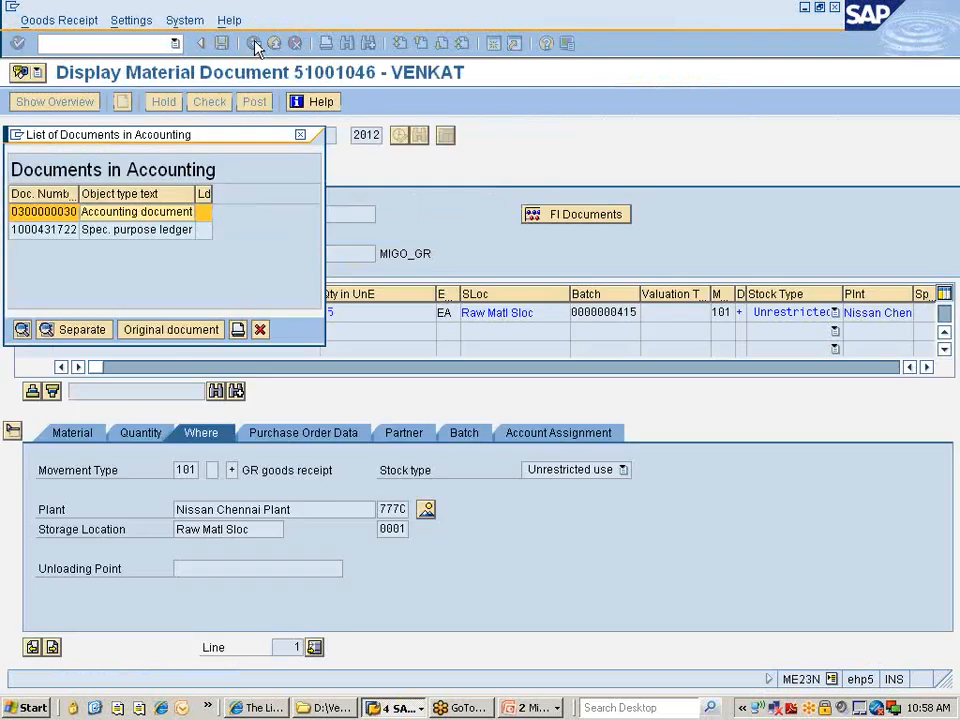
pyautogui.click(303, 138)
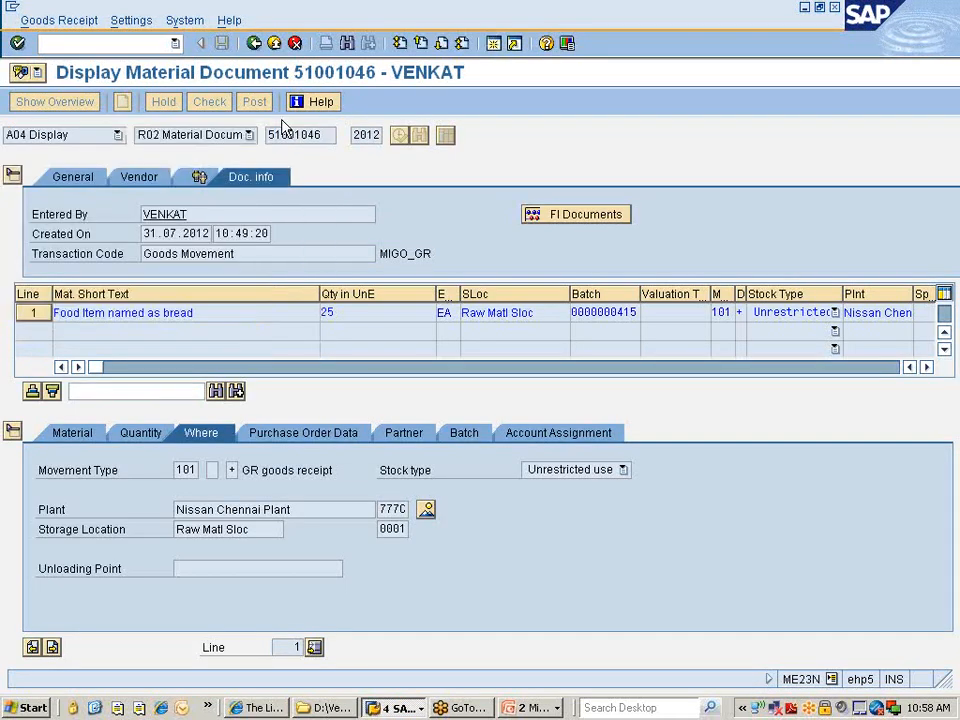
pyautogui.click(255, 43)
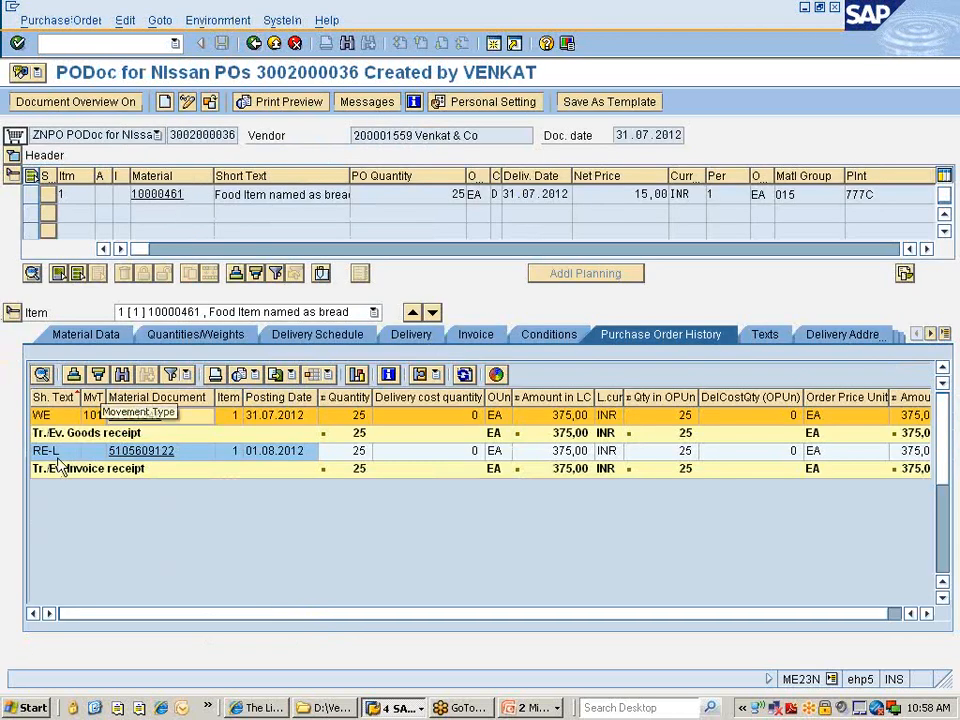
pyautogui.click(145, 452)
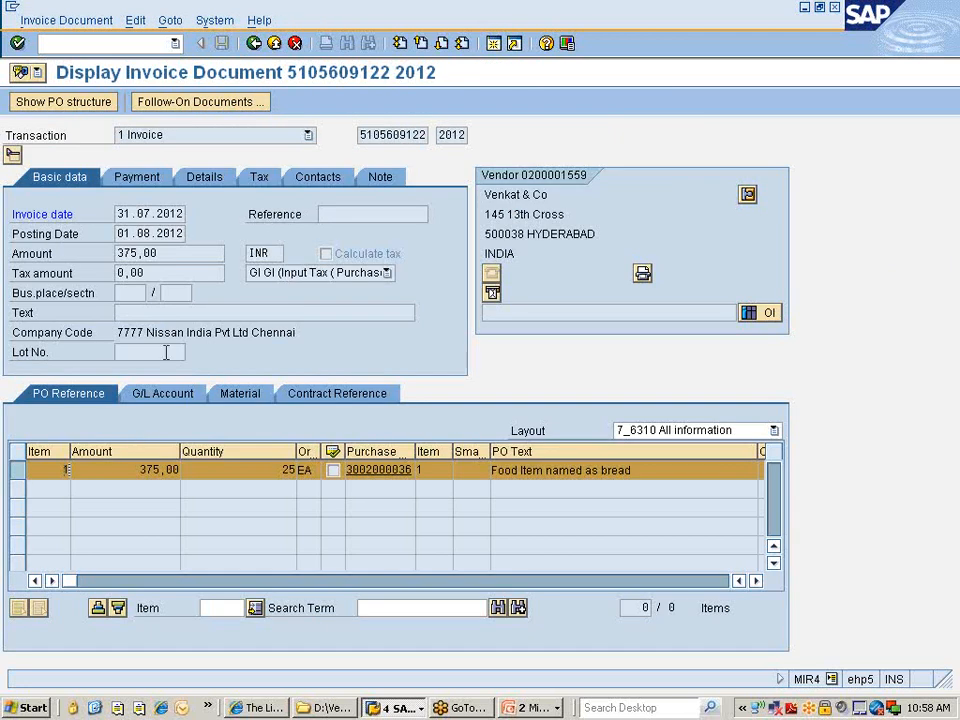
# Display the invoice's follow-on accounting document and compare its vendor and goods receipt/invoice receipt lines with the Example Account Postings slide in PowerPoint.
pyautogui.click(175, 101)
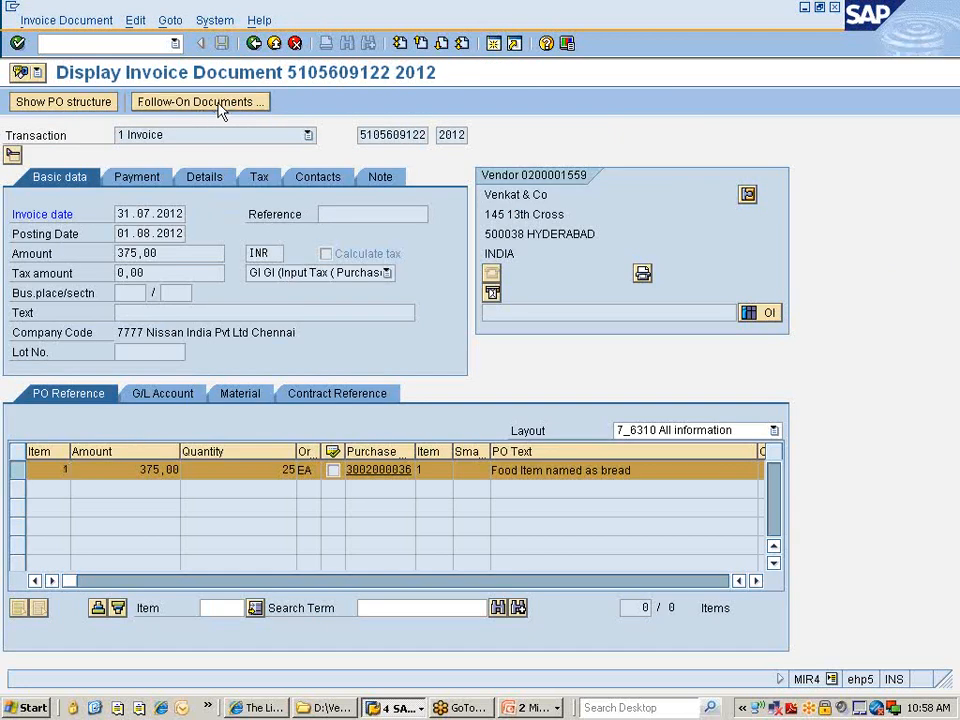
pyautogui.doubleClick(124, 211)
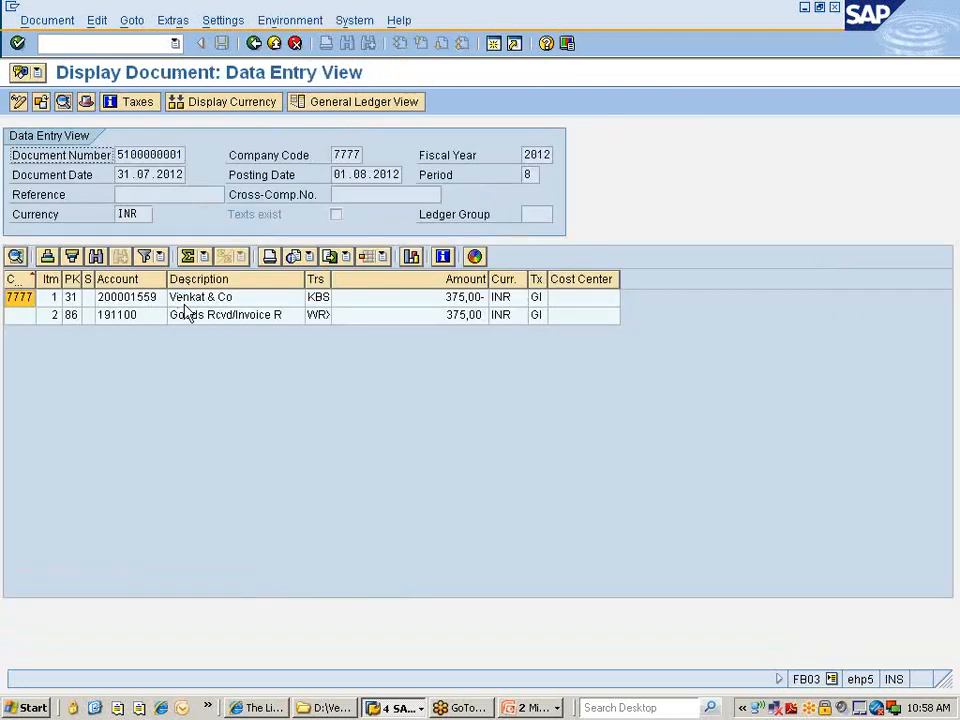
pyautogui.click(124, 318)
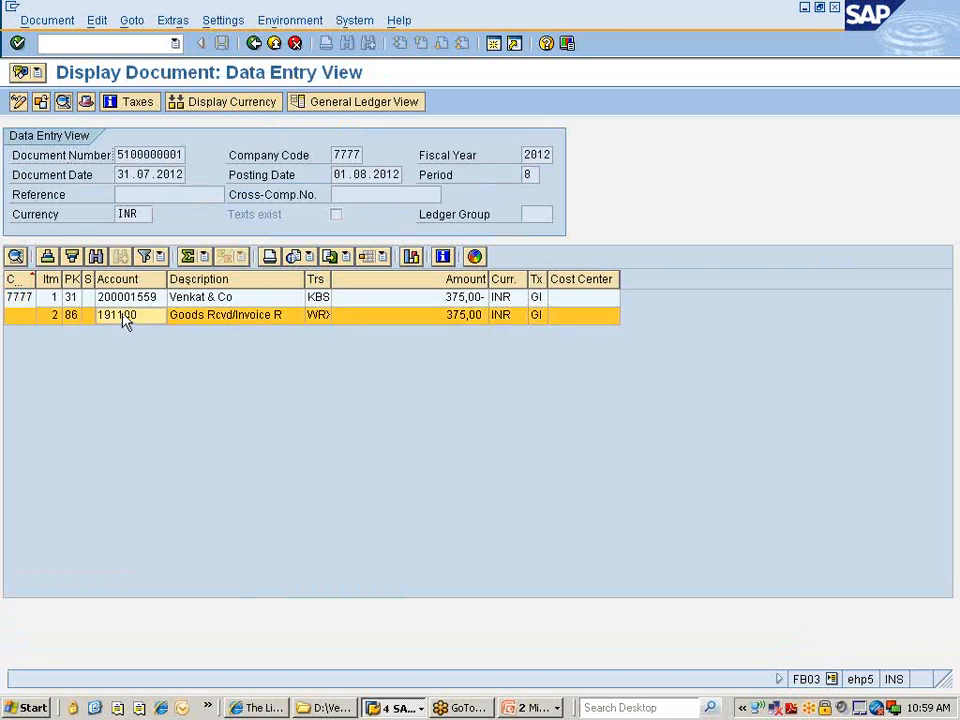
pyautogui.click(208, 299)
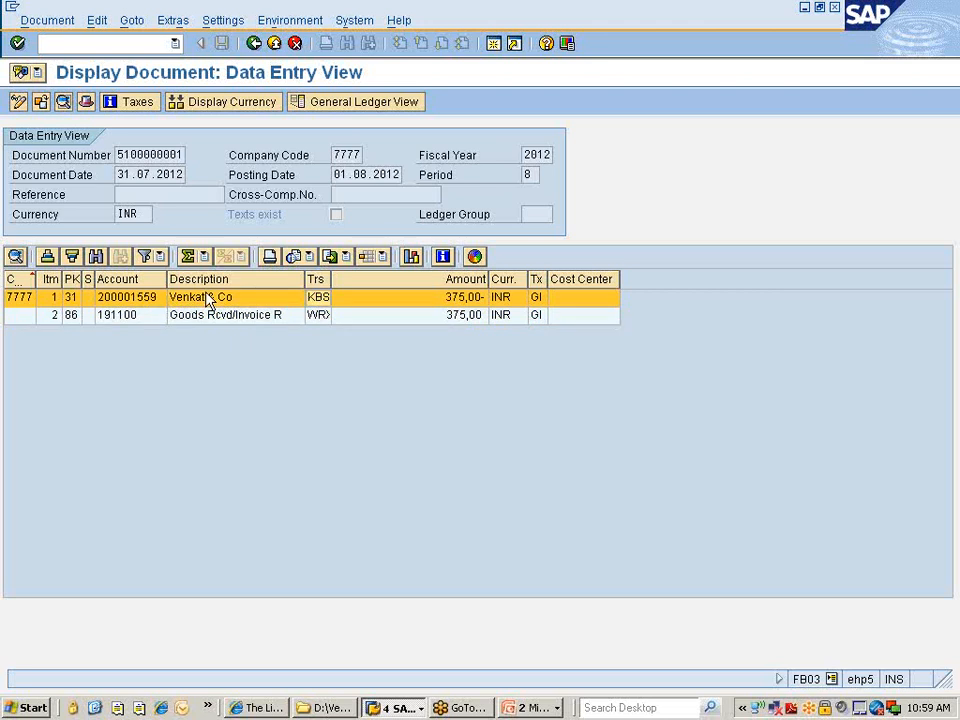
pyautogui.hotkey('alt', 'Tab')
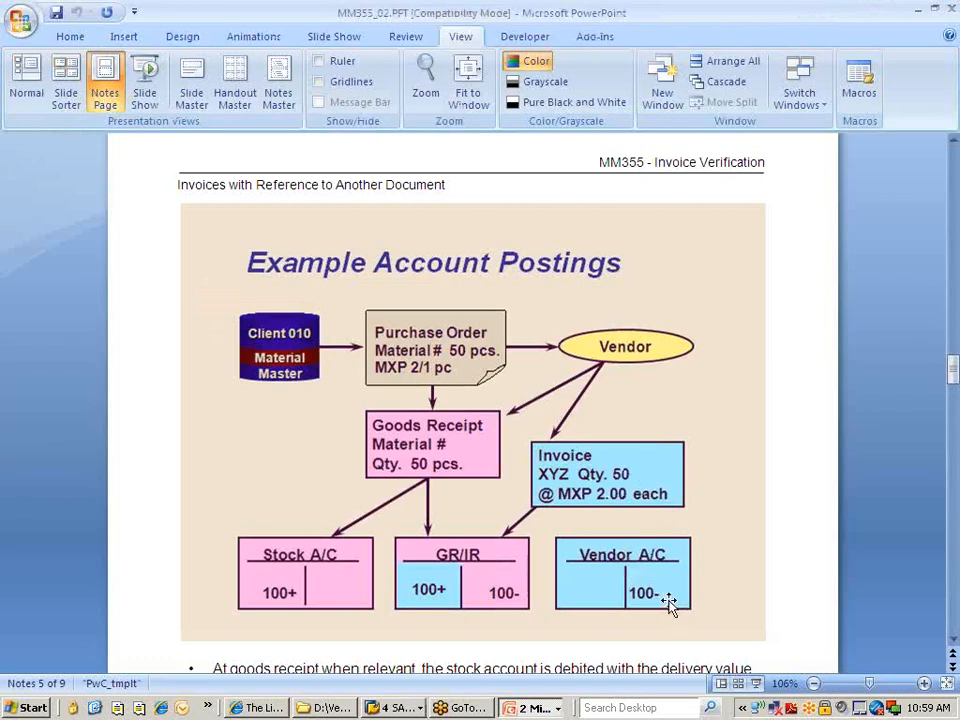
pyautogui.hotkey('alt', 'Tab')
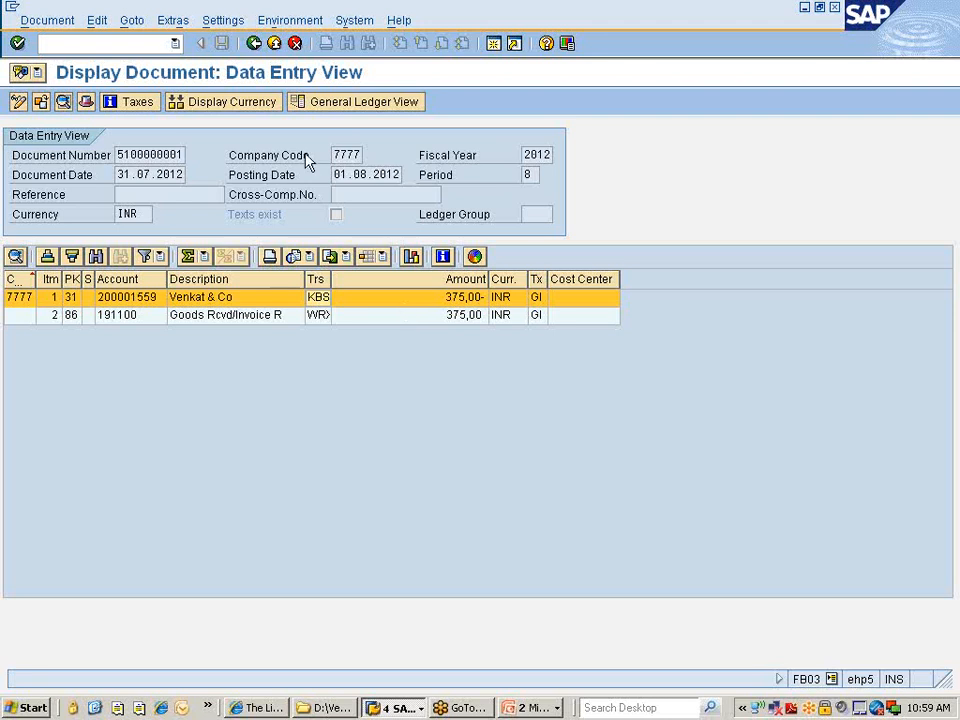
# Close the invoice's accounting document and the list of accounting documents, returning to the purchase order's history.
pyautogui.click(256, 44)
pyautogui.hotkey('alt', 'Tab')
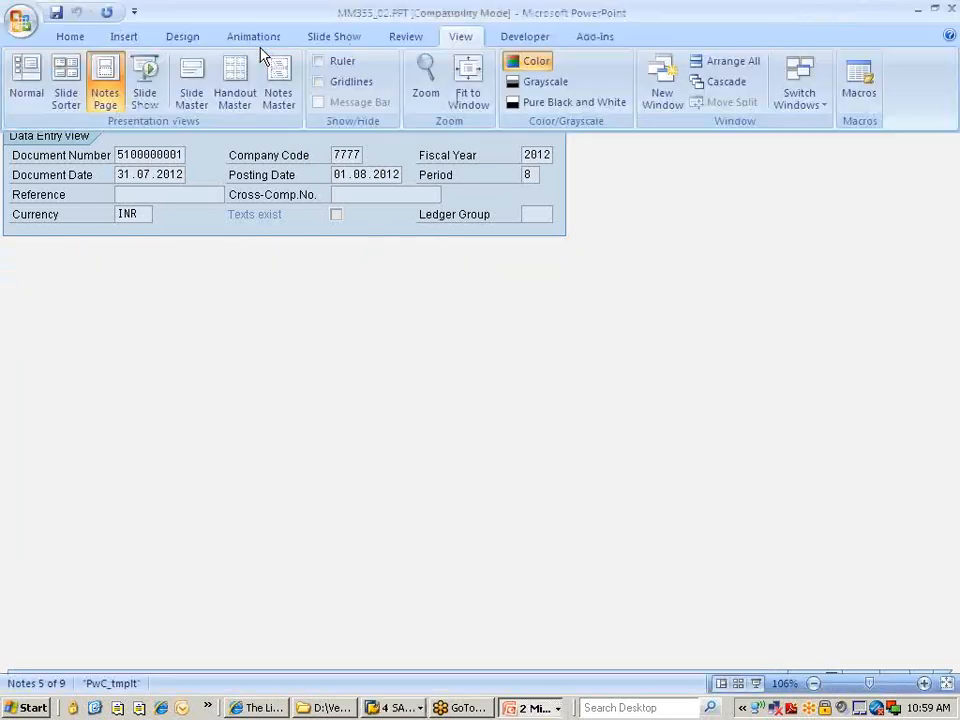
pyautogui.hotkey('alt', 'Tab')
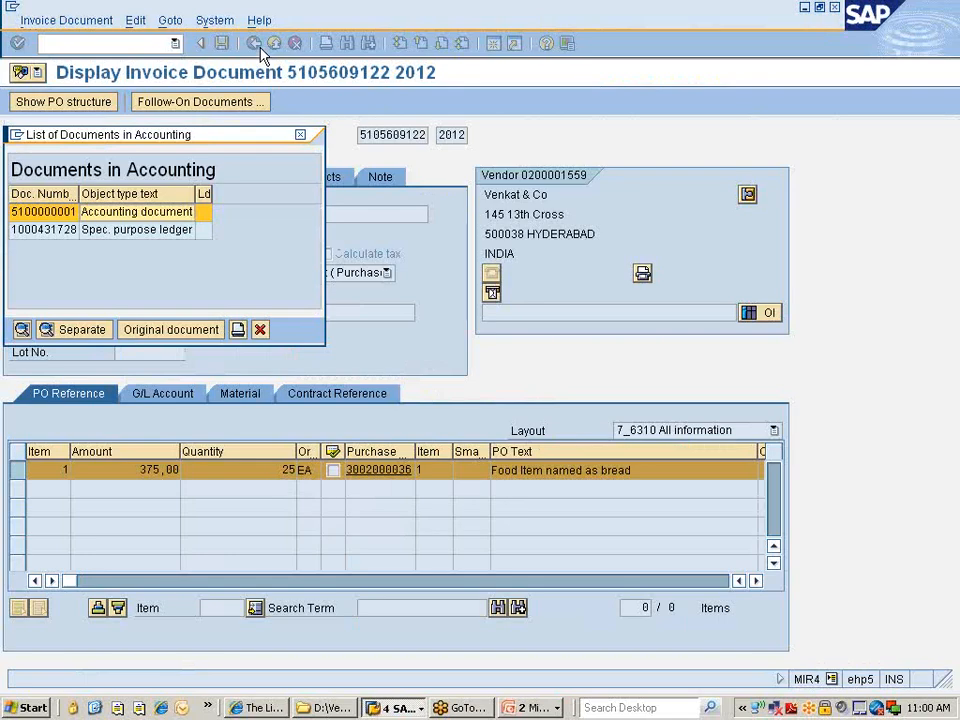
pyautogui.click(259, 330)
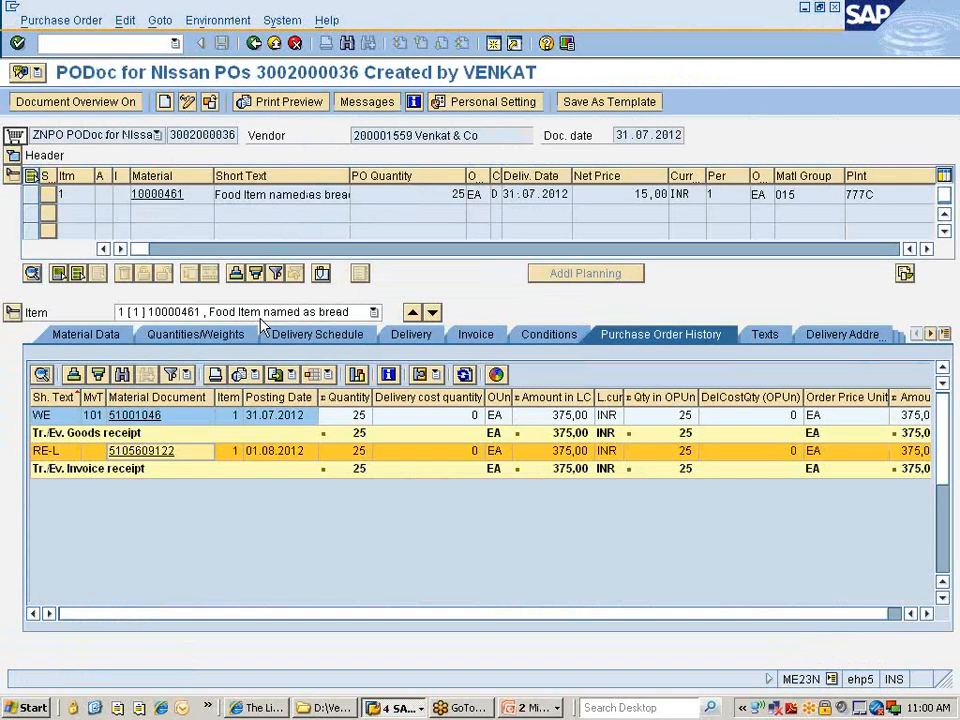
# Switch to PowerPoint and study the PO-Based Invoice Verification slide that follows the account postings example.
pyautogui.hotkey('alt', 'Tab')
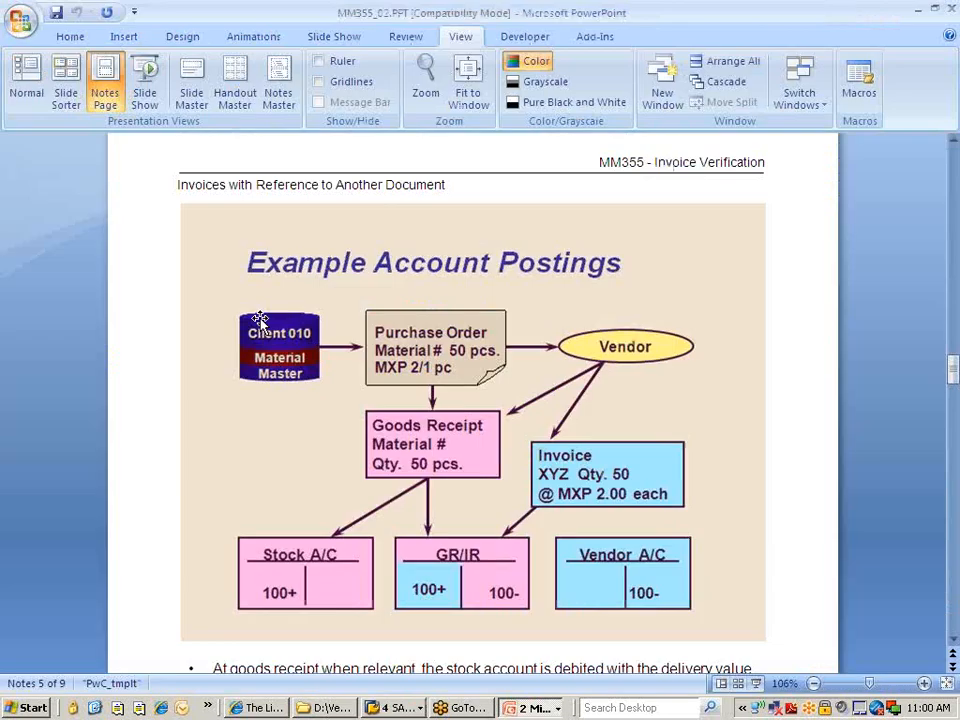
pyautogui.scroll(-5, 367, 346)
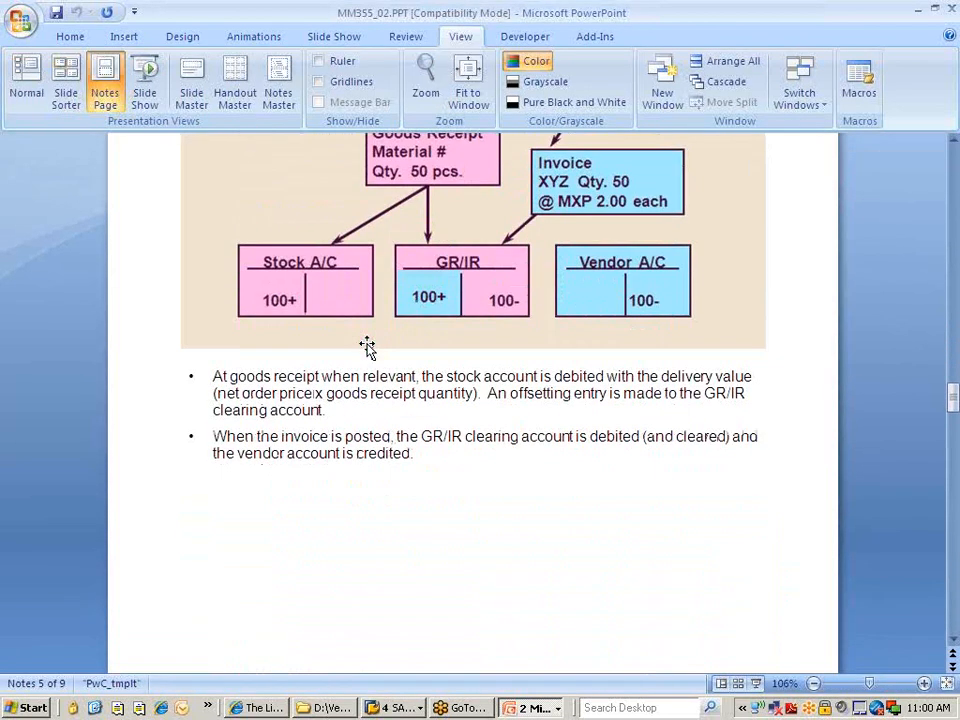
pyautogui.scroll(-12, 365, 344)
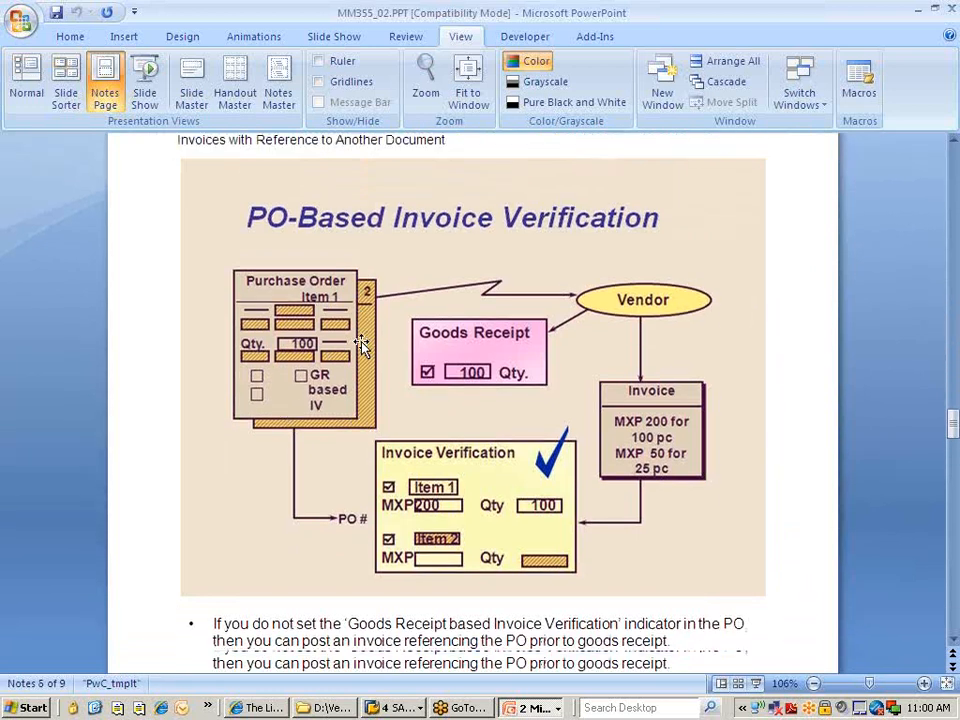
pyautogui.scroll(-1, 362, 345)
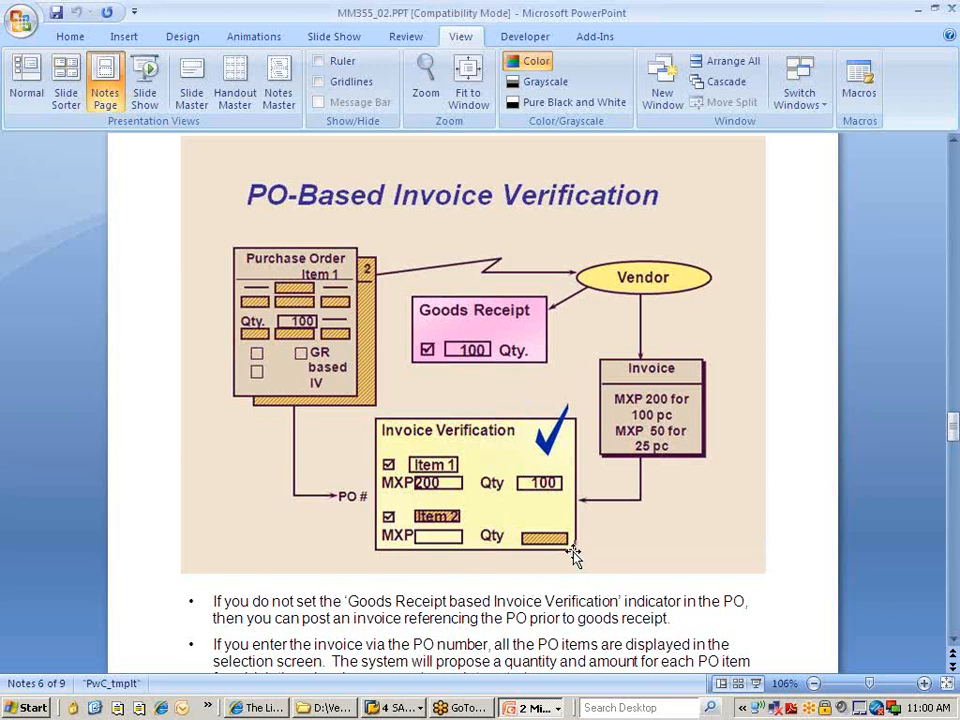
# Check the GR-Bsd IV indicator in the SAP purchase order item's invoice data, and read the PO-Based Invoice Verification notes in PowerPoint.
pyautogui.hotkey('alt', 'Tab')
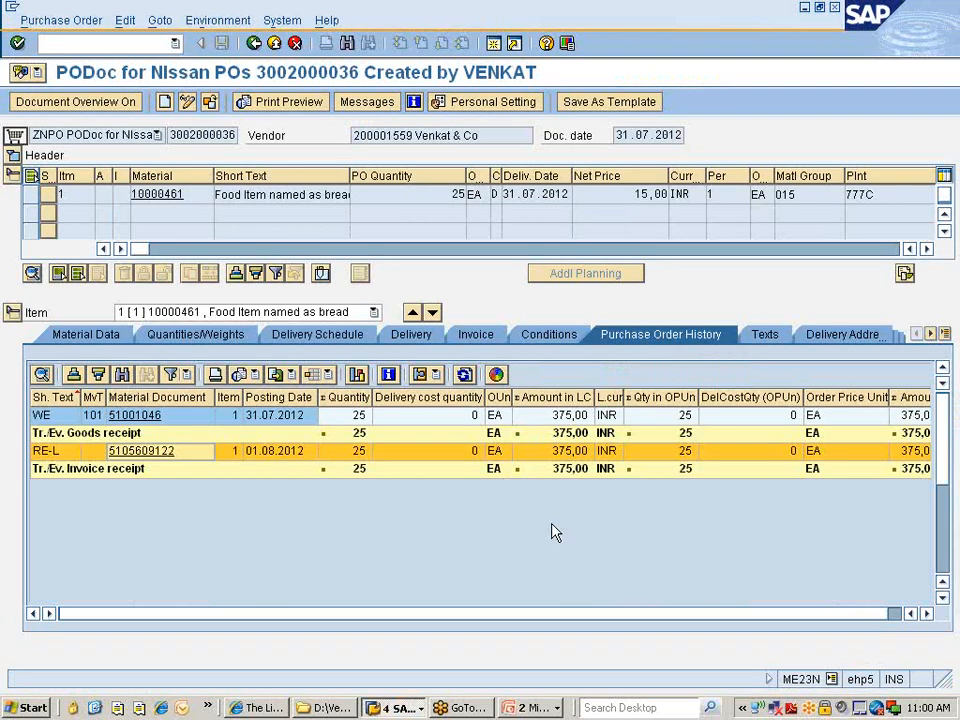
pyautogui.click(478, 334)
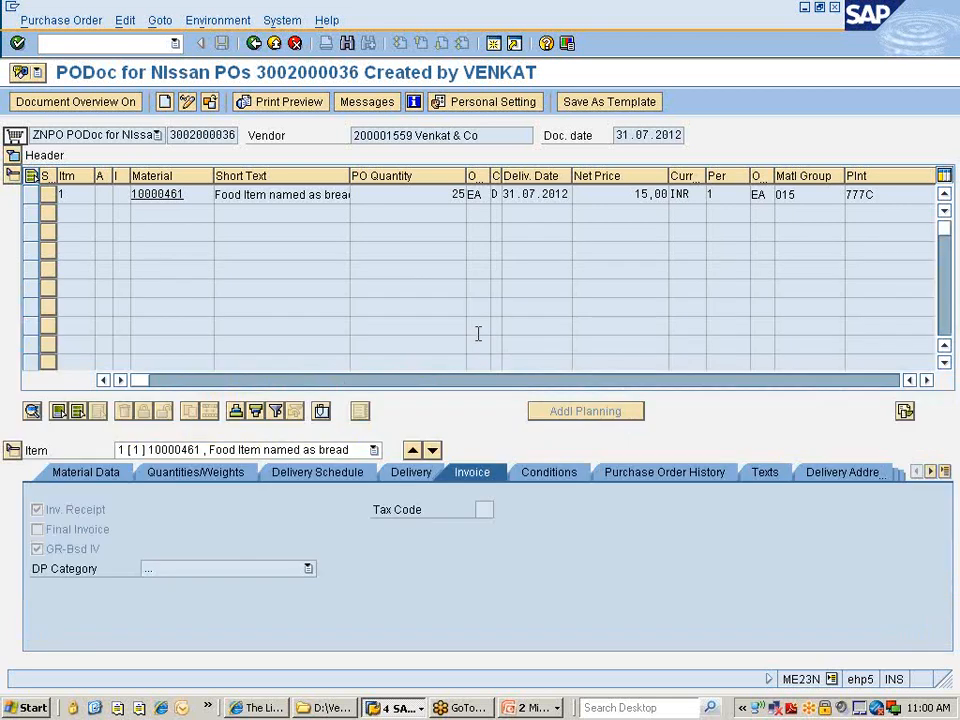
pyautogui.click(66, 553)
pyautogui.hotkey('alt', 'Tab')
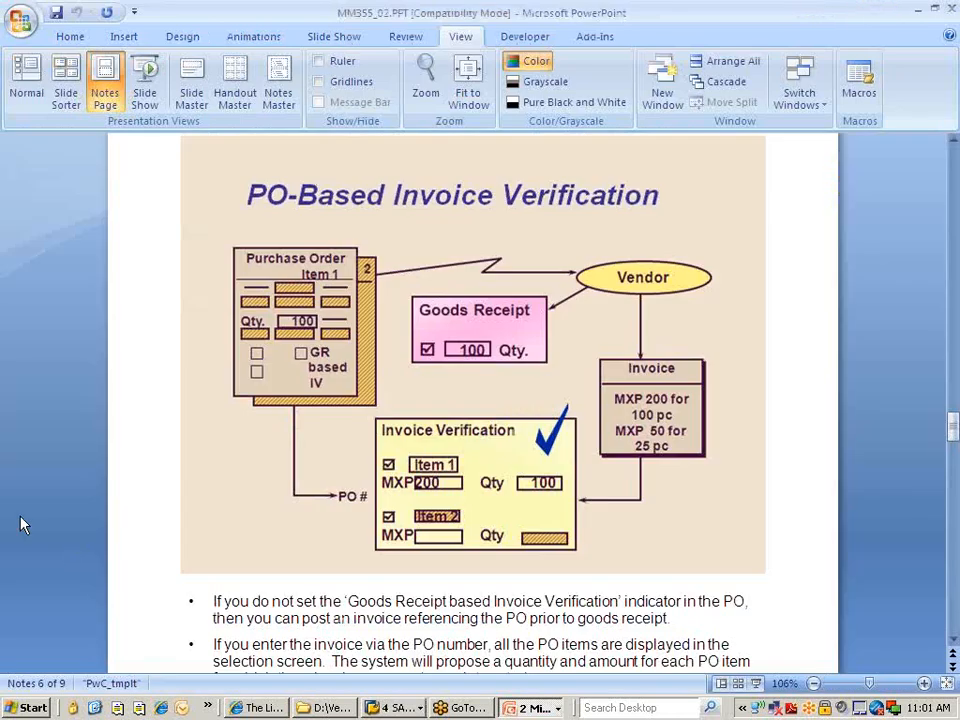
pyautogui.scroll(-3, 266, 520)
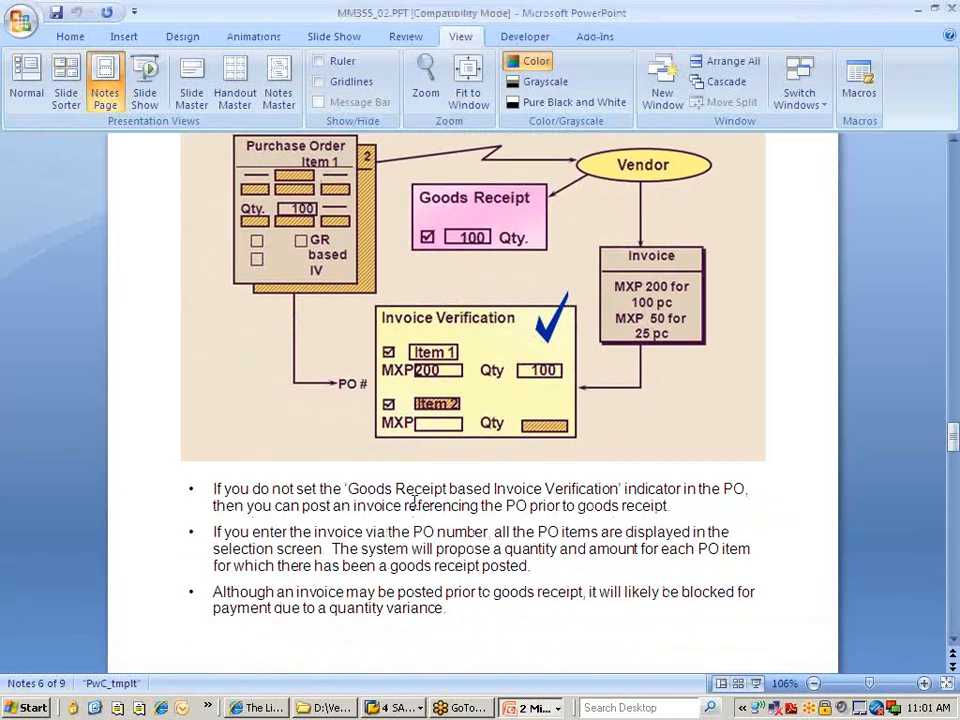
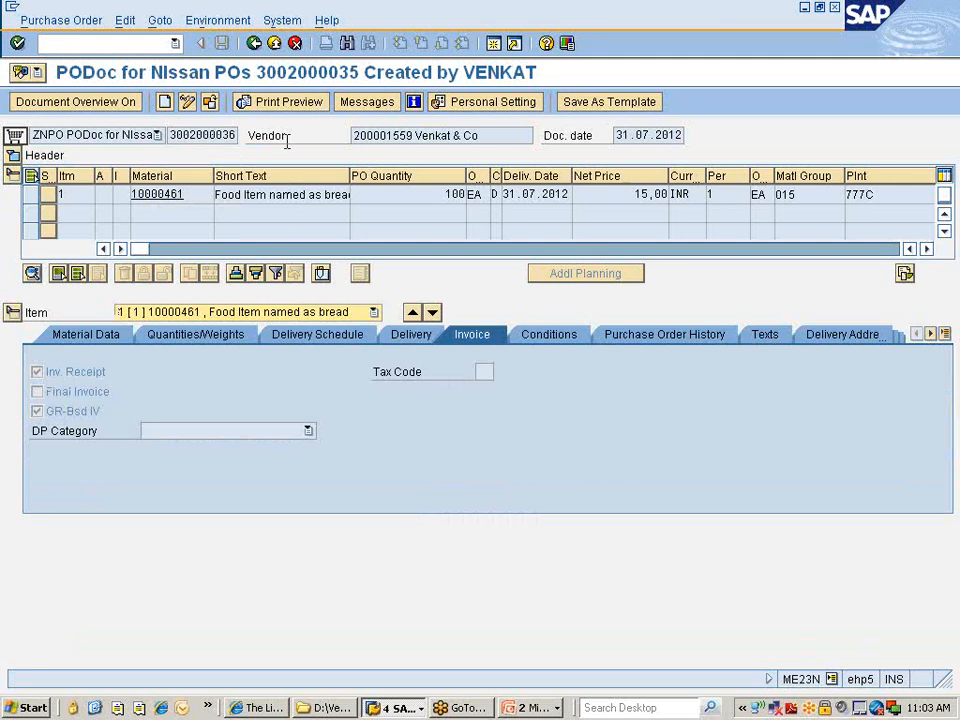
# Display the history of the 100 EA purchase order for the bread item and copy its purchase order number.
pyautogui.click(668, 334)
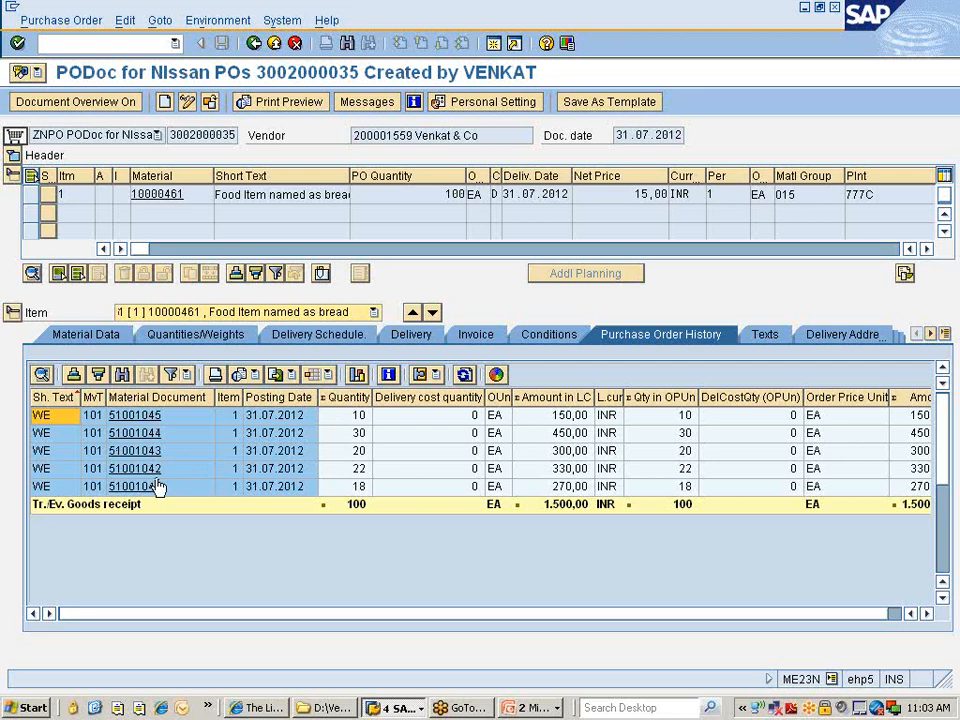
pyautogui.moveTo(170, 135); pyautogui.dragTo(242, 135)
pyautogui.hotkey('ctrl', 'c')
pyautogui.click(240, 137)
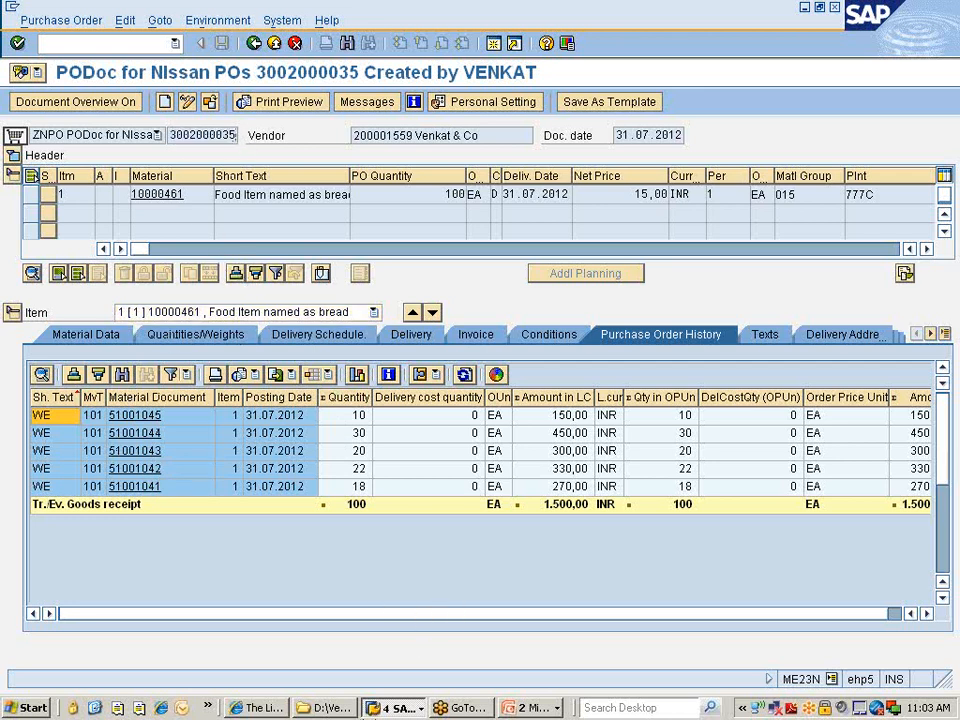
# Switch to the SAP session showing the posted invoice document and start transaction MIRO there.
pyautogui.click(398, 708)
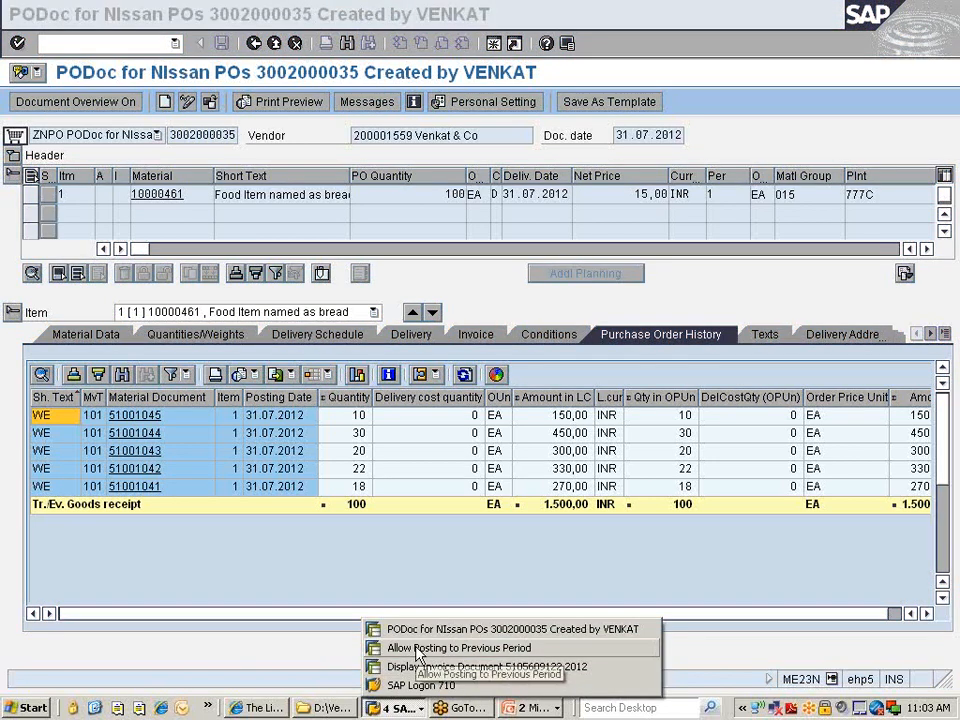
pyautogui.click(403, 668)
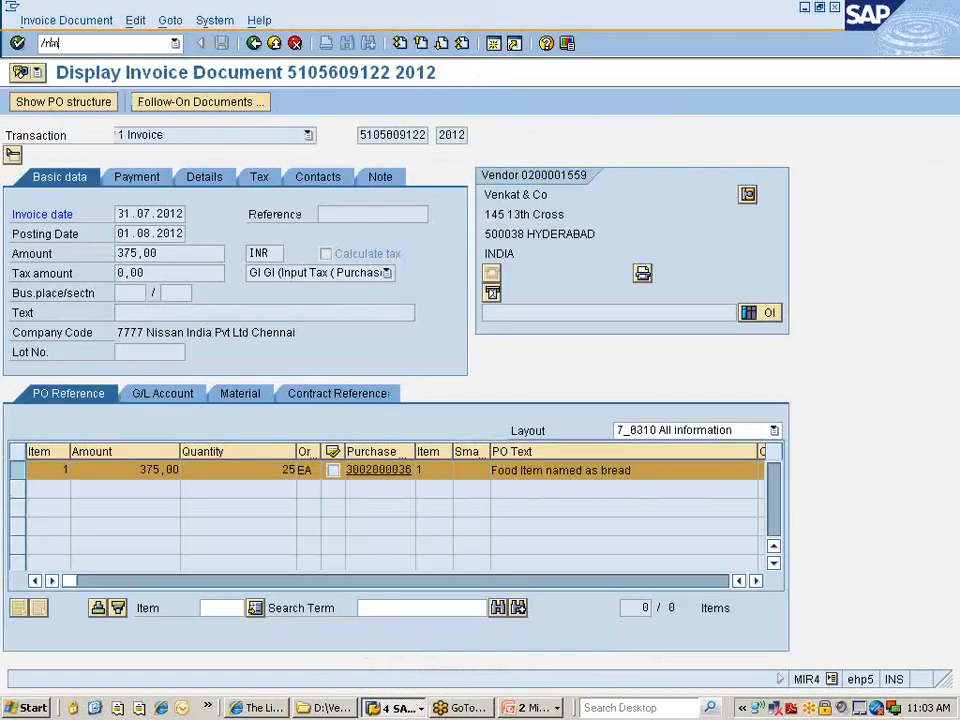
pyautogui.click(62, 43)
pyautogui.write('/nmiro')
pyautogui.press('Return')
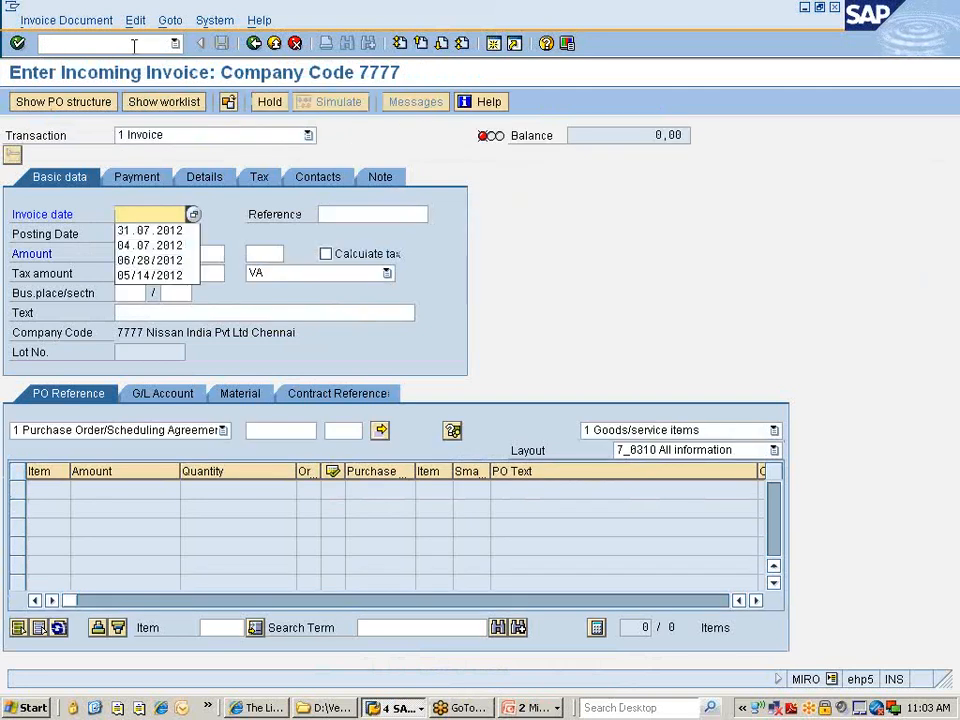
# Set the incoming invoice's date to 31.07.2012 and its tax code to GI (Input Tax (Purchases) GB1).
pyautogui.press('Down')
pyautogui.press('Return')
pyautogui.press('Tab')
pyautogui.press('Tab')
pyautogui.press('Tab')
pyautogui.press('Tab')
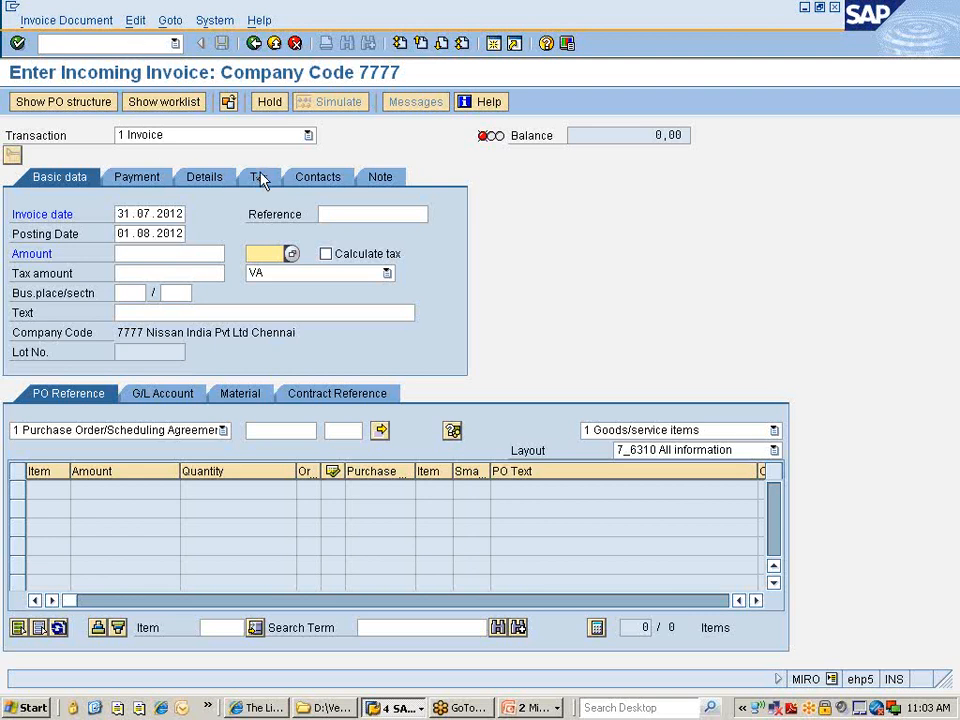
pyautogui.click(279, 276)
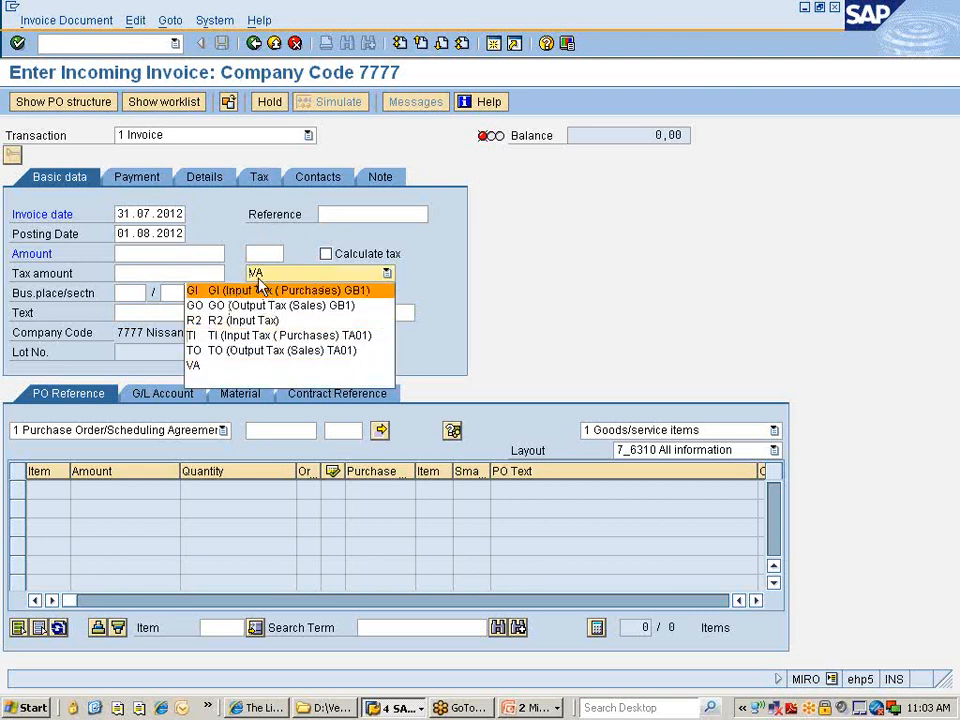
pyautogui.click(258, 289)
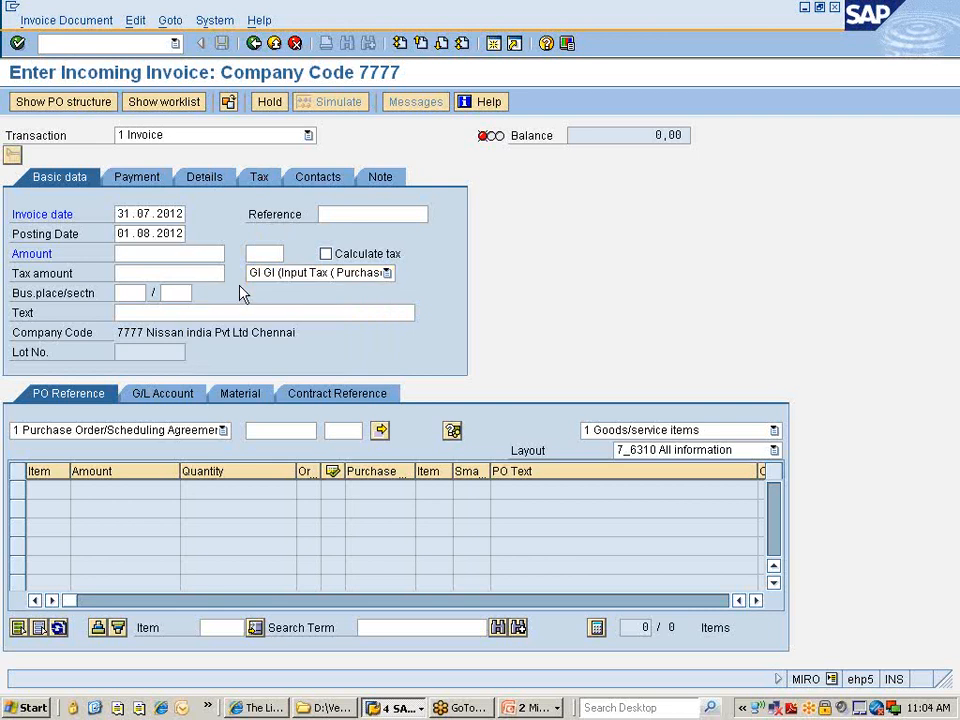
# Load the invoice items by entering the copied purchase order number as the Purchase Order/Scheduling Agreement reference.
pyautogui.click(260, 430)
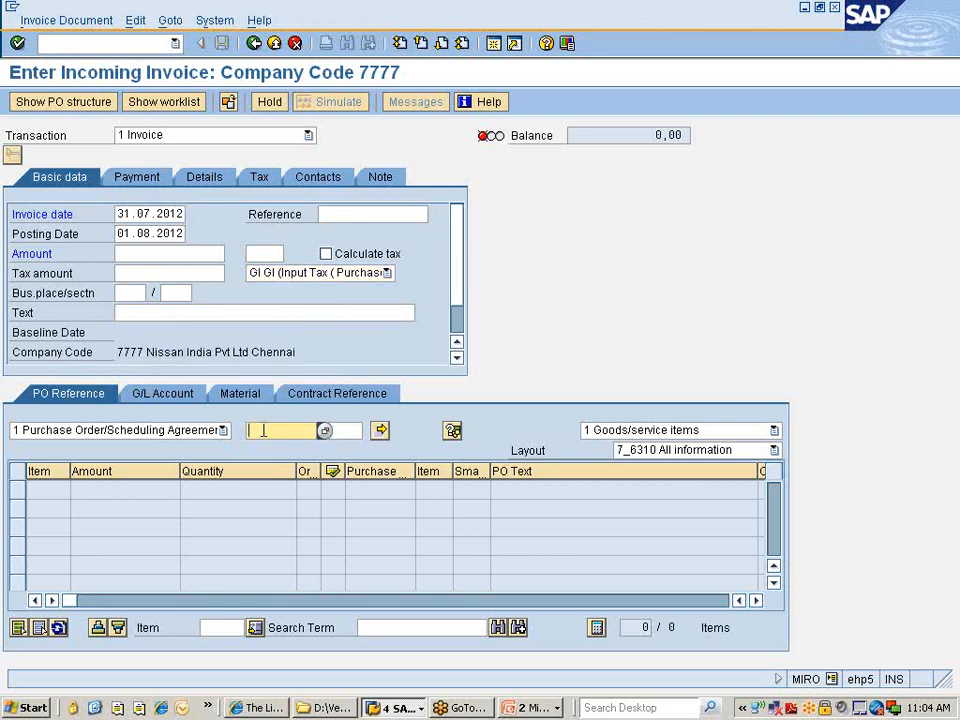
pyautogui.hotkey('ctrl', 'v')
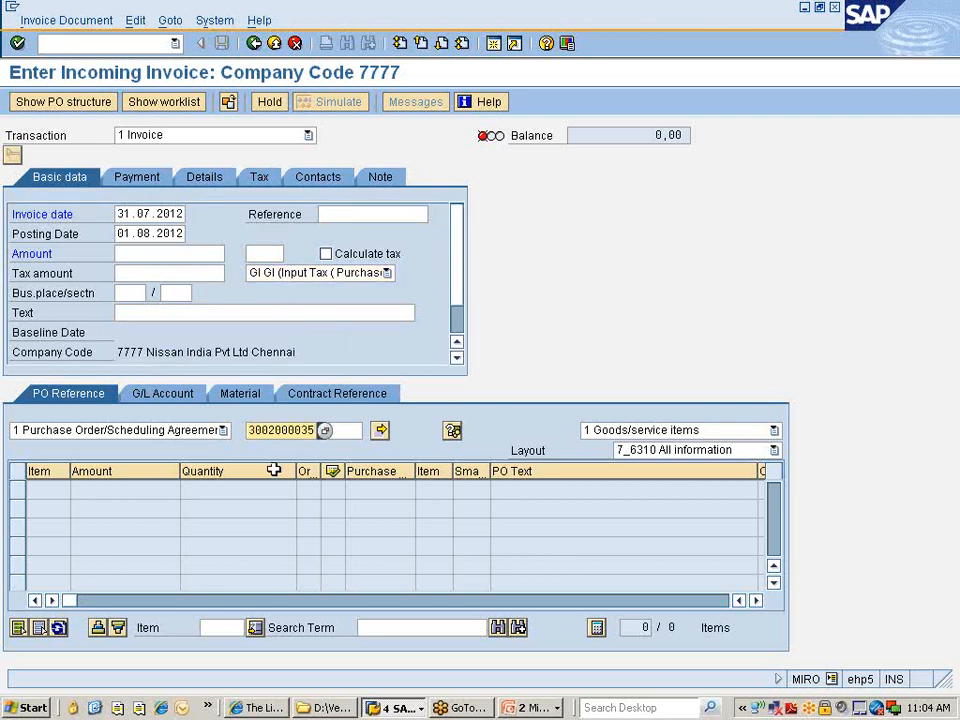
pyautogui.press('Return')
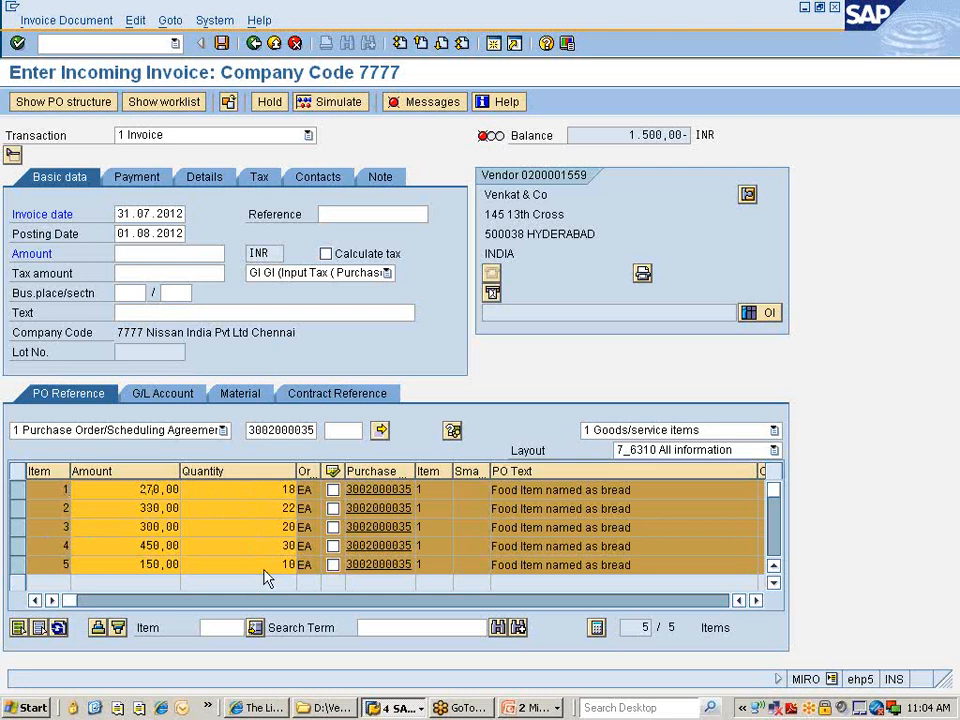
pyautogui.scroll(-1, 268, 575)
pyautogui.scroll(1, 268, 553)
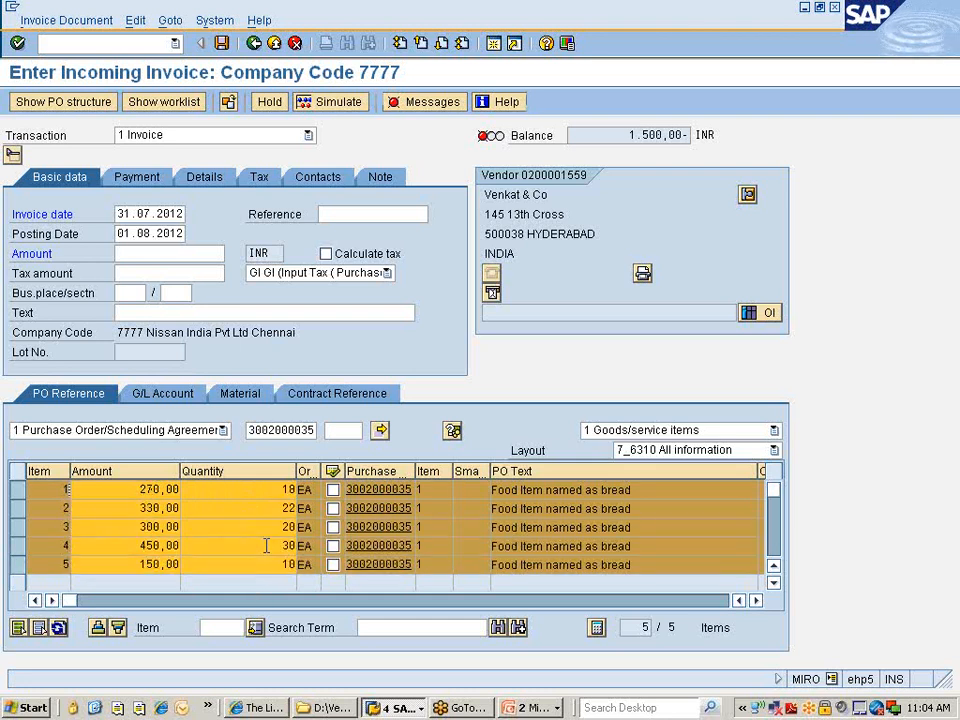
# Compare the invoice items' quantities and reference documents with the goods receipts in the purchase order's history, and return to the invoice entry.
pyautogui.hotkey('alt', 'Tab')
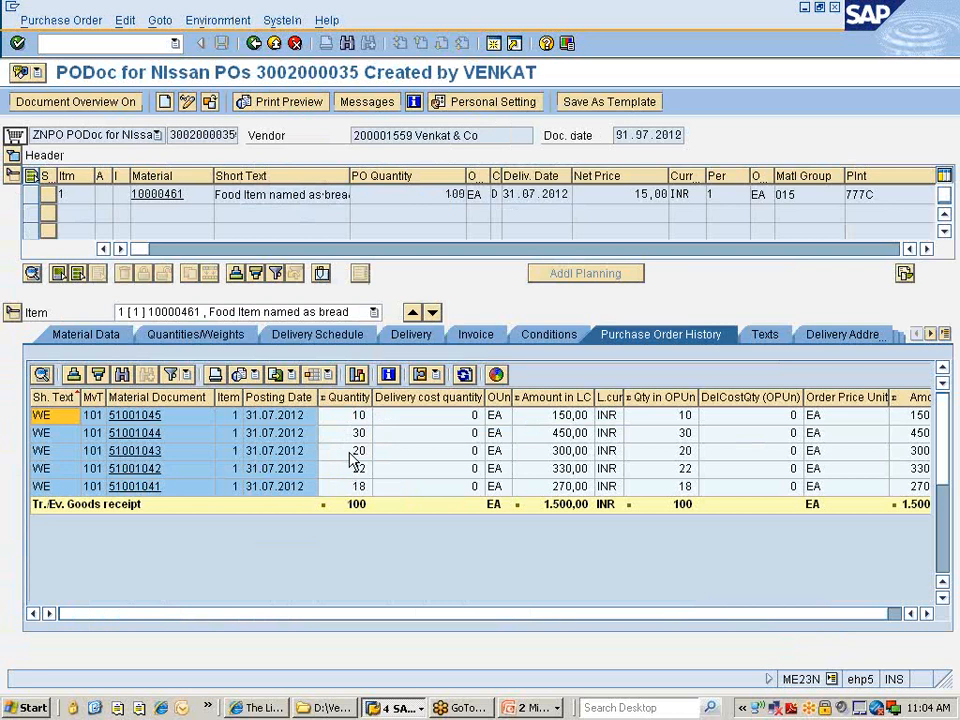
pyautogui.hotkey('alt', 'Tab')
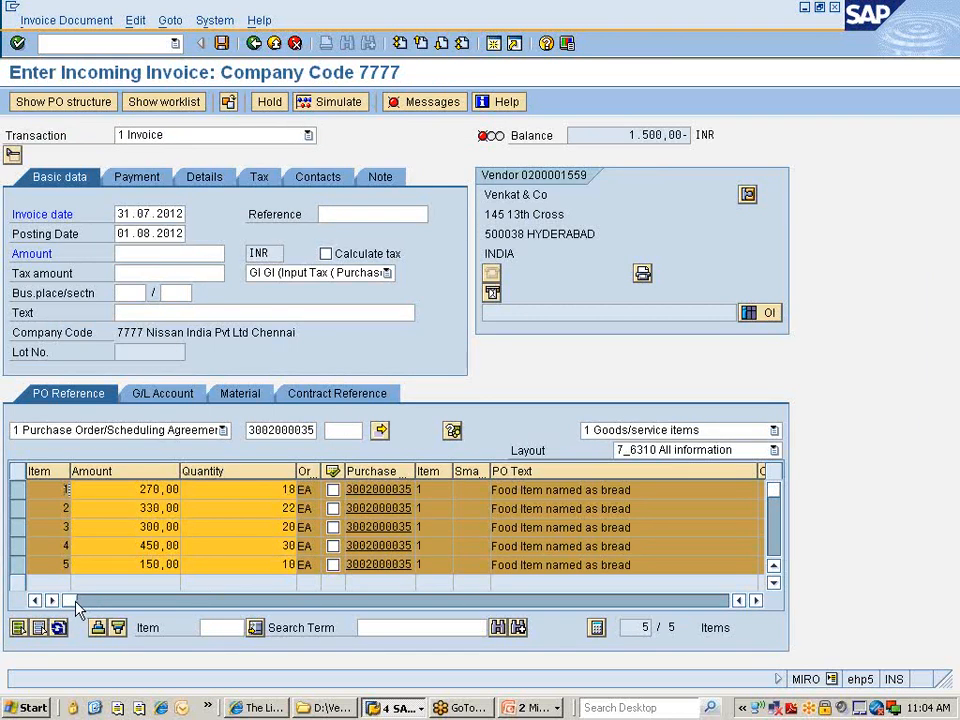
pyautogui.moveTo(77, 607); pyautogui.dragTo(360, 594)
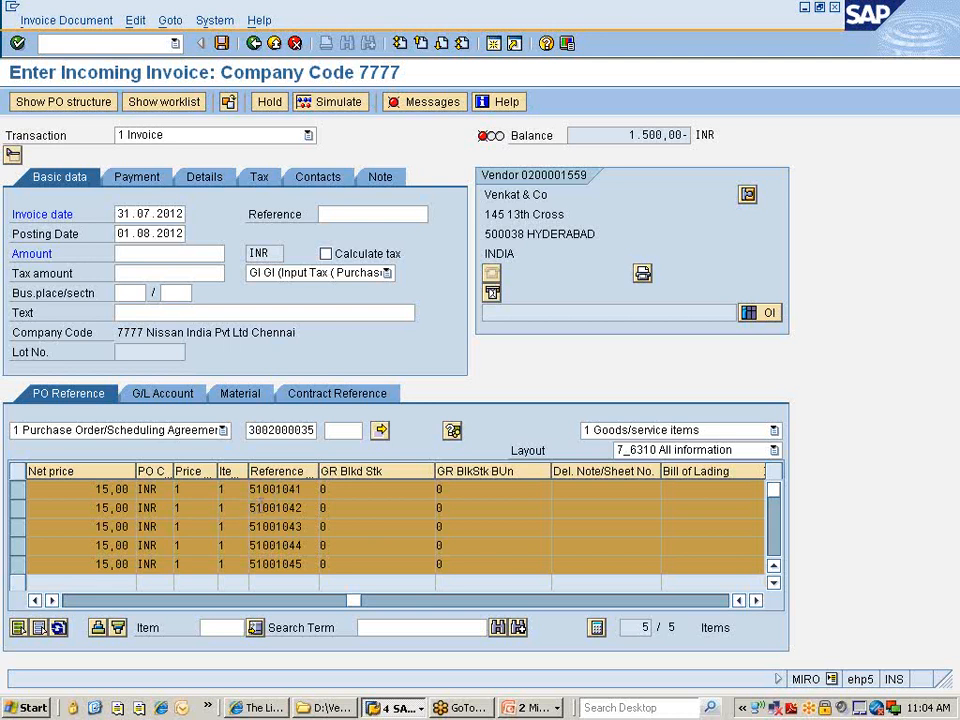
pyautogui.doubleClick(297, 507)
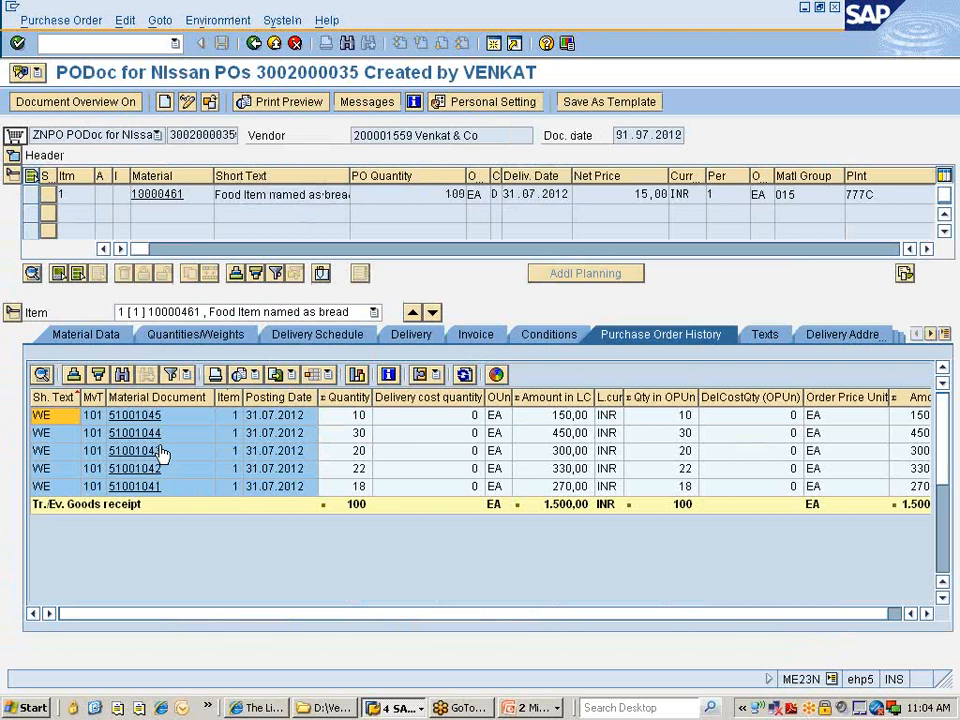
pyautogui.press('F3')
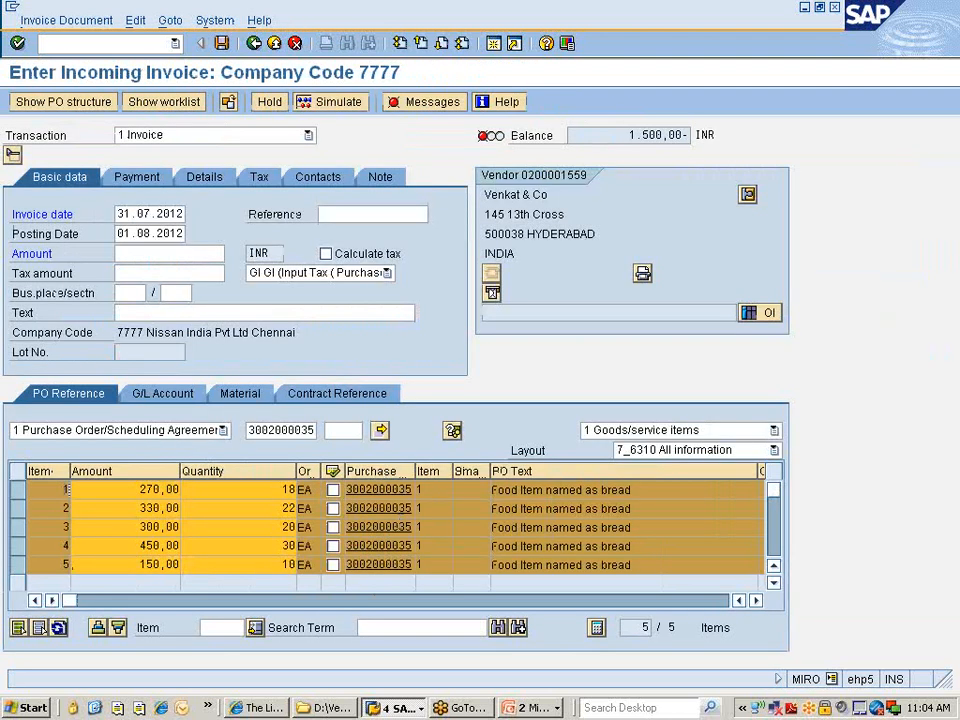
# Compare the invoice items with the purchase order's goods receipt history and the GR-based invoice verification slide in PowerPoint, and return to the invoice entry.
pyautogui.moveTo(72, 600)
pyautogui.mouseDown()
pyautogui.moveTo(400, 595)
pyautogui.moveTo(596, 568)
pyautogui.moveTo(386, 566)
pyautogui.moveTo(103, 615)
pyautogui.moveTo(75, 611)
pyautogui.mouseUp()
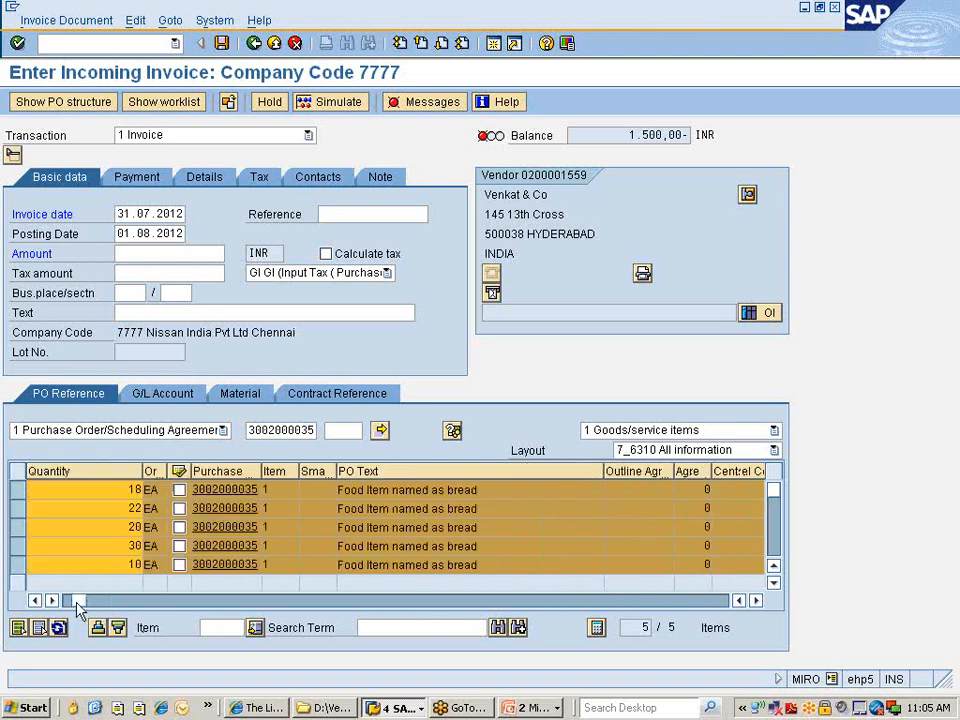
pyautogui.hotkey('alt', 'Tab')
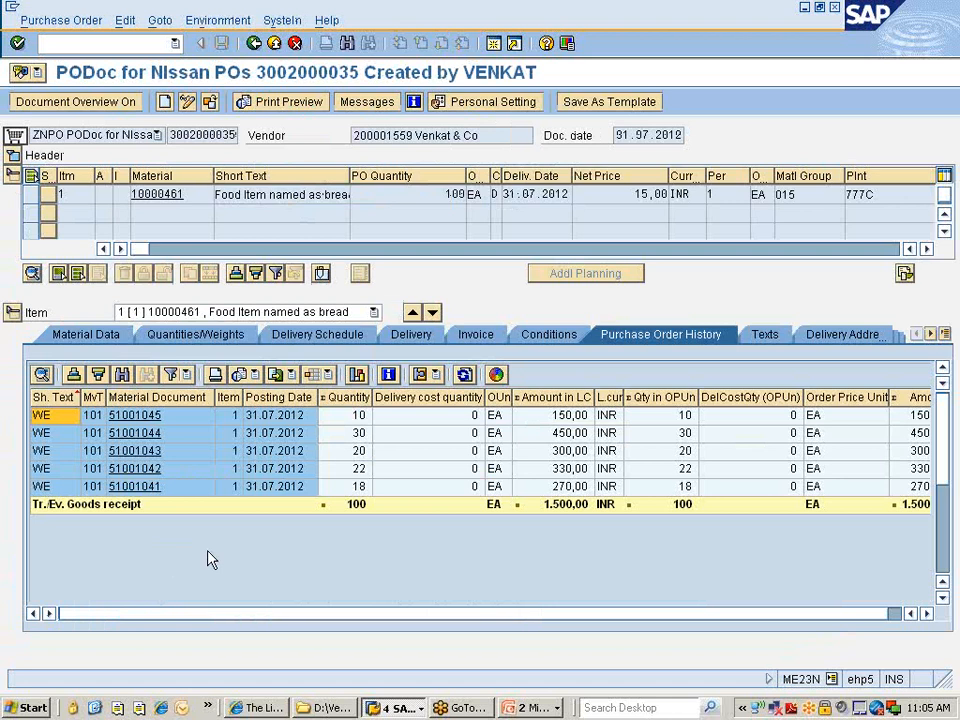
pyautogui.hotkey('alt', 'Tab')
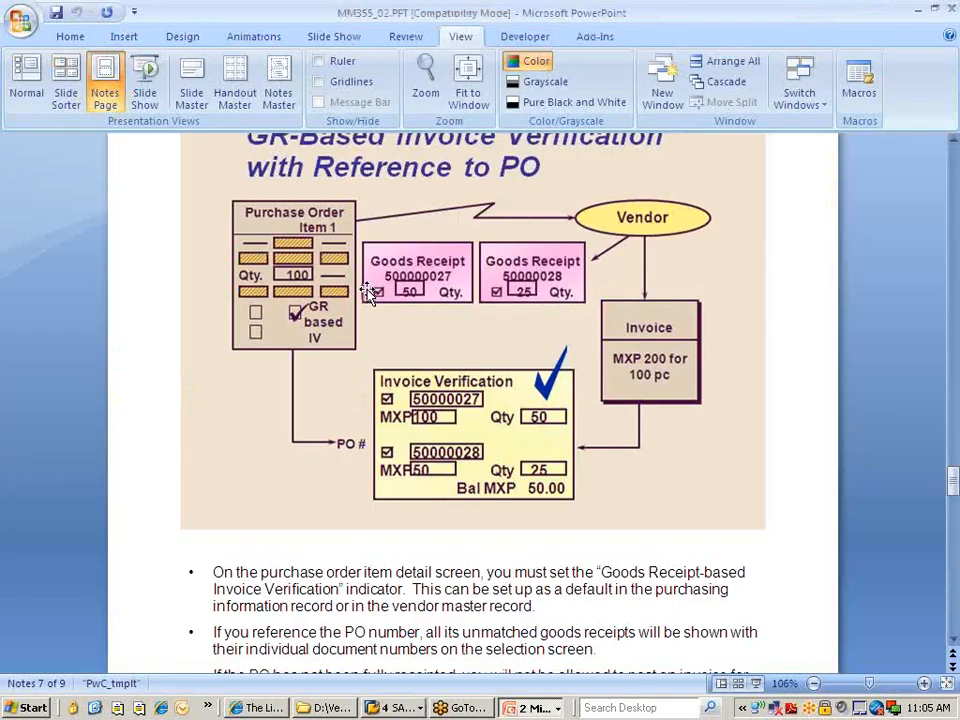
pyautogui.scroll(1, 437, 304)
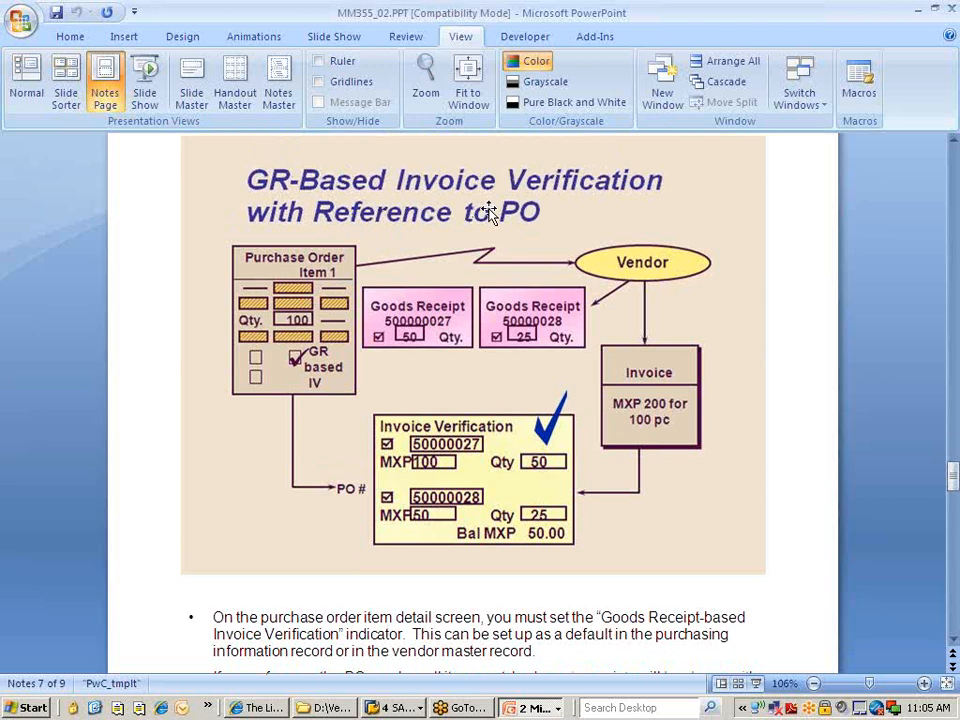
pyautogui.hotkey('alt', 'Tab')
pyautogui.hotkey('alt', 'Tab')
pyautogui.hotkey('alt', 'Tab')
pyautogui.hotkey('alt', 'Tab')
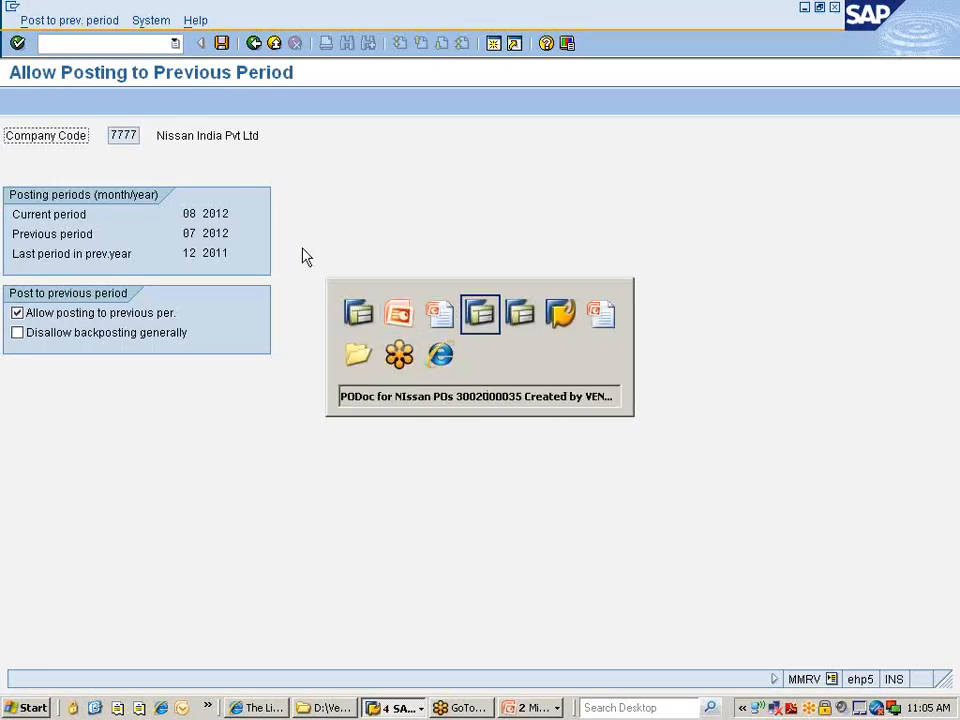
pyautogui.hotkey('alt', 'Tab')
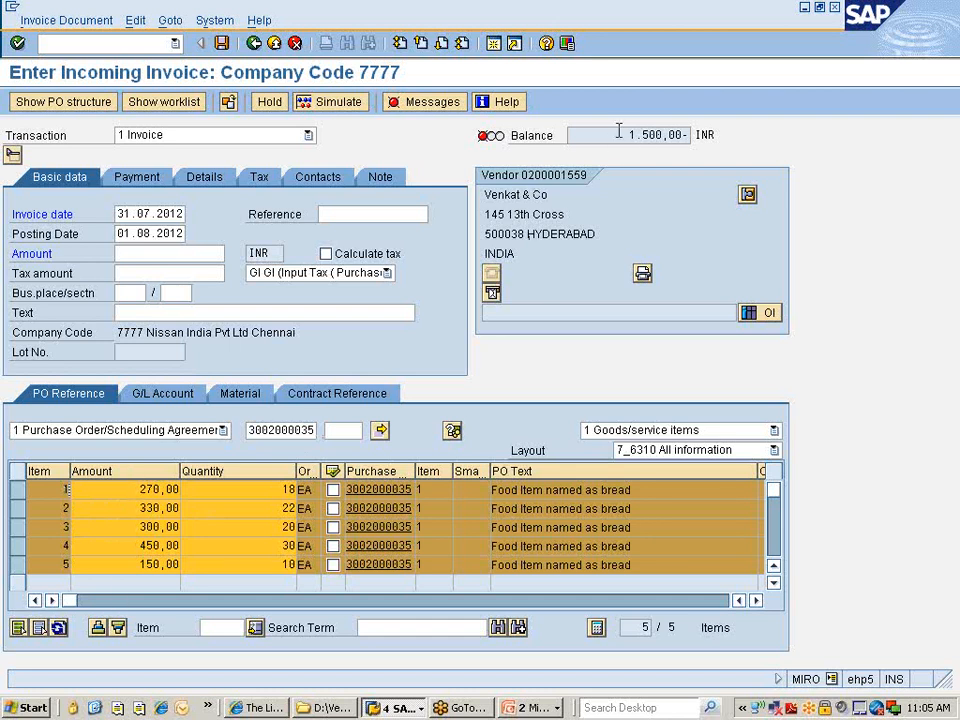
# Set the incoming invoice's amount to 1500 INR to match the balance.
pyautogui.moveTo(626, 132); pyautogui.dragTo(687, 131)
pyautogui.click(687, 132)
pyautogui.click(155, 255)
pyautogui.write('1')
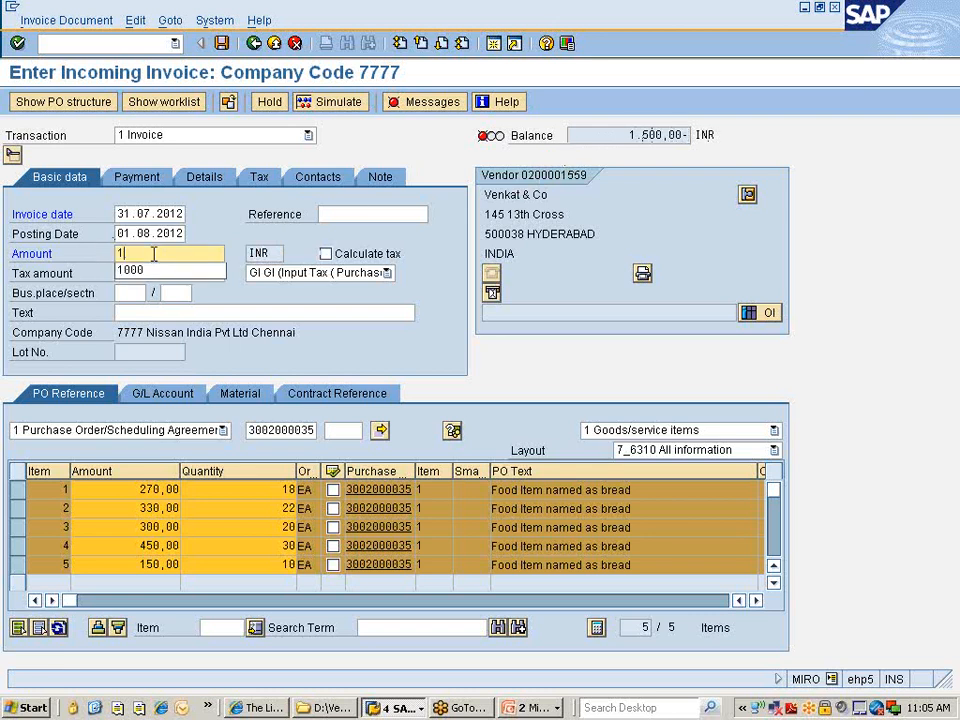
pyautogui.write('500')
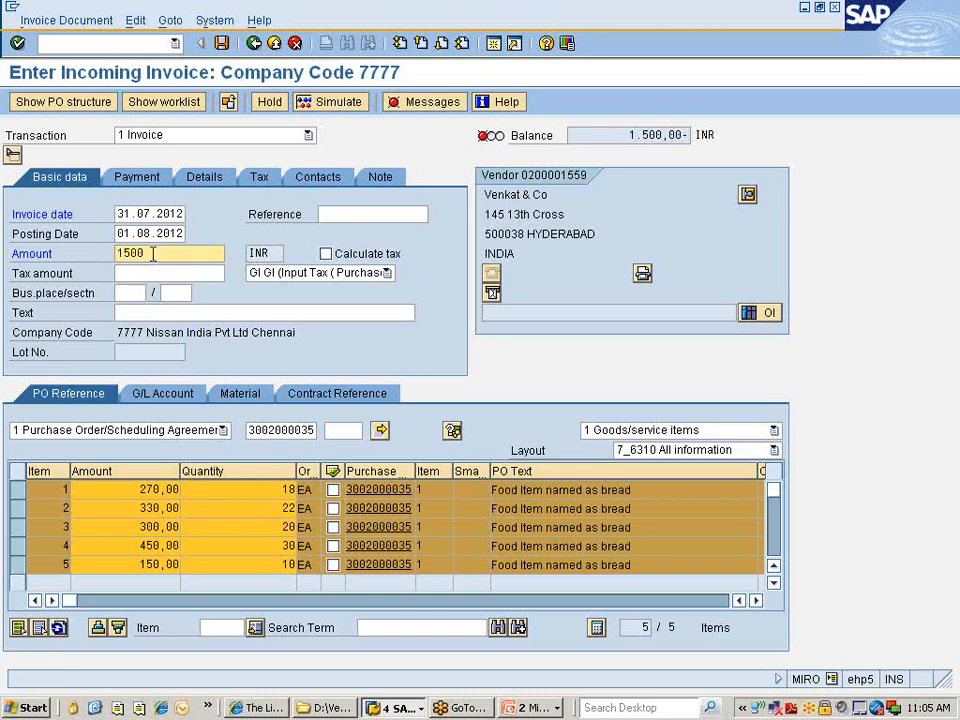
pyautogui.press('Return')
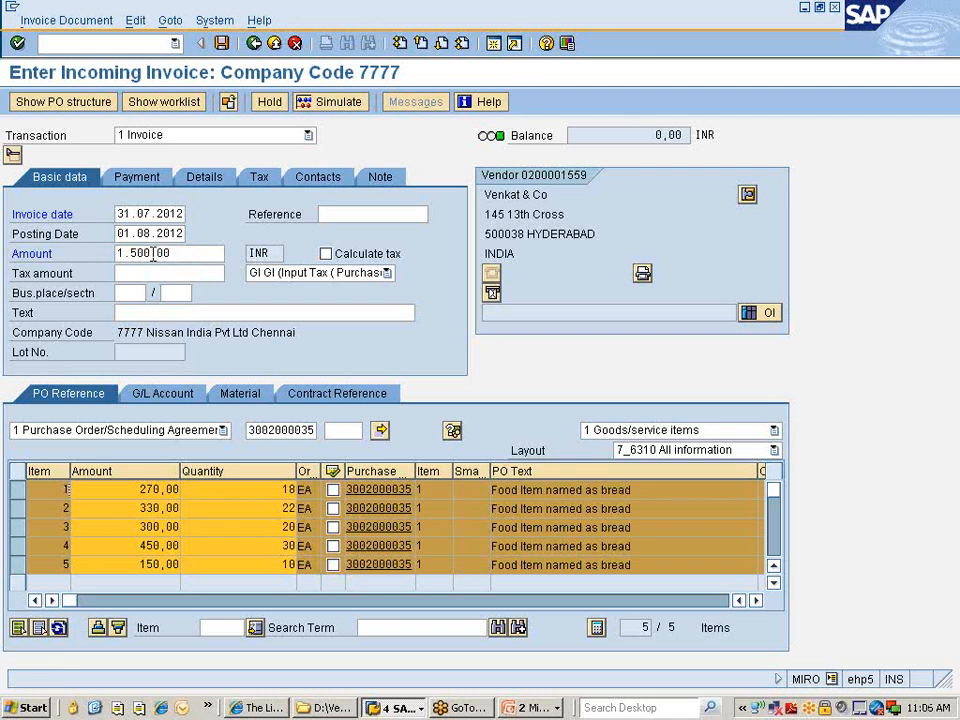
# Turn on automatic tax calculation for the invoice, simulate the posting, and return to the invoice entry.
pyautogui.click(325, 253)
pyautogui.press('Return')
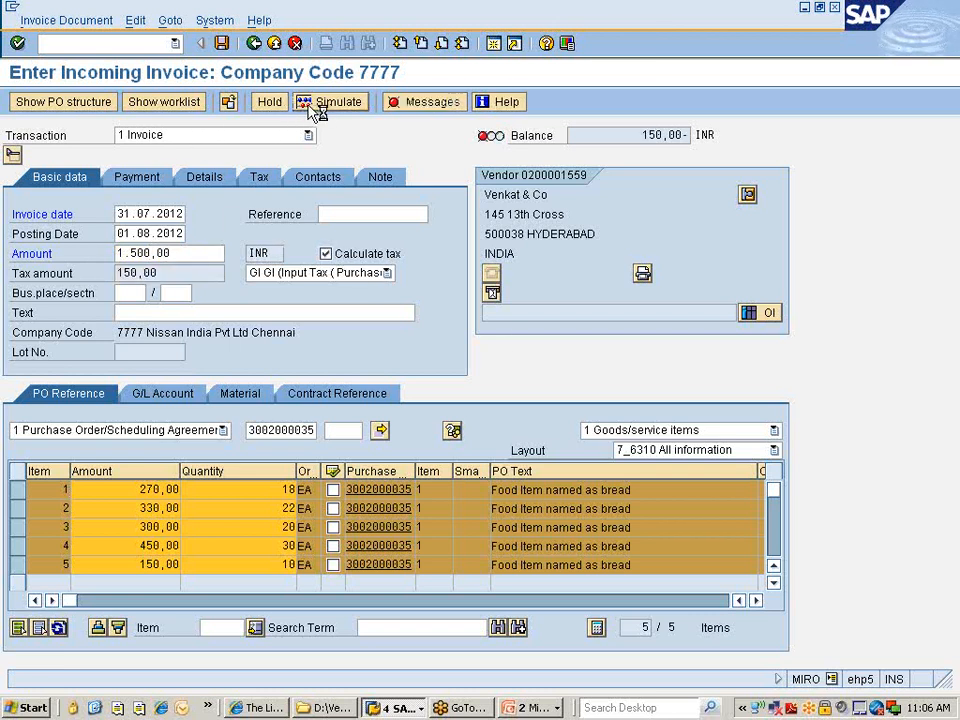
pyautogui.click(310, 108)
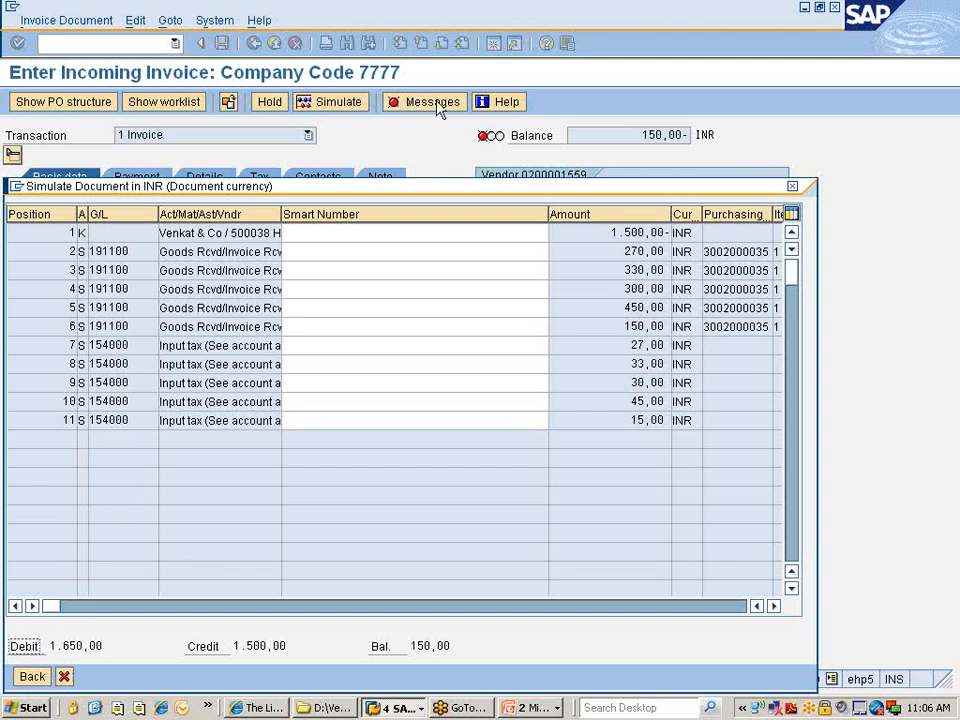
pyautogui.click(31, 676)
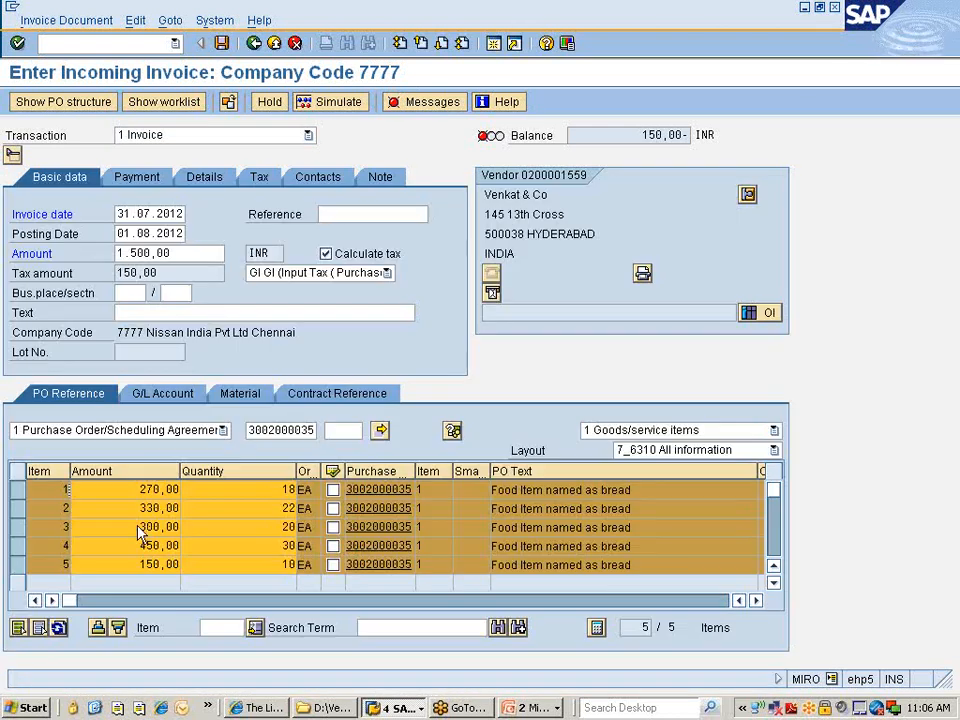
# Turn off automatic tax calculation and review the invoice's verification log.
pyautogui.click(325, 253)
pyautogui.click(433, 105)
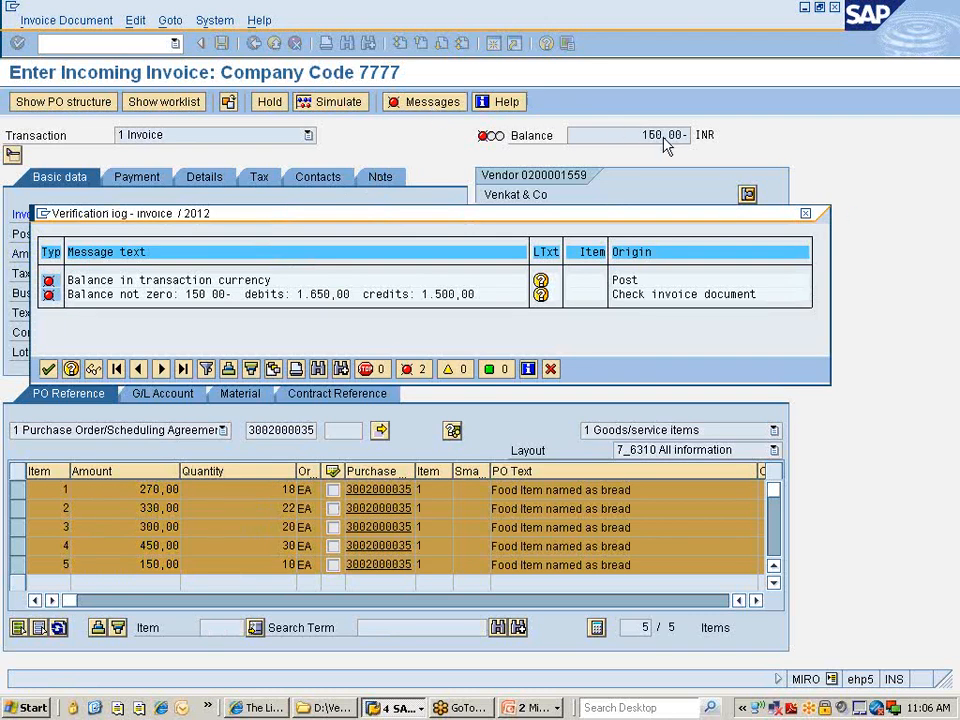
pyautogui.click(806, 214)
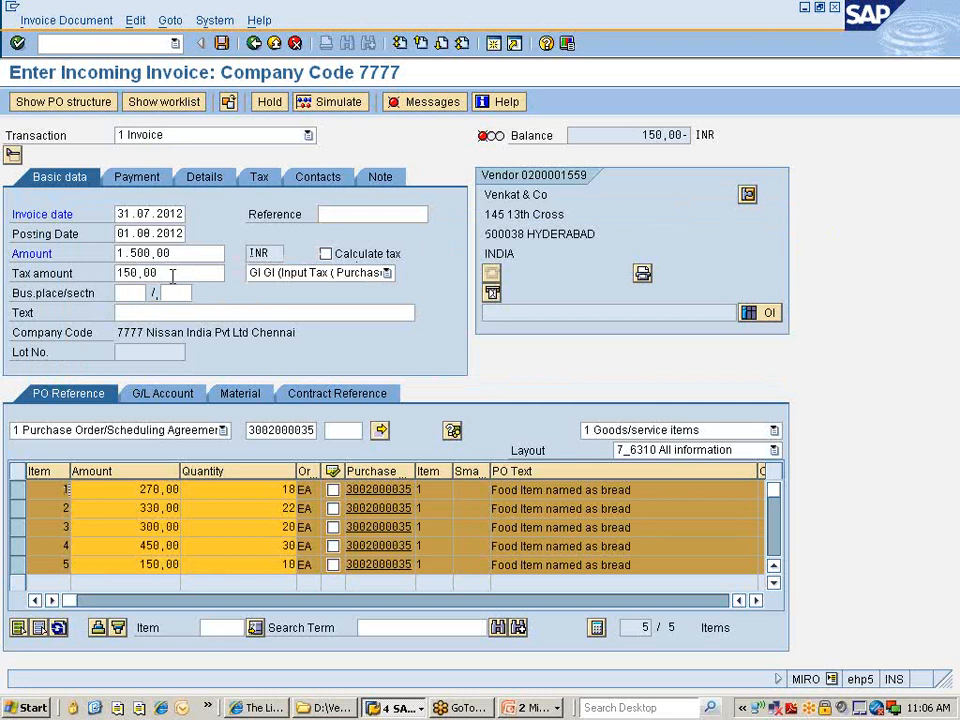
# Look through the available tax codes without changing the selection, and clear the invoice's tax amount.
pyautogui.click(277, 273)
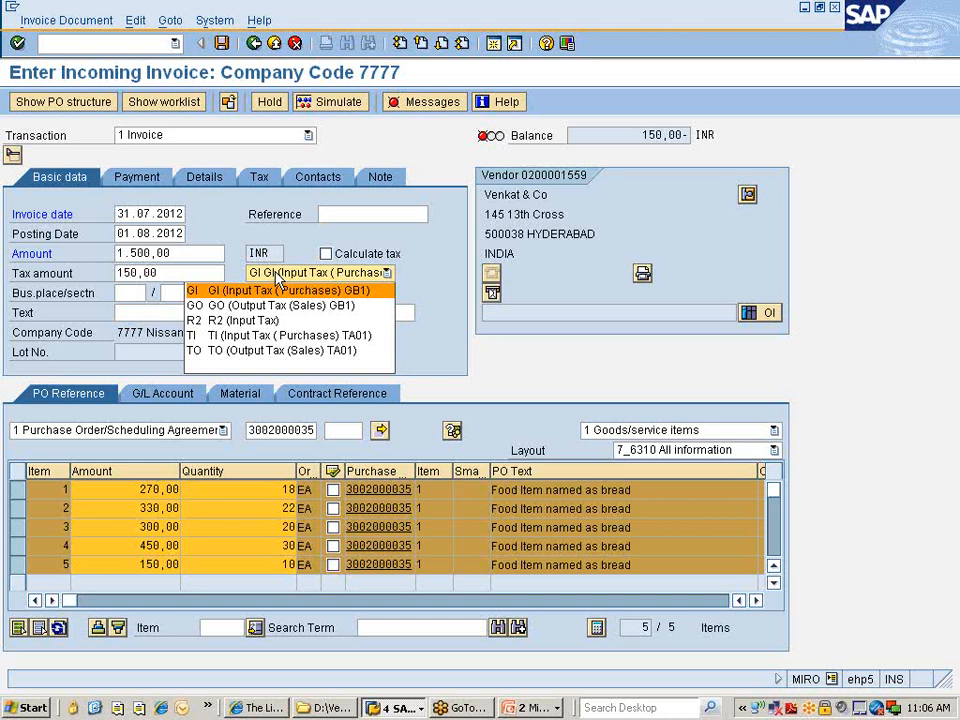
pyautogui.click(277, 275)
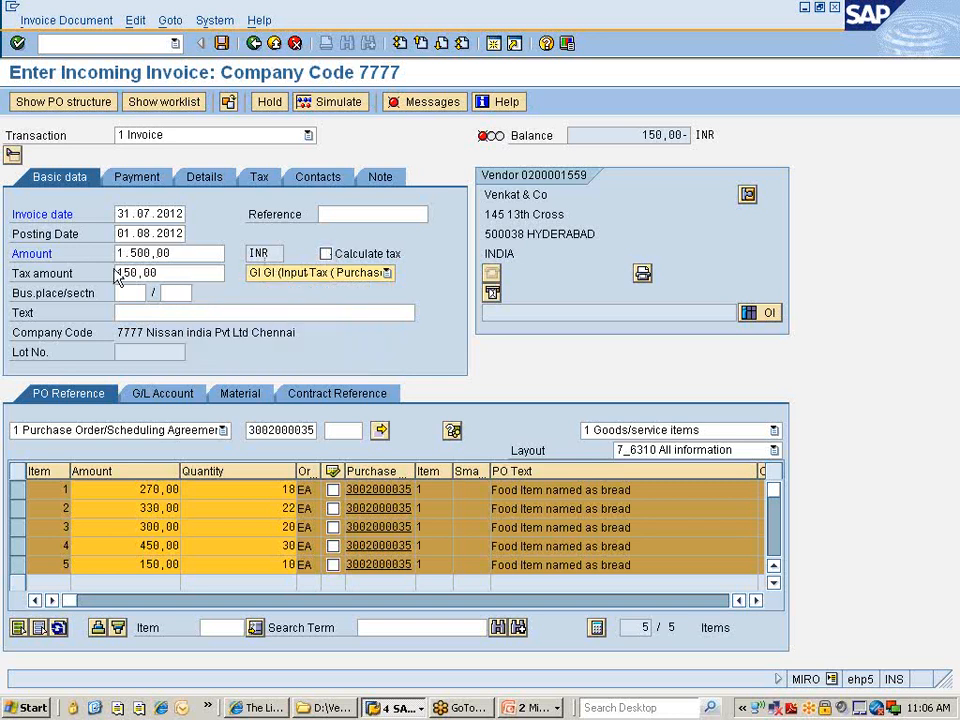
pyautogui.click(209, 266)
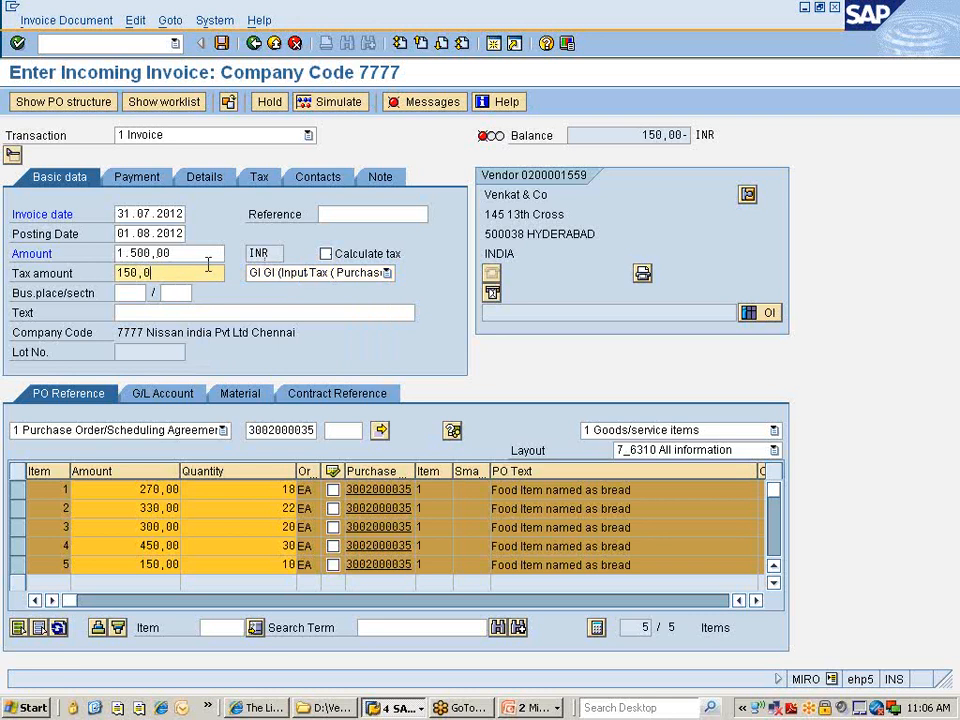
pyautogui.press('BackSpace')
pyautogui.press('BackSpace')
pyautogui.press('BackSpace')
pyautogui.press('BackSpace')
pyautogui.press('BackSpace')
# Simulate the invoice posting, accept the tax warnings for all items, review the simulated postings and close the simulation.
pyautogui.click(318, 104)
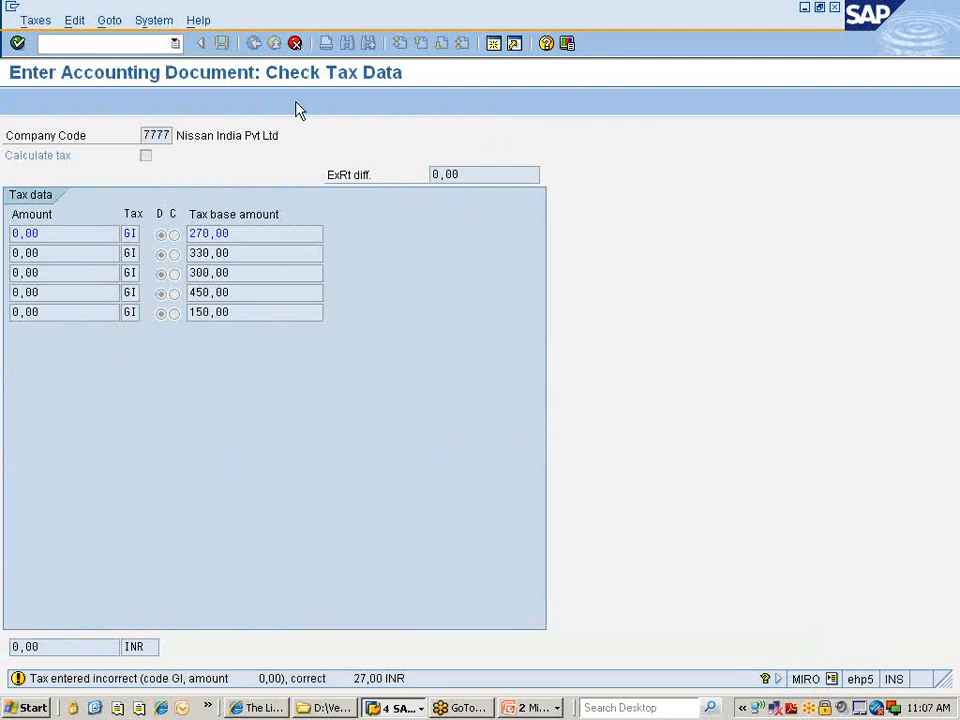
pyautogui.press('Return')
pyautogui.press('Return')
pyautogui.press('Return')
pyautogui.press('Return')
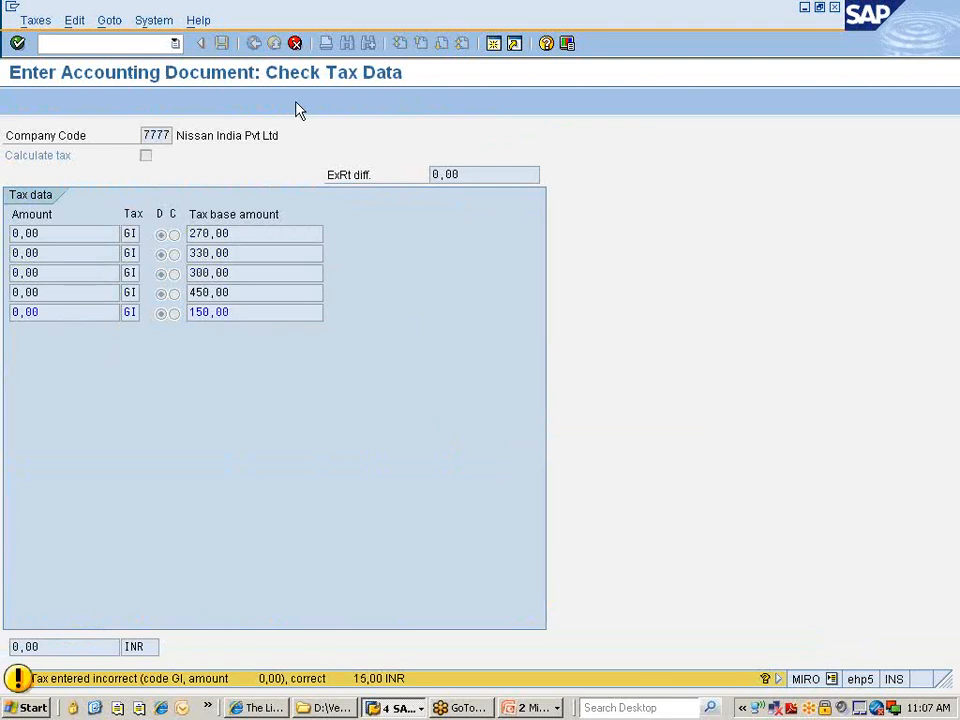
pyautogui.press('Return')
pyautogui.press('Return')
pyautogui.press('Return')
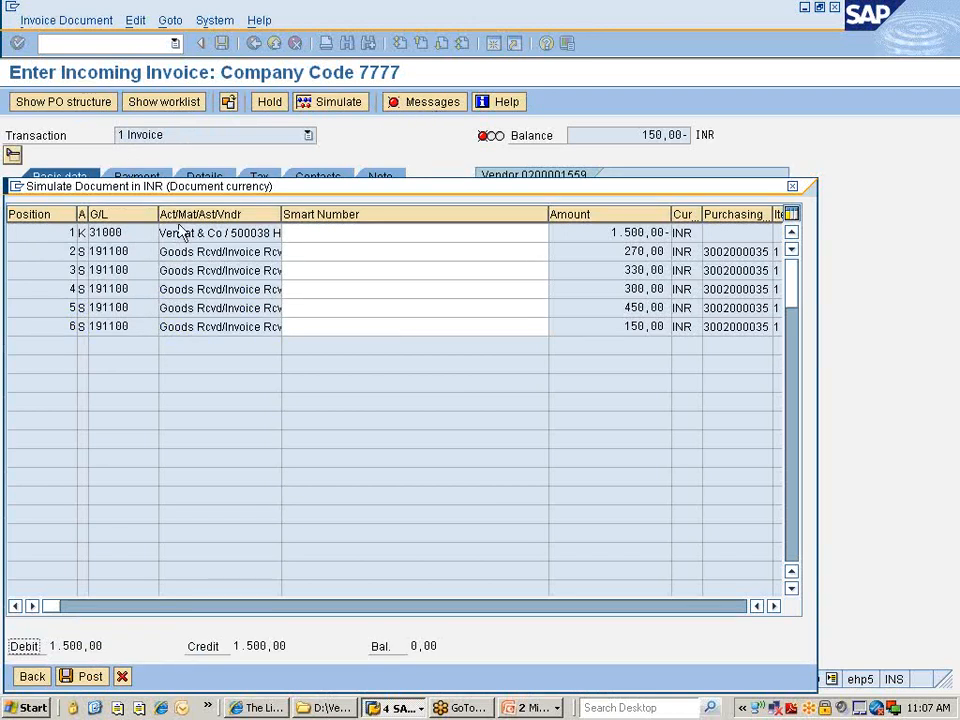
pyautogui.click(122, 677)
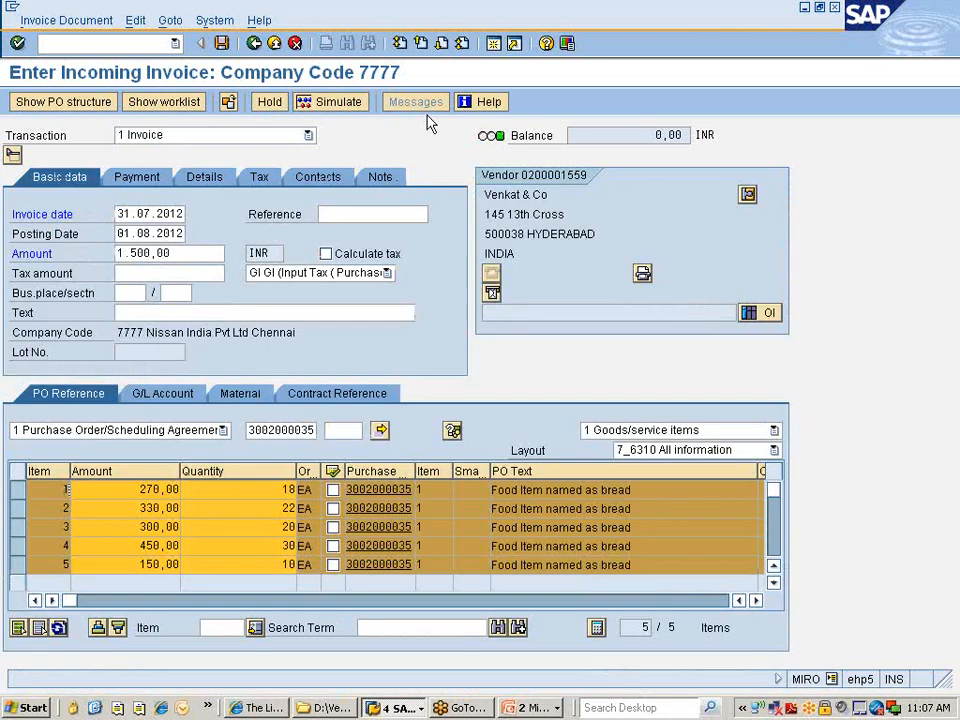
# Change the invoice's tax code to R2 (Input Tax), simulate the document, and close the simulation.
pyautogui.click(389, 274)
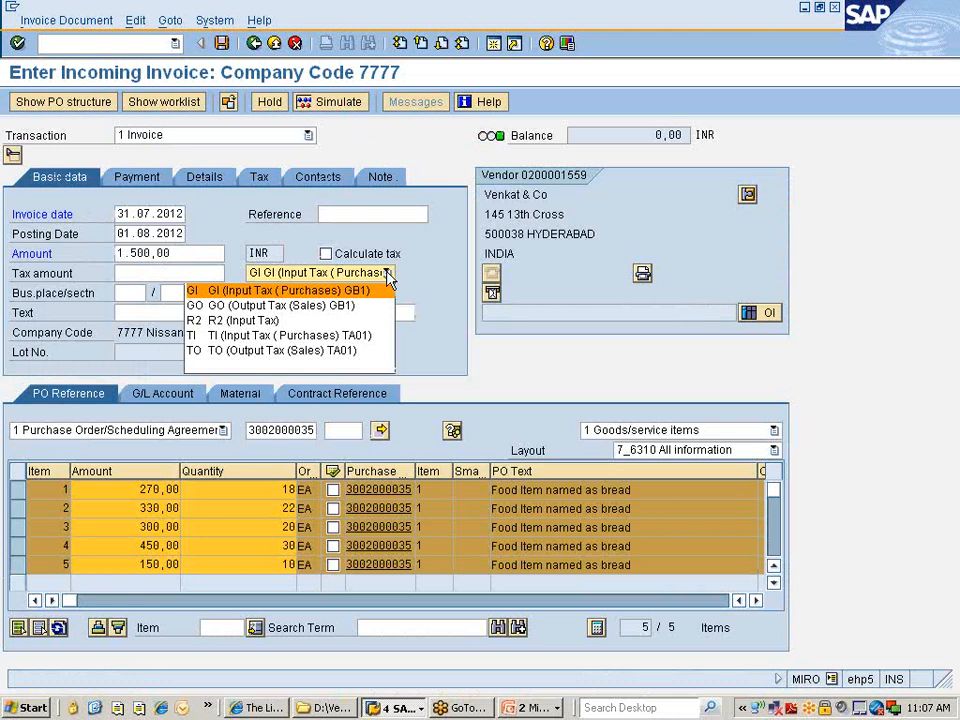
pyautogui.click(284, 322)
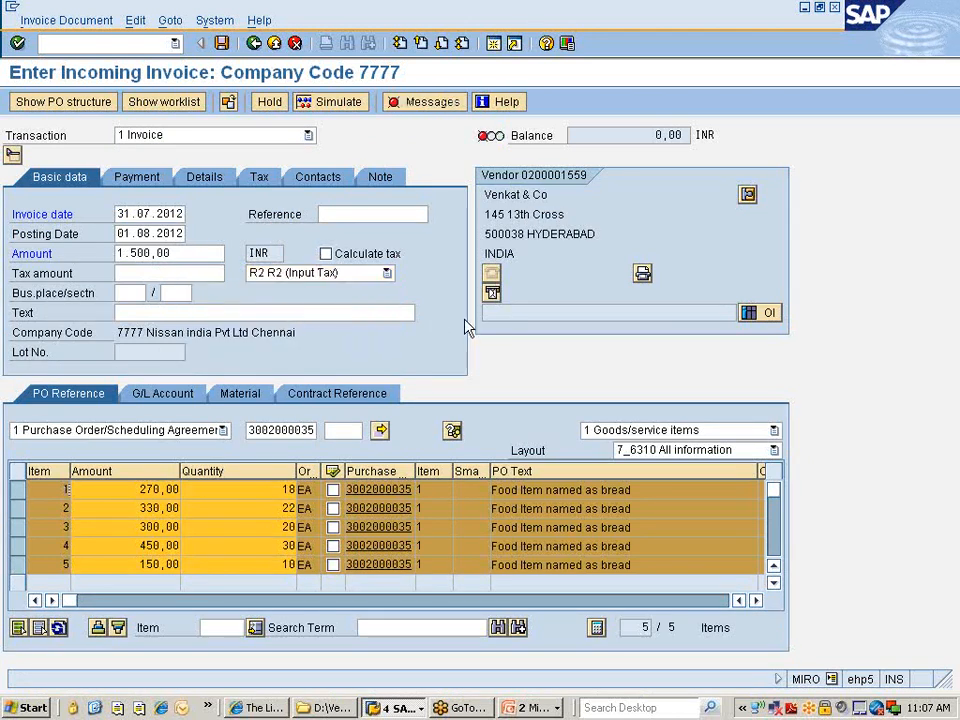
pyautogui.click(340, 102)
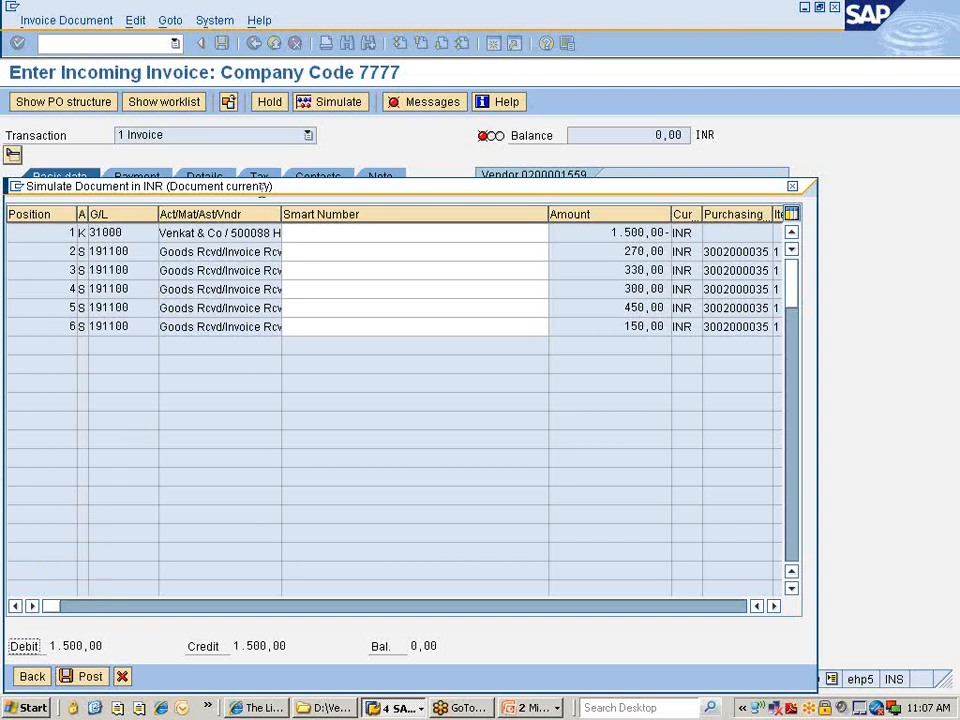
pyautogui.moveTo(262, 188); pyautogui.dragTo(289, 80)
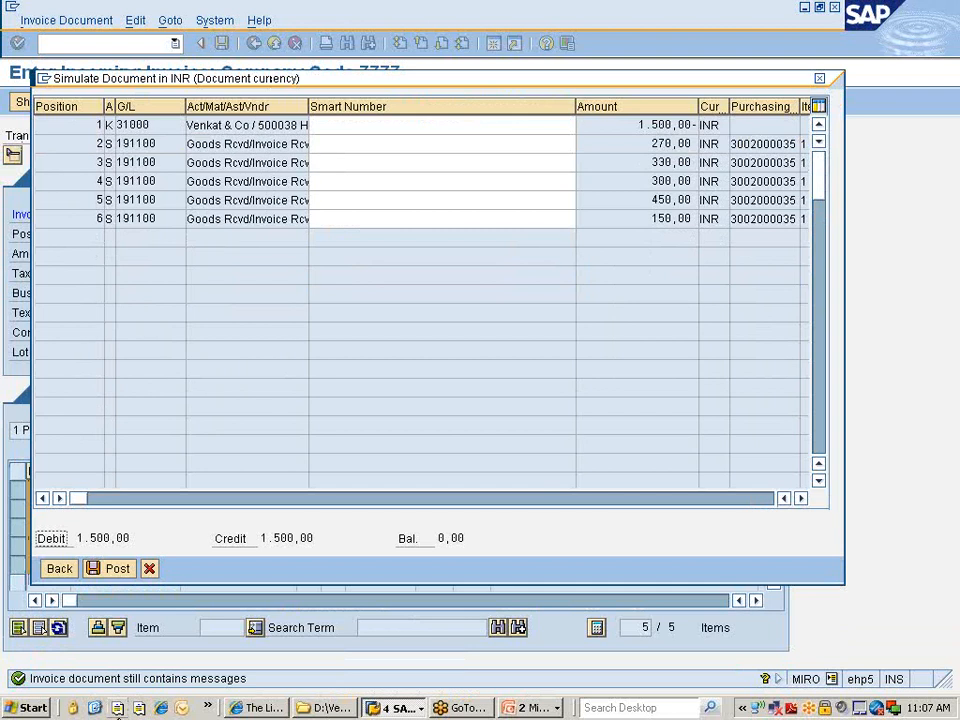
pyautogui.click(150, 569)
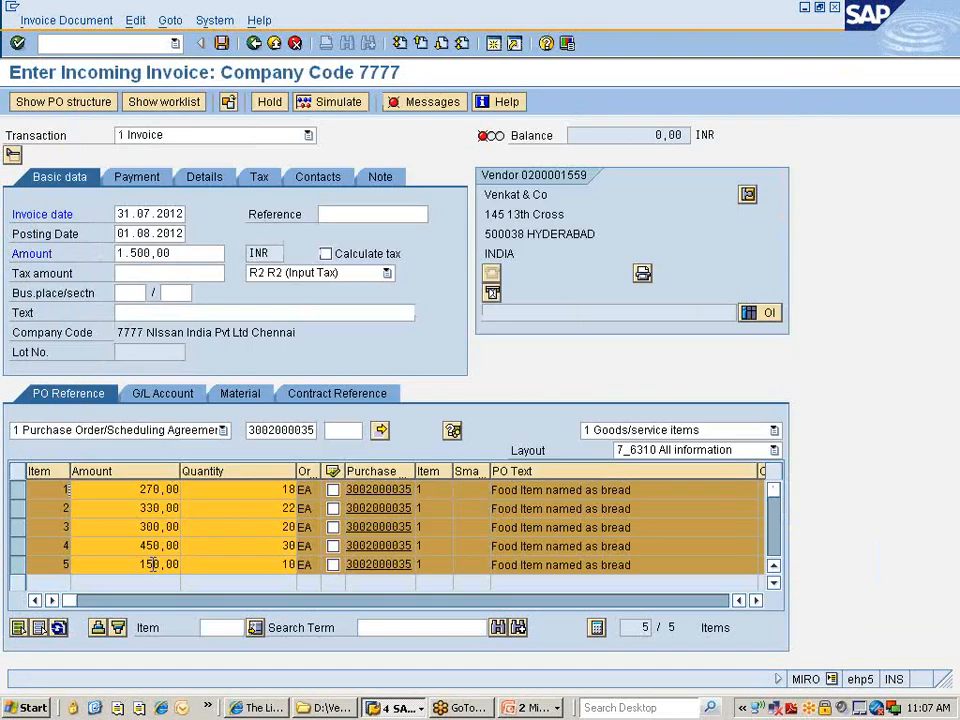
# Set the invoice's tax code back to GI (Input Tax (Purchases) GB1) and review the verification log.
pyautogui.click(322, 274)
pyautogui.click(265, 287)
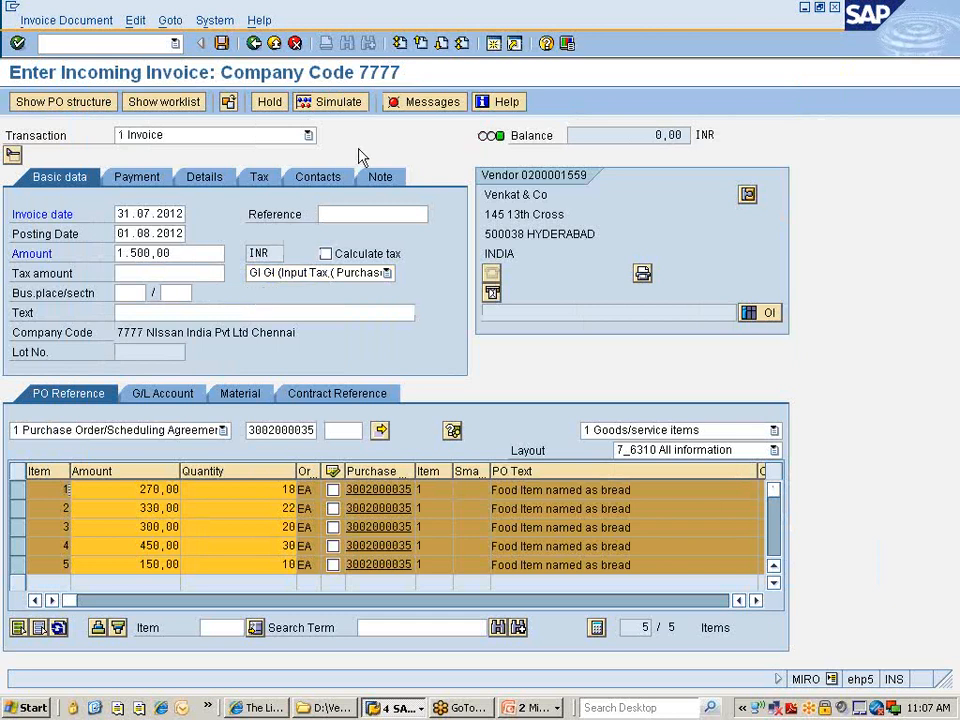
pyautogui.click(424, 108)
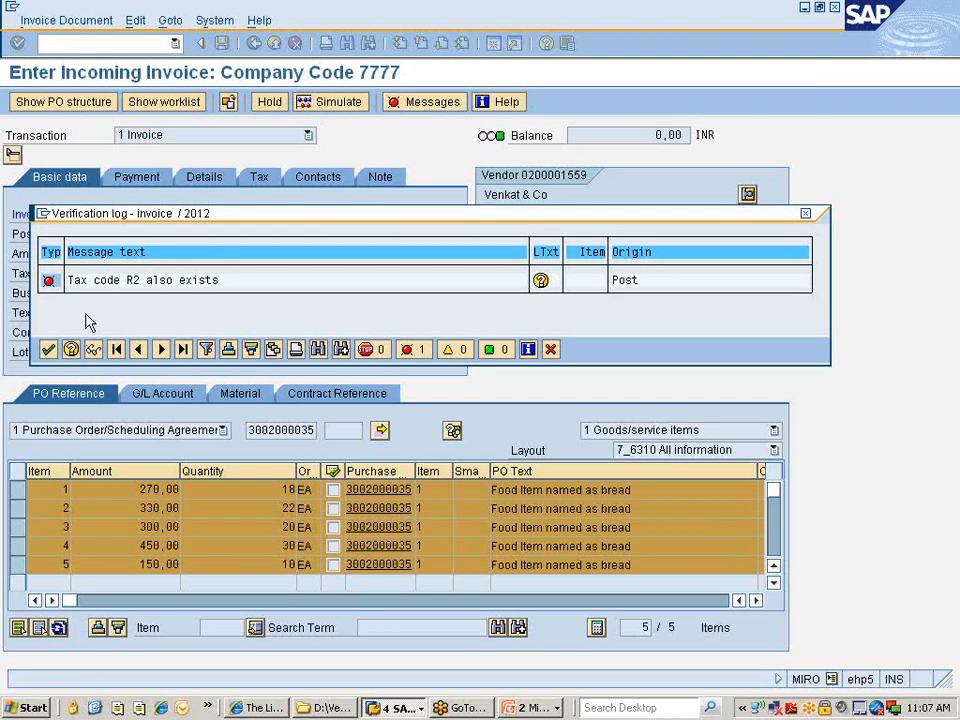
pyautogui.click(48, 349)
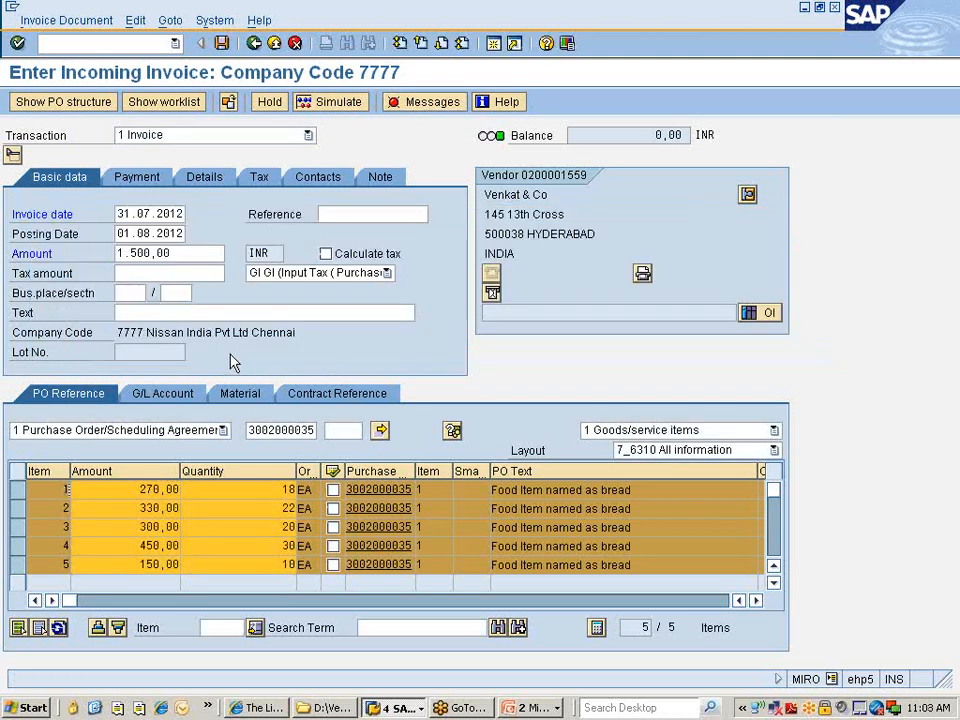
# Check the tax codes of the invoice items, widening the No Discnt column to read its heading.
pyautogui.moveTo(67, 602); pyautogui.dragTo(143, 566)
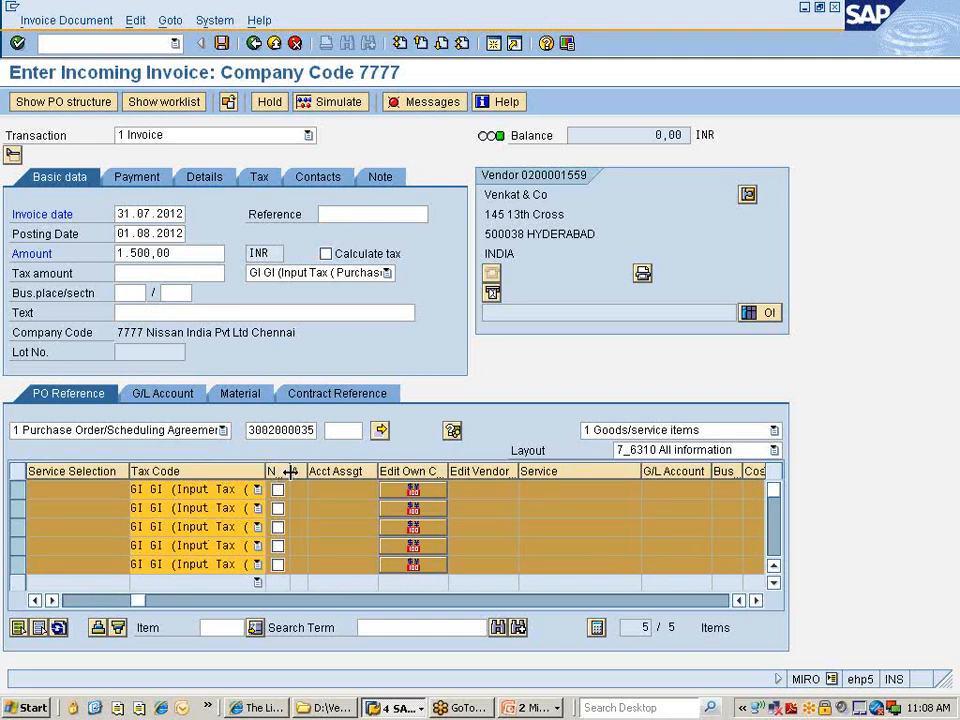
pyautogui.moveTo(289, 468); pyautogui.dragTo(338, 473)
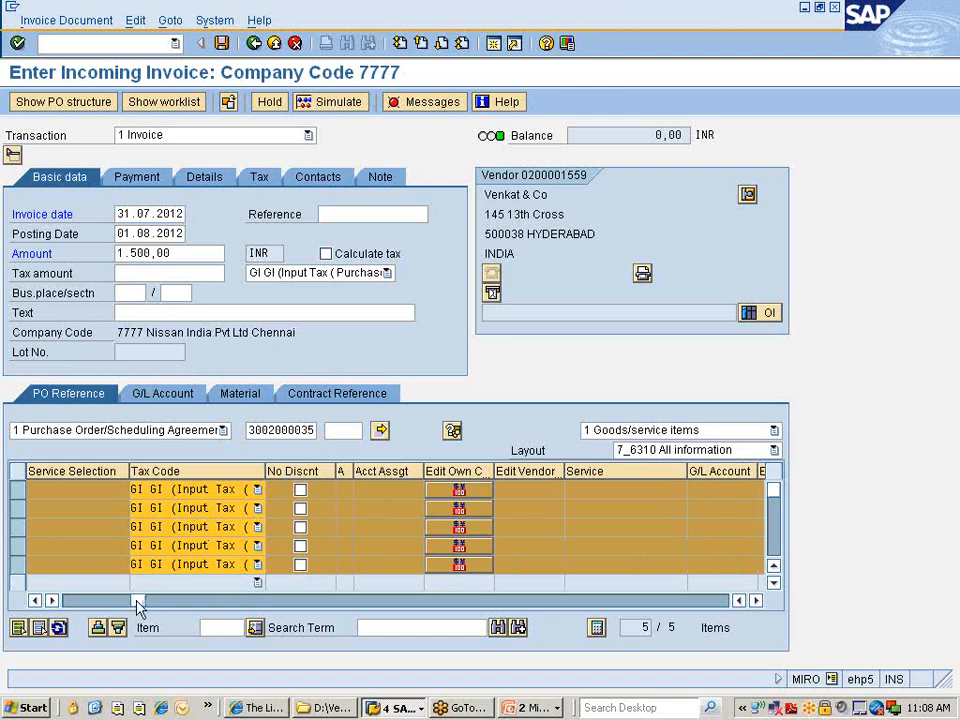
pyautogui.moveTo(138, 605); pyautogui.dragTo(47, 600)
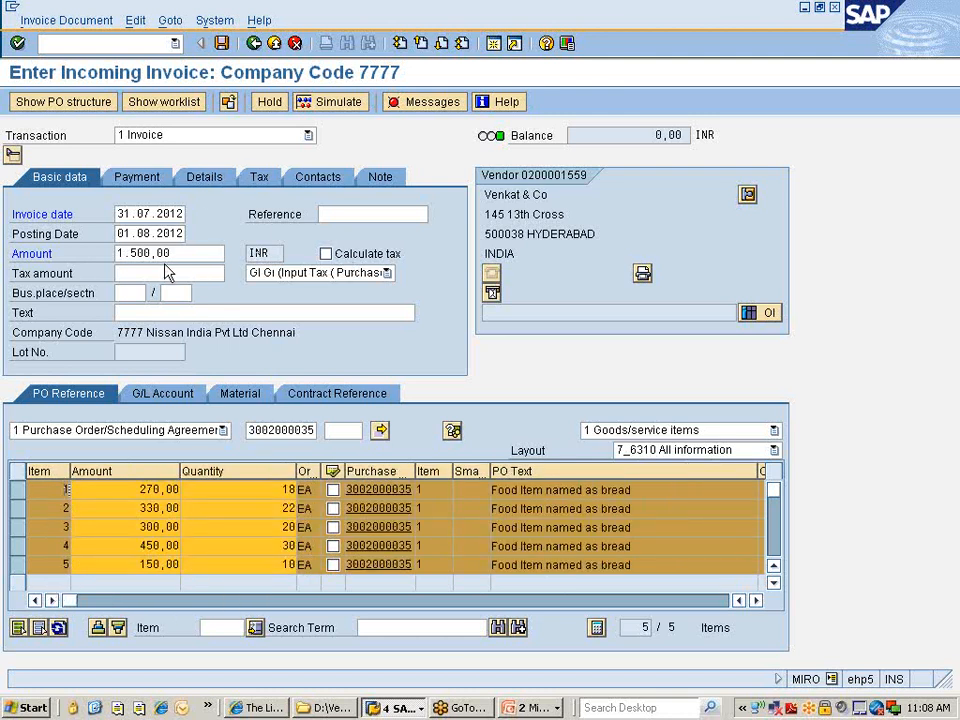
# Simulate the invoice posting, accepting the tax warnings for the invoice items.
pyautogui.click(326, 102)
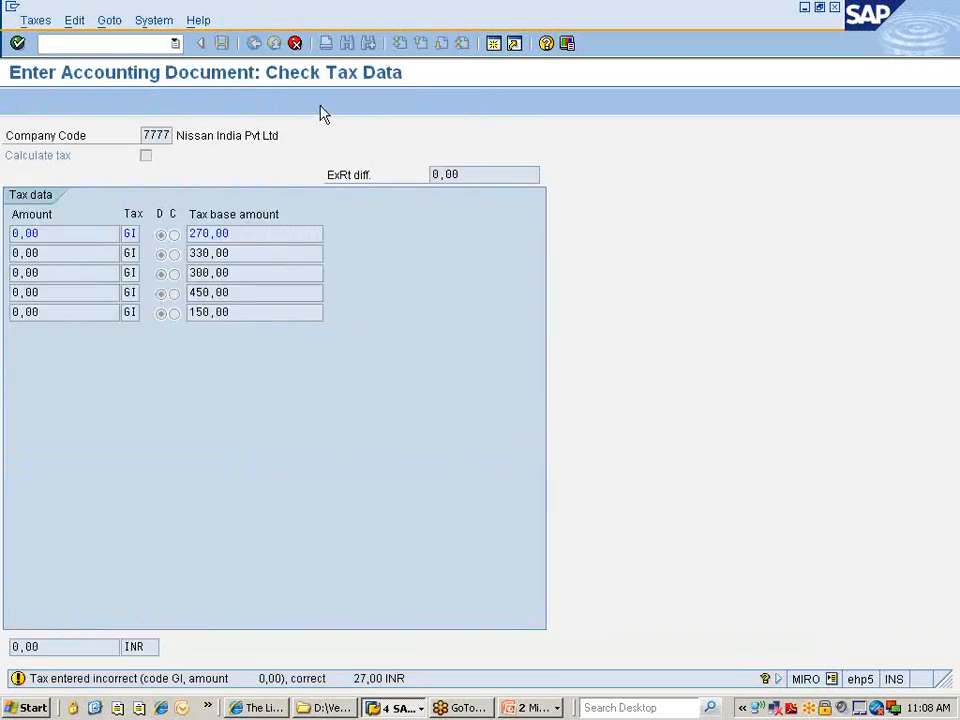
pyautogui.press('Return')
pyautogui.press('Return')
pyautogui.press('Return')
pyautogui.press('Return')
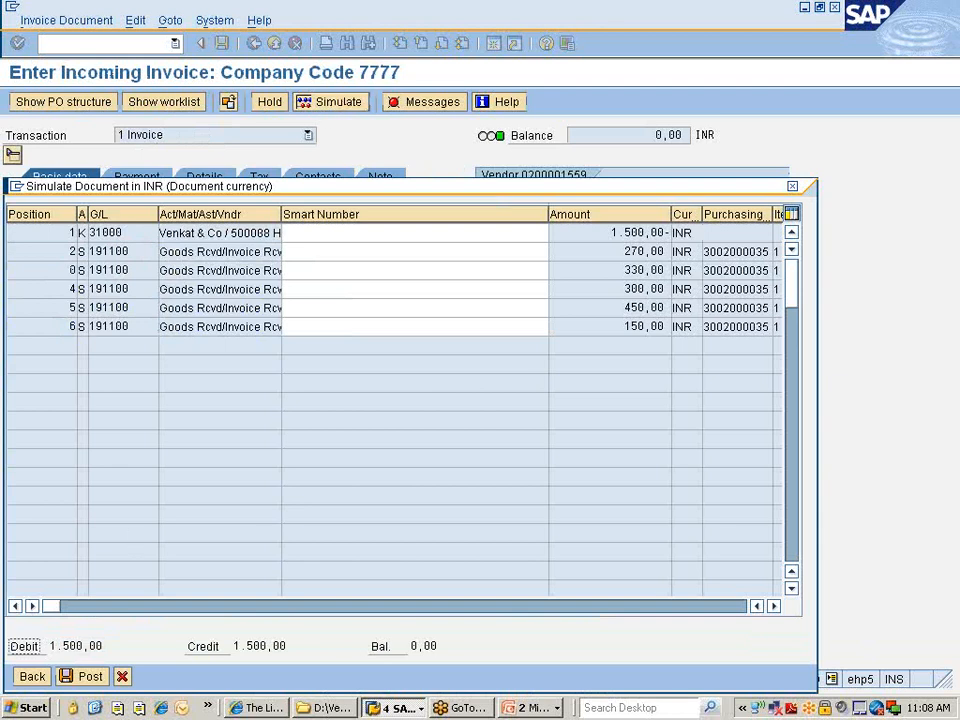
# Post the invoice from the simulation, accepting the tax warnings for all items, and display the posted invoice document.
pyautogui.click(84, 676)
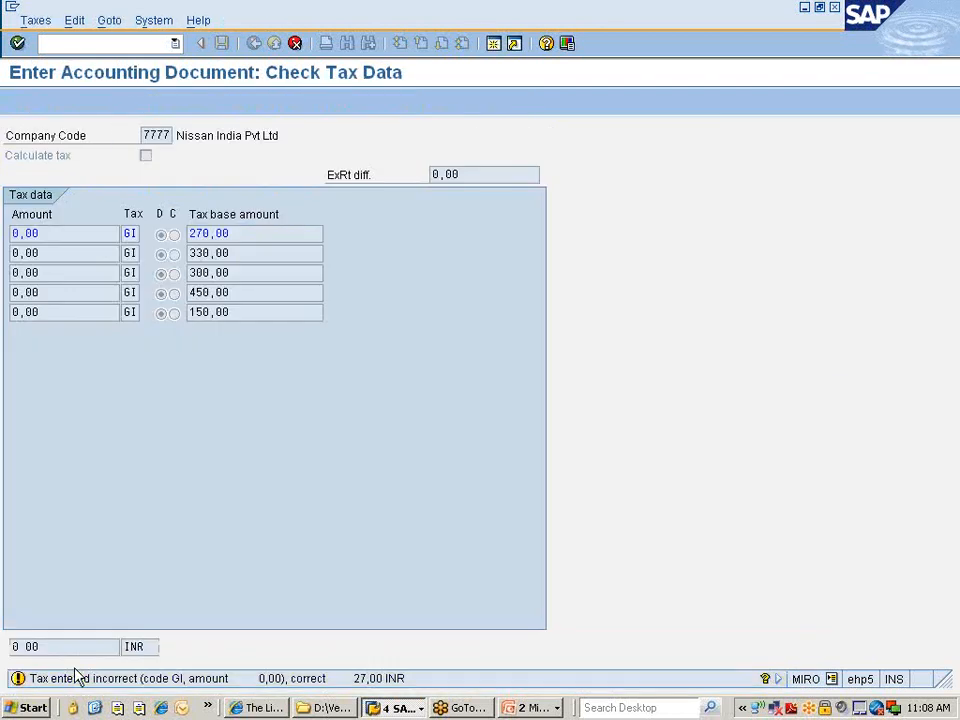
pyautogui.press('Return')
pyautogui.press('Return')
pyautogui.press('Return')
pyautogui.press('Return')
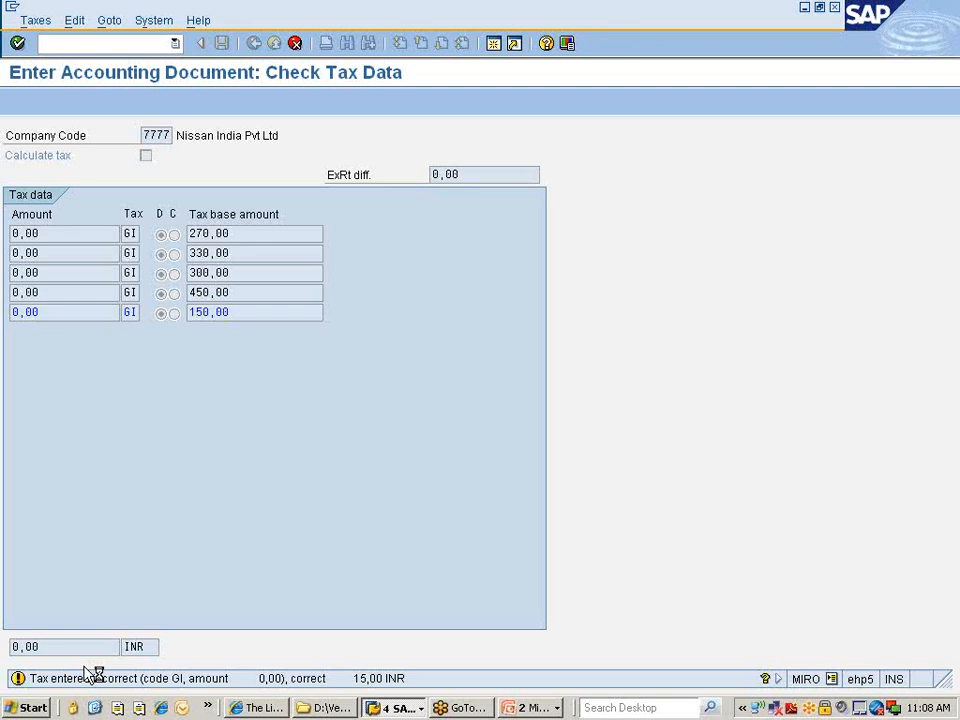
pyautogui.press('Return')
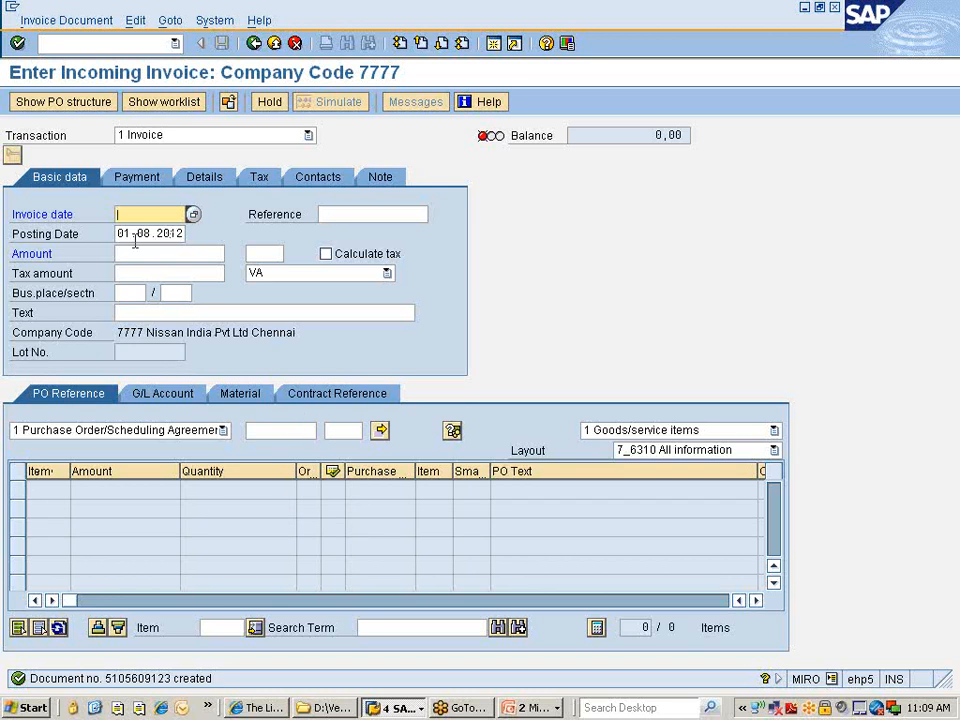
pyautogui.click(66, 20)
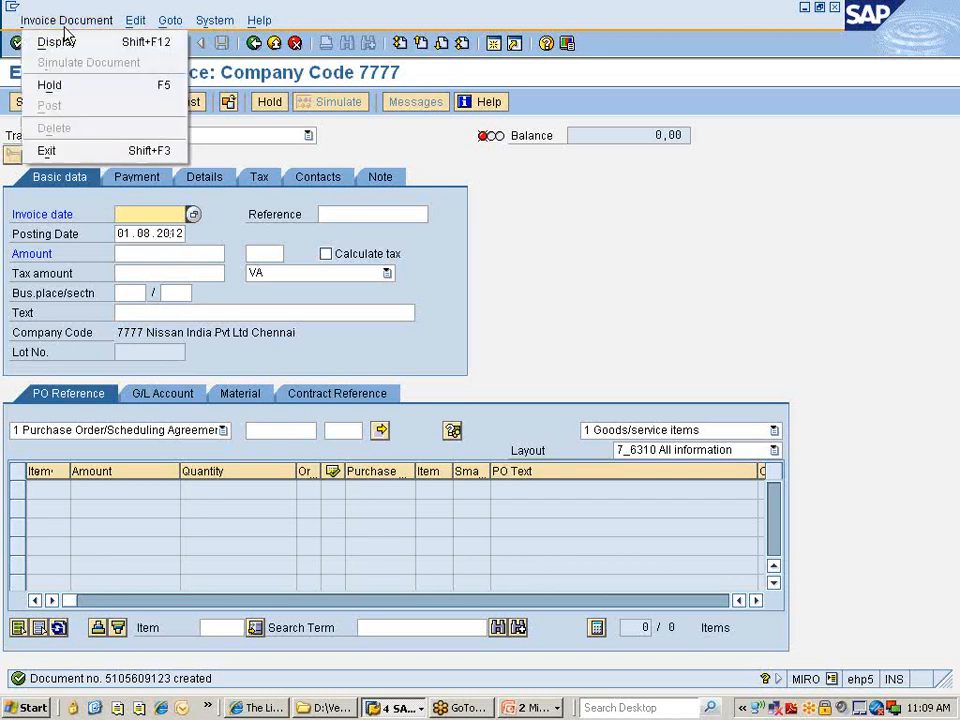
pyautogui.click(72, 43)
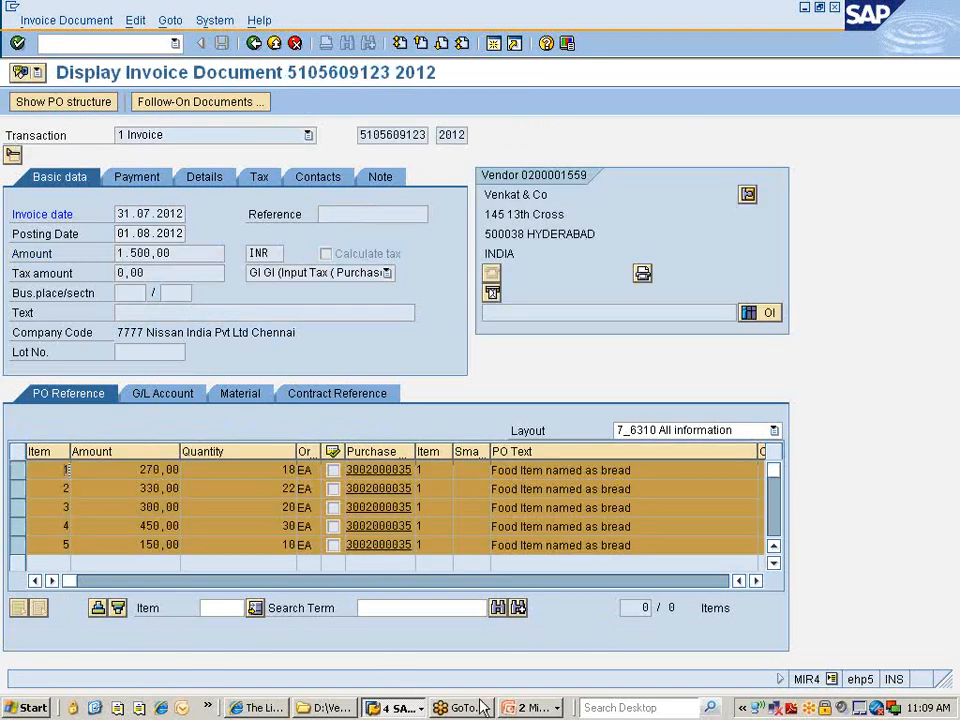
# Switch to MM355_02.PPT in PowerPoint and read the slides on GR-based invoice verification with reference to PO and to GR.
pyautogui.click(533, 707)
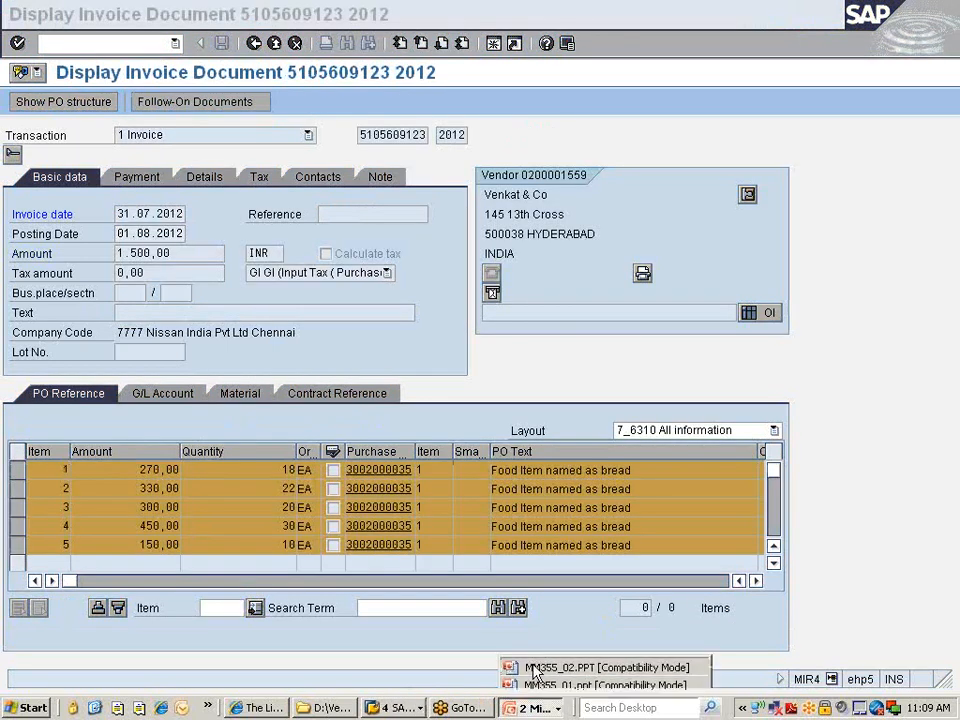
pyautogui.click(540, 666)
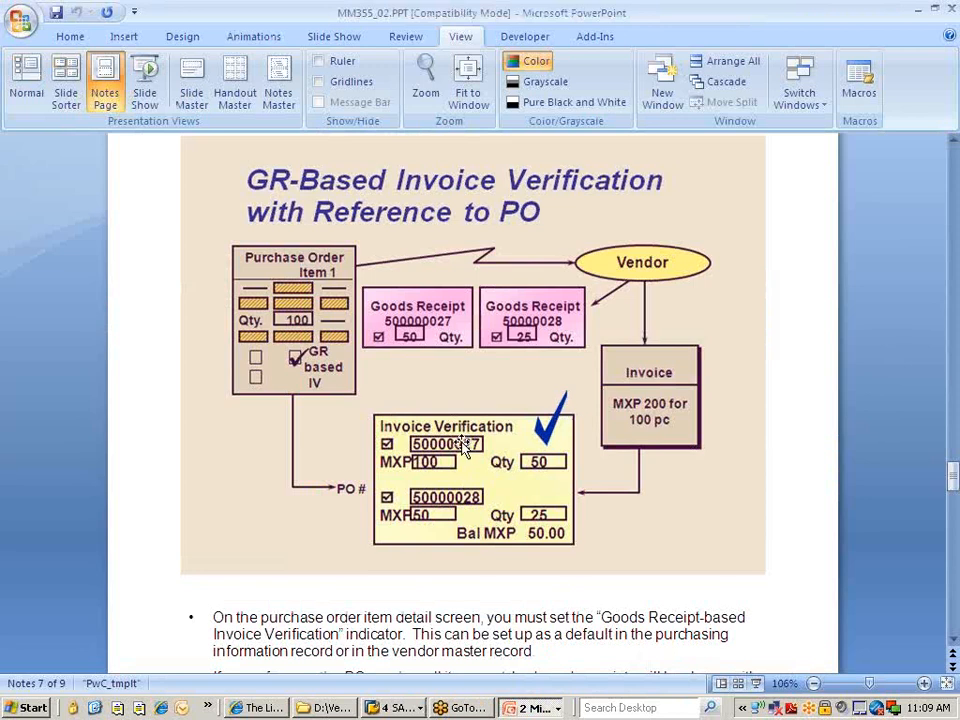
pyautogui.scroll(-1, 508, 510)
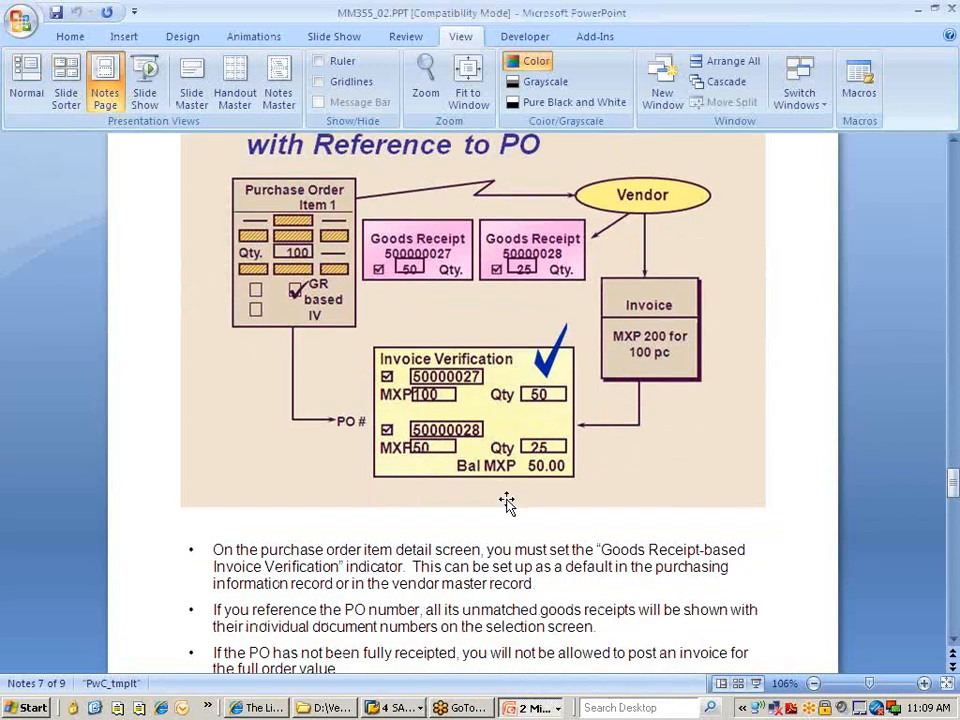
pyautogui.scroll(-1, 508, 501)
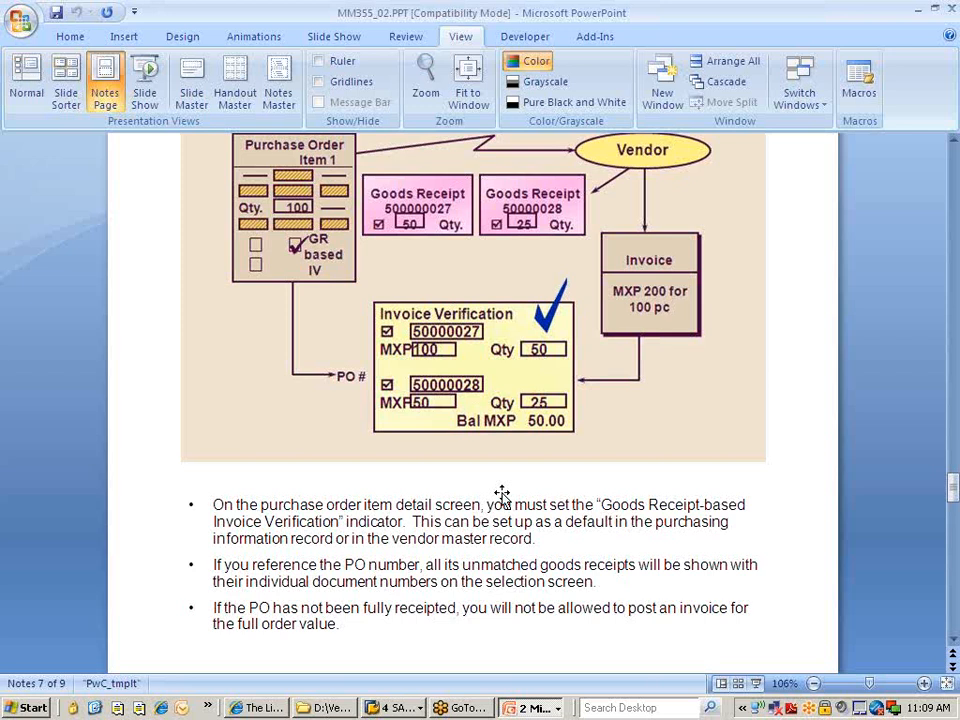
pyautogui.hotkey('alt', 'Tab')
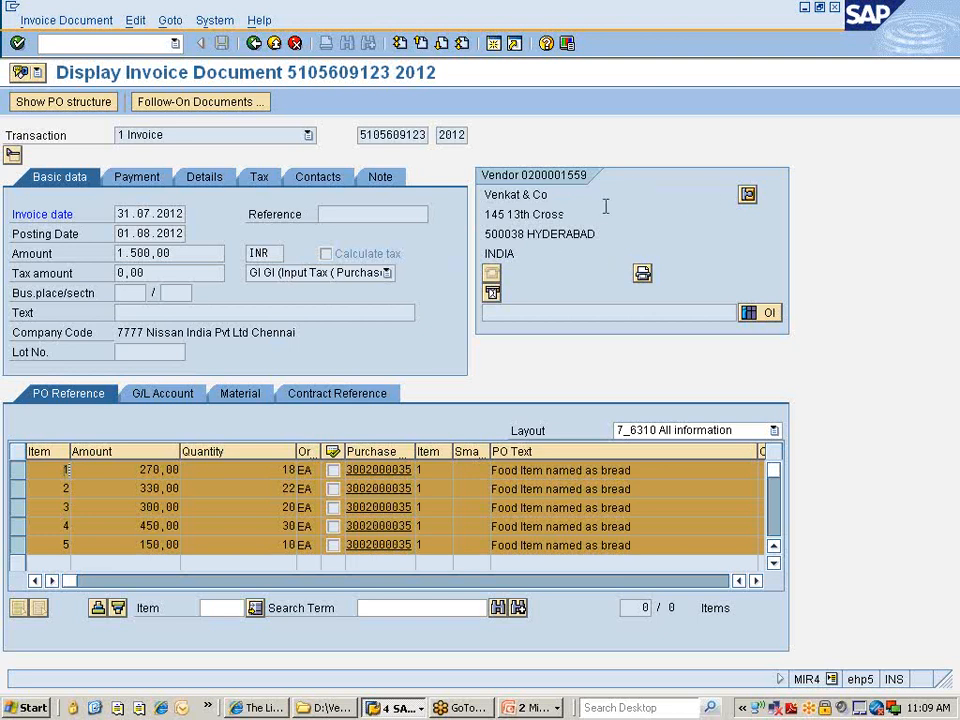
pyautogui.hotkey('alt', 'Tab')
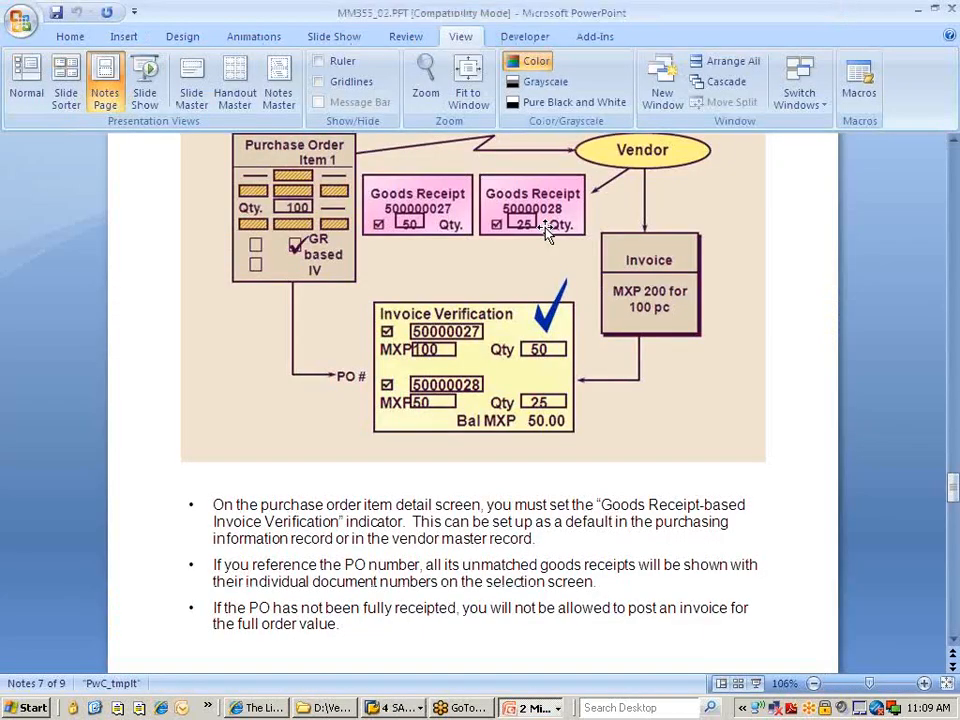
pyautogui.scroll(-3, 460, 450)
pyautogui.scroll(-6, 455, 440)
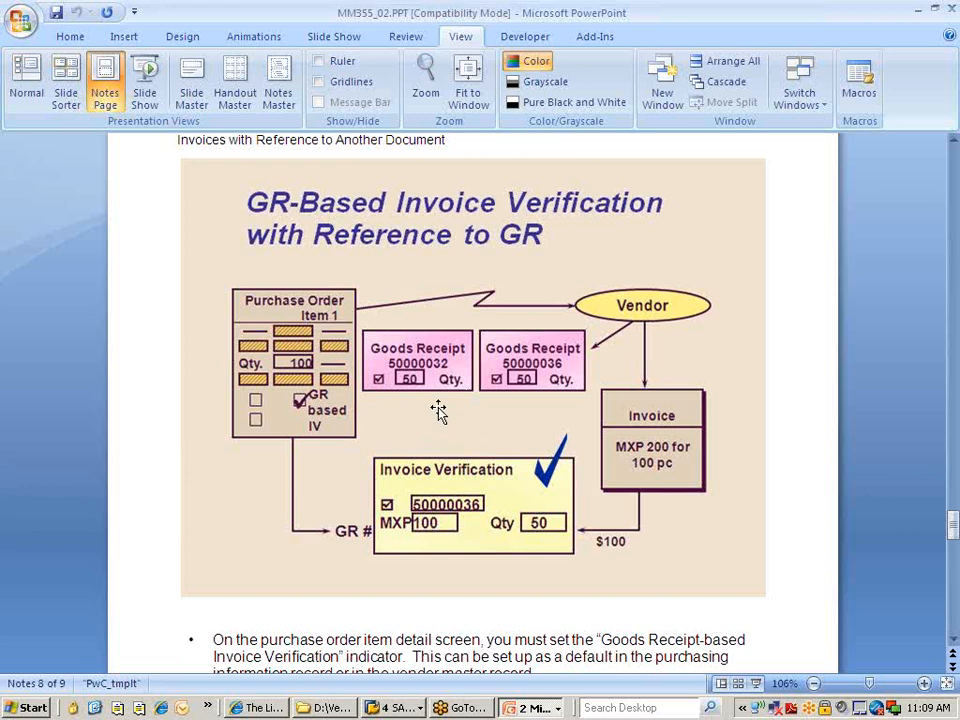
pyautogui.scroll(-1, 438, 410)
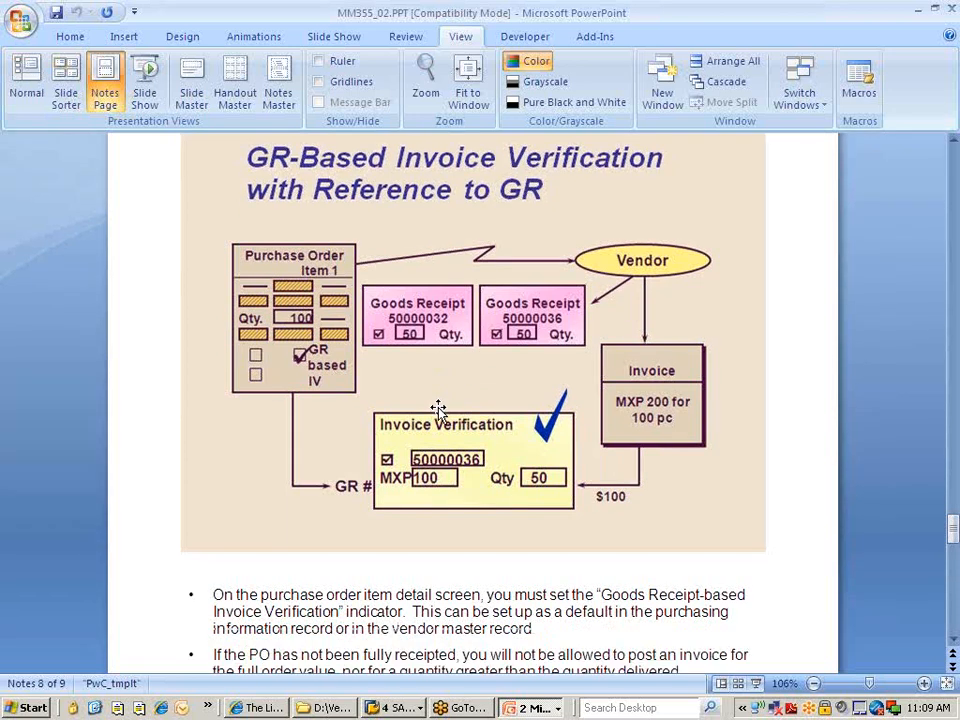
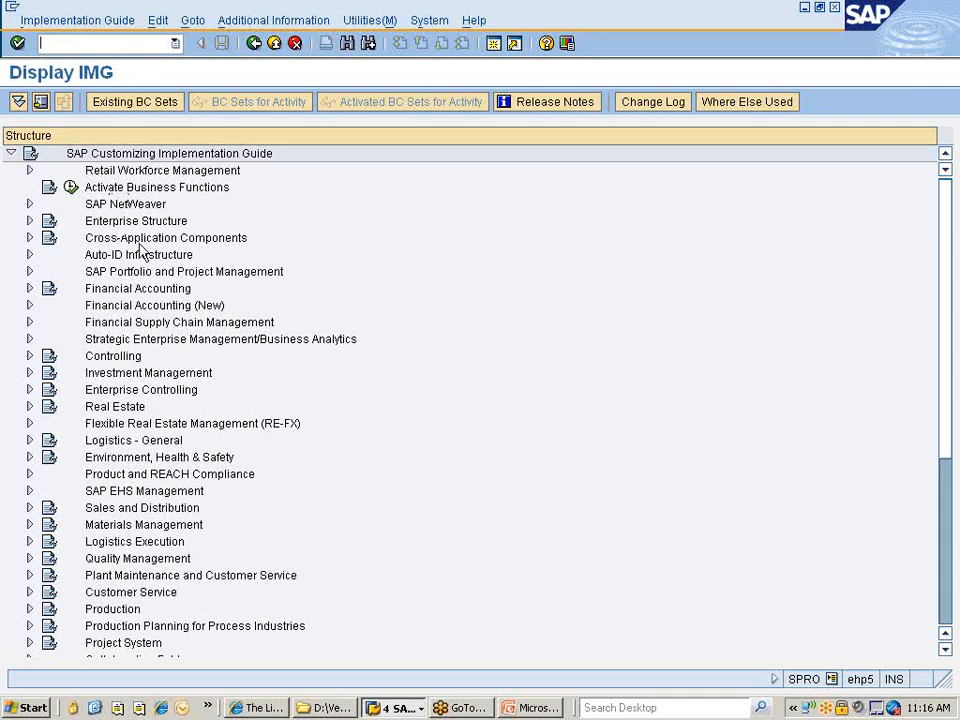
# Expand Materials Management and its Logistics Invoice Verification node in the SAP Customizing Implementation Guide.
pyautogui.click(135, 526)
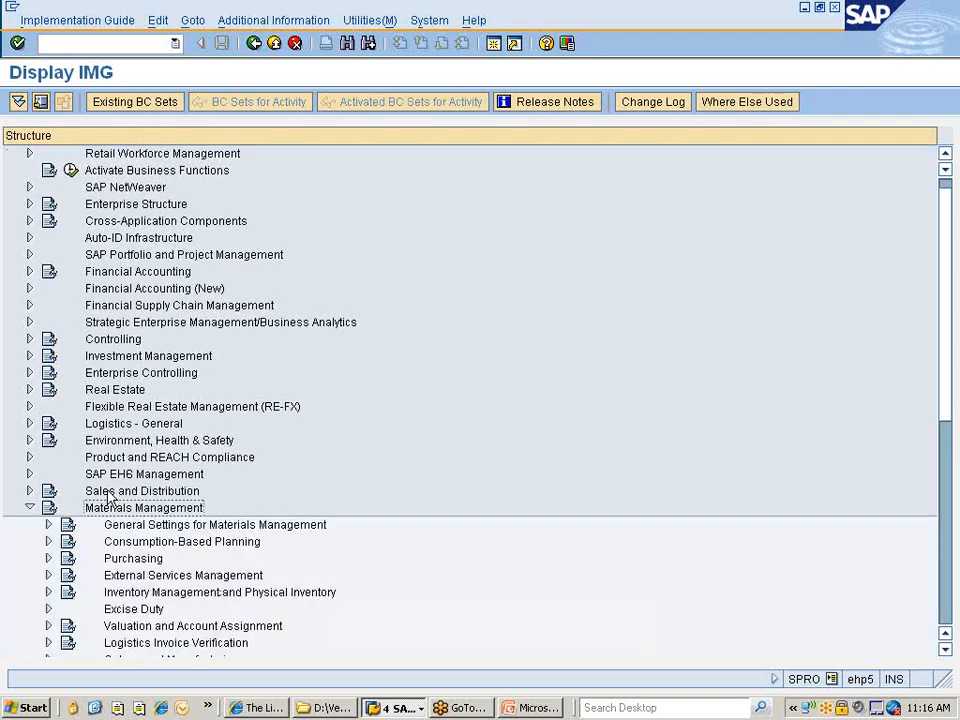
pyautogui.press('Down')
pyautogui.press('Down')
pyautogui.press('Down')
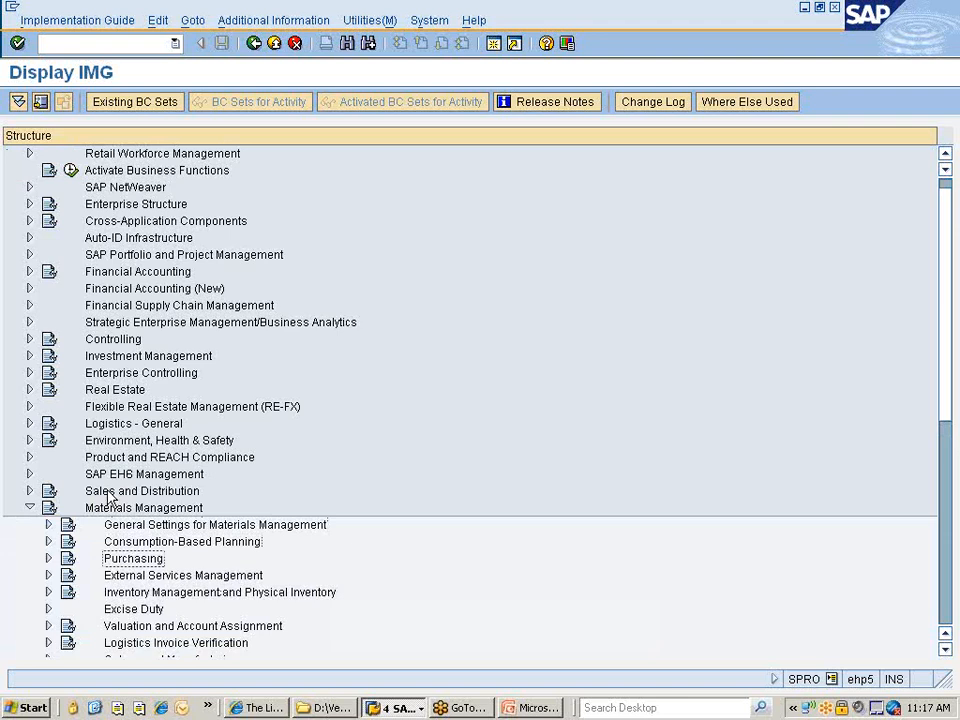
pyautogui.press('Down')
pyautogui.press('Down')
pyautogui.press('Down')
pyautogui.press('Down')
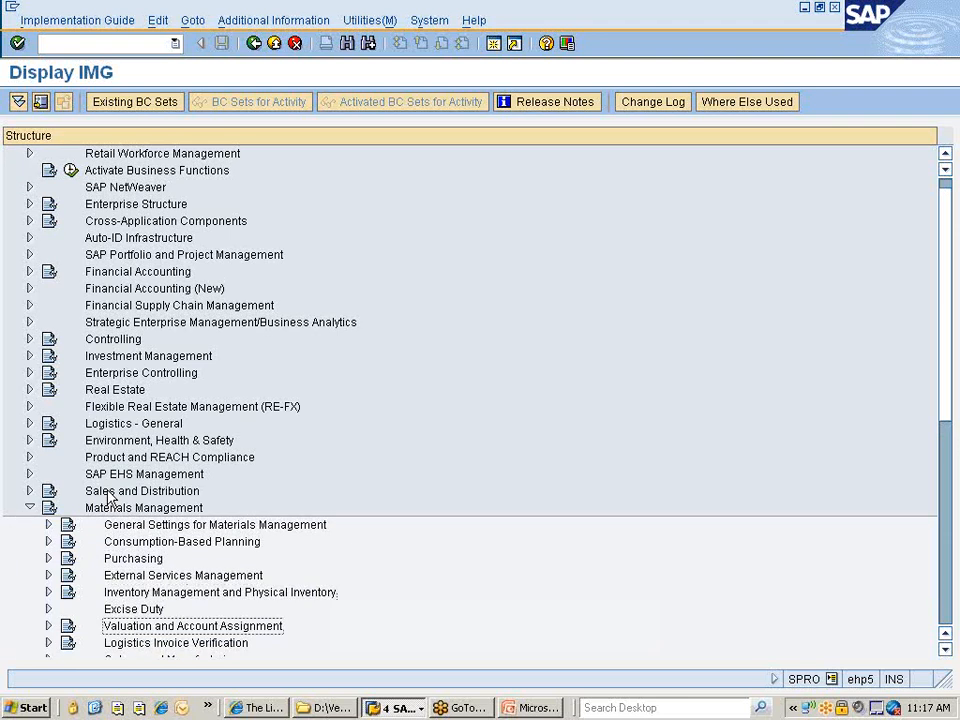
pyautogui.press('Down')
pyautogui.press('Right')
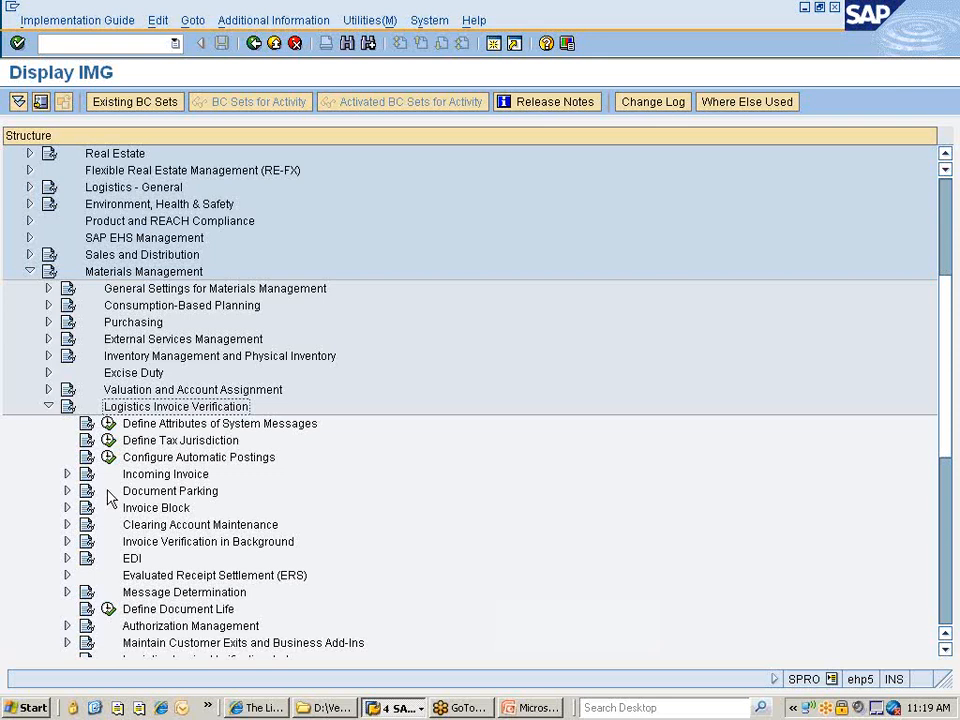
# Look through the customizing activities under Logistics Invoice Verification, from Define Attributes of System Messages to Logistics Invoice Verification: Index.
pyautogui.press('Down')
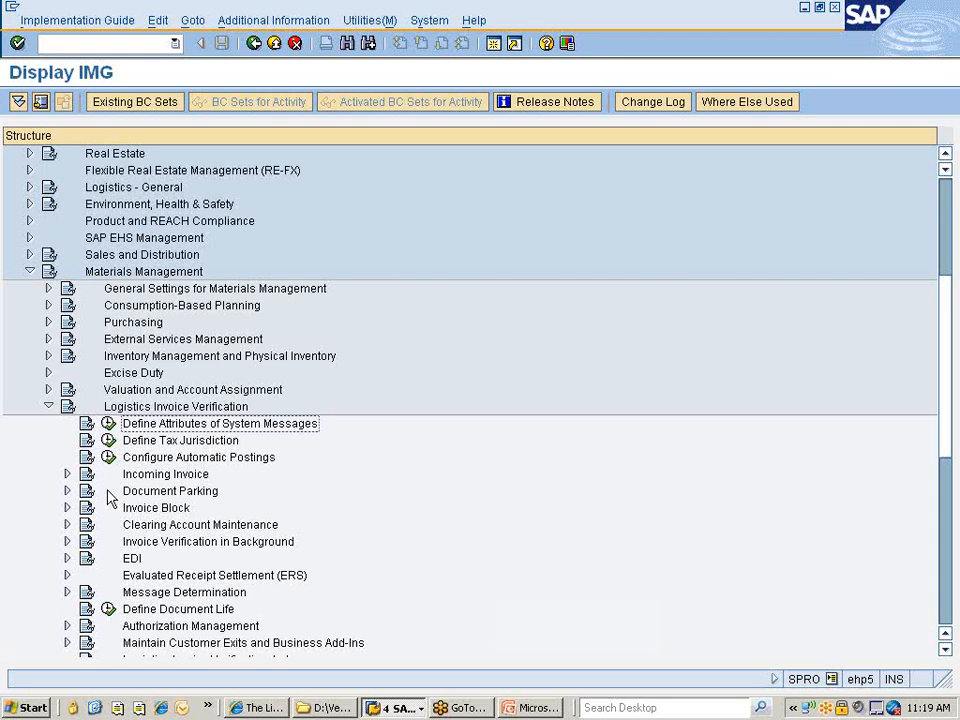
pyautogui.scroll(-1, 183, 452)
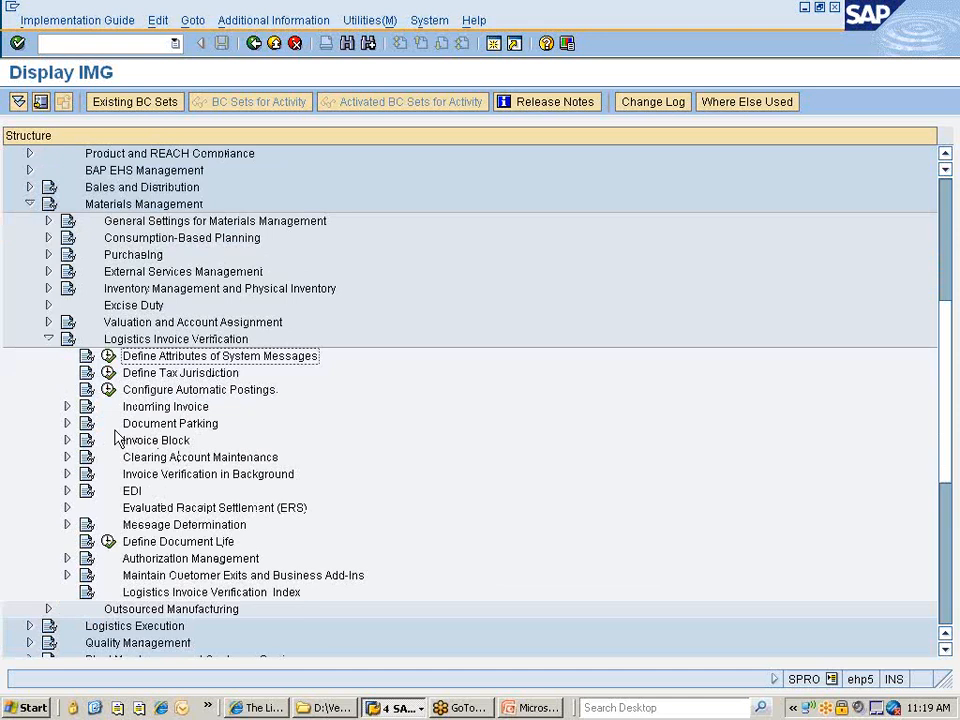
pyautogui.click(155, 376)
pyautogui.click(148, 391)
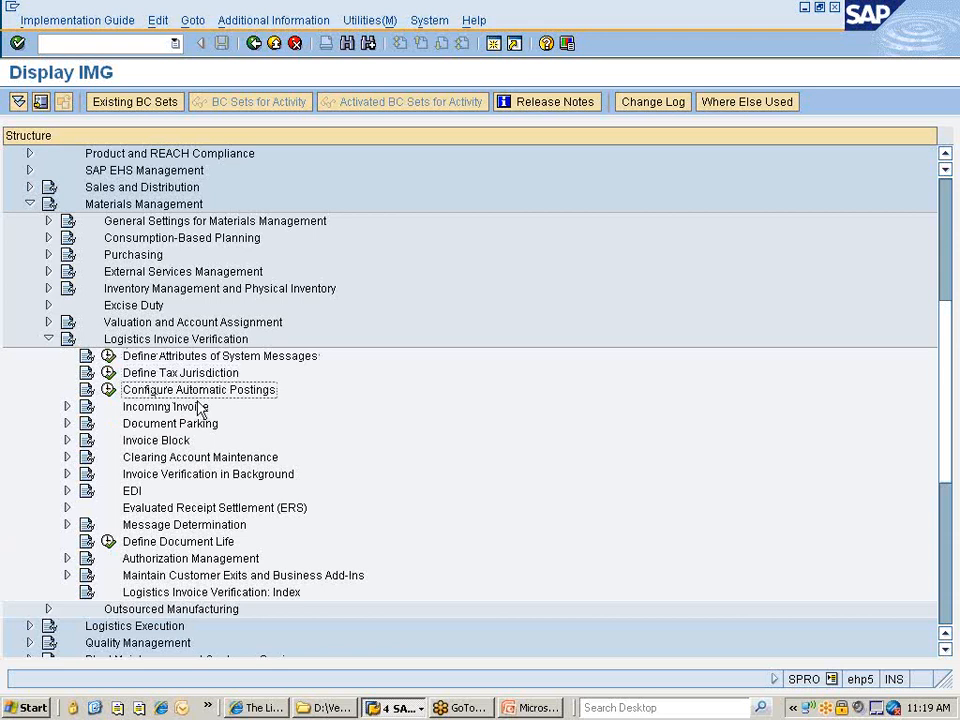
pyautogui.press('Down')
pyautogui.press('Down')
pyautogui.press('Down')
pyautogui.press('Down')
pyautogui.press('Down')
pyautogui.press('Down')
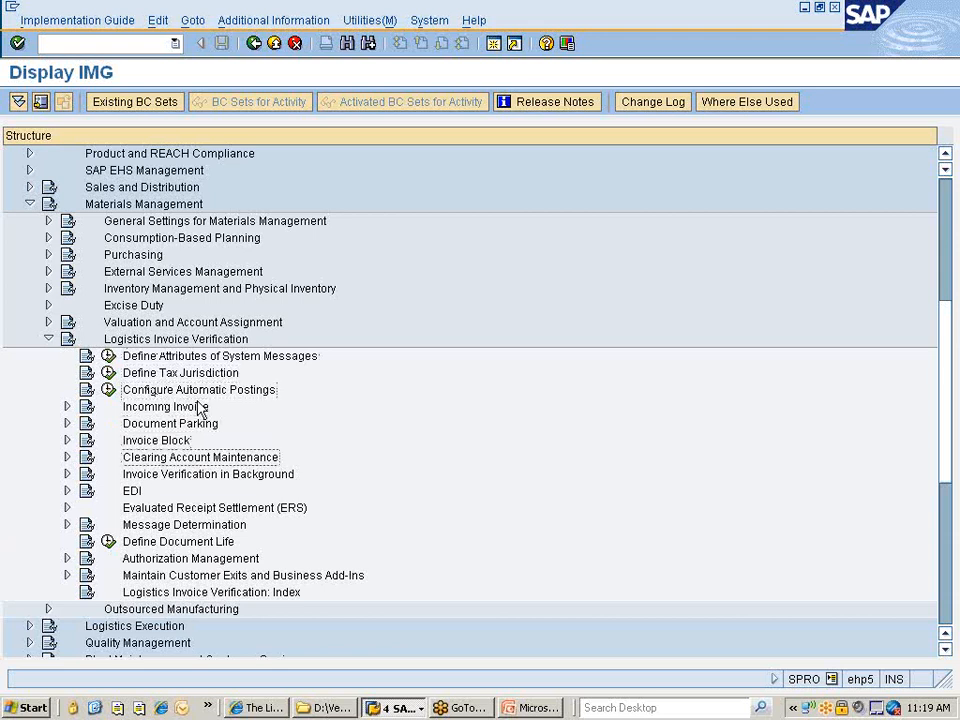
pyautogui.press('Down')
pyautogui.press('Down')
pyautogui.press('Down')
pyautogui.press('Down')
pyautogui.press('Down')
pyautogui.press('Down')
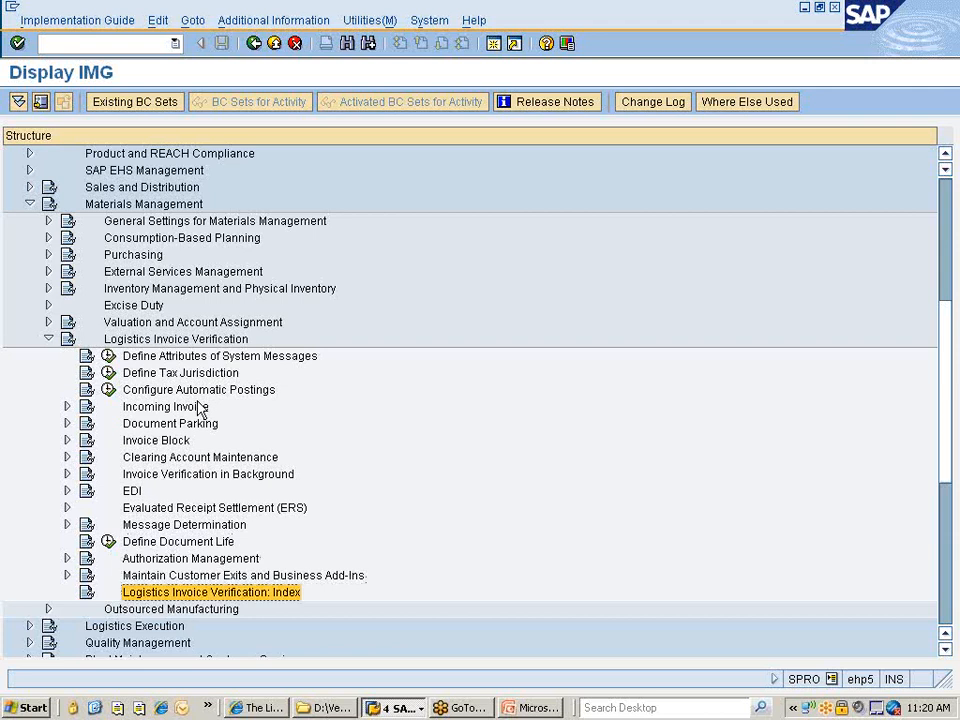
pyautogui.press('Up')
pyautogui.press('Up')
pyautogui.press('Up')
pyautogui.press('Up')
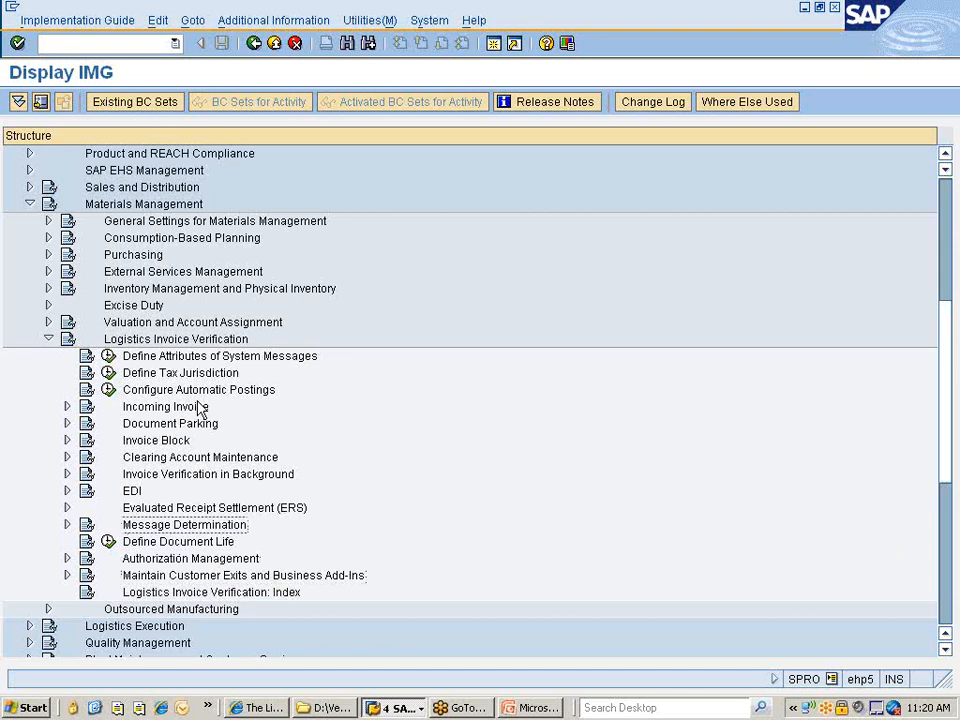
pyautogui.press('Up')
pyautogui.press('Up')
pyautogui.press('Up')
pyautogui.press('Up')
pyautogui.press('Up')
pyautogui.press('Up')
pyautogui.press('Up')
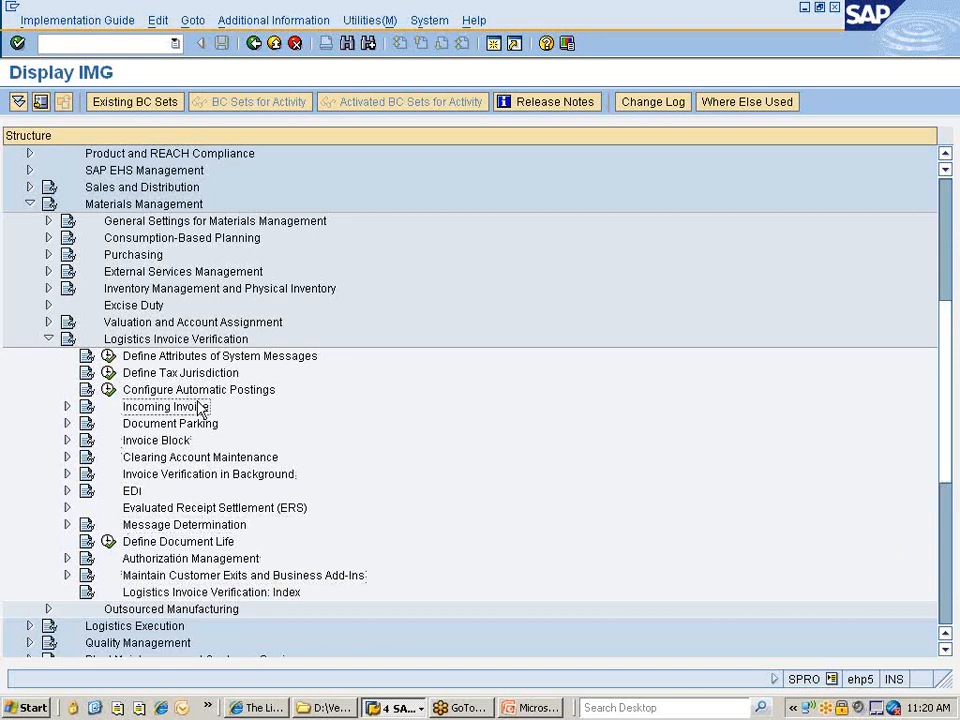
pyautogui.press('Up')
pyautogui.press('Up')
pyautogui.press('Up')
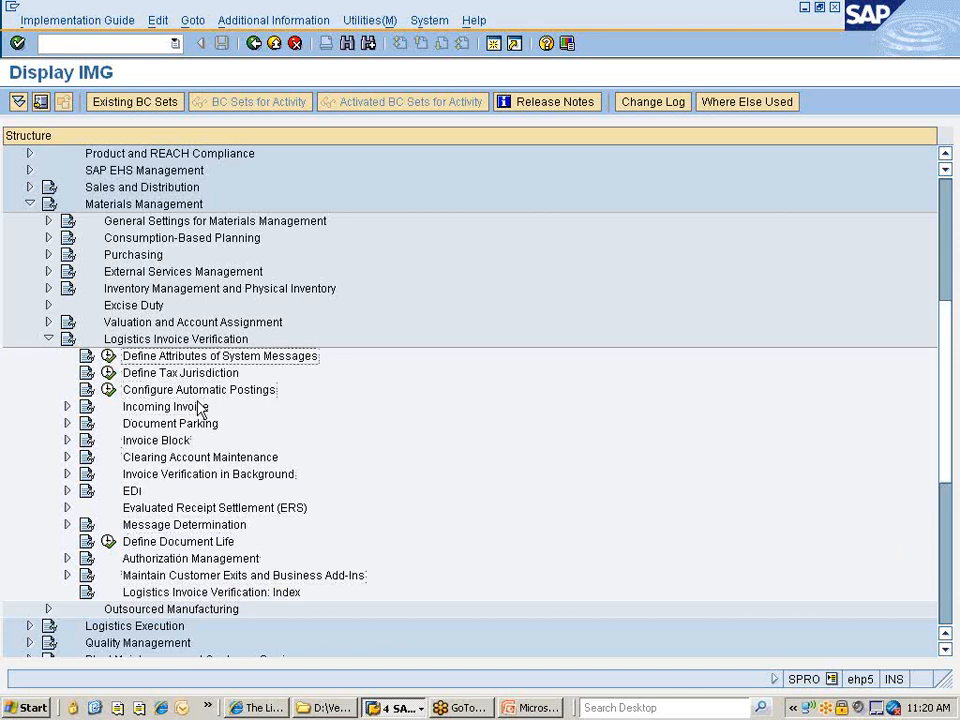
pyautogui.press('Down')
pyautogui.press('Down')
pyautogui.press('Down')
pyautogui.press('Down')
pyautogui.press('Down')
pyautogui.press('Down')
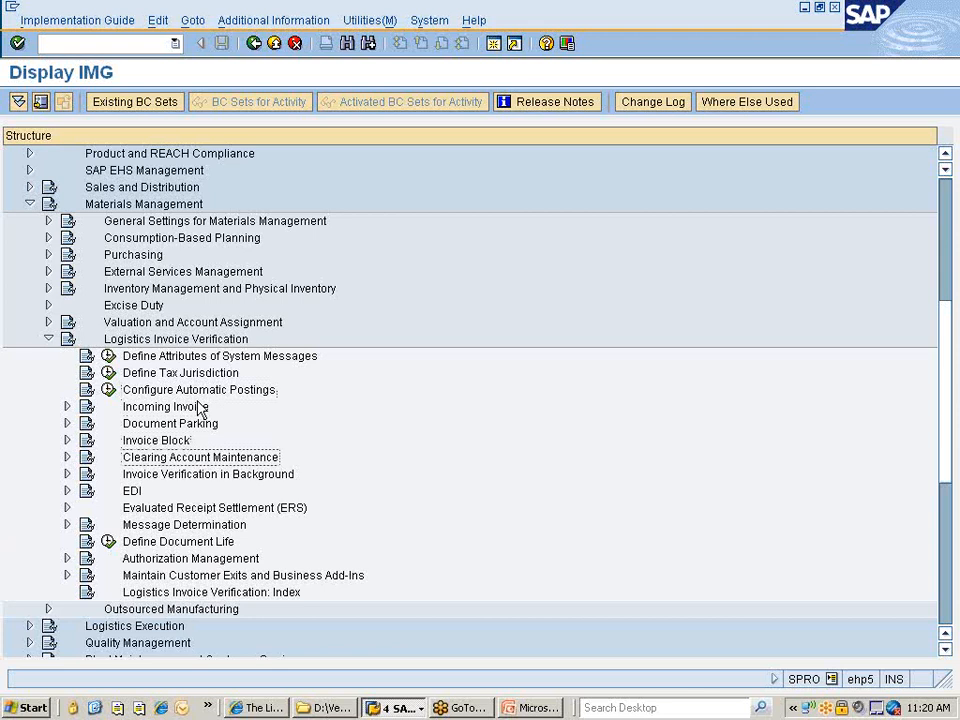
pyautogui.press('Down')
pyautogui.press('Down')
pyautogui.press('Down')
pyautogui.press('Down')
pyautogui.press('Down')
pyautogui.press('Down')
pyautogui.press('Down')
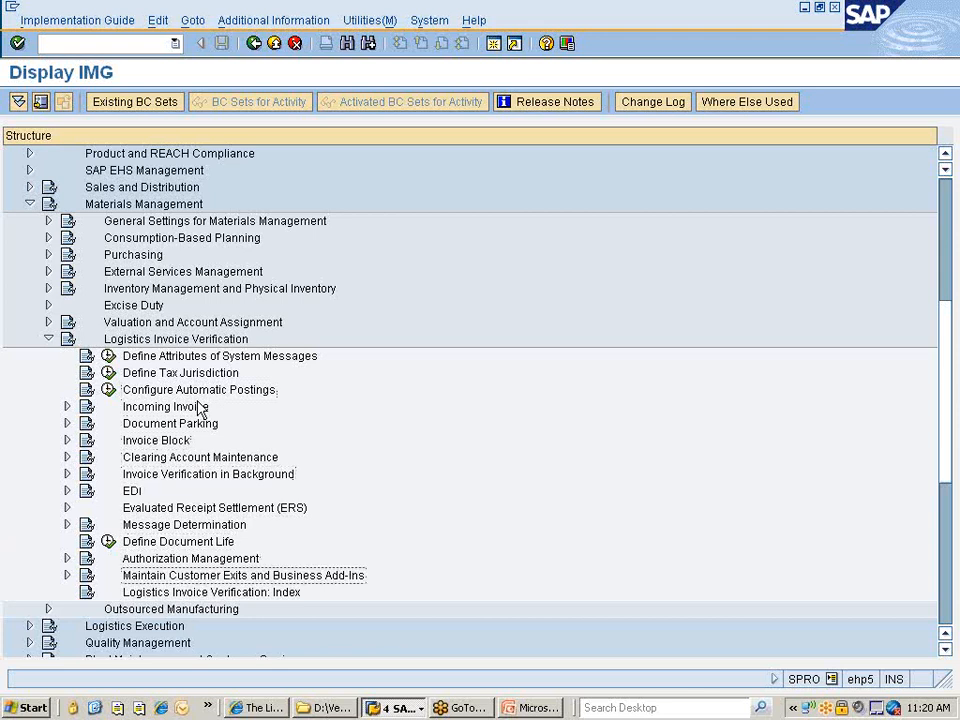
pyautogui.press('Up')
pyautogui.press('Up')
pyautogui.press('Up')
pyautogui.press('Up')
pyautogui.press('Up')
pyautogui.press('Up')
pyautogui.press('Up')
pyautogui.press('Up')
pyautogui.press('Up')
pyautogui.press('Up')
pyautogui.press('Up')
pyautogui.press('Up')
pyautogui.press('Up')
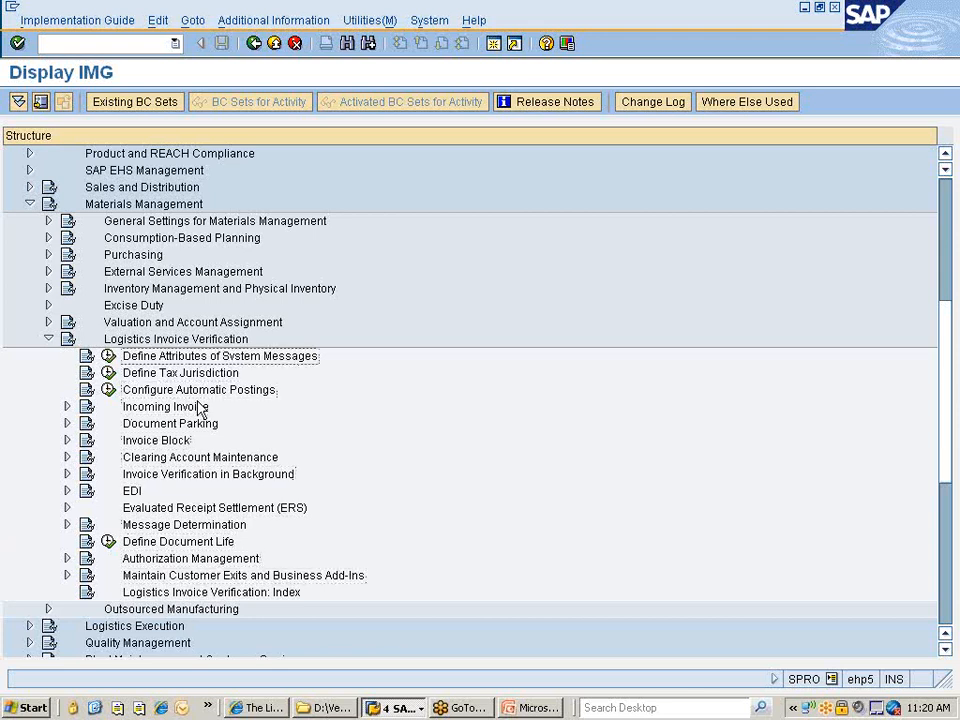
pyautogui.press('Up')
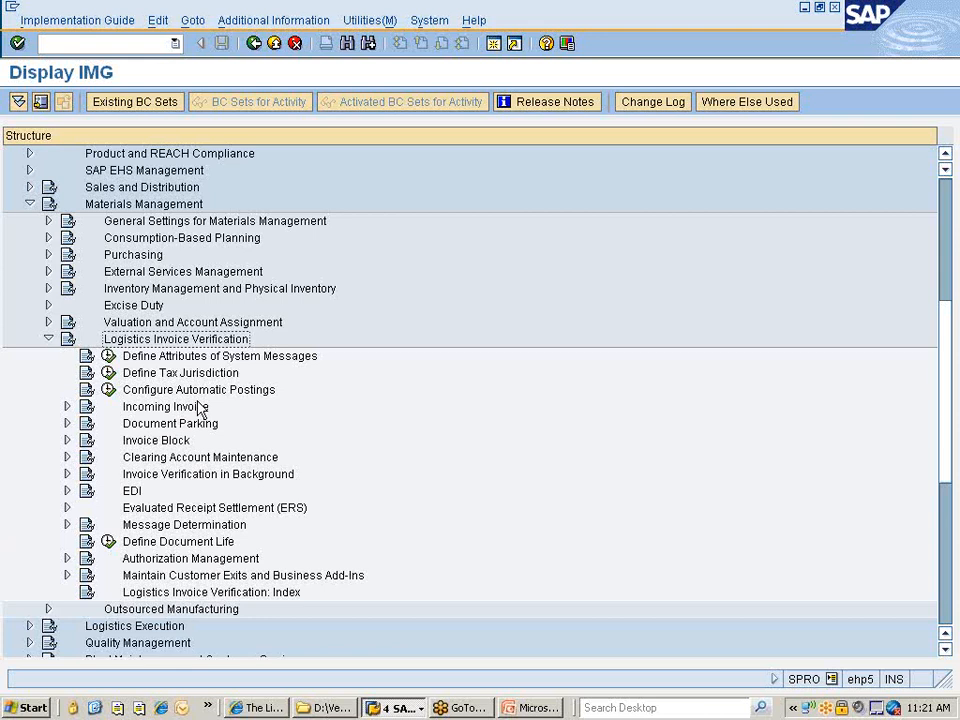
# Open the Define Attributes of System Messages activity under Logistics Invoice Verification.
pyautogui.press('Down')
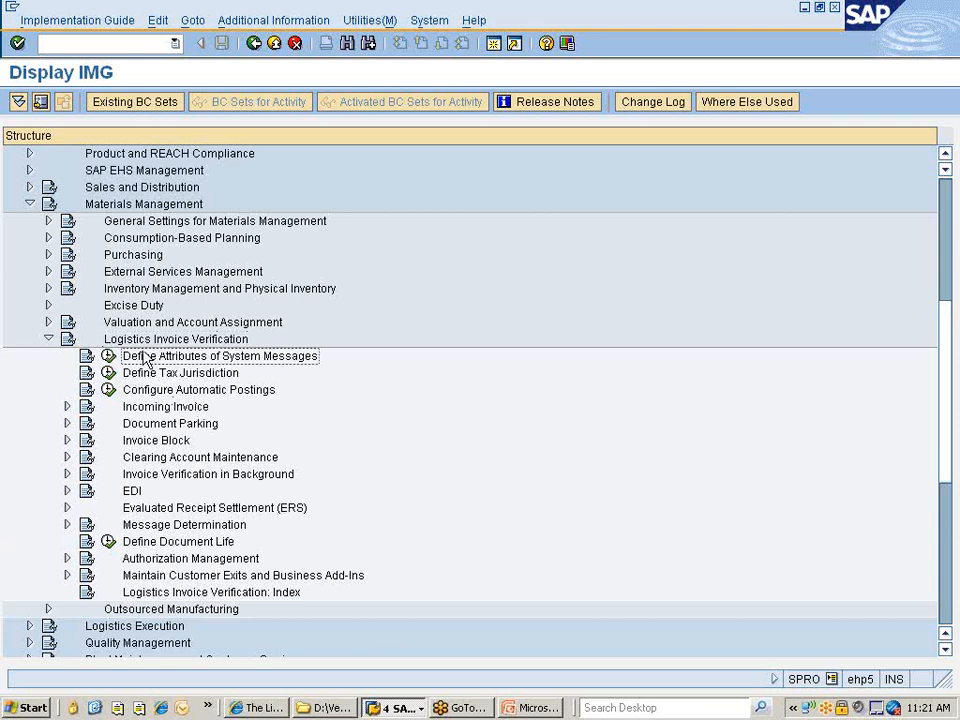
pyautogui.scroll(-2, 130, 360)
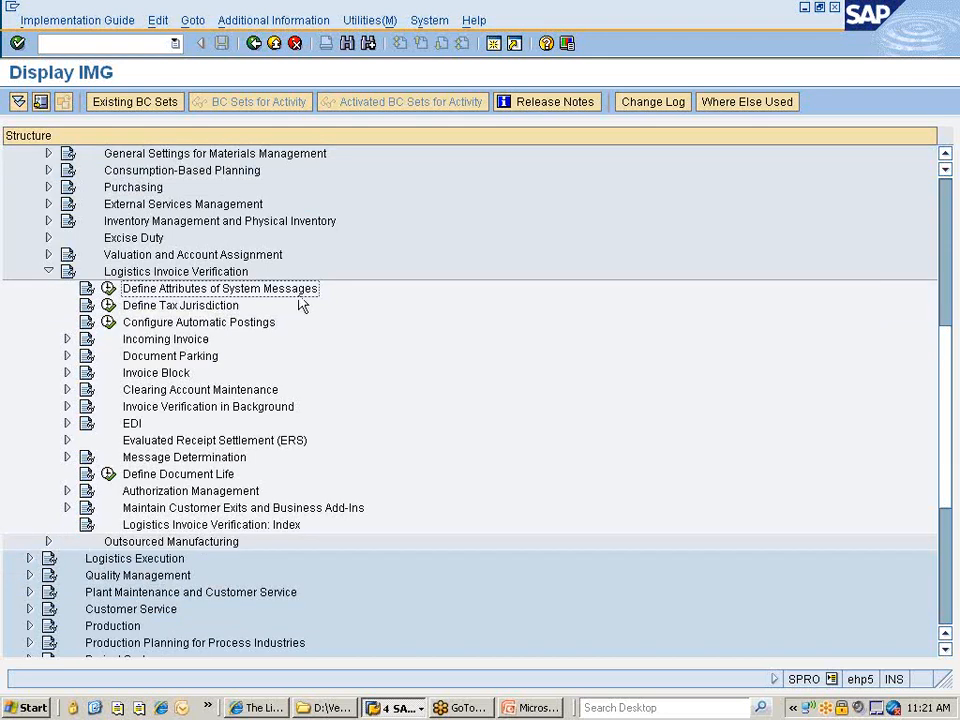
pyautogui.click(107, 289)
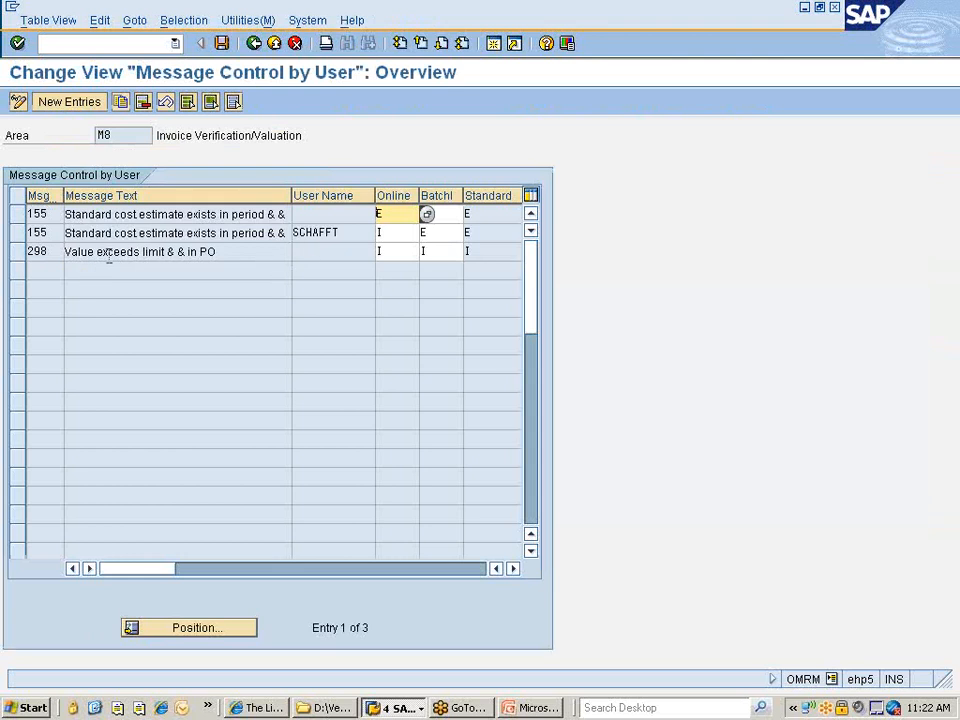
# Browse the available invoice verification message numbers from the first message 155 entry and close the list.
pyautogui.click(66, 214)
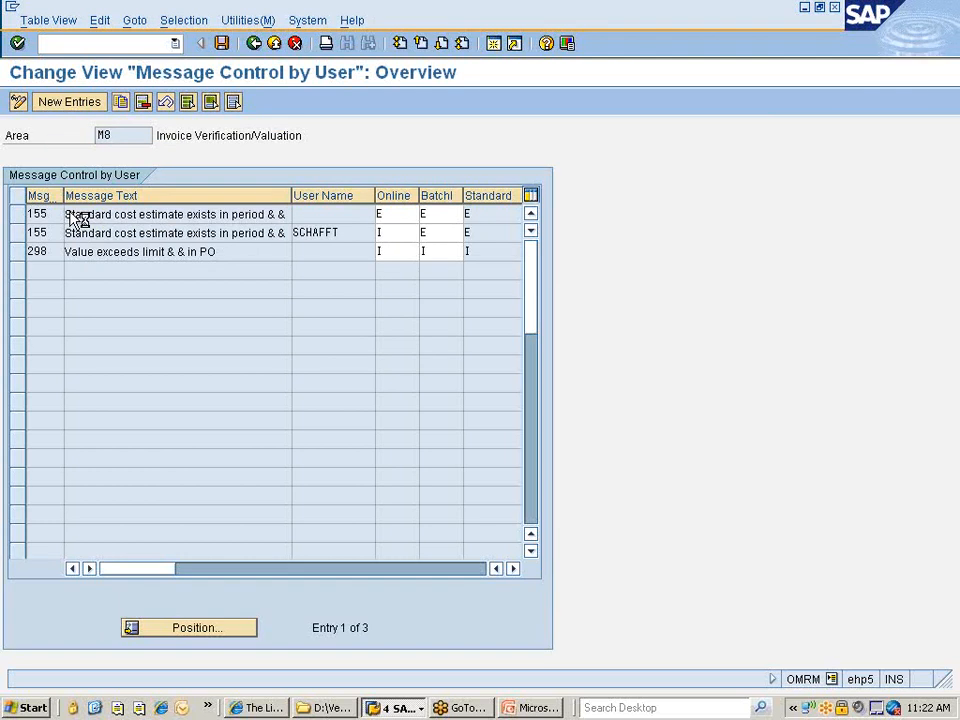
pyautogui.press('F4')
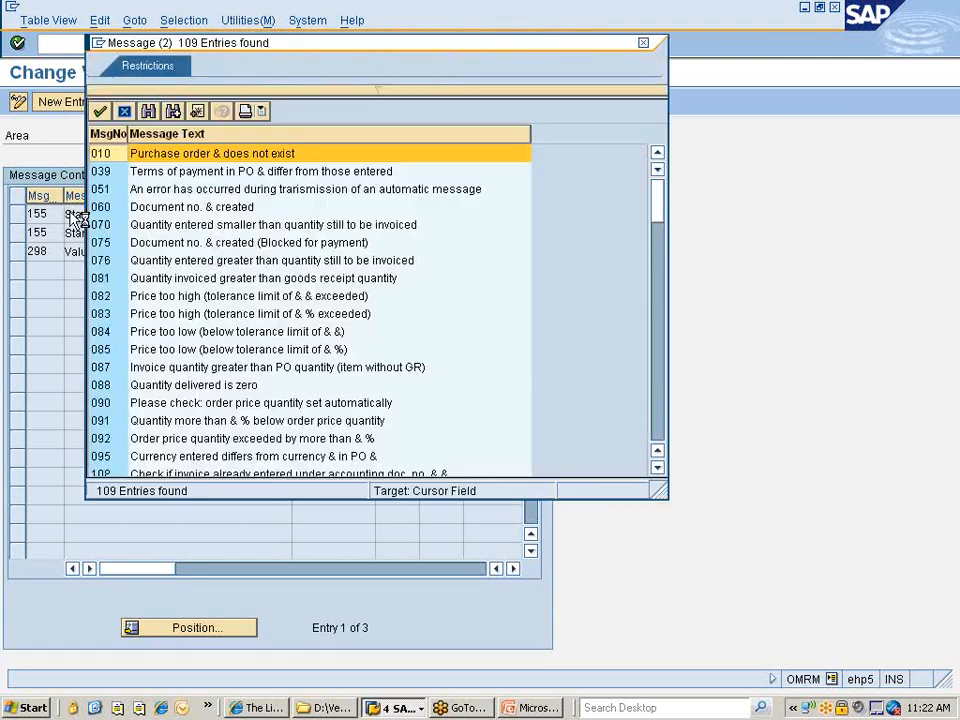
pyautogui.scroll(-15, 200, 250)
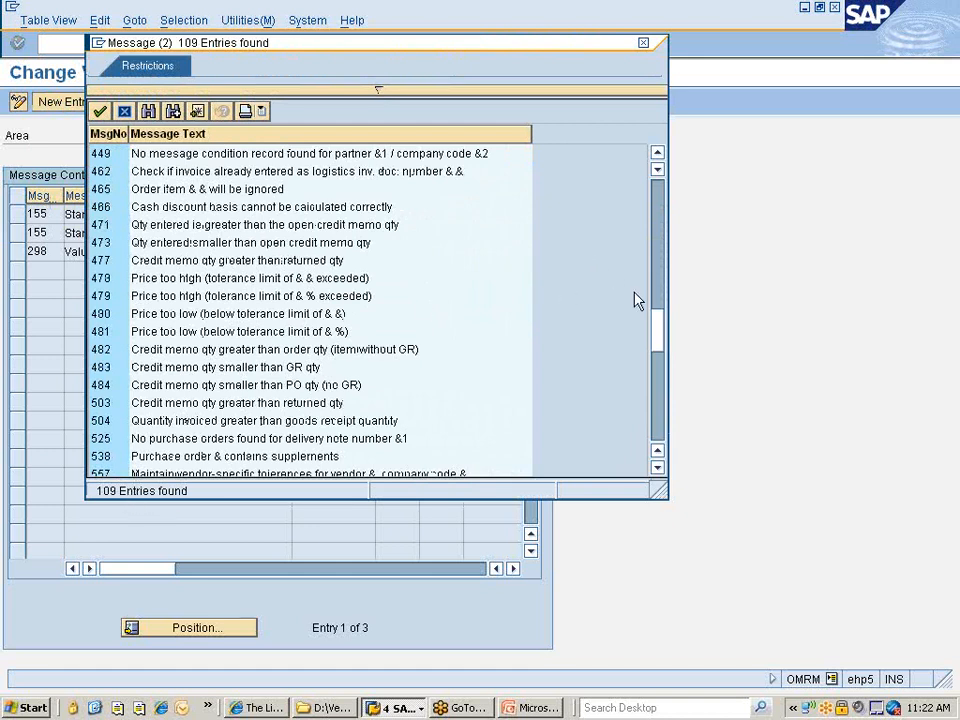
pyautogui.moveTo(664, 326); pyautogui.dragTo(685, 181)
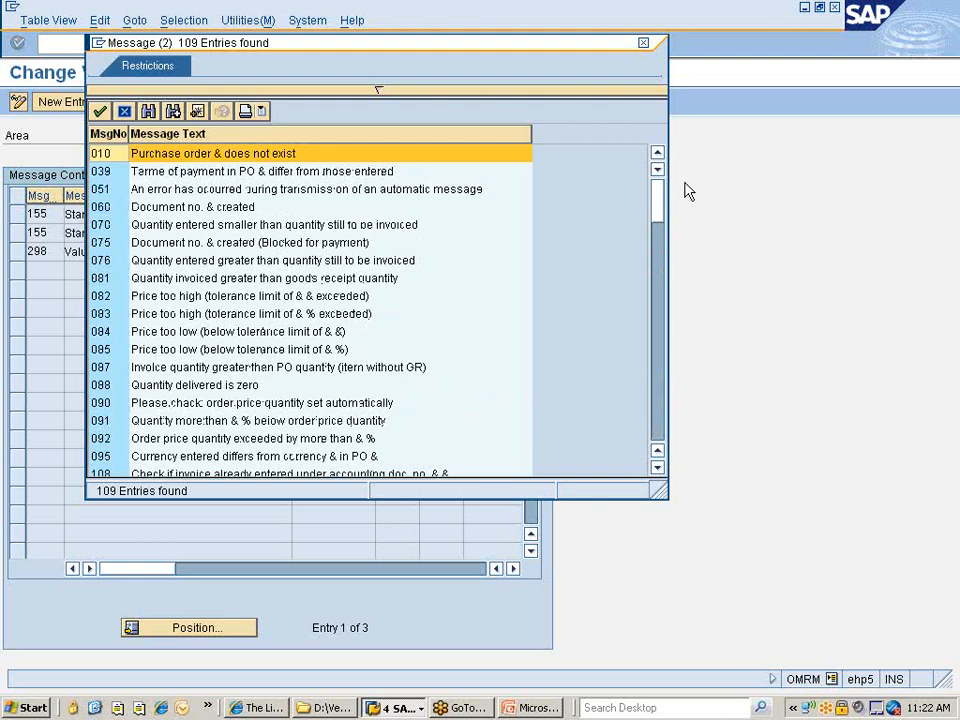
pyautogui.click(643, 44)
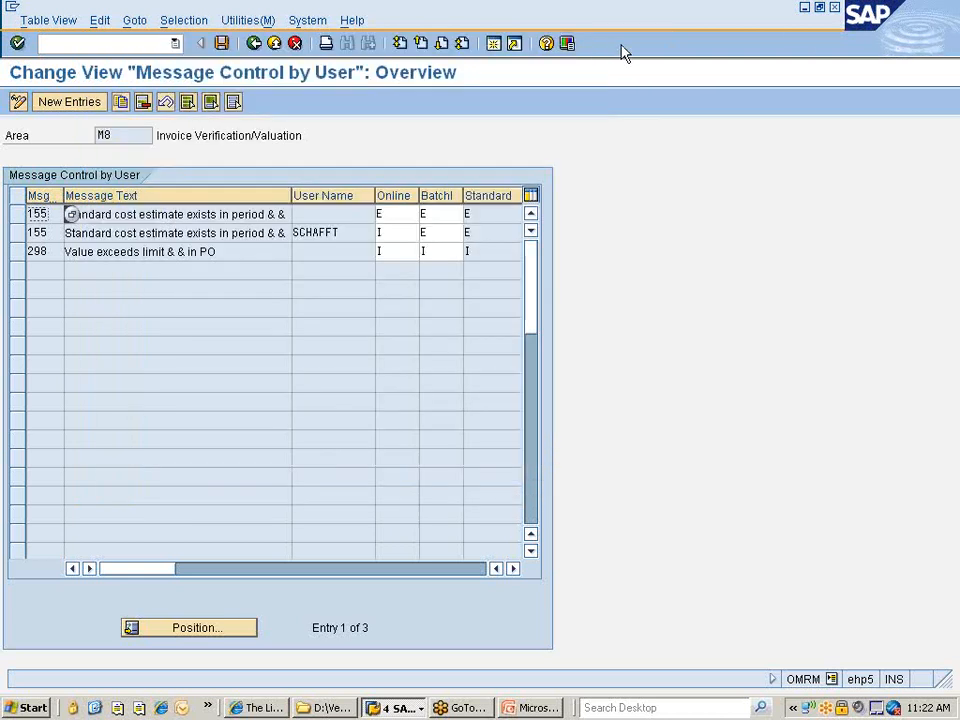
# Look through the selectable messages again from the message 298 entry and return to the implementation guide.
pyautogui.click(70, 233)
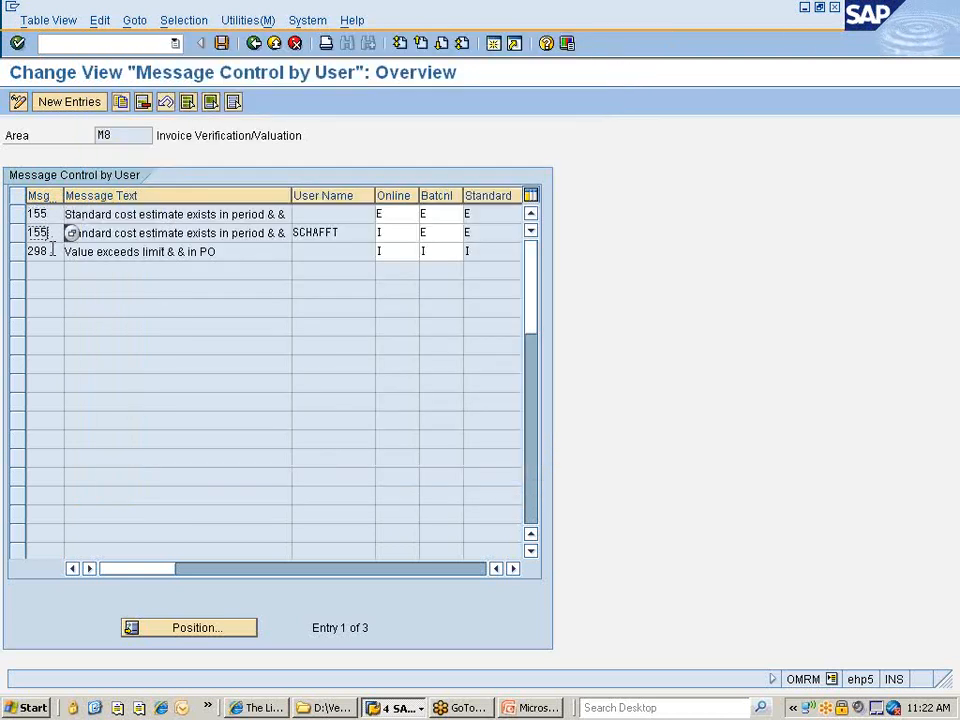
pyautogui.click(70, 253)
pyautogui.click(70, 254)
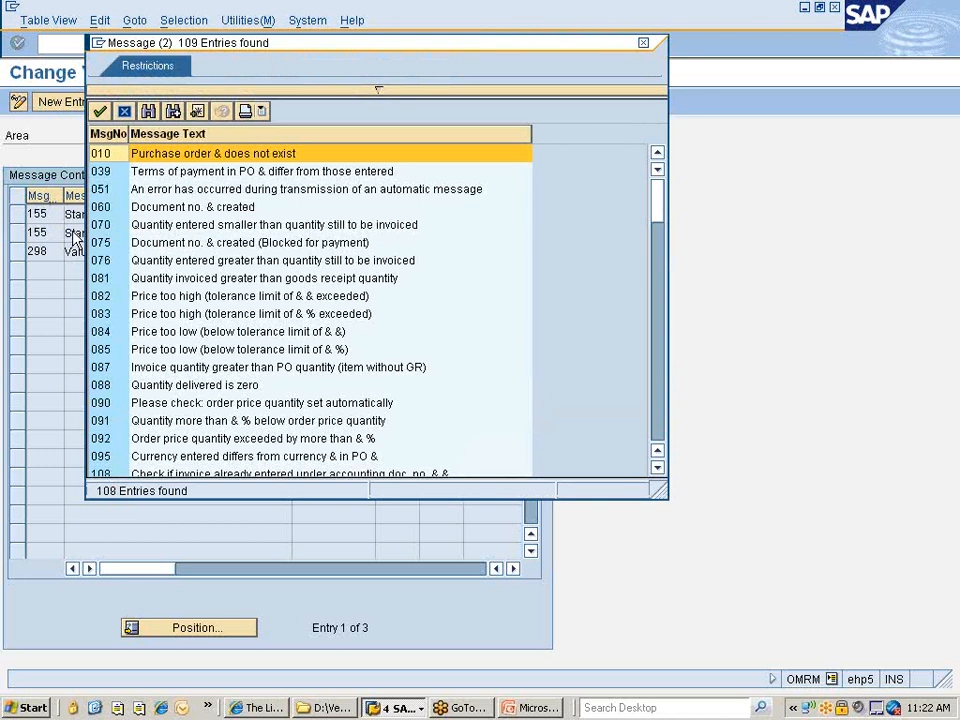
pyautogui.scroll(-4, 228, 318)
pyautogui.scroll(-2, 228, 314)
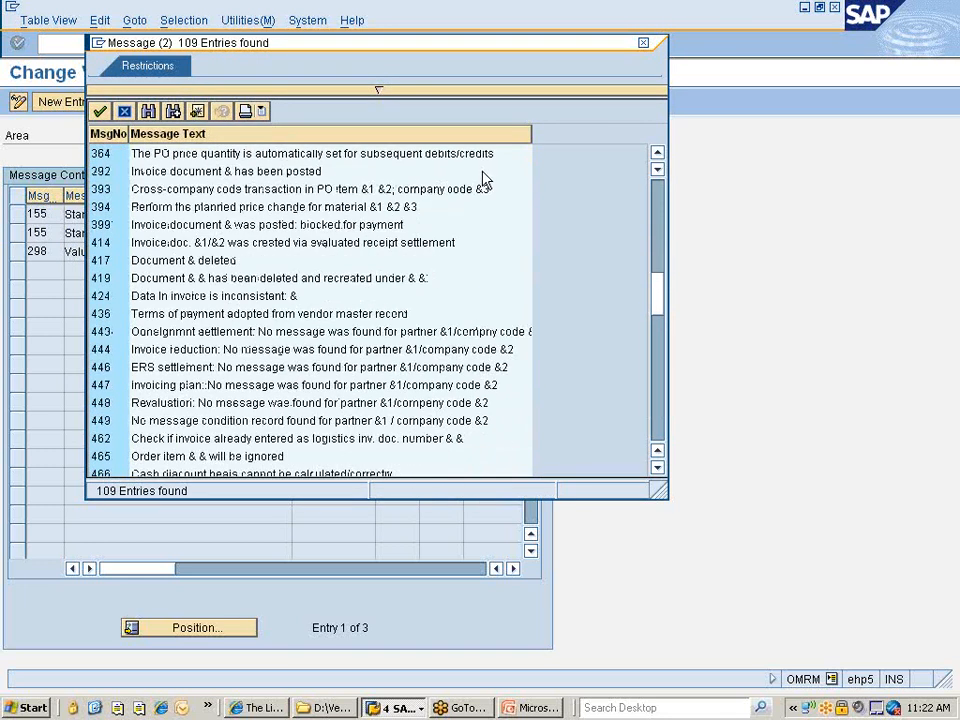
pyautogui.click(643, 43)
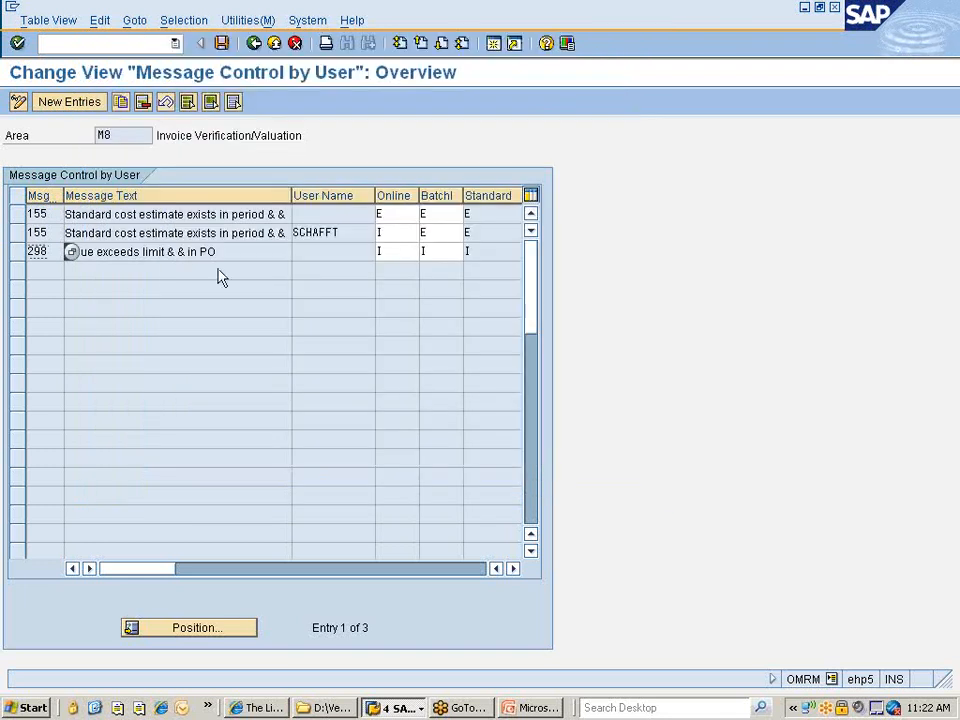
pyautogui.click(254, 43)
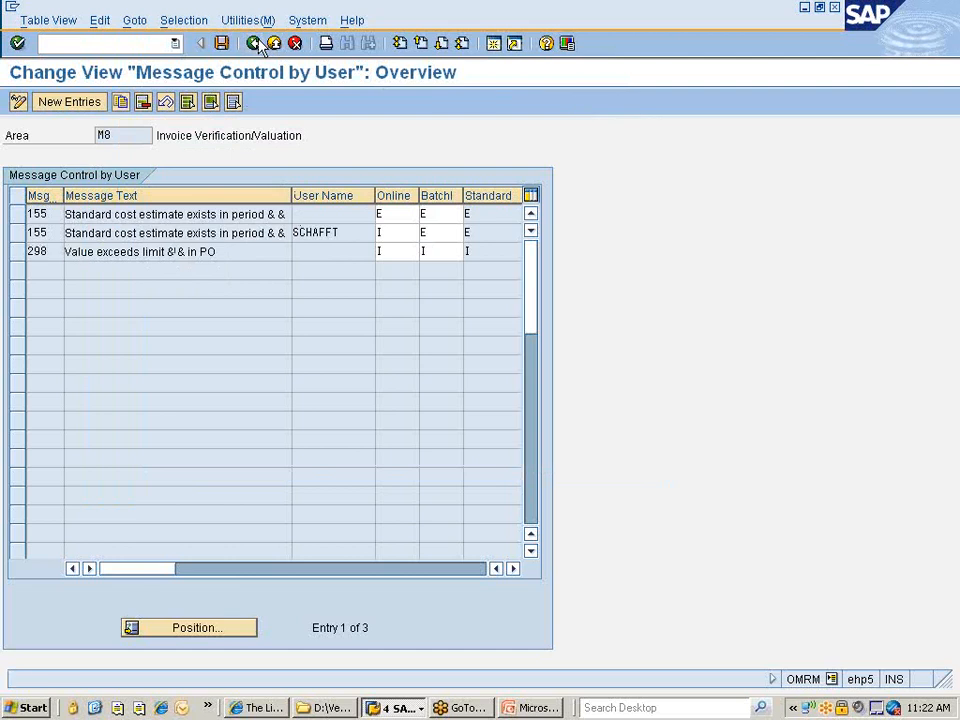
# Open the Define Tax Jurisdiction activity and position the plant overview on plant 777C.
pyautogui.click(147, 308)
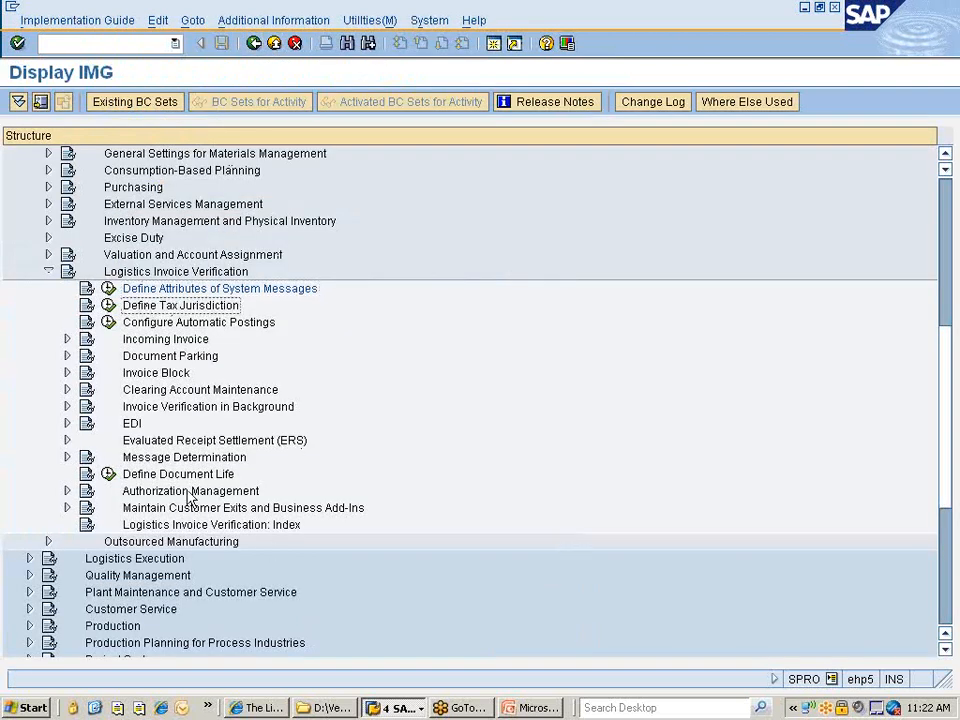
pyautogui.click(109, 306)
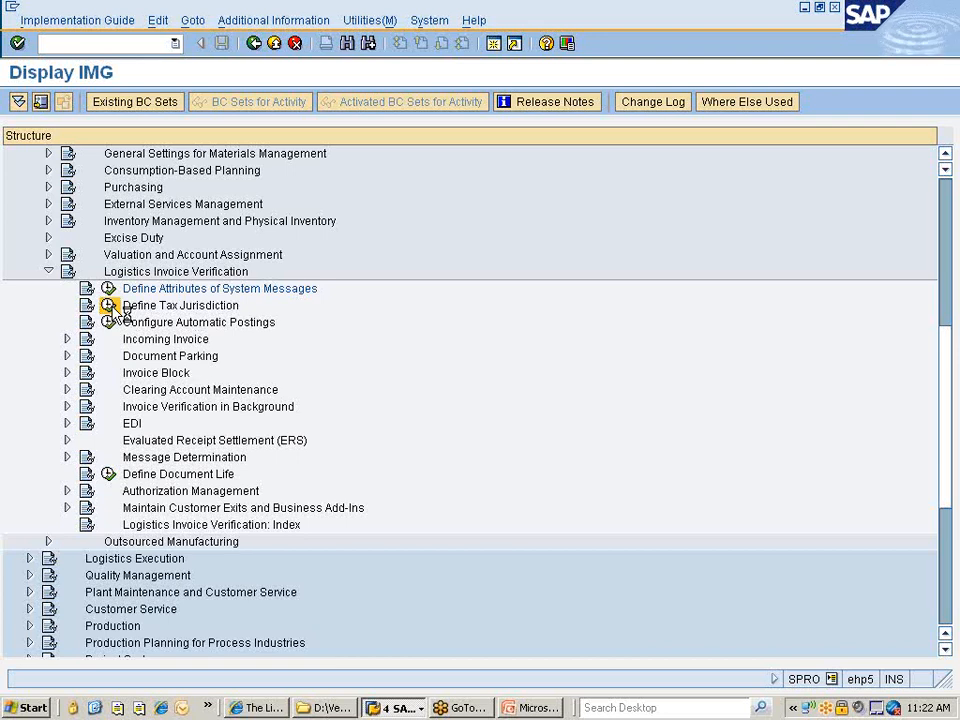
pyautogui.click(110, 306)
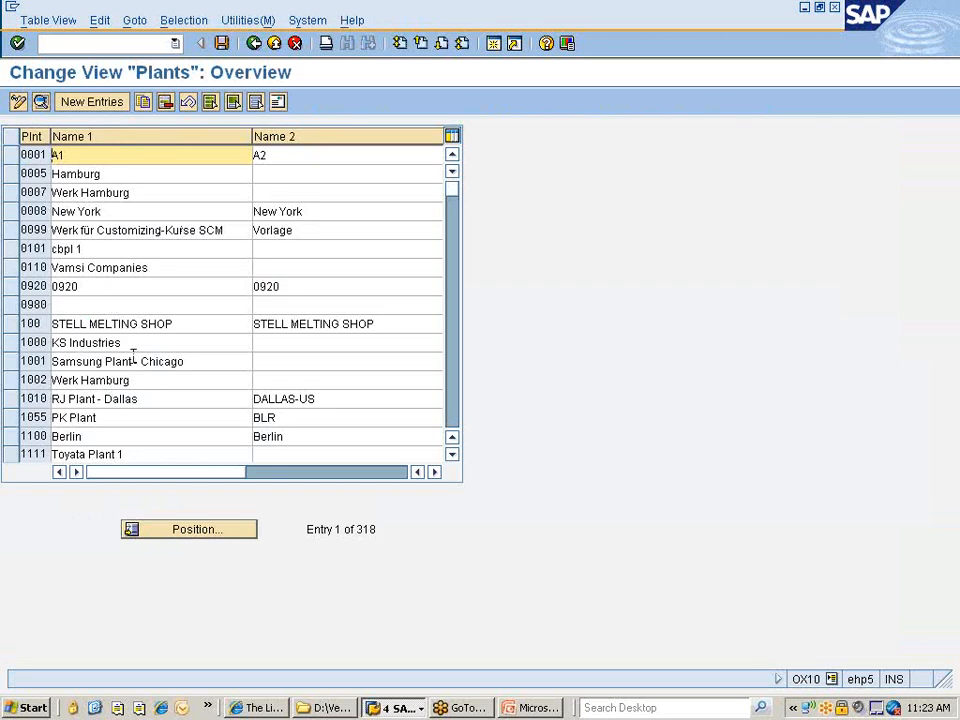
pyautogui.click(192, 528)
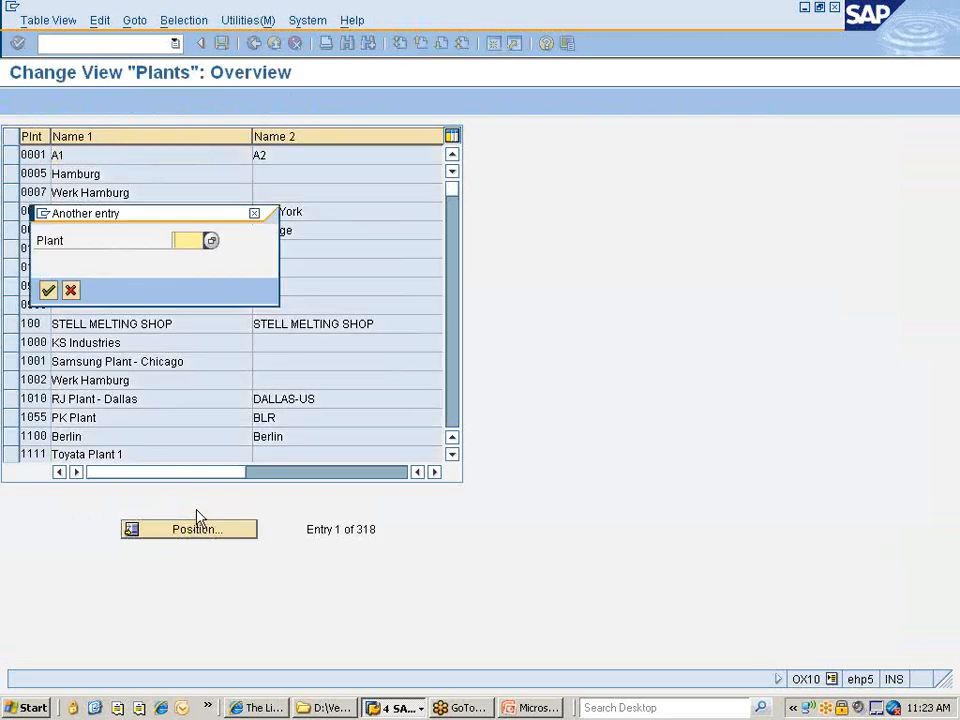
pyautogui.write('777')
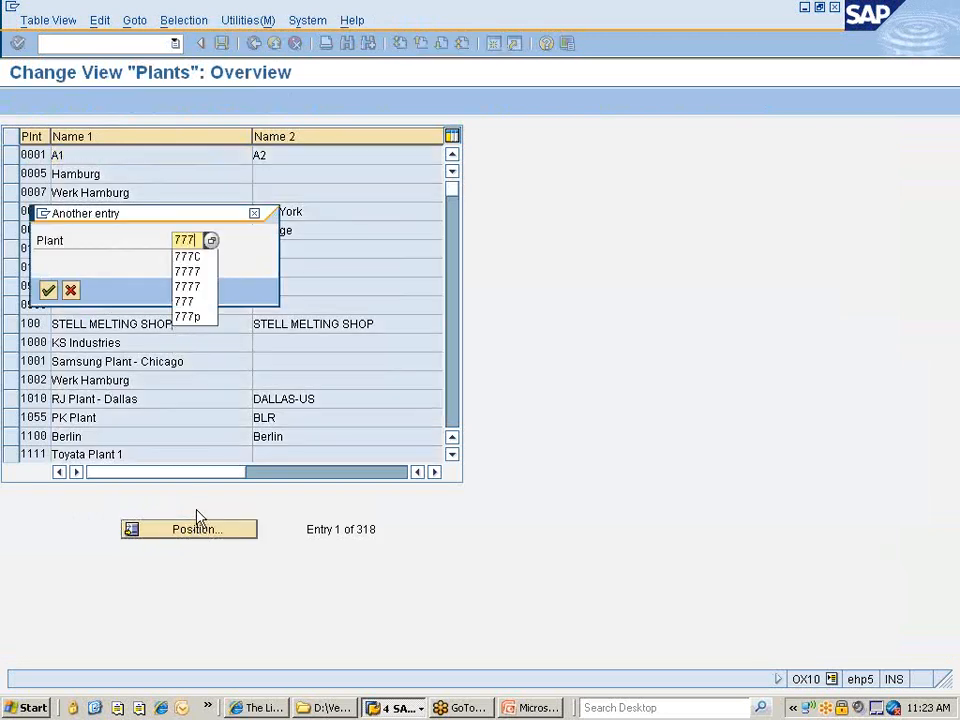
pyautogui.write('c')
pyautogui.press('Return')
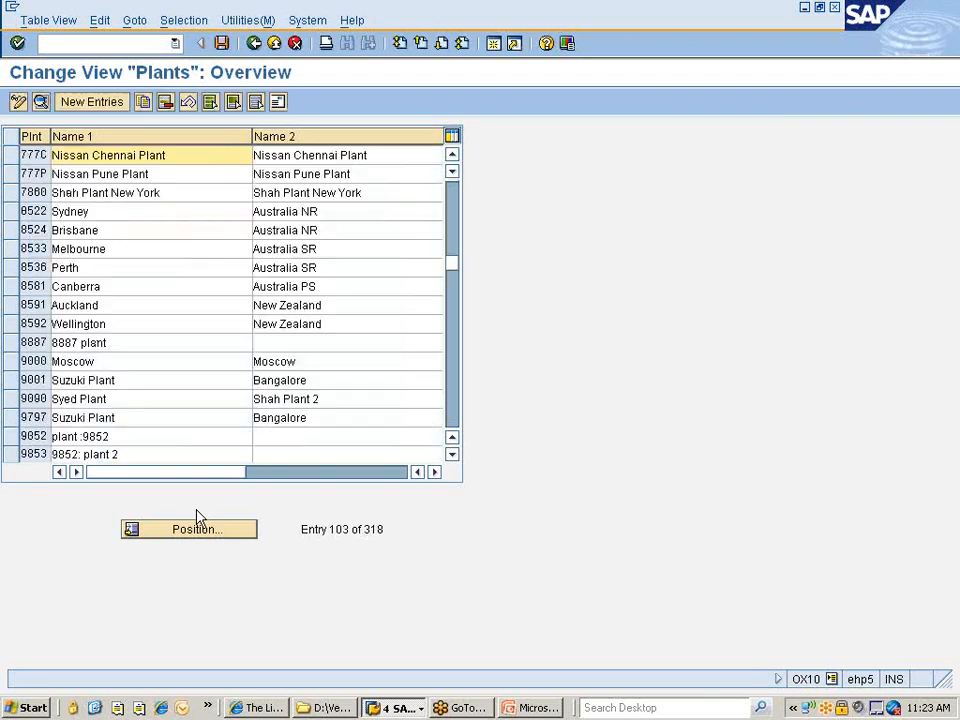
# Check the Tax Jurisdiction field in the details of plant 777C and return to the implementation guide.
pyautogui.click(10, 155)
pyautogui.click(40, 102)
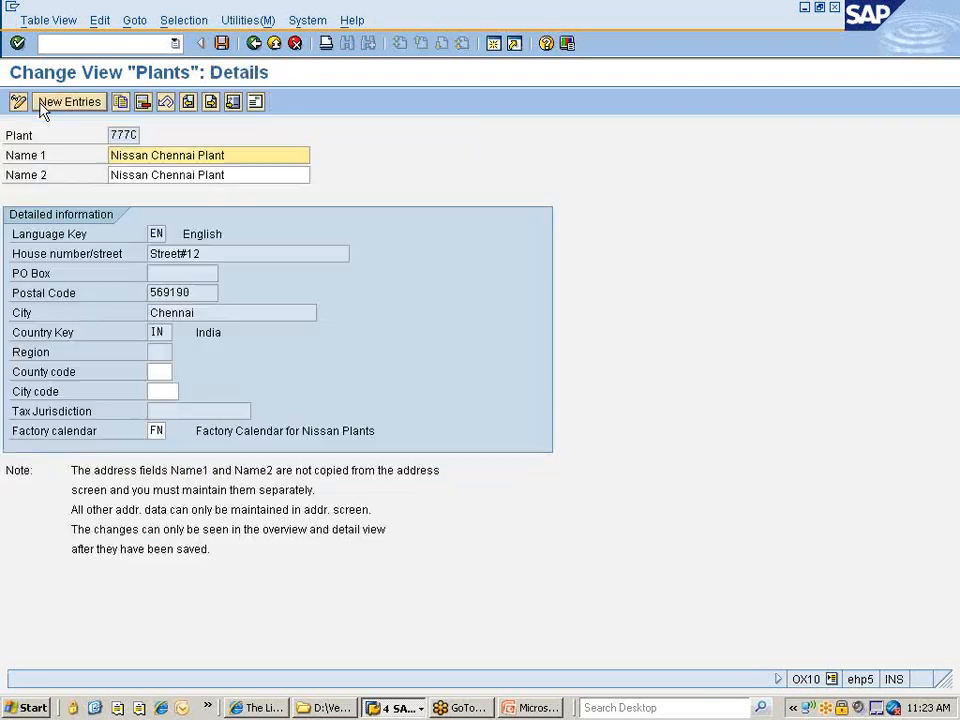
pyautogui.click(187, 412)
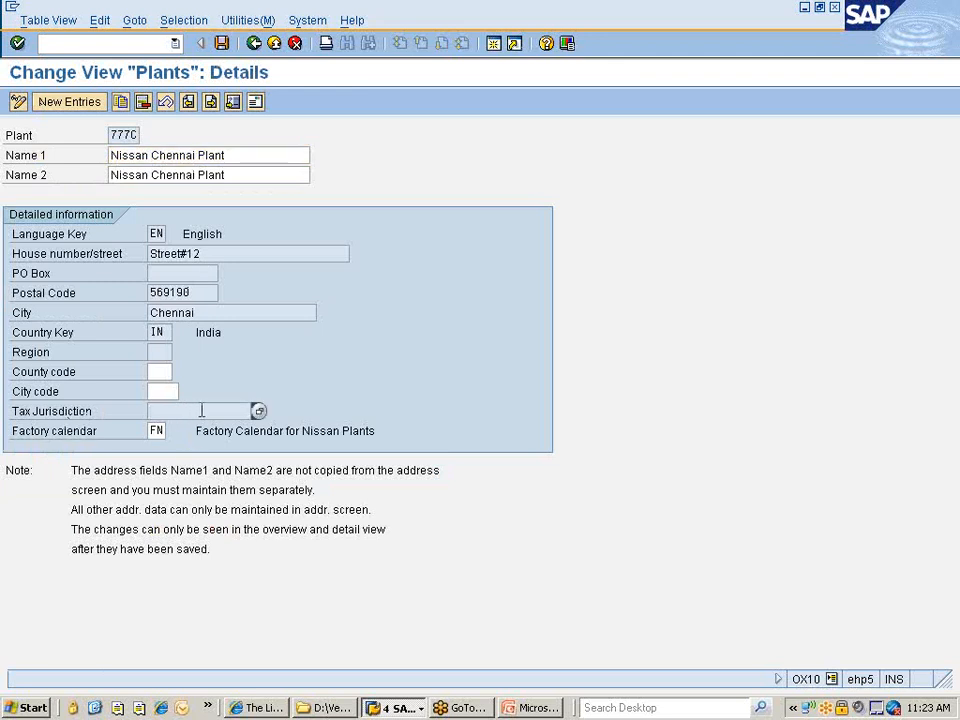
pyautogui.click(254, 44)
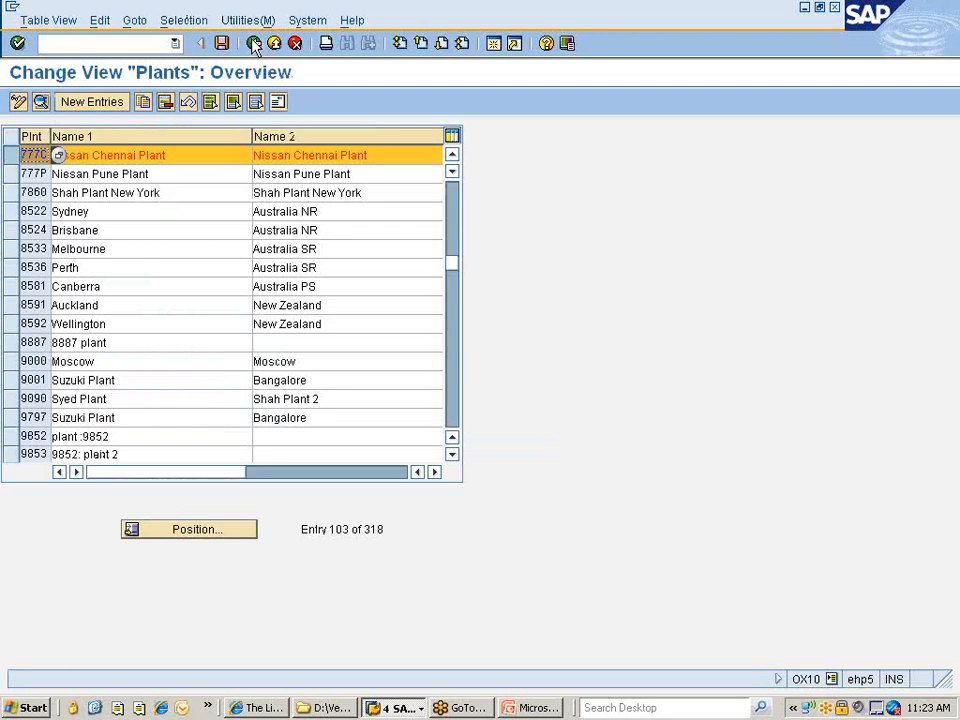
pyautogui.click(254, 44)
# Open Configure Automatic Postings, cancel the valuation area check and display the account assignment procedures.
pyautogui.click(160, 322)
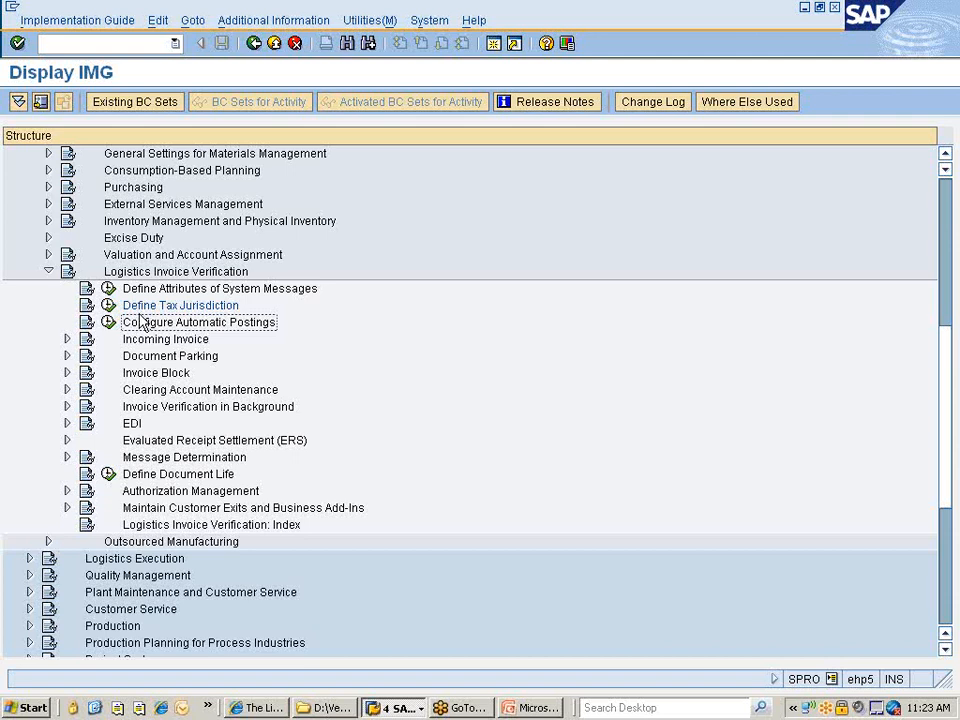
pyautogui.click(109, 322)
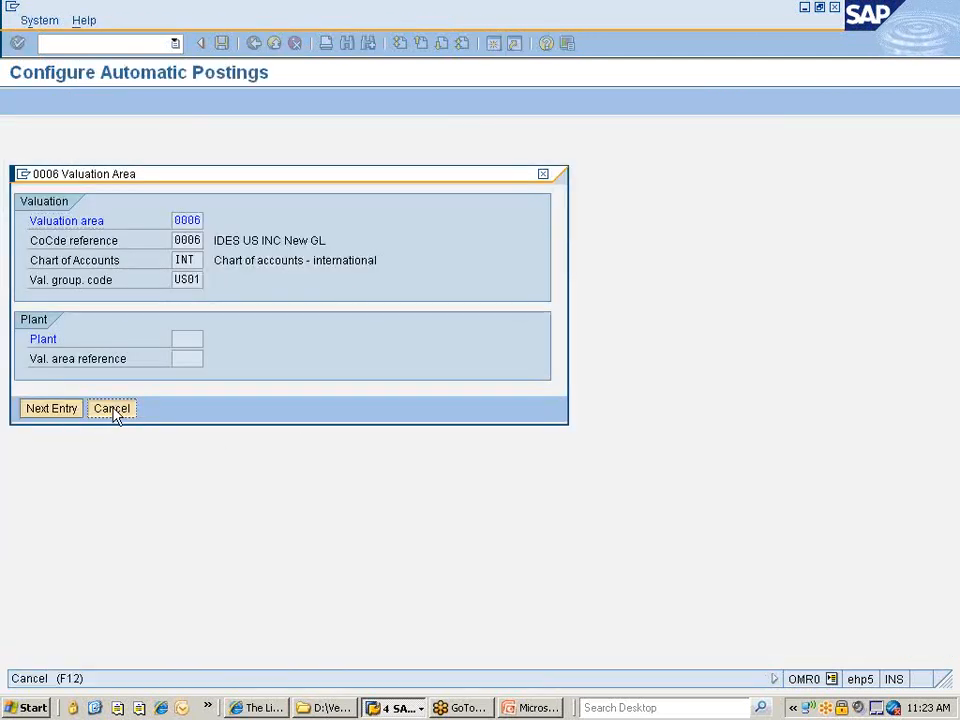
pyautogui.click(113, 409)
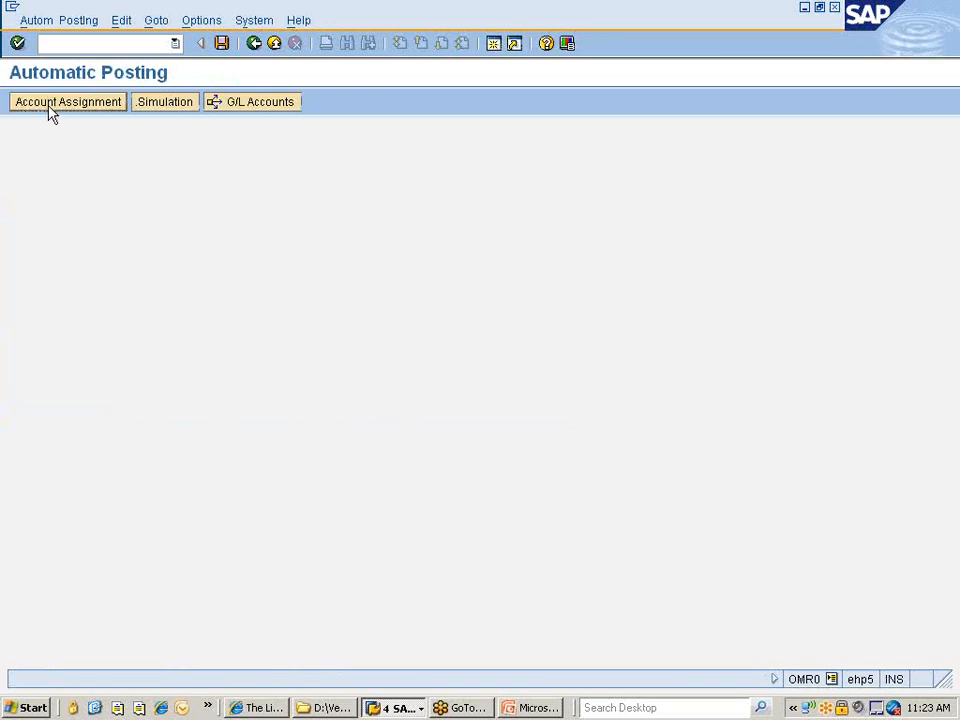
pyautogui.click(49, 107)
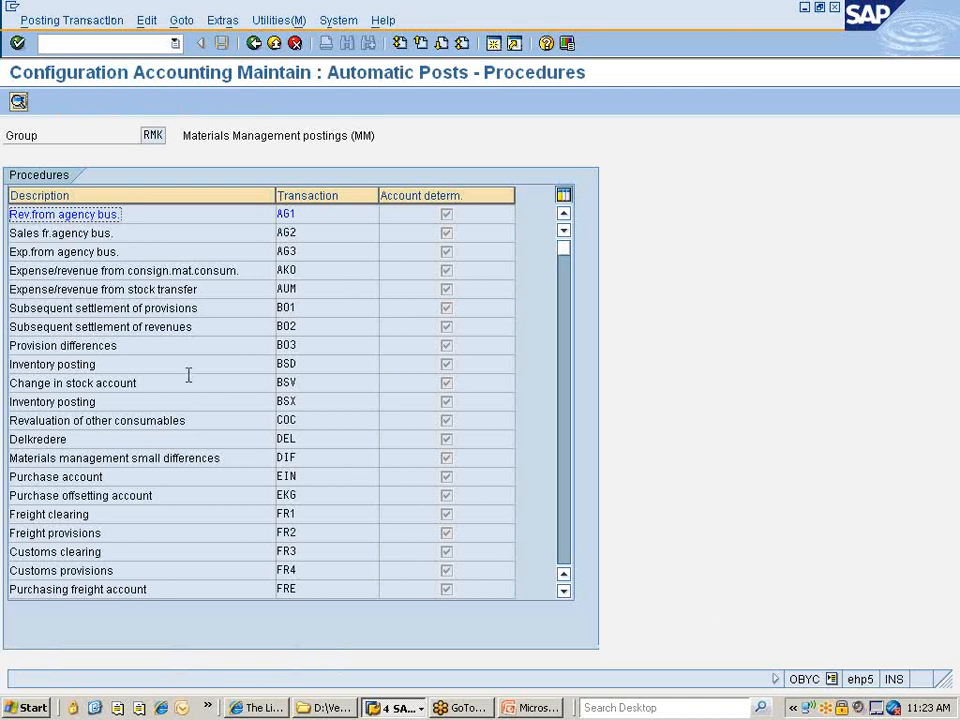
# View the account assignments of transactions BSX and GBB for chart of accounts INT, returning to the procedures list.
pyautogui.doubleClick(300, 402)
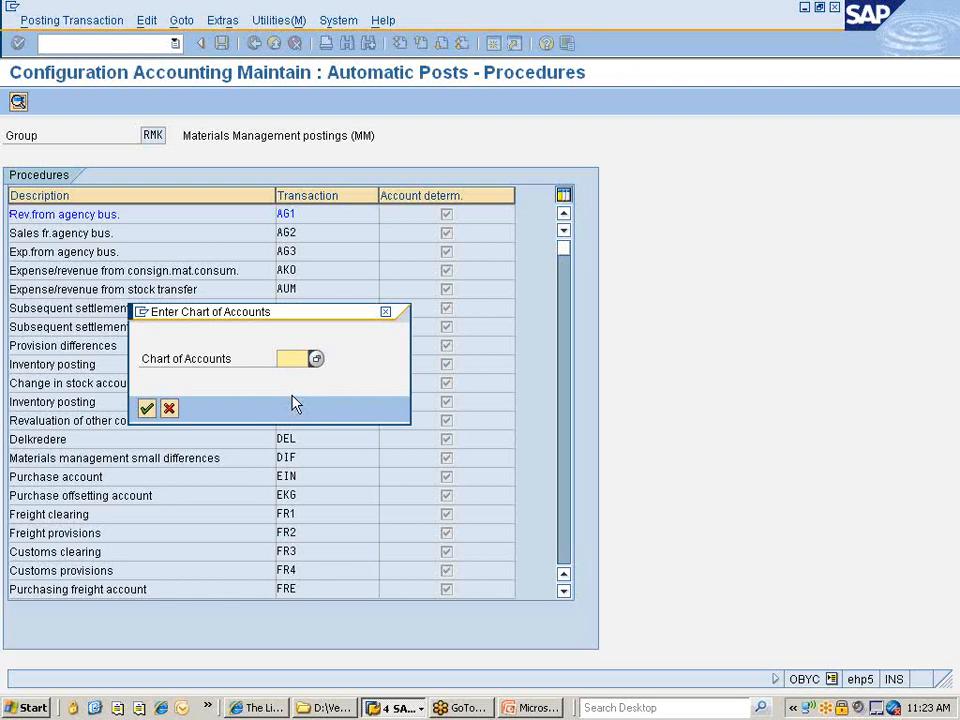
pyautogui.write('INT')
pyautogui.press('Return')
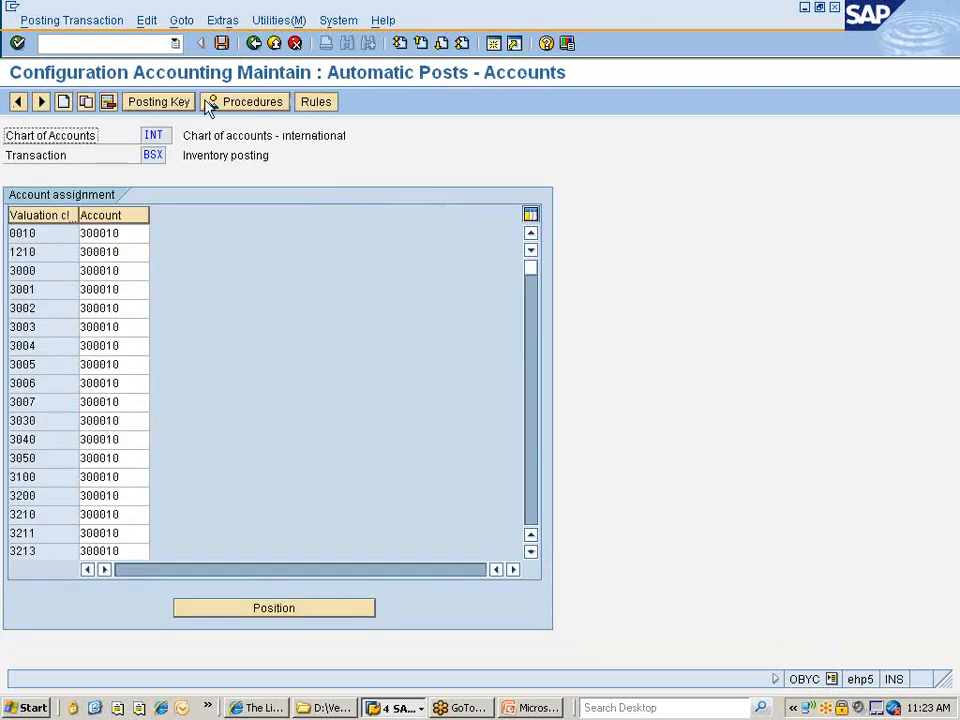
pyautogui.click(255, 45)
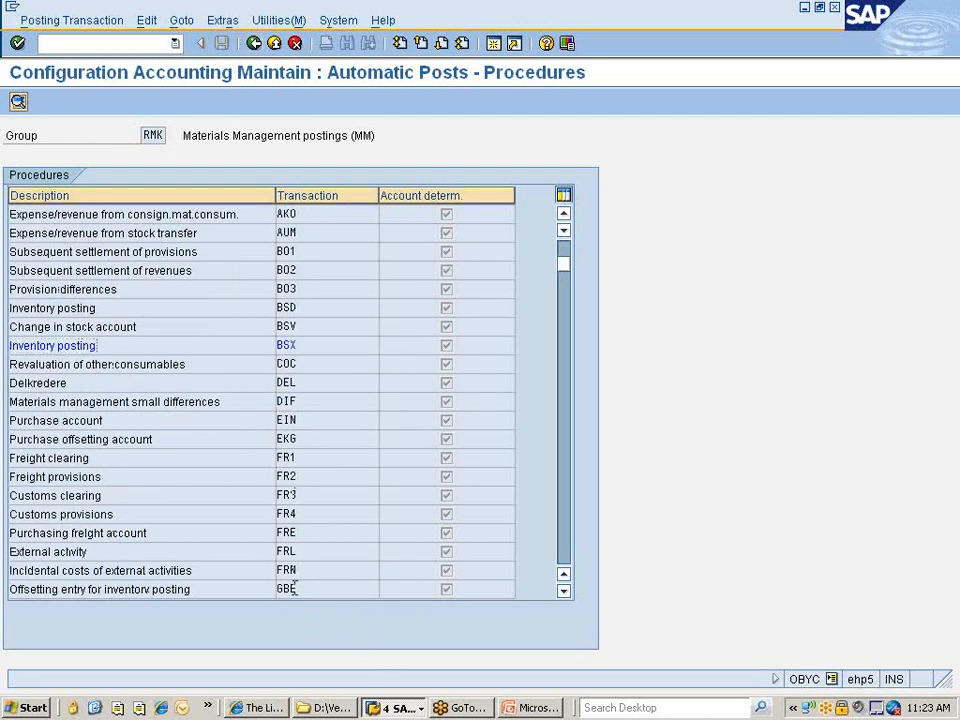
pyautogui.doubleClick(293, 589)
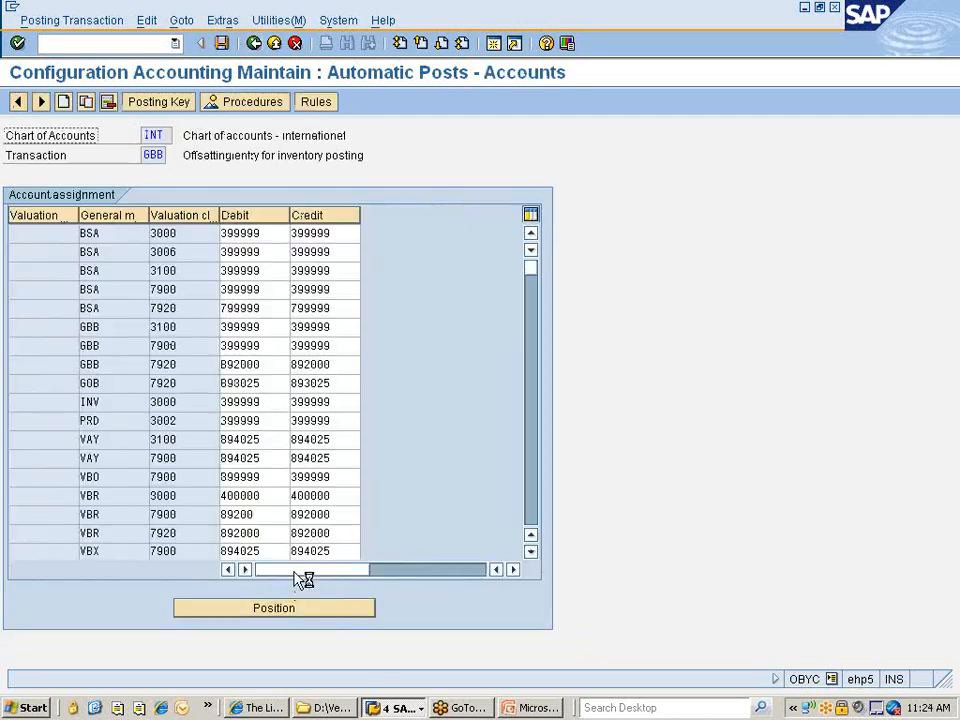
pyautogui.click(255, 44)
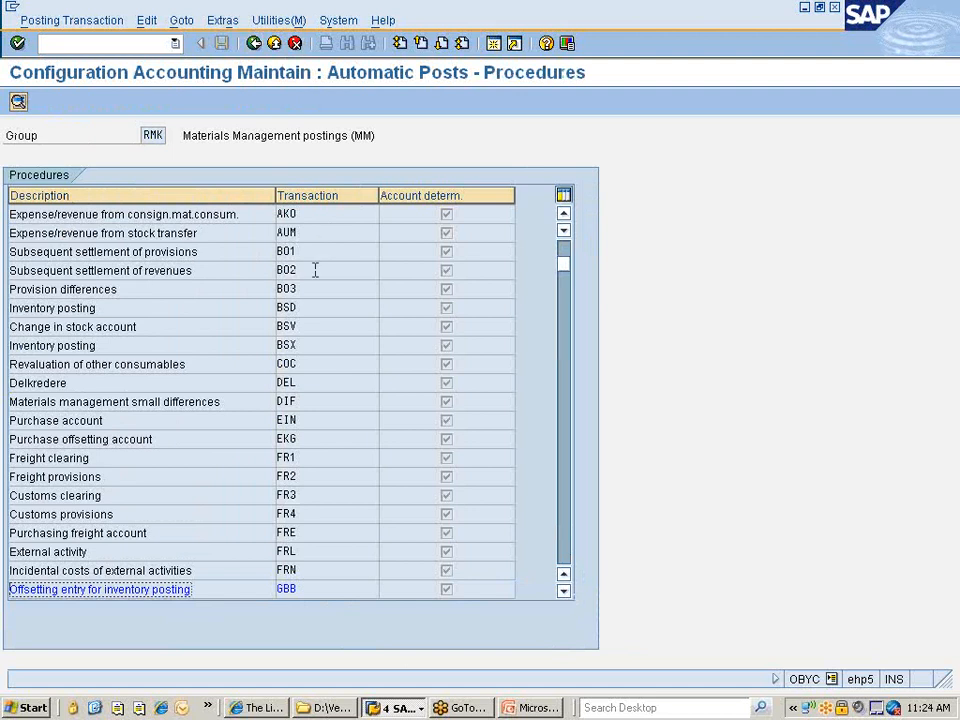
# Look through the remaining Materials Management posting procedures and return to the implementation guide.
pyautogui.scroll(-4, 339, 330)
pyautogui.scroll(-3, 339, 340)
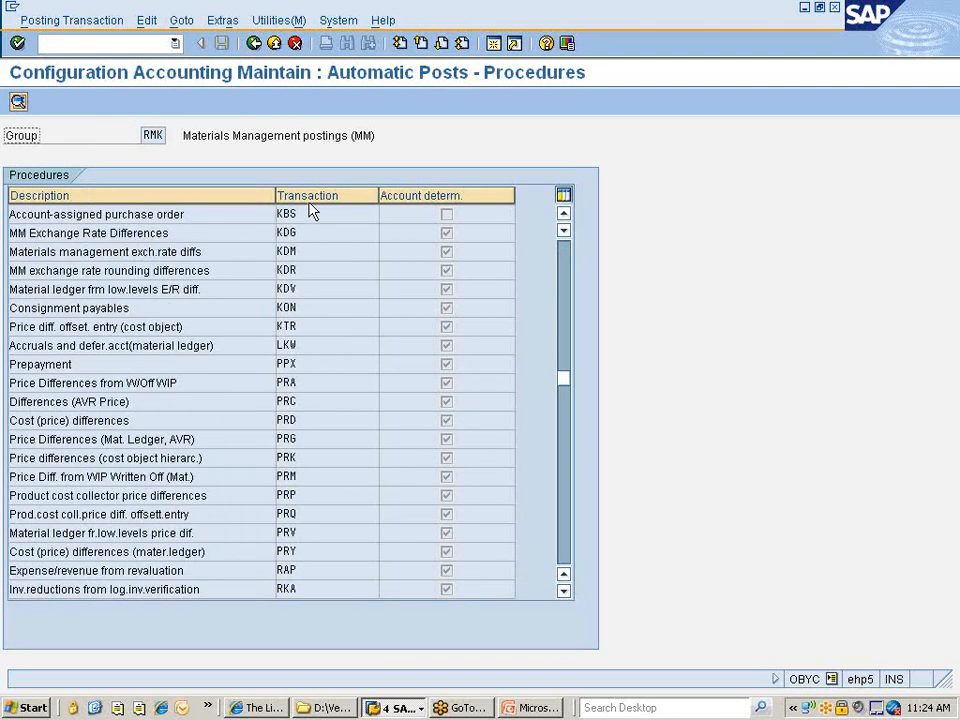
pyautogui.click(254, 44)
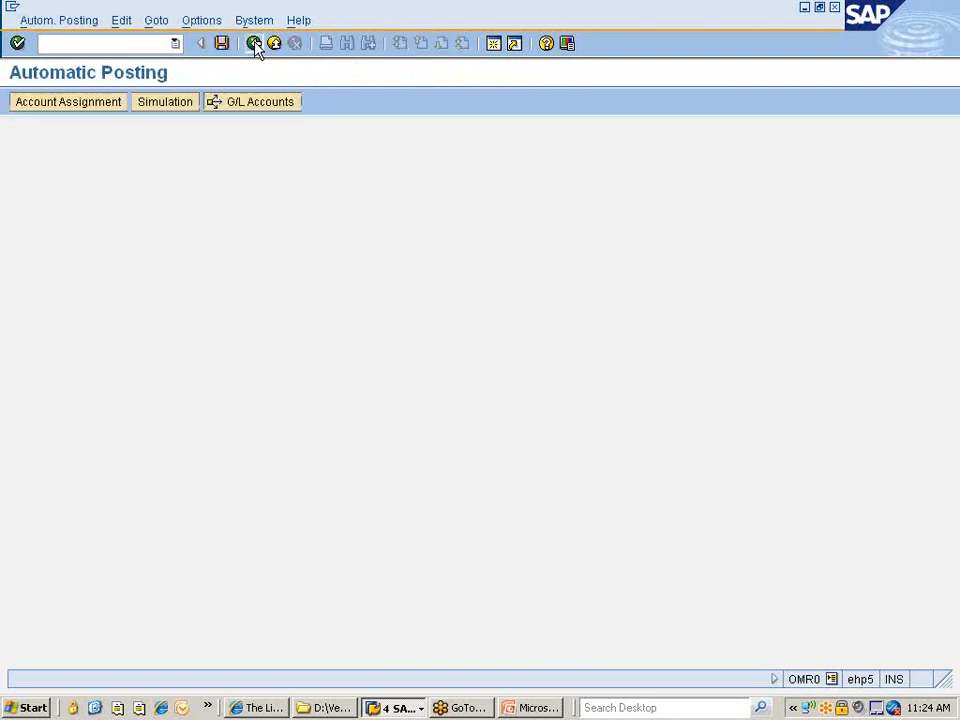
pyautogui.click(254, 44)
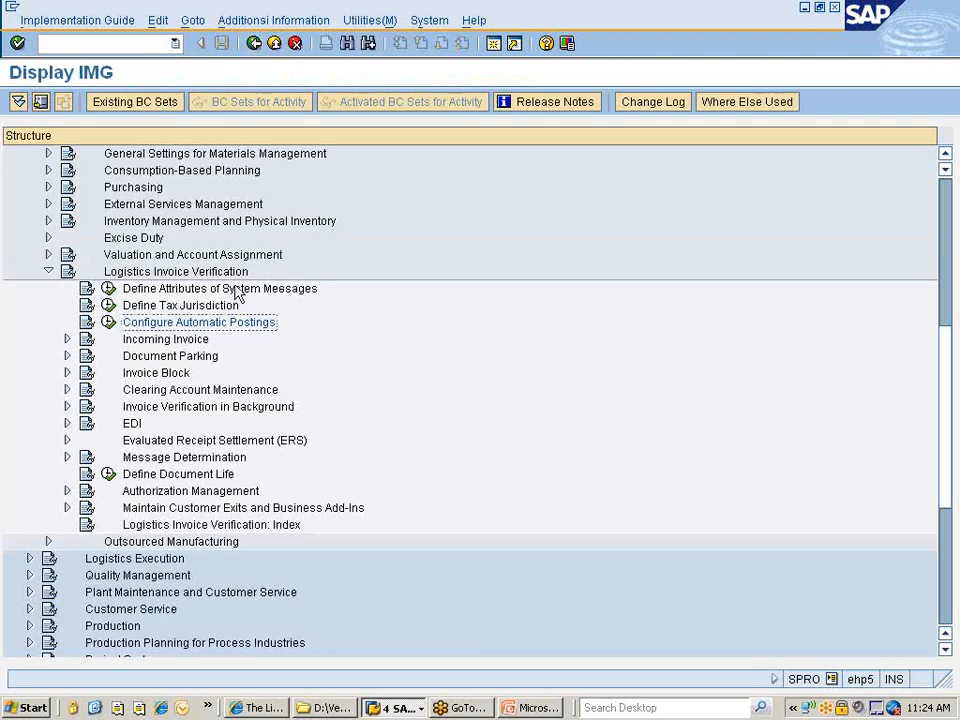
# Expand the Incoming Invoice node under Logistics Invoice Verification and its Number Assignment subnode.
pyautogui.click(90, 340)
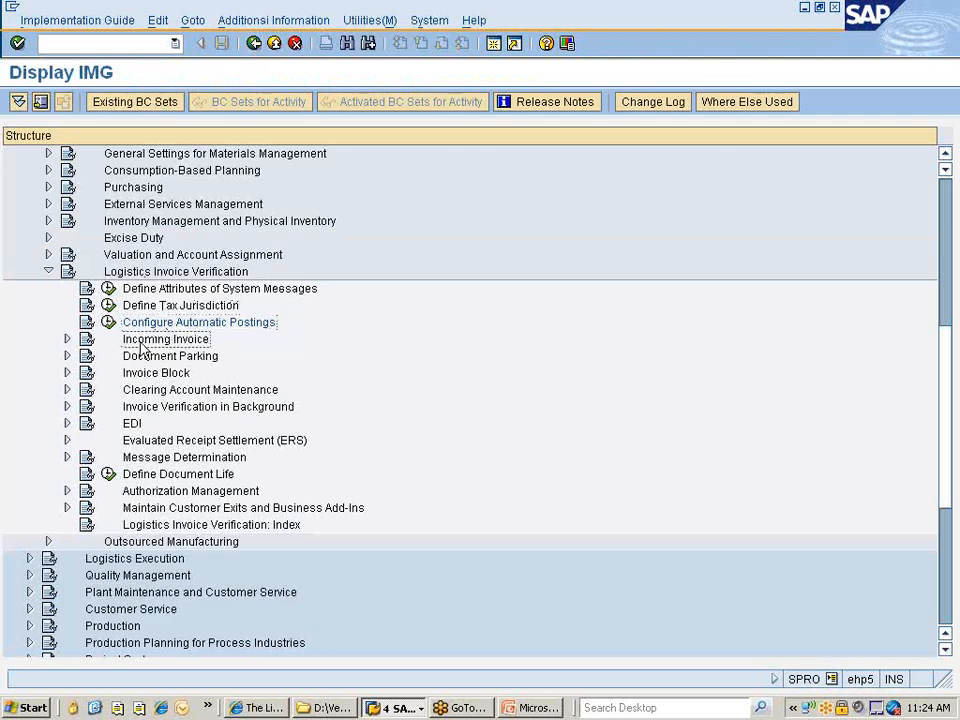
pyautogui.click(67, 339)
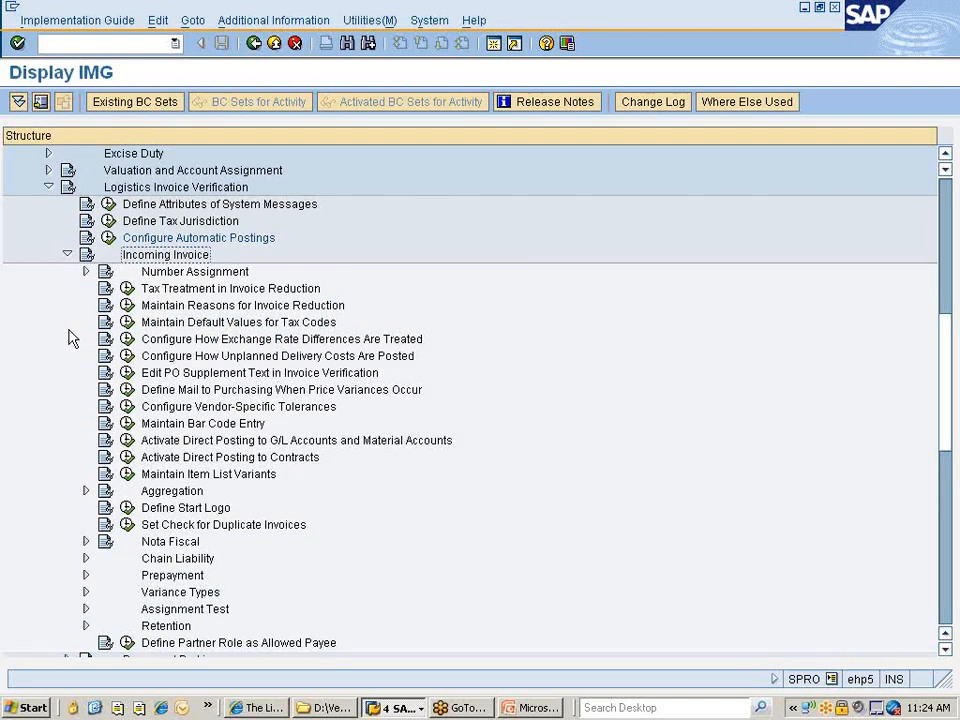
pyautogui.click(197, 272)
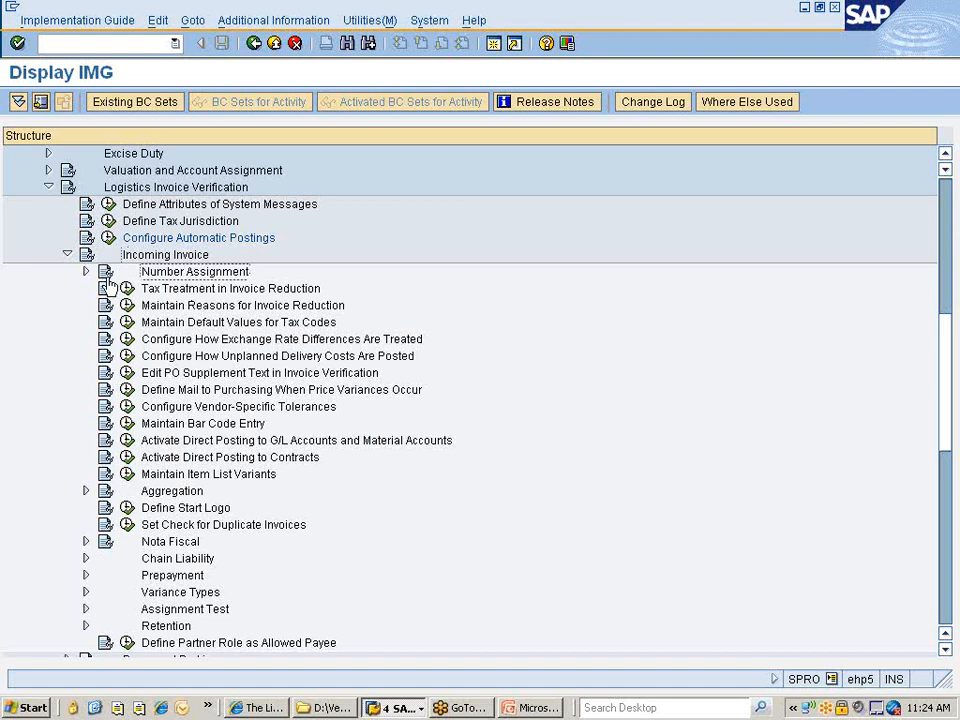
pyautogui.click(86, 272)
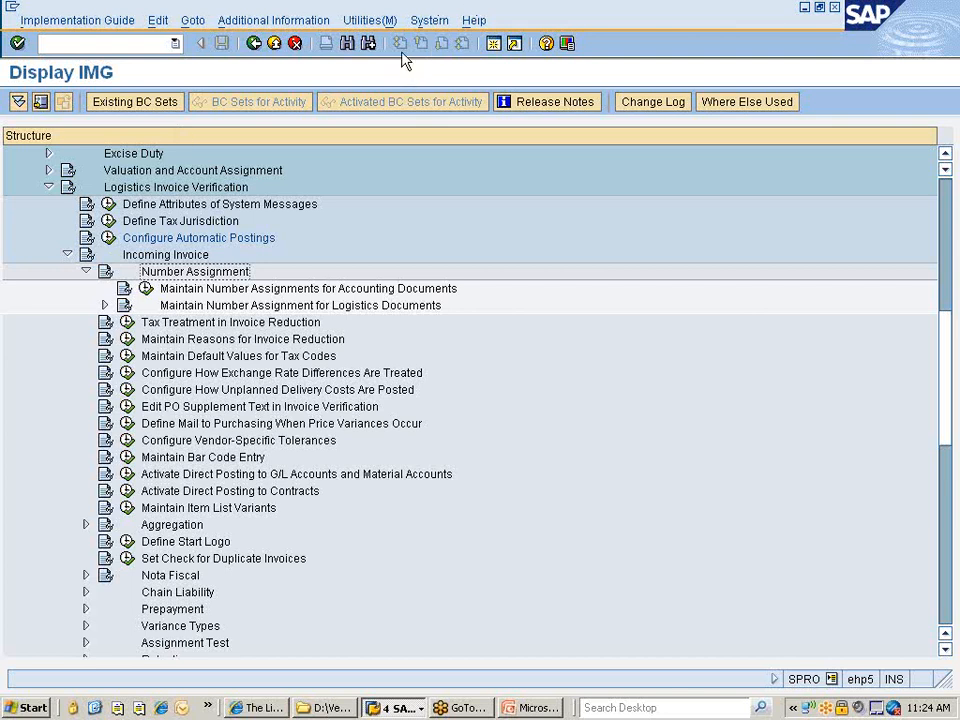
# View the Maintain Number Assignments for Accounting Documents activity for incoming invoices and return to the implementation guide.
pyautogui.click(146, 289)
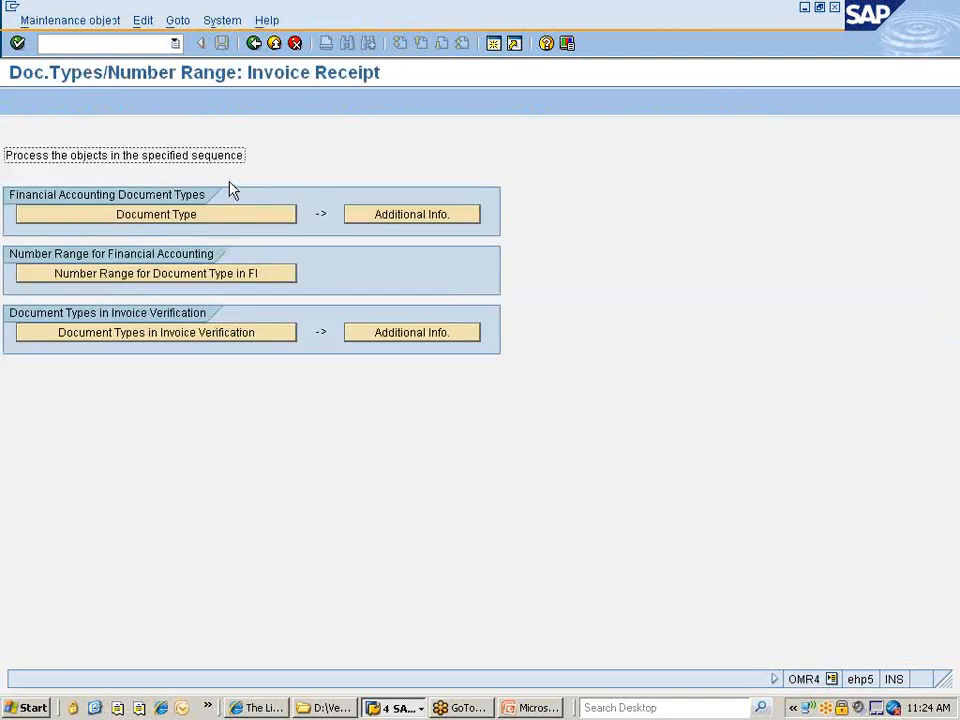
pyautogui.click(254, 44)
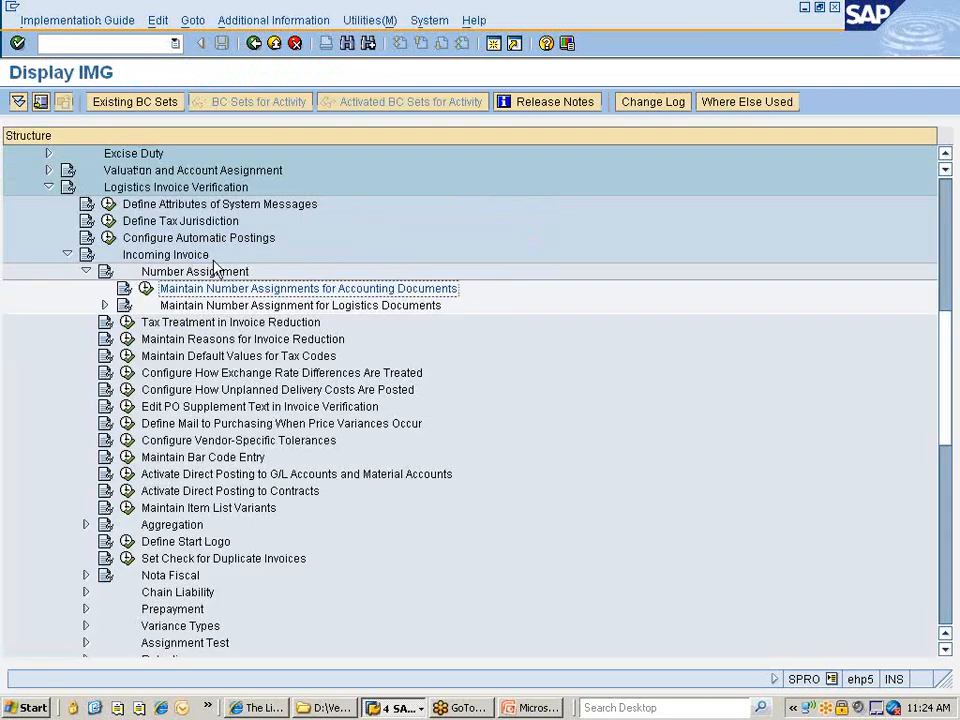
# View the number range intervals for invoice documents in change mode under number assignment for logistics documents, returning to the implementation guide.
pyautogui.click(105, 306)
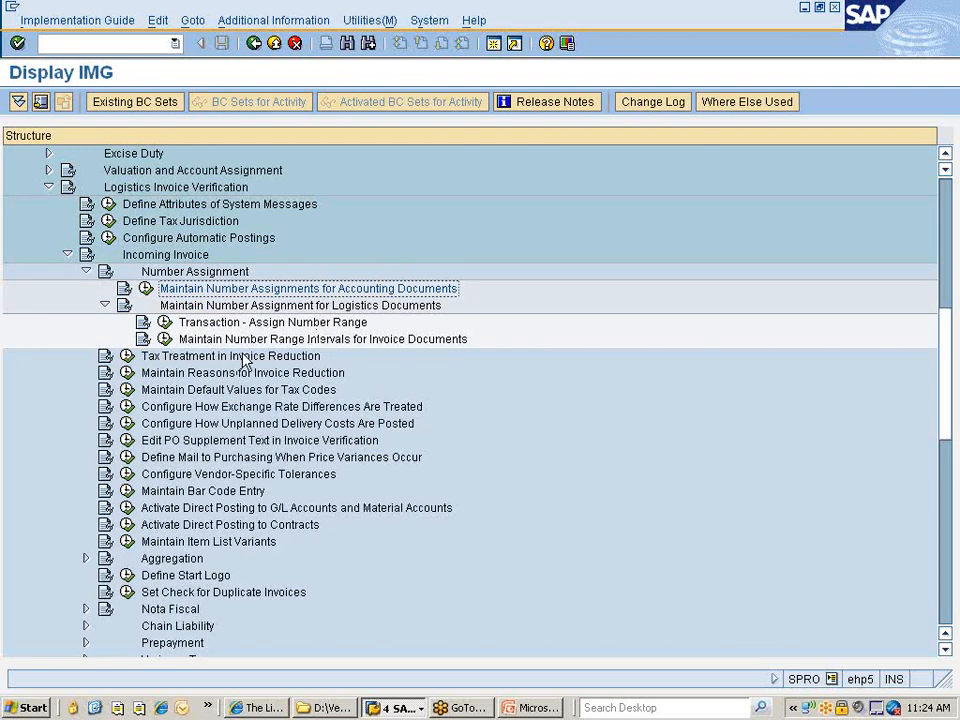
pyautogui.click(426, 341)
pyautogui.click(166, 340)
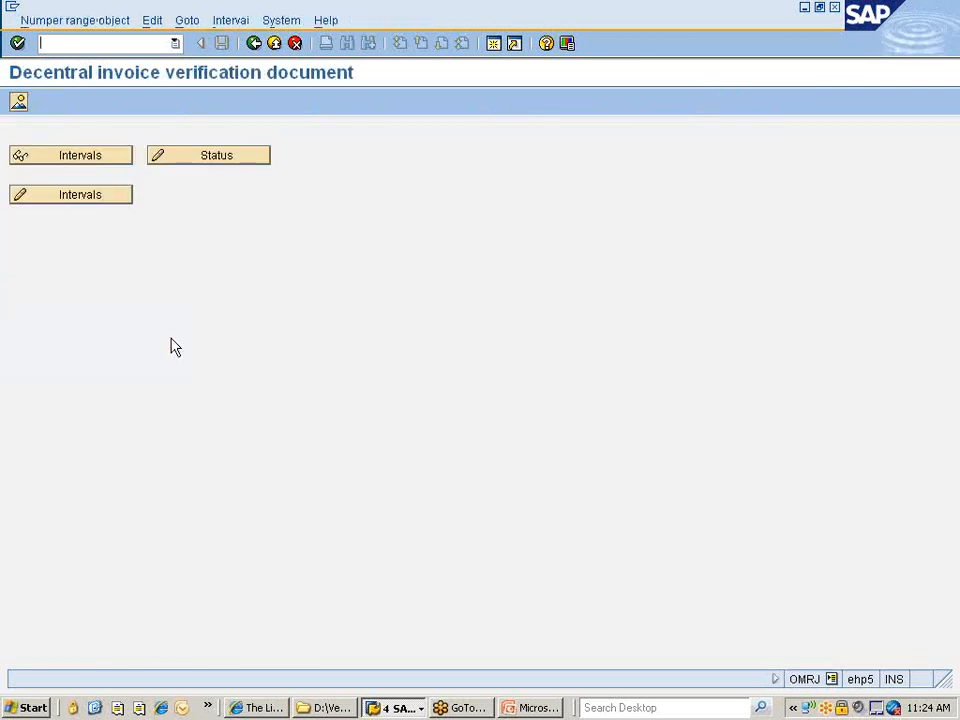
pyautogui.click(85, 197)
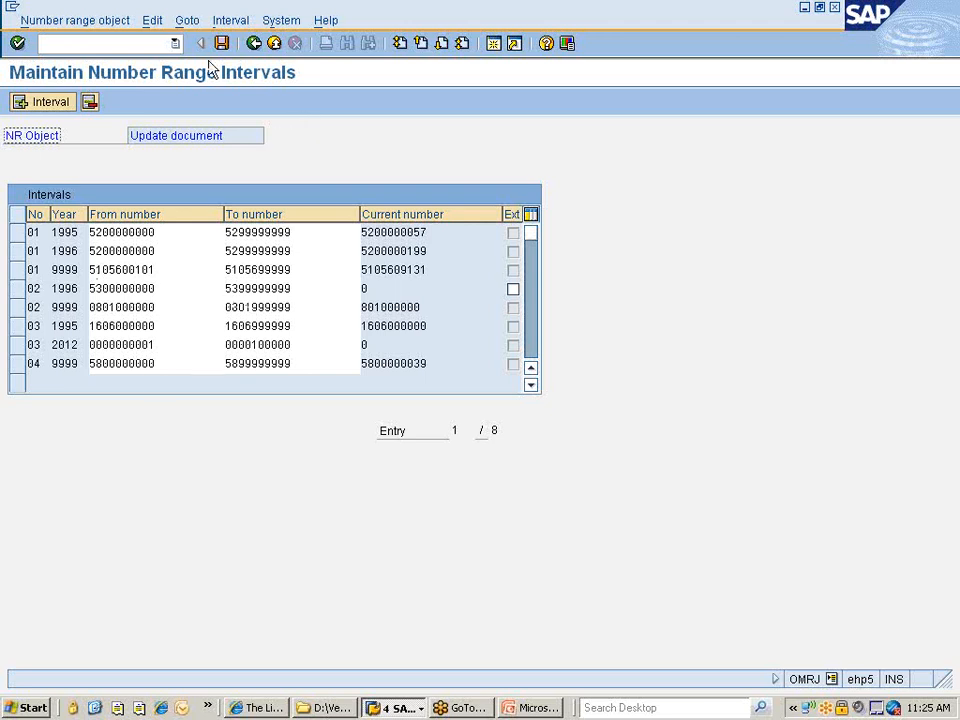
pyautogui.click(252, 45)
pyautogui.click(252, 45)
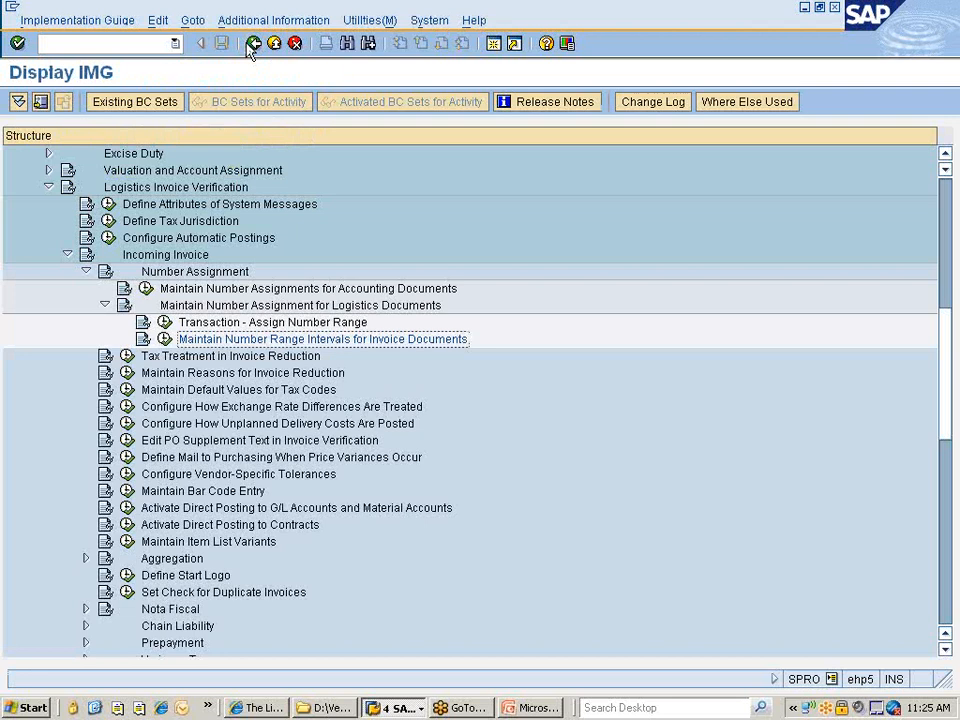
# Check the number ranges assigned to transactions RD and RS for logistics documents, and return to the implementation guide.
pyautogui.click(182, 322)
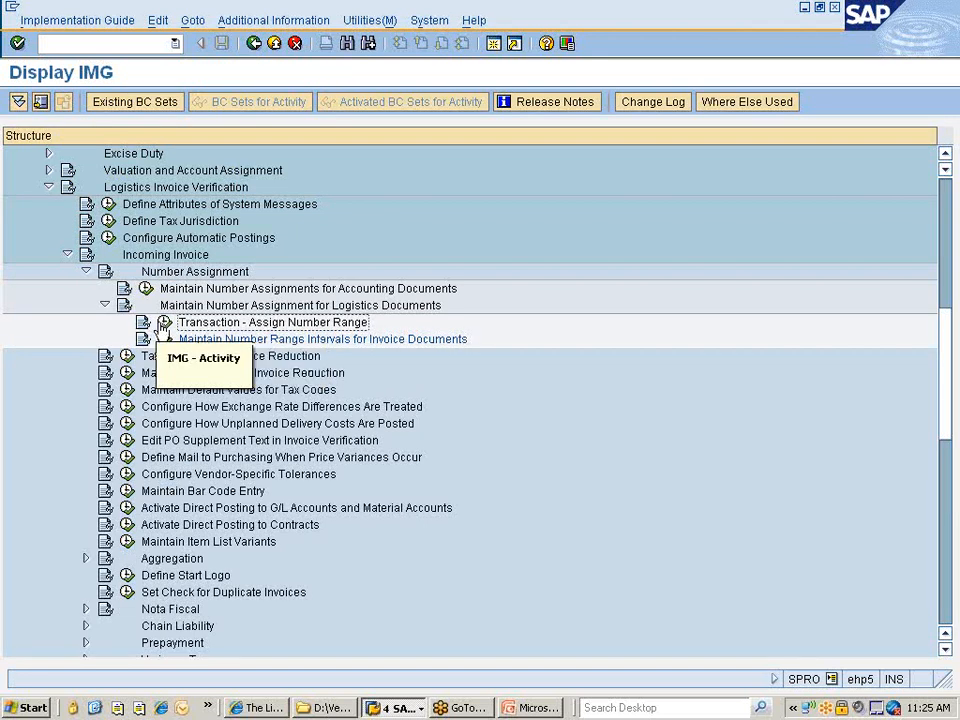
pyautogui.click(163, 322)
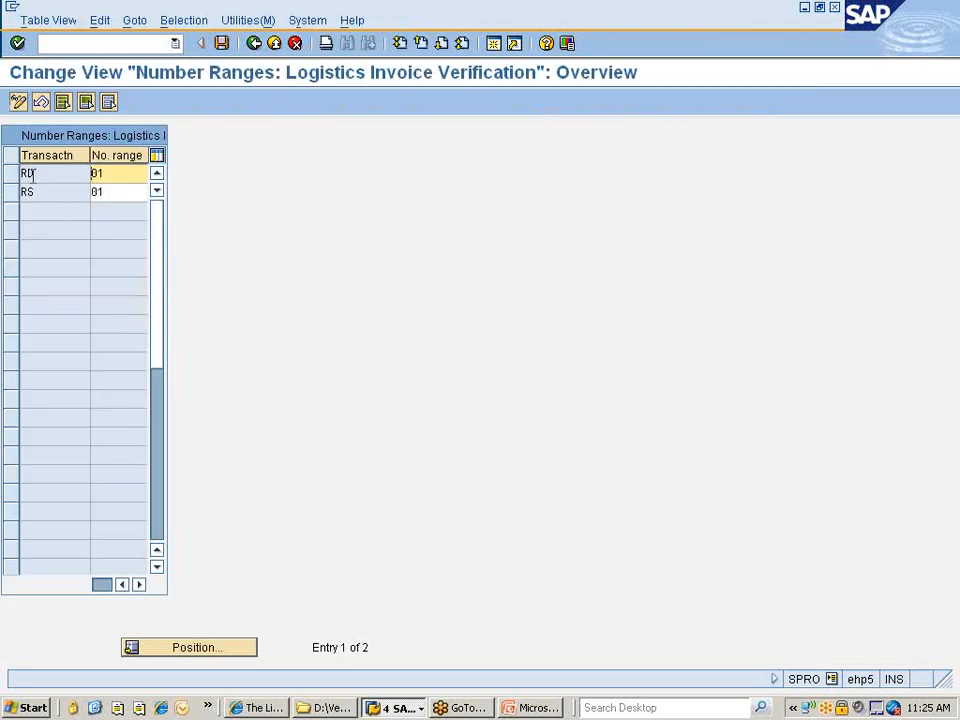
pyautogui.click(33, 191)
pyautogui.click(254, 43)
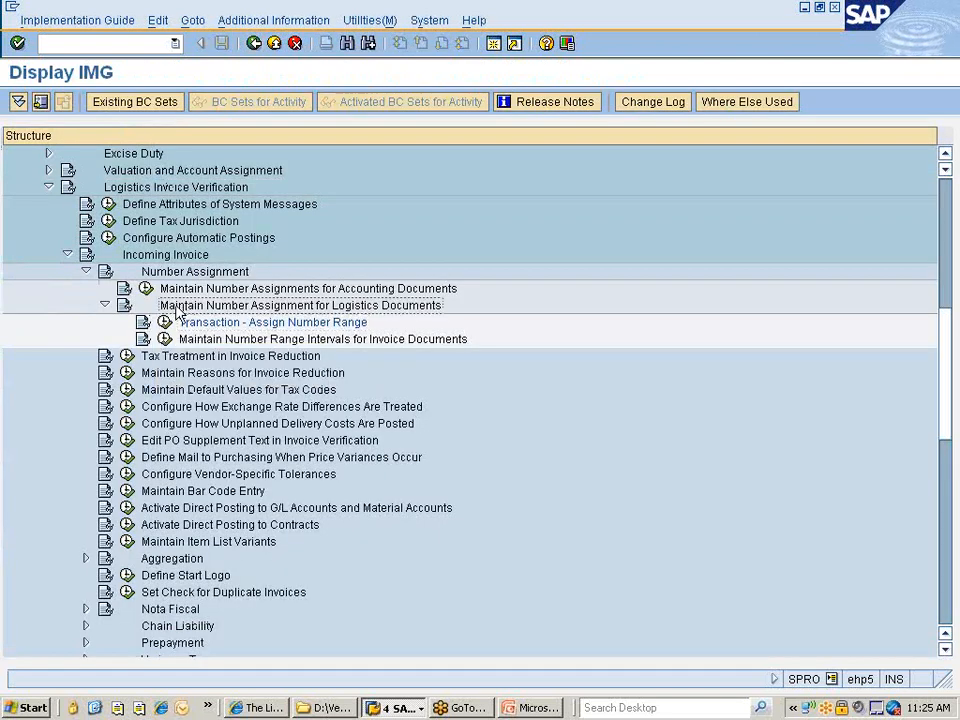
# In the number assignments for accounting documents, locate document type RE, select RE and RN, and display the details of RE.
pyautogui.click(146, 288)
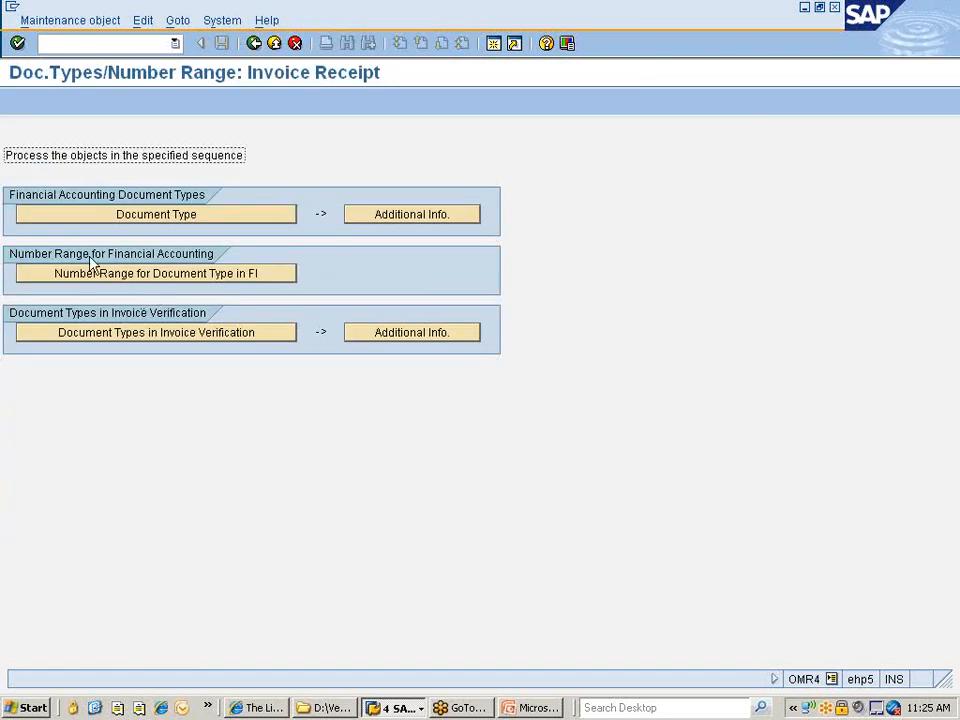
pyautogui.click(204, 221)
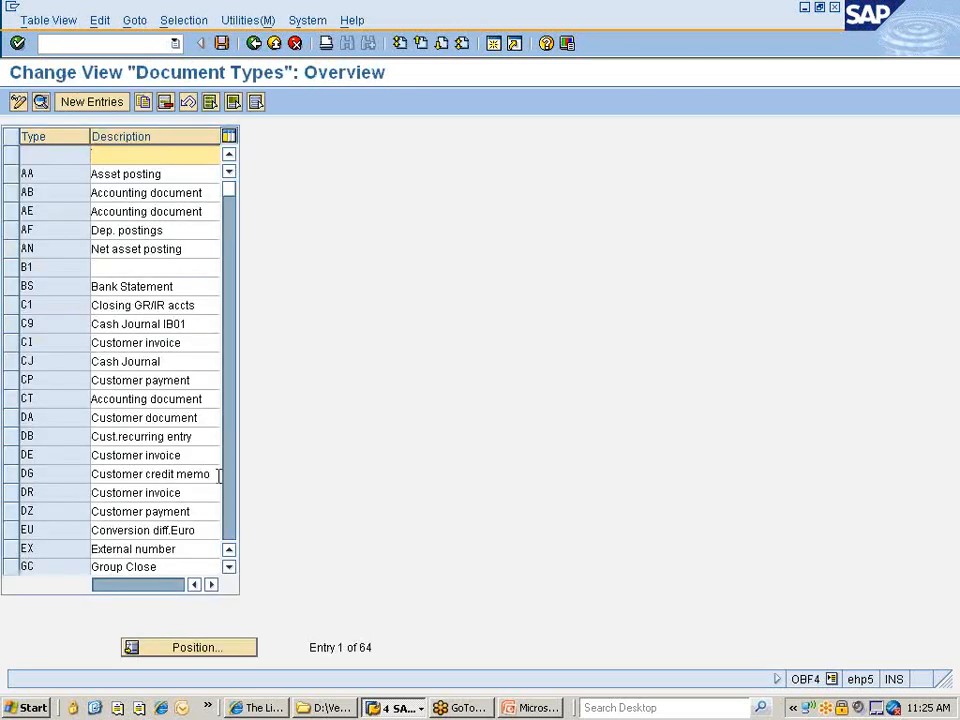
pyautogui.click(203, 649)
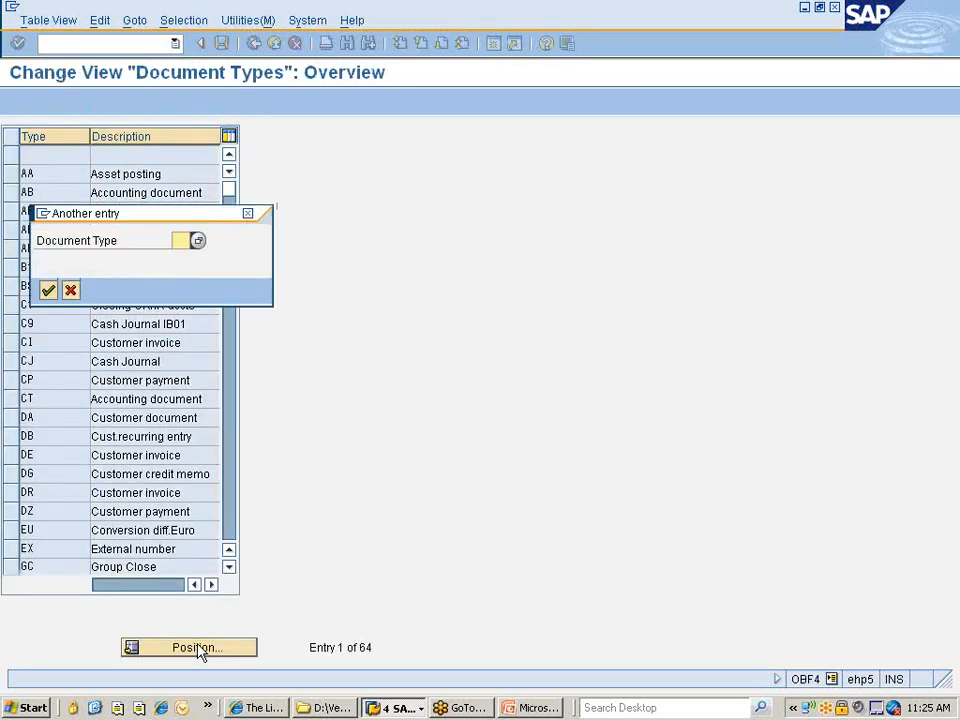
pyautogui.press('Return')
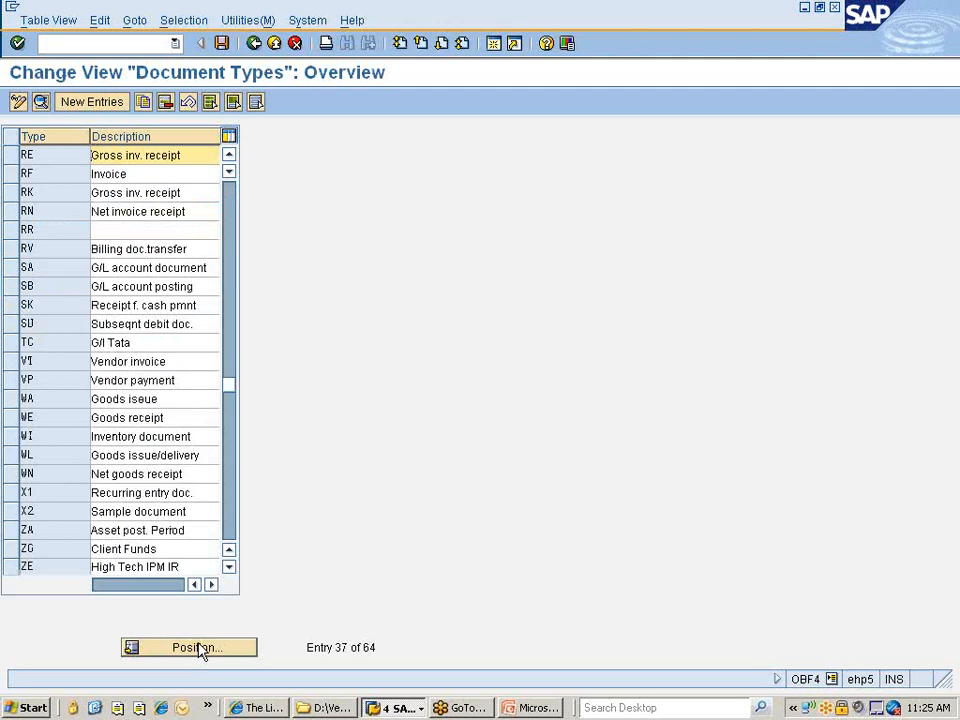
pyautogui.click(13, 155)
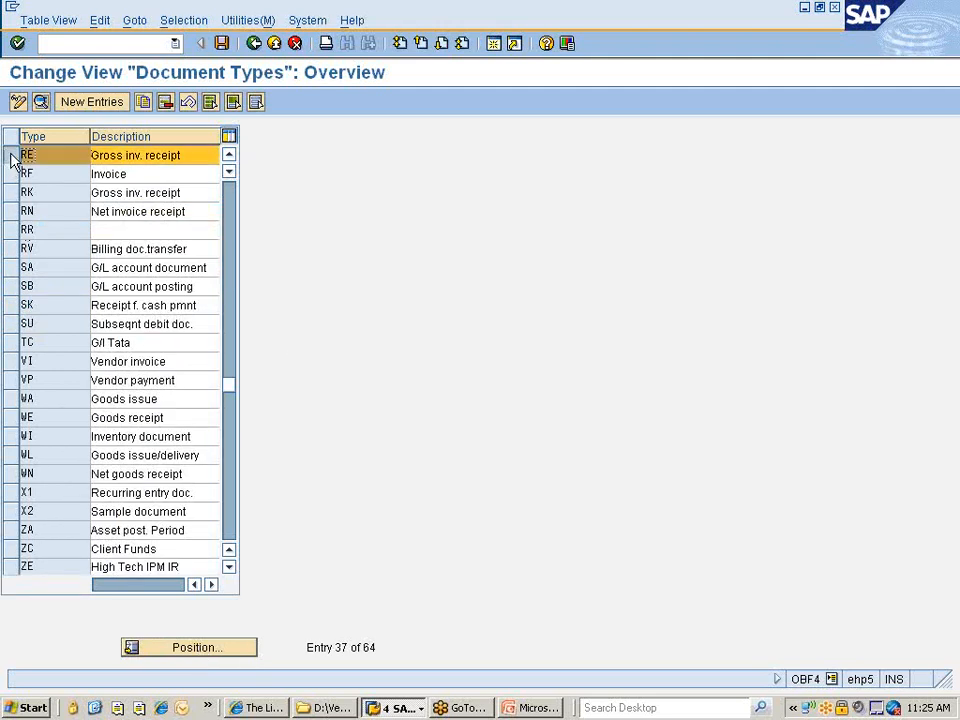
pyautogui.click(11, 212)
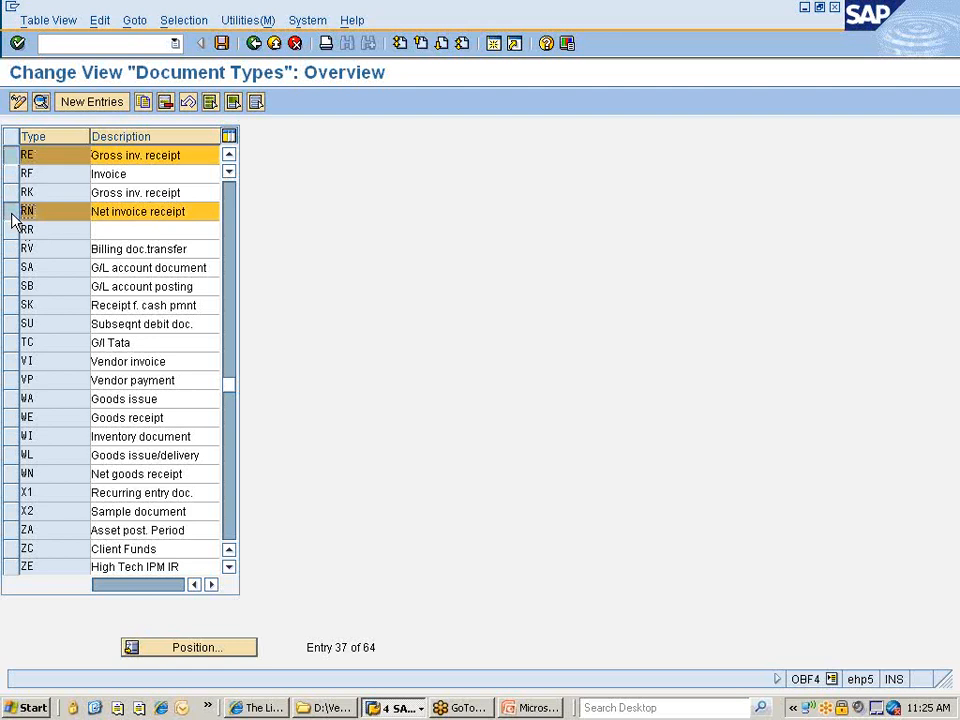
pyautogui.click(41, 103)
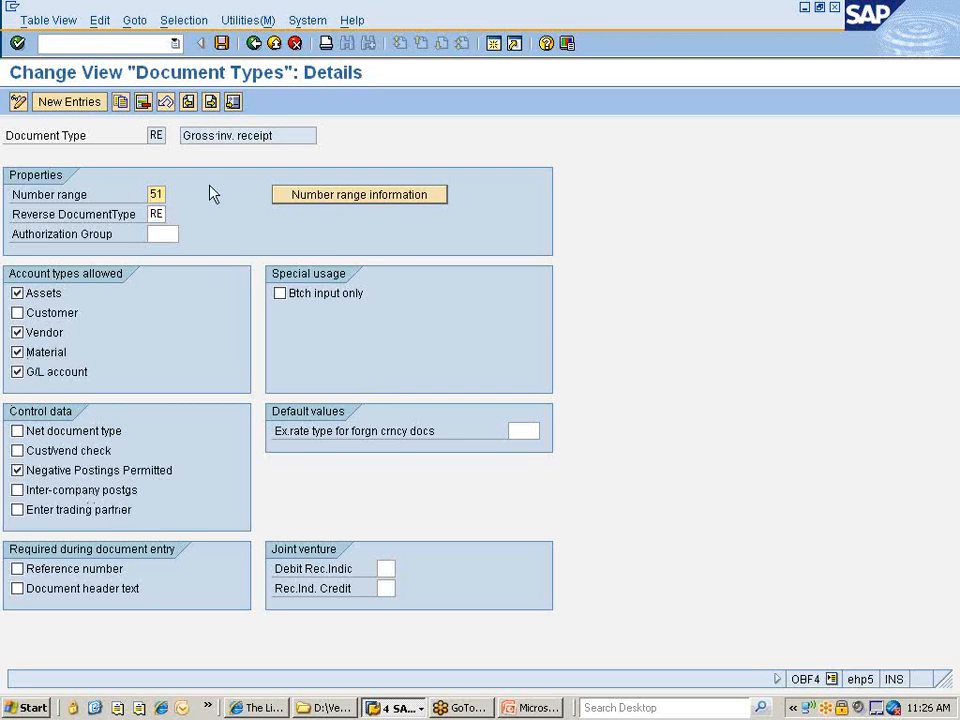
# From RE's number range information, display the intervals for company code 7777, and return to the invoice receipt overview.
pyautogui.click(350, 200)
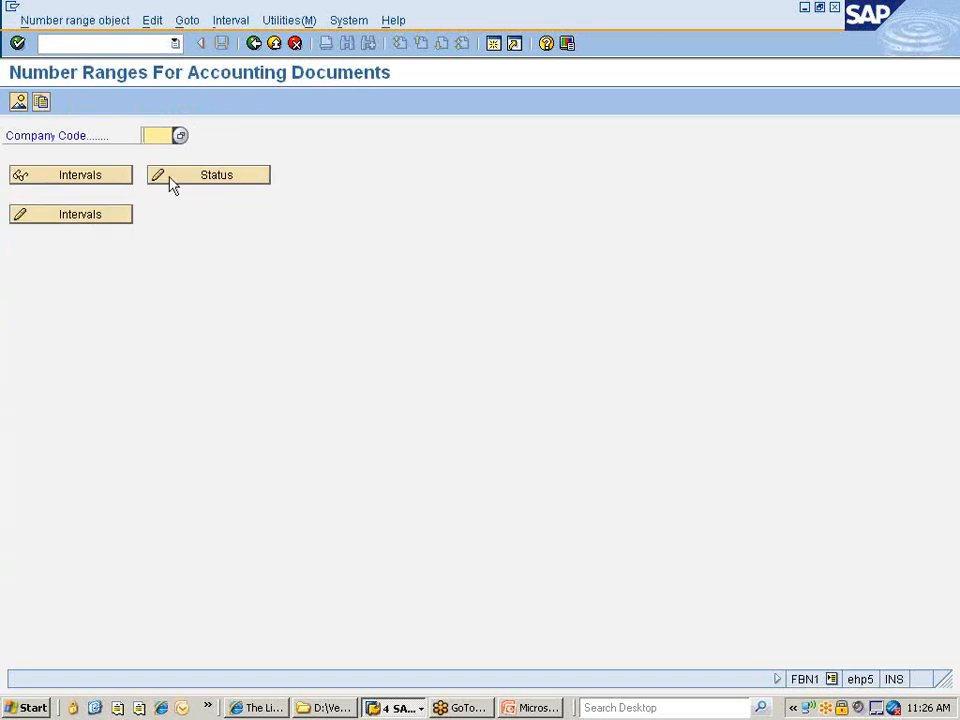
pyautogui.write('7777')
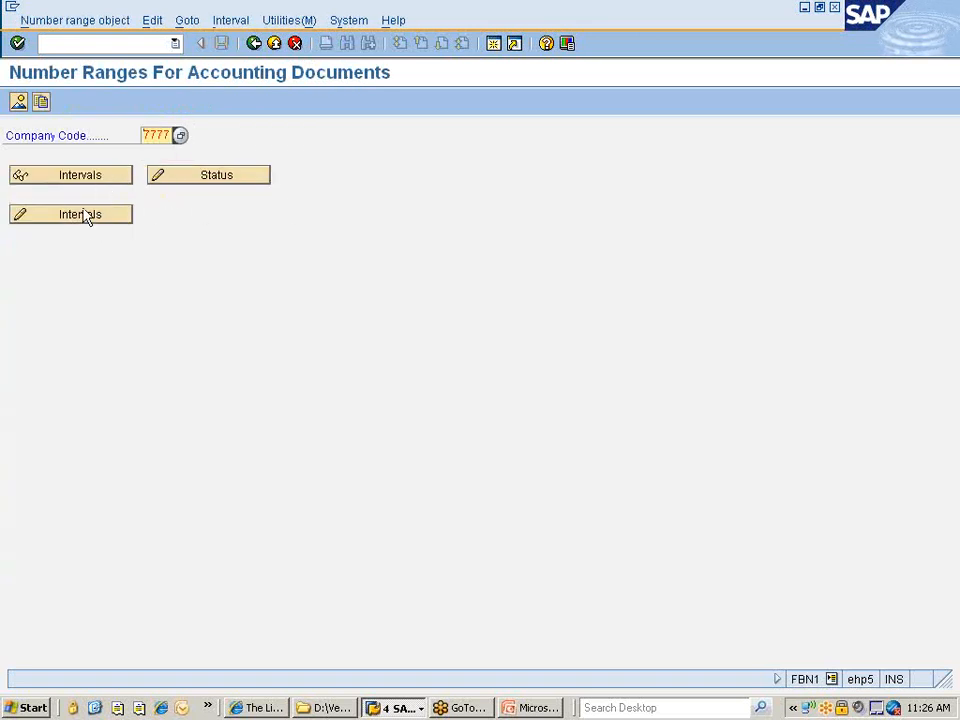
pyautogui.click(98, 180)
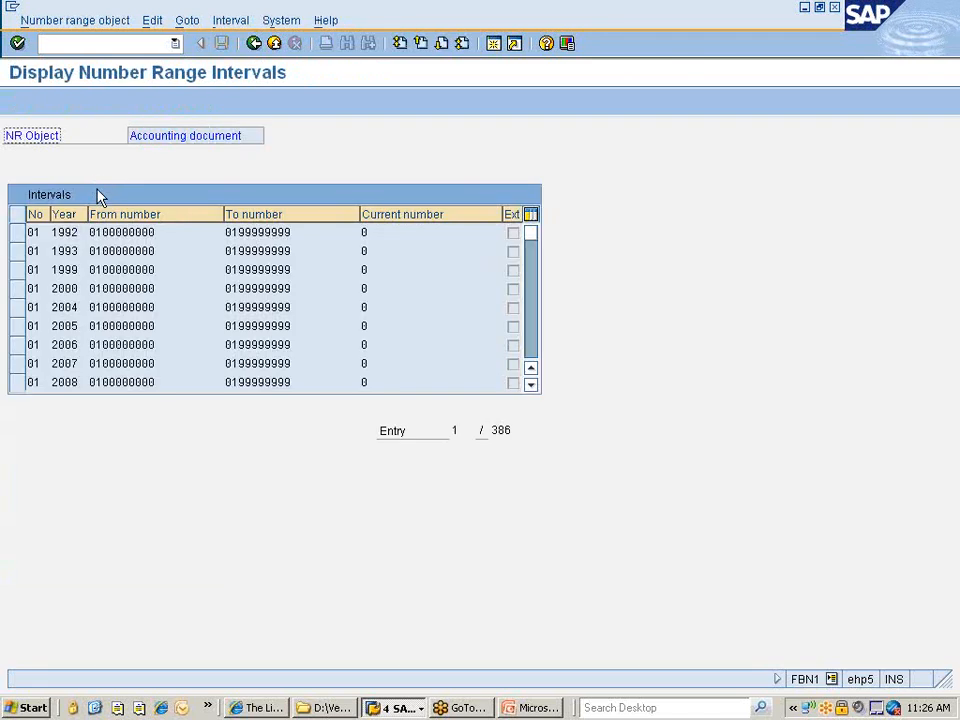
pyautogui.scroll(-3, 187, 315)
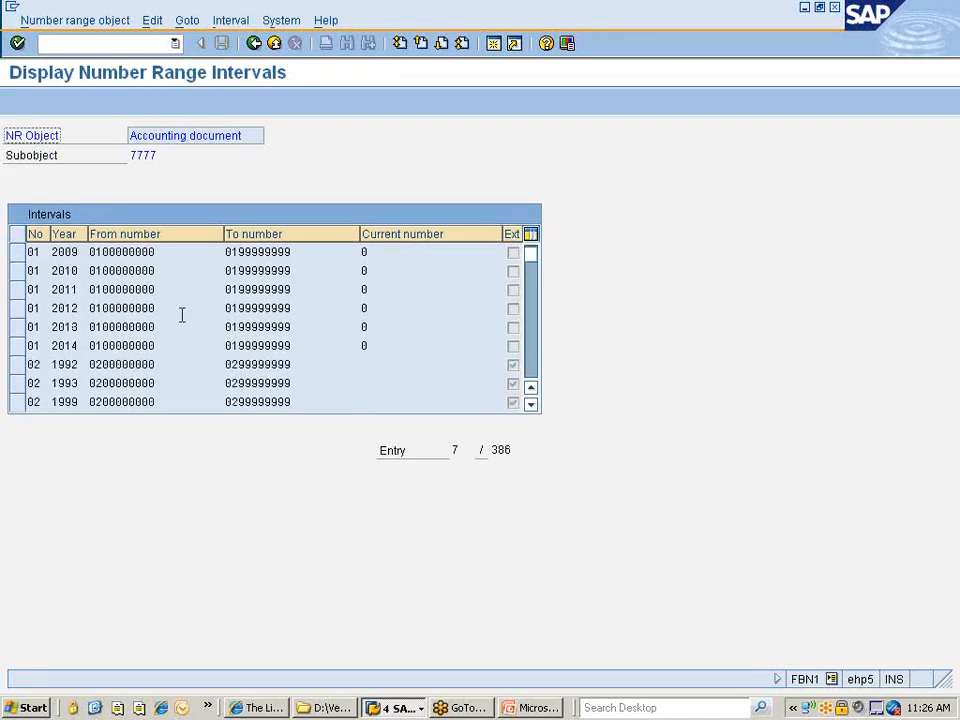
pyautogui.click(251, 308)
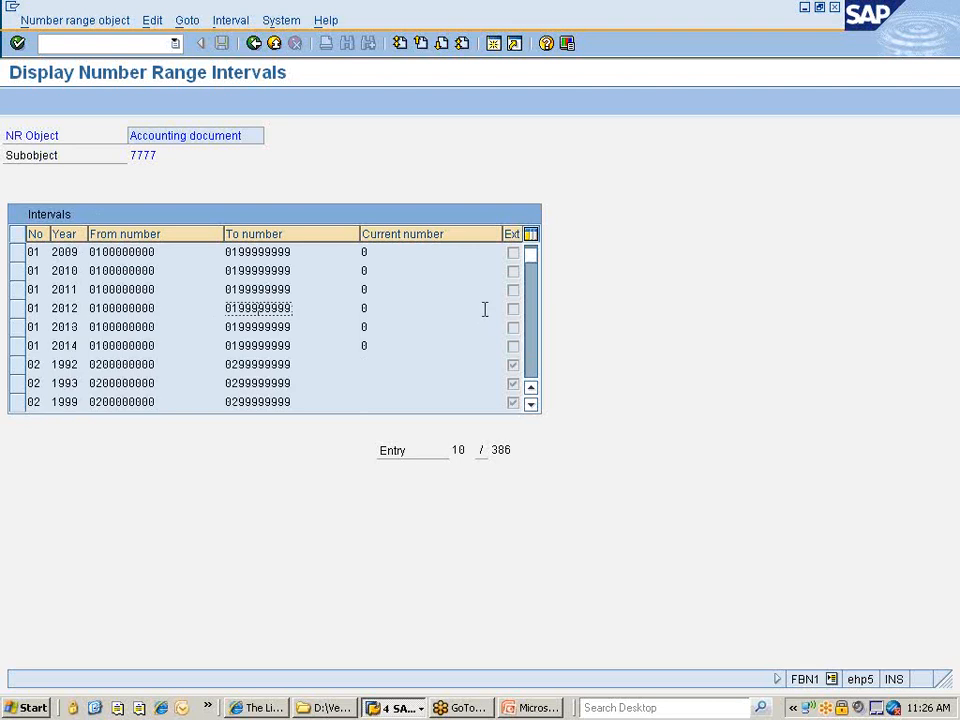
pyautogui.click(255, 45)
pyautogui.click(255, 45)
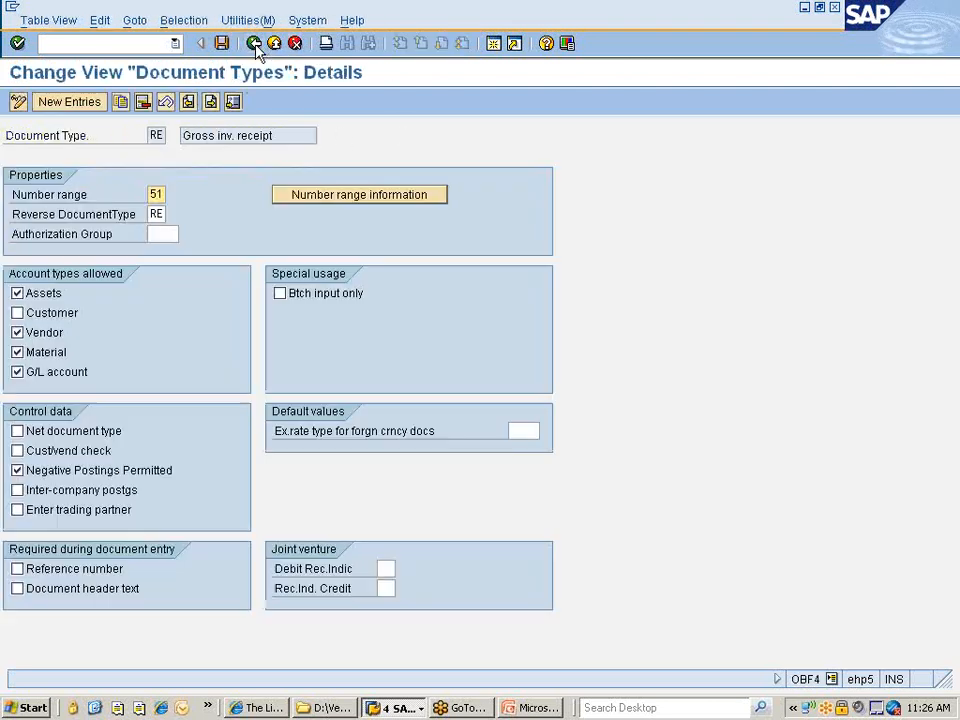
pyautogui.click(255, 45)
pyautogui.click(255, 45)
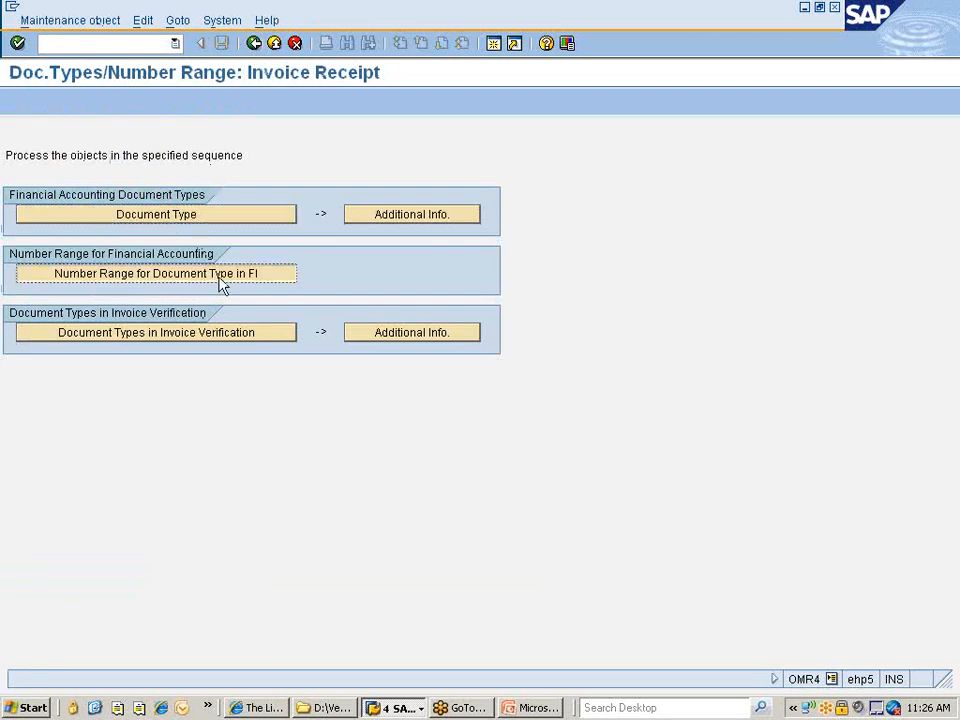
# Open the FI document type number range intervals for company code 7777 in maintenance mode, and return to the invoice receipt overview.
pyautogui.click(272, 277)
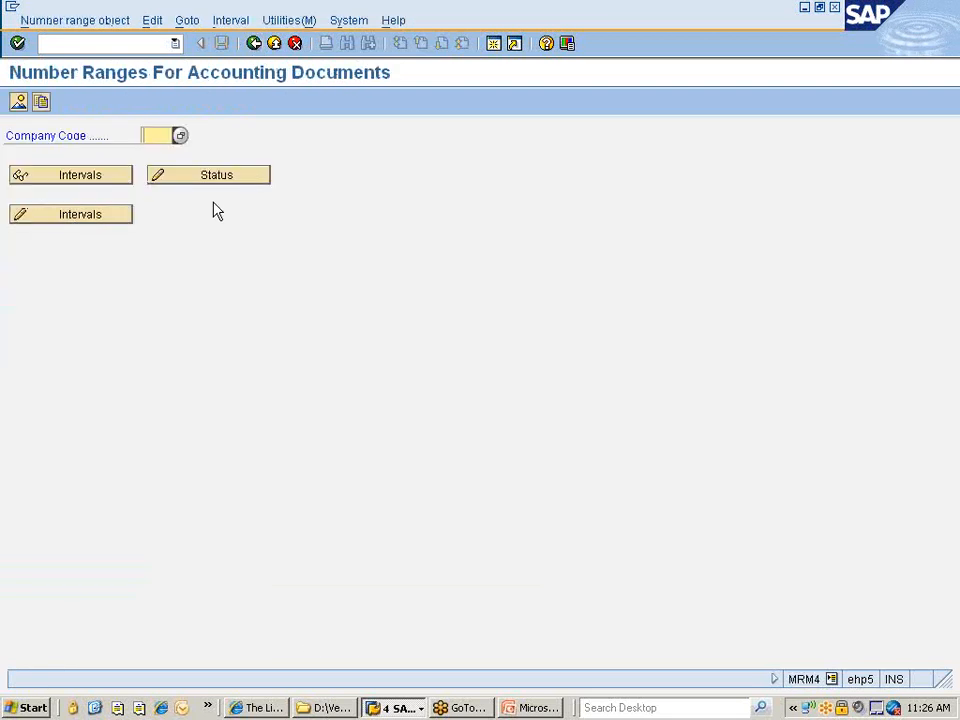
pyautogui.write('7777')
pyautogui.press('Return')
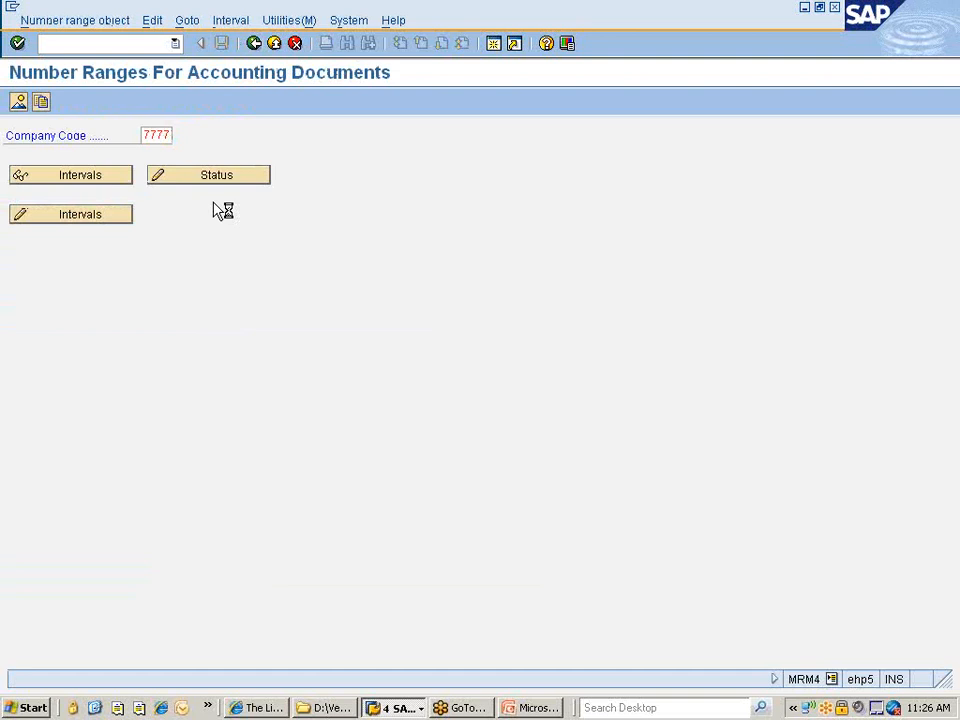
pyautogui.click(75, 218)
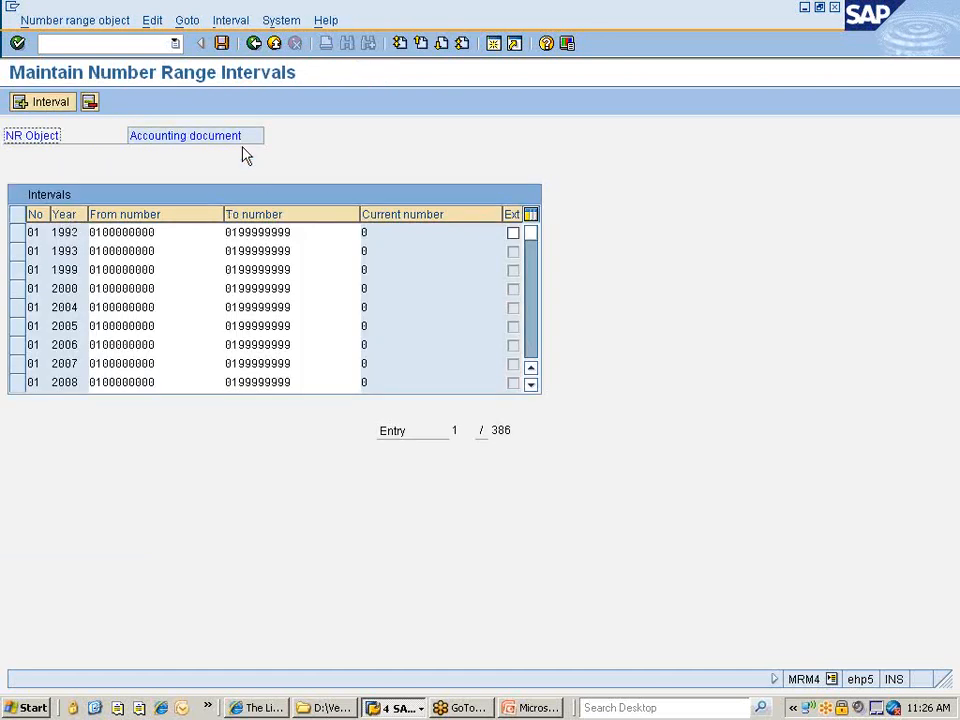
pyautogui.click(255, 44)
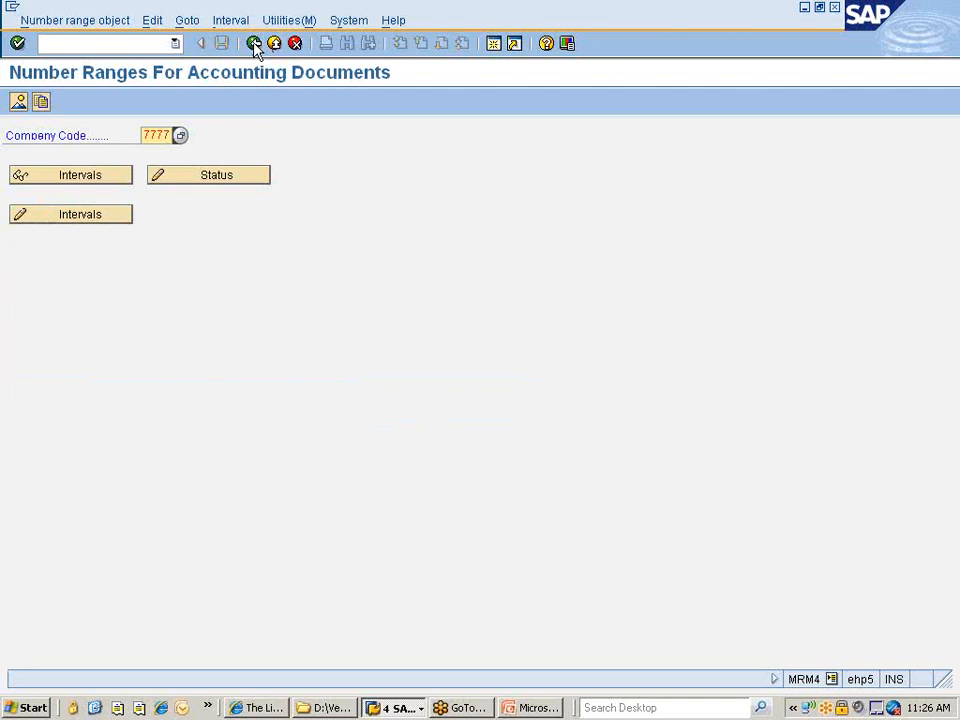
pyautogui.click(255, 44)
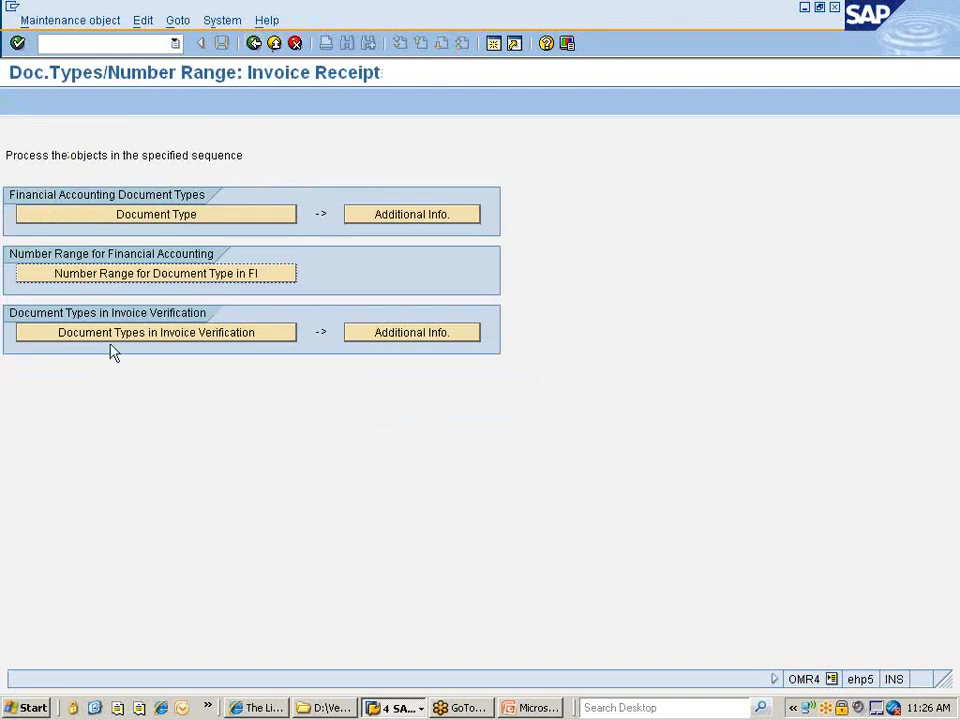
# Display the default document types for transaction MIRO under the document types in invoice verification.
pyautogui.click(223, 340)
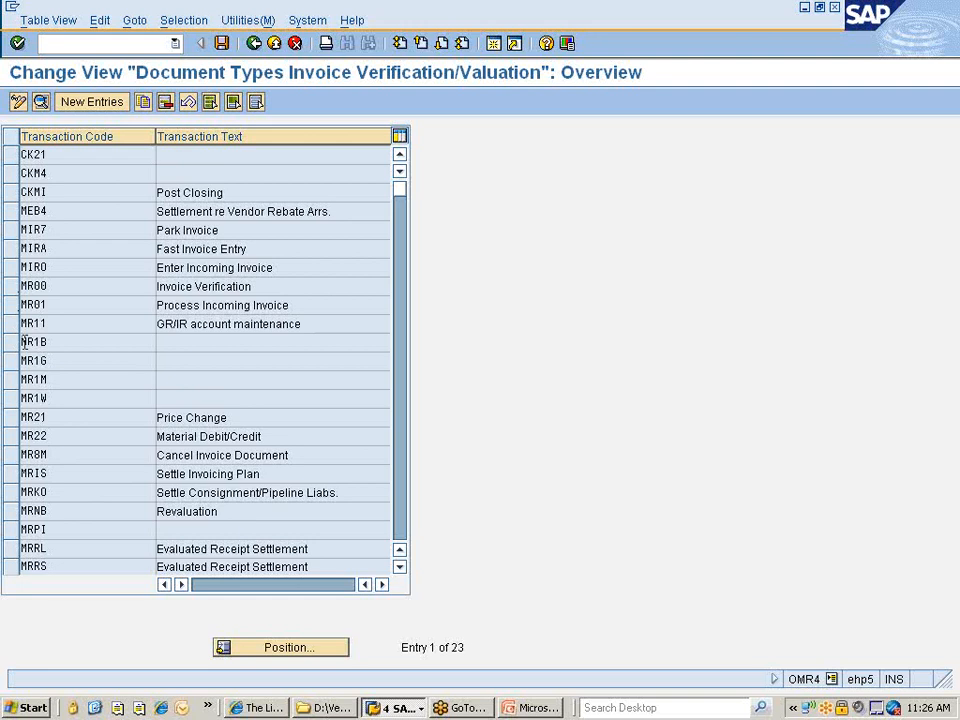
pyautogui.click(14, 267)
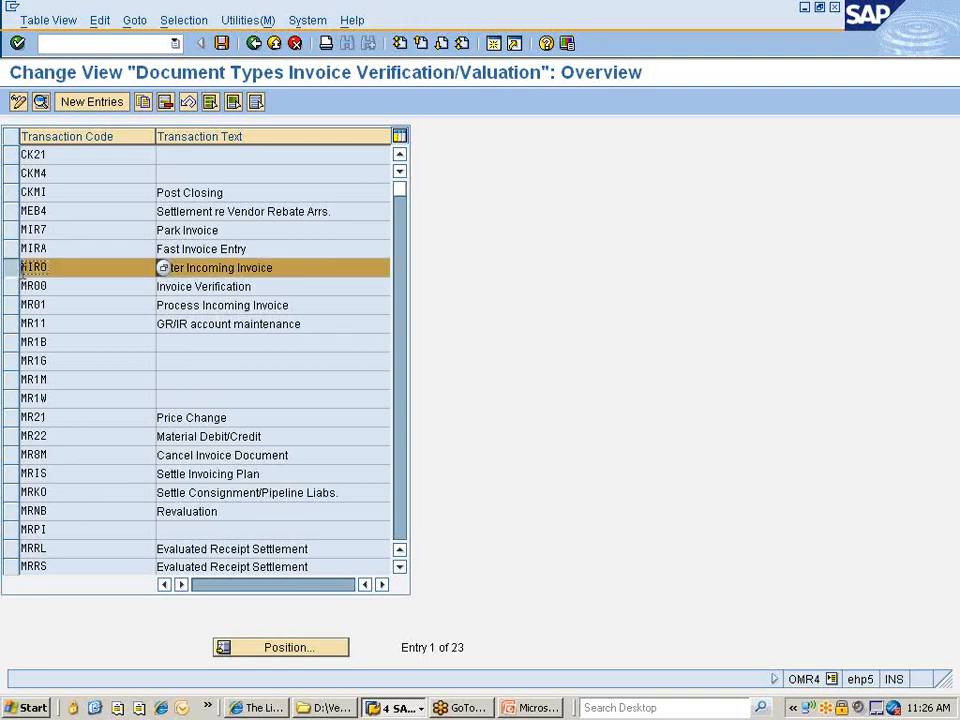
pyautogui.click(39, 104)
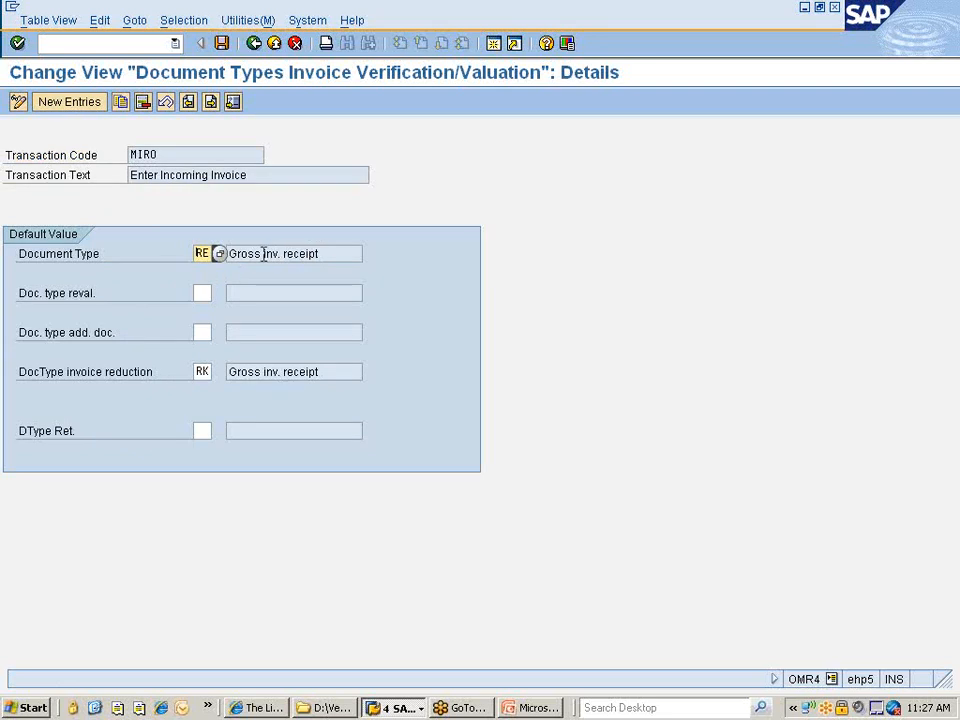
# Switch to the session showing the invoice document and start transaction MIRO there with /nmiro.
pyautogui.click(395, 707)
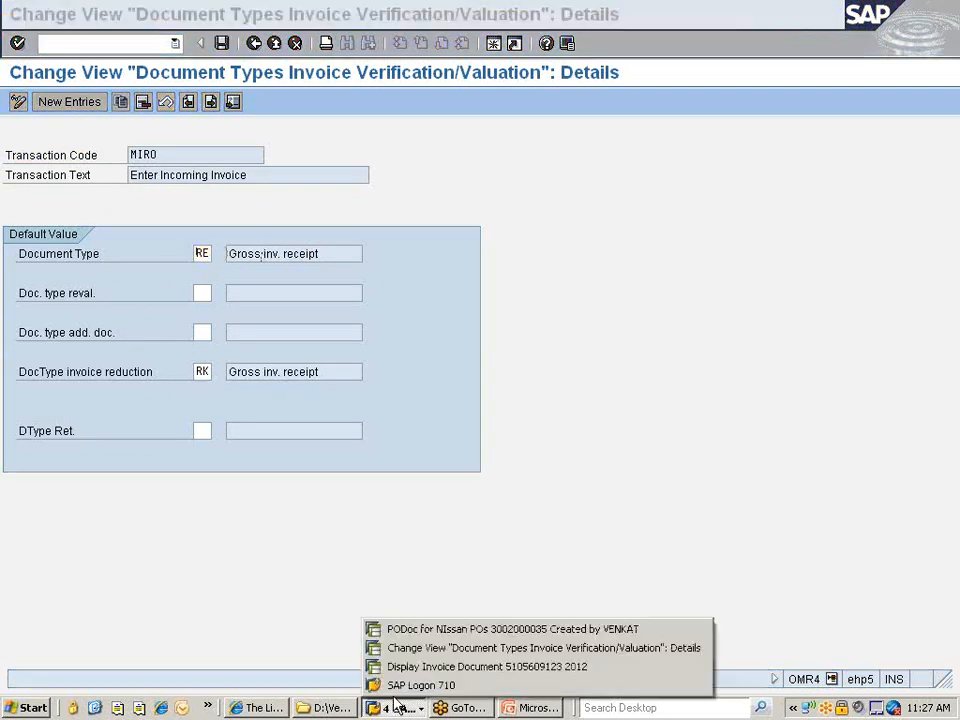
pyautogui.click(416, 668)
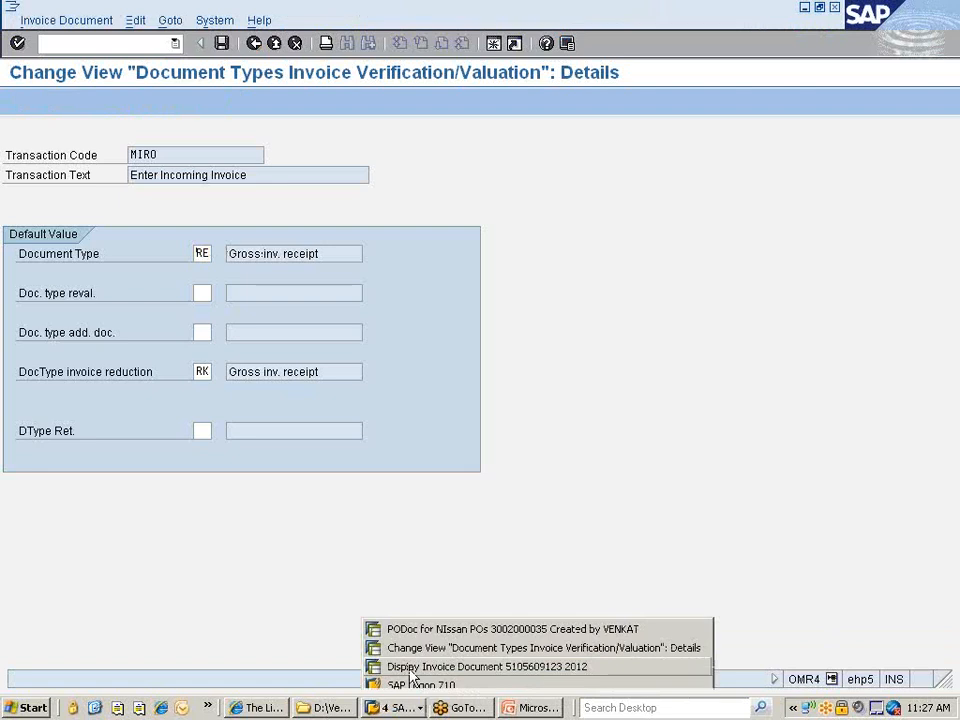
pyautogui.click(143, 43)
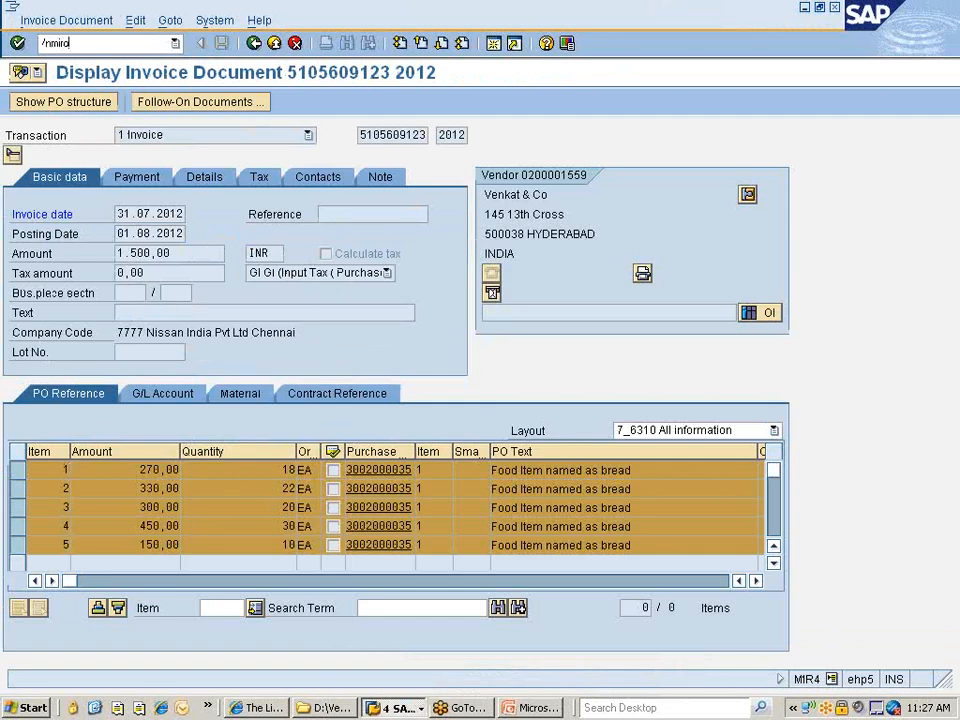
pyautogui.write('/nmiro')
pyautogui.press('Return')
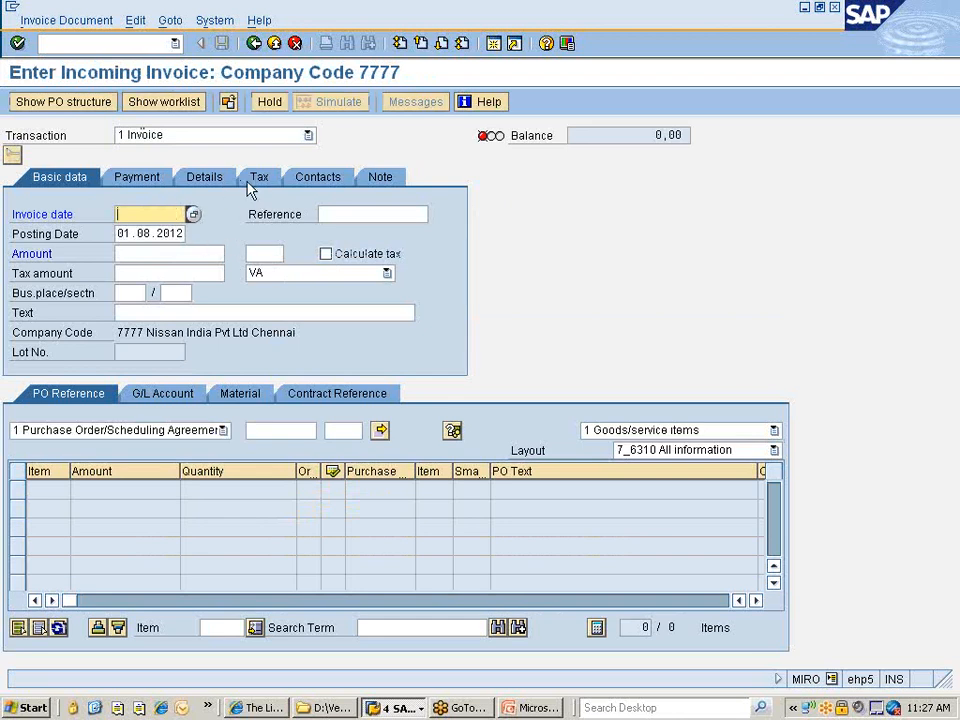
# Enter 31.07.2012 as the invoice date and show the invoice header details to check the default document type.
pyautogui.click(204, 184)
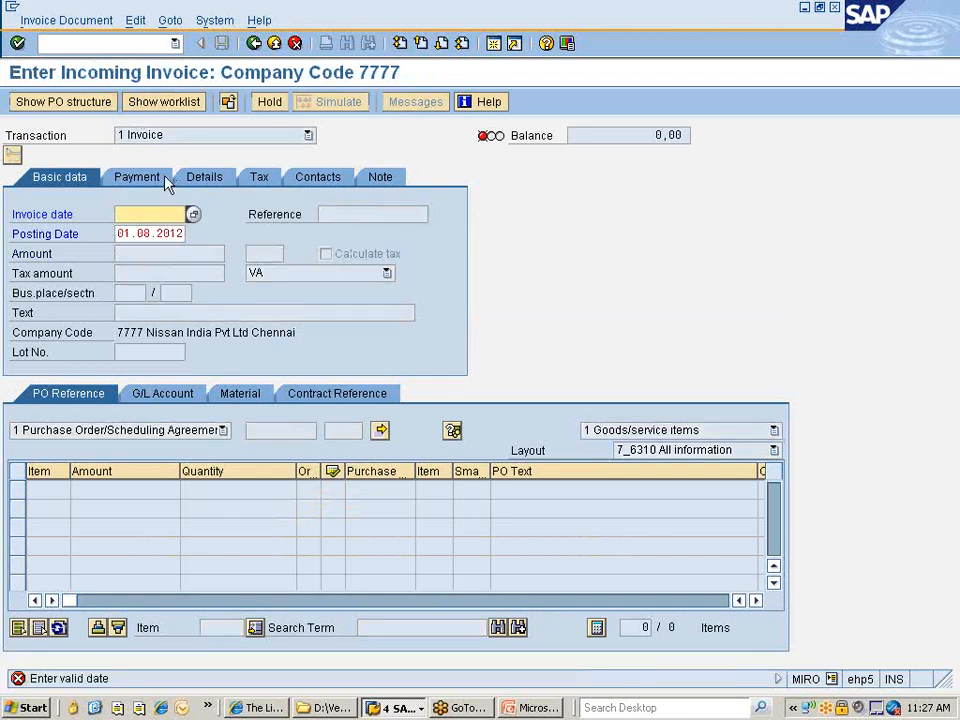
pyautogui.click(131, 210)
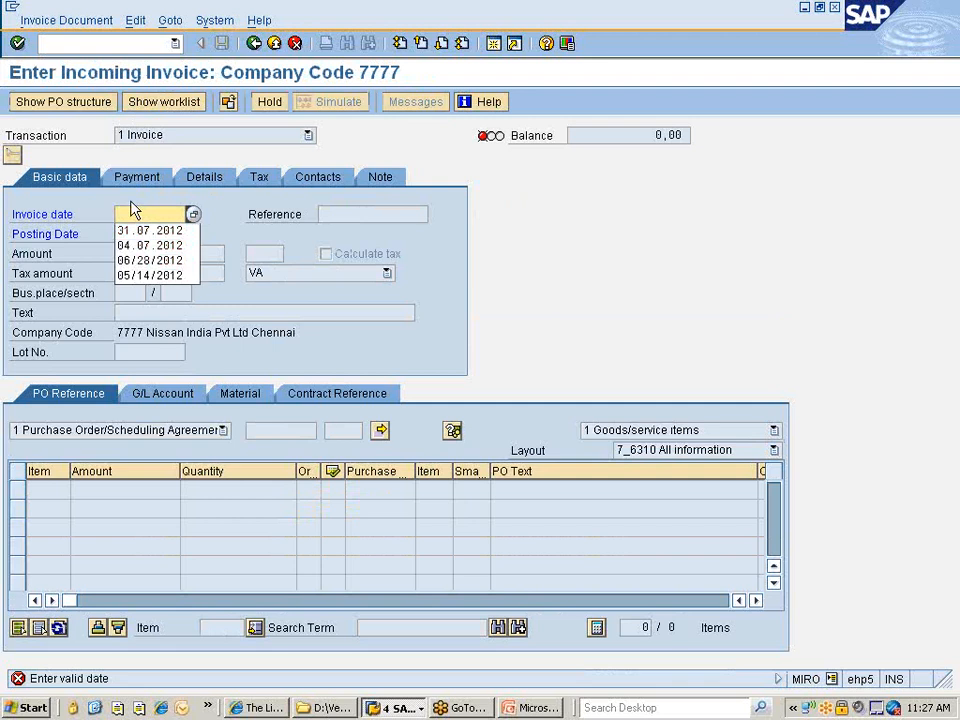
pyautogui.press('Down')
pyautogui.press('Return')
pyautogui.click(200, 187)
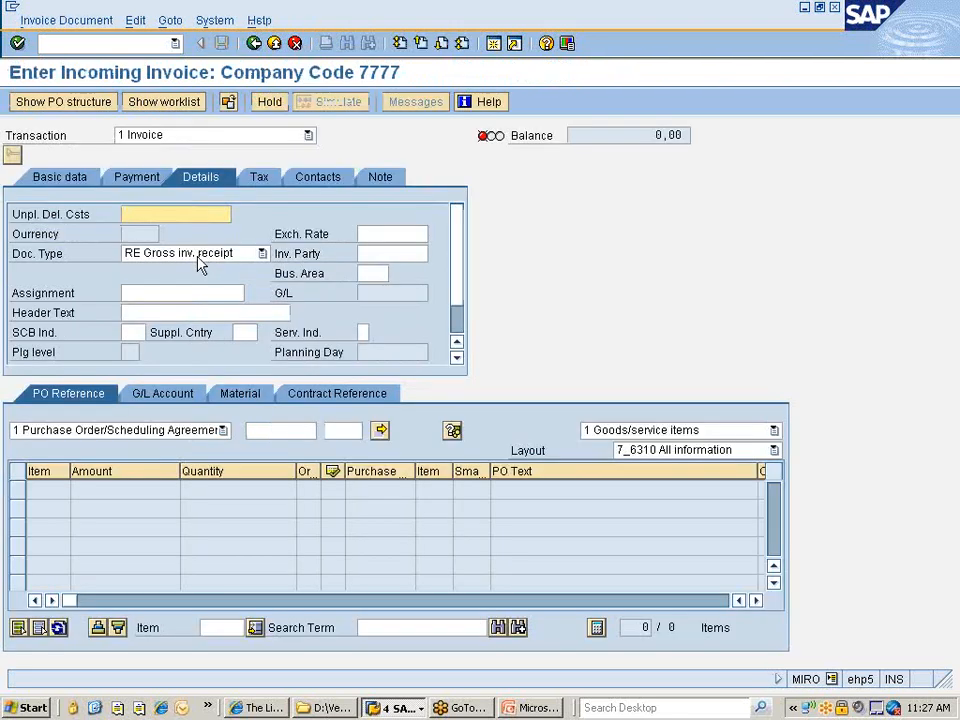
# Switch back to the MIRO document type settings and return to the invoice receipt document types and number range overview.
pyautogui.hotkey('alt', 'Tab')
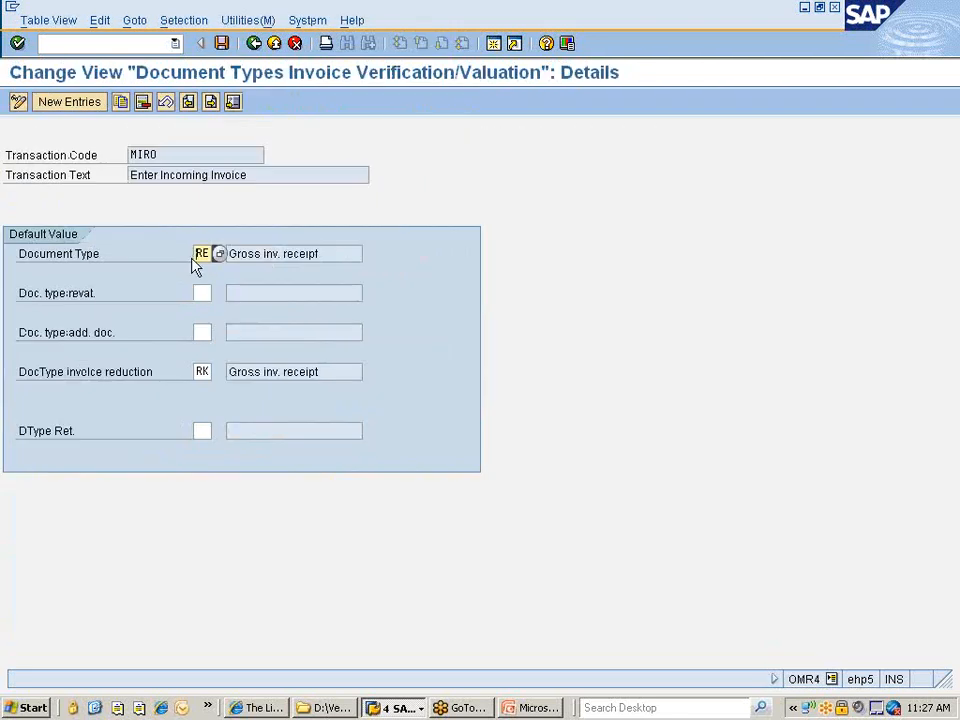
pyautogui.click(254, 43)
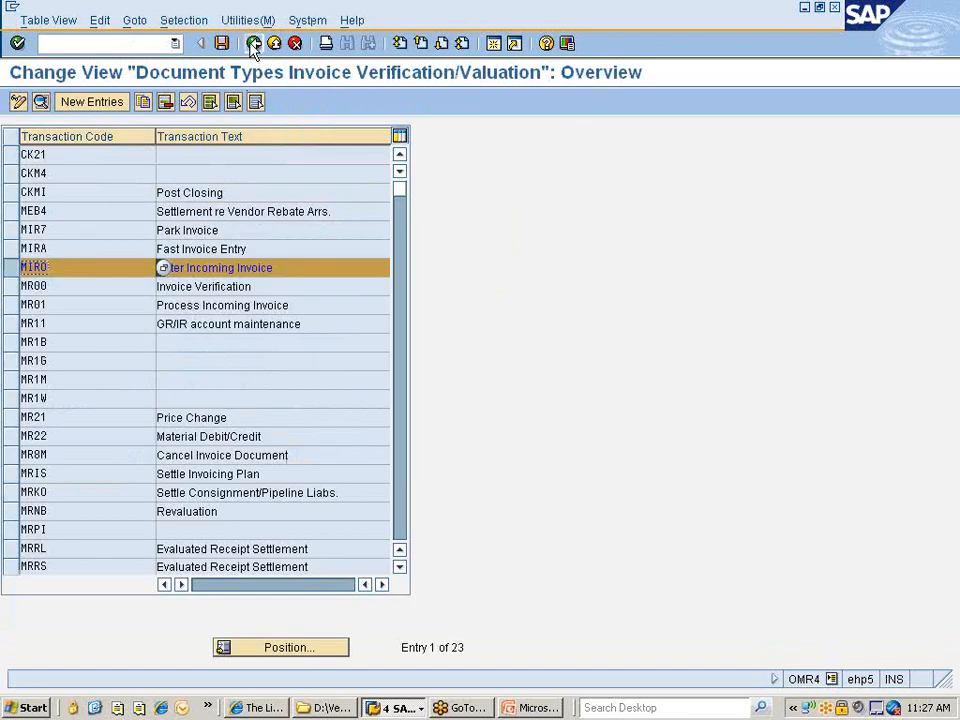
pyautogui.click(254, 43)
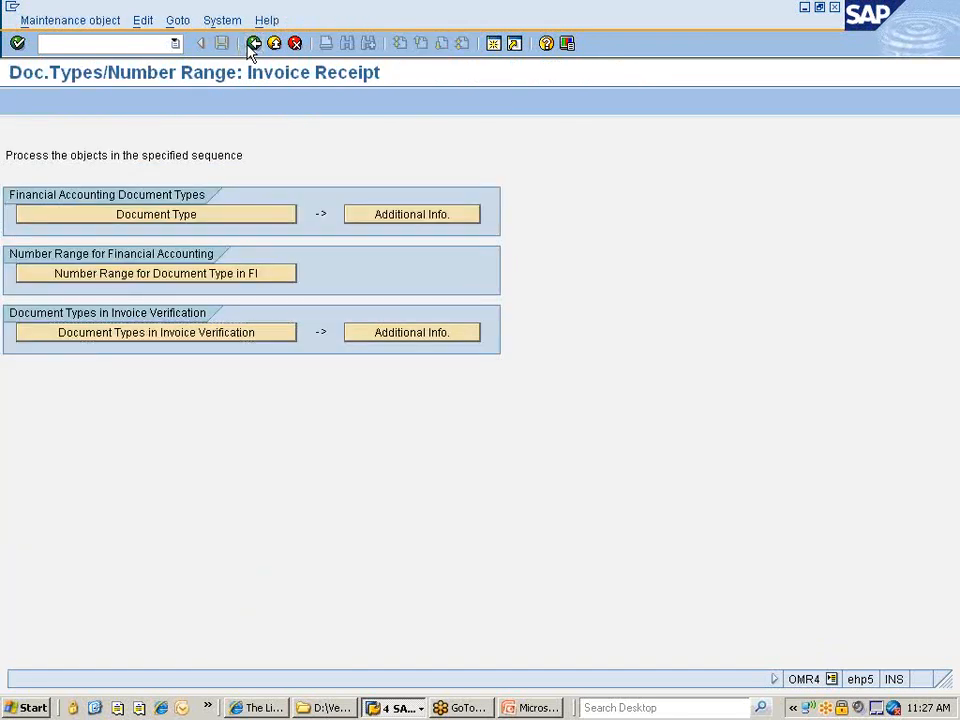
# Return to the implementation guide, open Tax Treatment in Invoice Reduction under Incoming Invoice, and locate company code 7777.
pyautogui.click(254, 43)
pyautogui.click(86, 272)
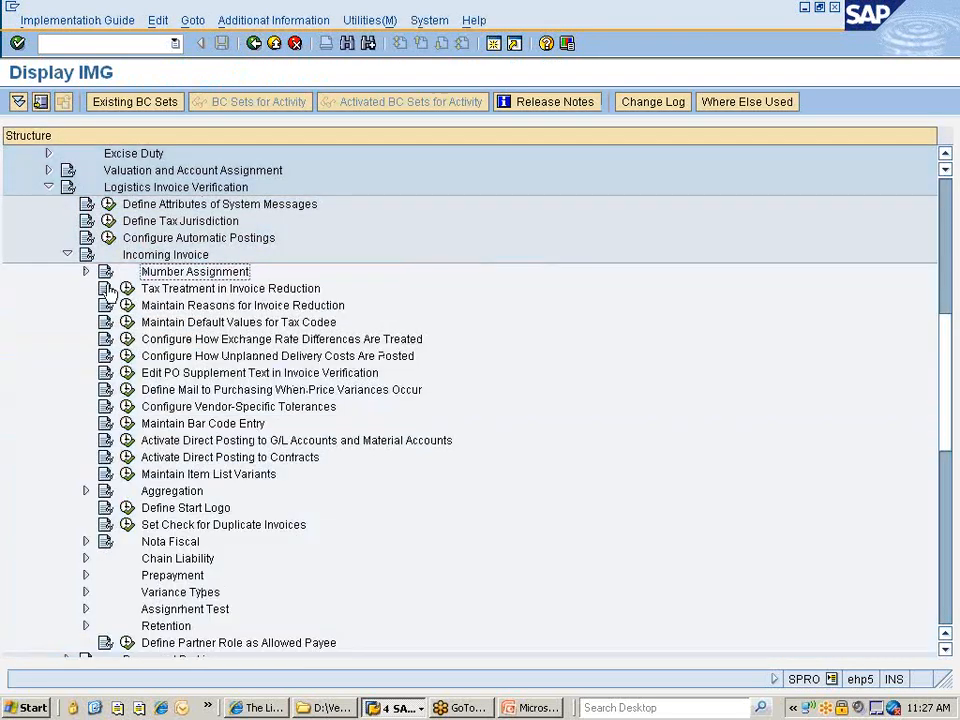
pyautogui.click(150, 289)
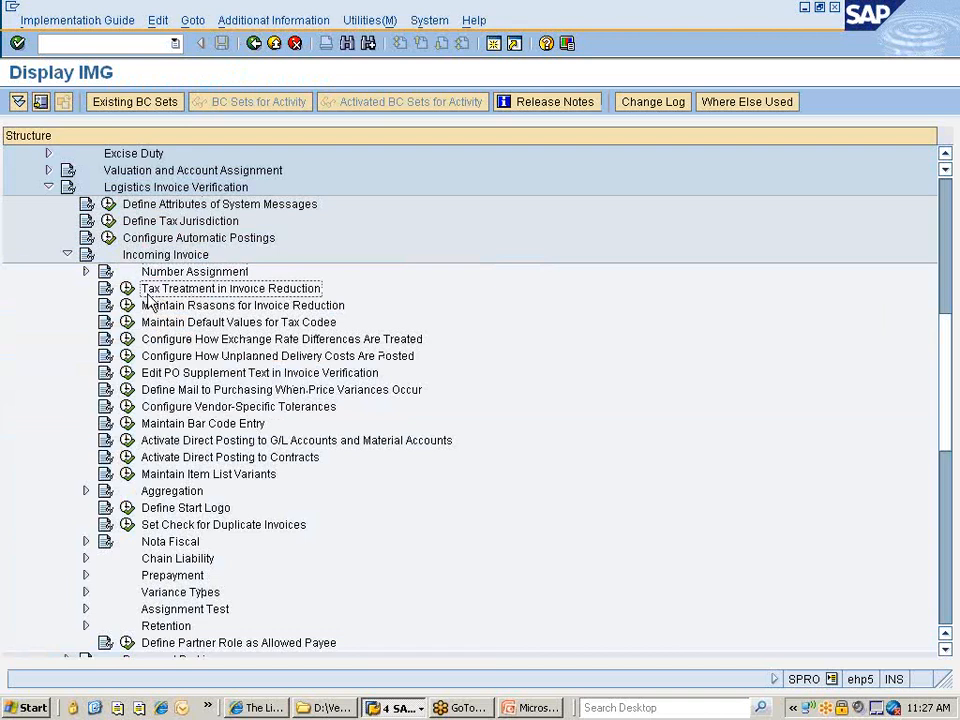
pyautogui.click(129, 289)
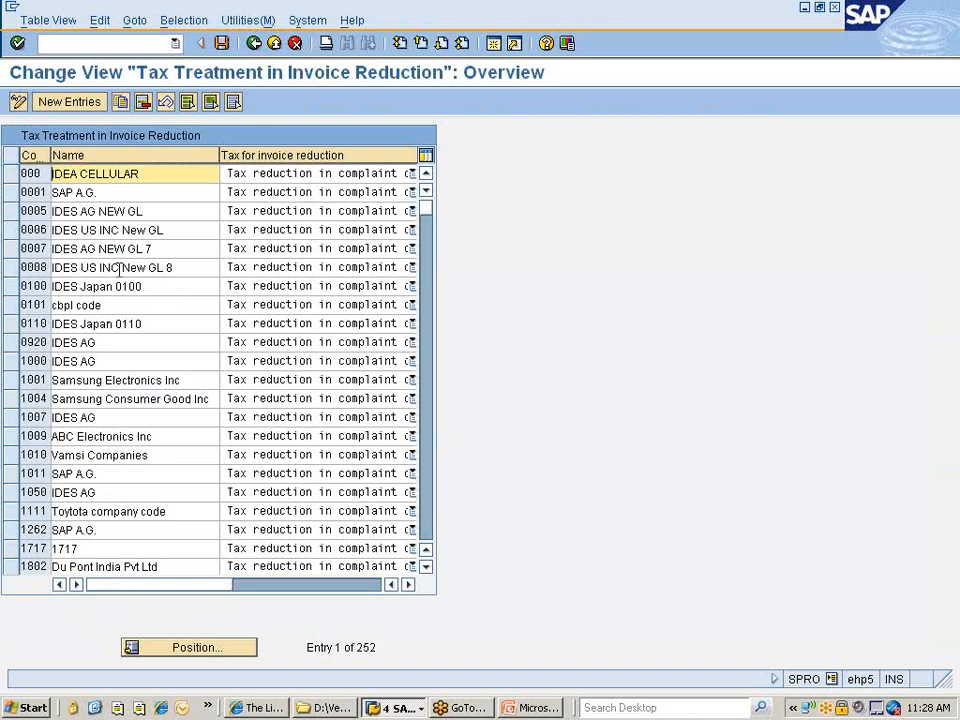
pyautogui.click(195, 649)
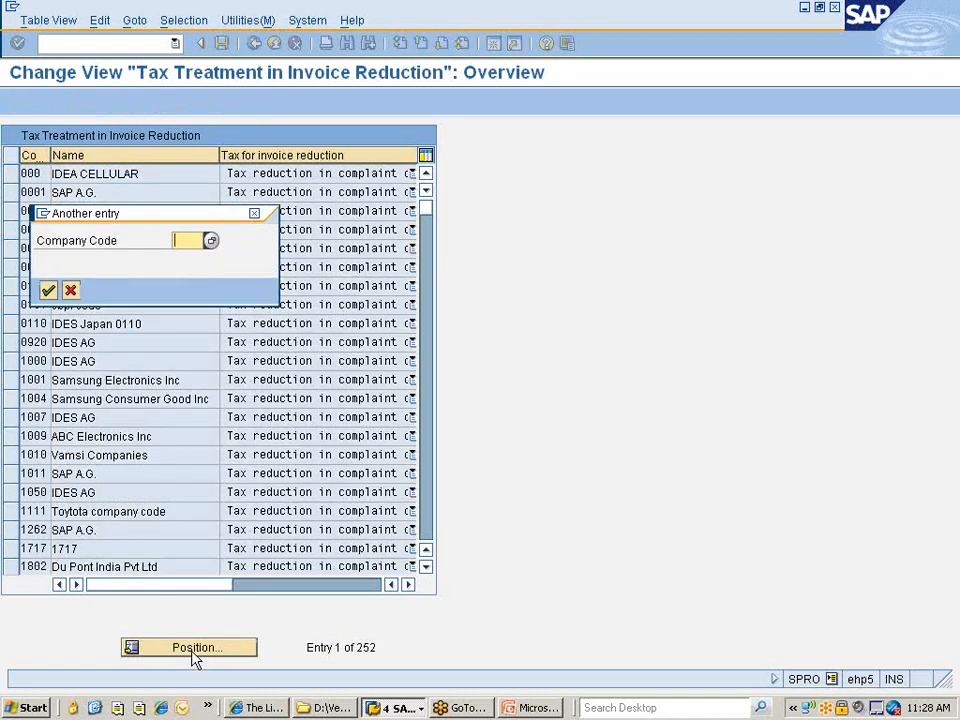
pyautogui.write('7777')
pyautogui.press('Return')
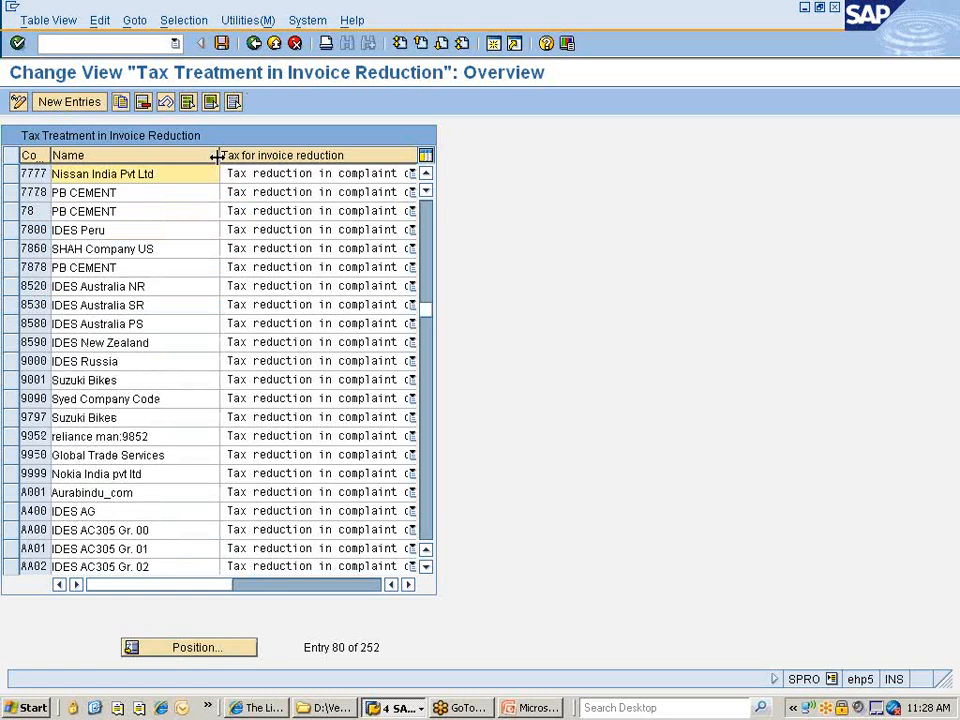
# Narrow the company name column, review the tax reduction options for company code 7777, keeping the complaint document option, and return to the implementation guide.
pyautogui.moveTo(217, 156); pyautogui.dragTo(167, 155)
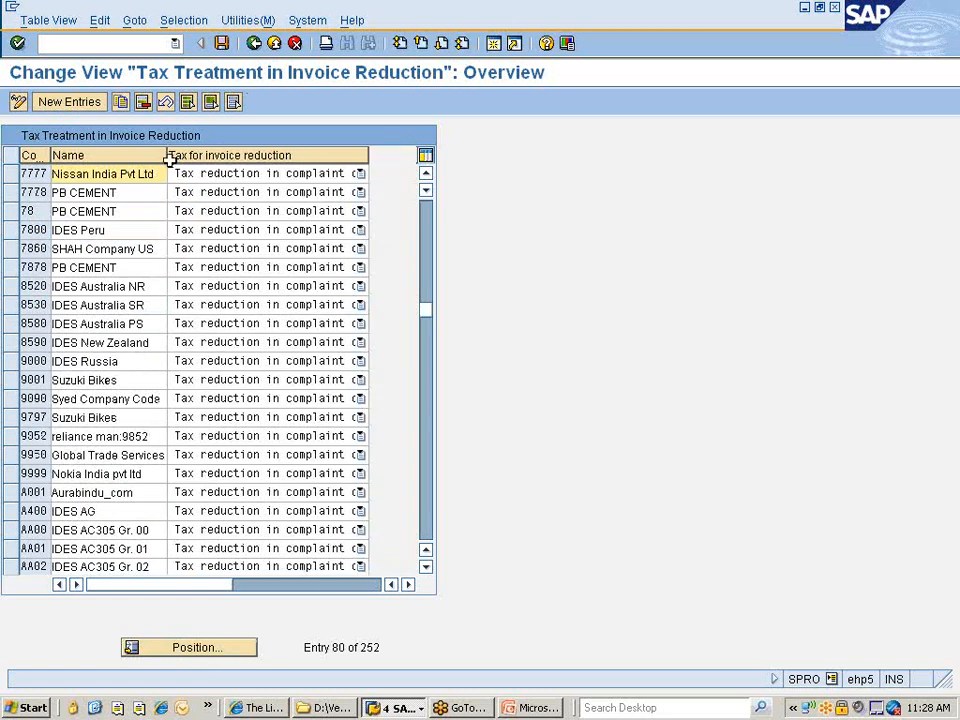
pyautogui.click(304, 175)
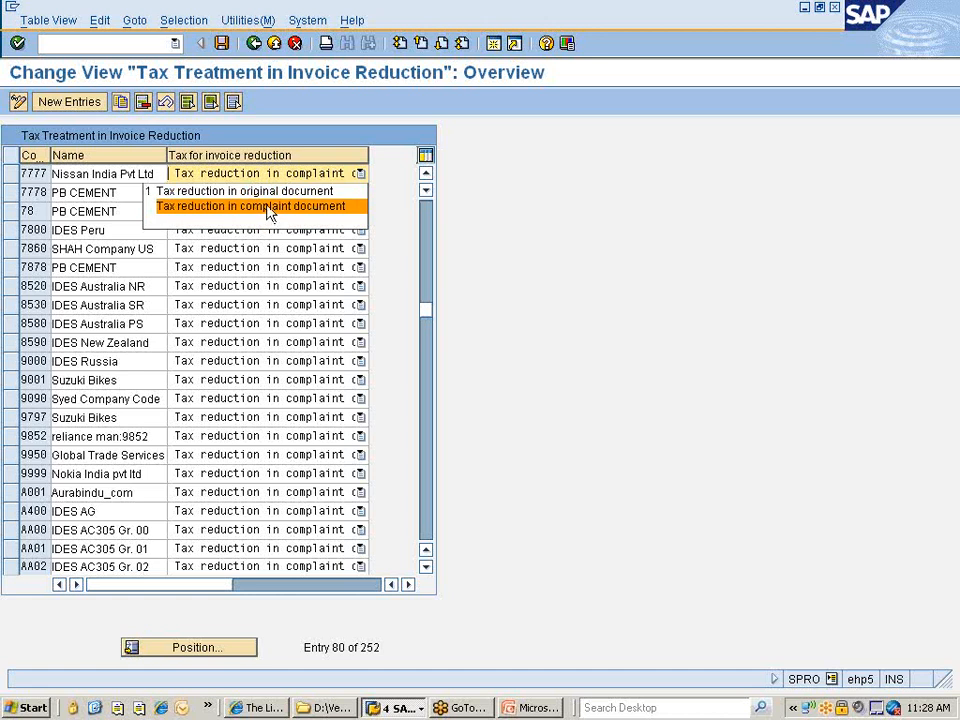
pyautogui.click(268, 208)
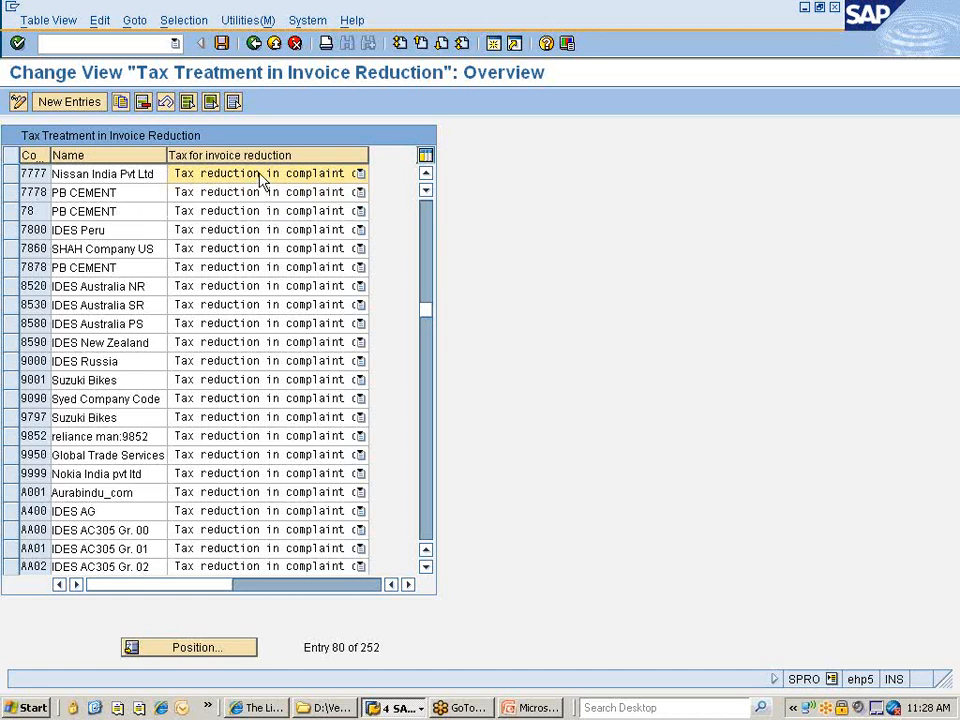
pyautogui.click(262, 176)
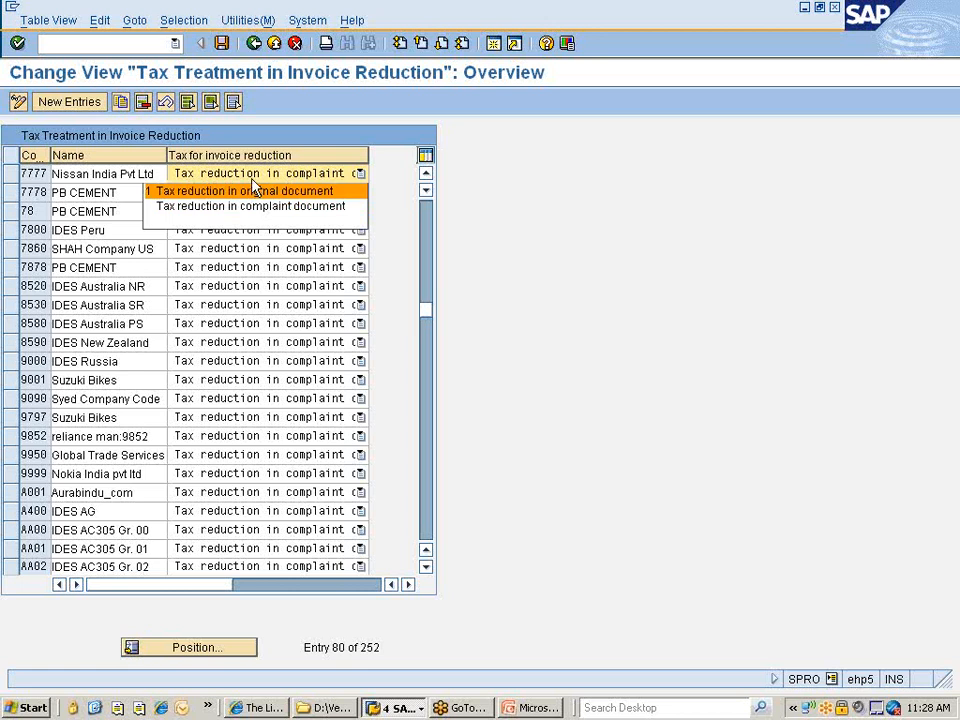
pyautogui.click(254, 179)
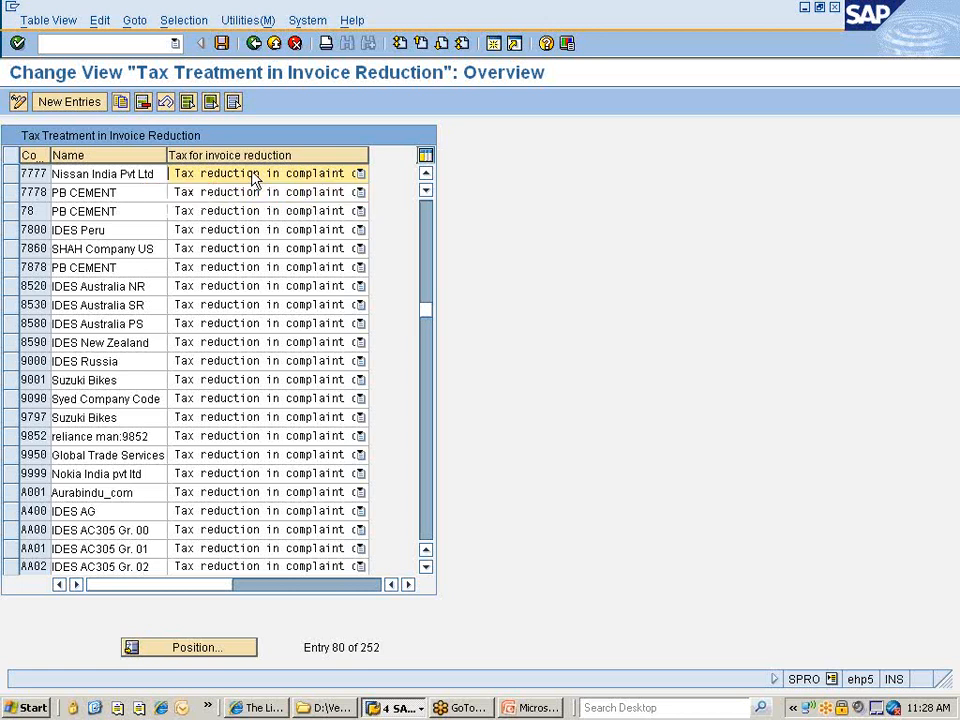
pyautogui.click(254, 43)
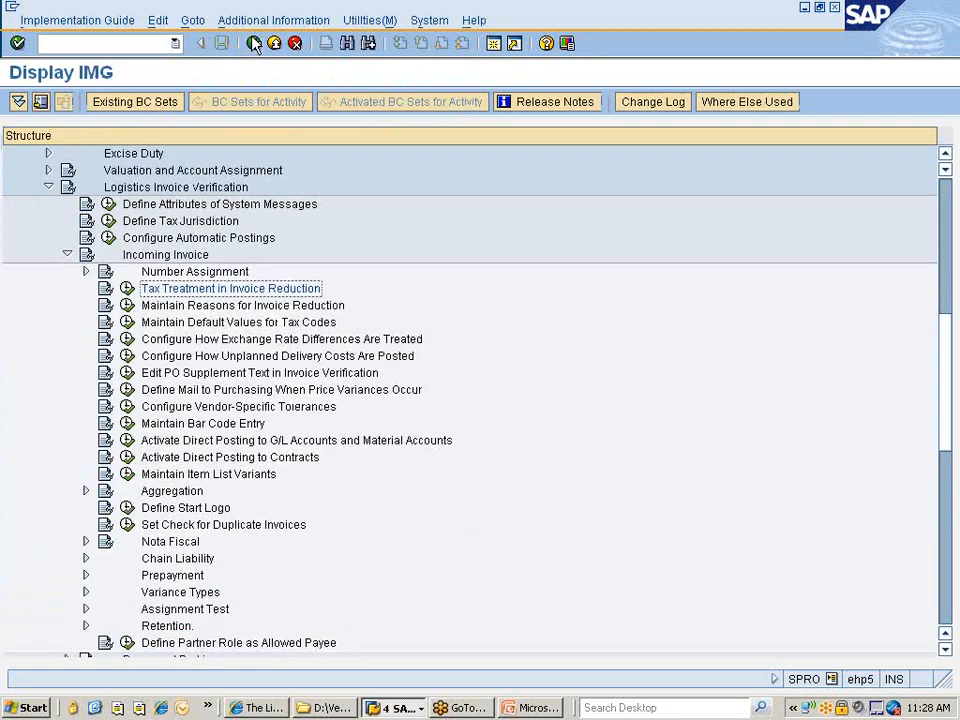
# Read the Tax Treatment in Invoice Reduction documentation on tax reduction in the complaint document versus the original document, then close it.
pyautogui.click(104, 289)
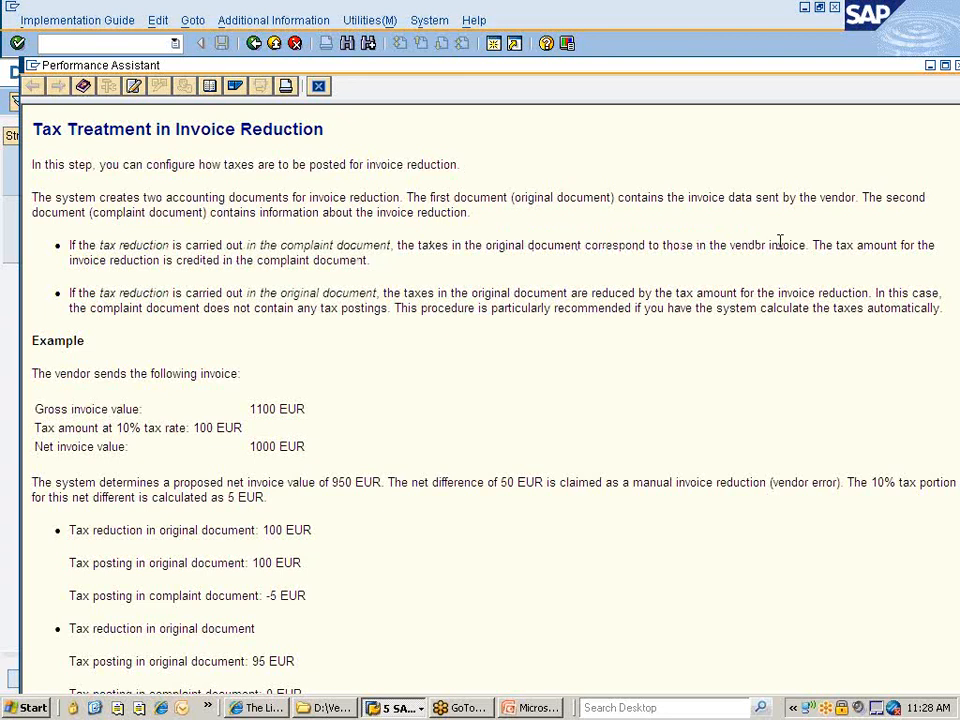
pyautogui.moveTo(177, 261); pyautogui.dragTo(373, 260)
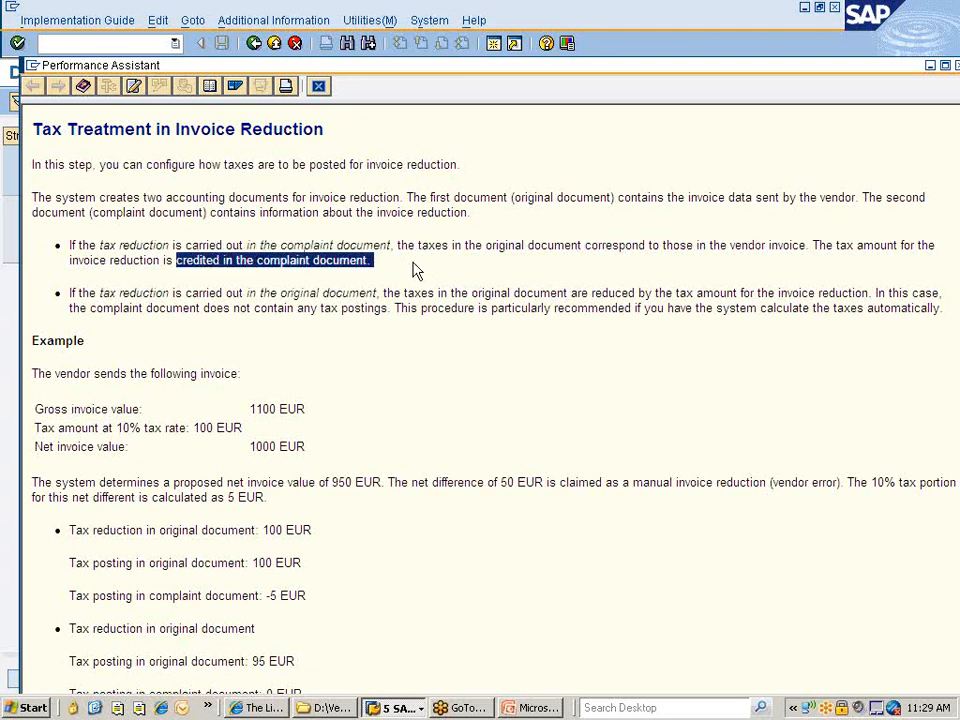
pyautogui.moveTo(100, 293); pyautogui.dragTo(359, 302)
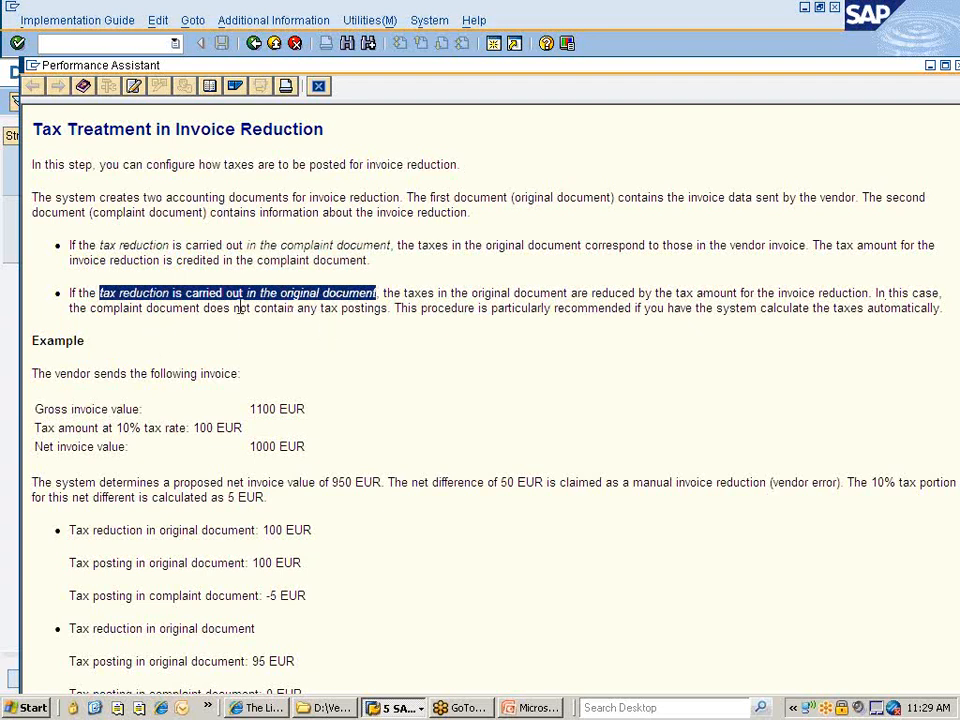
pyautogui.moveTo(236, 308); pyautogui.dragTo(388, 308)
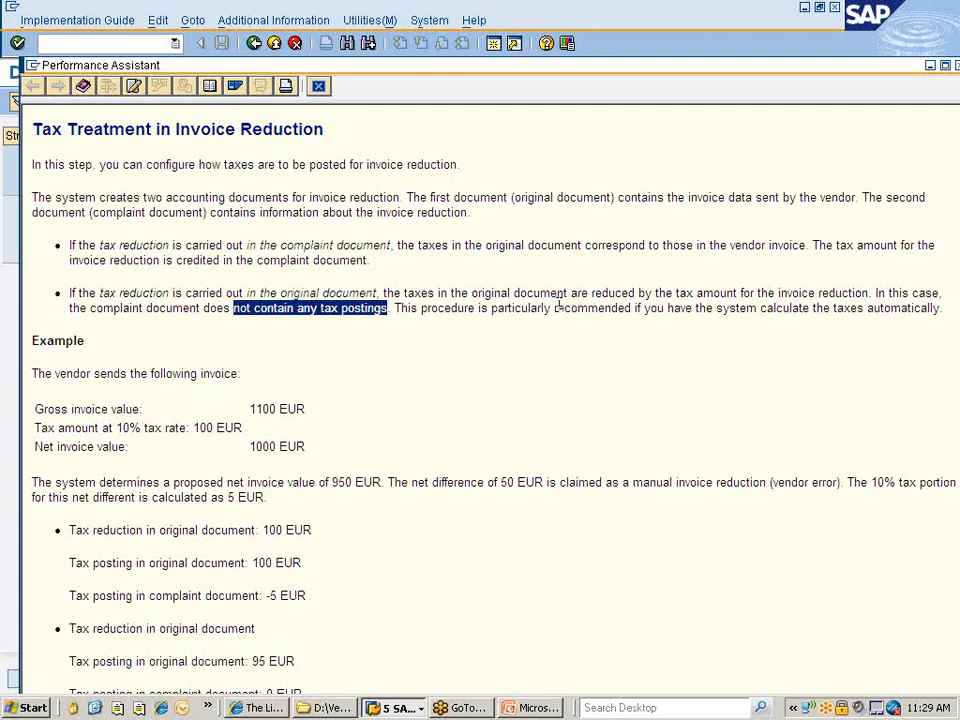
pyautogui.click(418, 307)
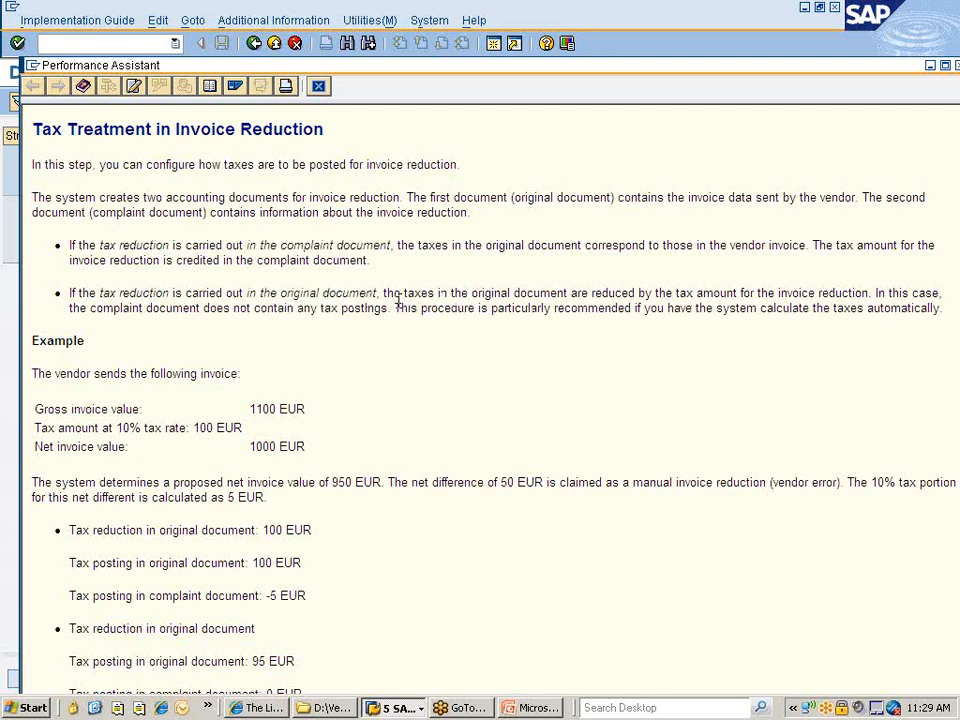
pyautogui.moveTo(418, 307); pyautogui.dragTo(886, 294)
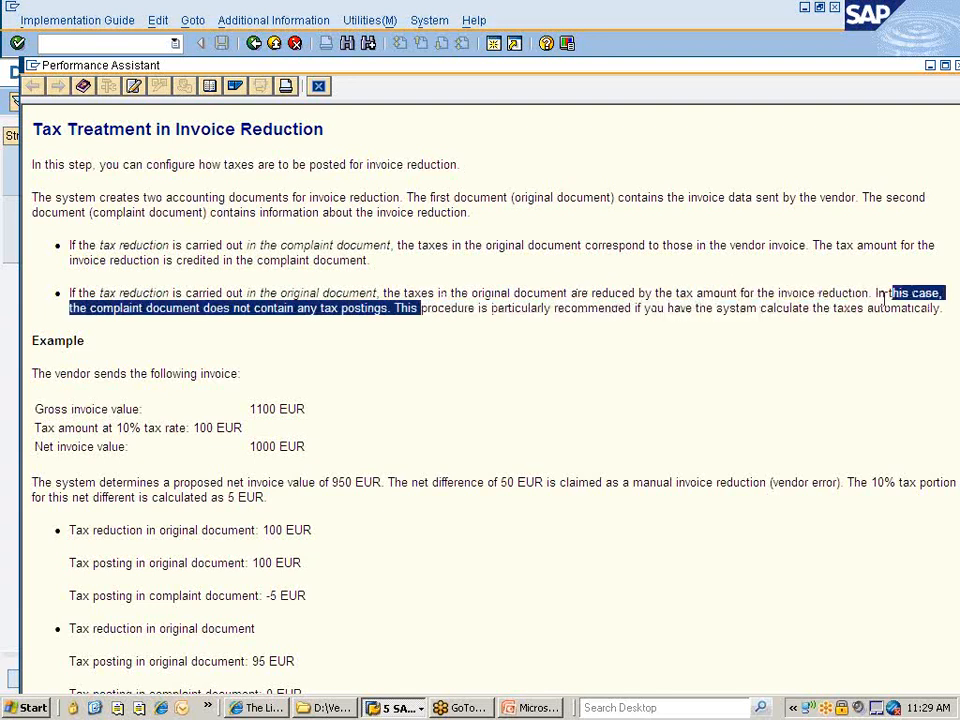
pyautogui.click(150, 286)
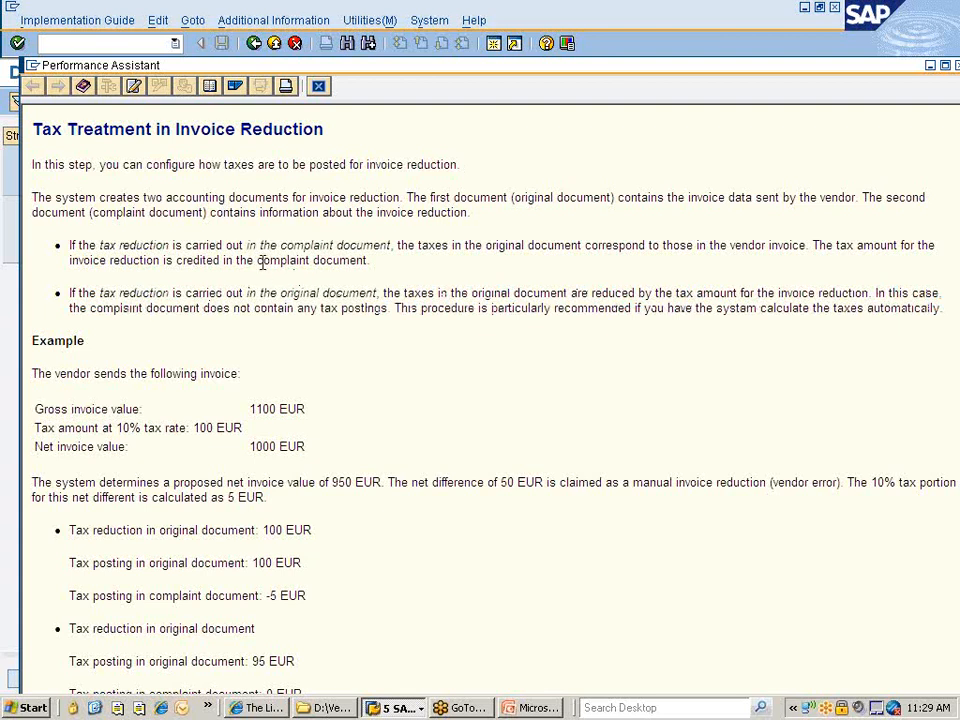
pyautogui.moveTo(374, 264); pyautogui.dragTo(83, 240)
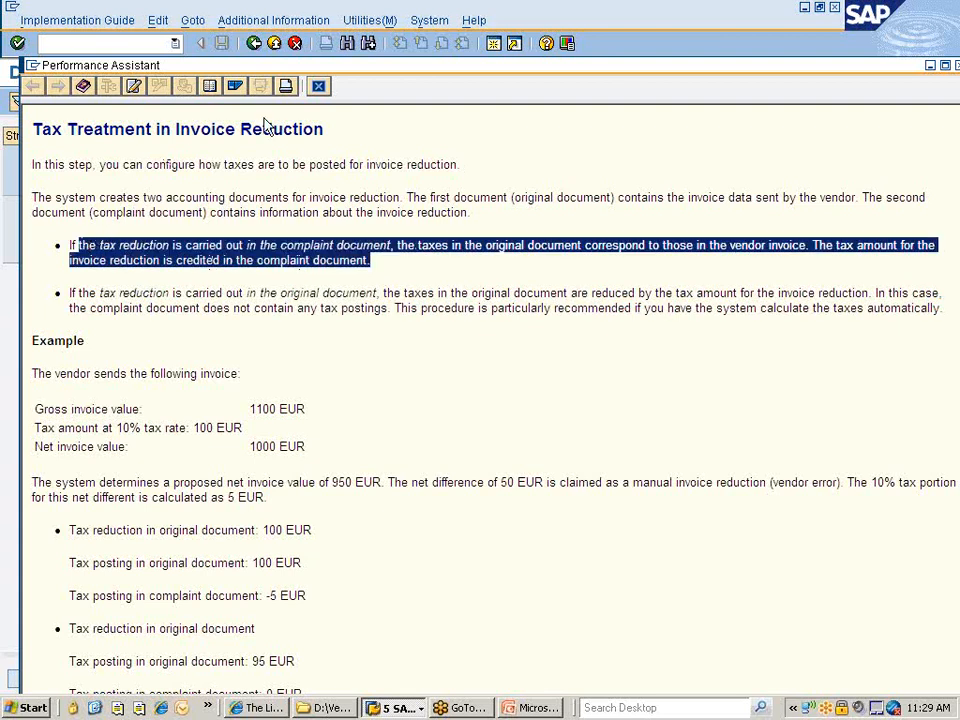
pyautogui.click(318, 86)
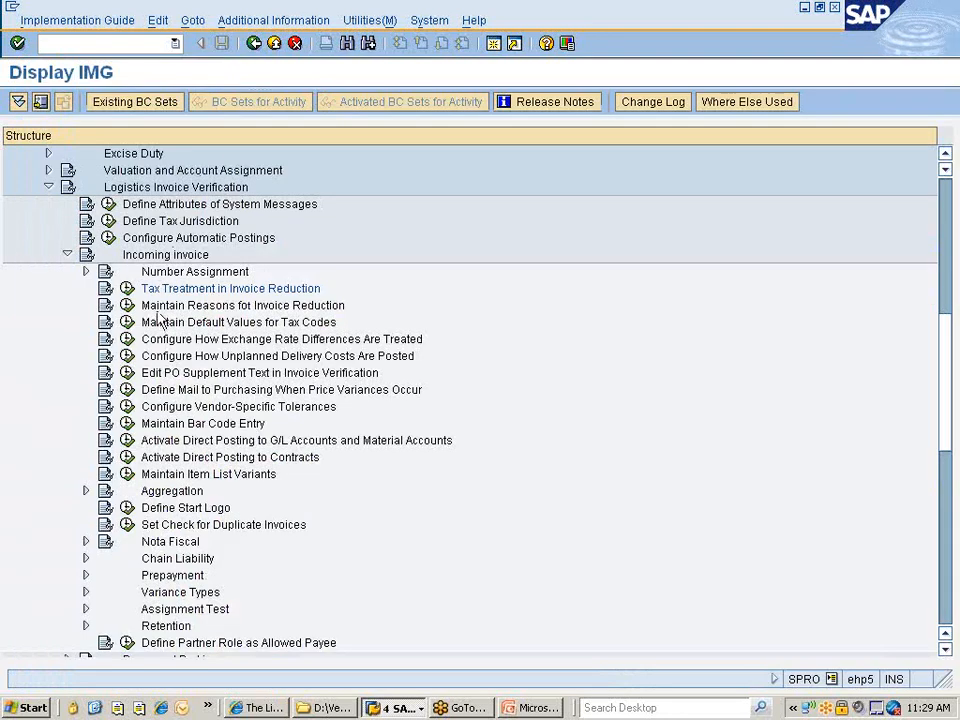
# Display the reasons maintained for invoice reduction, then return to the implementation guide and select Maintain Default Values for Tax Codes.
pyautogui.click(126, 306)
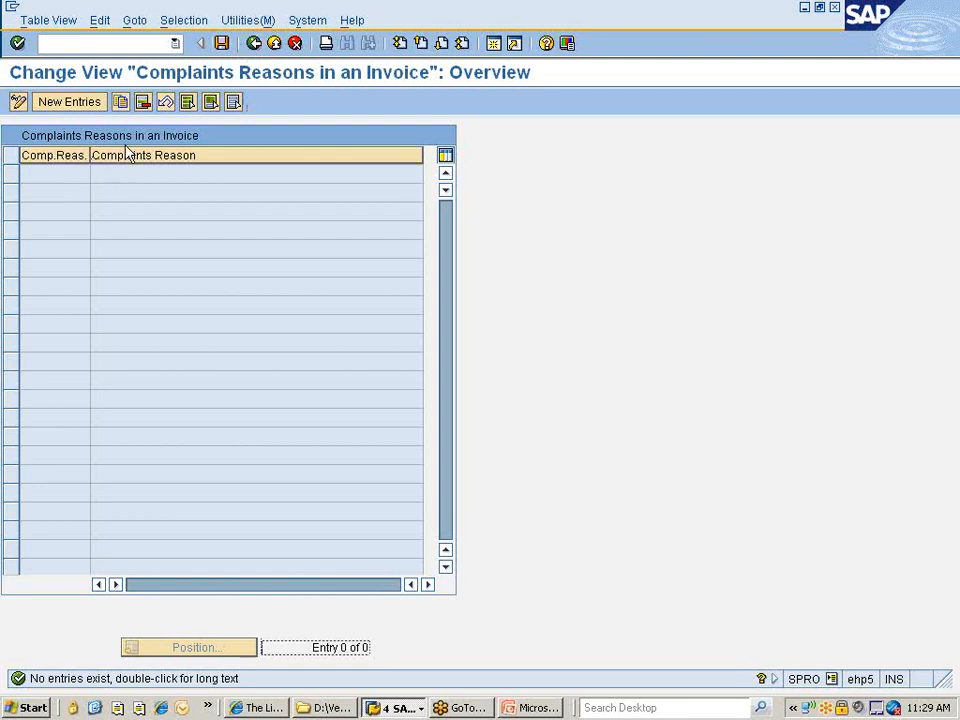
pyautogui.click(253, 45)
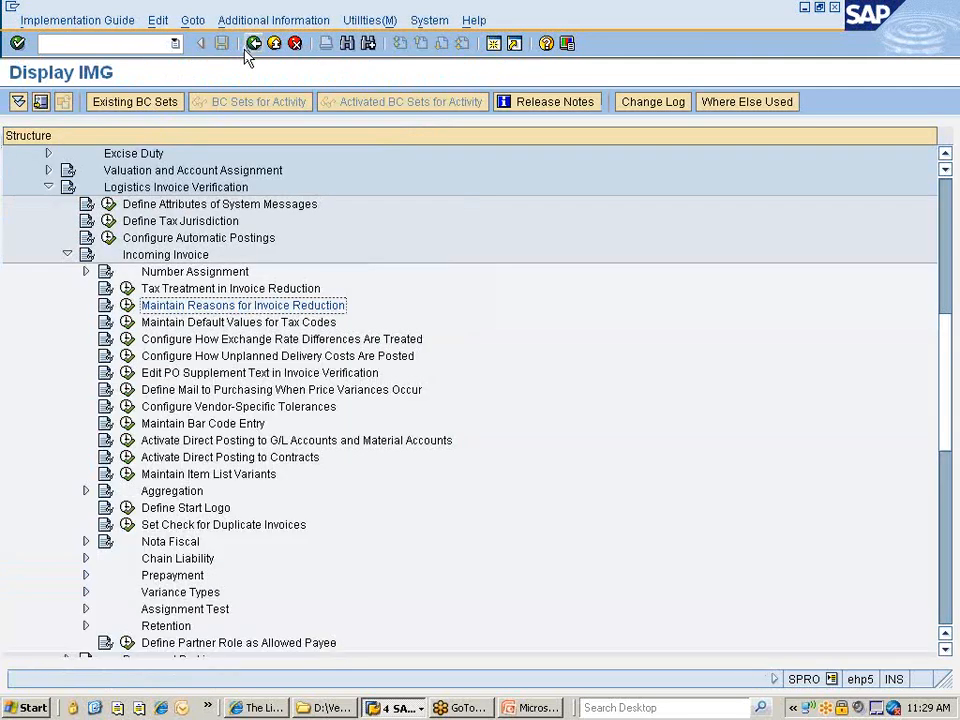
pyautogui.click(204, 323)
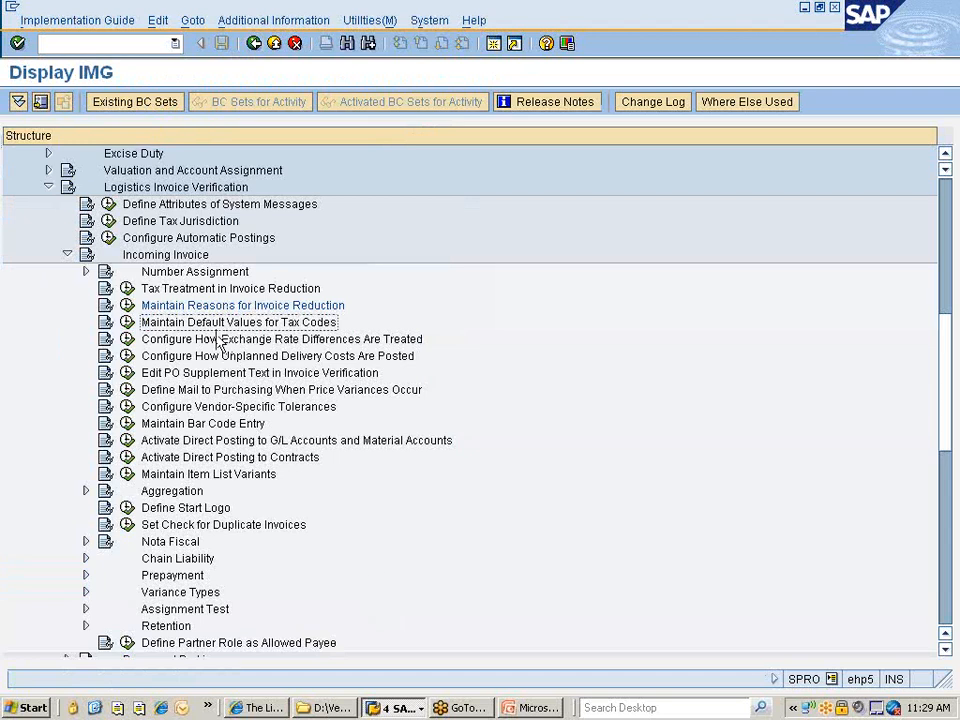
# Check the default tax code in the tax data of the incoming invoice session for company code 7777, then return to the implementation guide.
pyautogui.click(393, 707)
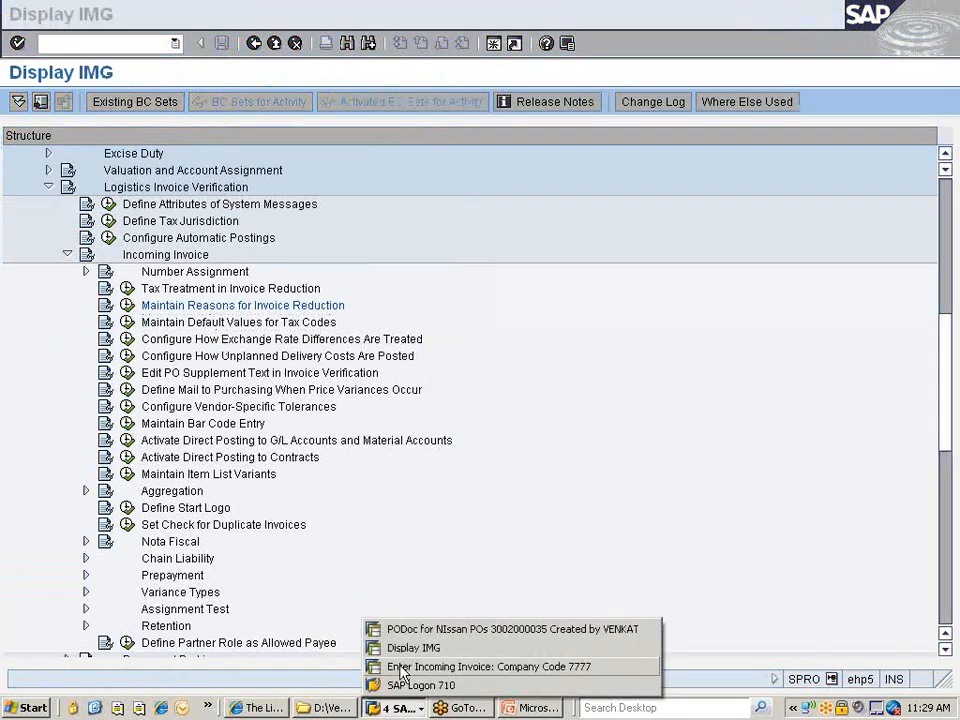
pyautogui.click(401, 667)
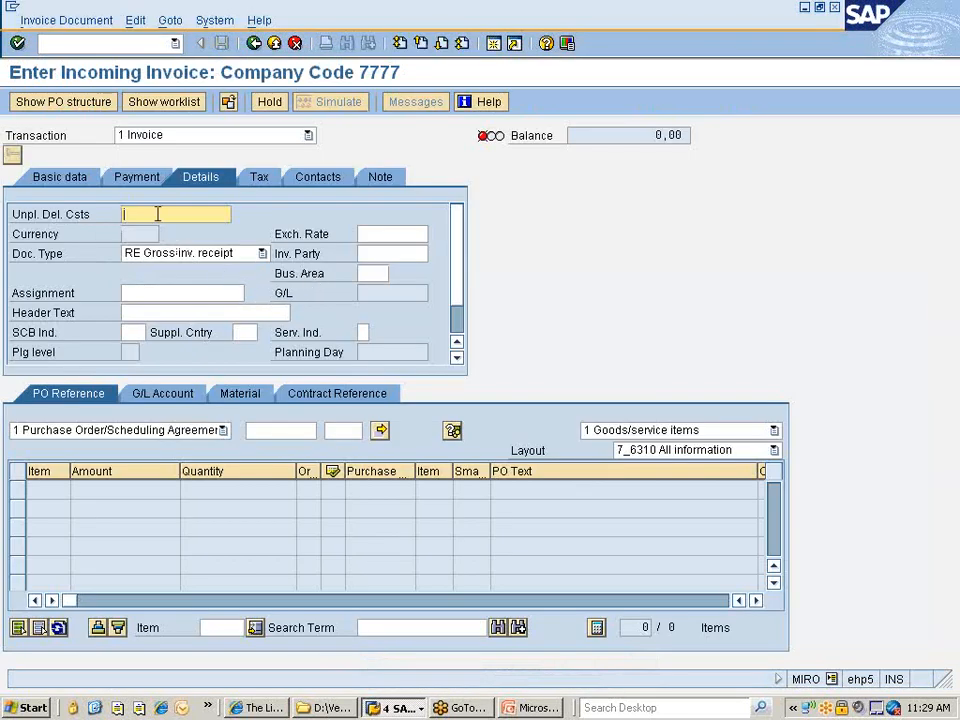
pyautogui.click(258, 181)
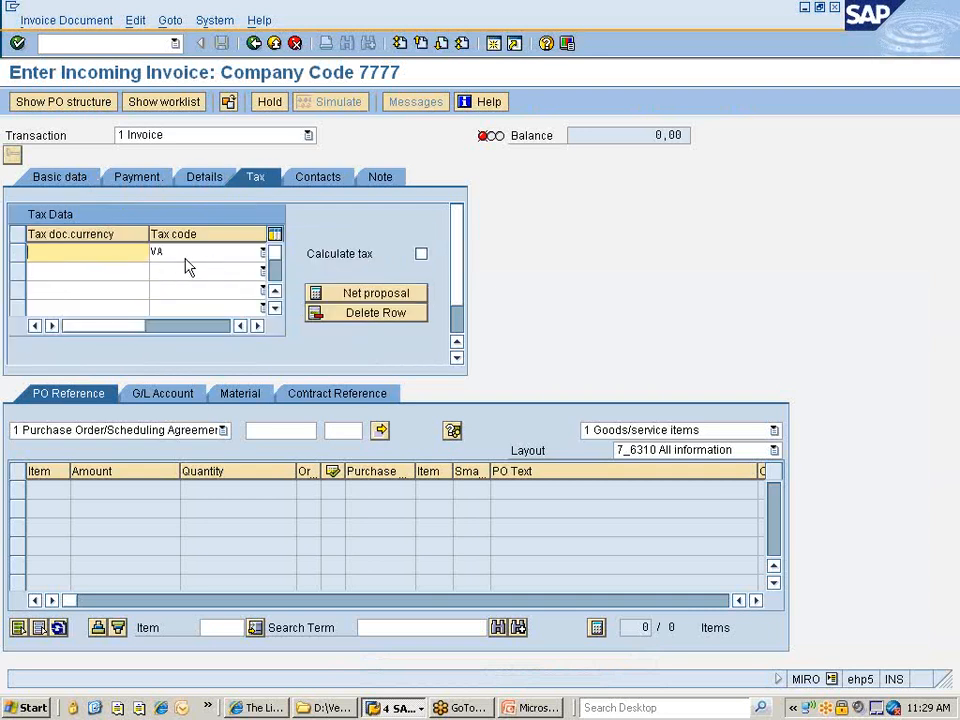
pyautogui.hotkey('alt', 'Tab')
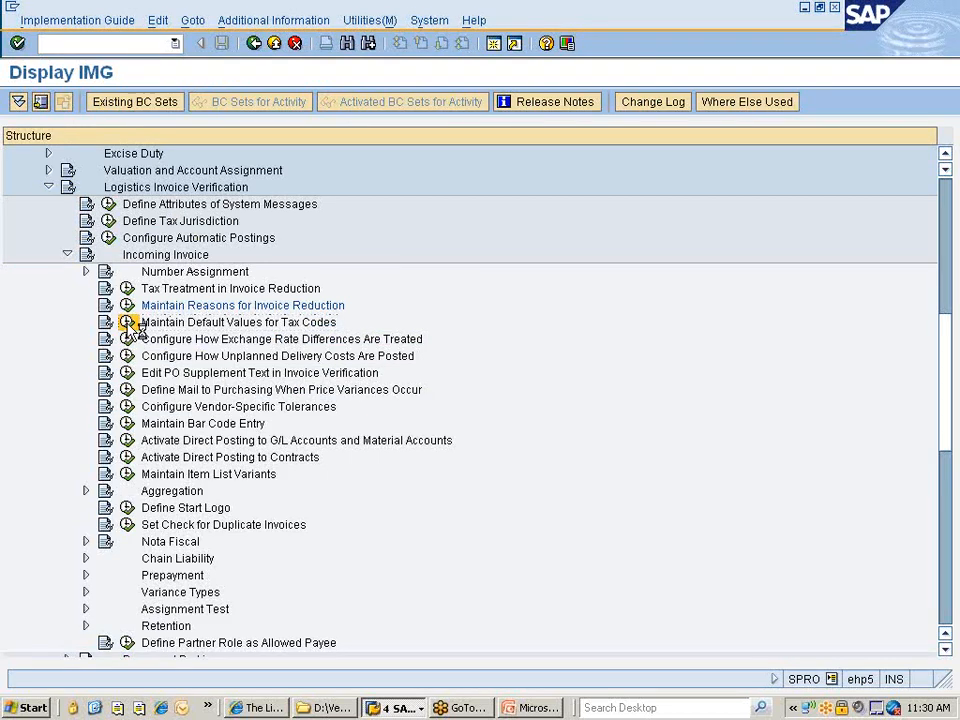
# Open the default values for tax codes and display the tax default details for company code 7777.
pyautogui.click(128, 322)
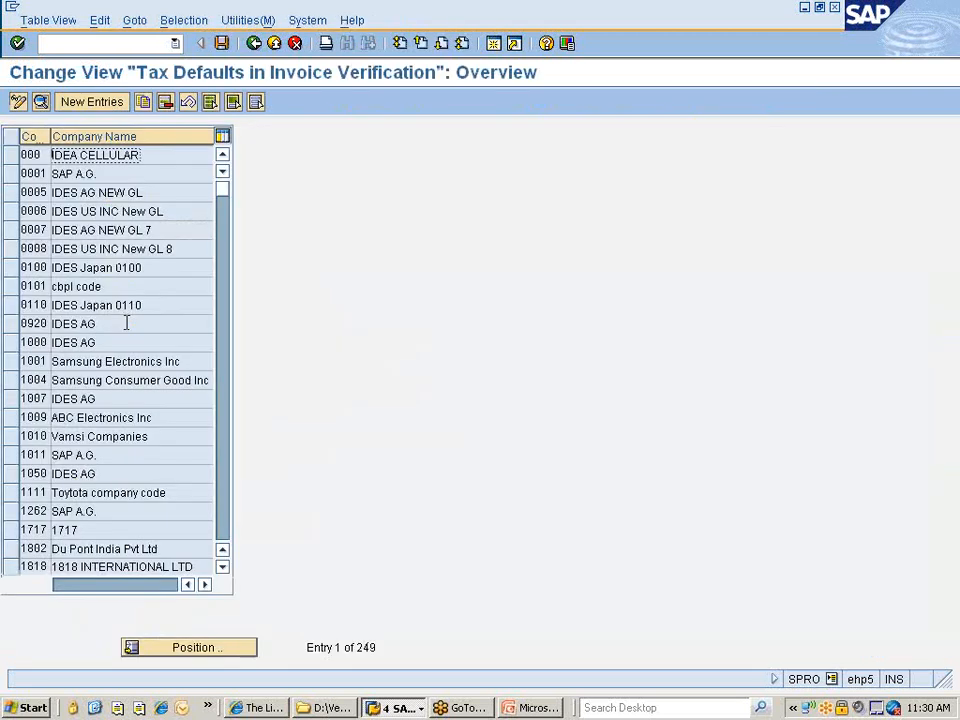
pyautogui.click(199, 650)
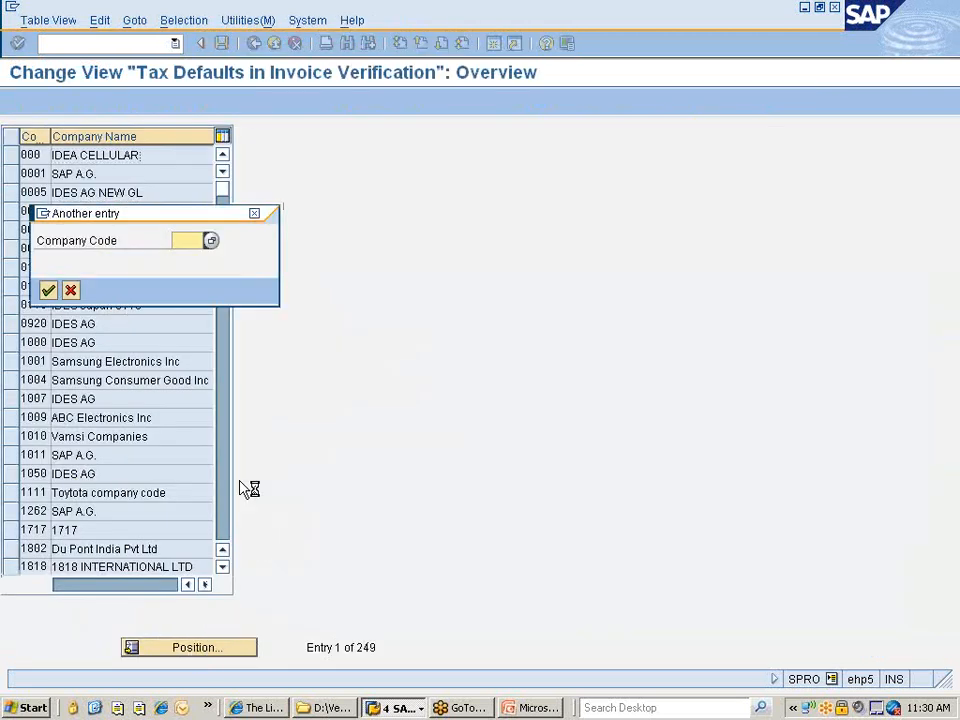
pyautogui.write('7777')
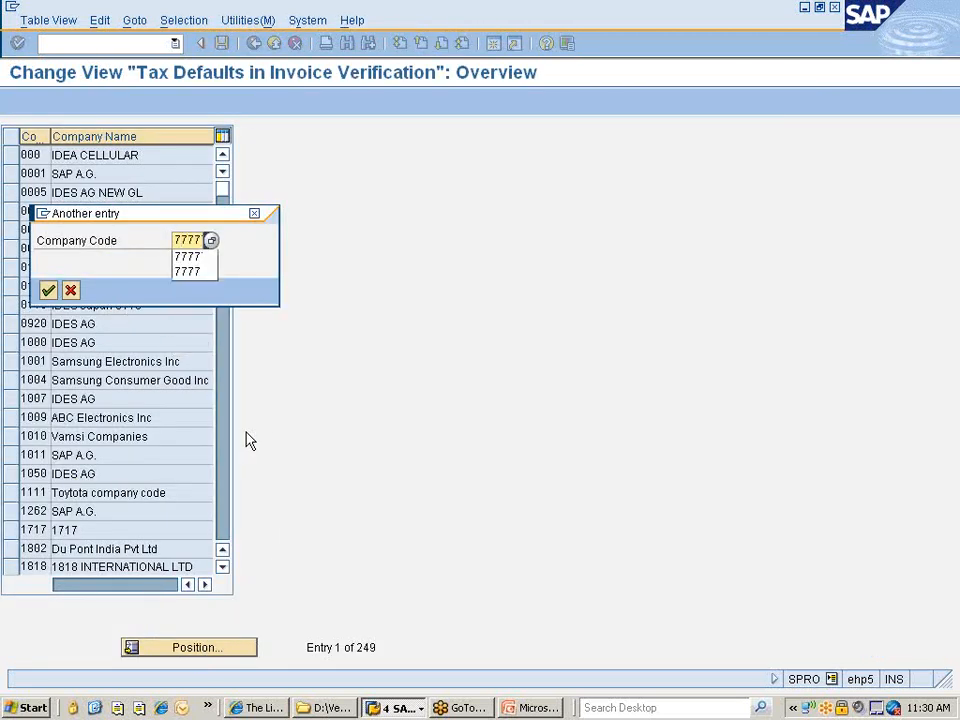
pyautogui.press('Return')
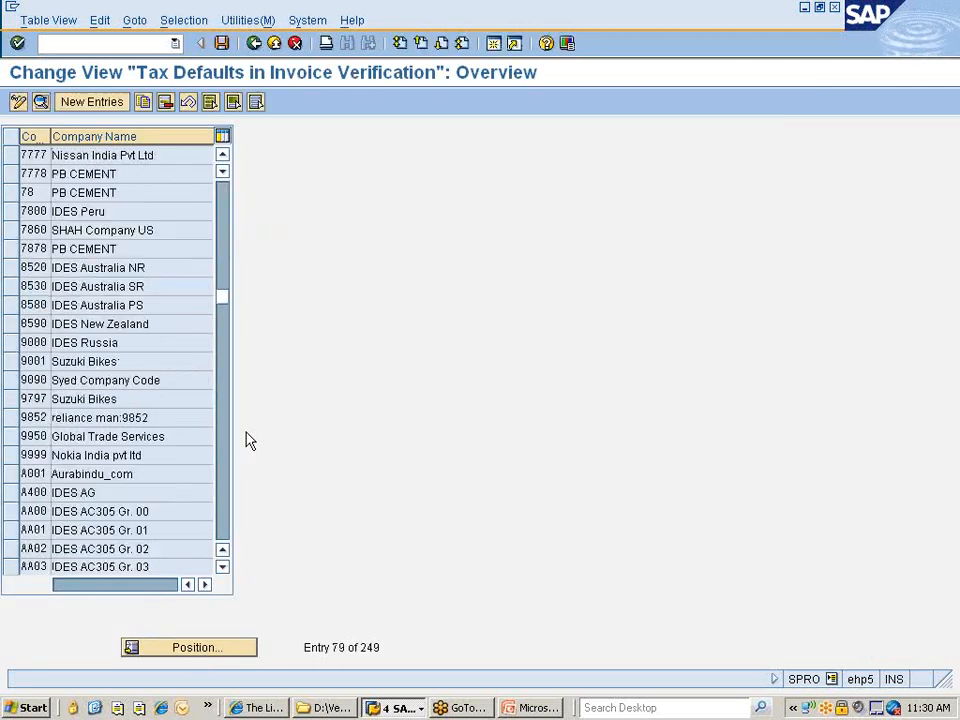
pyautogui.click(11, 156)
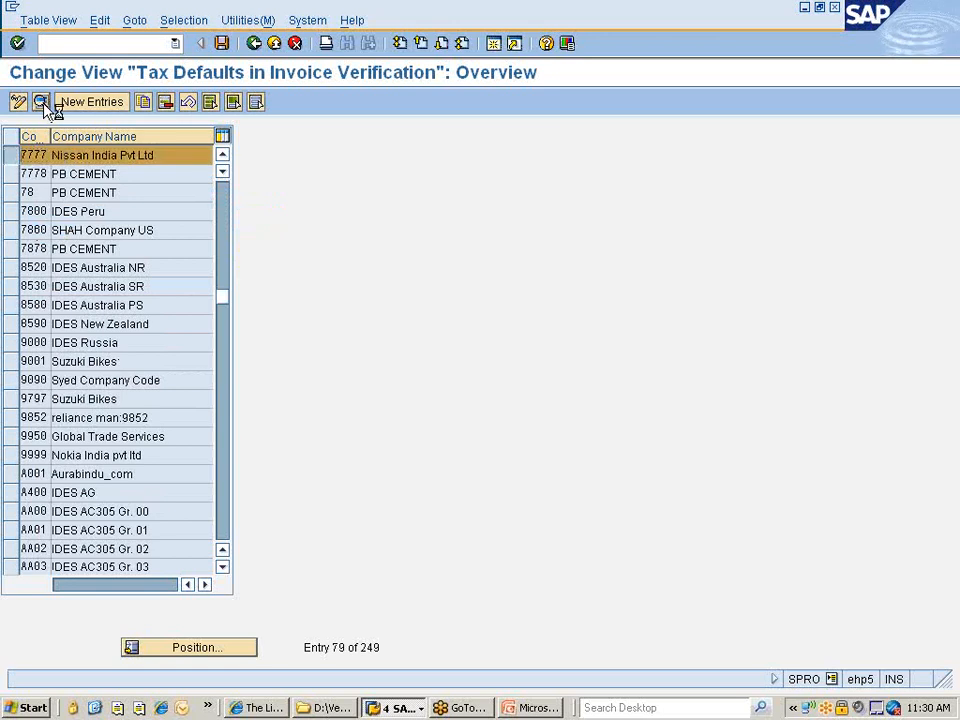
pyautogui.click(41, 102)
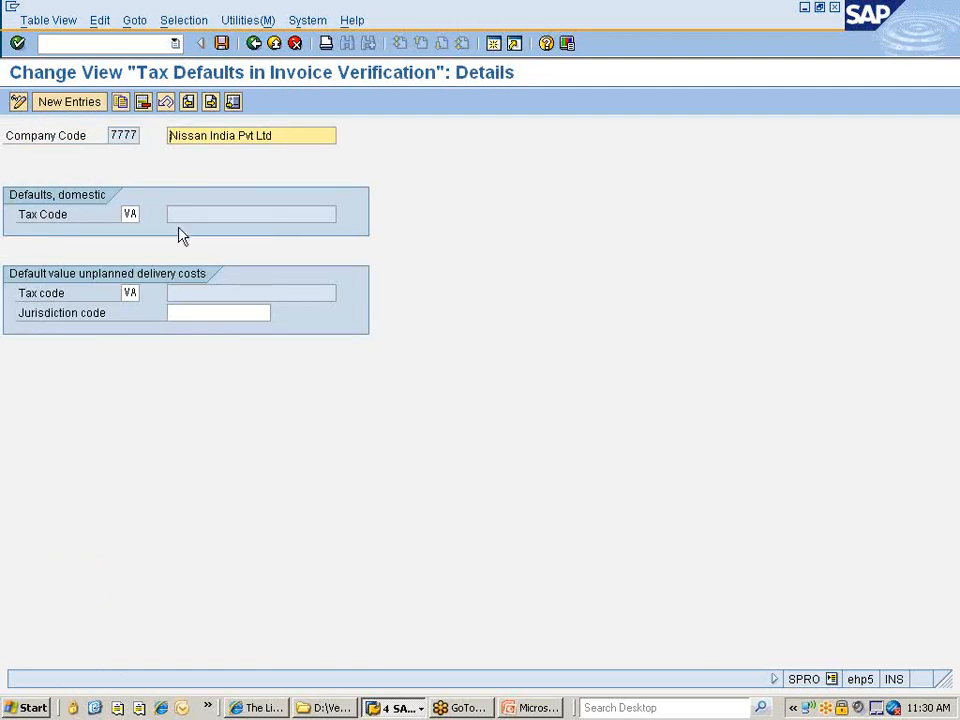
# List the available values for the domestic default tax code and display the field help for the sales tax code.
pyautogui.click(130, 214)
pyautogui.click(145, 213)
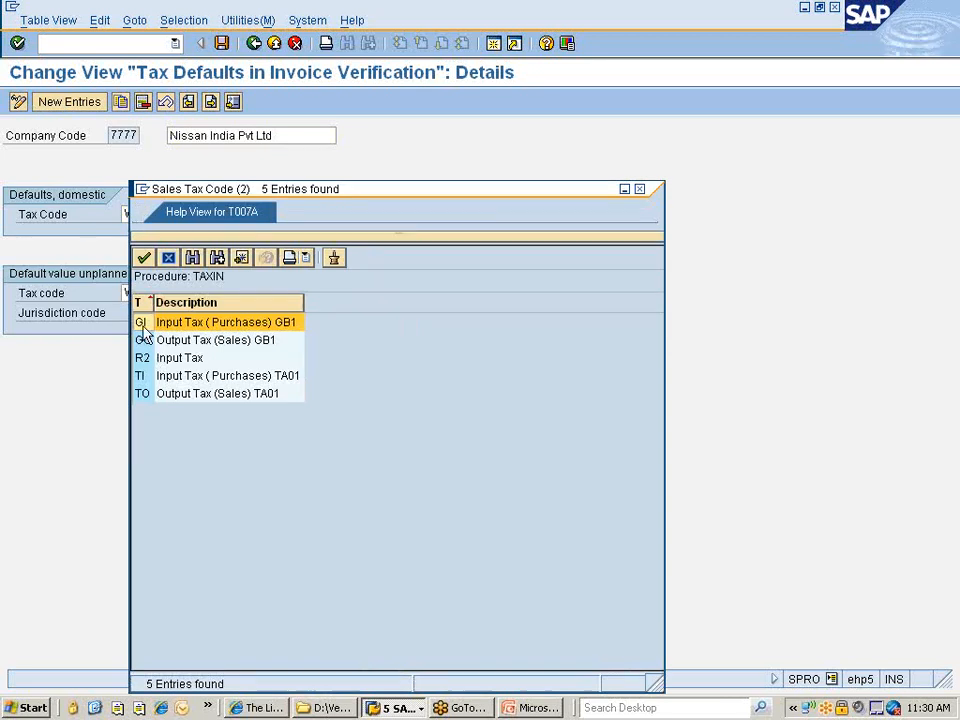
pyautogui.press('F1')
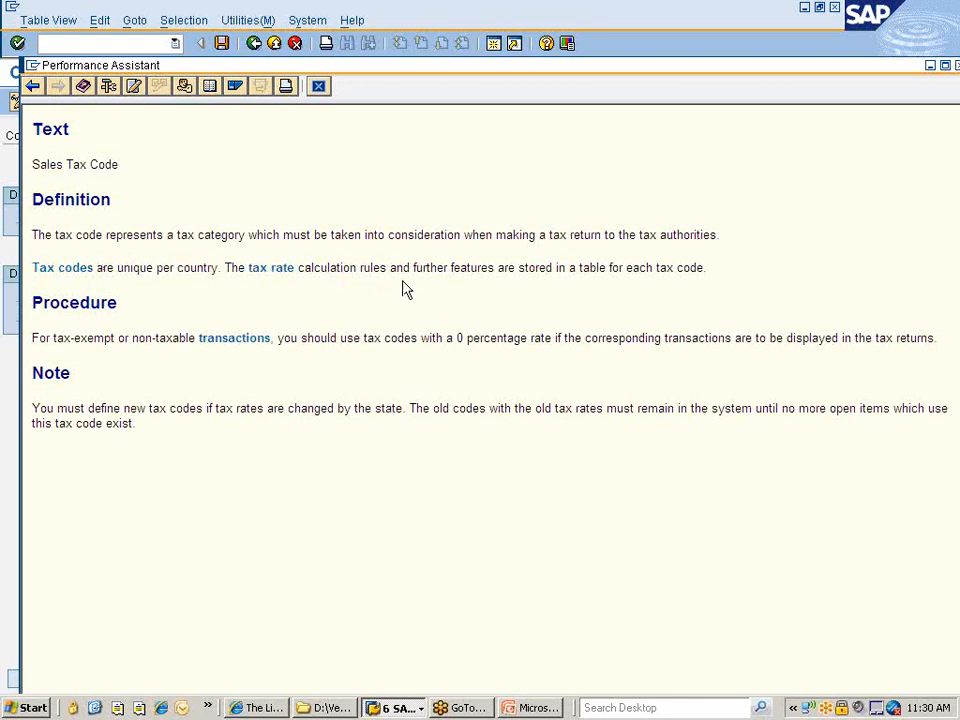
# From the sales tax code field help, go to the customizing activity Define Tax Codes for Sales and Purchases under Financial Accounting Global Settings.
pyautogui.click(186, 86)
pyautogui.click(109, 213)
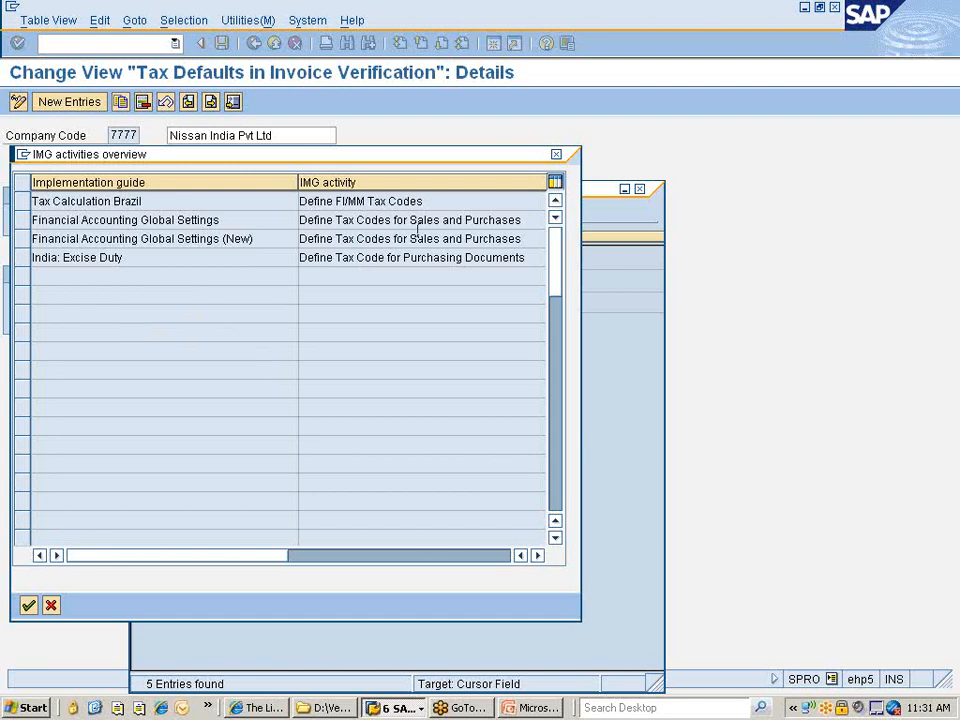
pyautogui.click(80, 220)
pyautogui.doubleClick(360, 227)
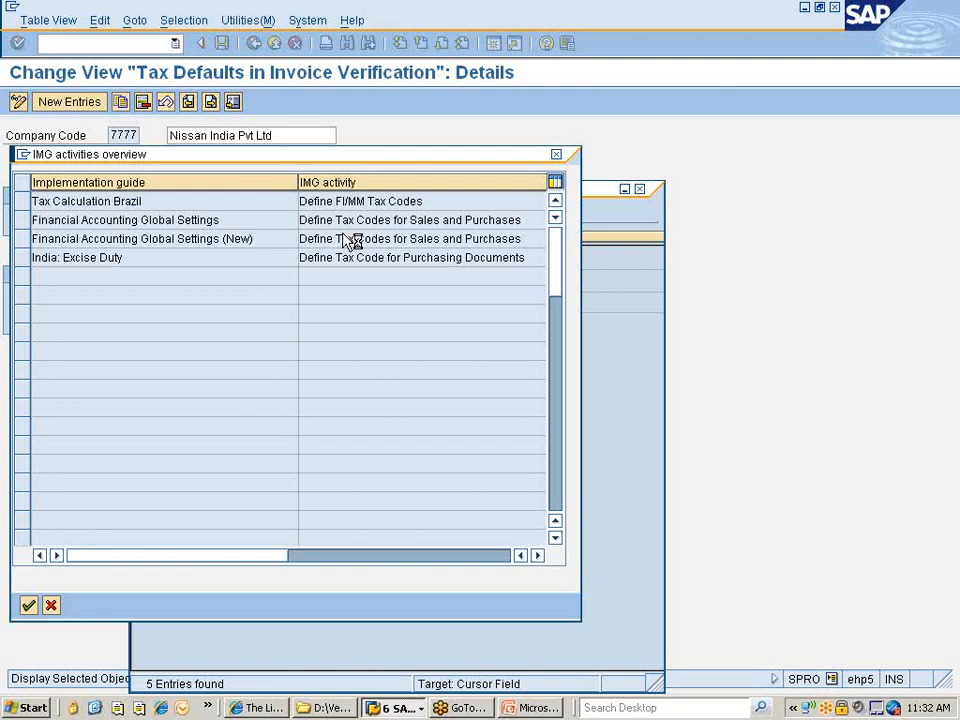
pyautogui.doubleClick(350, 241)
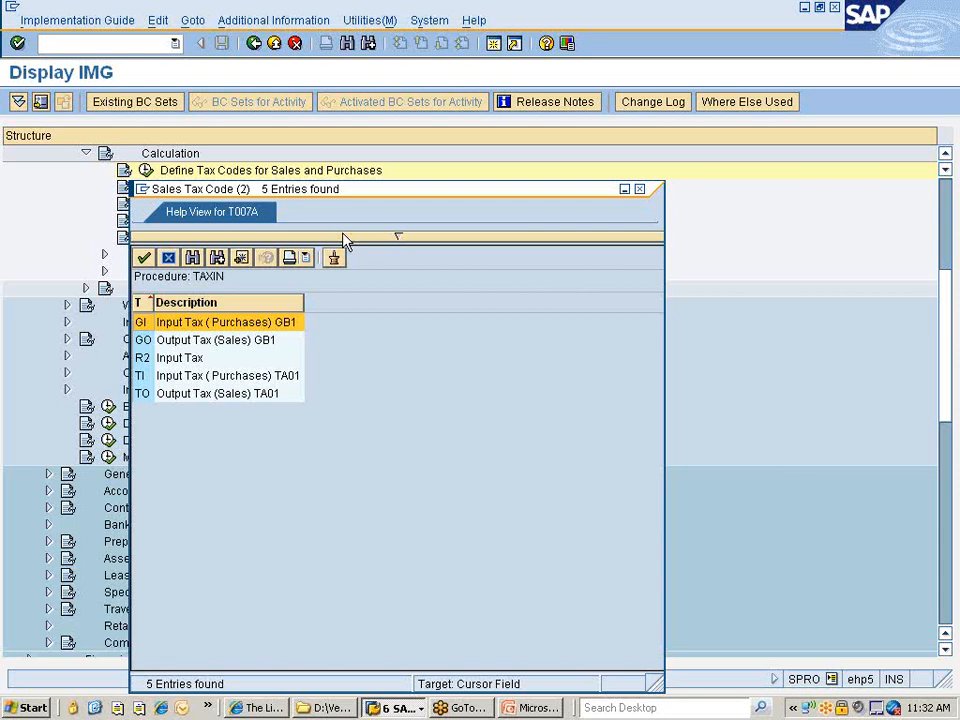
pyautogui.click(622, 192)
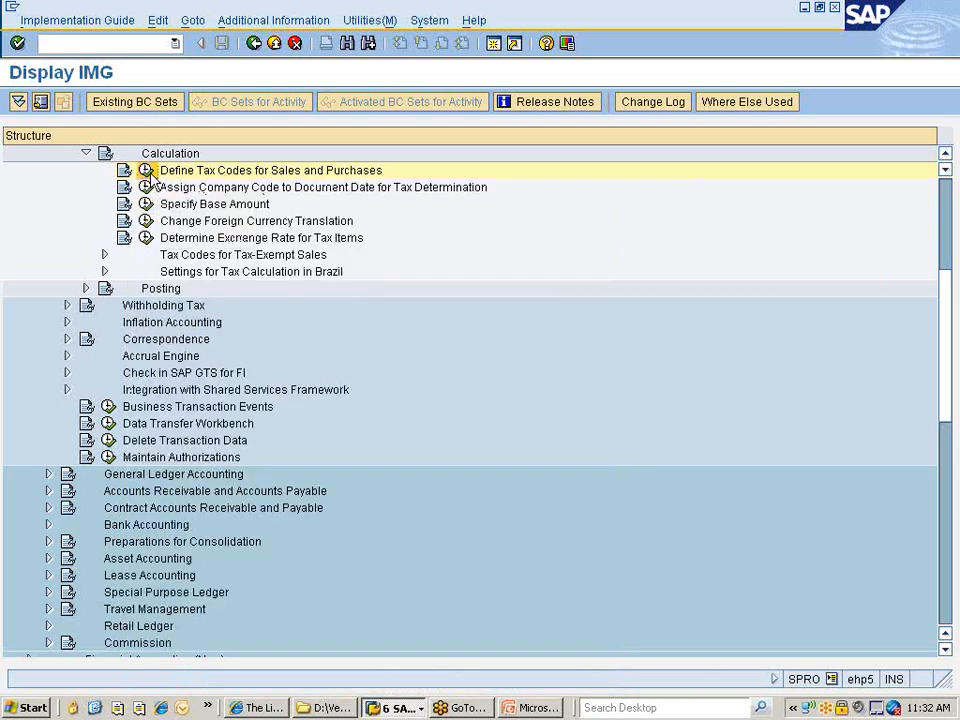
# Start Define Tax Codes for Sales and Purchases for country IN and choose tax code GI.
pyautogui.click(148, 172)
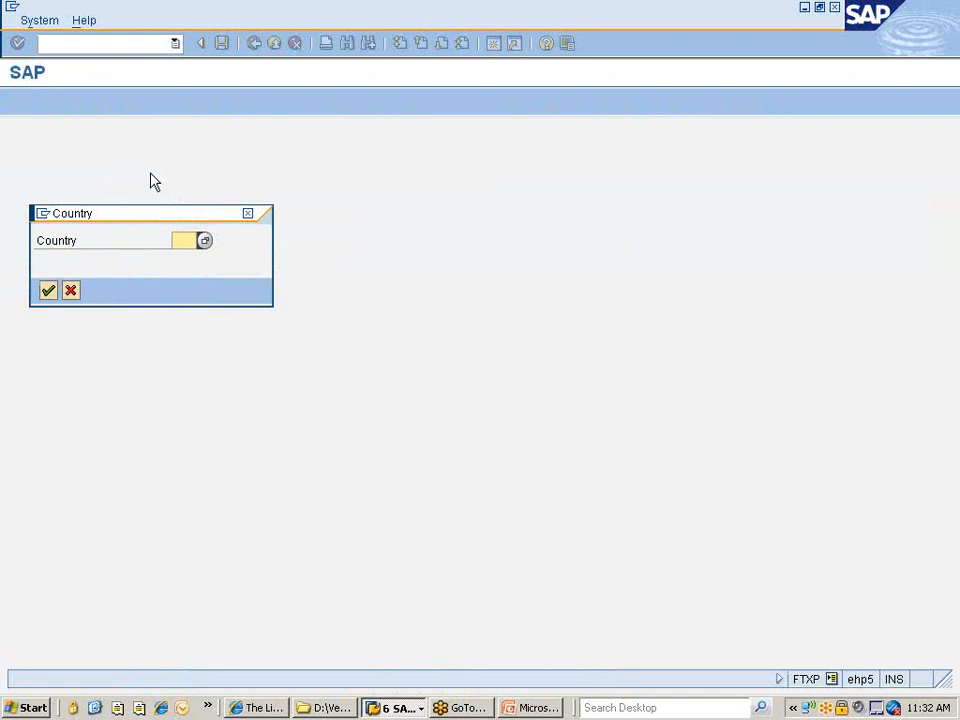
pyautogui.write('in')
pyautogui.press('Return')
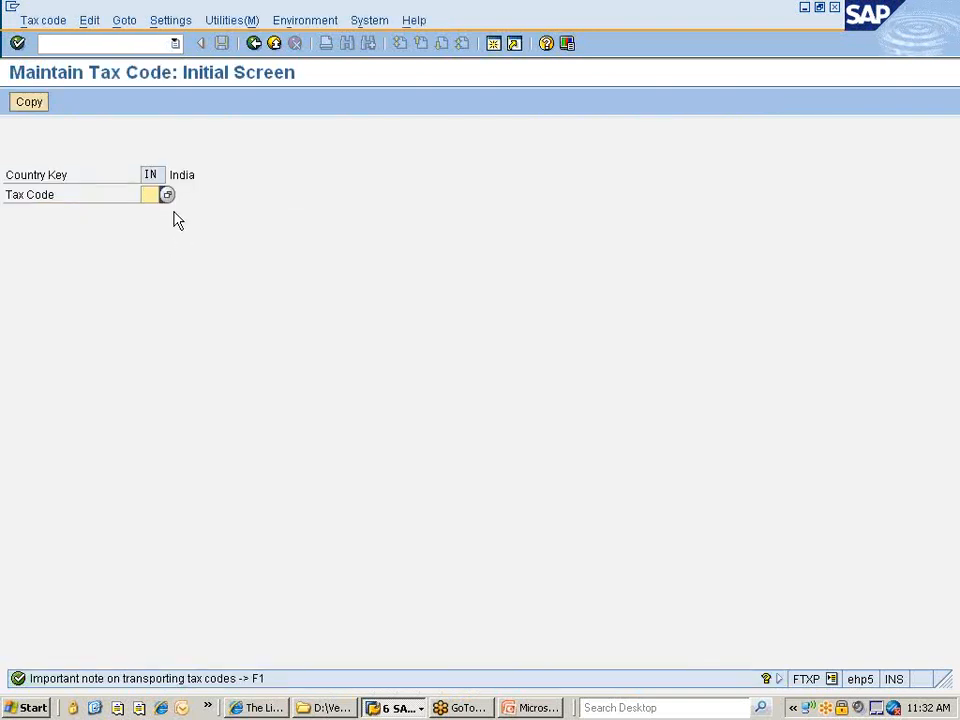
pyautogui.click(167, 195)
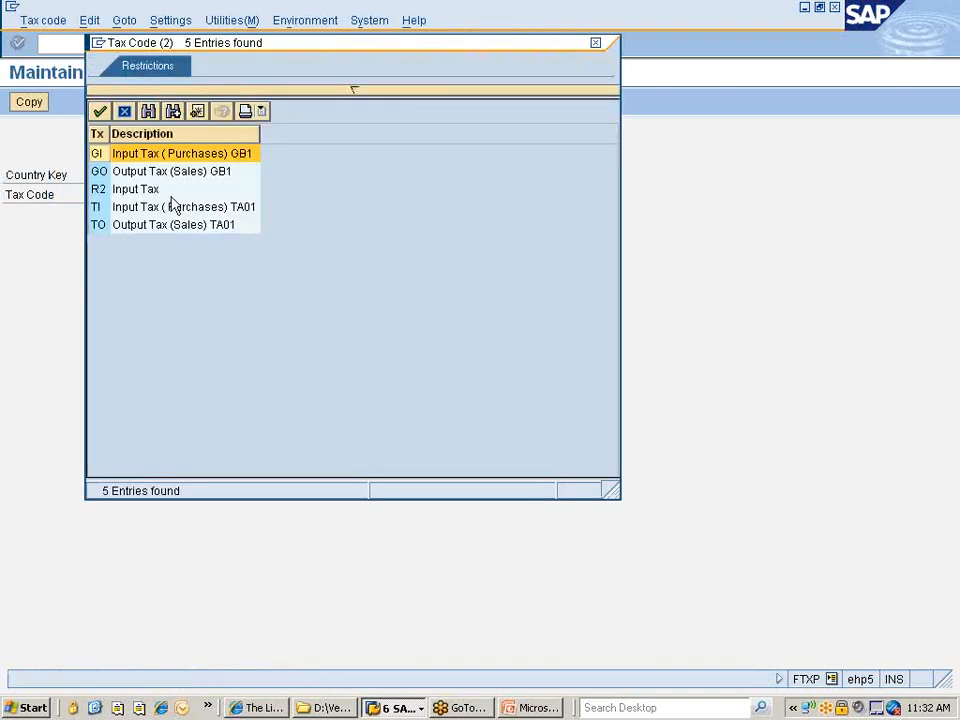
pyautogui.doubleClick(100, 155)
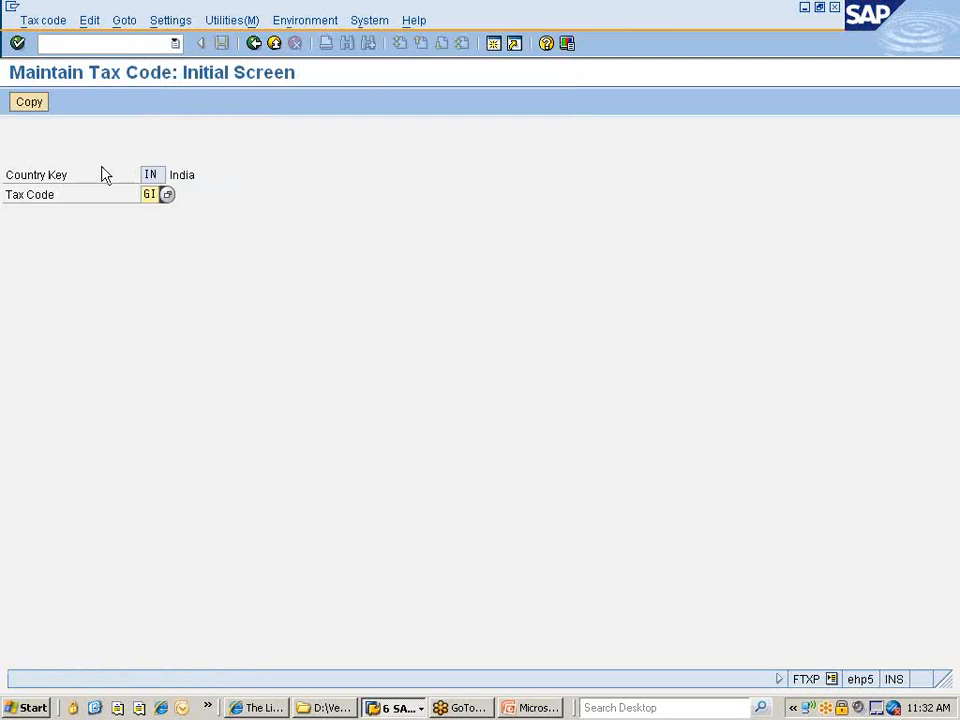
# Copy tax code GI to a new tax code E0.
pyautogui.click(20, 108)
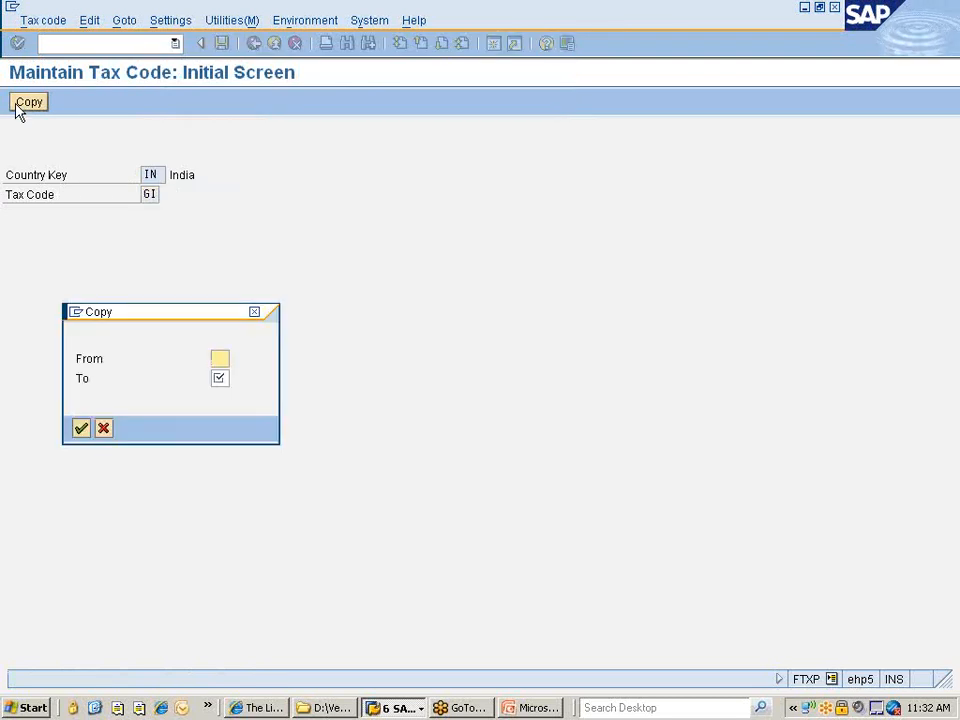
pyautogui.write('gi')
pyautogui.press('Tab')
pyautogui.write('E0')
pyautogui.press('Return')
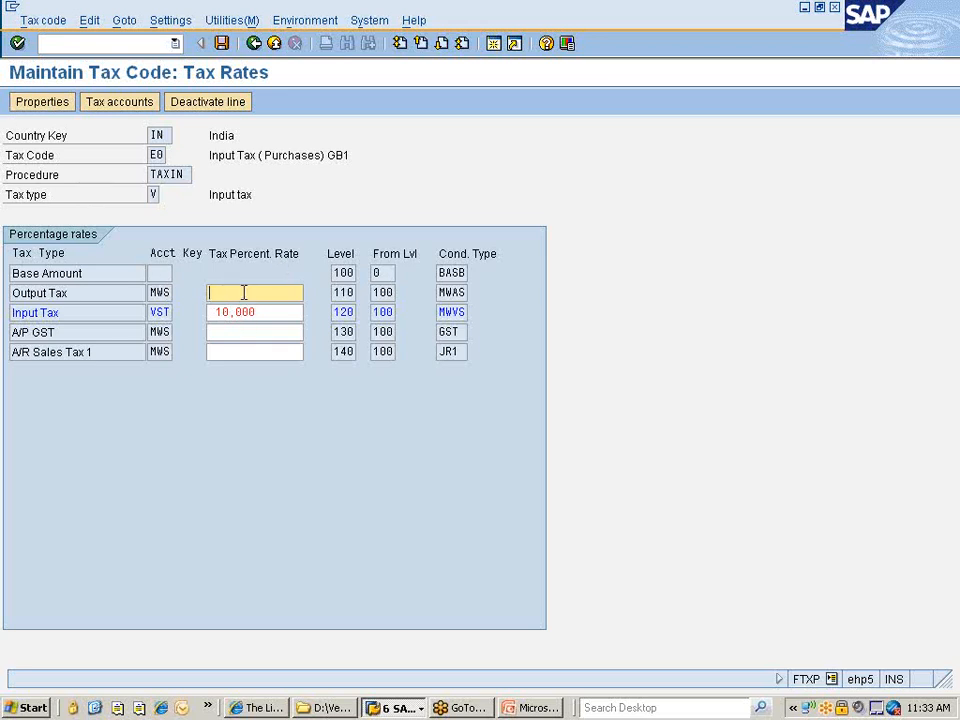
# Set the output tax, input tax, A/P GST and A/R Sales Tax 1 rates of tax code E0 to 0 and save it.
pyautogui.press('Tab')
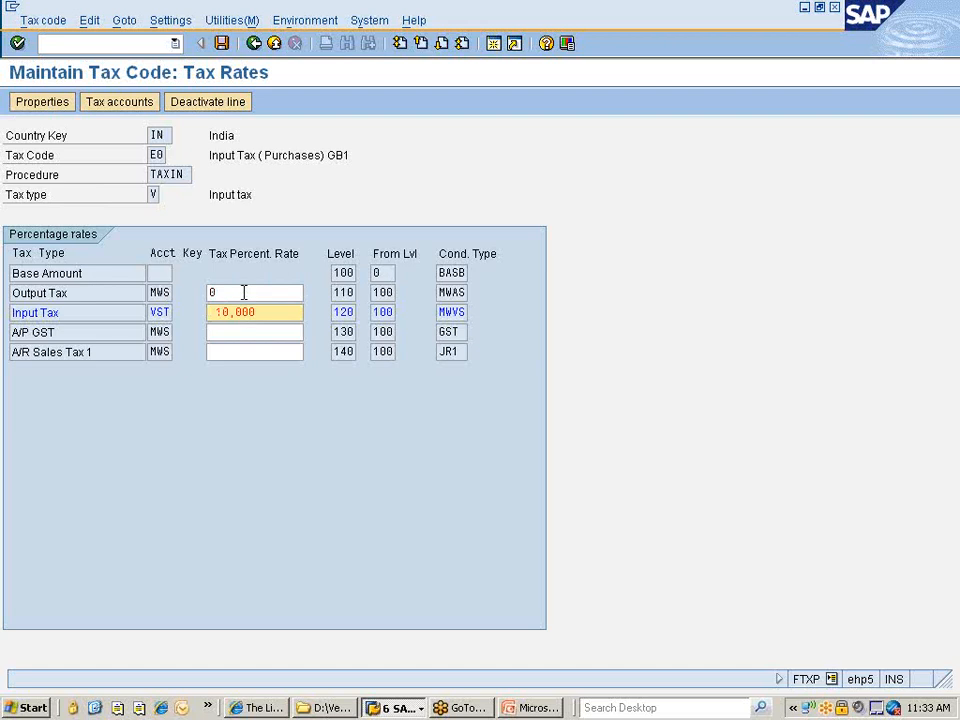
pyautogui.hotkey('shift', 'End')
pyautogui.write('0')
pyautogui.press('Tab')
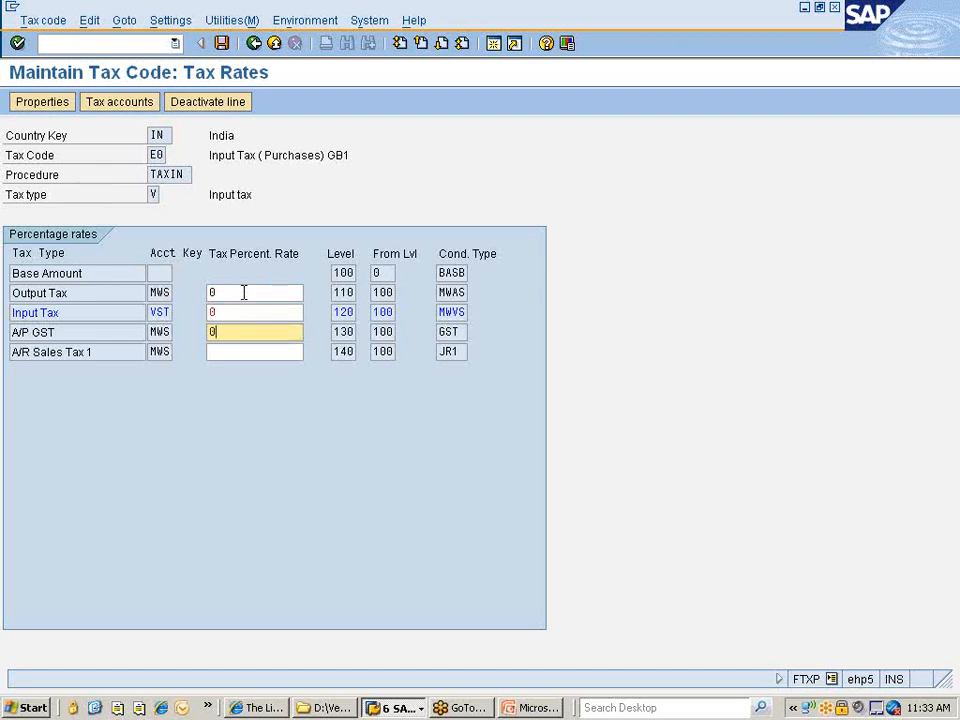
pyautogui.press('Tab')
pyautogui.press('Return')
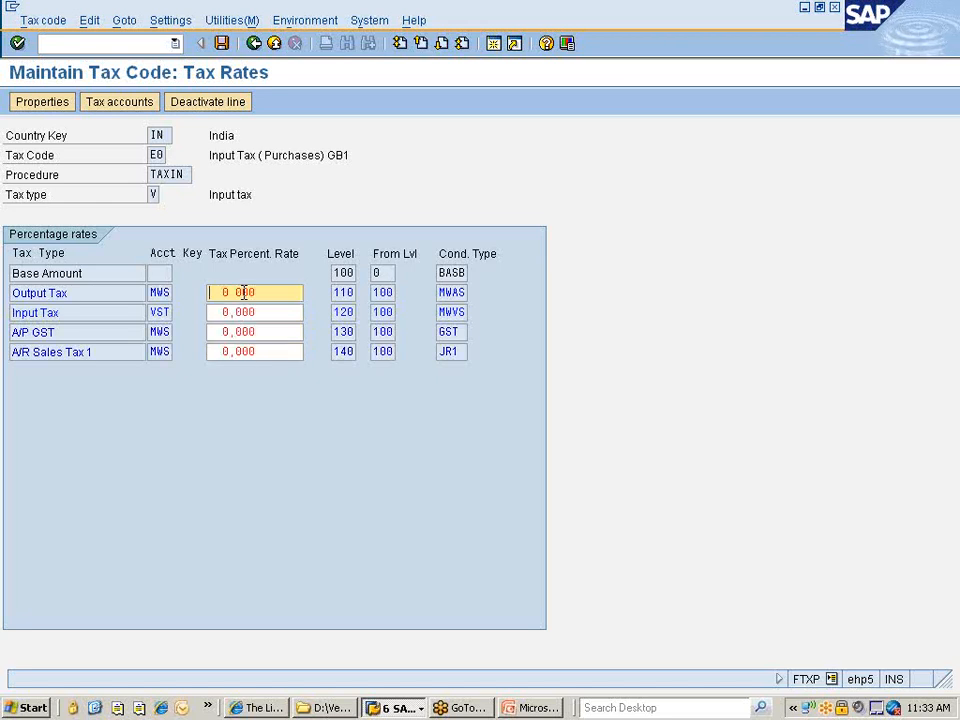
pyautogui.click(222, 45)
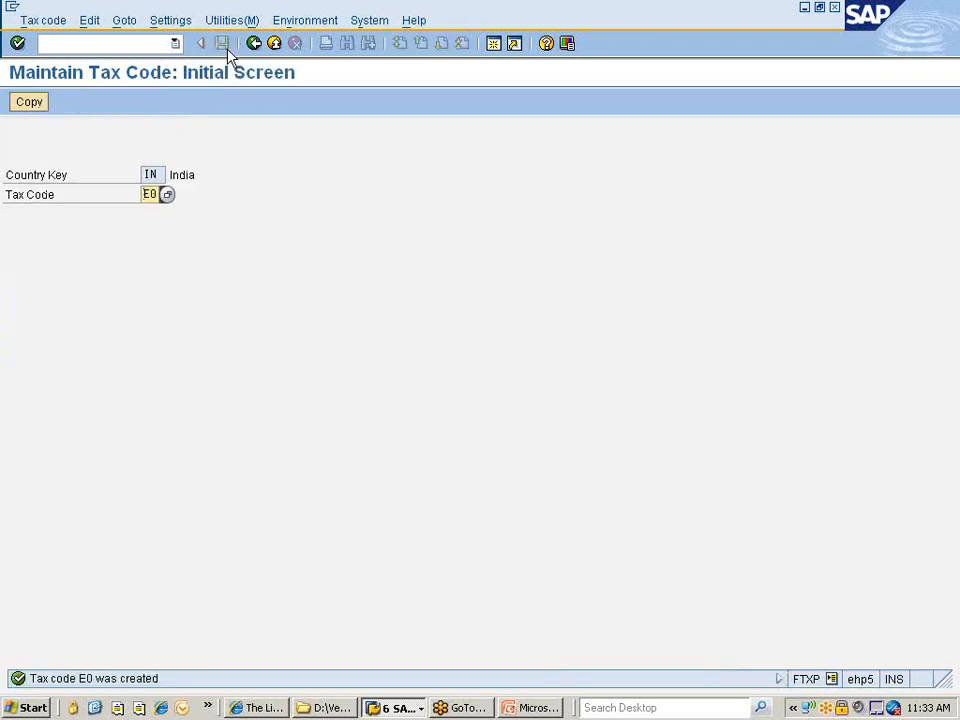
# Leave tax code maintenance and return to the tax default details for company code 7777, closing the field help and the open value list.
pyautogui.click(254, 43)
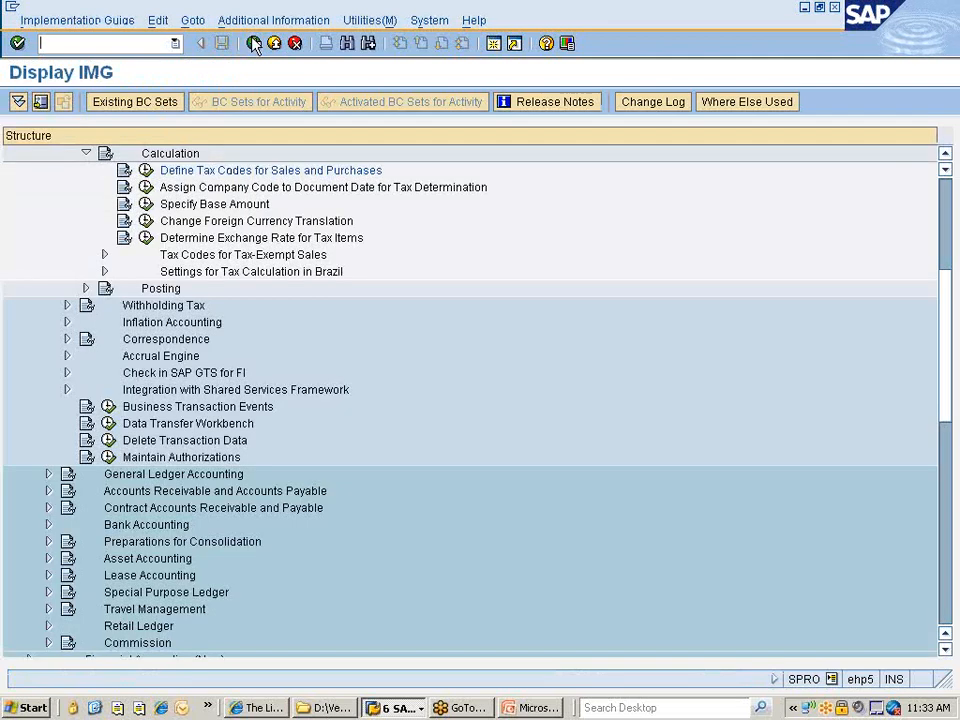
pyautogui.click(254, 43)
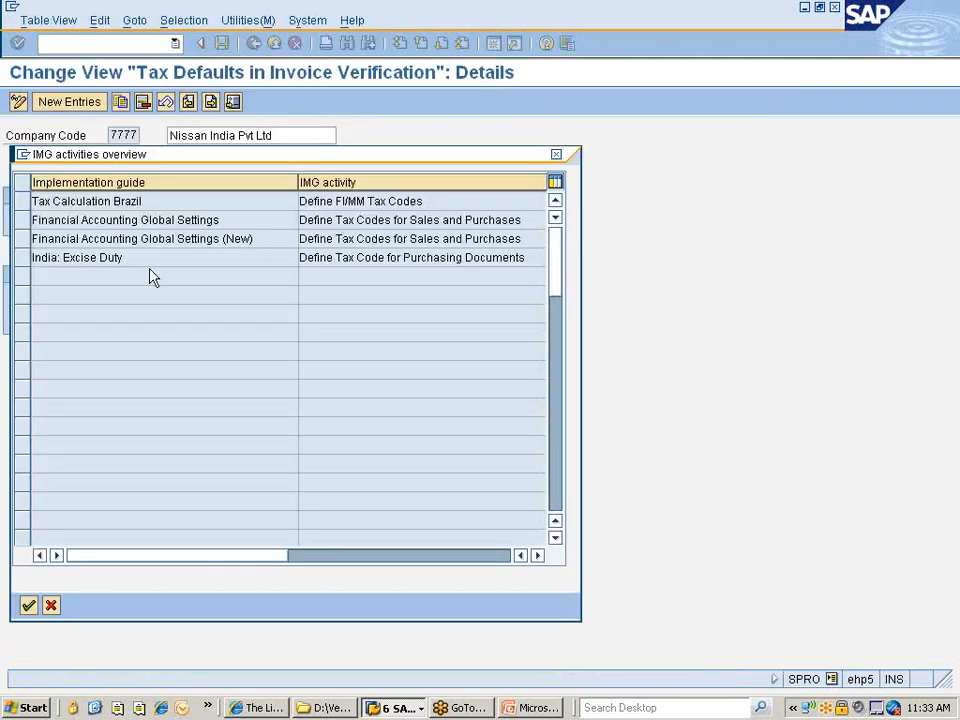
pyautogui.click(51, 605)
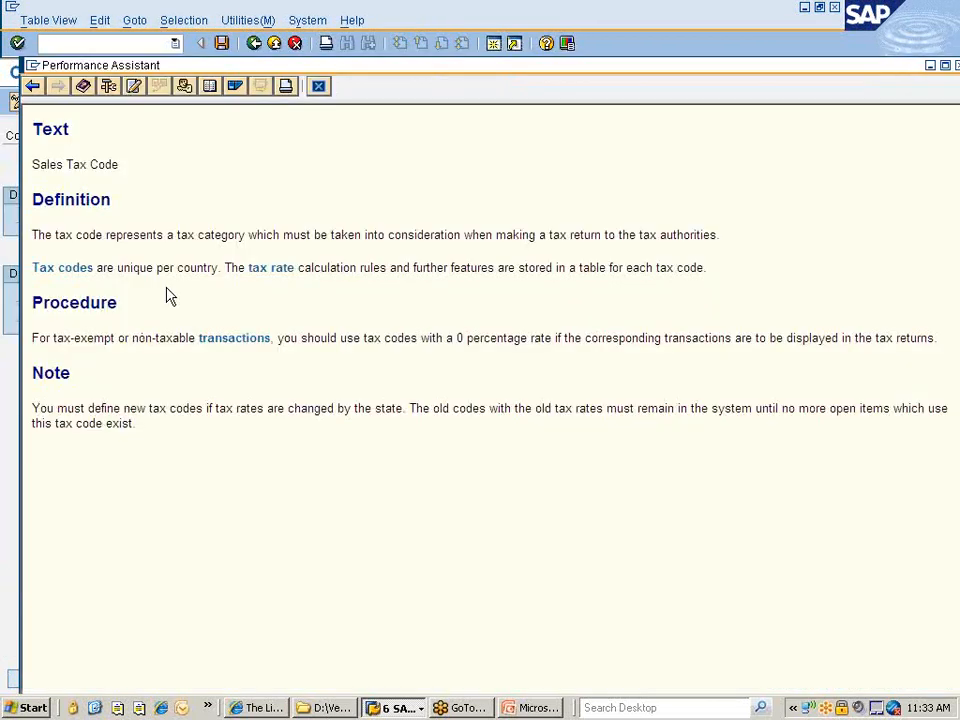
pyautogui.click(318, 87)
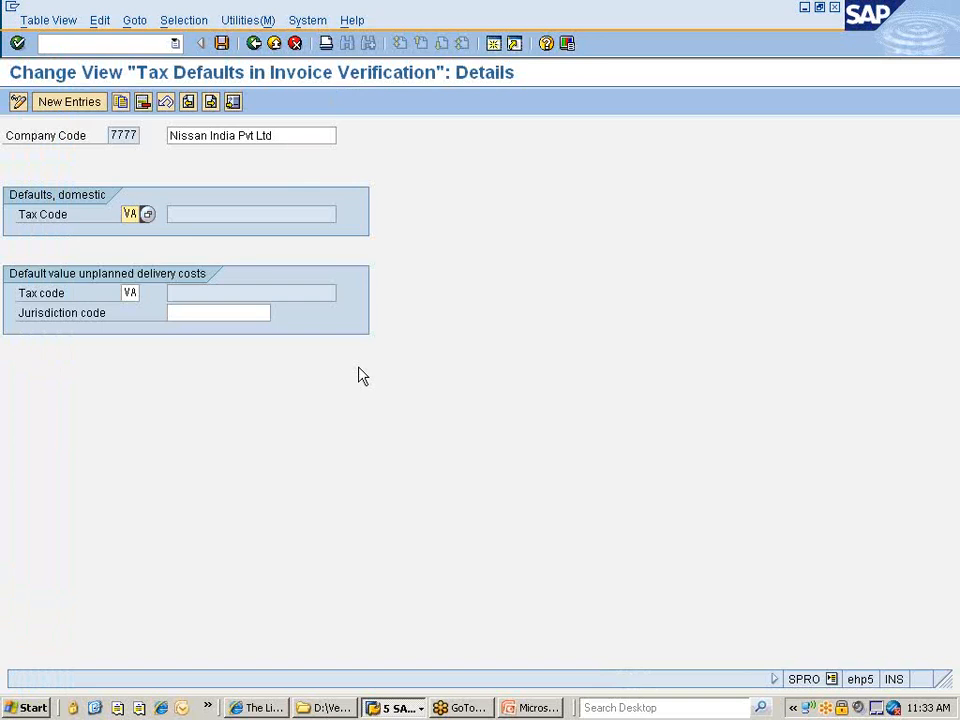
pyautogui.click(416, 709)
pyautogui.click(408, 616)
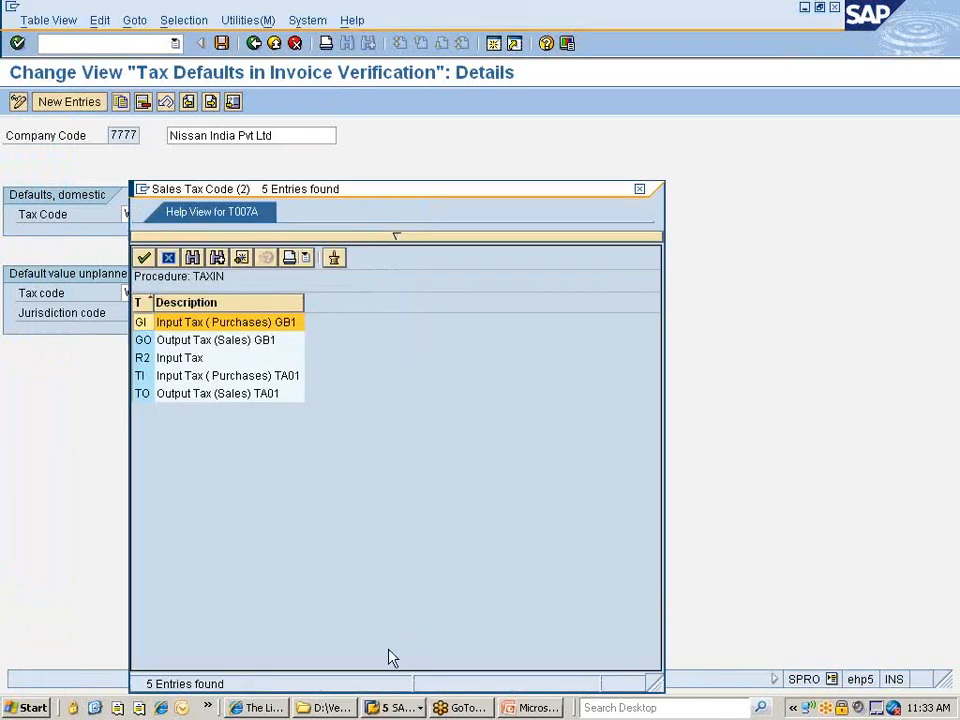
pyautogui.click(639, 189)
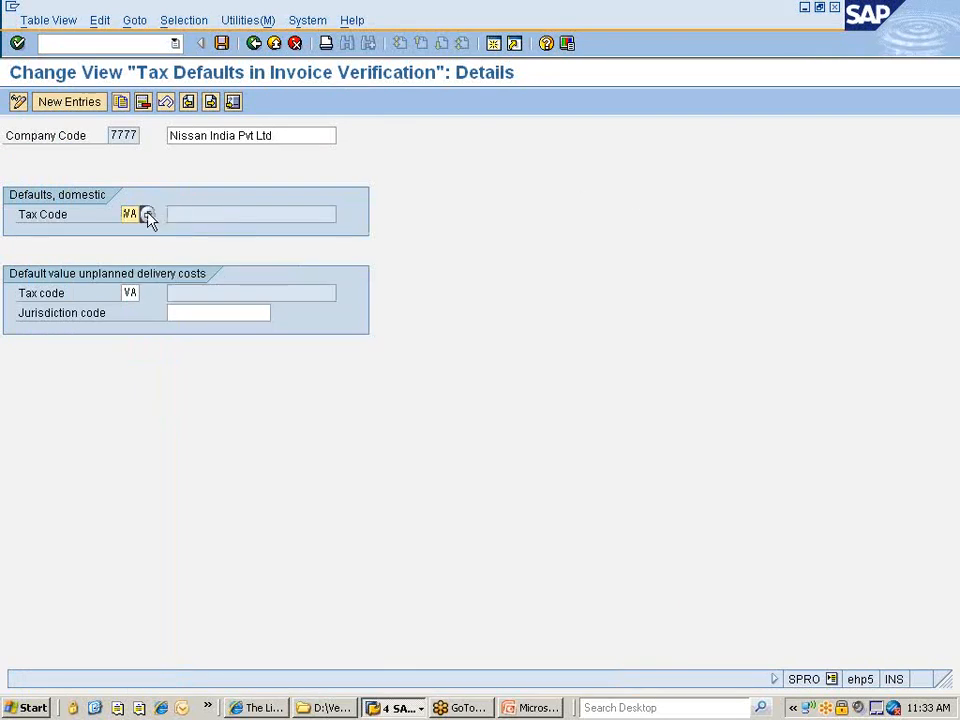
# Set the default tax codes for domestic invoices and for unplanned delivery costs of company code 7777 to E0.
pyautogui.click(147, 216)
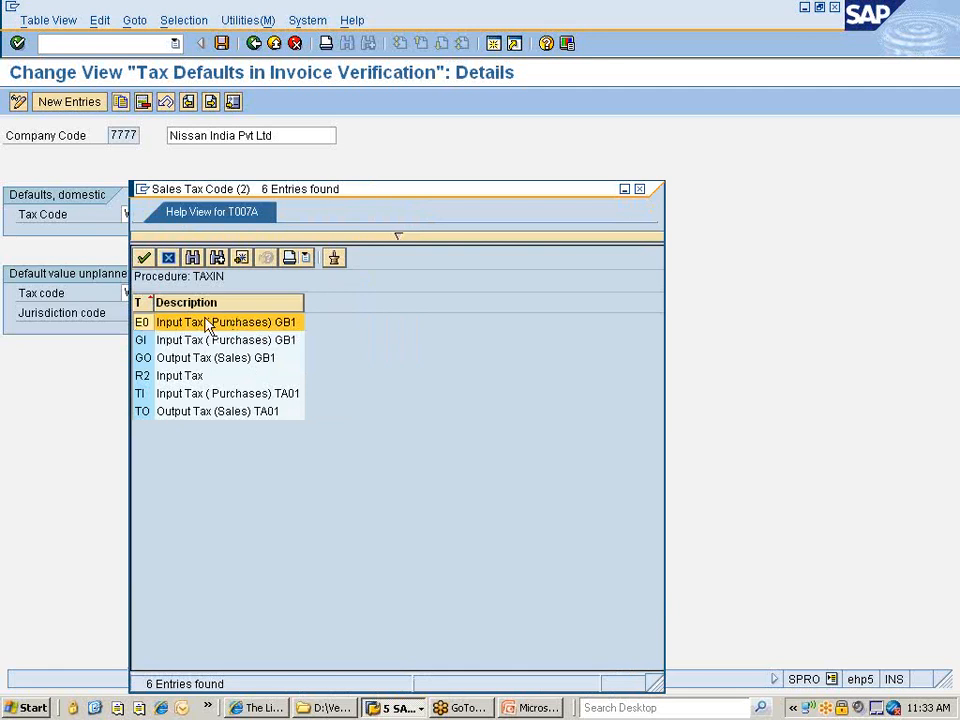
pyautogui.click(639, 190)
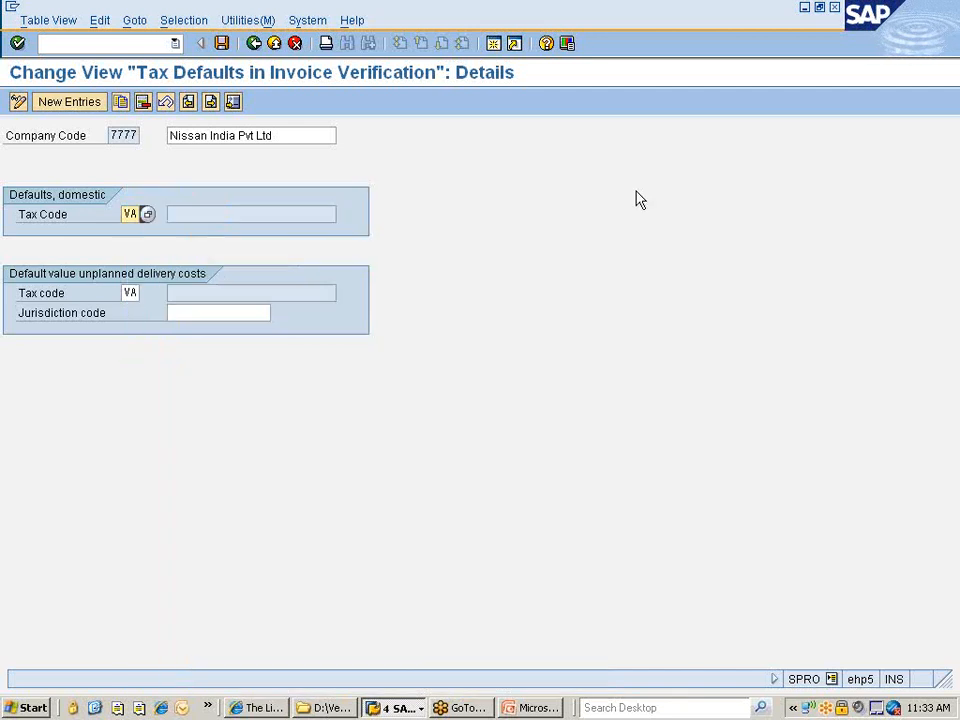
pyautogui.click(145, 216)
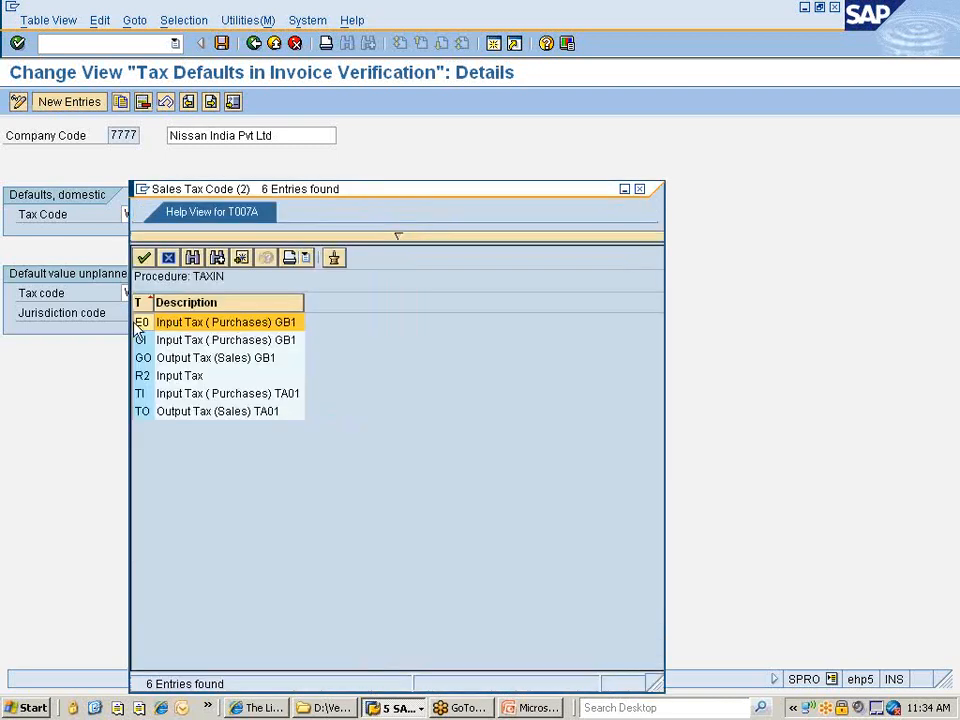
pyautogui.doubleClick(140, 325)
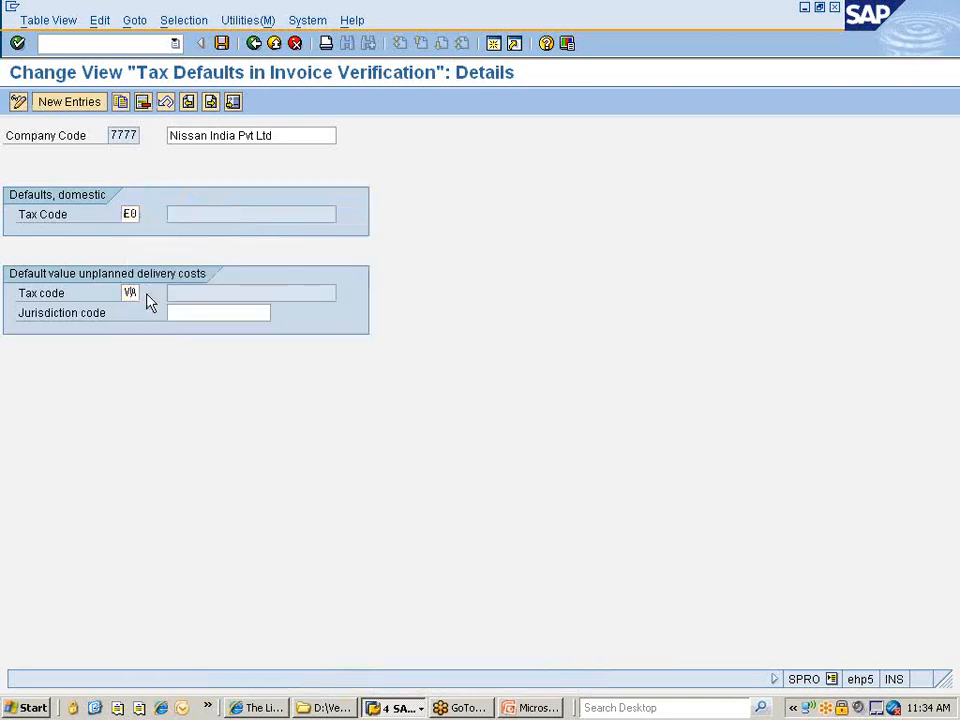
pyautogui.click(147, 294)
pyautogui.doubleClick(139, 323)
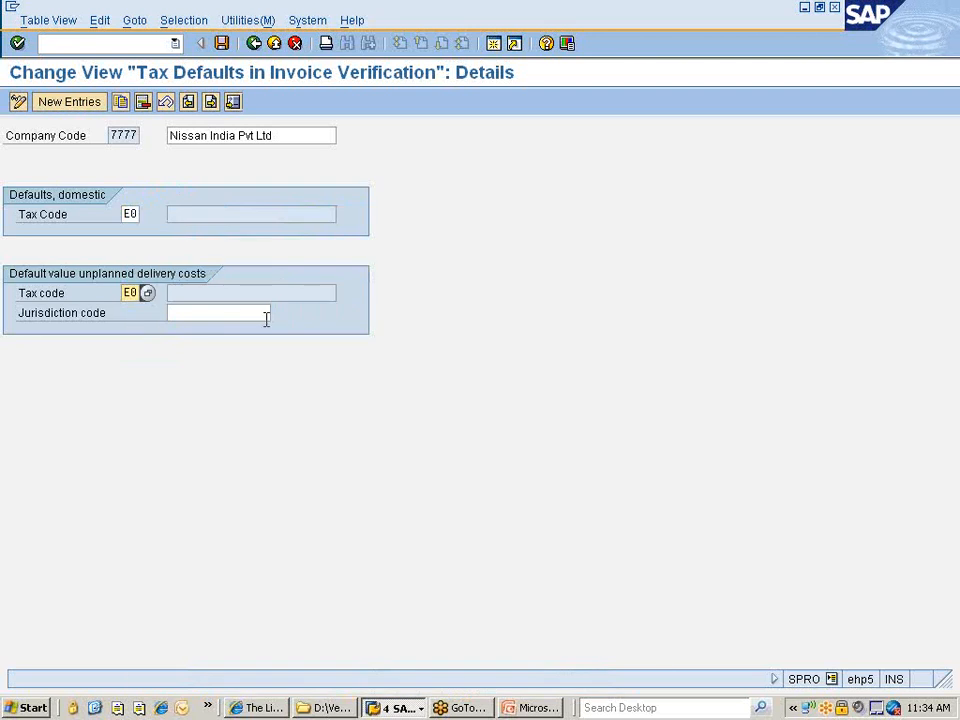
pyautogui.press('Return')
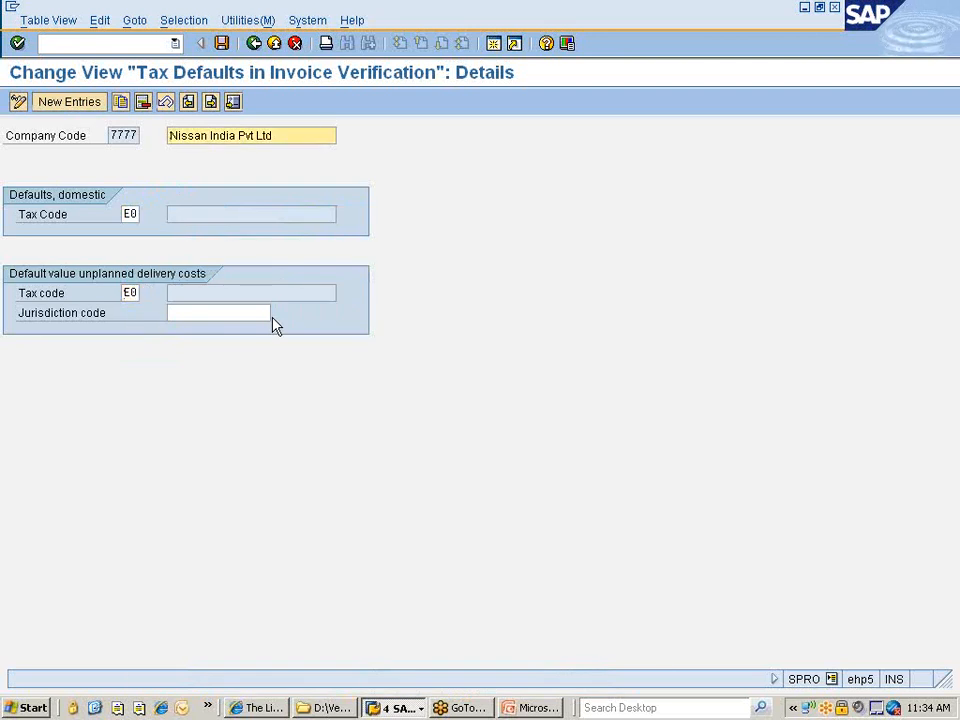
# Save the tax defaults under the "Nissan changes" customizing request and return to the implementation guide.
pyautogui.hotkey('ctrl', 's')
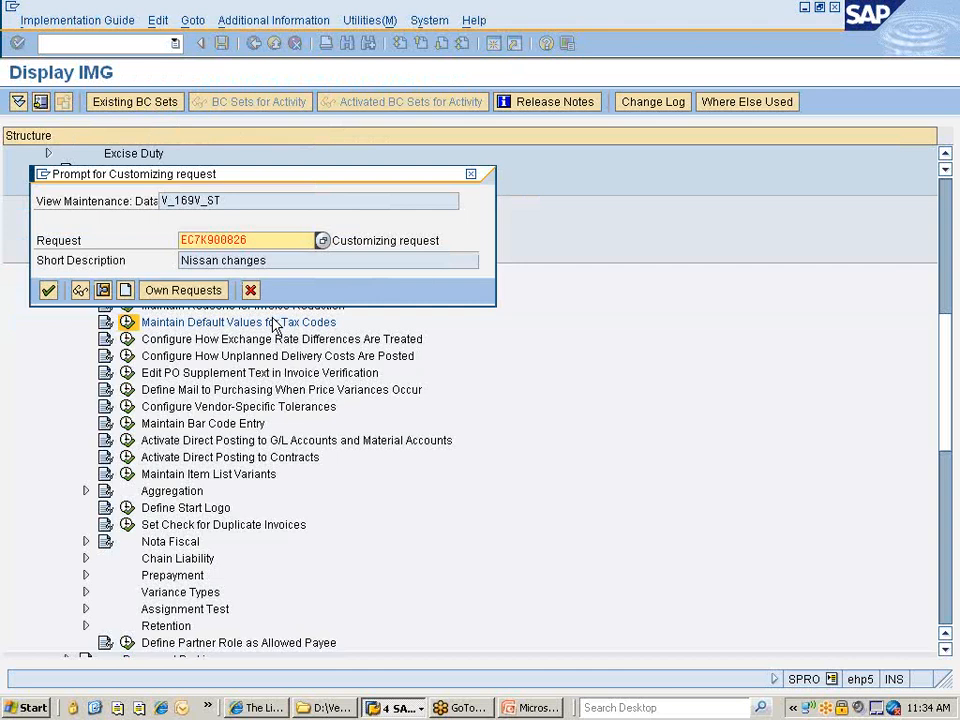
pyautogui.press('Return')
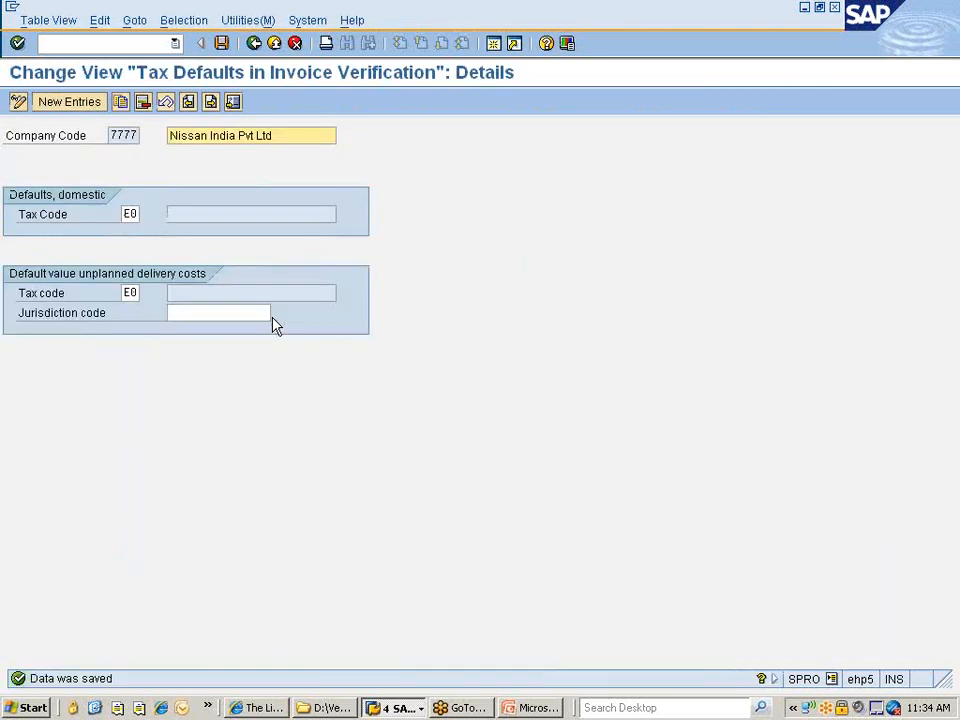
pyautogui.press('F3')
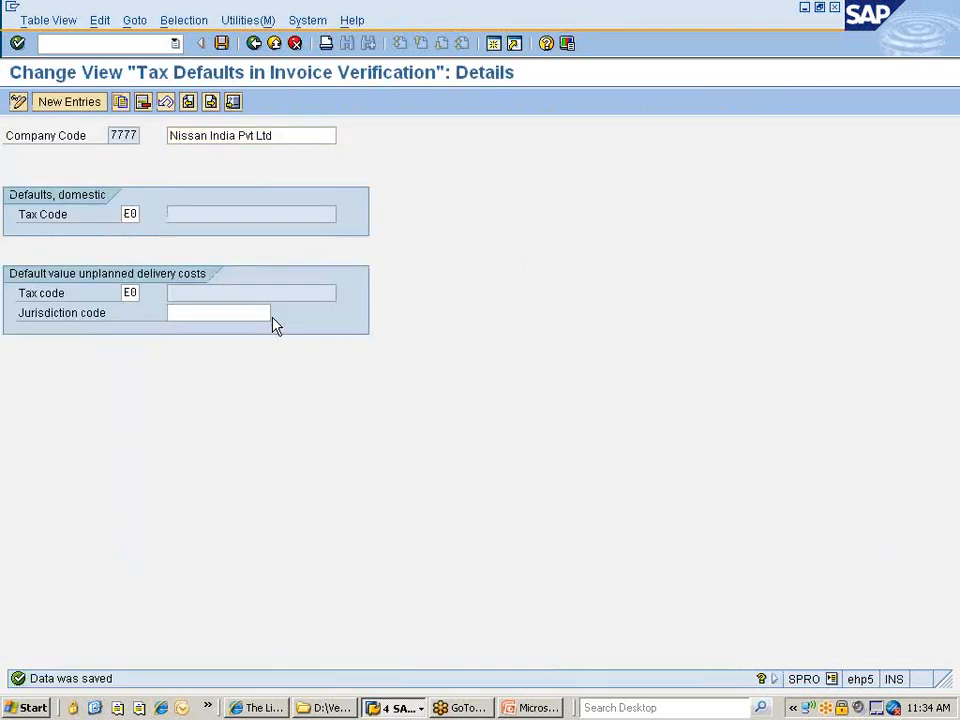
pyautogui.press('F3')
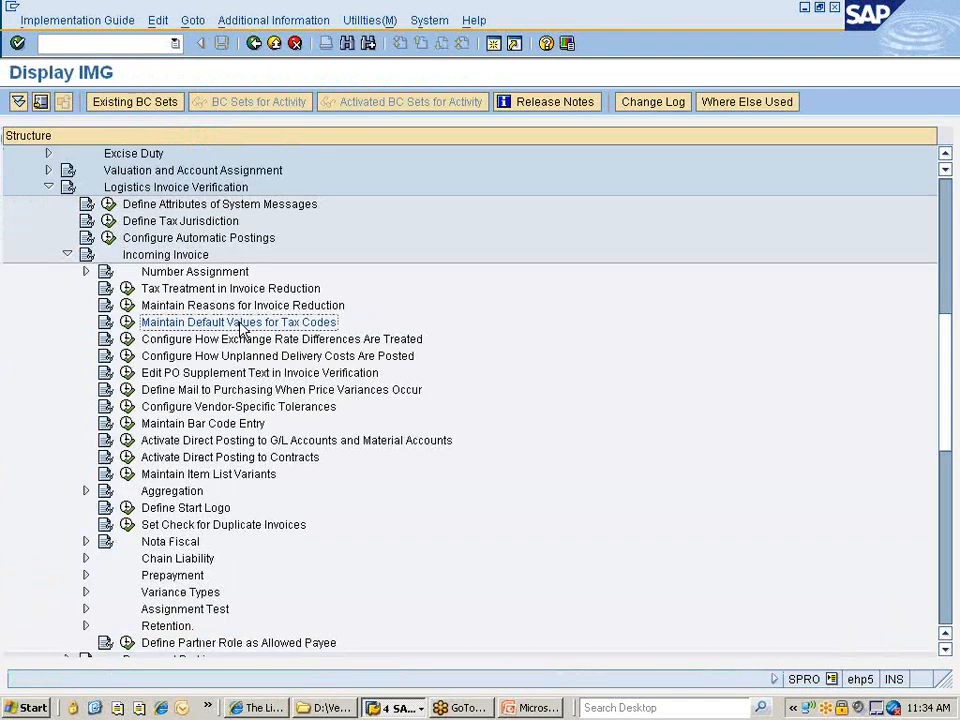
# Expand Financial Accounting, Financial Accounting Global Settings, Tax on Sales/Purchases and Basic Settings in the implementation guide.
pyautogui.scroll(4, 200, 320)
pyautogui.scroll(5, 180, 316)
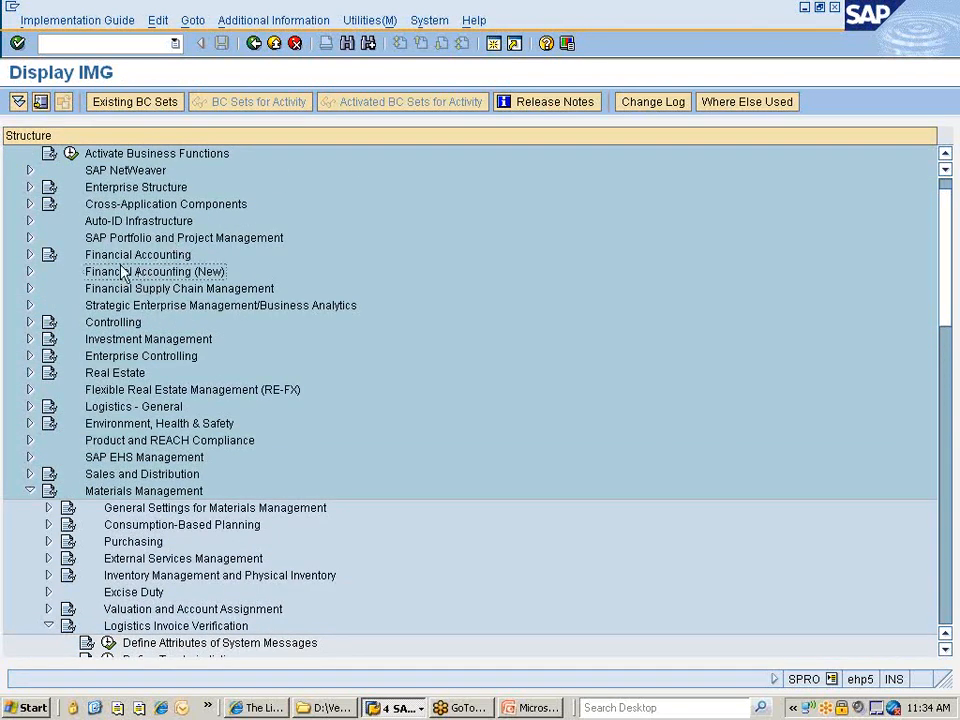
pyautogui.click(30, 255)
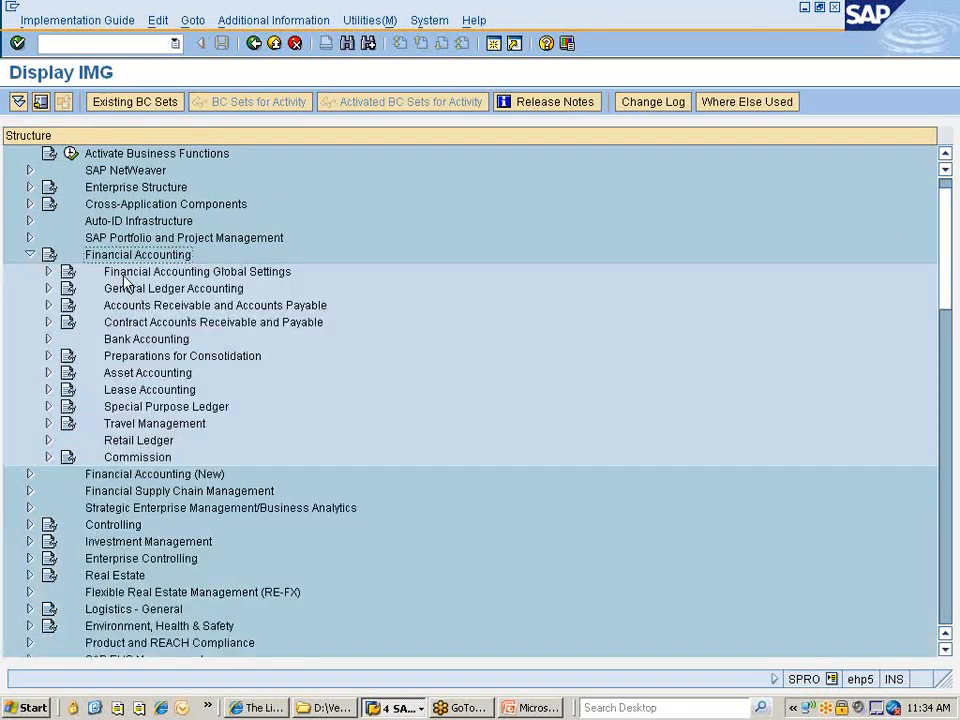
pyautogui.click(48, 271)
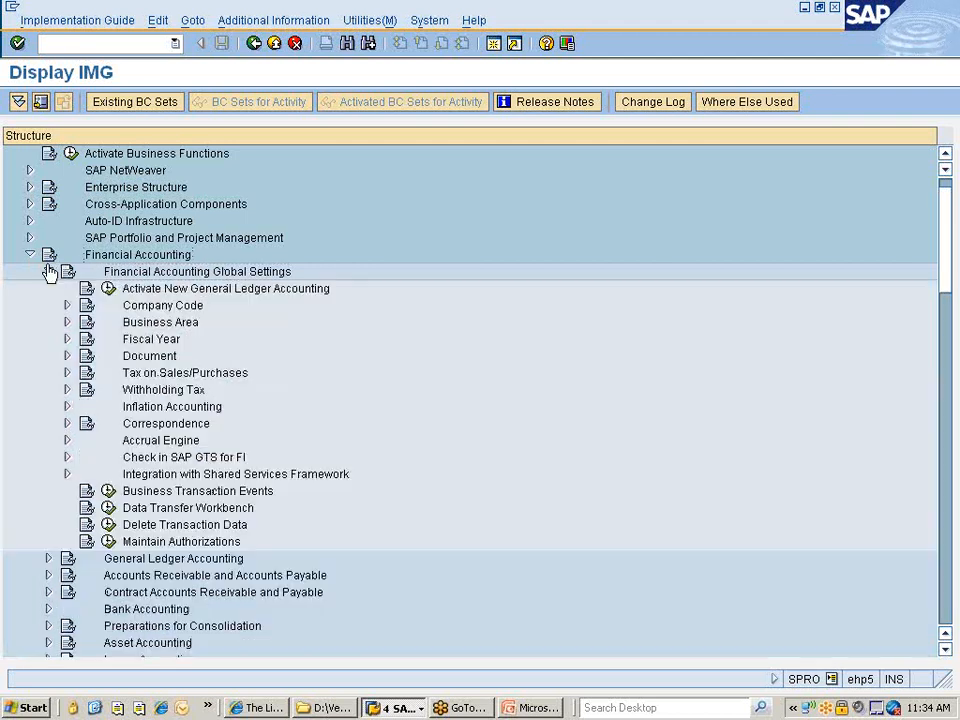
pyautogui.click(60, 374)
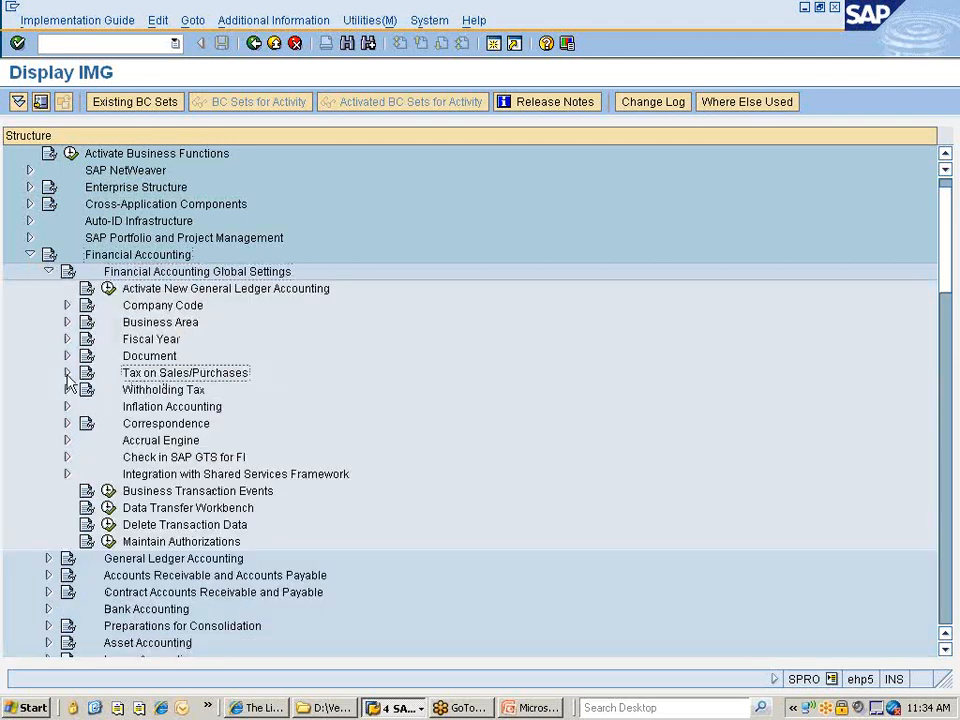
pyautogui.click(132, 393)
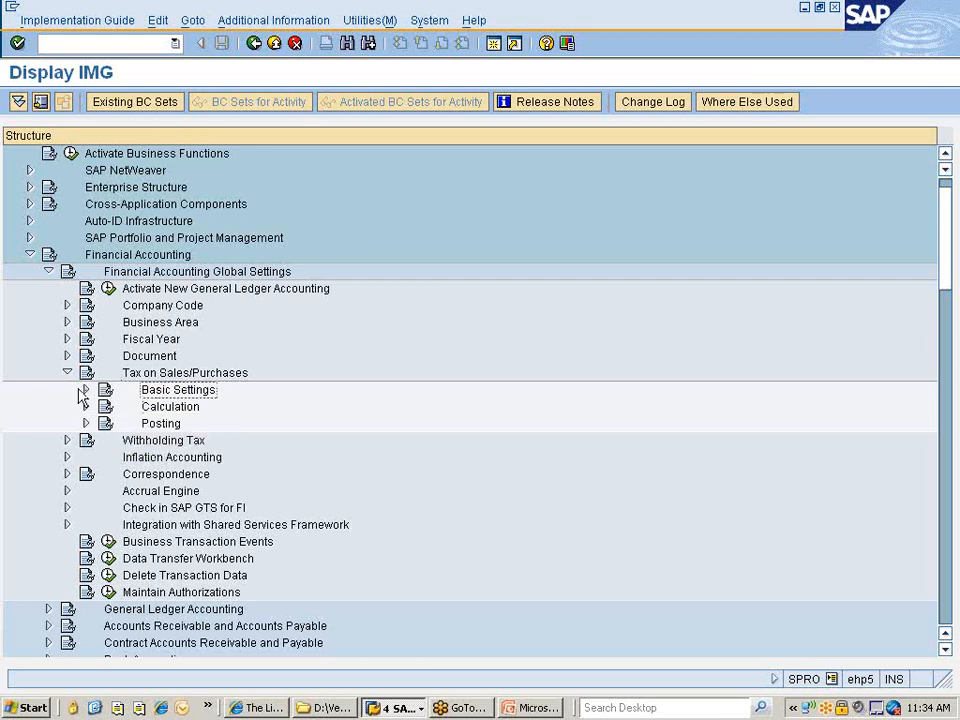
pyautogui.click(86, 390)
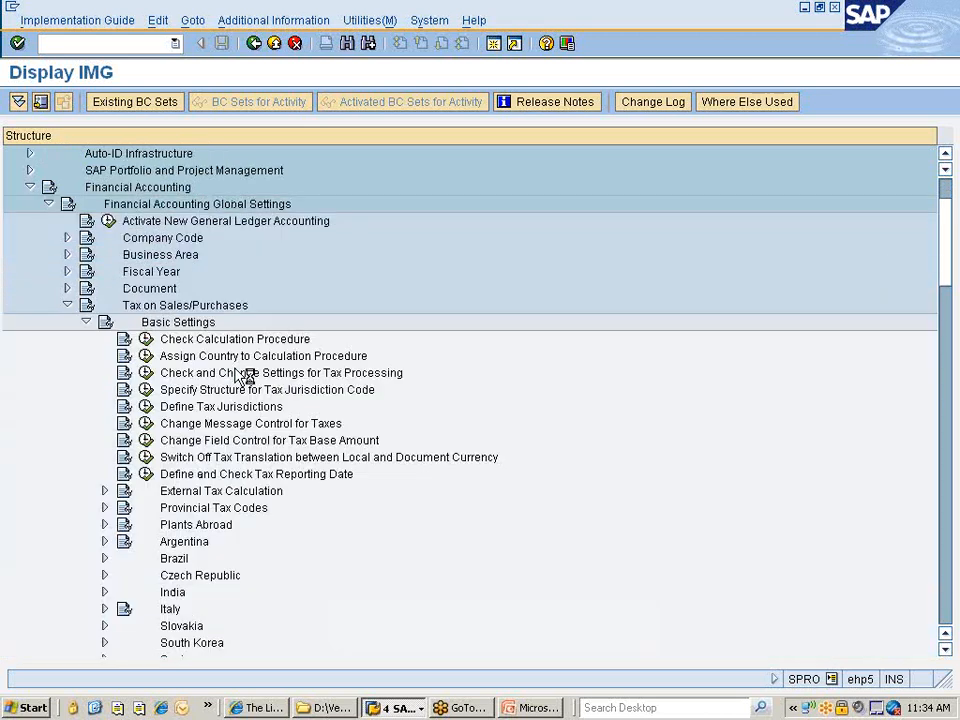
pyautogui.scroll(-2, 232, 374)
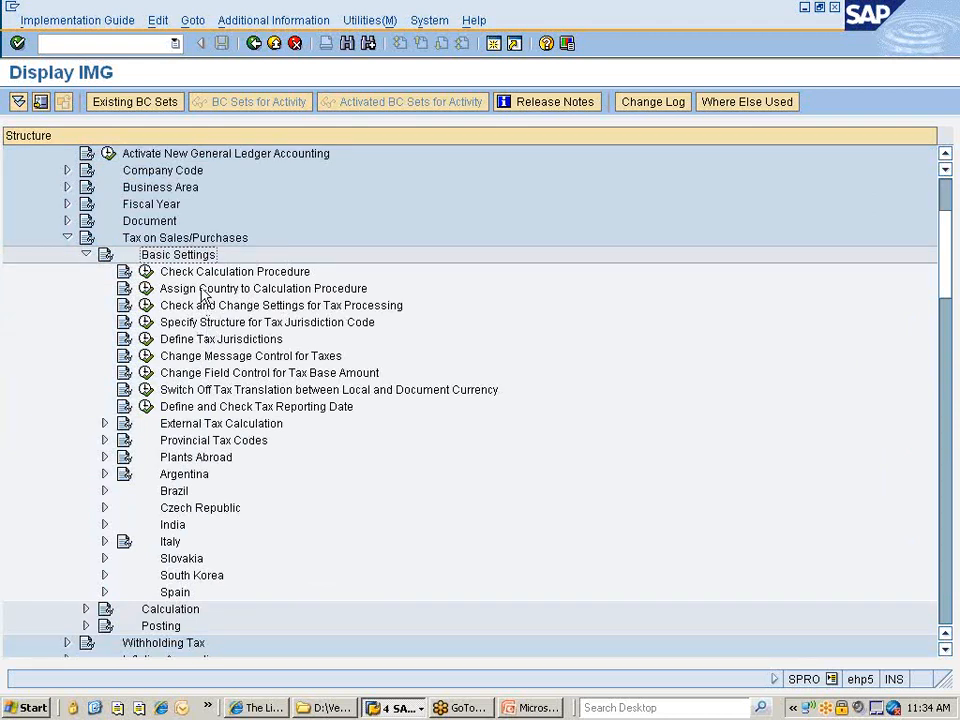
# Look through the activities under the Basic Settings of Tax on Sales/Purchases for one that maintains tax codes.
pyautogui.click(201, 288)
pyautogui.click(200, 305)
pyautogui.click(222, 324)
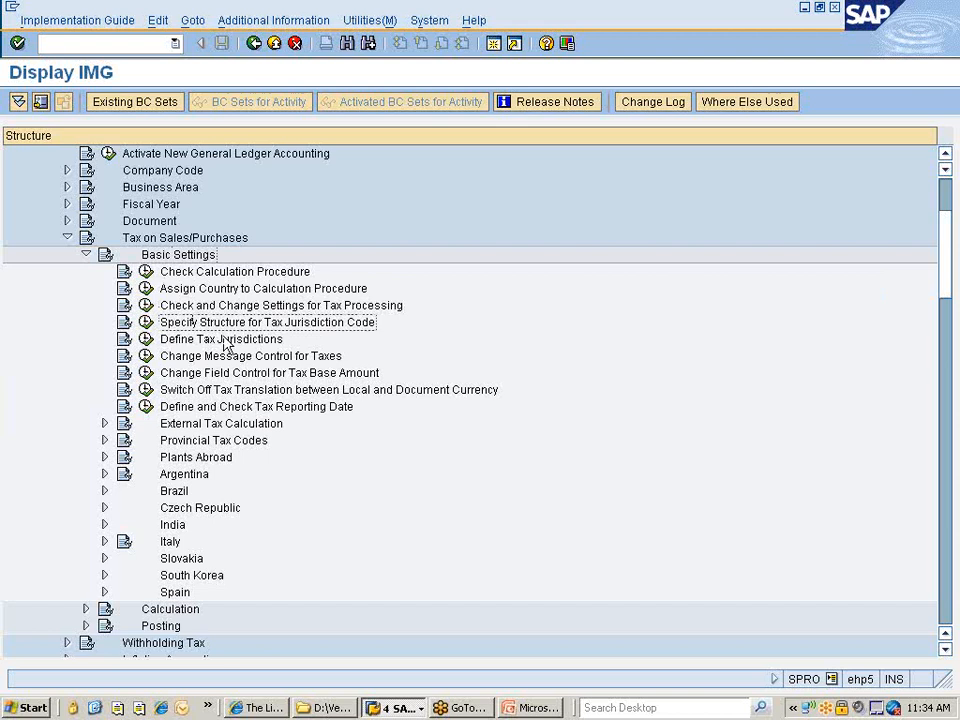
pyautogui.click(228, 339)
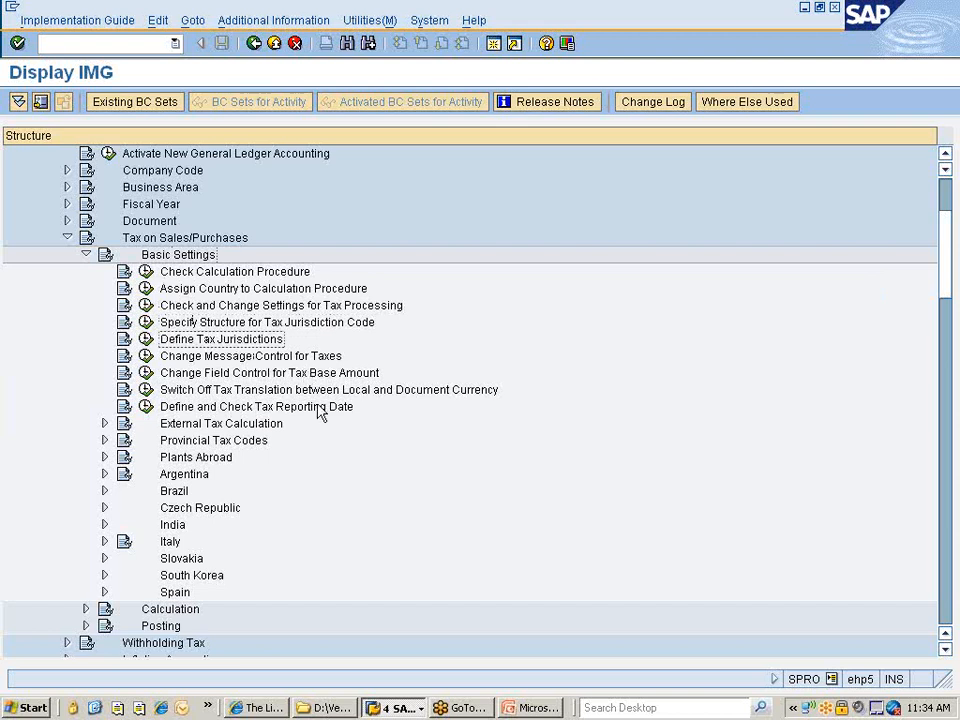
pyautogui.press('Down')
pyautogui.press('Down')
pyautogui.press('Down')
pyautogui.press('Down')
pyautogui.press('Down')
pyautogui.press('Down')
pyautogui.press('Down')
pyautogui.press('Down')
pyautogui.press('Down')
pyautogui.press('Down')
pyautogui.press('Down')
pyautogui.press('Down')
pyautogui.press('Down')
pyautogui.press('Down')
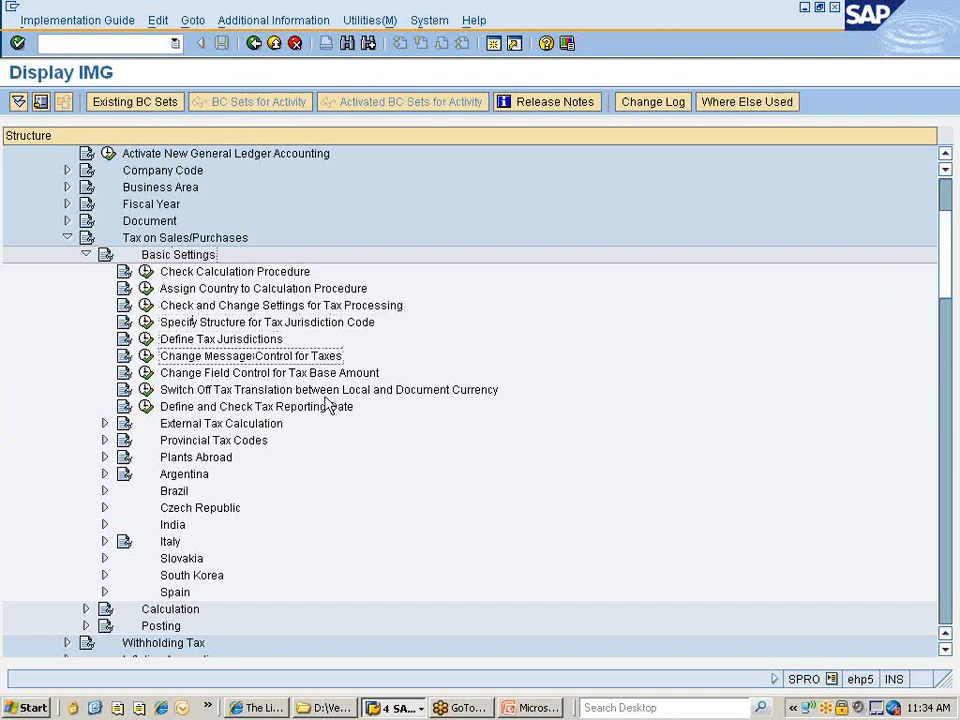
pyautogui.press('Up')
pyautogui.press('Up')
pyautogui.press('Up')
pyautogui.press('Up')
pyautogui.press('Up')
pyautogui.press('Up')
pyautogui.press('Up')
pyautogui.press('Up')
pyautogui.press('Up')
pyautogui.press('Up')
pyautogui.press('Up')
pyautogui.press('Up')
pyautogui.press('Up')
pyautogui.press('Up')
pyautogui.press('Up')
pyautogui.press('Up')
pyautogui.press('Up')
pyautogui.press('Up')
pyautogui.press('Up')
pyautogui.press('Up')
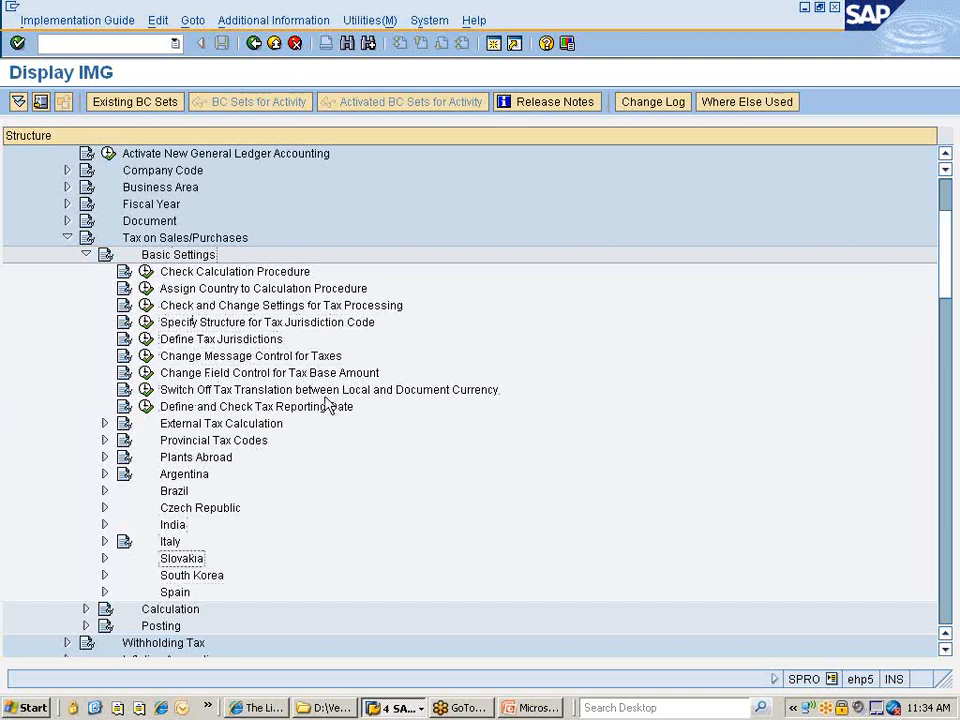
pyautogui.press('Down')
pyautogui.press('Down')
pyautogui.press('Down')
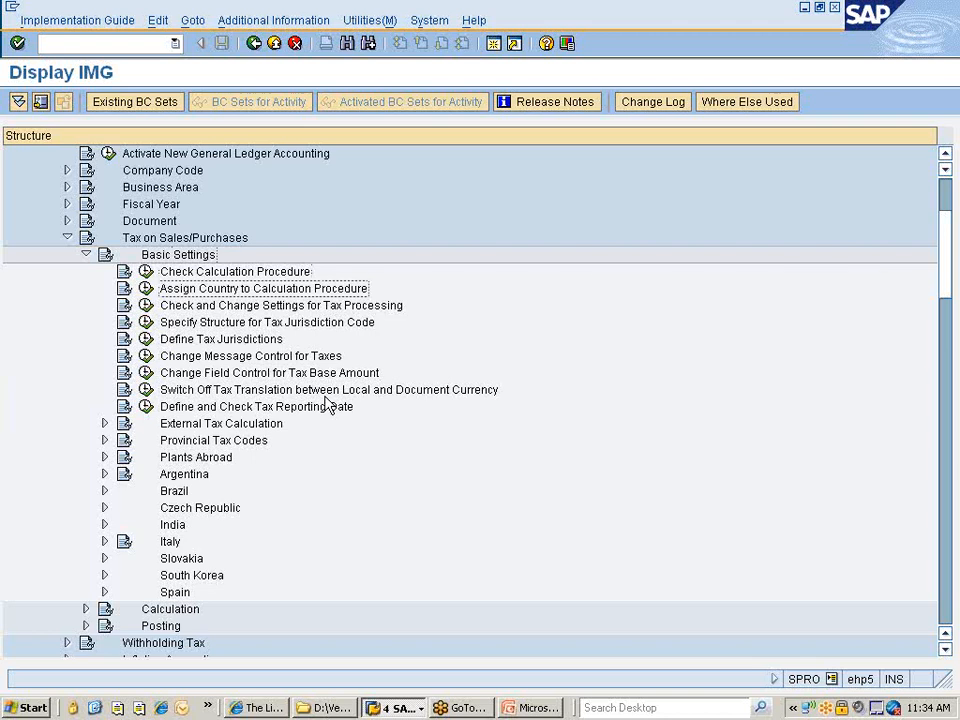
pyautogui.press('Down')
pyautogui.press('Down')
pyautogui.press('Down')
pyautogui.press('Down')
pyautogui.press('Down')
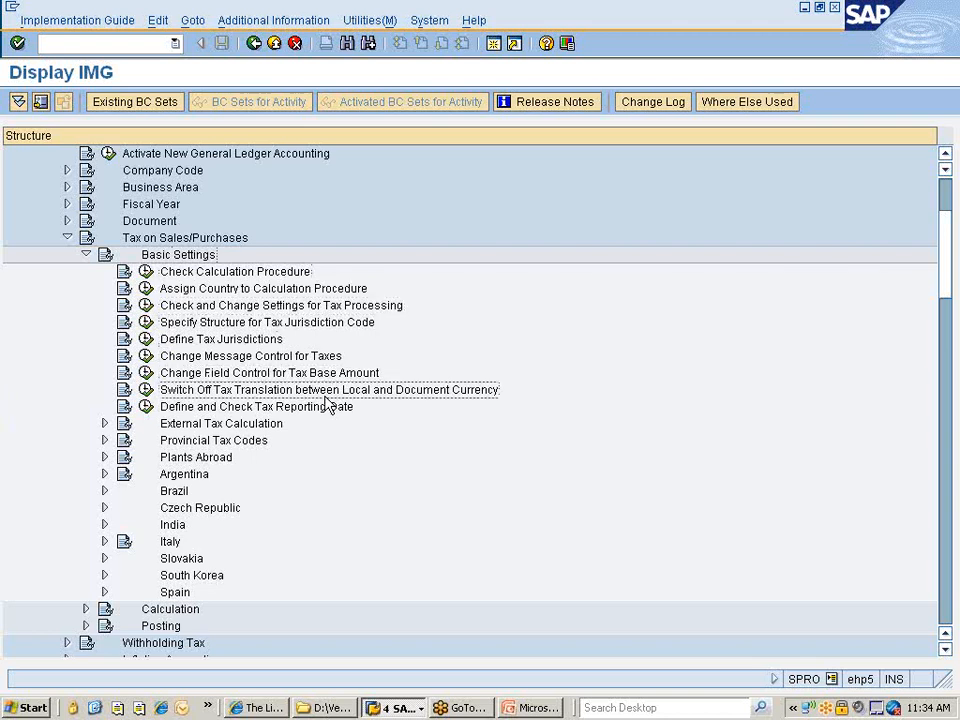
pyautogui.press('Down')
pyautogui.press('Down')
pyautogui.press('Down')
pyautogui.press('Down')
pyautogui.press('Down')
pyautogui.press('Down')
pyautogui.press('Down')
pyautogui.press('Down')
pyautogui.press('Down')
pyautogui.press('Down')
pyautogui.press('Down')
pyautogui.press('Down')
pyautogui.press('Down')
pyautogui.press('Down')
pyautogui.press('Down')
pyautogui.press('Down')
pyautogui.press('Down')
pyautogui.press('Down')
pyautogui.press('Down')
pyautogui.press('Down')
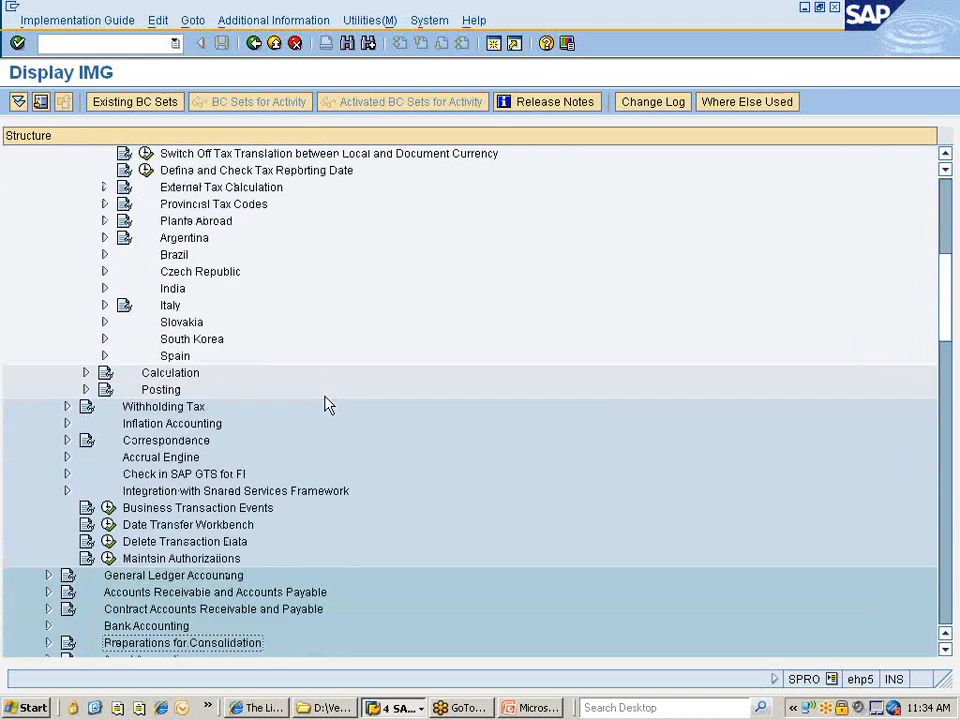
pyautogui.press('Up')
pyautogui.press('Up')
pyautogui.press('Up')
pyautogui.press('Up')
pyautogui.press('Up')
pyautogui.press('Up')
pyautogui.press('Up')
pyautogui.press('Up')
pyautogui.press('Up')
pyautogui.press('Up')
pyautogui.press('Up')
pyautogui.press('Up')
pyautogui.press('Up')
pyautogui.press('Up')
pyautogui.press('Up')
pyautogui.press('Up')
pyautogui.press('Up')
pyautogui.press('Up')
pyautogui.press('Up')
pyautogui.press('Up')
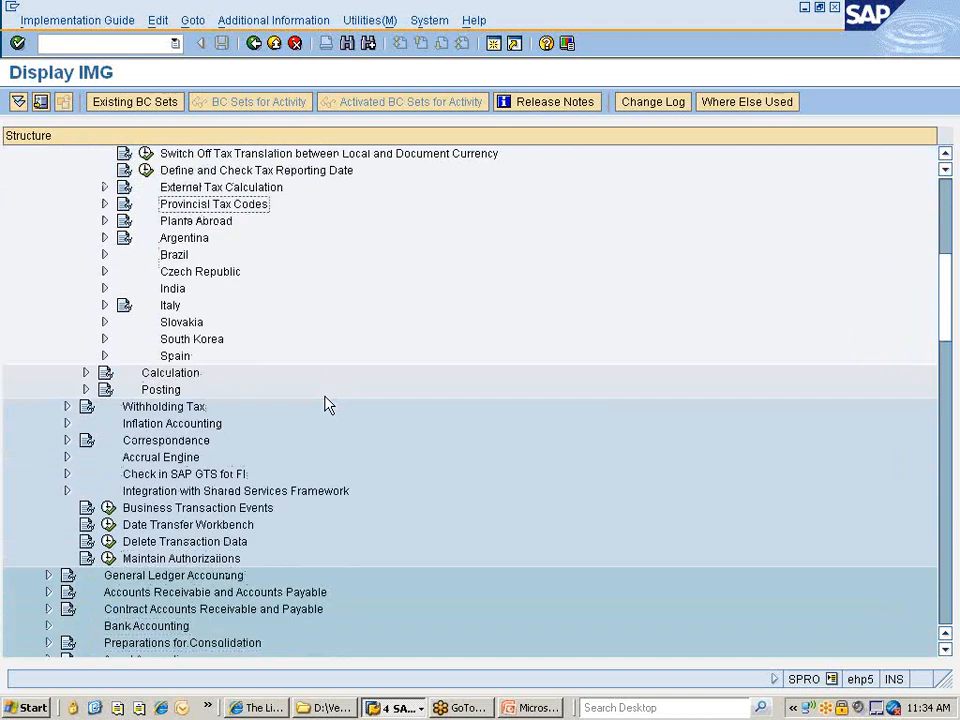
# Expand the Calculation settings under Tax on Sales/Purchases and select the activity Define Tax Codes for Sales and Purchases.
pyautogui.press('Down')
pyautogui.press('Down')
pyautogui.press('Down')
pyautogui.press('Down')
pyautogui.press('Down')
pyautogui.press('Down')
pyautogui.press('Down')
pyautogui.press('Down')
pyautogui.press('Down')
pyautogui.press('Right')
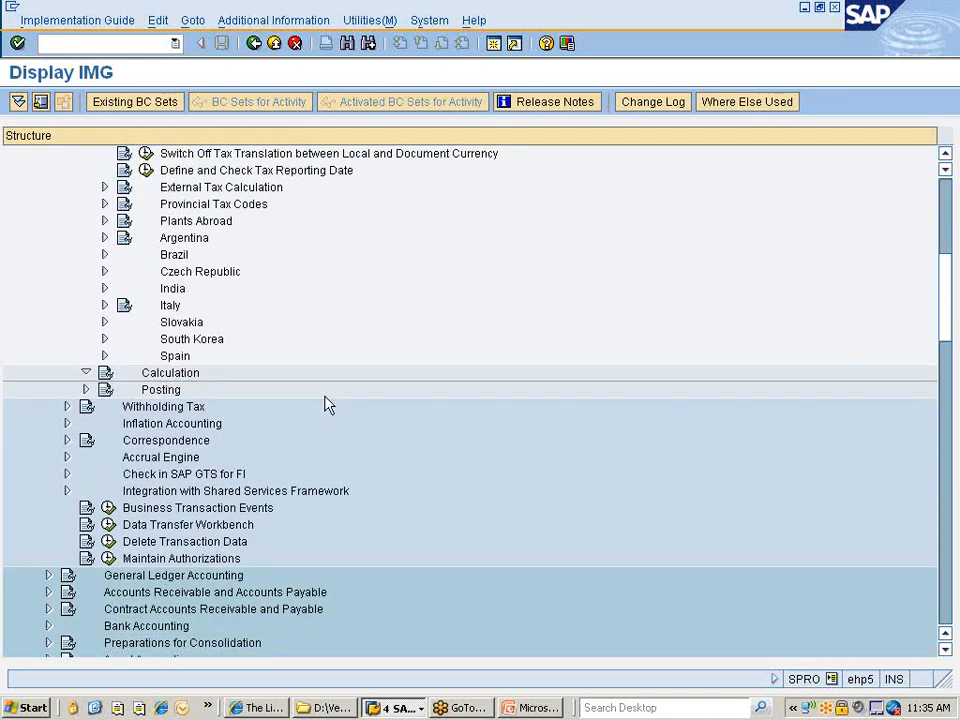
pyautogui.press('Down')
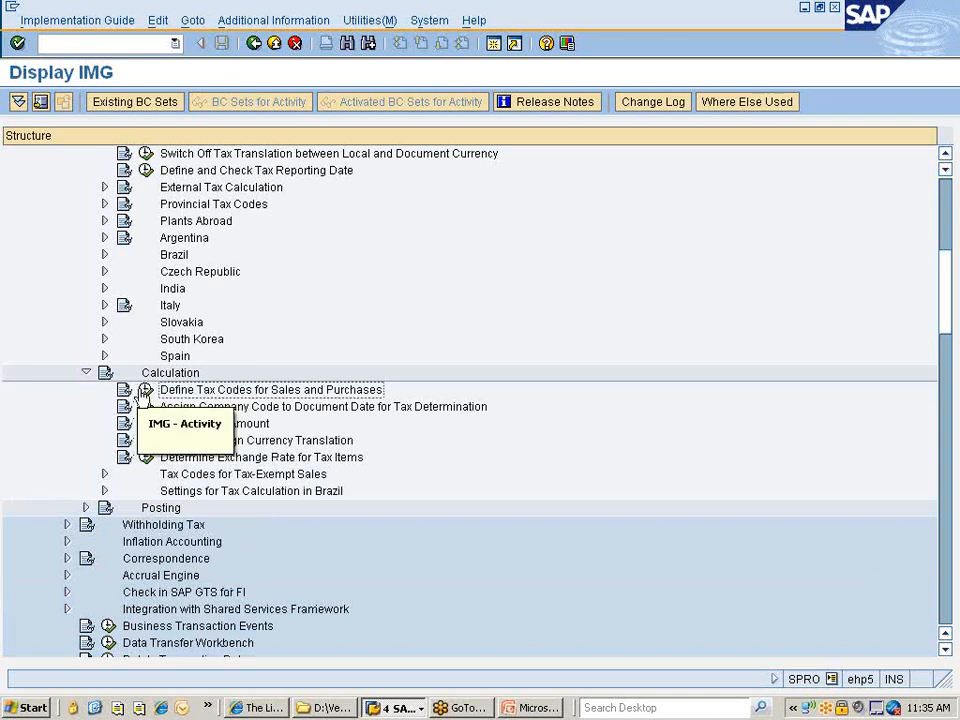
# Examine the functions and the E0 description on the initial tax code screen for country IN and return to the implementation guide.
pyautogui.click(145, 390)
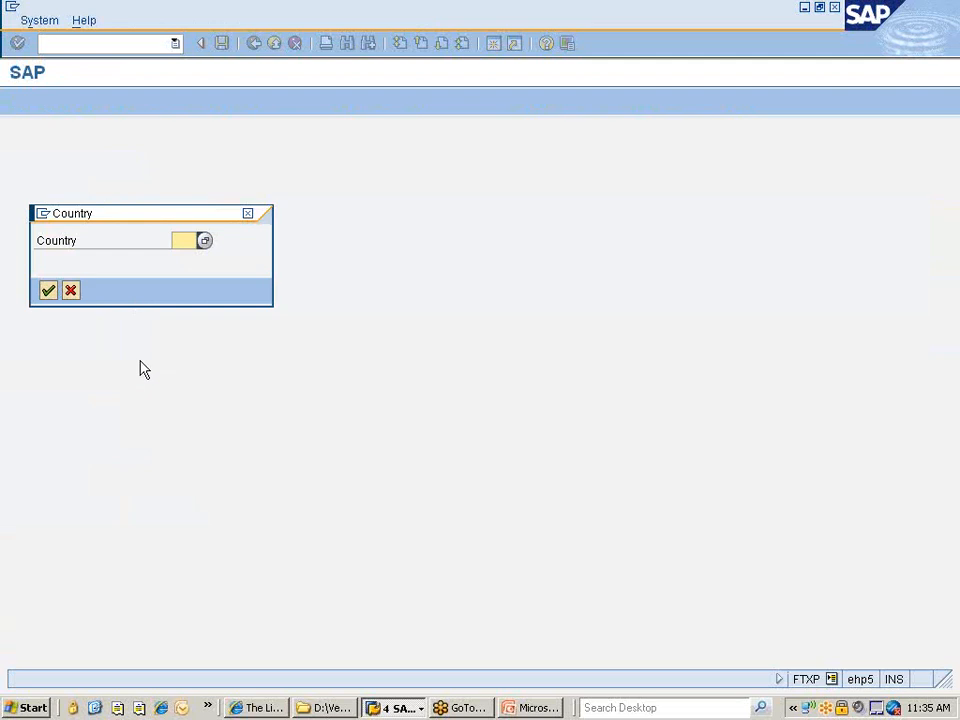
pyautogui.write('IN')
pyautogui.press('Return')
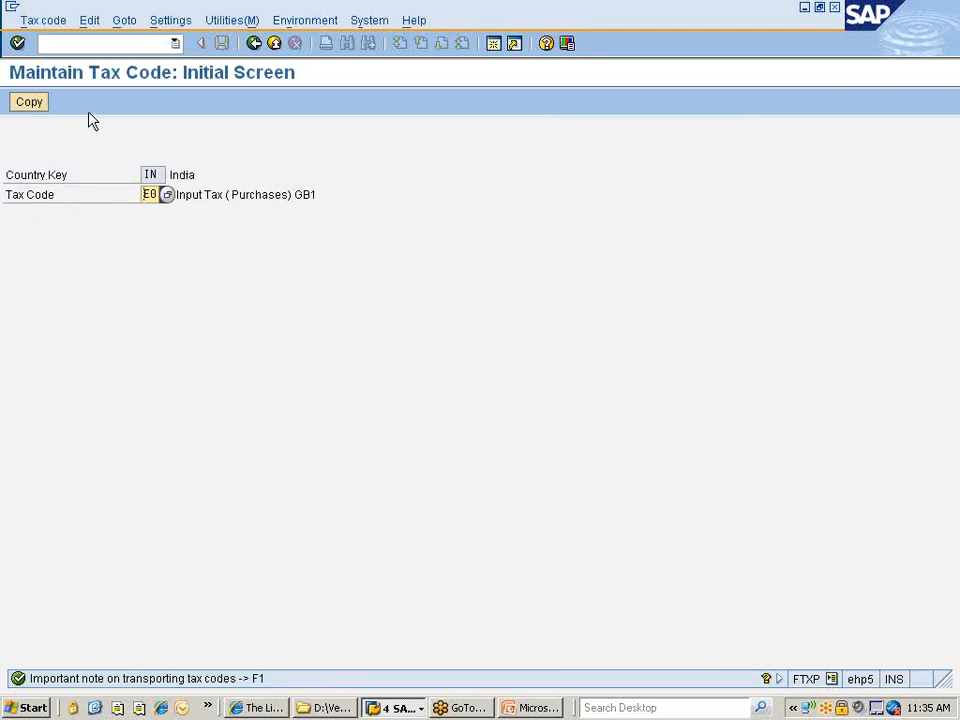
pyautogui.click(48, 20)
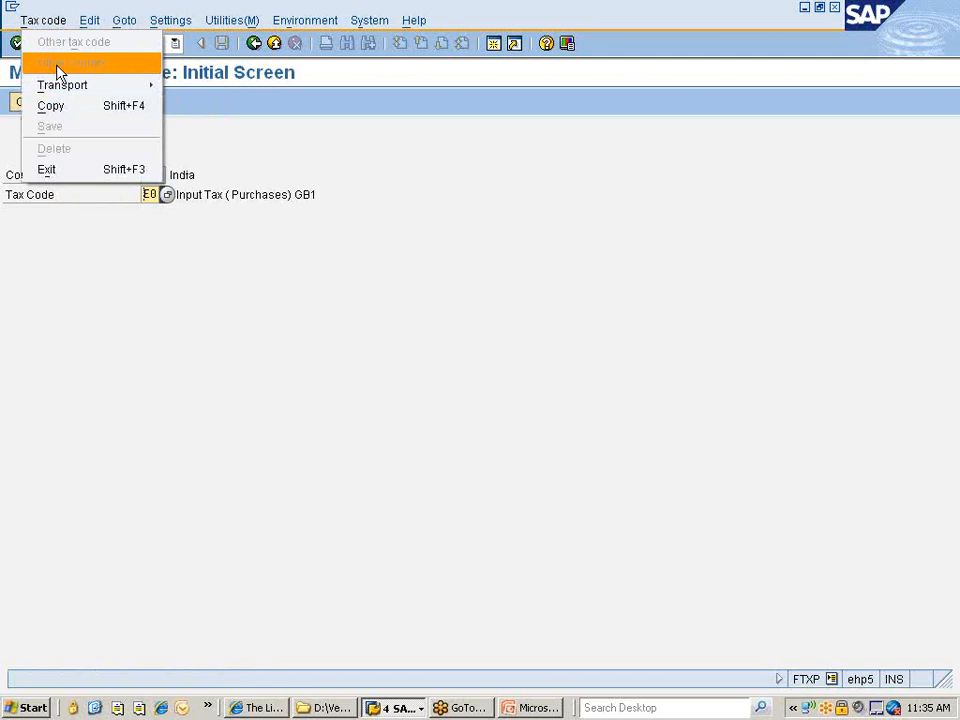
pyautogui.click(273, 165)
pyautogui.click(208, 195)
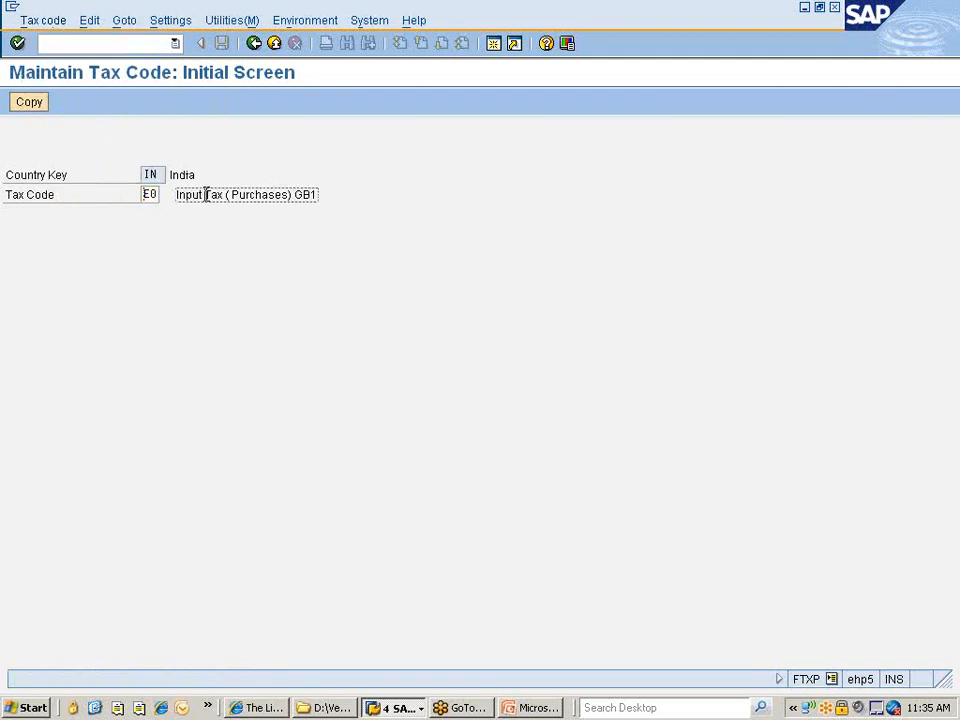
pyautogui.moveTo(195, 195); pyautogui.dragTo(332, 199)
pyautogui.click(324, 195)
pyautogui.click(253, 45)
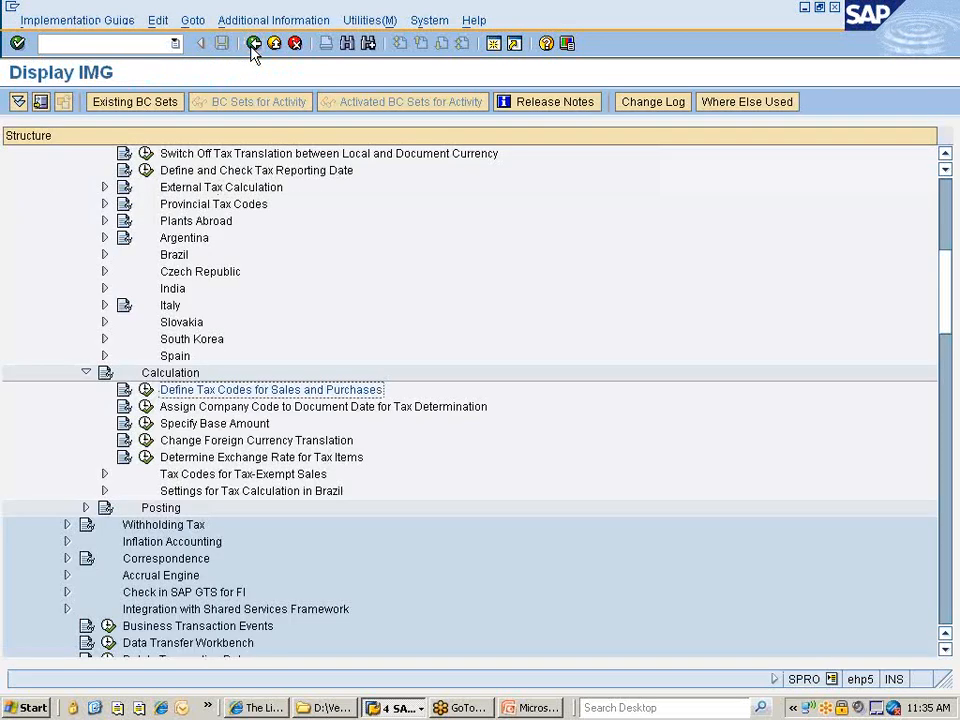
# Run Define Tax Codes for Sales and Purchases for country IN and open the tax rates of tax code E0.
pyautogui.click(146, 389)
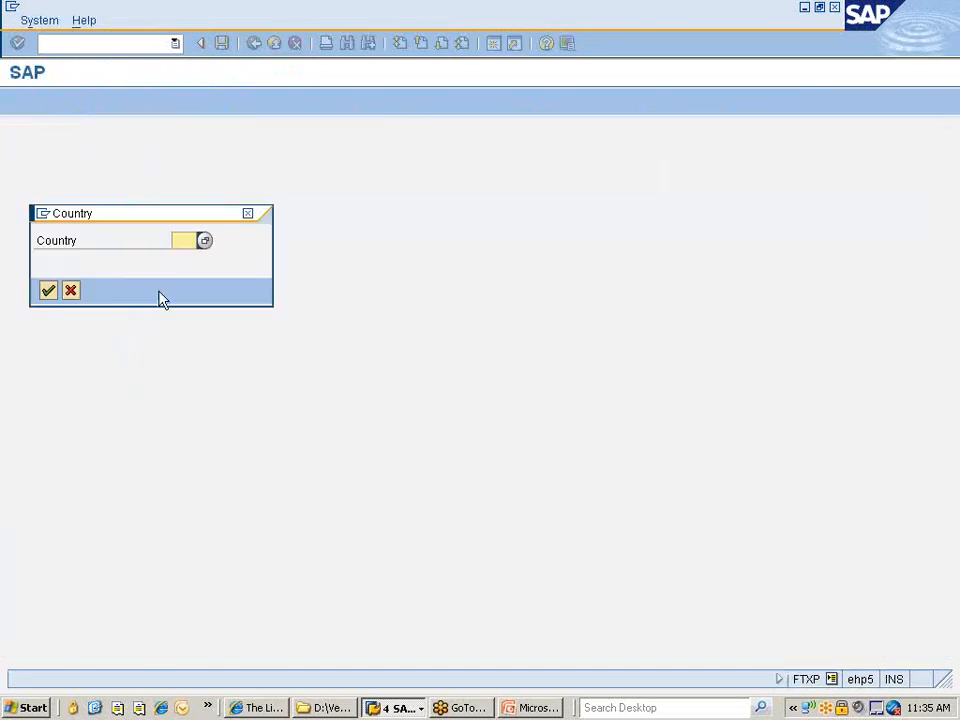
pyautogui.write('1')
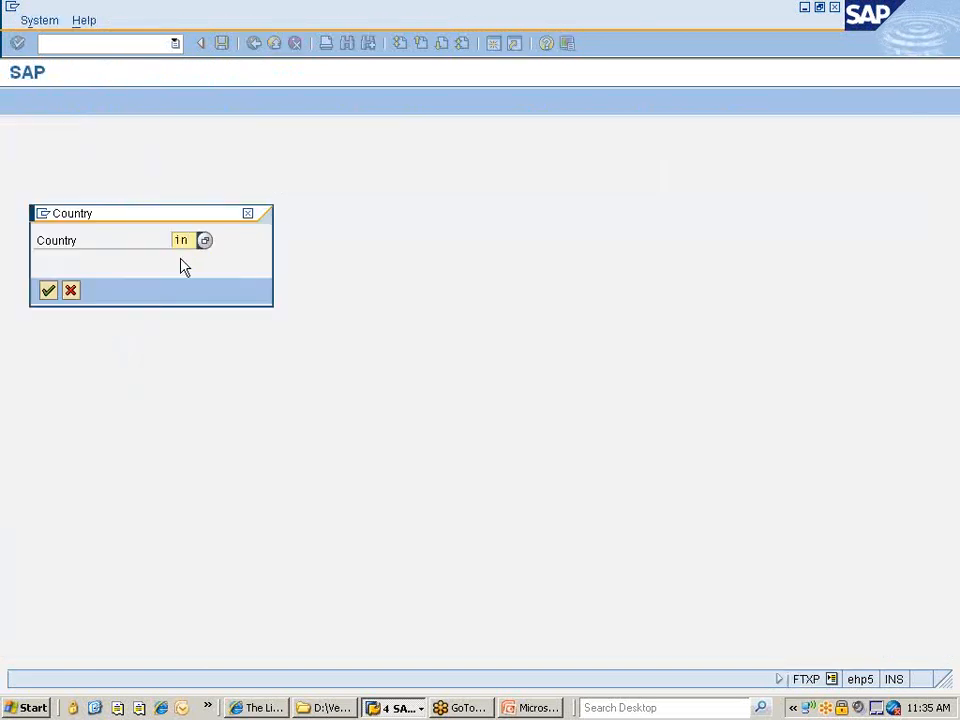
pyautogui.press('Return')
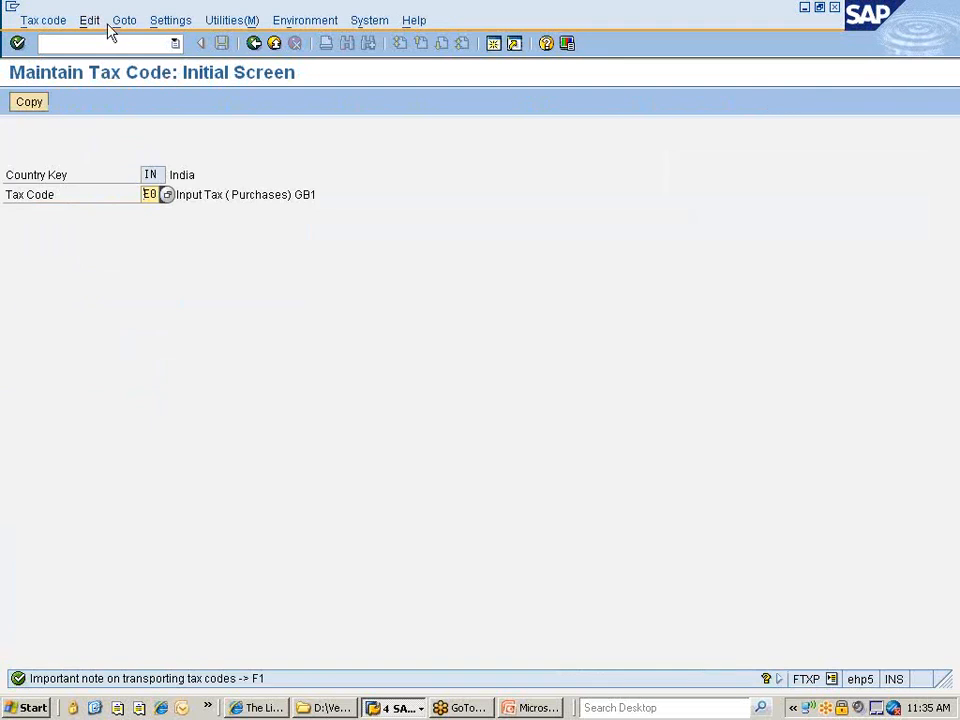
pyautogui.click(90, 21)
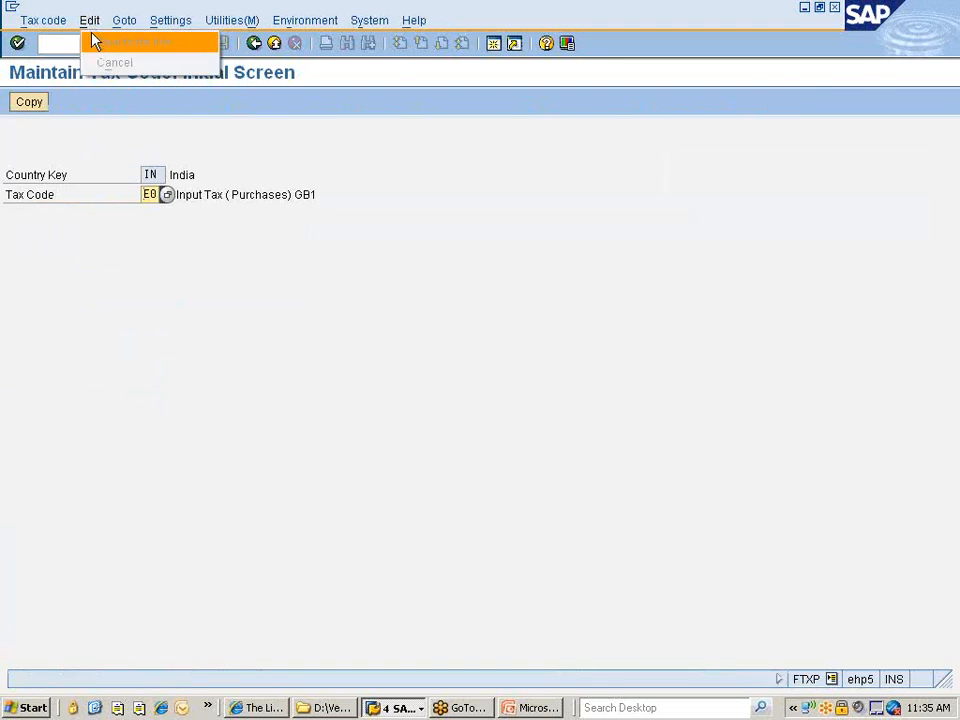
pyautogui.click(147, 194)
pyautogui.press('Return')
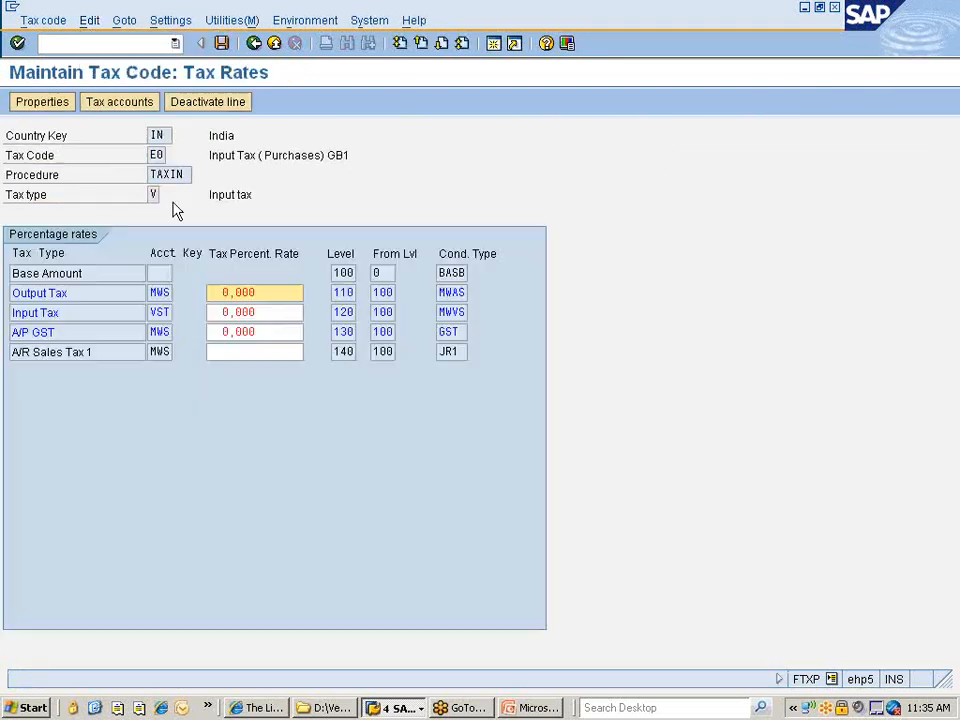
# Look for a way to change the description of tax code E0 among the functions and header fields of the tax rates screen.
pyautogui.click(239, 155)
pyautogui.click(90, 24)
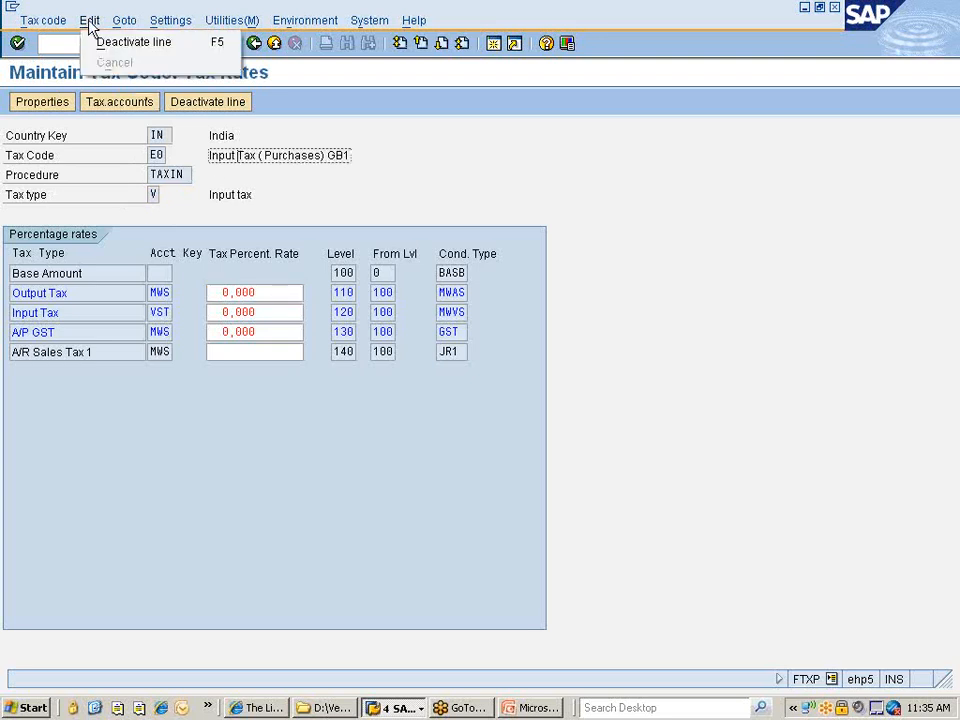
pyautogui.moveTo(49, 24)
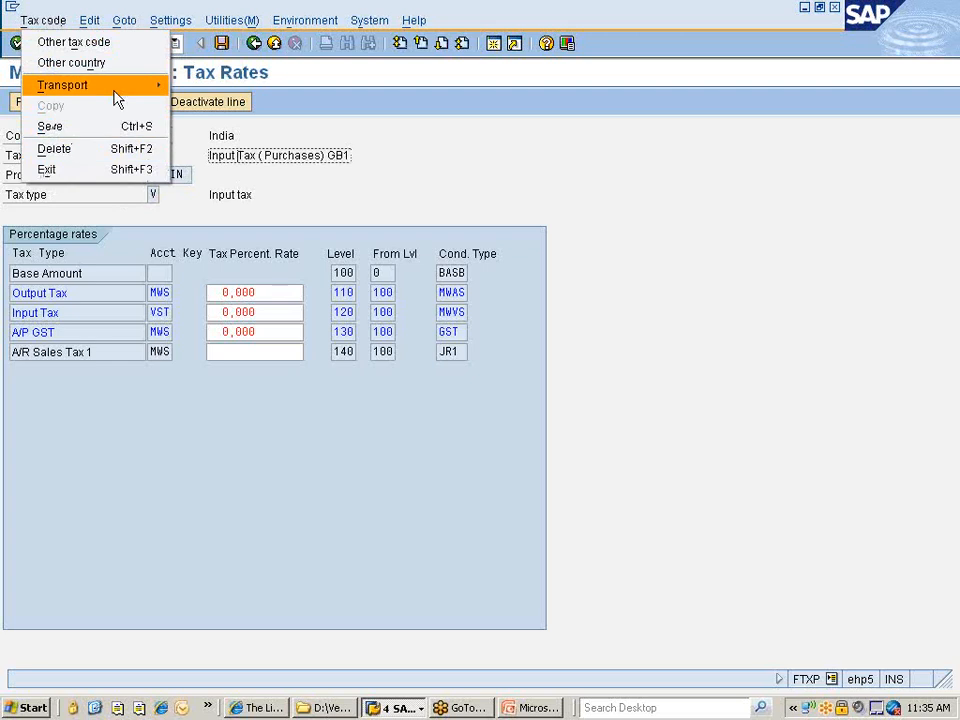
pyautogui.click(127, 24)
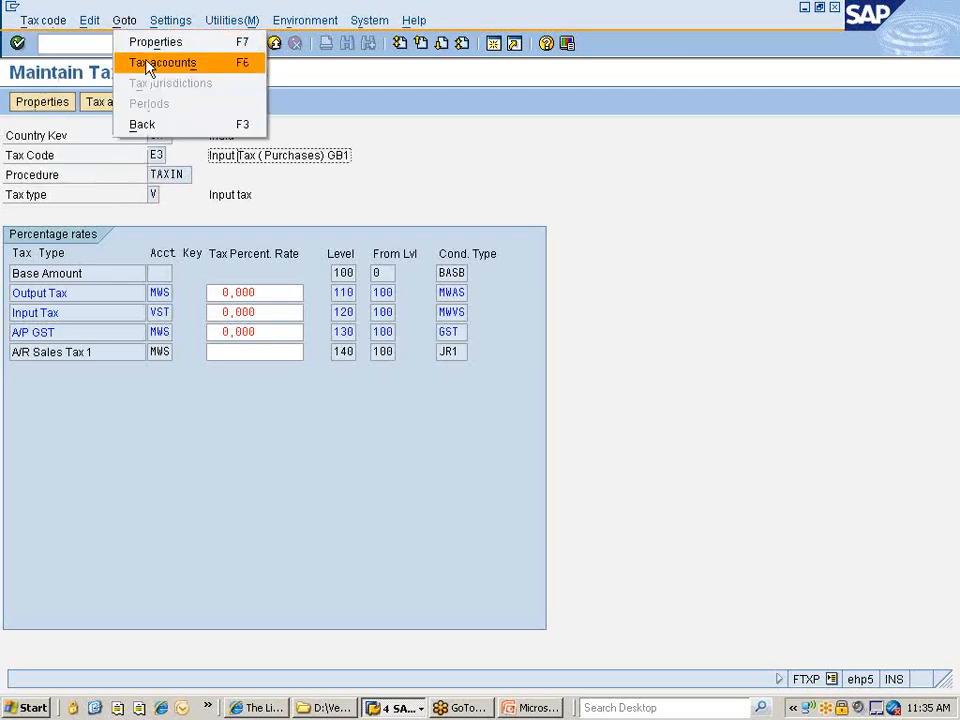
pyautogui.moveTo(171, 28)
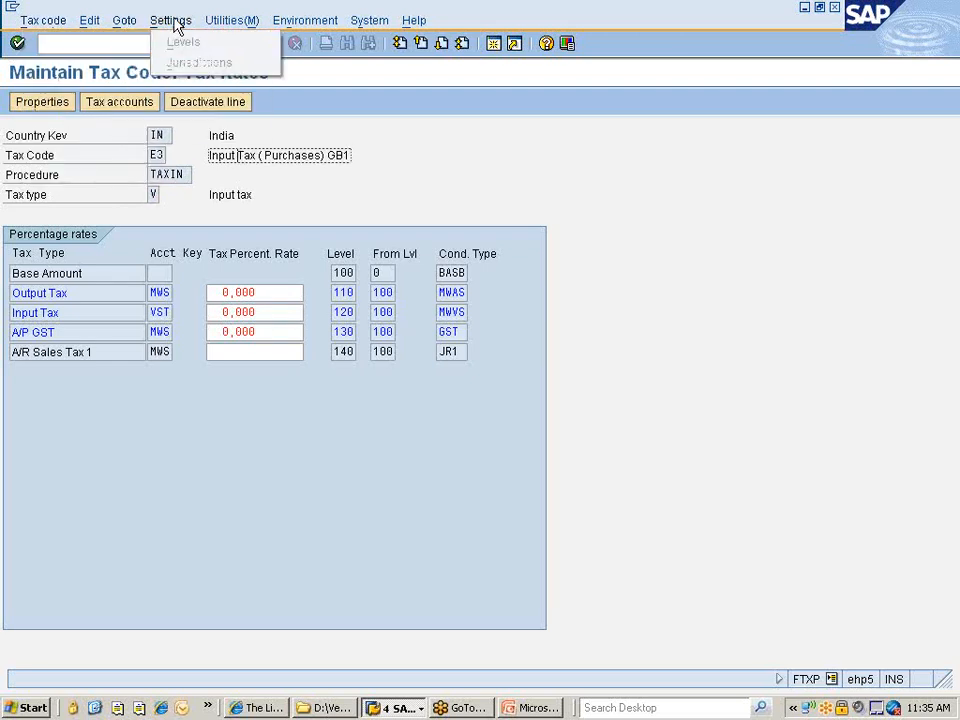
pyautogui.click(224, 155)
pyautogui.doubleClick(225, 155)
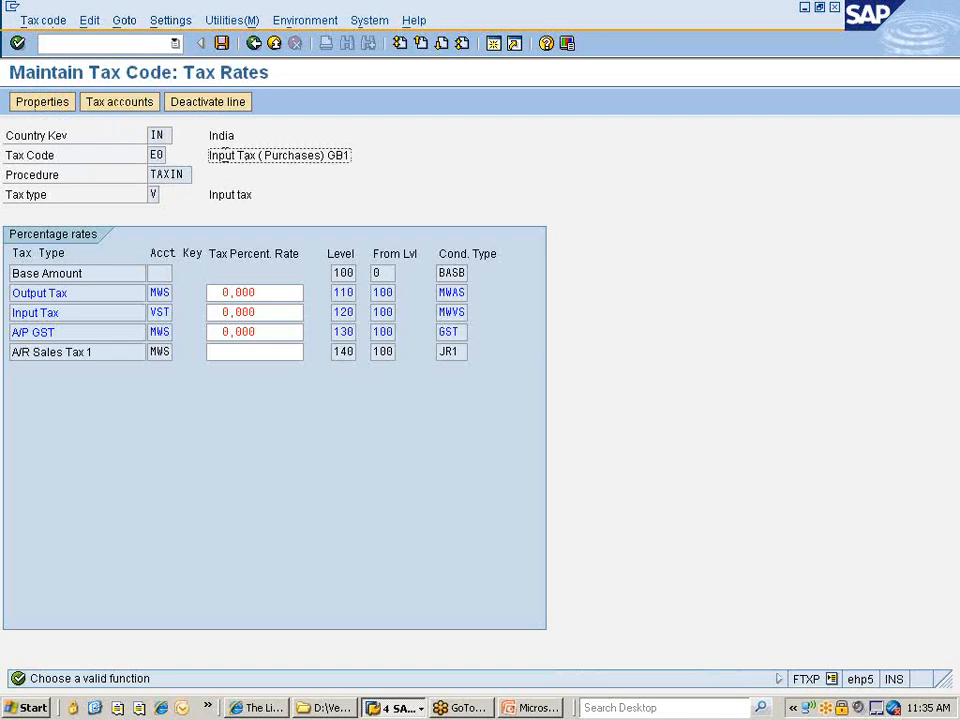
pyautogui.click(157, 155)
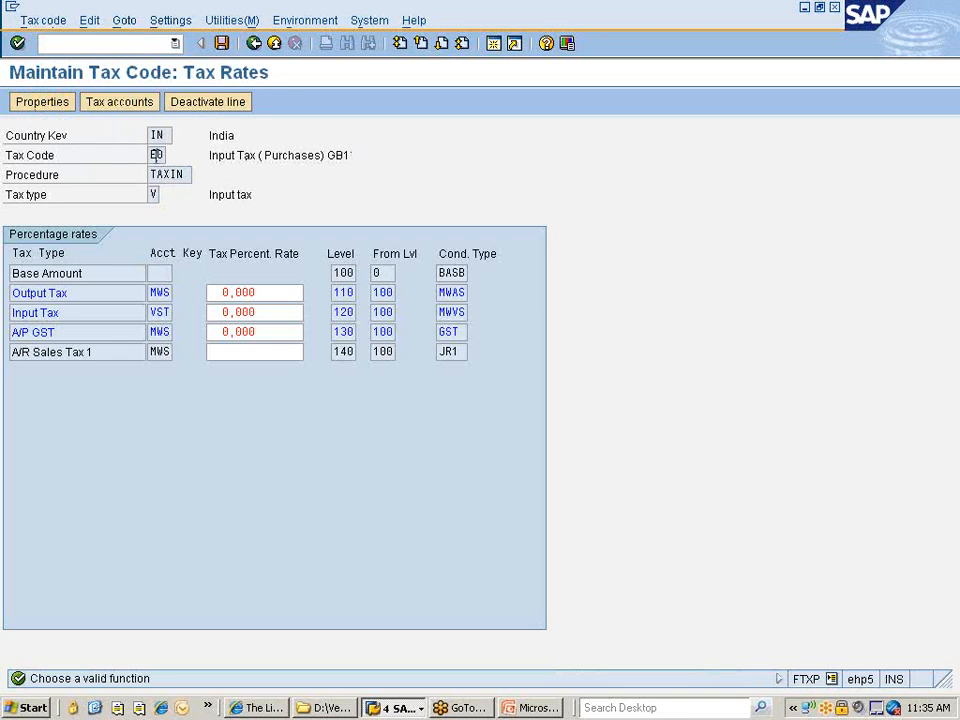
pyautogui.press('F4')
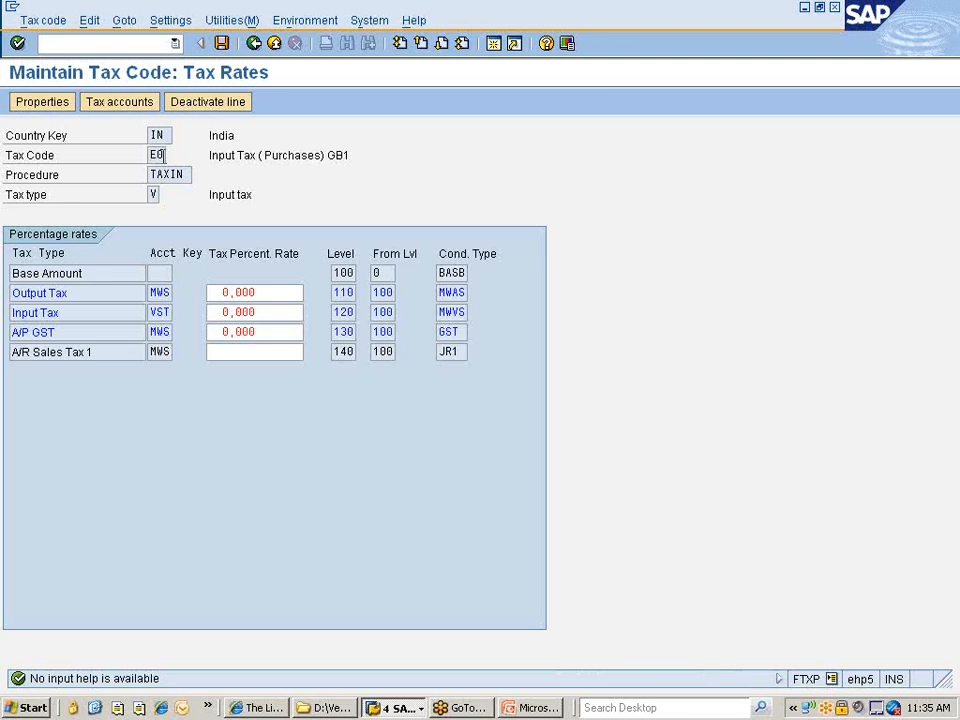
pyautogui.moveTo(209, 155); pyautogui.dragTo(347, 155)
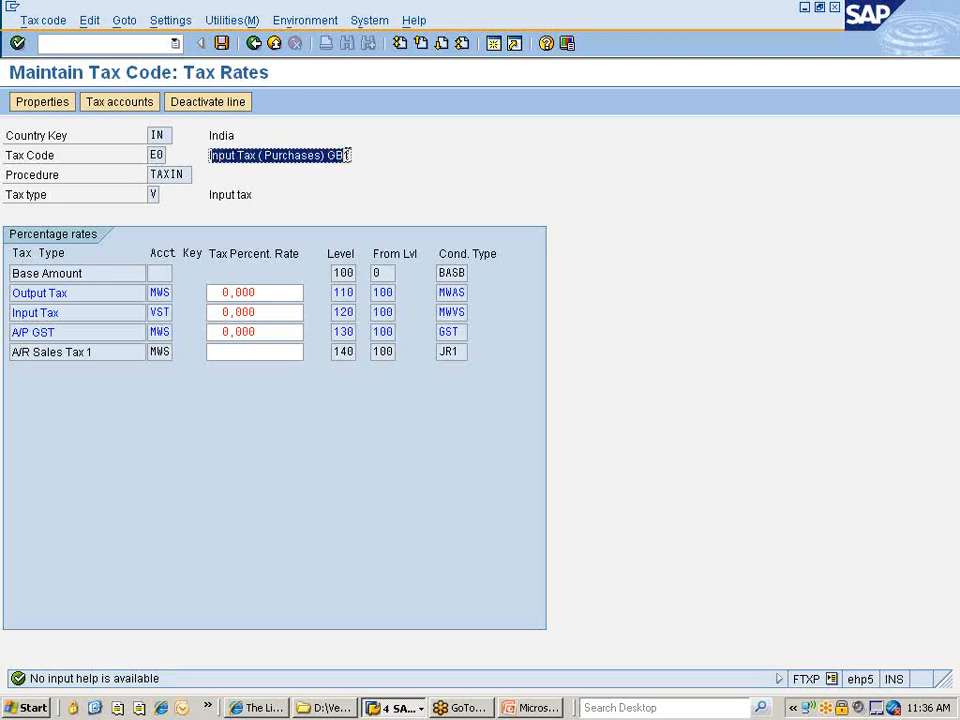
pyautogui.click(347, 155)
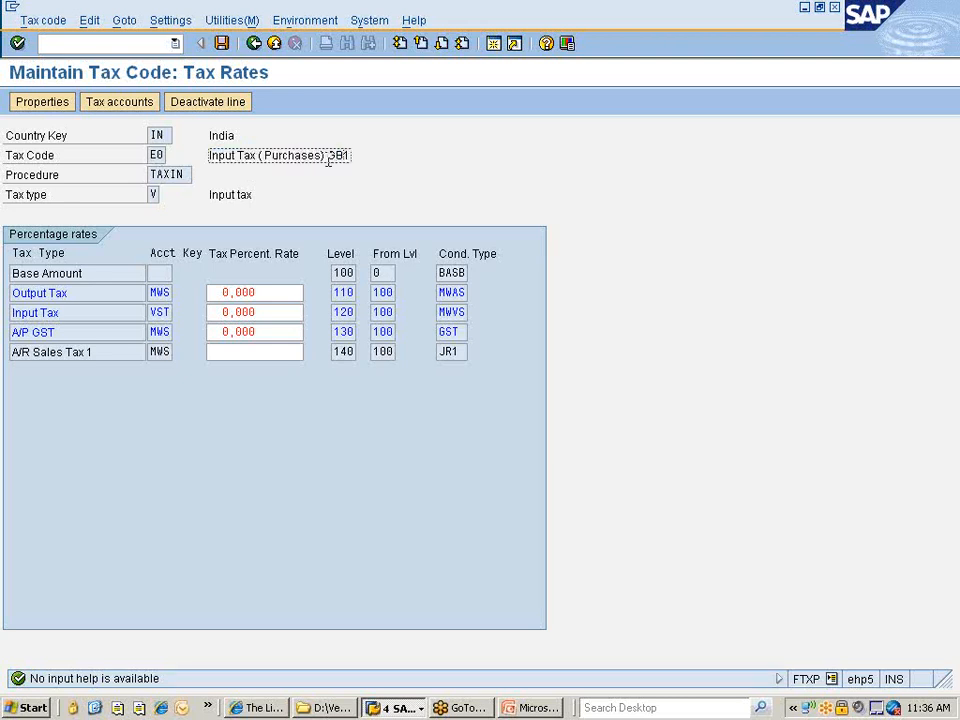
# Change tax code E0's description in its properties to "Zero Input Tax on Purchasing", then save and return to the implementation guide.
pyautogui.click(60, 104)
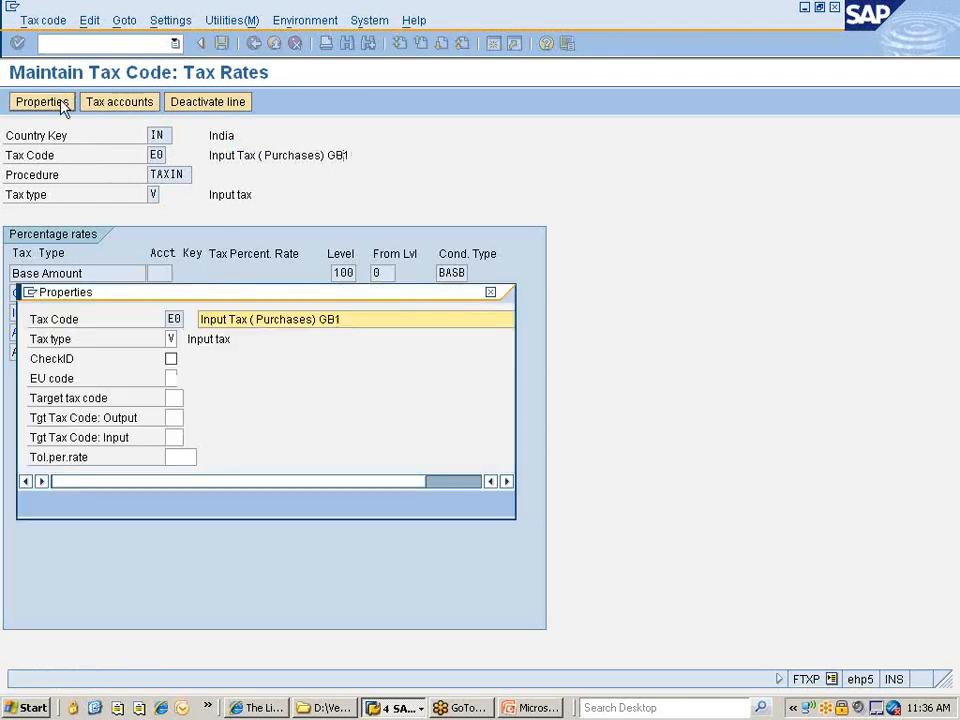
pyautogui.click(380, 319)
pyautogui.press('BackSpace')
pyautogui.press('BackSpace')
pyautogui.press('BackSpace')
pyautogui.press('BackSpace')
pyautogui.press('BackSpace')
pyautogui.press('BackSpace')
pyautogui.press('BackSpace')
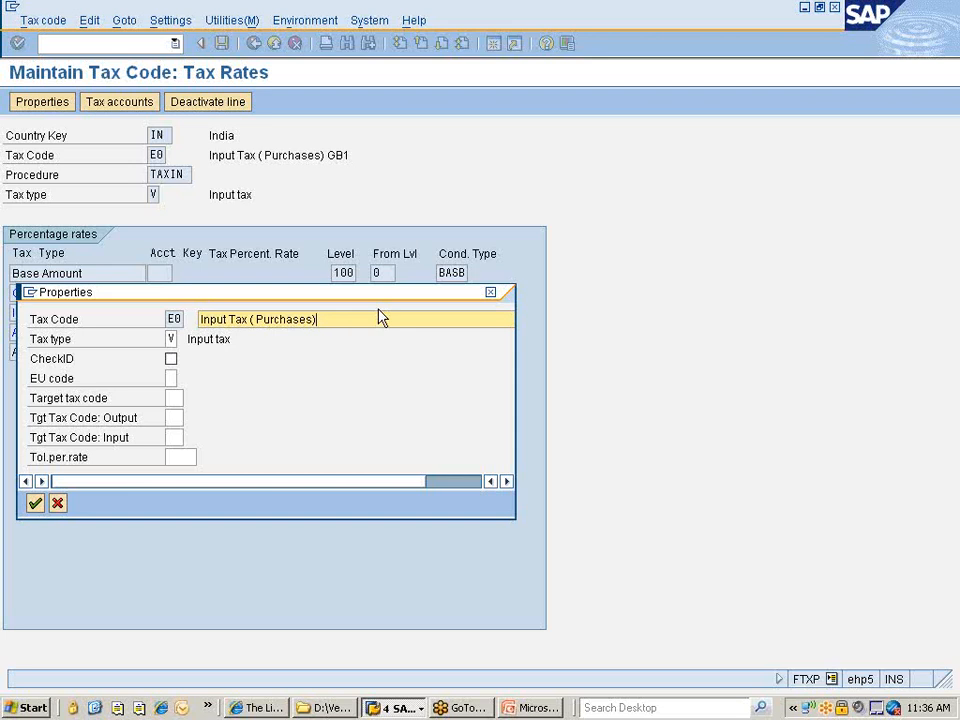
pyautogui.press('BackSpace')
pyautogui.press('BackSpace')
pyautogui.press('BackSpace')
pyautogui.press('BackSpace')
pyautogui.press('BackSpace')
pyautogui.press('BackSpace')
pyautogui.press('BackSpace')
pyautogui.press('BackSpace')
pyautogui.press('BackSpace')
pyautogui.press('BackSpace')
pyautogui.press('BackSpace')
pyautogui.press('BackSpace')
pyautogui.press('BackSpace')
pyautogui.press('BackSpace')
pyautogui.press('BackSpace')
pyautogui.press('BackSpace')
pyautogui.press('BackSpace')
pyautogui.press('BackSpace')
pyautogui.press('BackSpace')
pyautogui.write('Zero ')
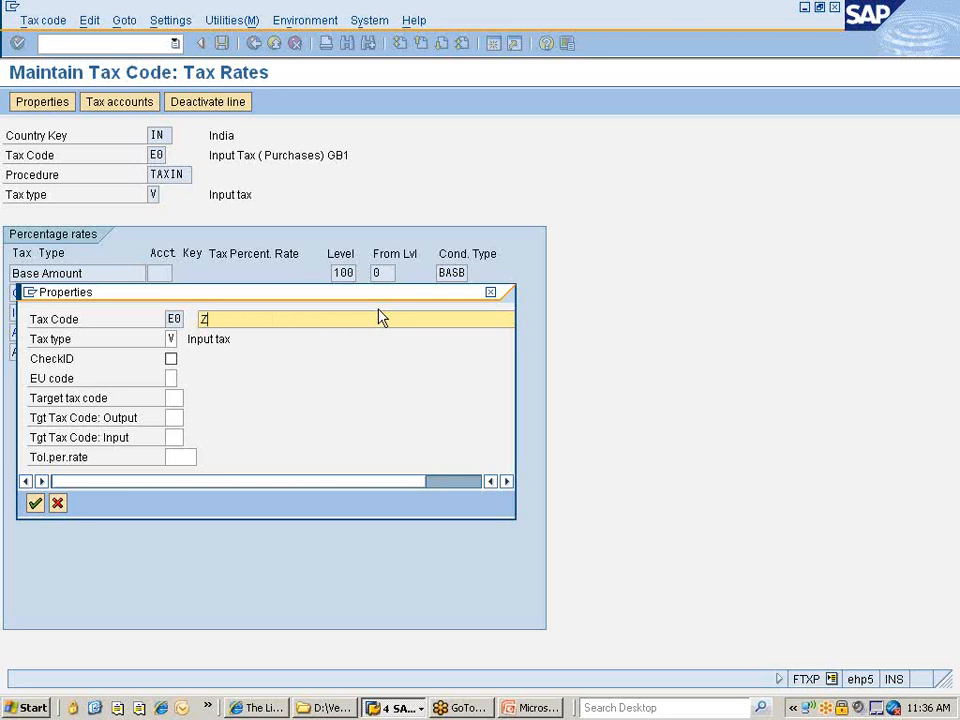
pyautogui.write('Input Tax on Purchasing')
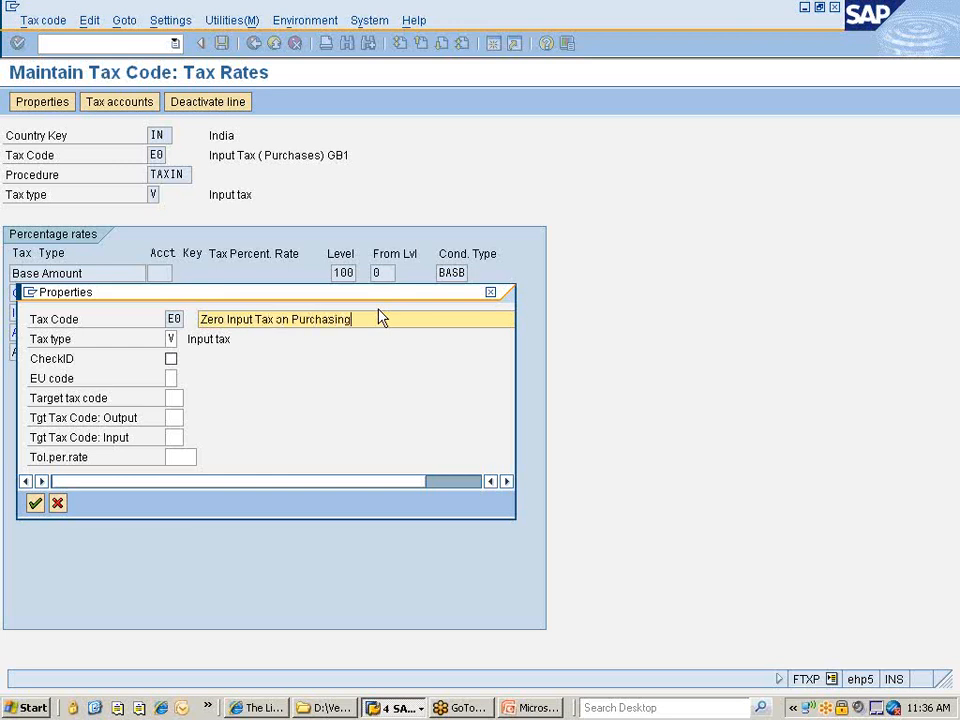
pyautogui.press('Return')
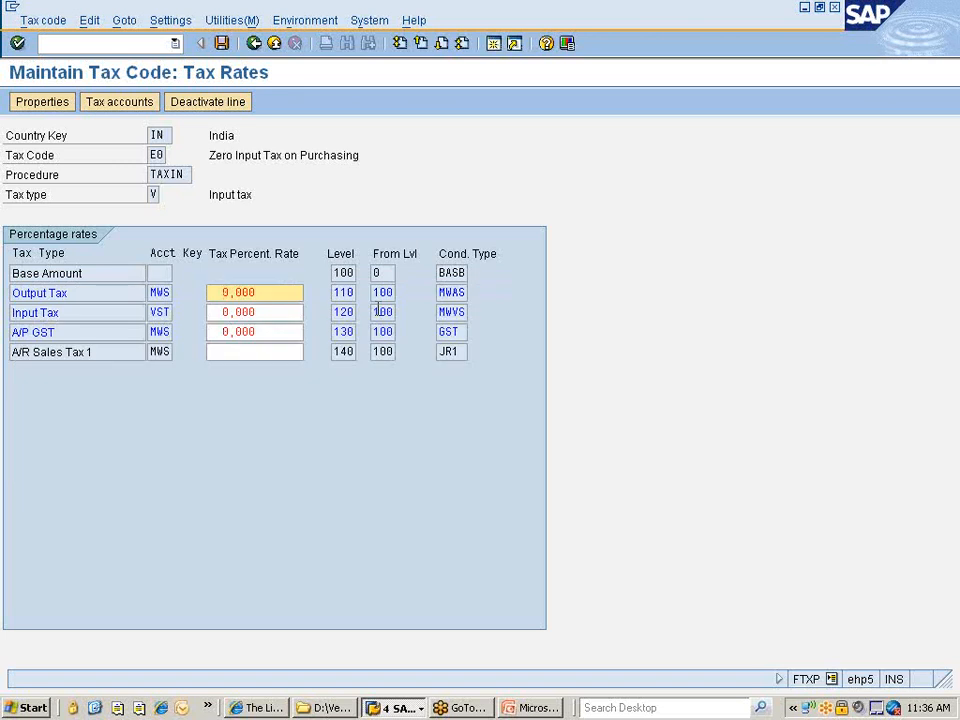
pyautogui.hotkey('ctrl', 's')
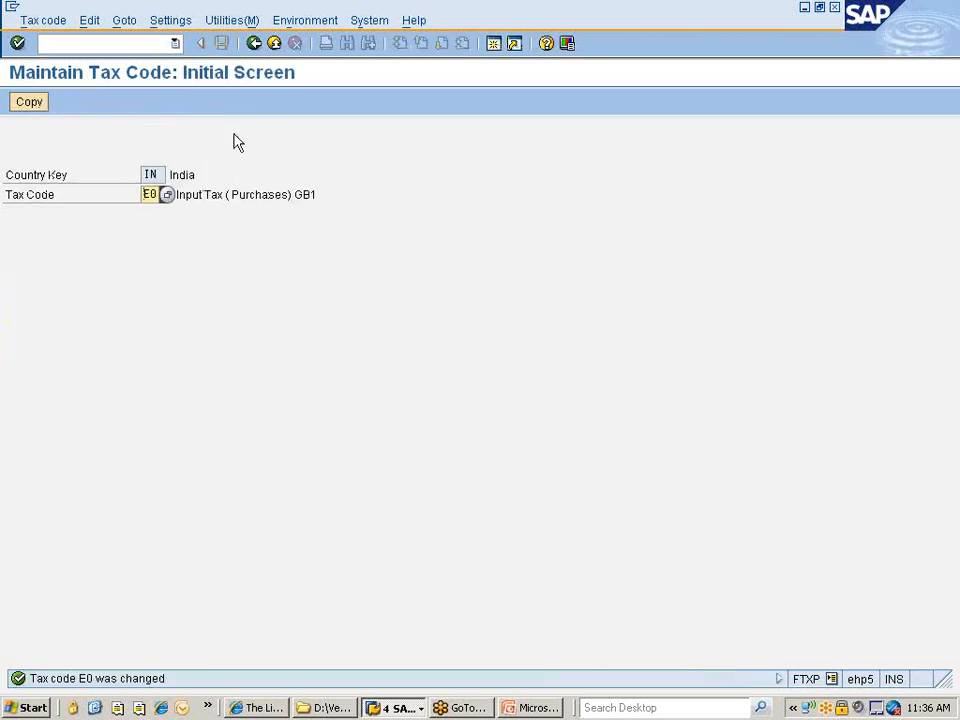
pyautogui.click(252, 44)
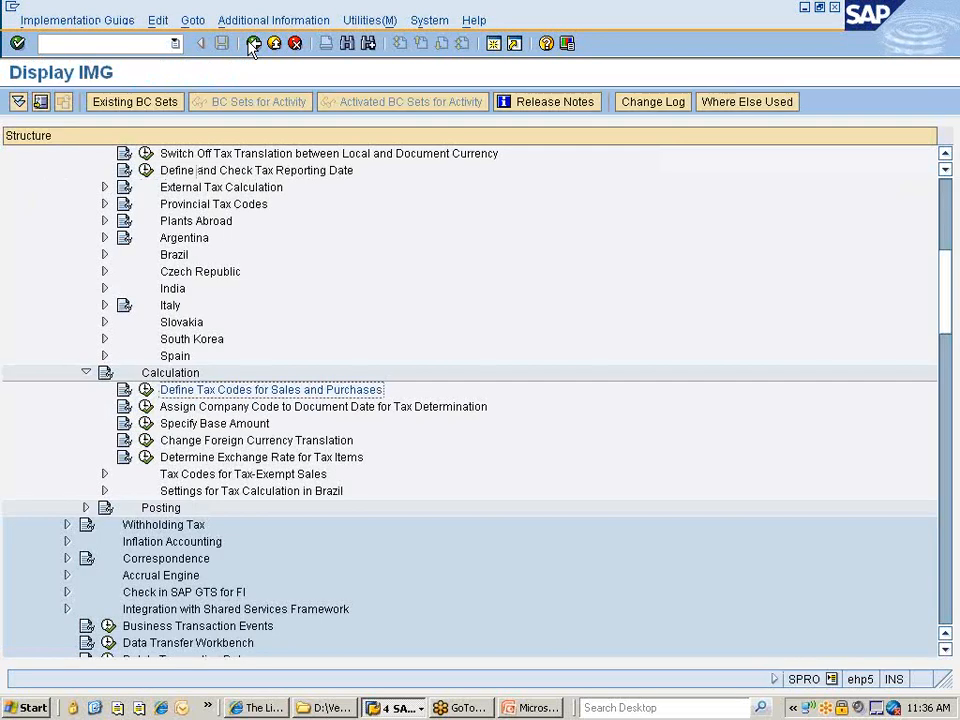
# Run Maintain Default Values for Tax Codes under Incoming Invoice in Logistics Invoice Verification.
pyautogui.scroll(-3, 225, 415)
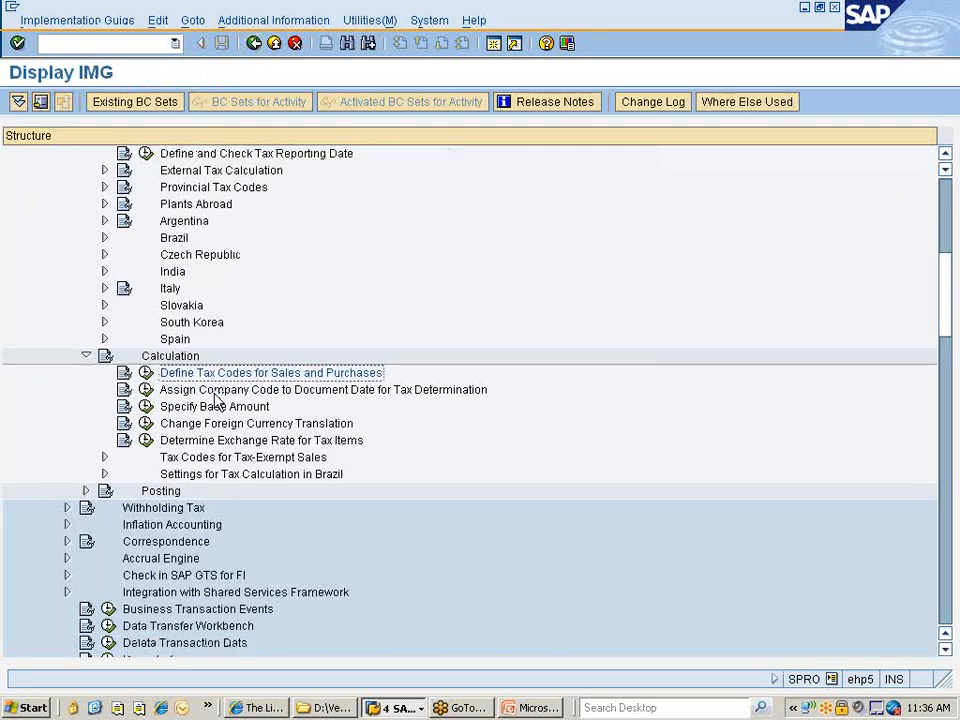
pyautogui.scroll(-15, 207, 430)
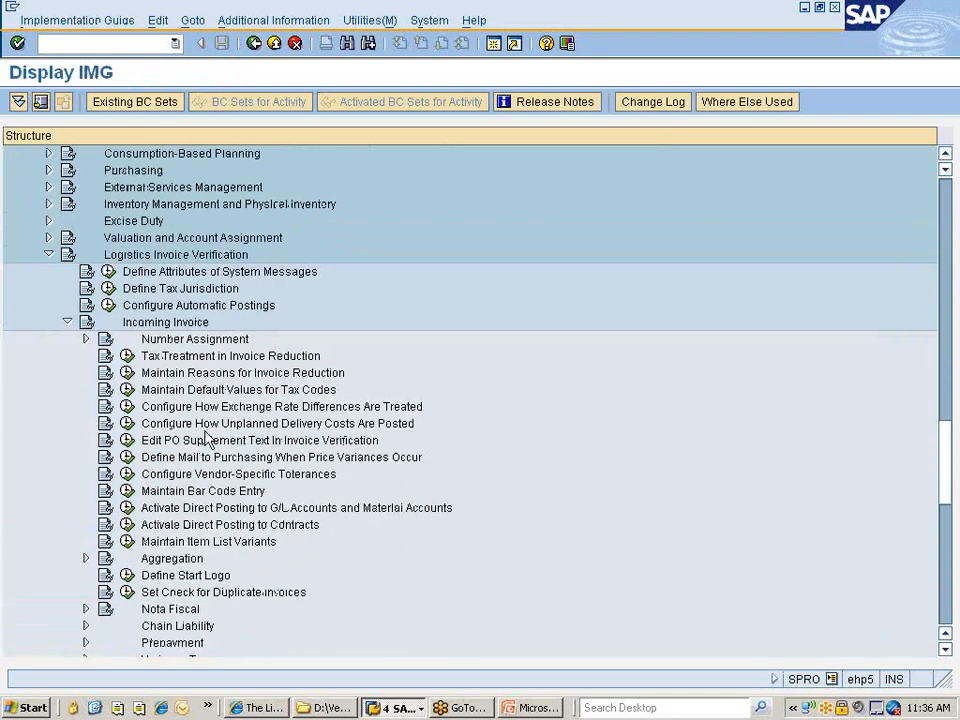
pyautogui.scroll(-2, 207, 438)
pyautogui.click(184, 240)
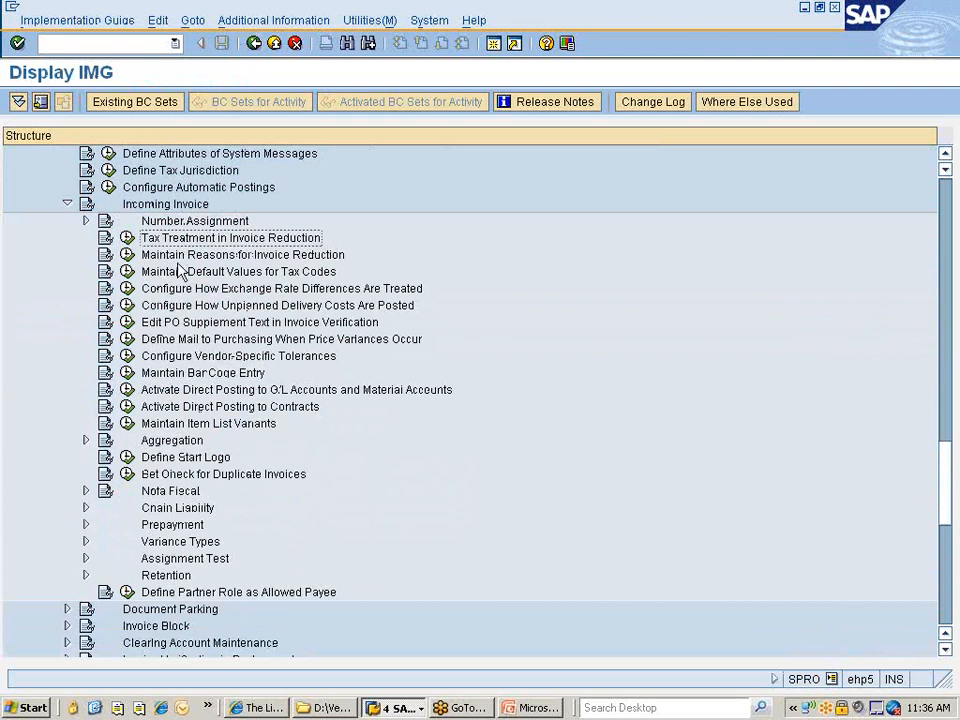
pyautogui.click(172, 272)
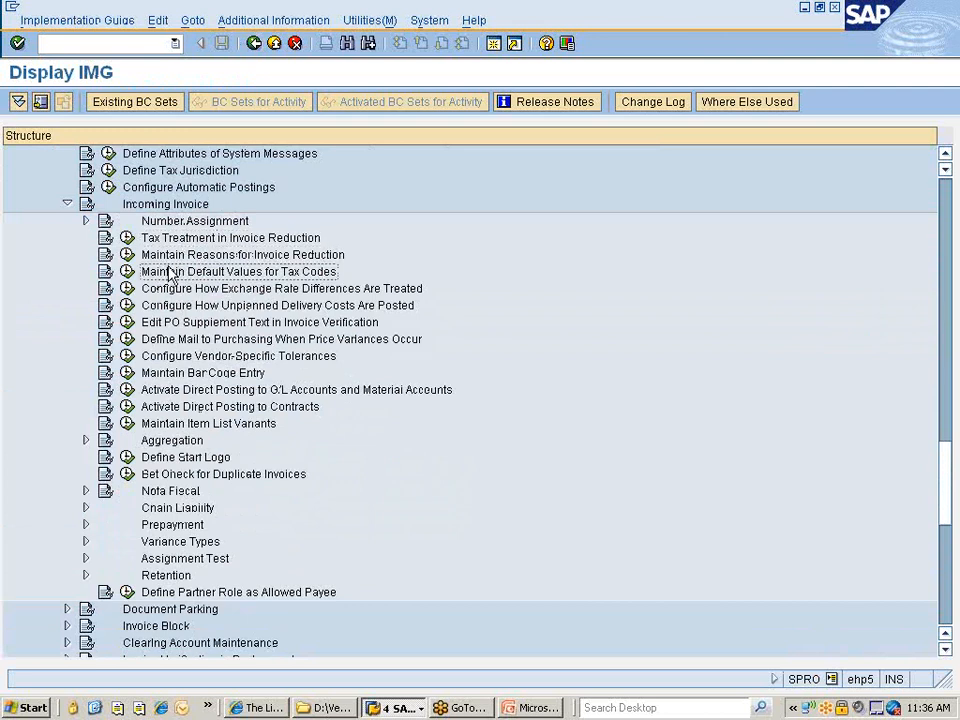
pyautogui.click(127, 271)
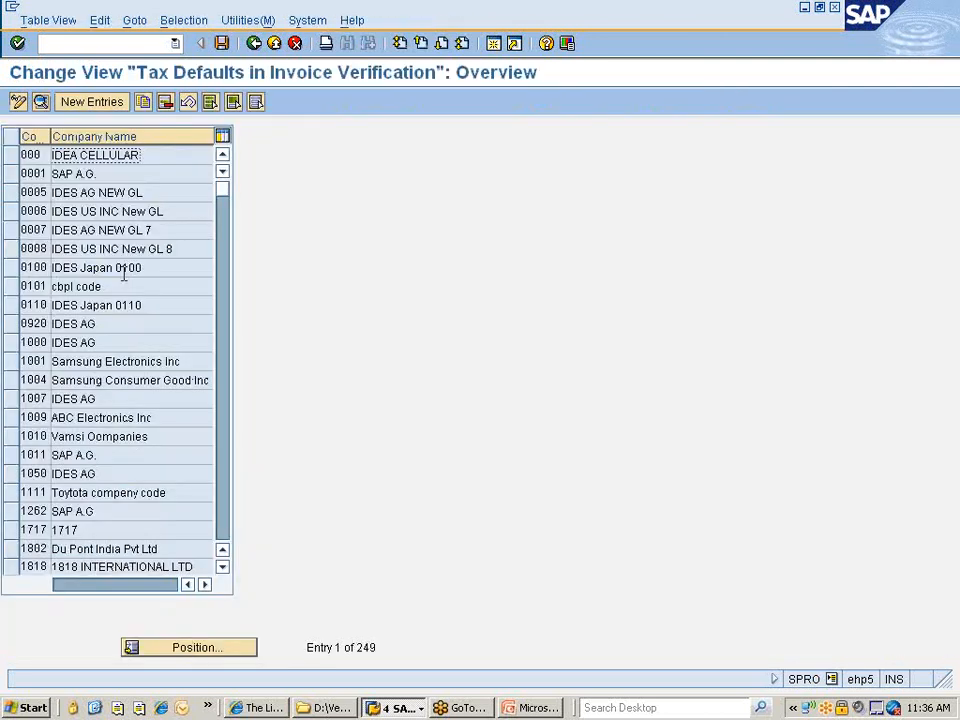
# Find company code 7777 in the tax defaults, check its default tax codes in the details, and return to the overview.
pyautogui.click(158, 647)
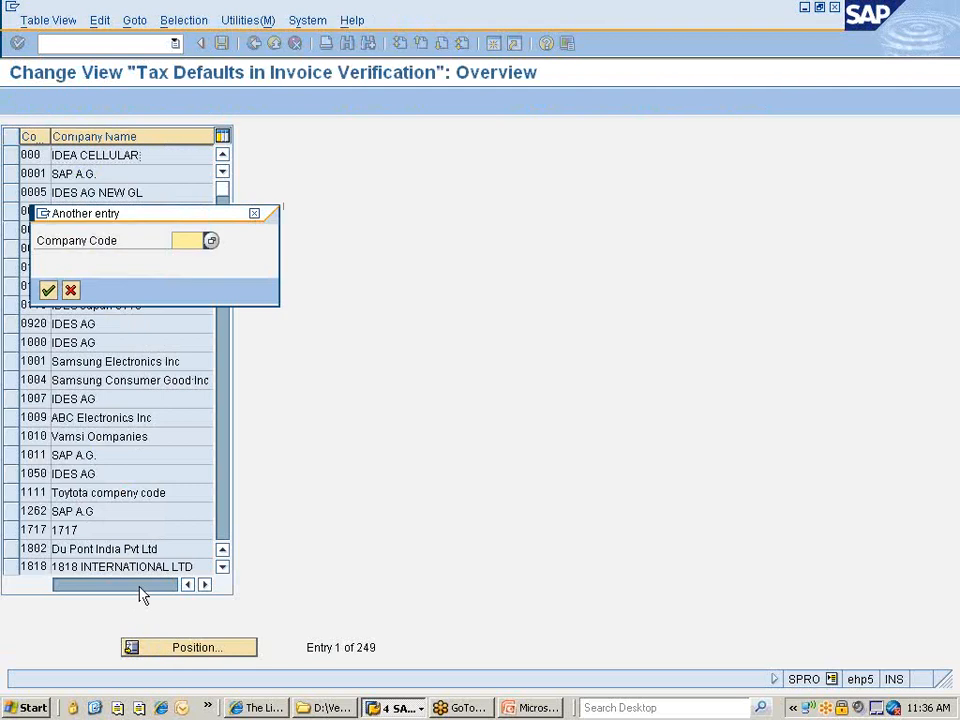
pyautogui.write('7777')
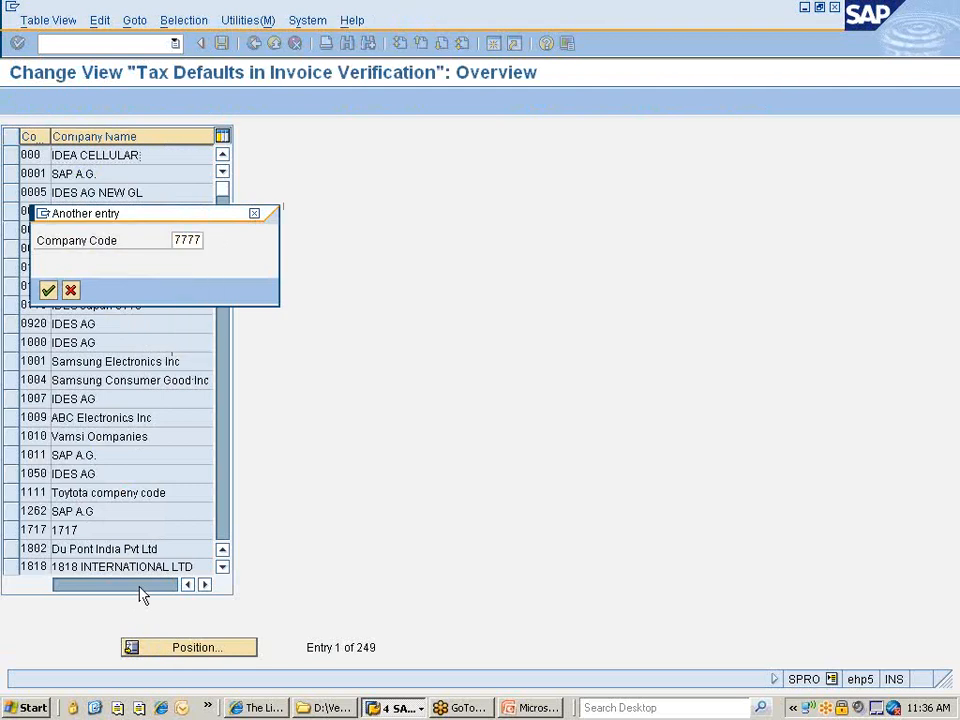
pyautogui.press('Return')
pyautogui.click(10, 155)
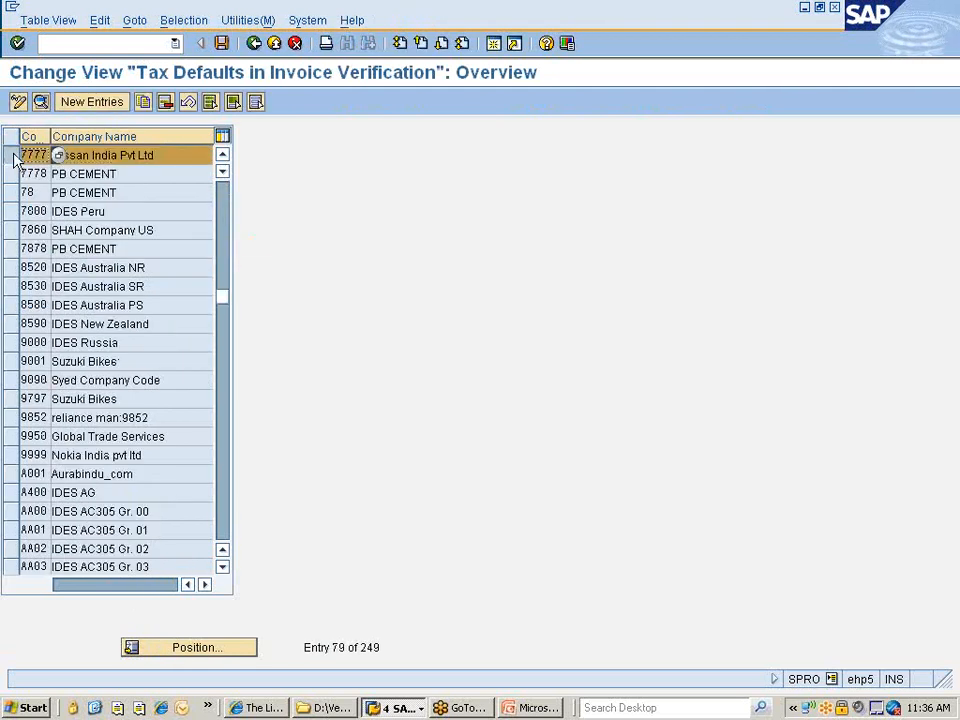
pyautogui.click(41, 102)
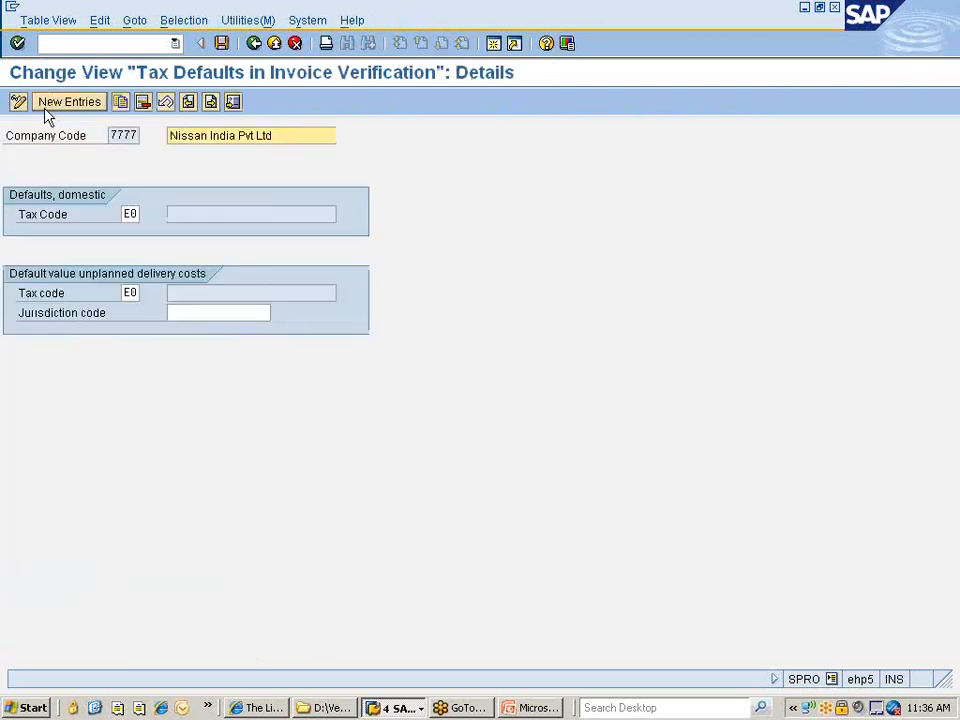
pyautogui.click(190, 213)
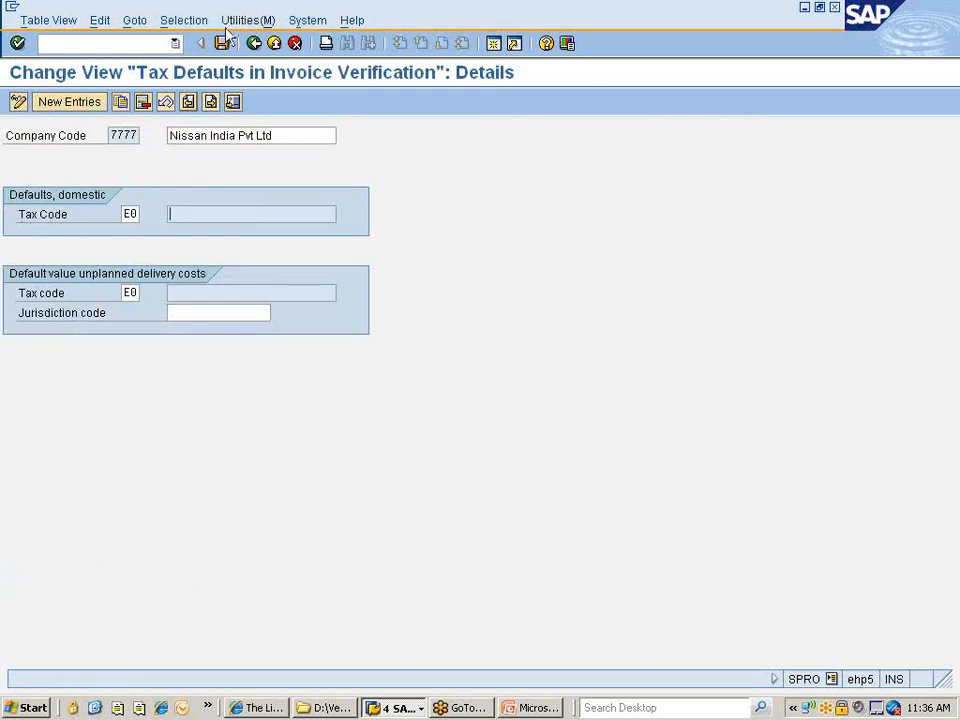
pyautogui.click(254, 43)
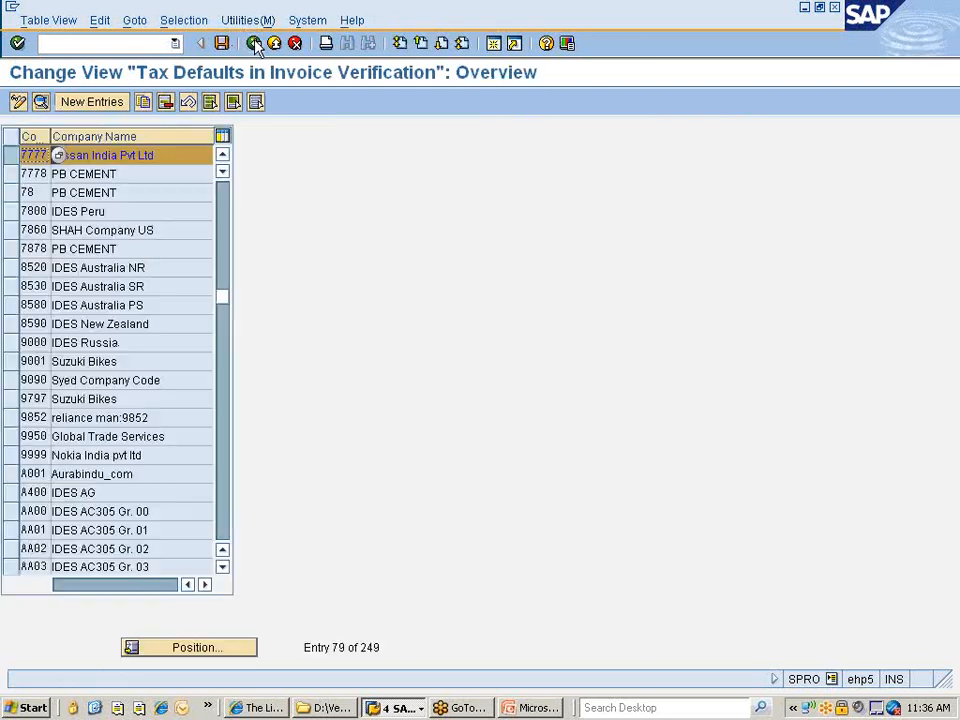
# Switch to the incoming invoice session and restart it with /nmiro to check the default tax code for company code 7777.
pyautogui.click(393, 708)
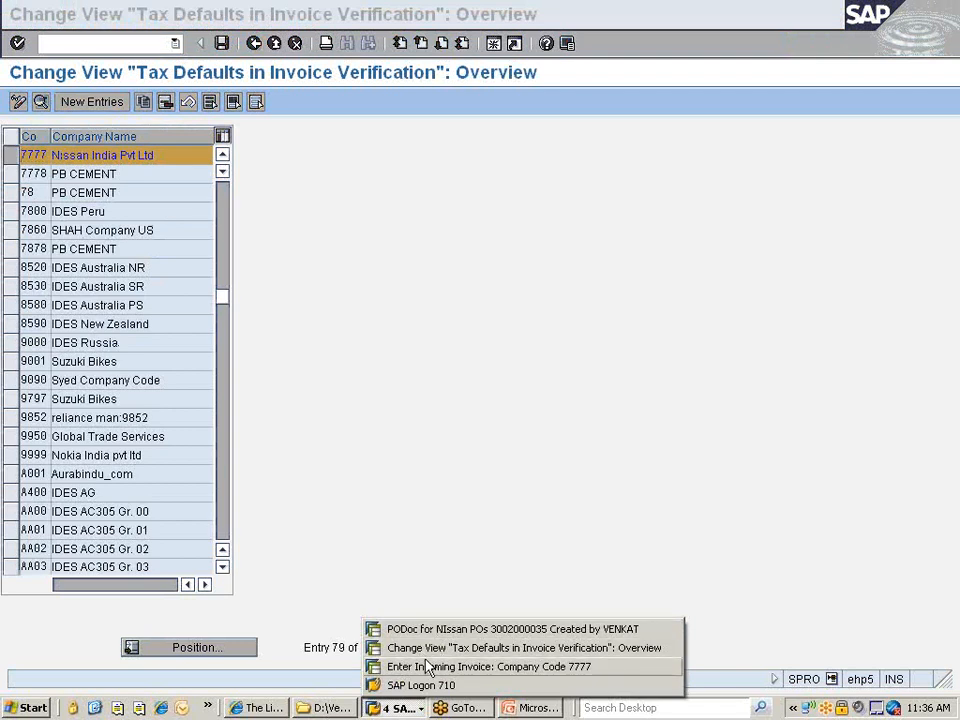
pyautogui.click(425, 666)
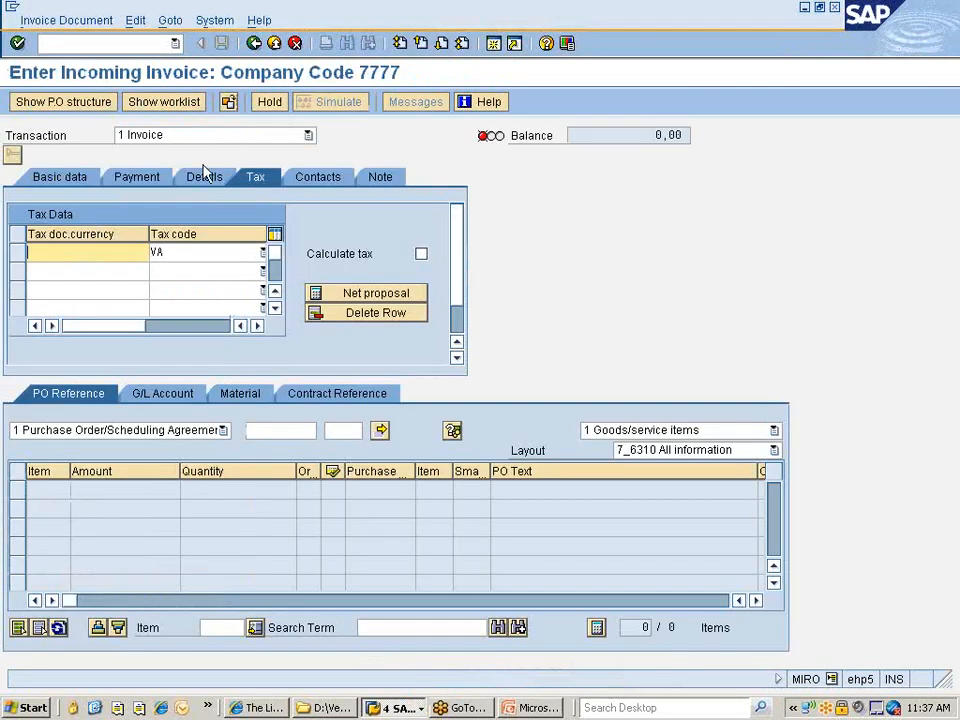
pyautogui.click(108, 43)
pyautogui.write('/')
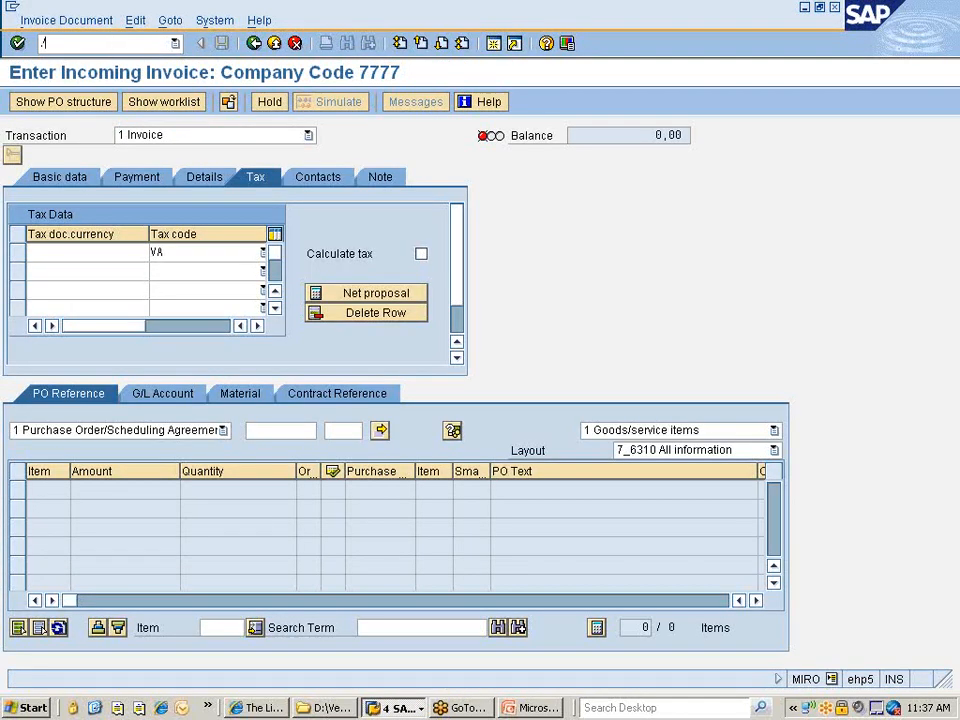
pyautogui.write('nmiro')
pyautogui.press('Return')
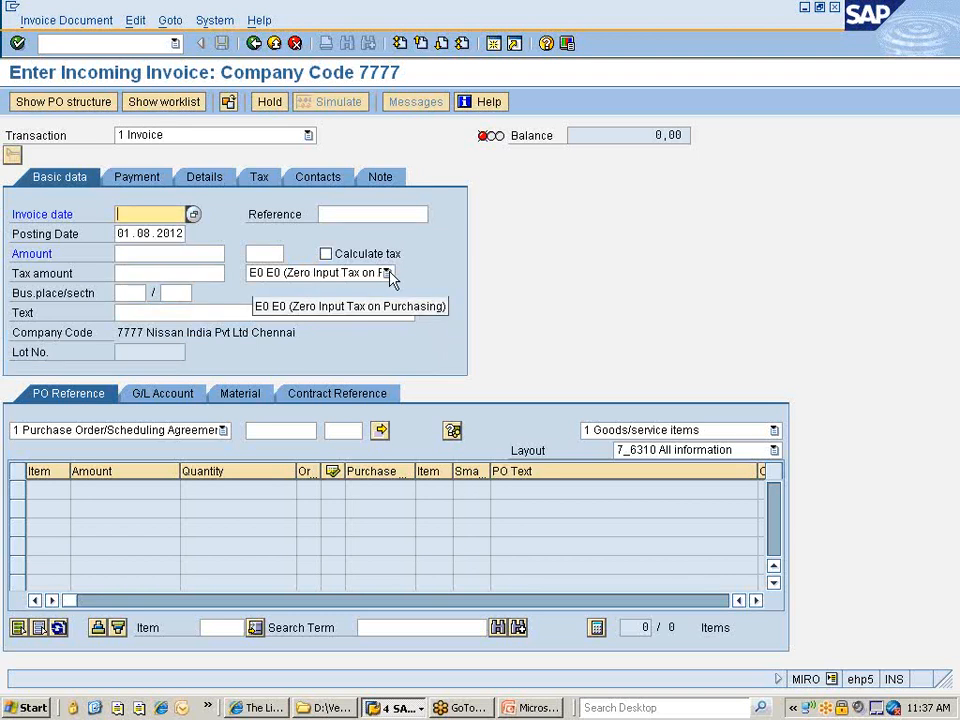
# Return from the tax defaults session to the implementation guide and run Configure How Exchange Rate Differences Are Treated.
pyautogui.hotkey('alt', 'Tab')
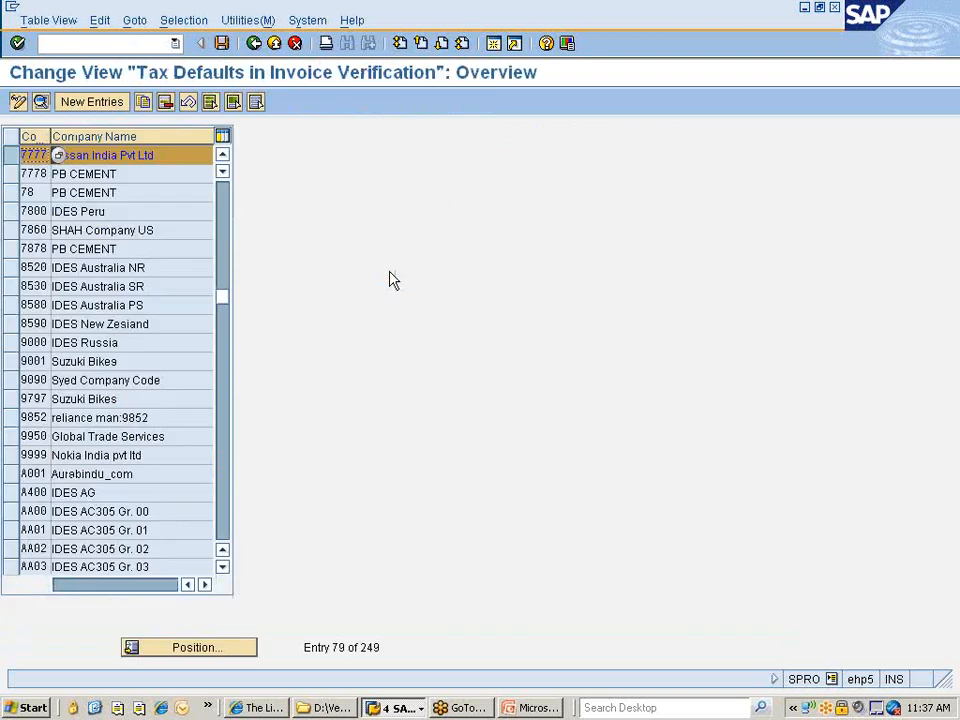
pyautogui.click(253, 44)
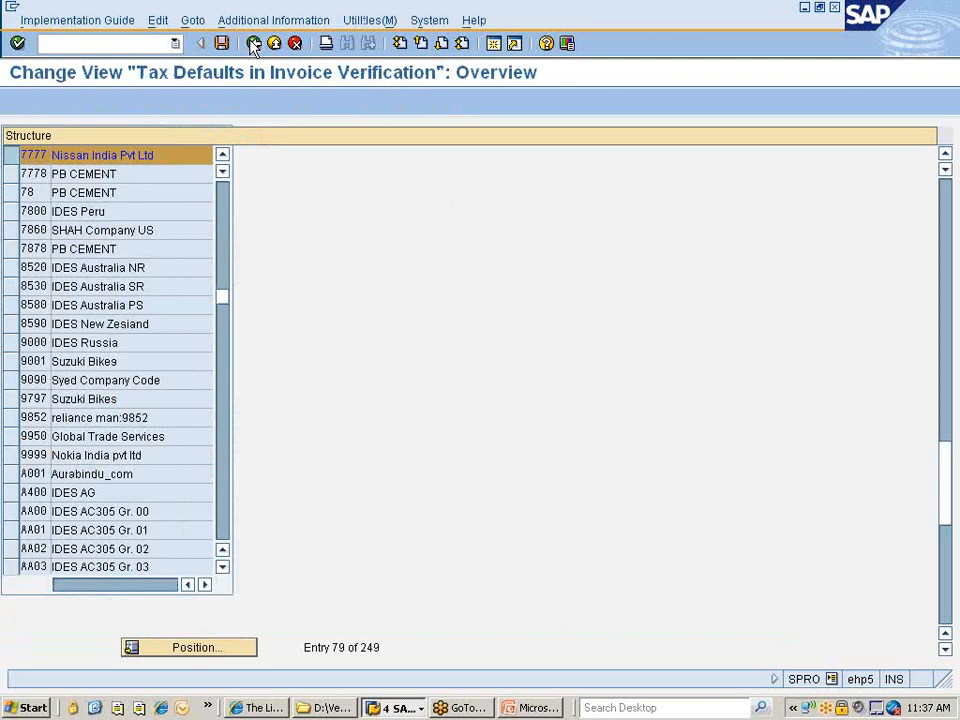
pyautogui.click(192, 291)
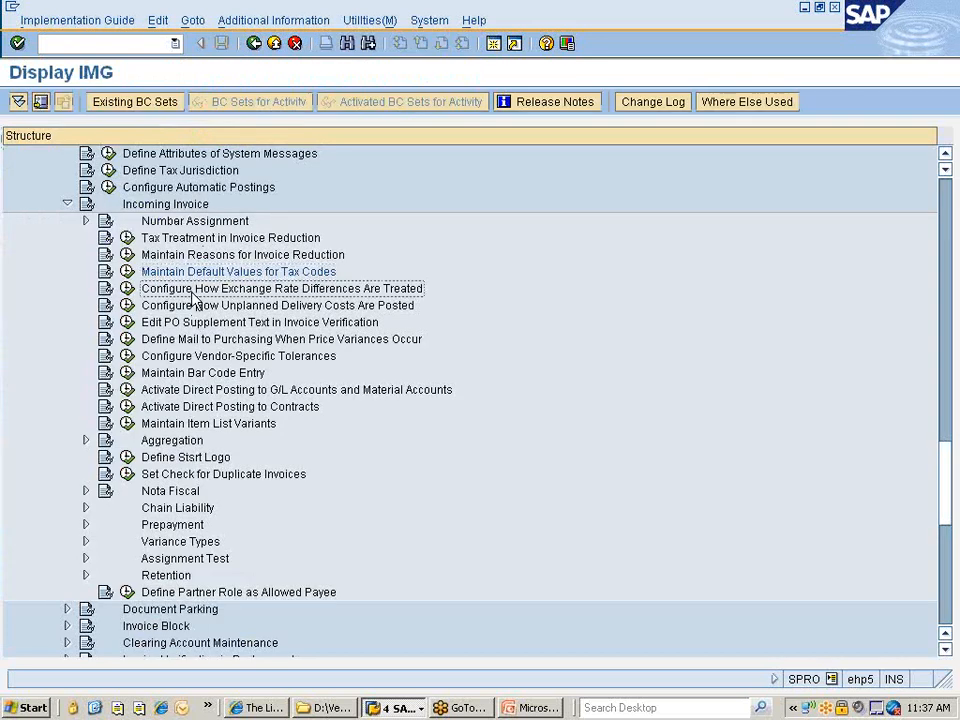
pyautogui.click(127, 288)
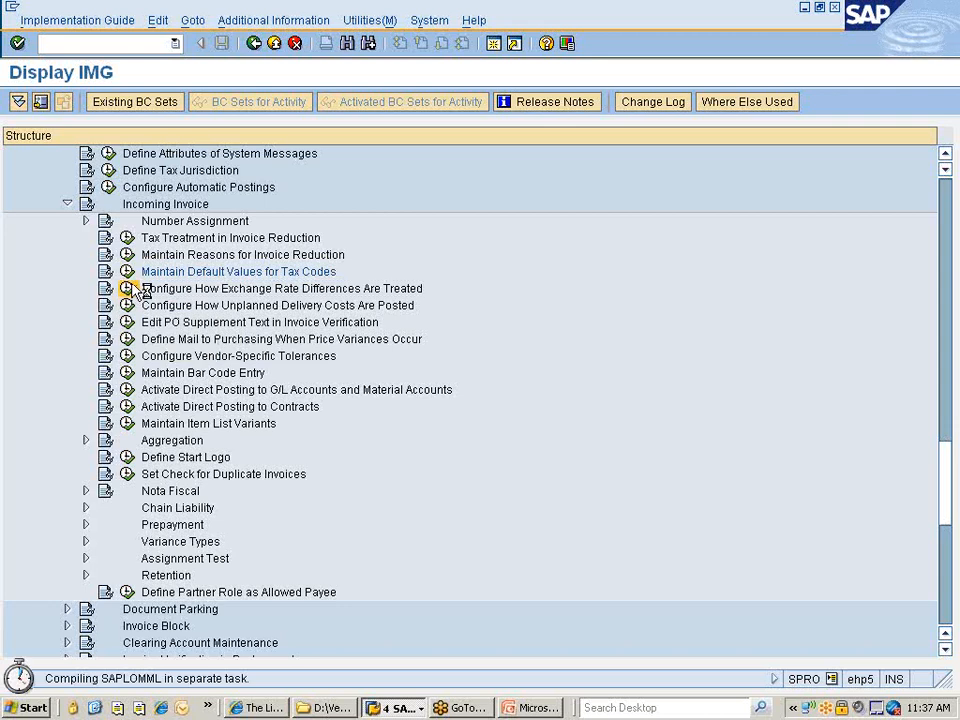
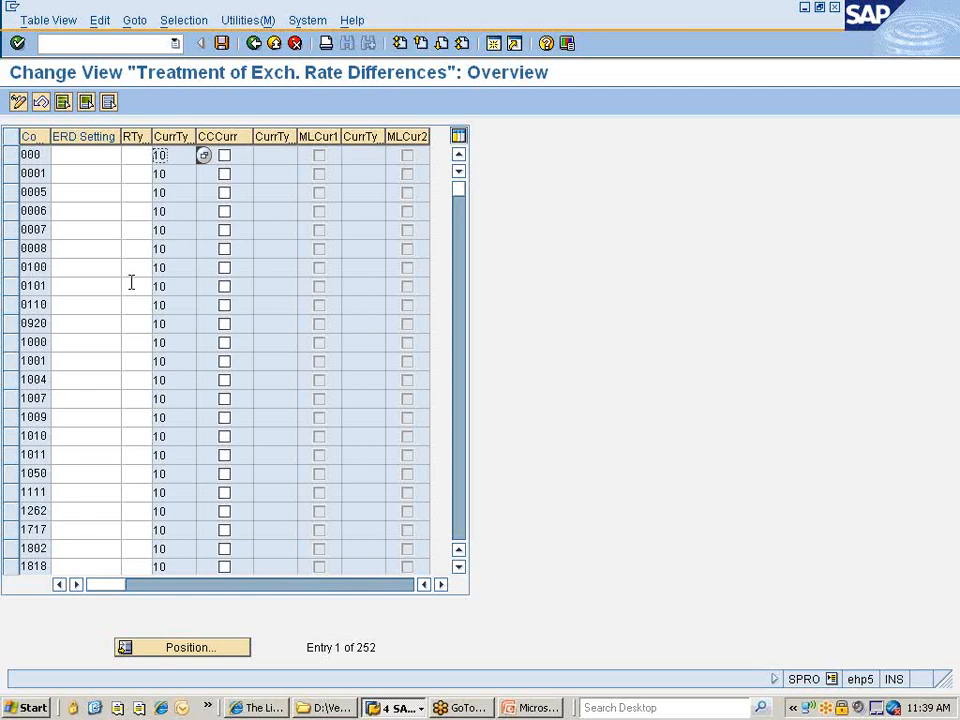
# Leave the exchange rate differences view, run Configure How Unplanned Delivery Costs Are Posted, and review the available posting options.
pyautogui.press('F3')
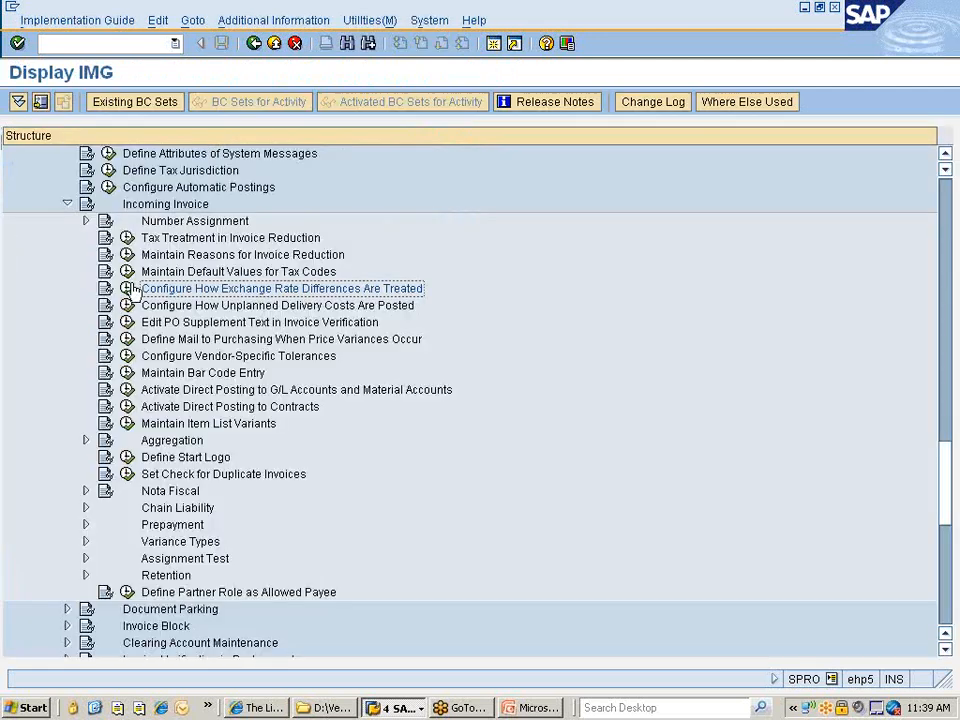
pyautogui.press('Down')
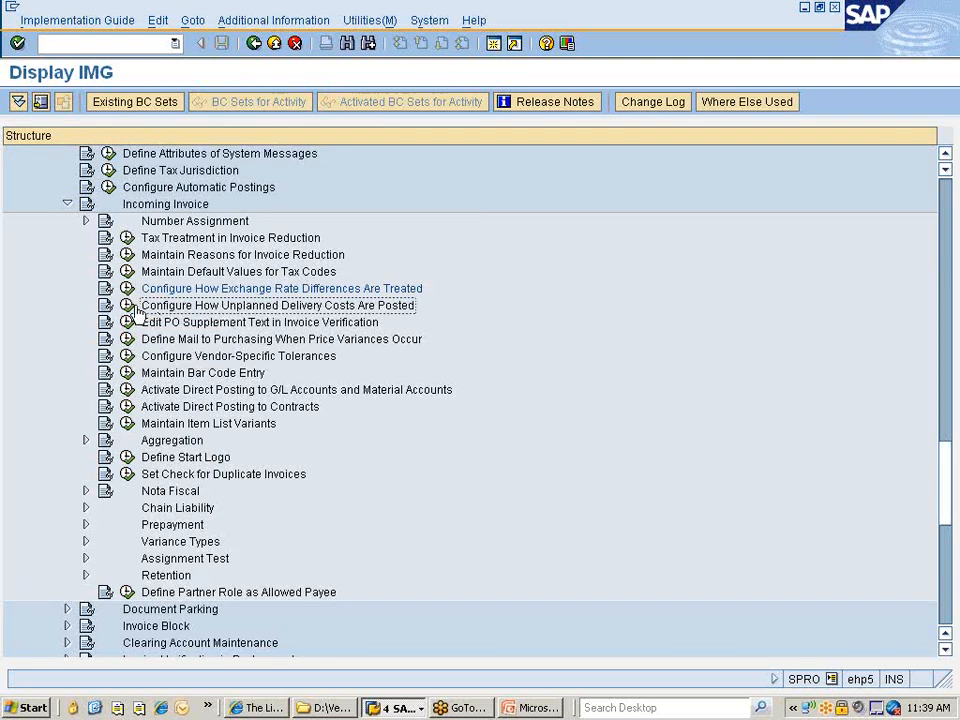
pyautogui.click(127, 305)
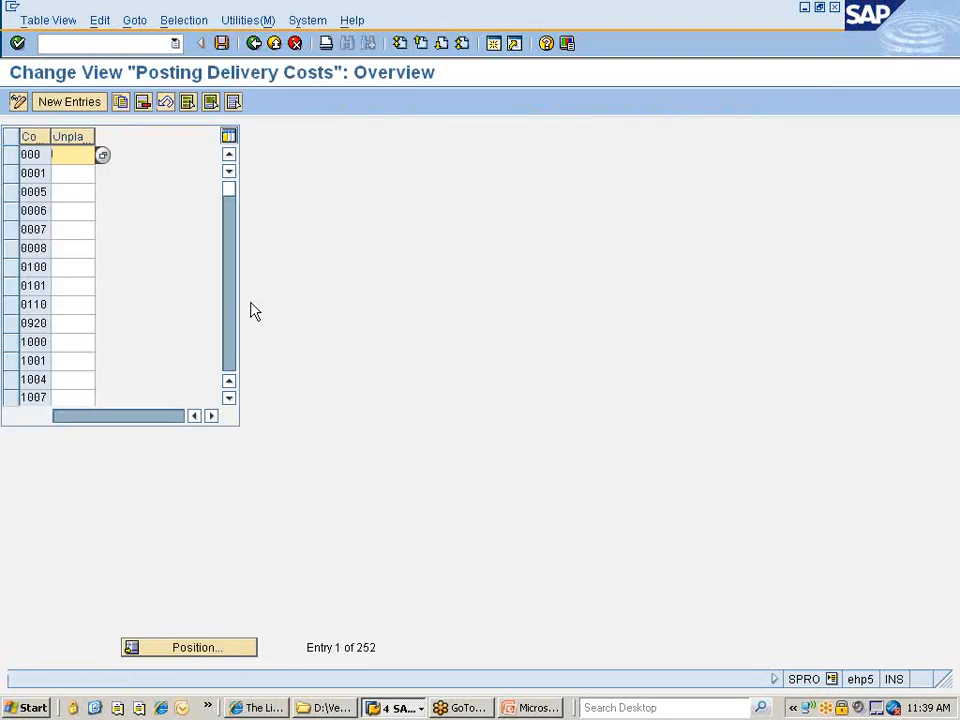
pyautogui.click(103, 158)
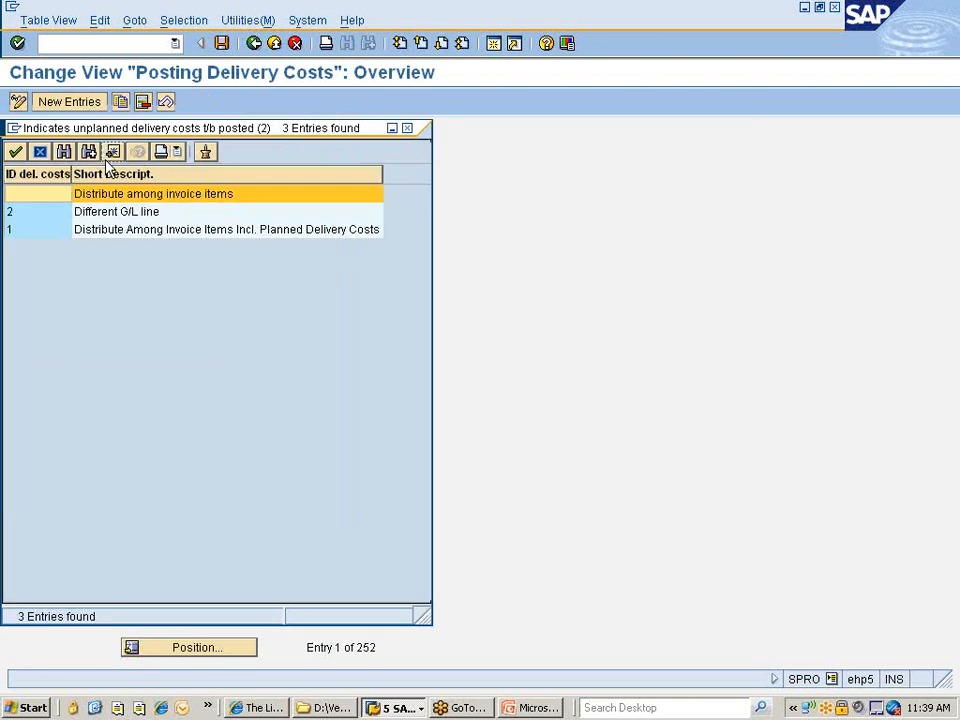
pyautogui.click(406, 128)
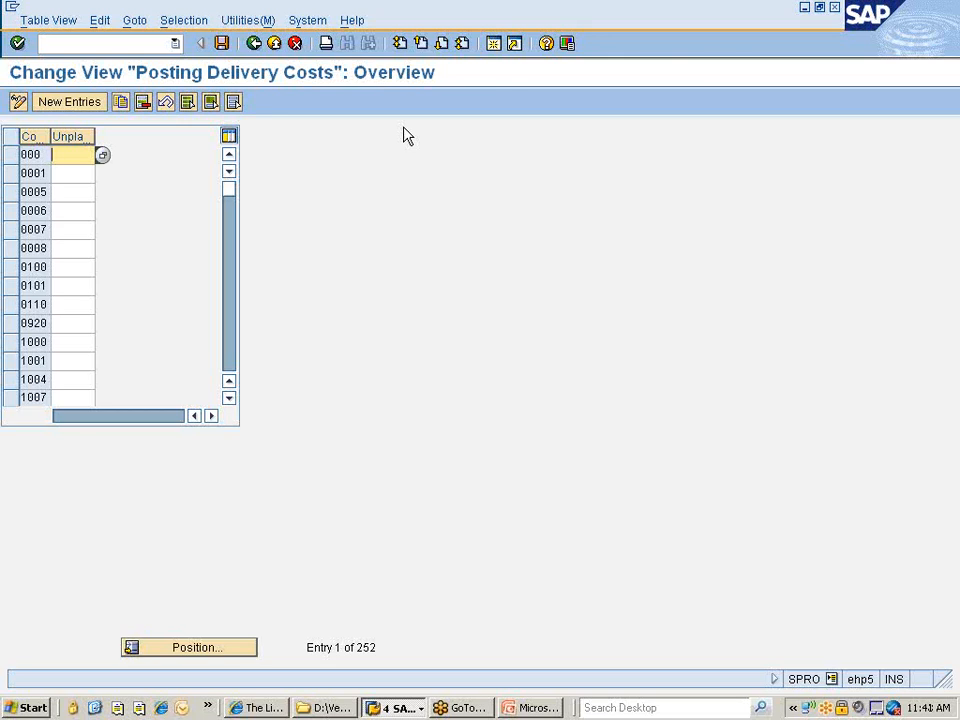
# Find company code 7777 and set its unplanned delivery costs to Distribute among invoice items.
pyautogui.click(198, 649)
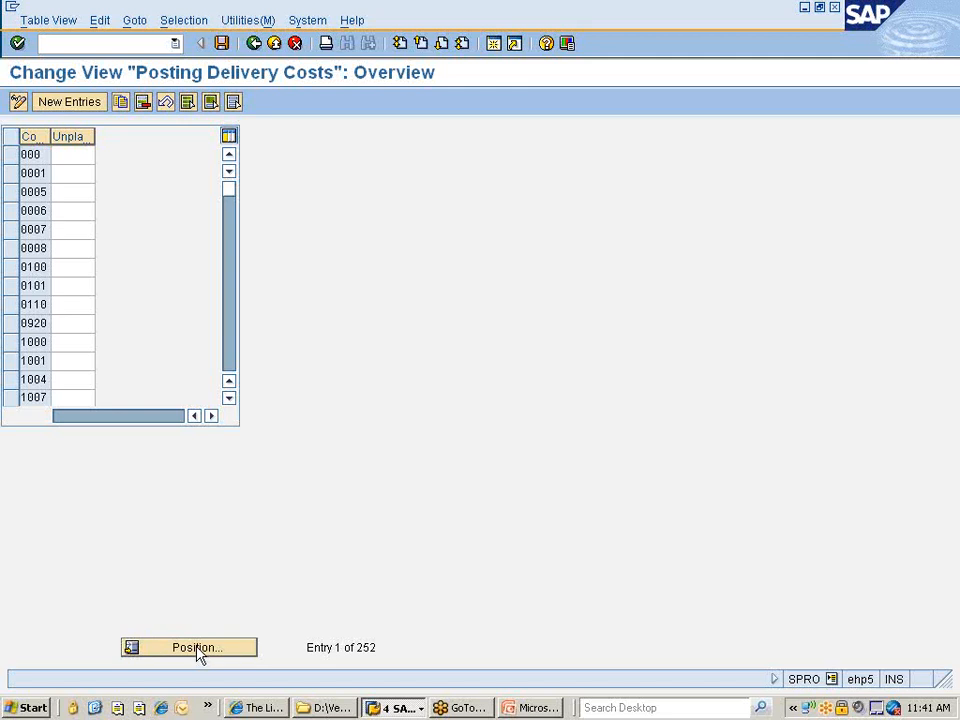
pyautogui.write('7777')
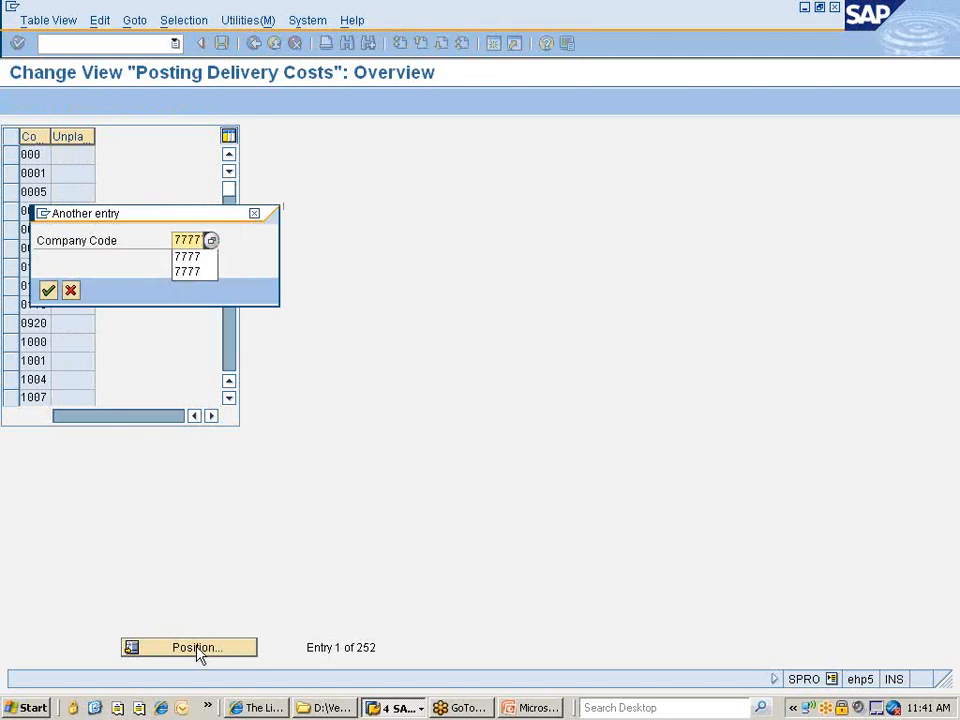
pyautogui.press('Return')
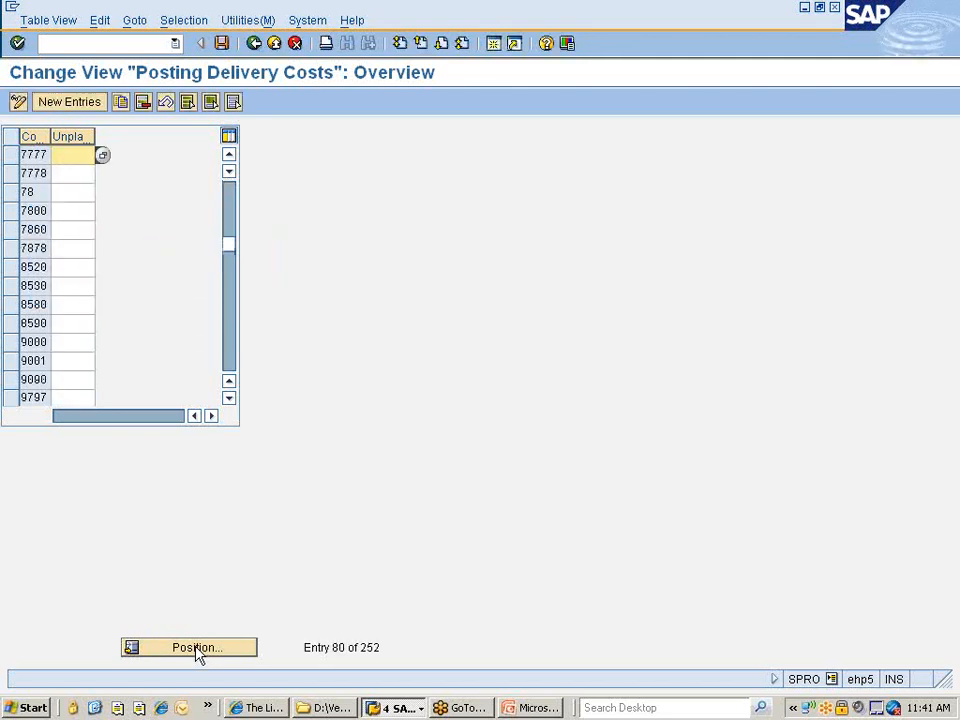
pyautogui.click(102, 155)
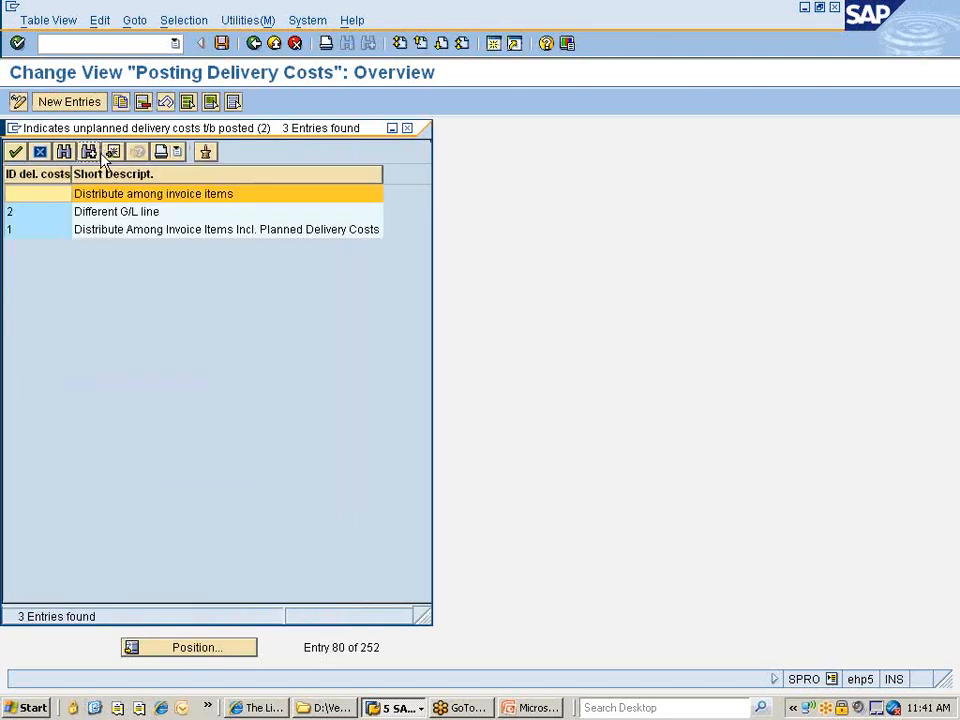
pyautogui.click(88, 216)
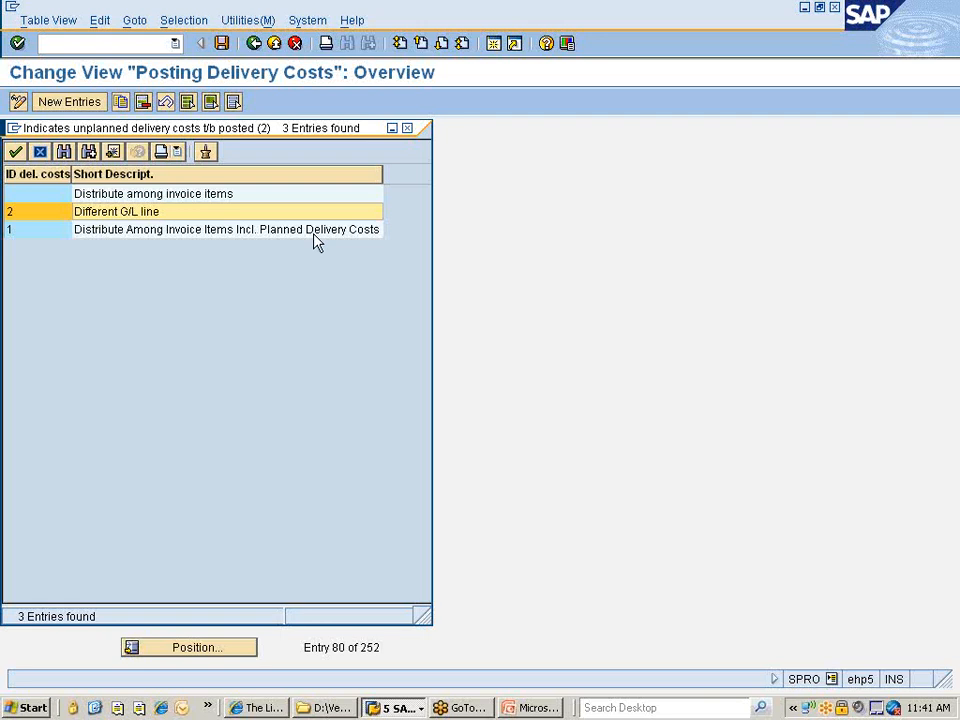
pyautogui.doubleClick(103, 195)
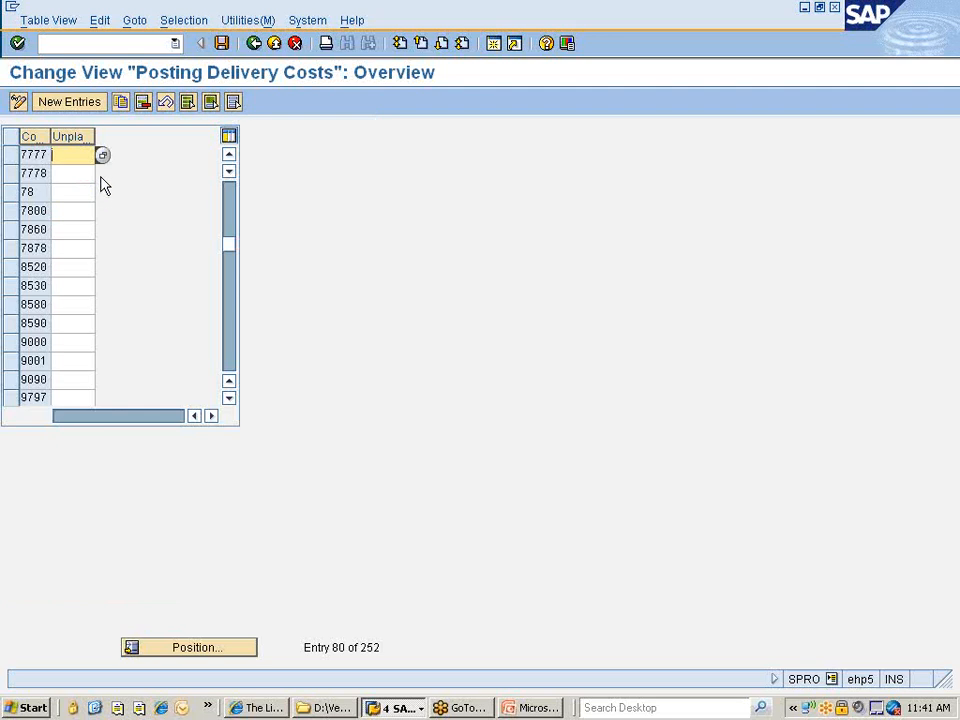
# Save the delivery cost posting settings under the Nissan changes customizing request and return to the implementation guide.
pyautogui.click(223, 43)
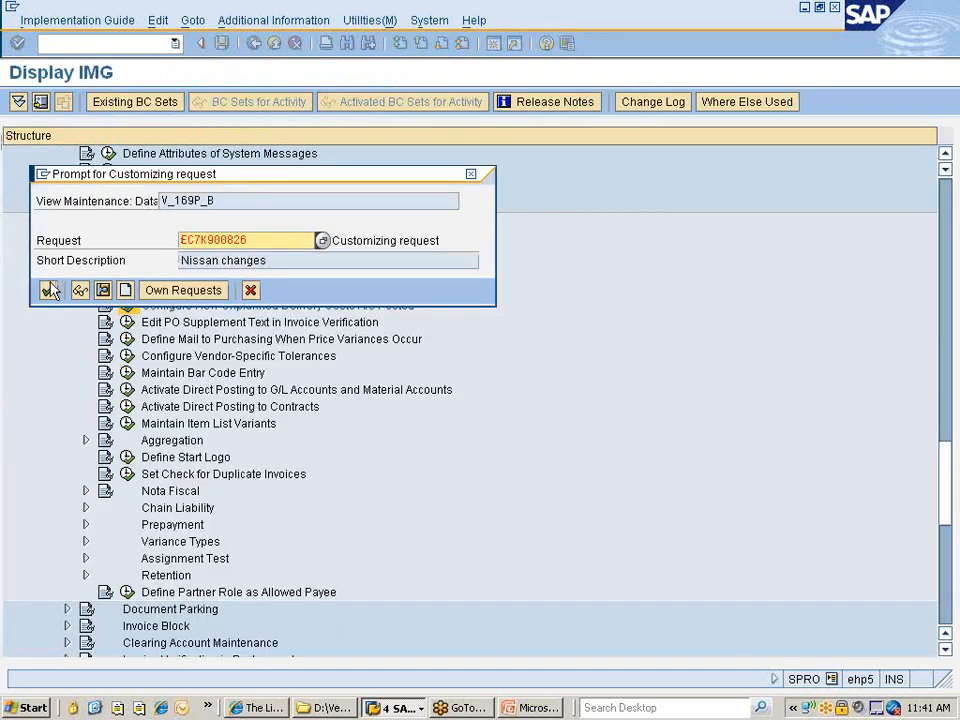
pyautogui.click(49, 290)
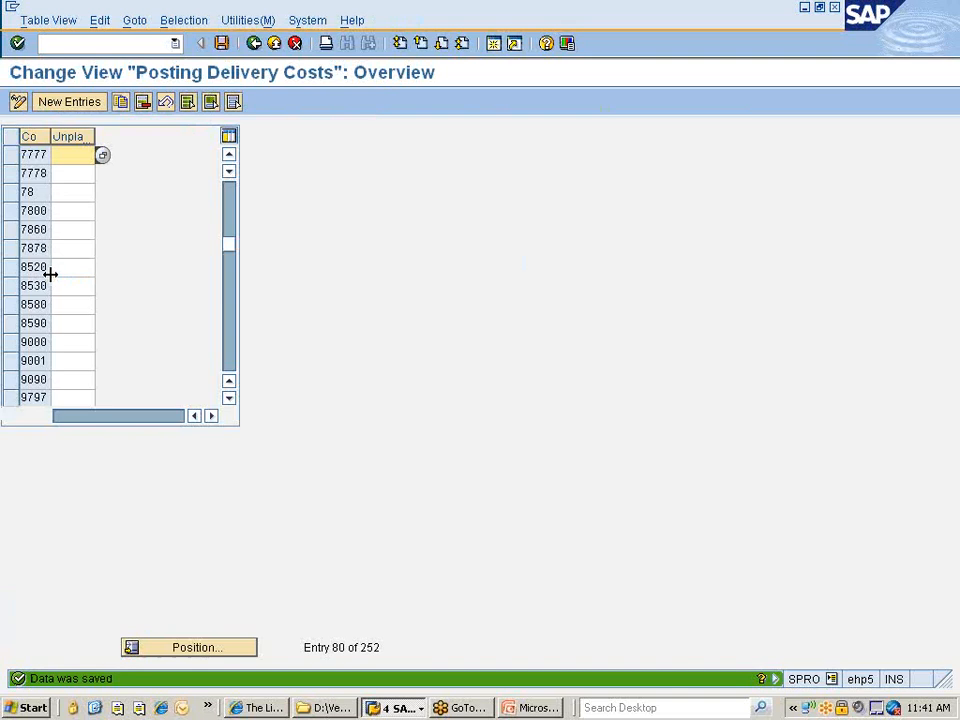
pyautogui.click(254, 44)
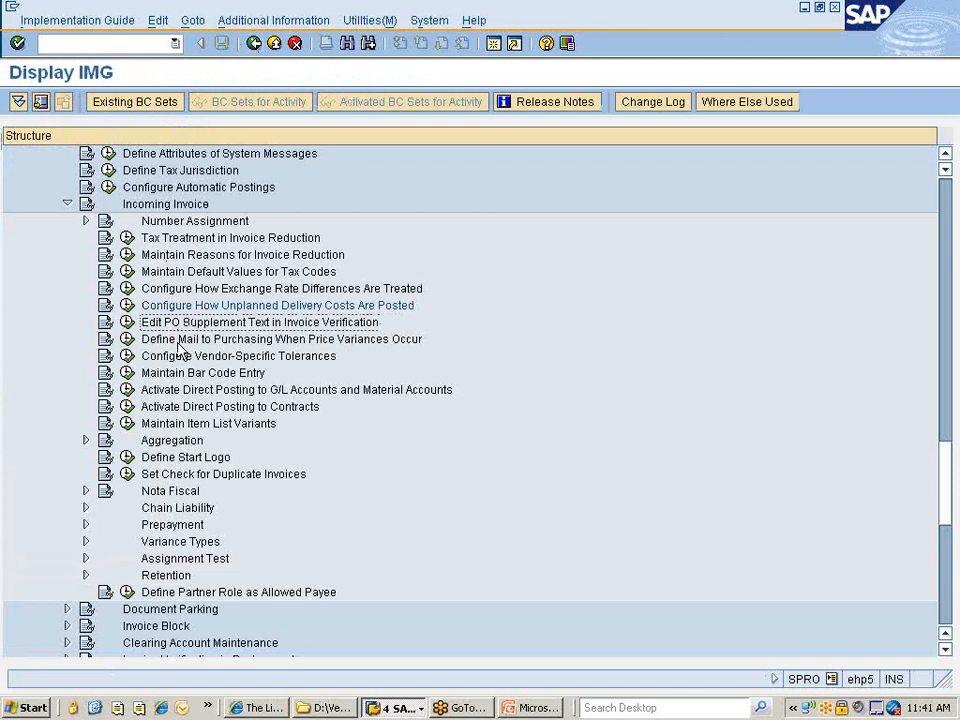
# Run Define Mail to Purchasing When Price Variances Occur, check the automatic mail setting for company code 7777, and return to the implementation guide.
pyautogui.click(180, 342)
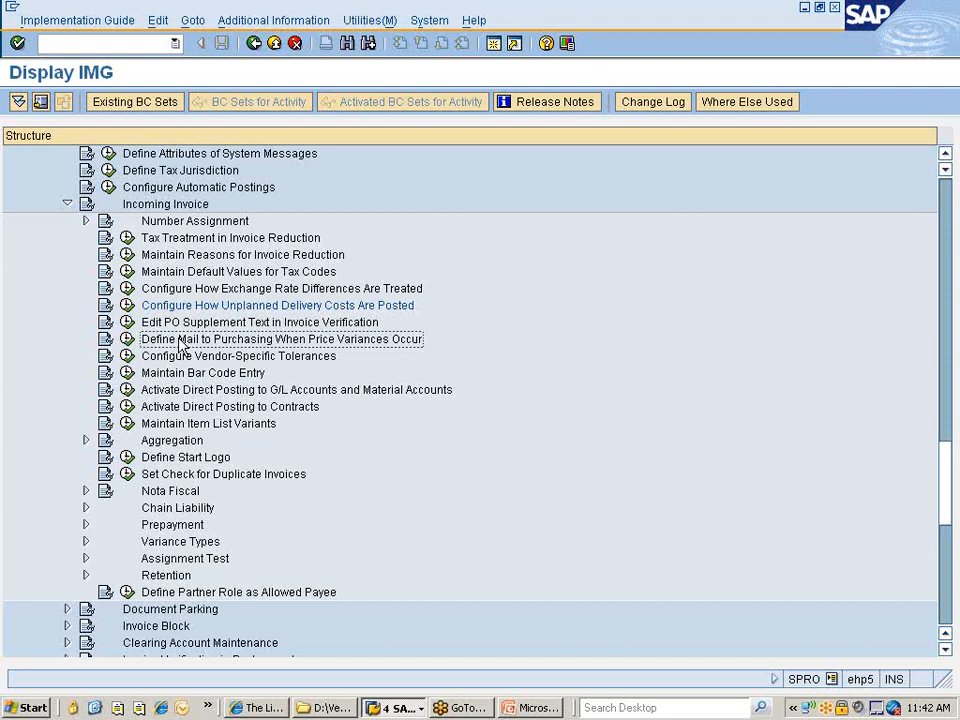
pyautogui.click(127, 339)
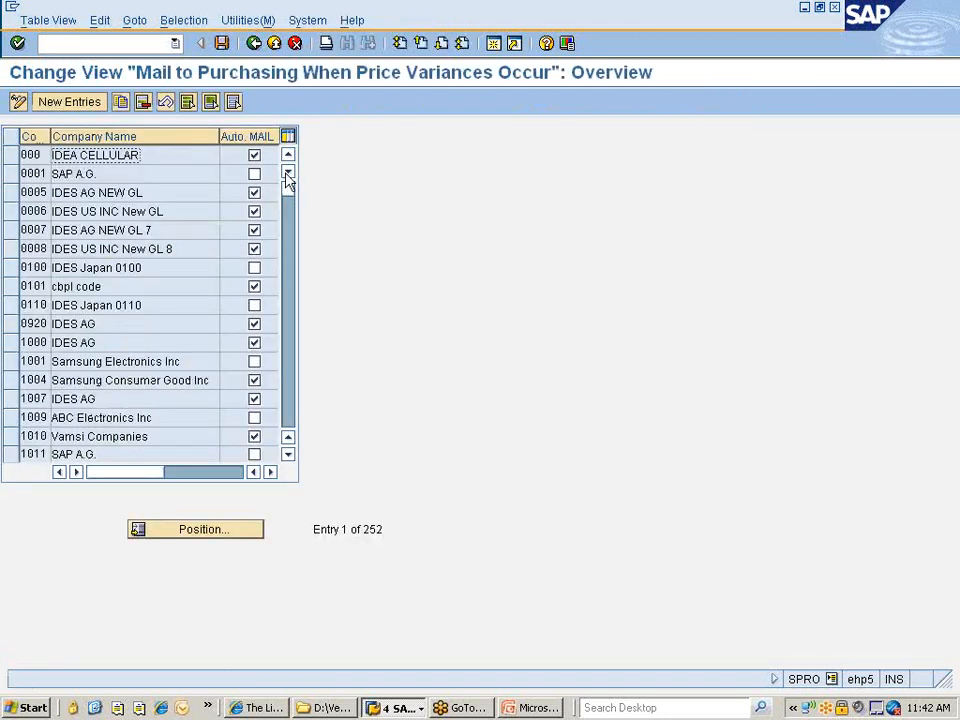
pyautogui.click(197, 527)
pyautogui.write('7777')
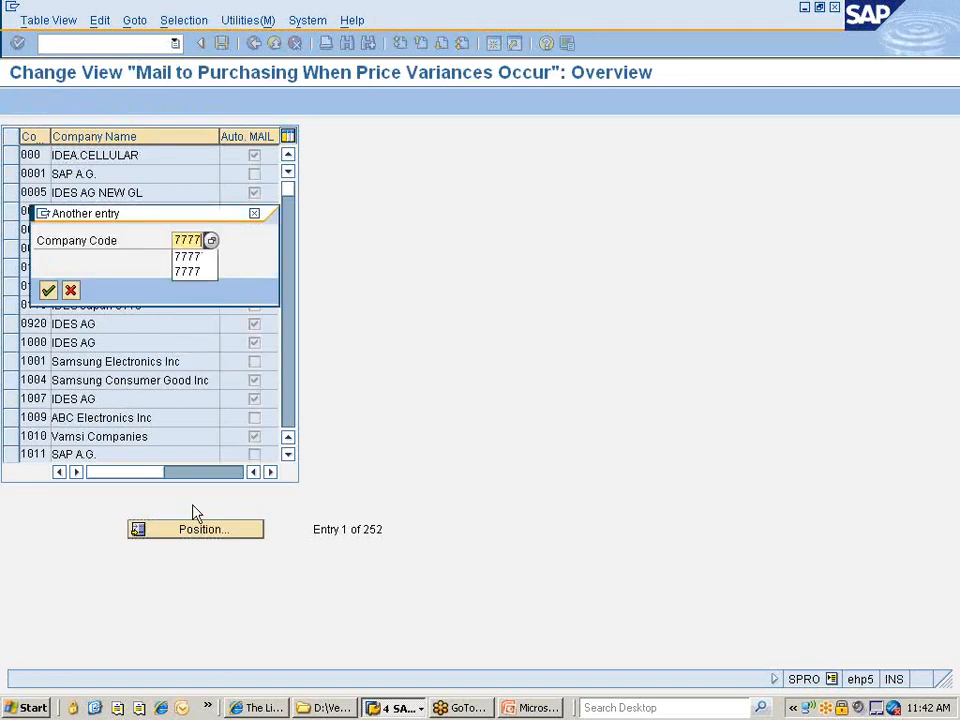
pyautogui.press('Return')
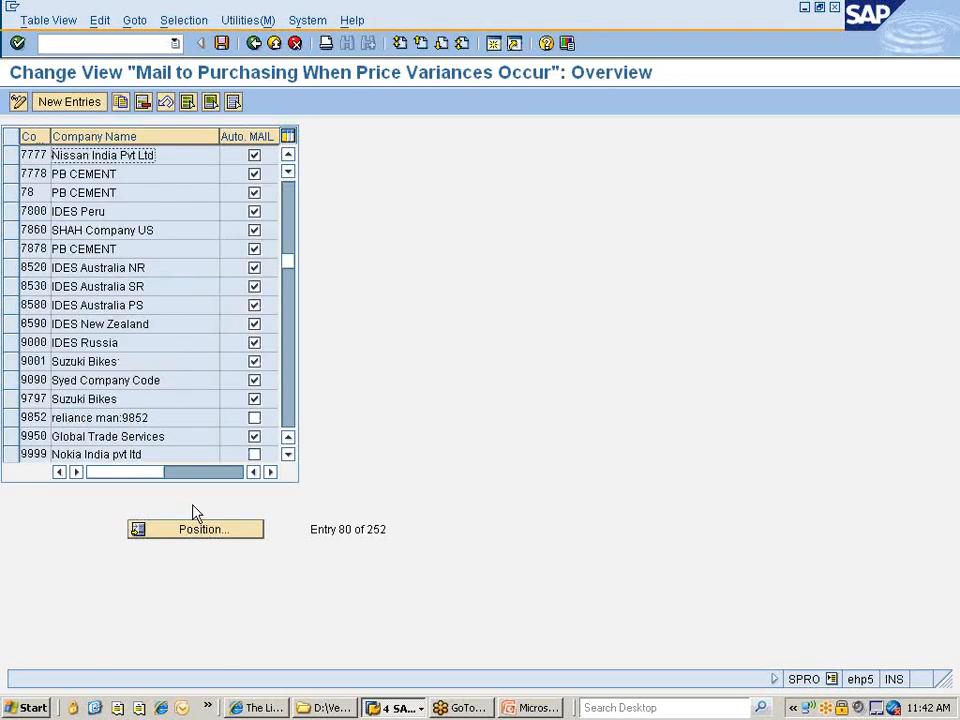
pyautogui.click(255, 175)
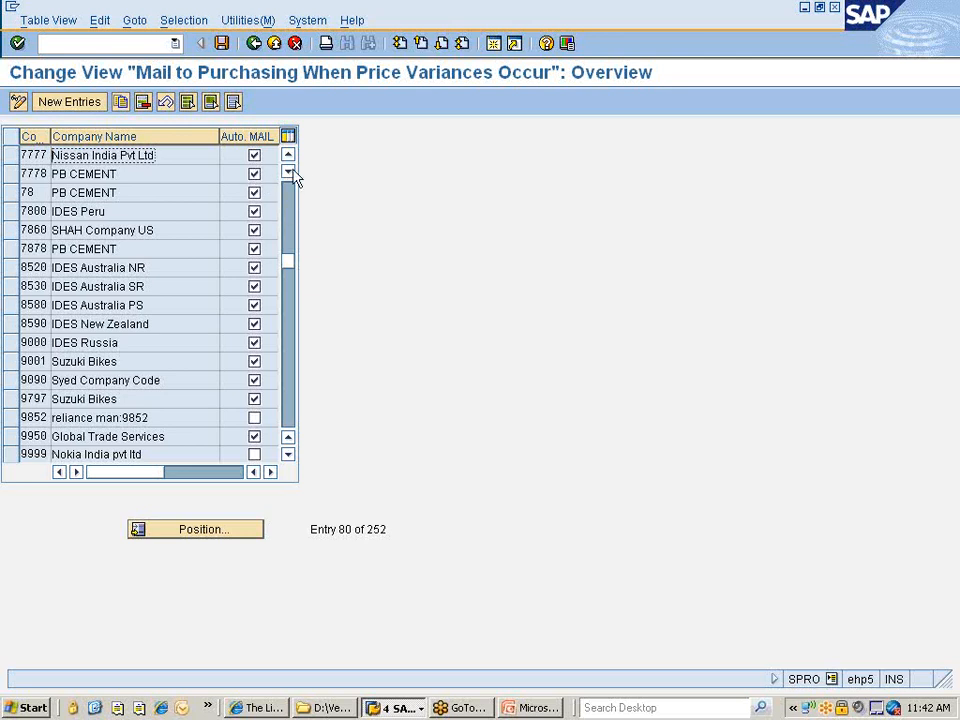
pyautogui.click(254, 43)
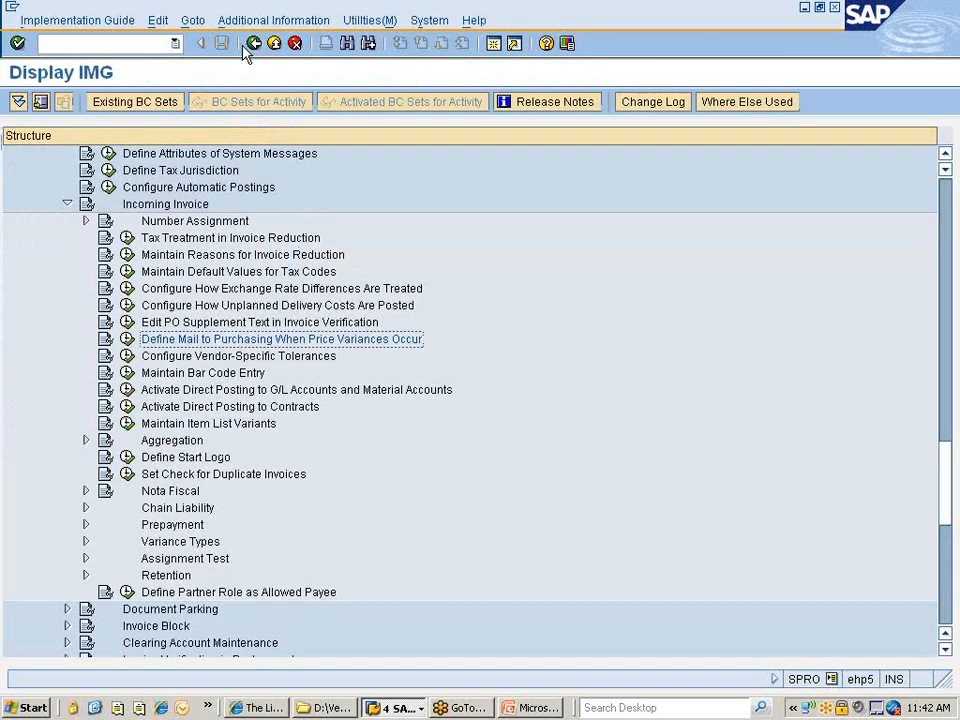
# Look briefly at the Configure Vendor-Specific Tolerances view, then read through that activity's documentation and close it.
pyautogui.click(128, 357)
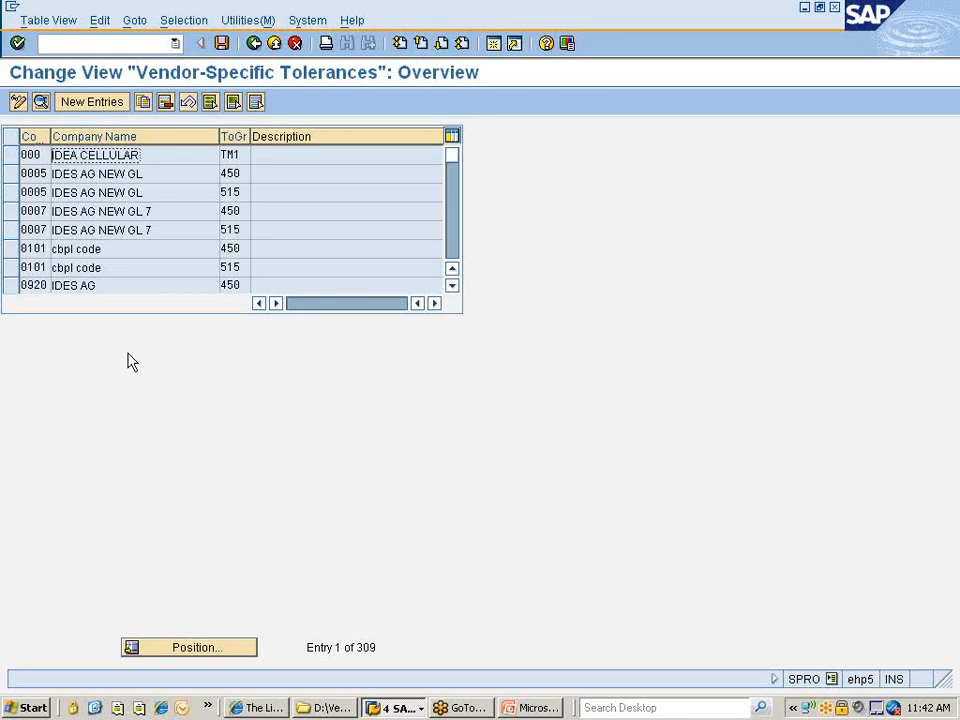
pyautogui.click(255, 45)
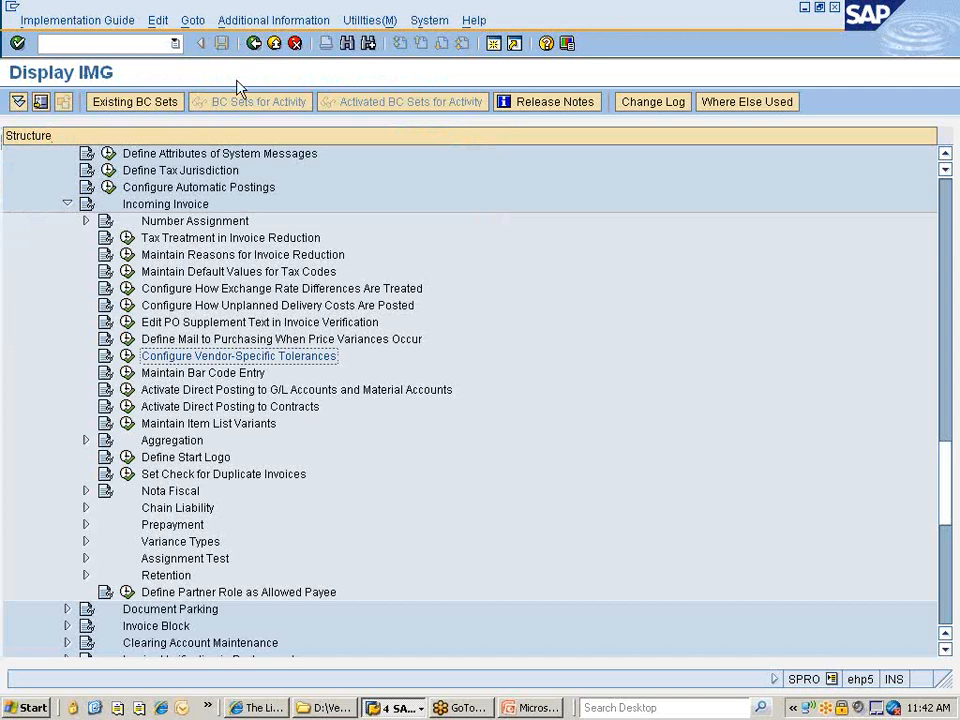
pyautogui.click(108, 358)
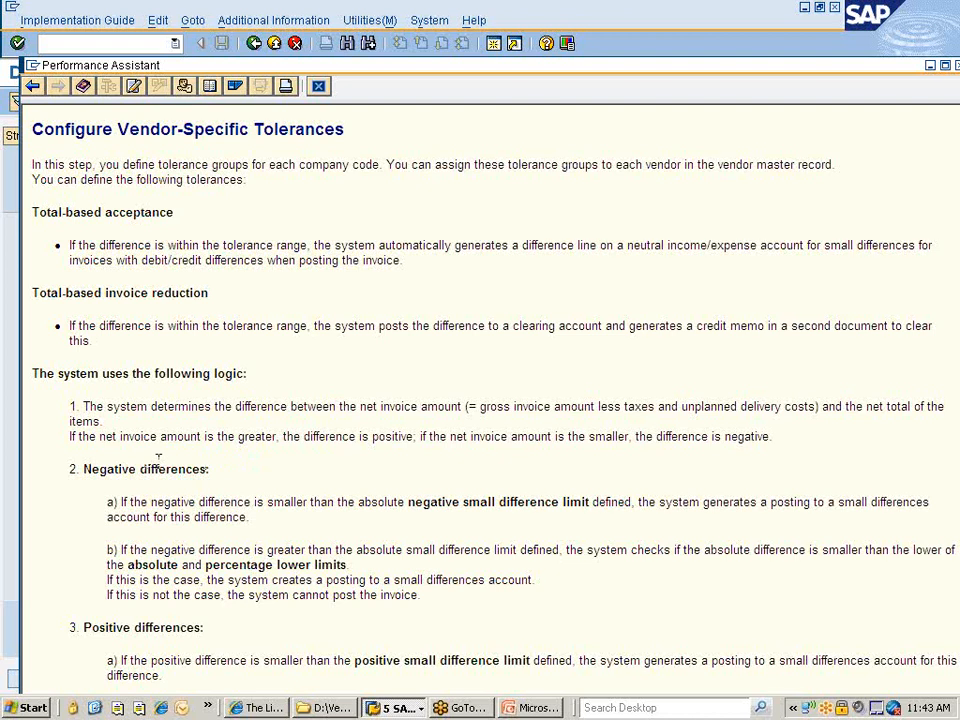
pyautogui.scroll(-20, 158, 458)
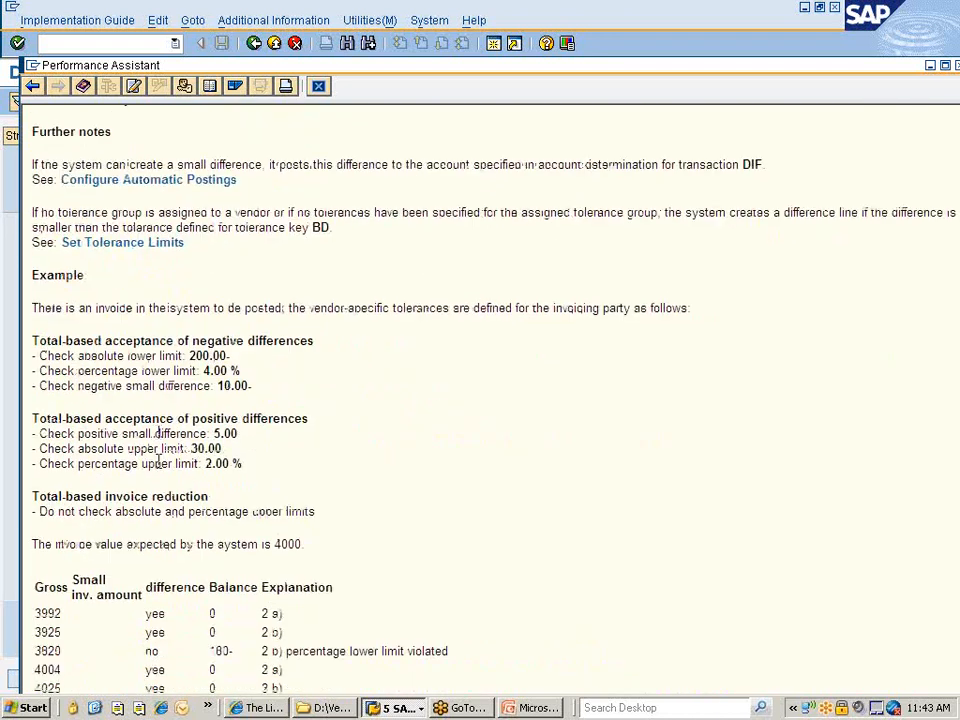
pyautogui.scroll(20, 158, 460)
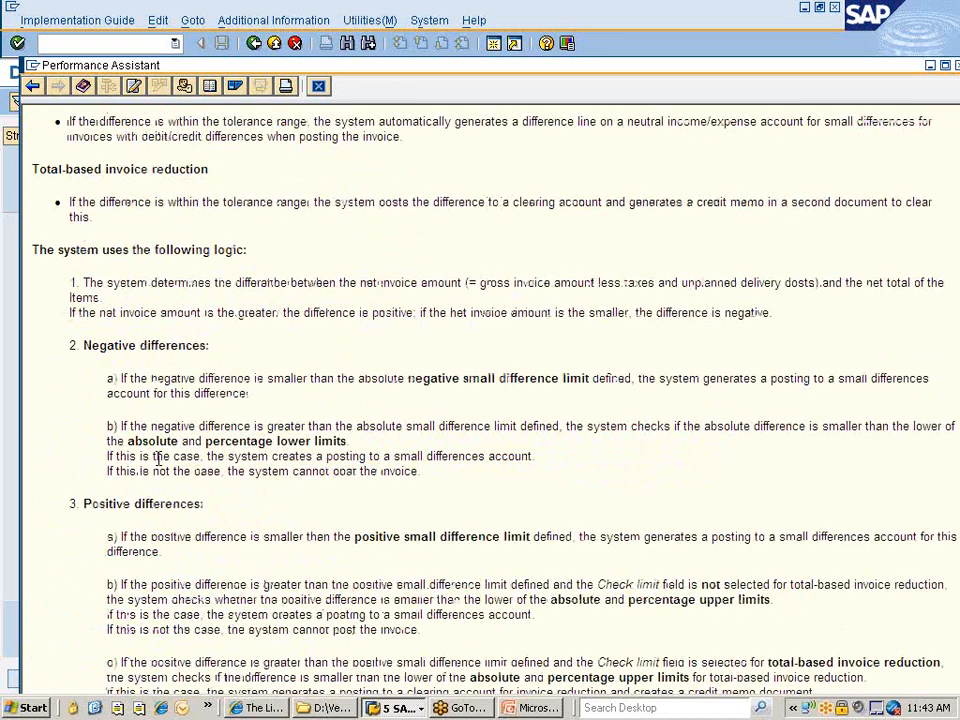
pyautogui.click(318, 86)
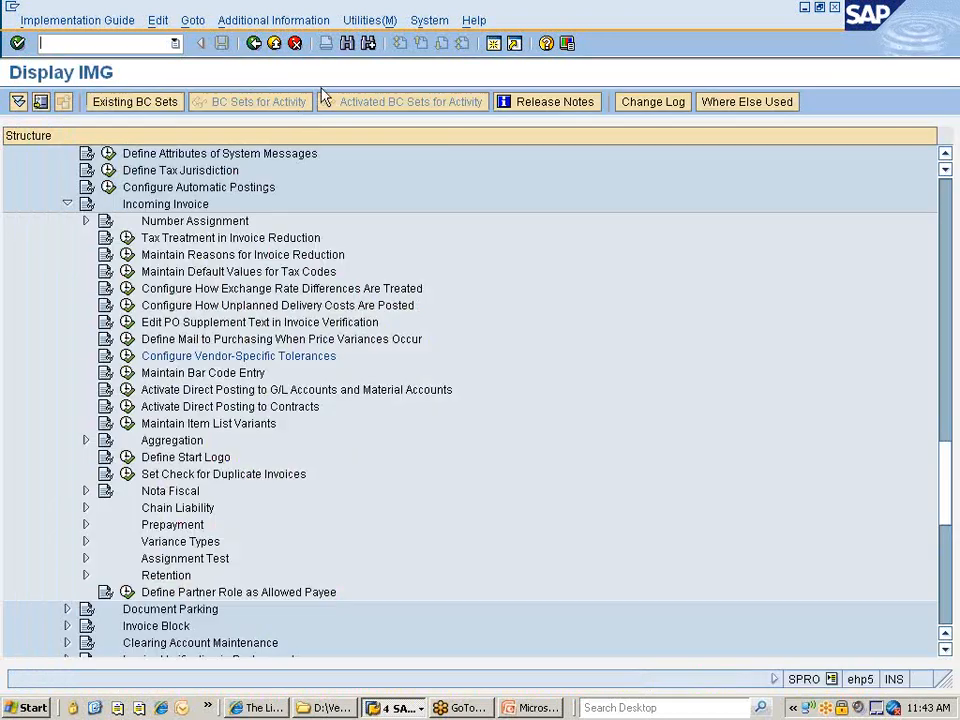
# Run Configure Vendor-Specific Tolerances and find the entries for company code 7777.
pyautogui.click(127, 357)
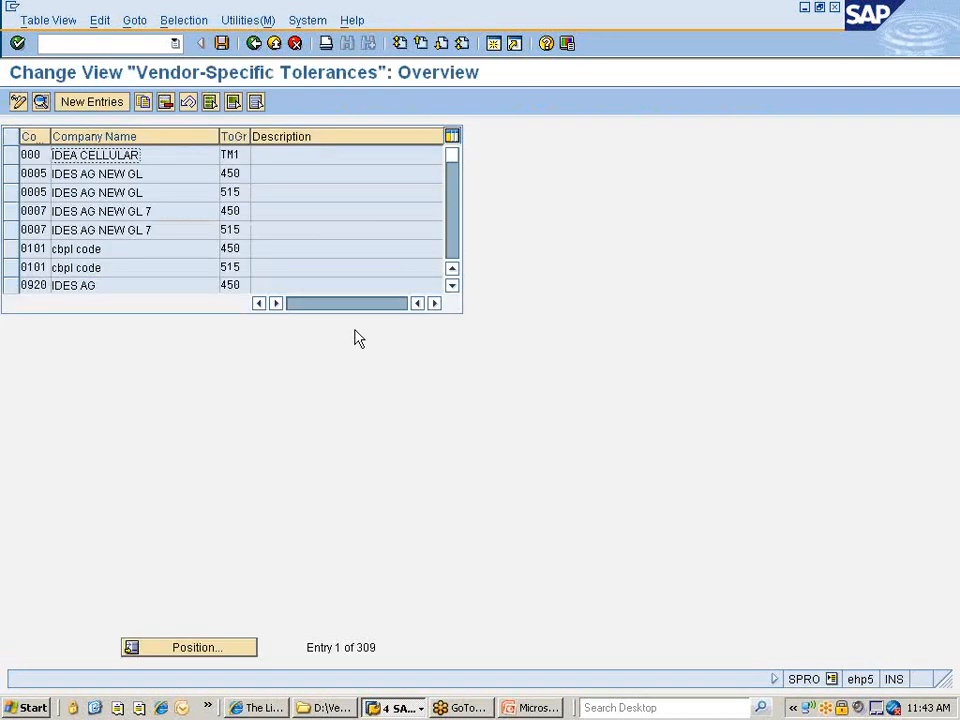
pyautogui.click(168, 650)
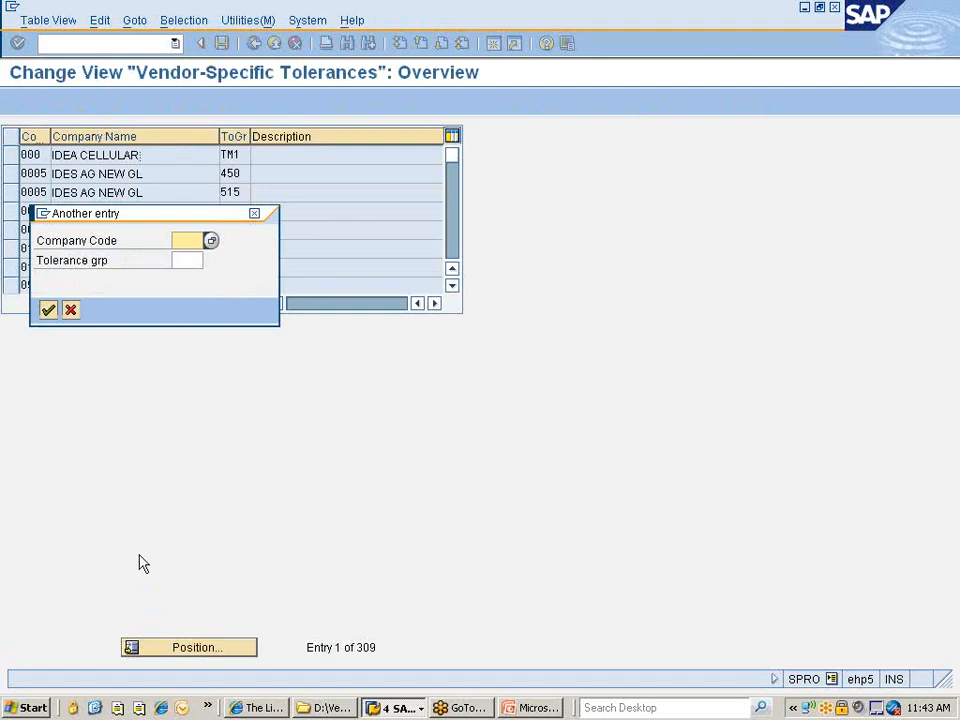
pyautogui.write('7777')
pyautogui.press('Return')
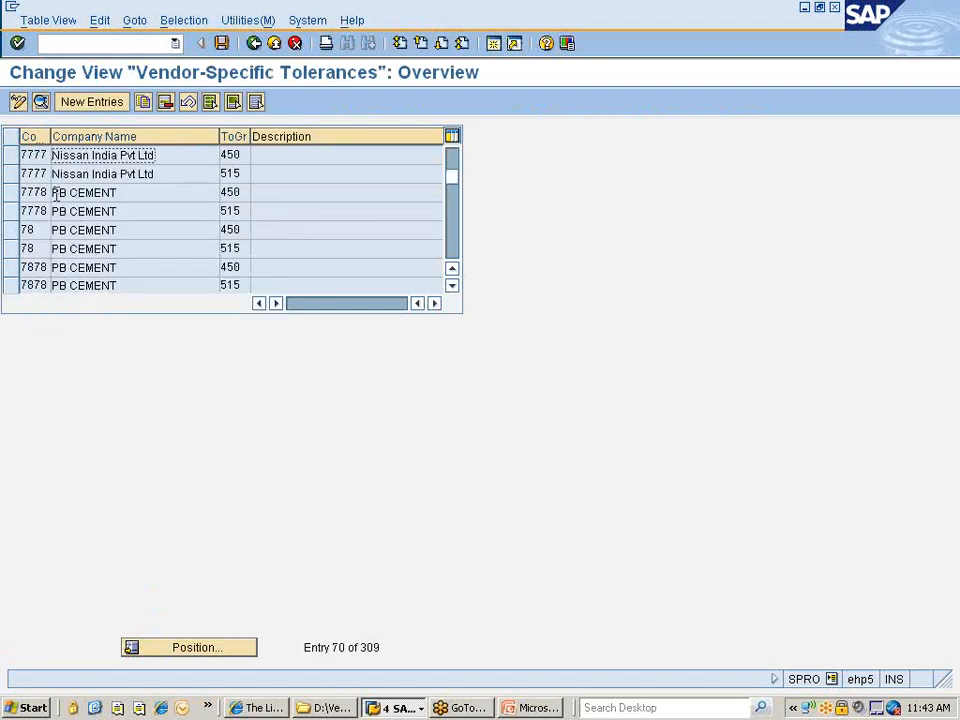
# Examine the tolerance limits in the details of company code 7777's tolerance group 450, and return to the implementation guide.
pyautogui.click(233, 155)
pyautogui.click(12, 156)
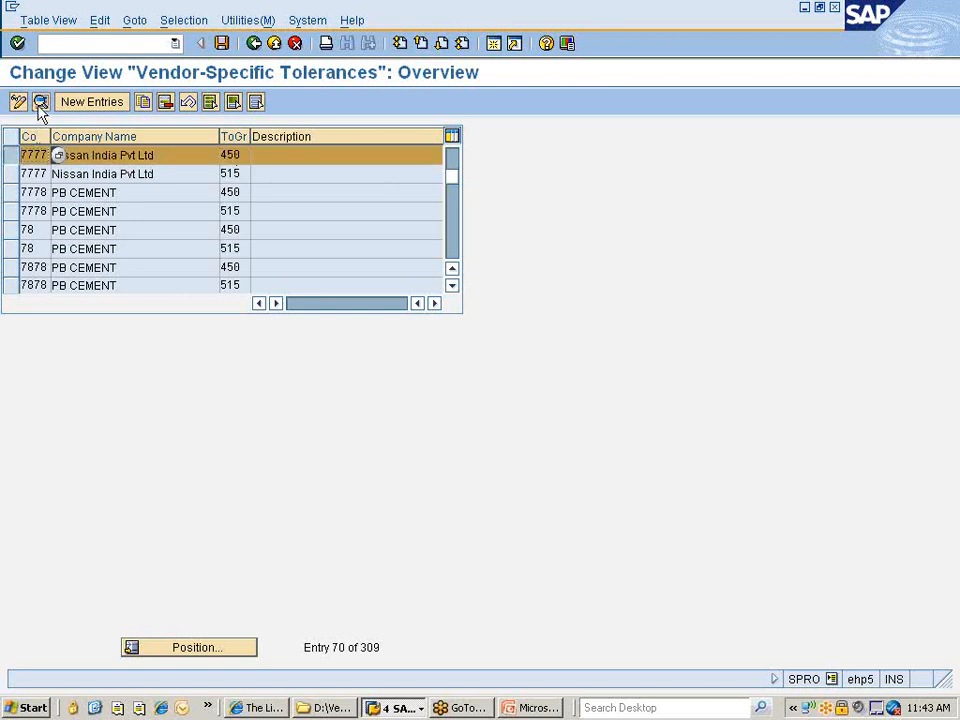
pyautogui.click(40, 104)
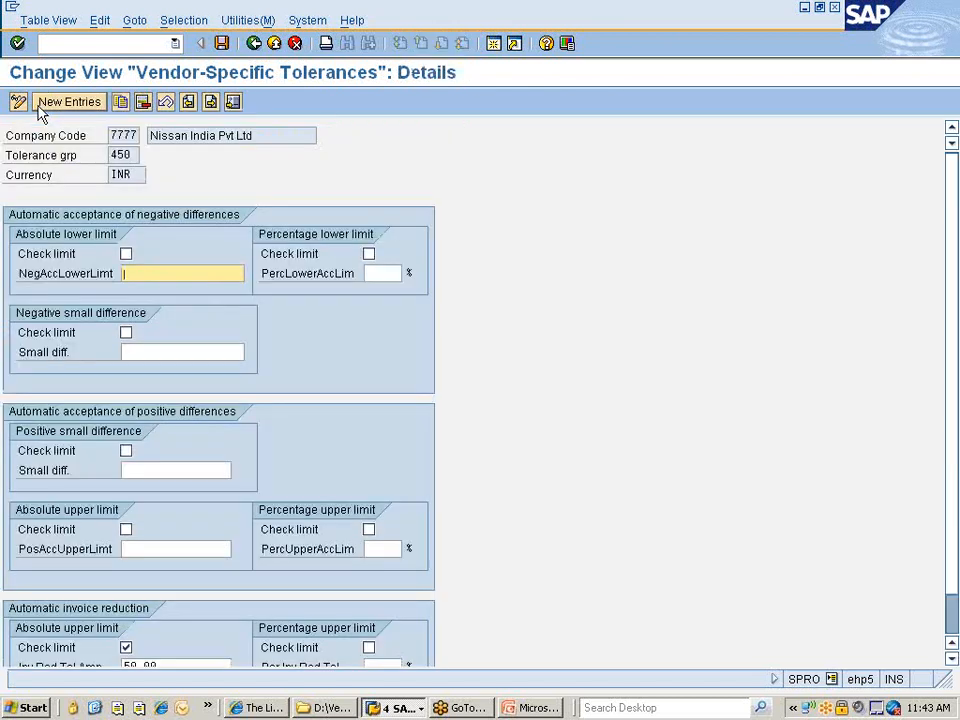
pyautogui.scroll(-1, 280, 322)
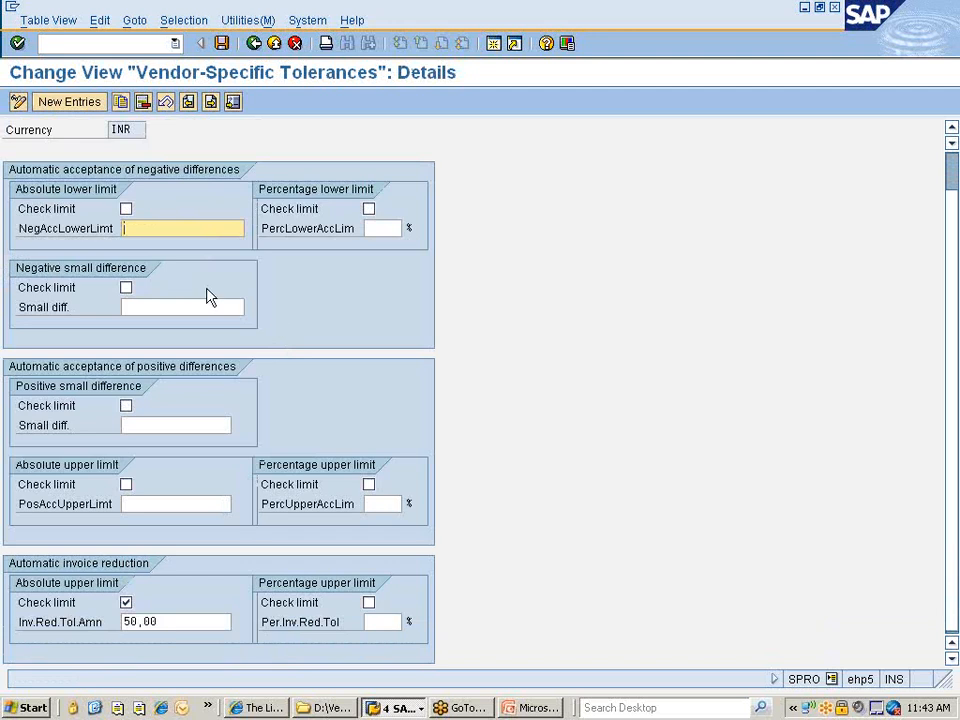
pyautogui.click(160, 308)
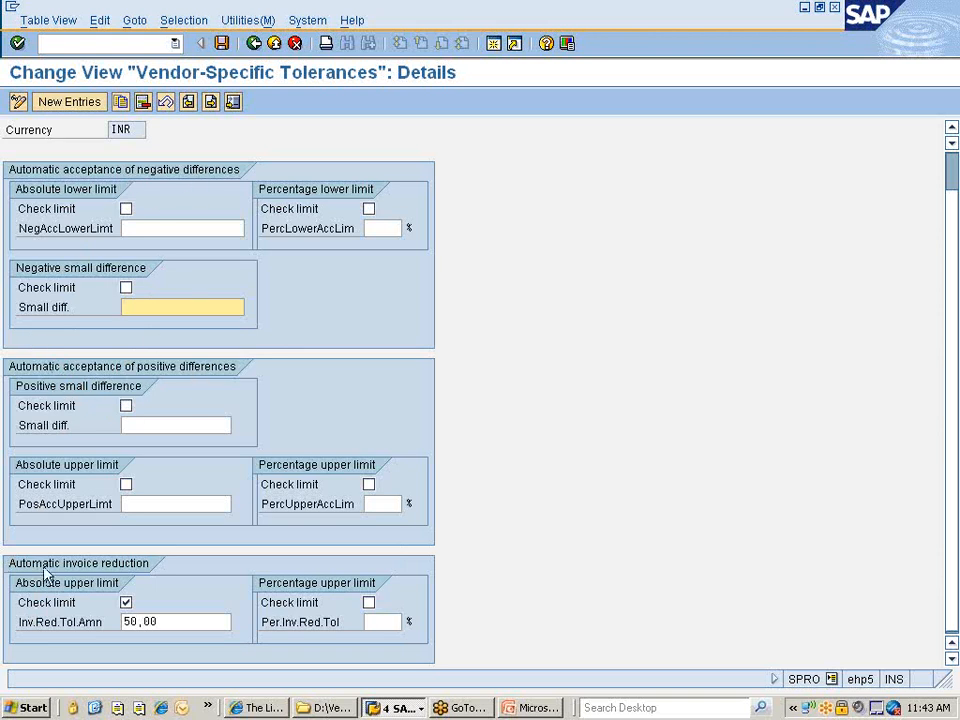
pyautogui.click(255, 45)
pyautogui.click(255, 45)
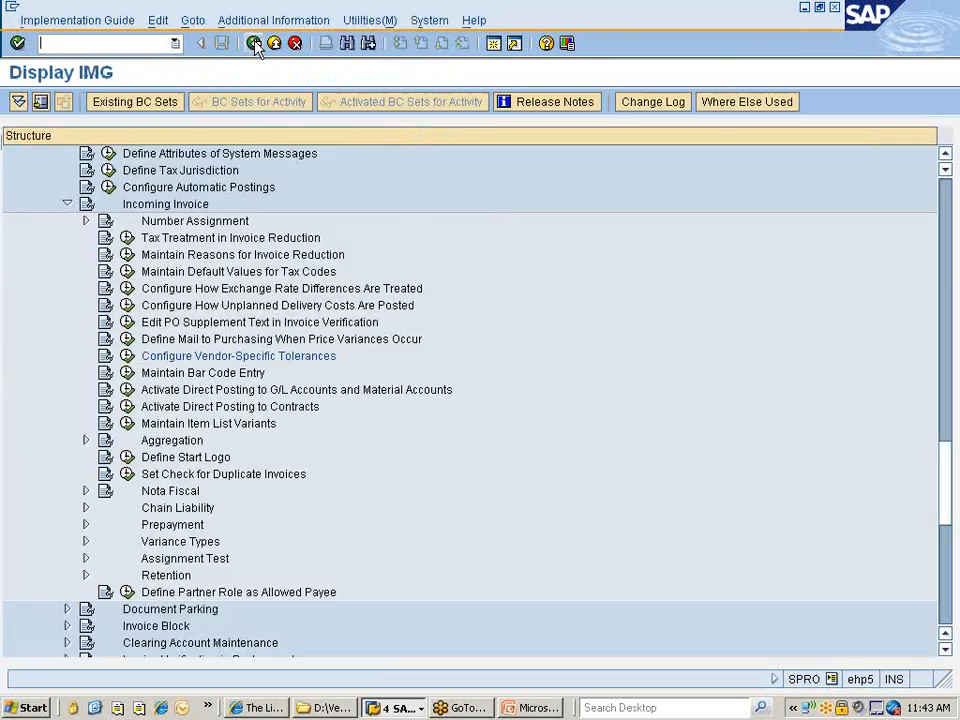
# Run Maintain Bar Code Entry and narrow the Type column in the overview of document types for storing documents.
pyautogui.click(186, 372)
pyautogui.scroll(-2, 188, 366)
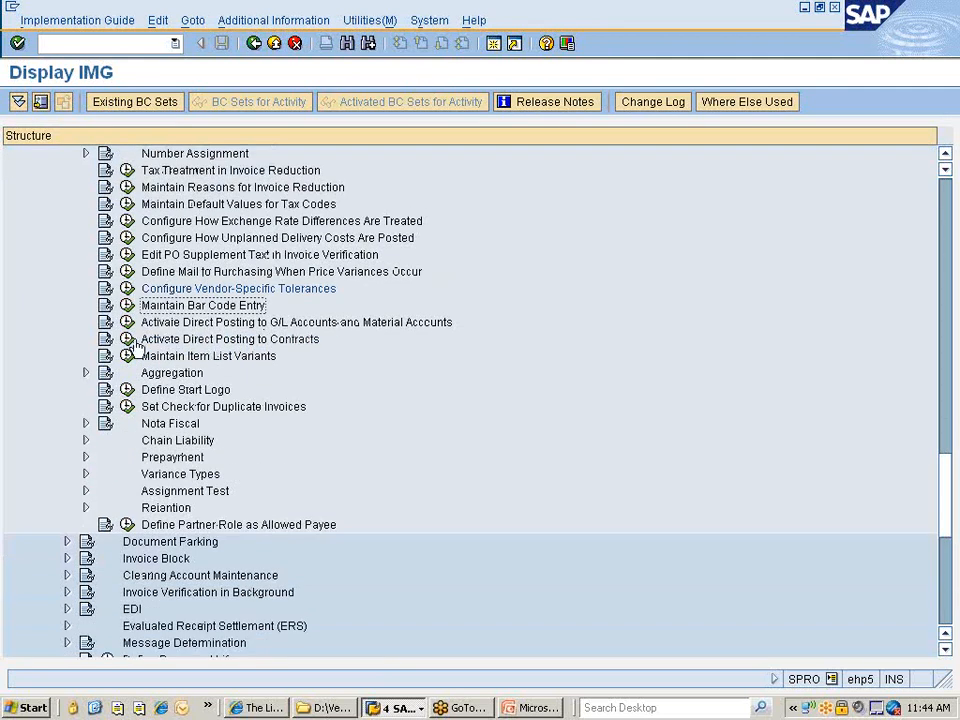
pyautogui.click(126, 306)
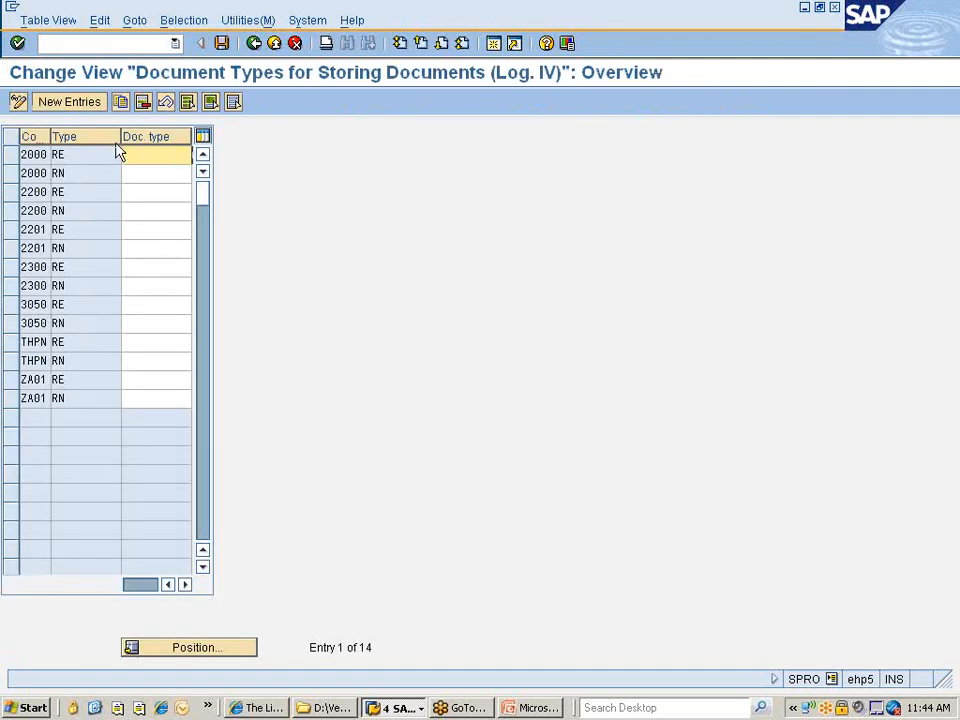
pyautogui.moveTo(118, 136); pyautogui.dragTo(88, 136)
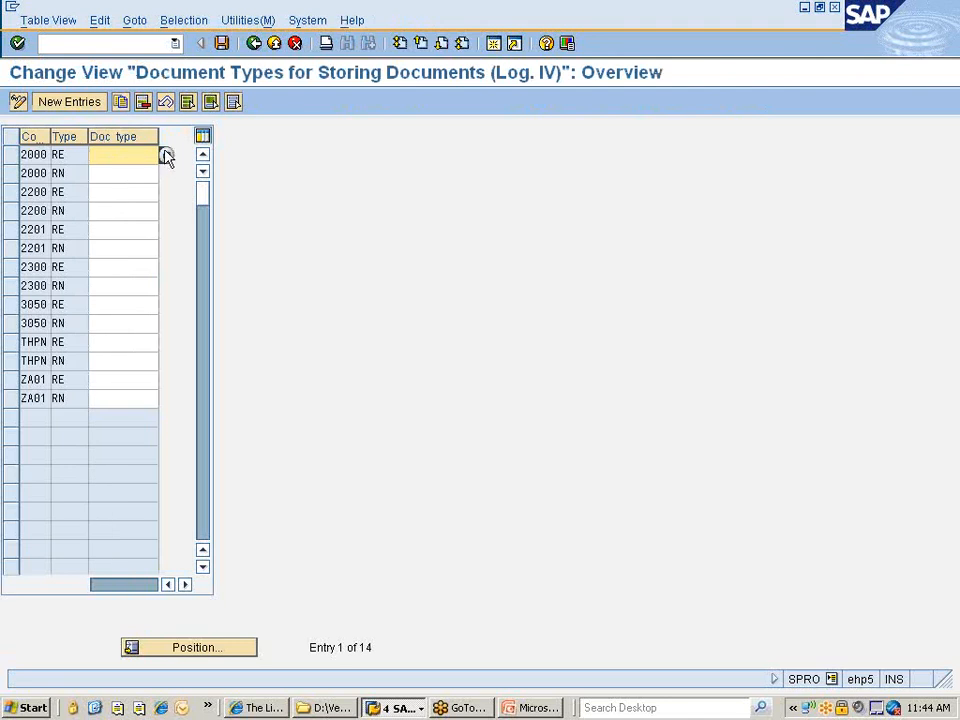
# Browse the available document types for company code 2000's RN entry, close the list without choosing one, and return to the implementation guide.
pyautogui.click(119, 173)
pyautogui.click(166, 174)
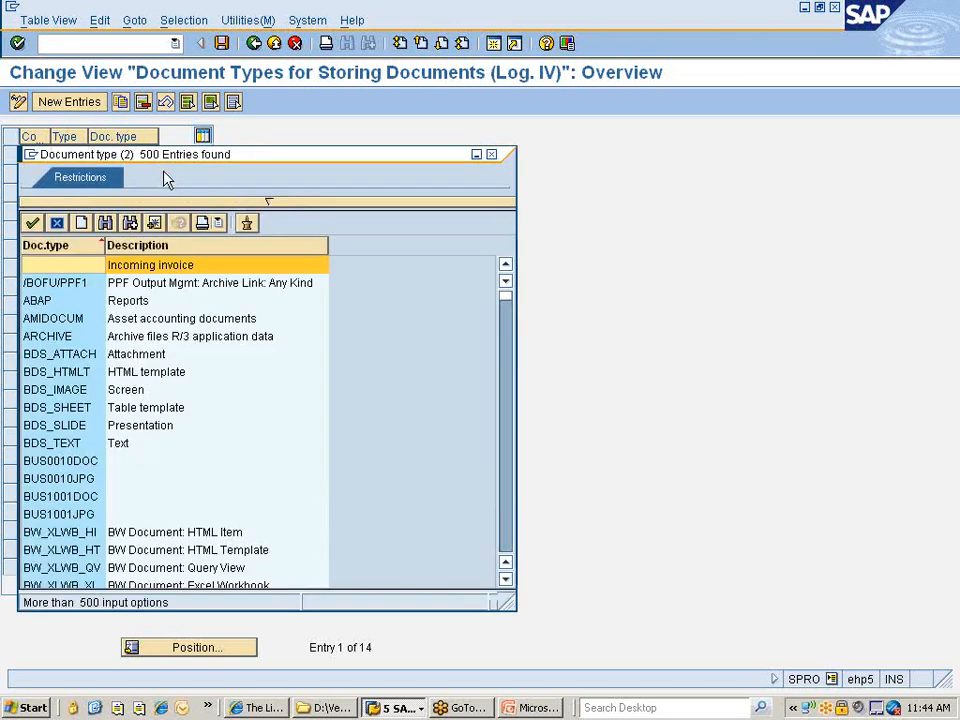
pyautogui.scroll(-12, 120, 316)
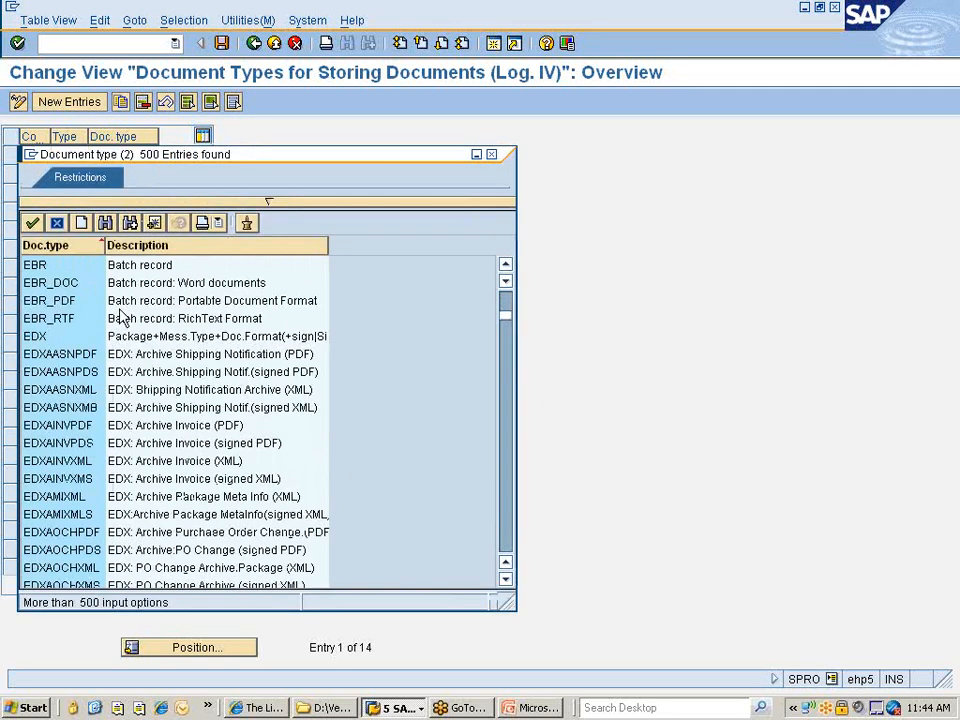
pyautogui.scroll(-18, 118, 316)
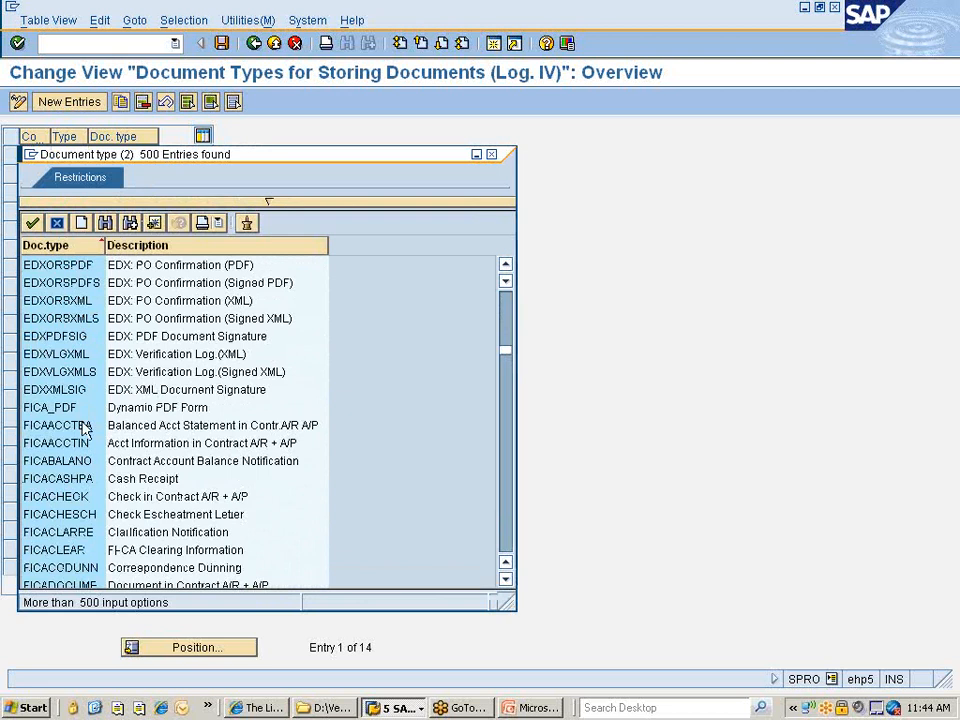
pyautogui.scroll(-20, 75, 410)
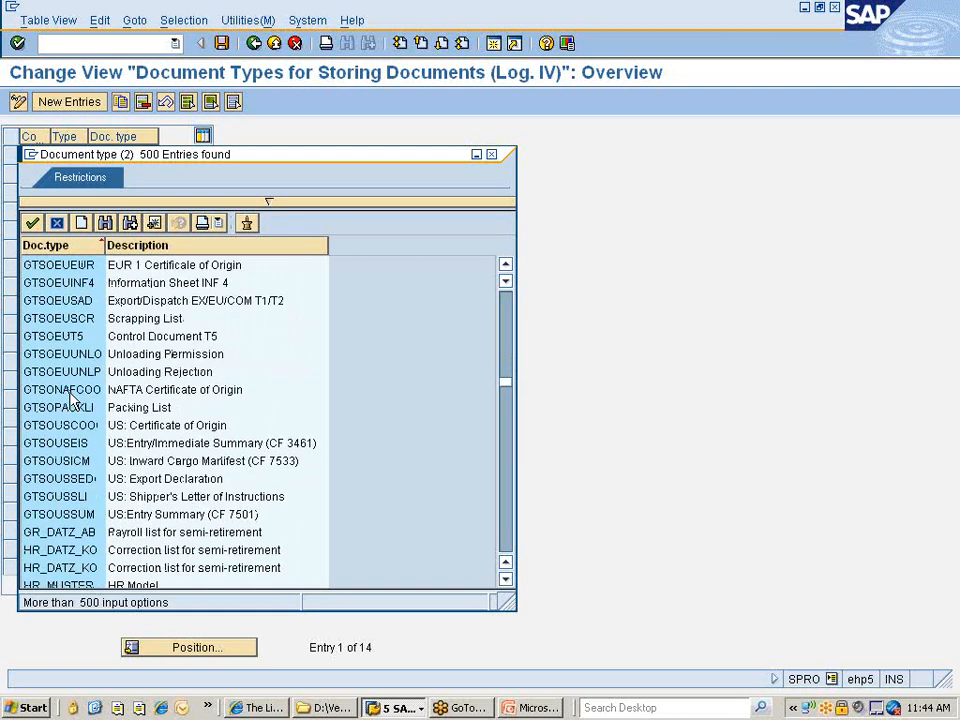
pyautogui.scroll(-15, 72, 398)
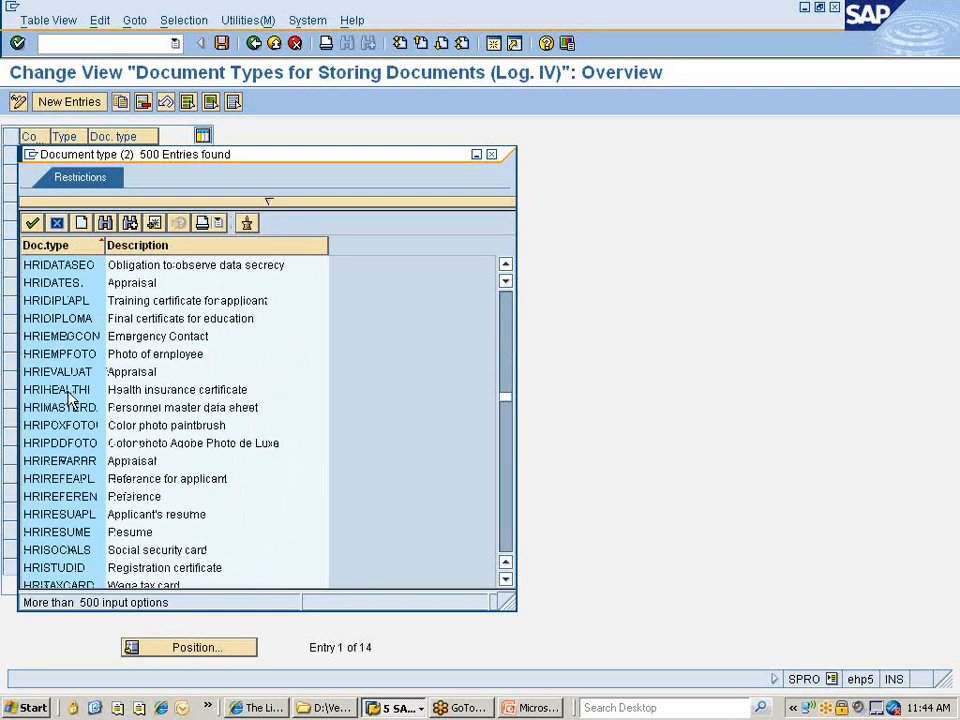
pyautogui.click(490, 156)
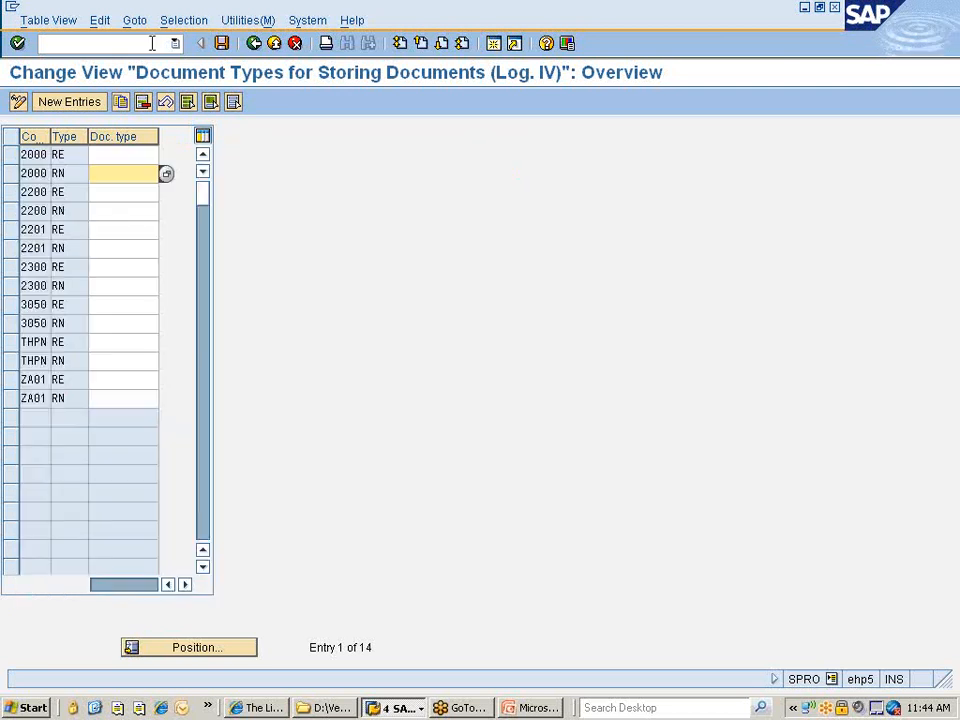
pyautogui.click(254, 43)
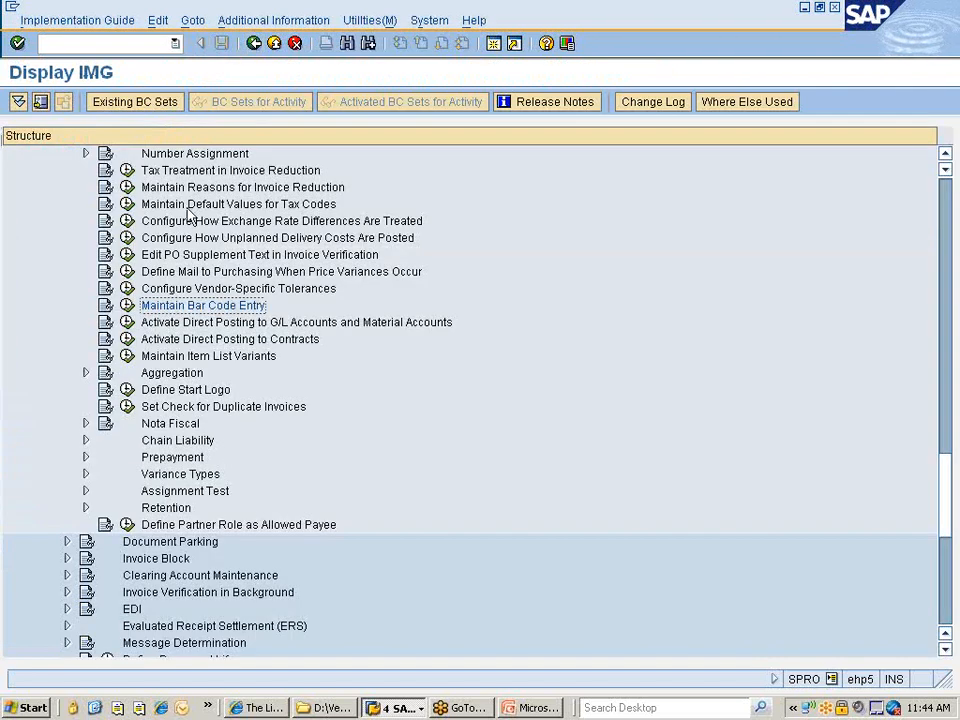
# Check the activation settings for direct posting to G/L and material accounts and to contracts, returning to the implementation guide after each.
pyautogui.click(226, 320)
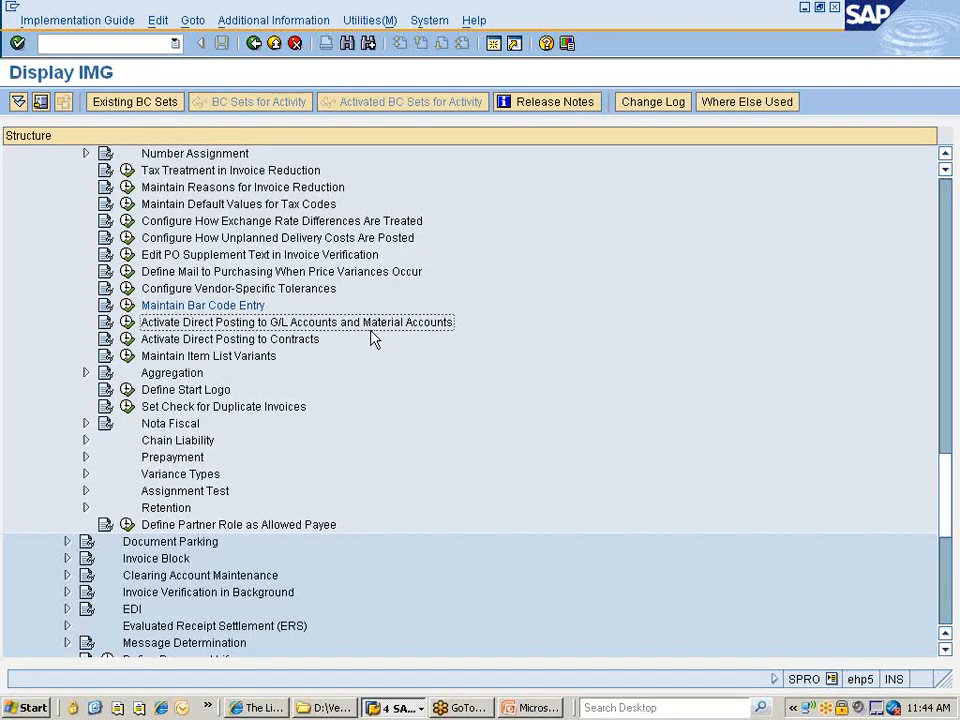
pyautogui.click(127, 322)
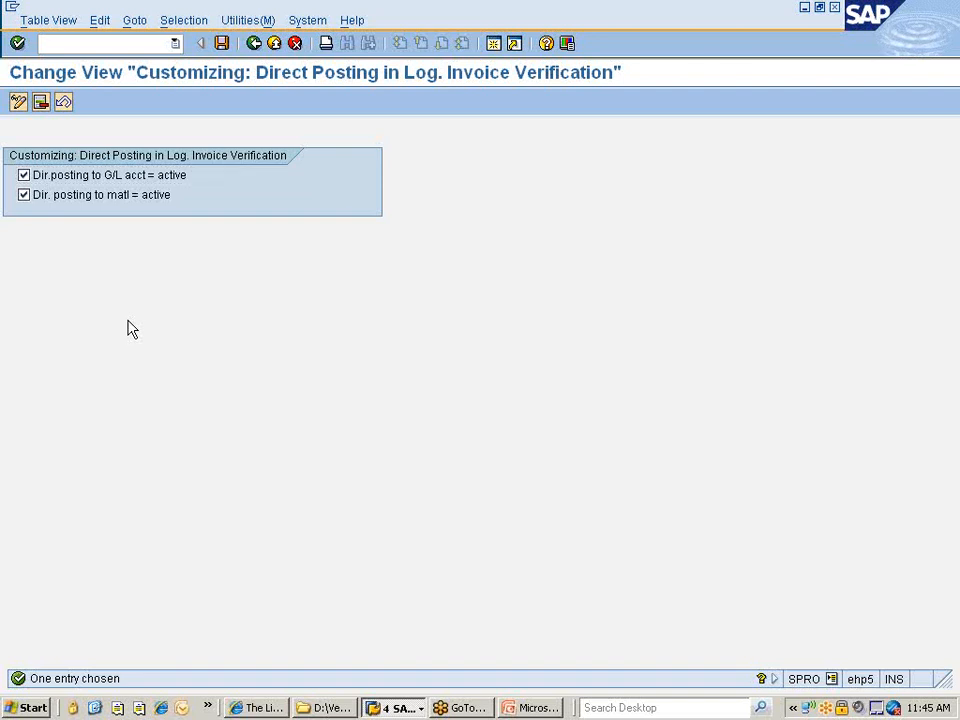
pyautogui.press('F3')
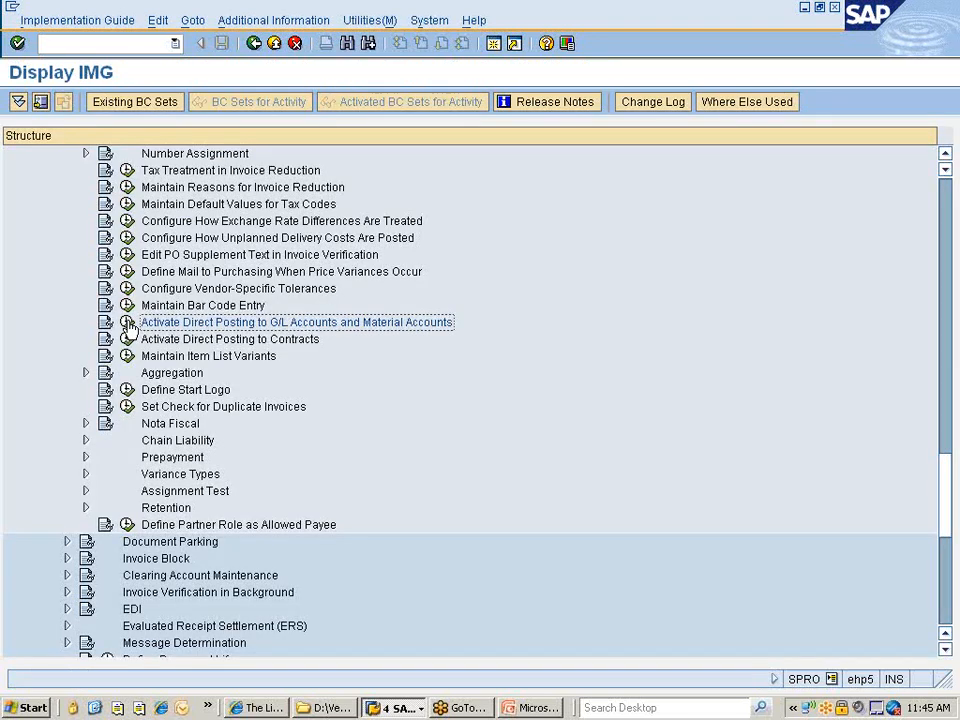
pyautogui.press('Down')
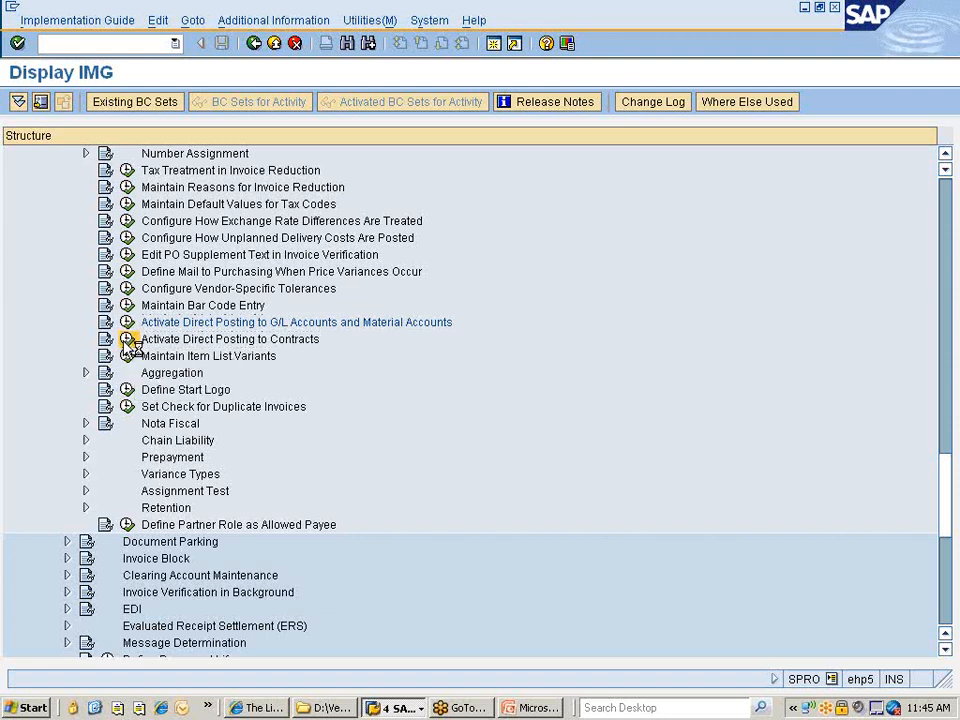
pyautogui.click(127, 339)
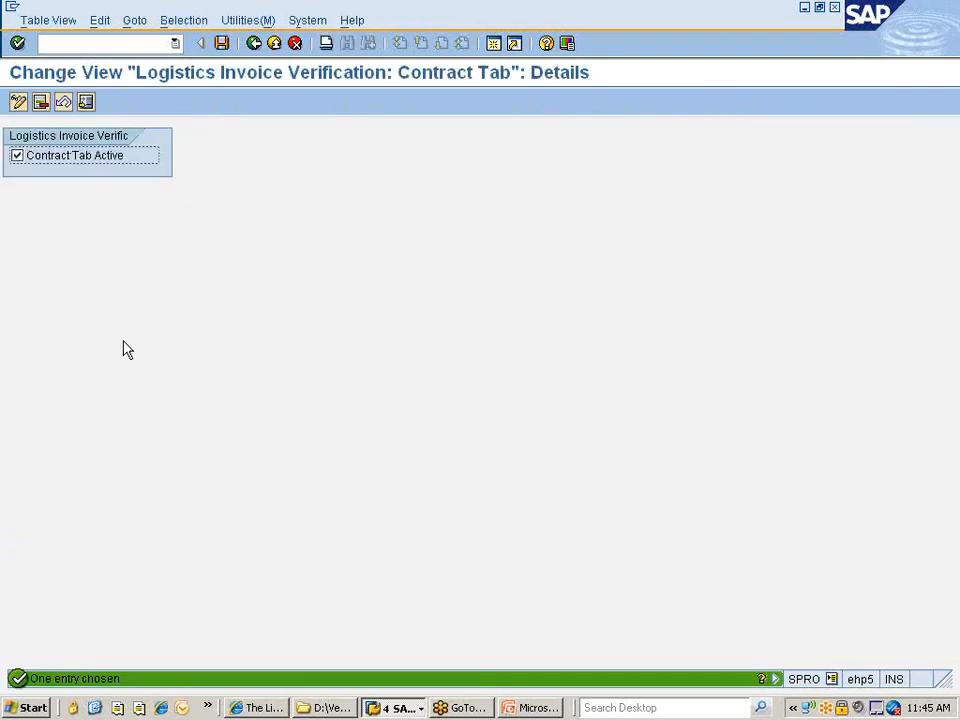
pyautogui.click(255, 43)
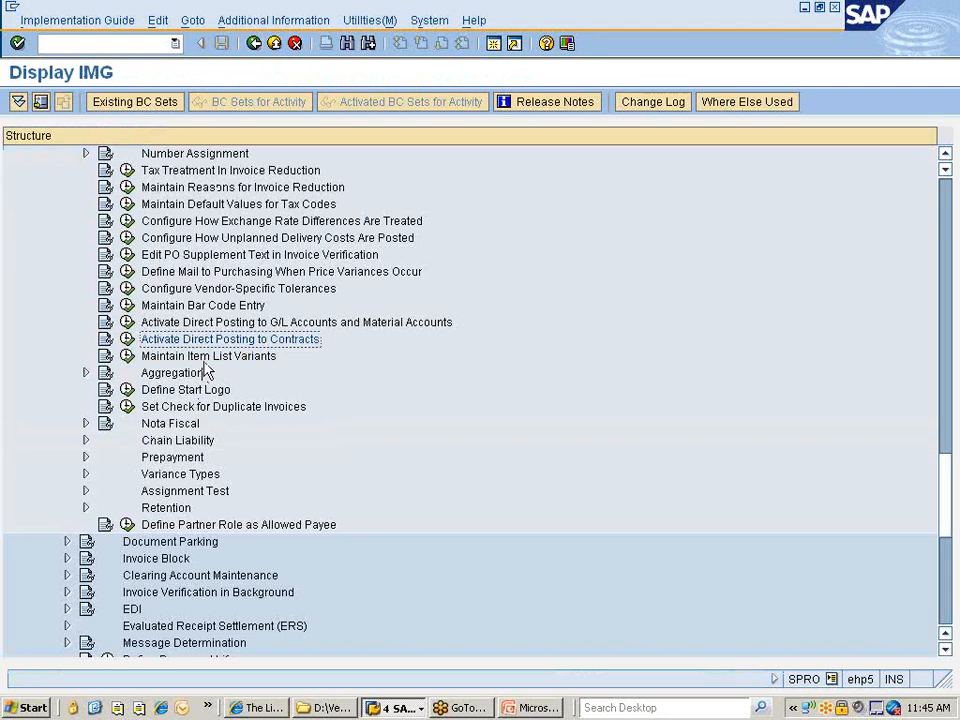
# Look briefly at the Maintain Item List Variants screen, then read that activity's documentation and close it.
pyautogui.click(203, 360)
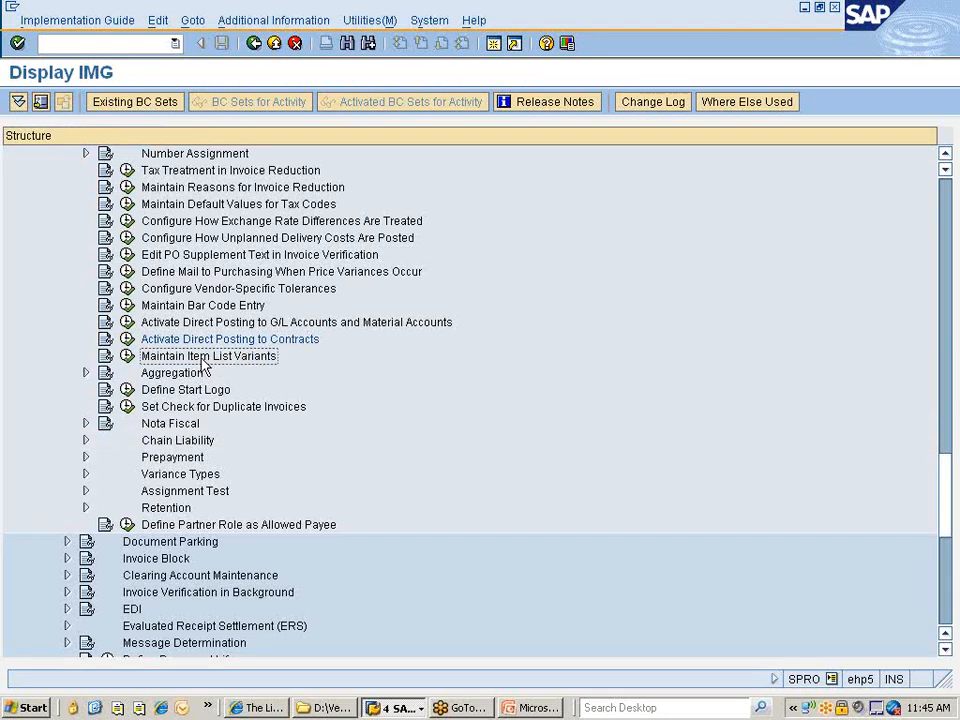
pyautogui.click(128, 357)
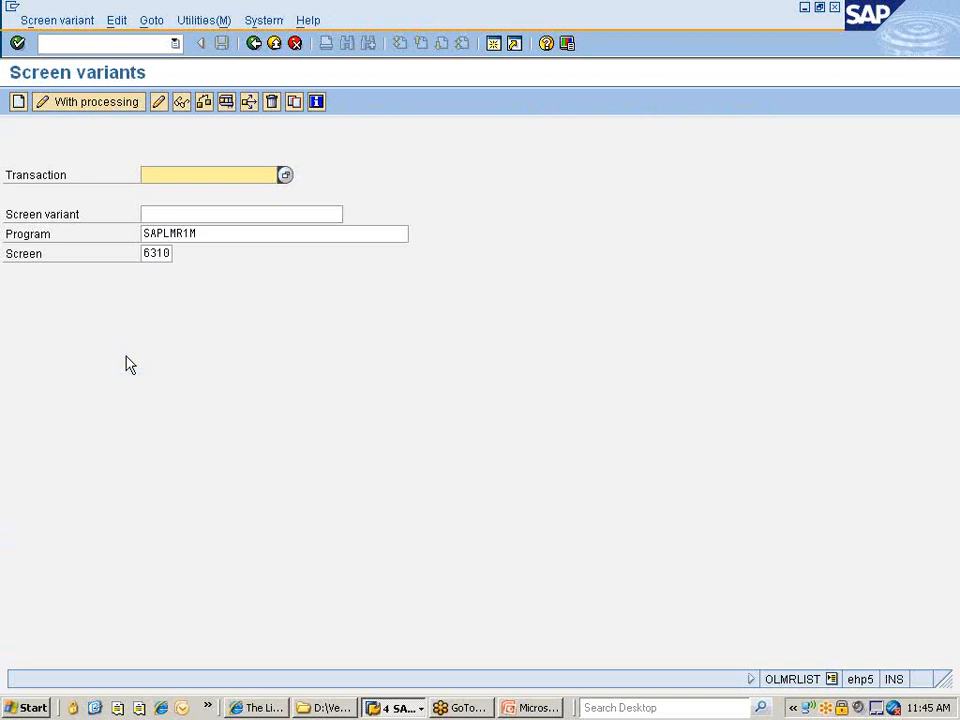
pyautogui.click(216, 232)
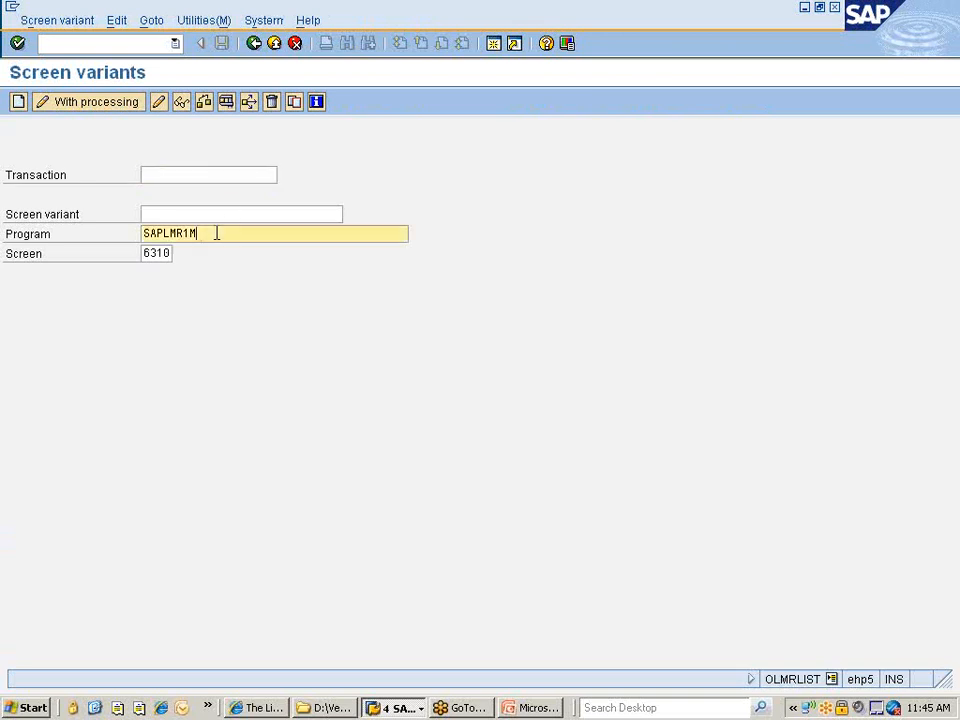
pyautogui.click(255, 43)
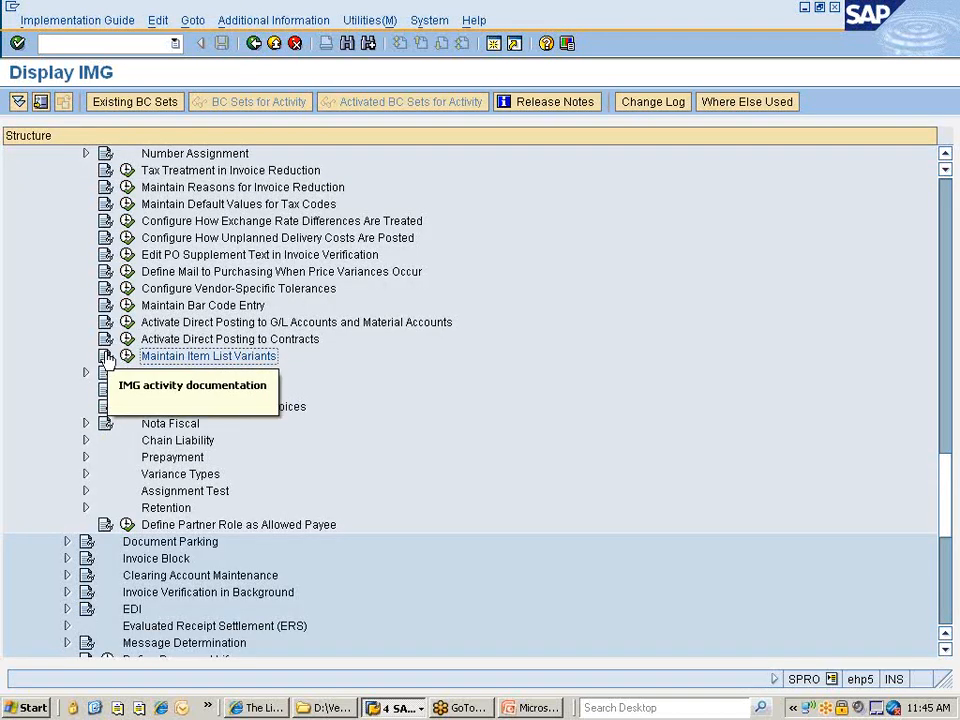
pyautogui.click(106, 356)
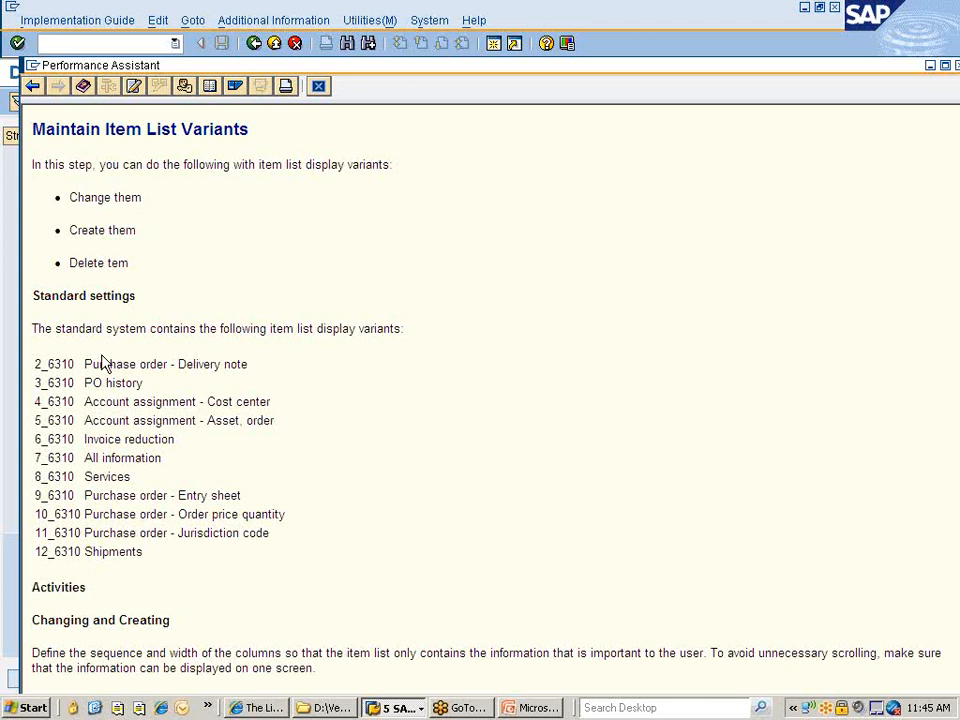
pyautogui.click(315, 86)
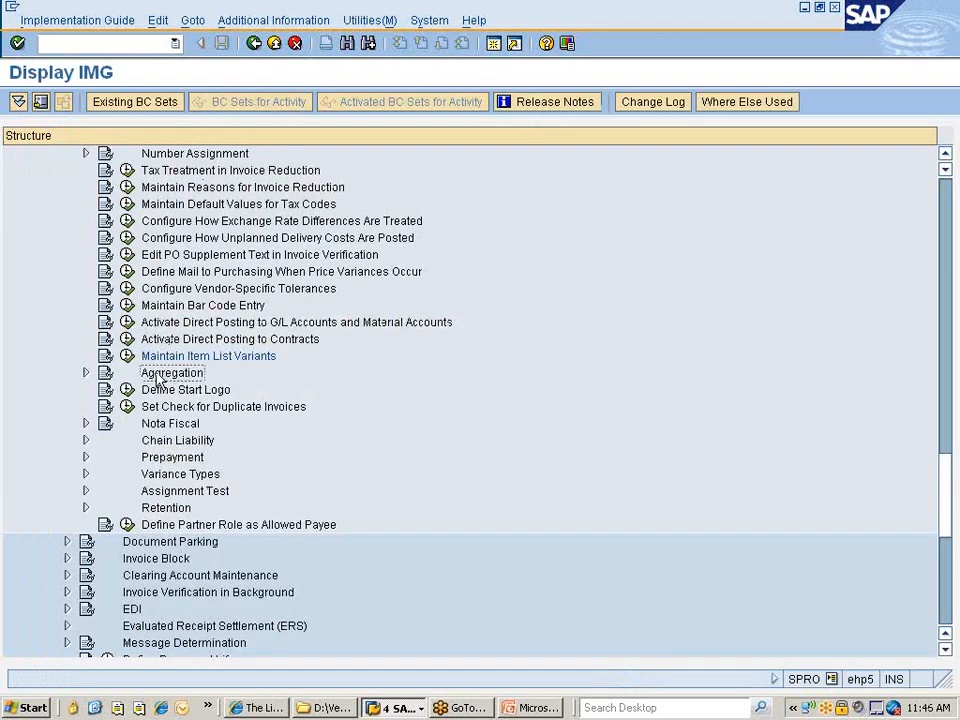
# Look over the remaining Incoming Invoice activities and expand the Prepayment node.
pyautogui.scroll(-2, 180, 370)
pyautogui.click(167, 308)
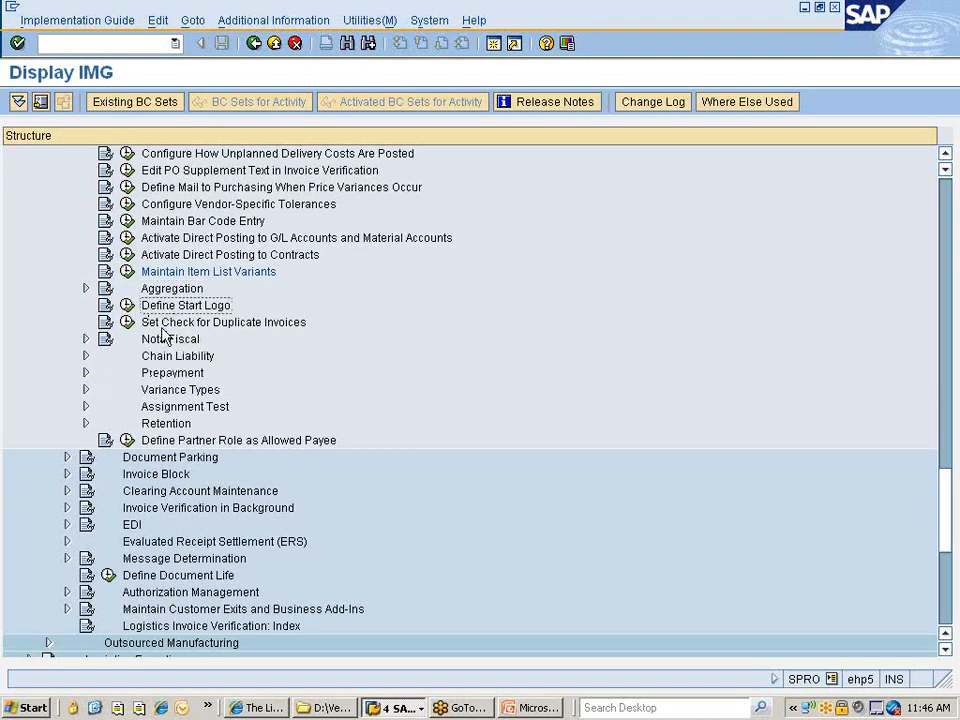
pyautogui.click(161, 328)
pyautogui.click(162, 343)
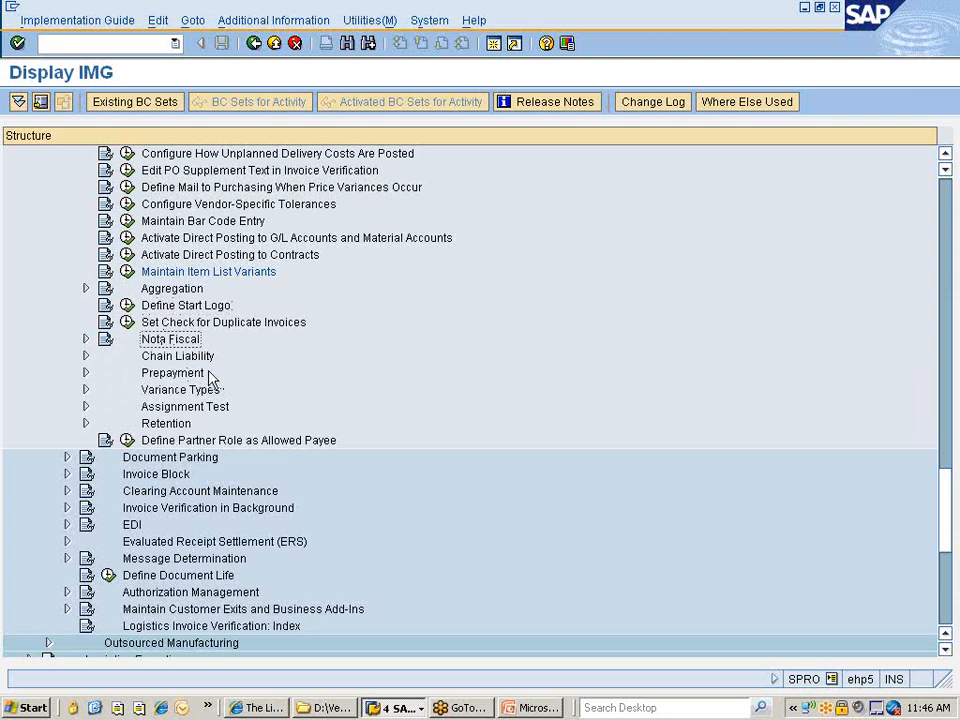
pyautogui.click(160, 372)
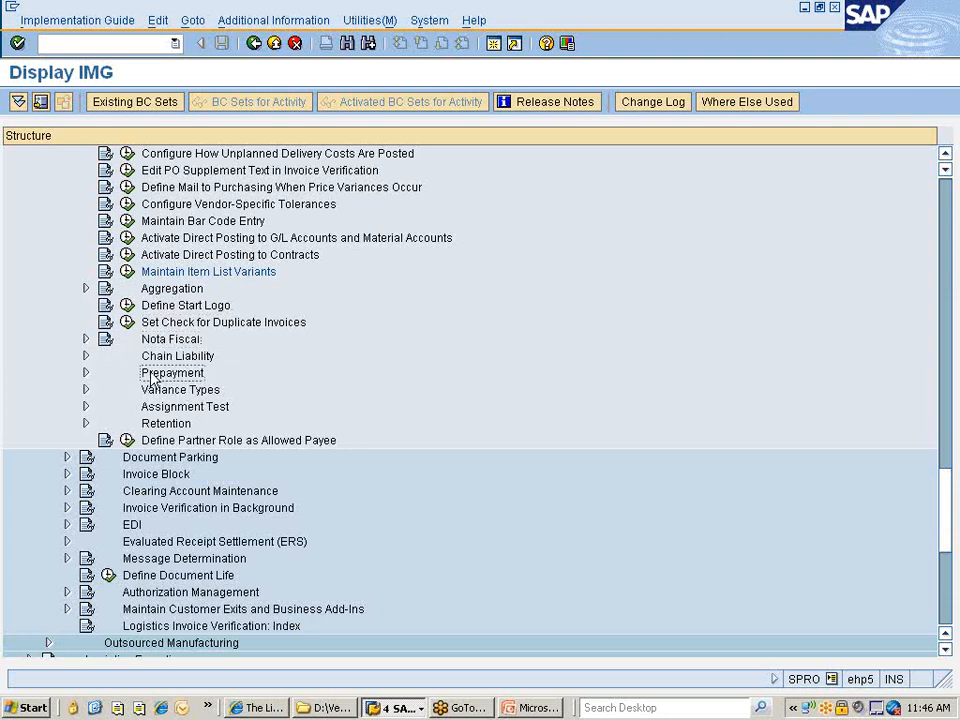
pyautogui.click(86, 372)
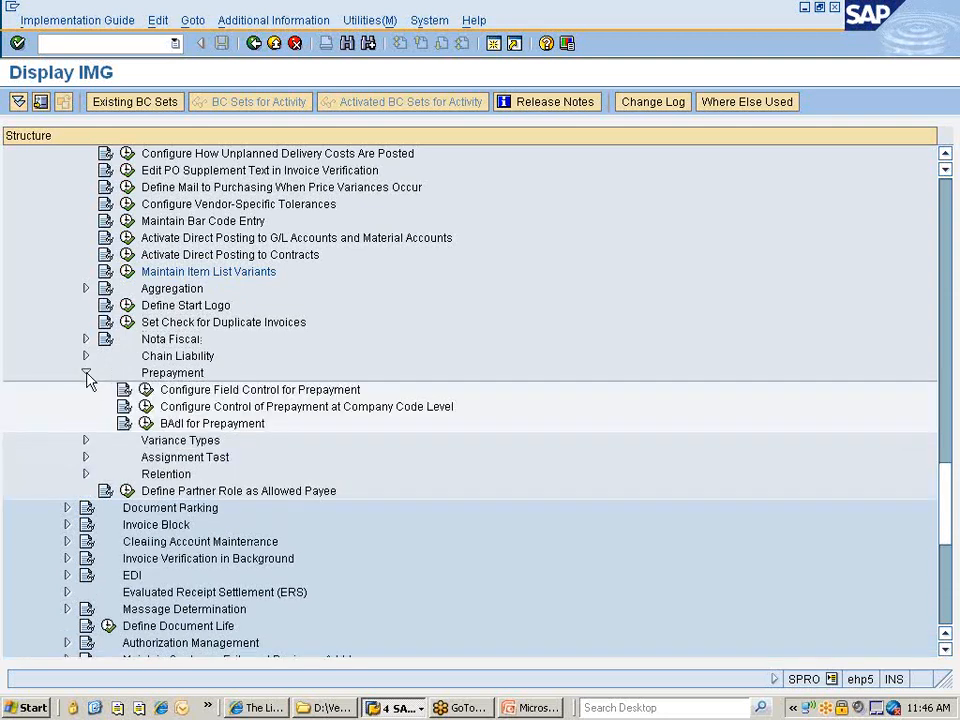
# Run Configure Field Control for Prepayment, look up the available field status groups, and exit the work area entry.
pyautogui.click(253, 393)
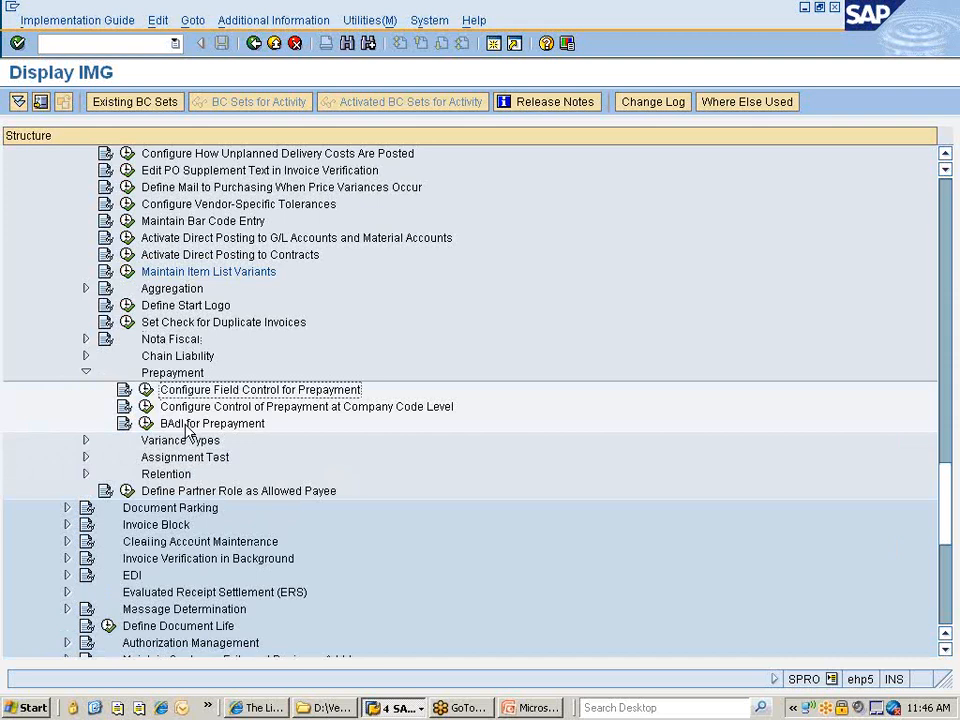
pyautogui.click(230, 409)
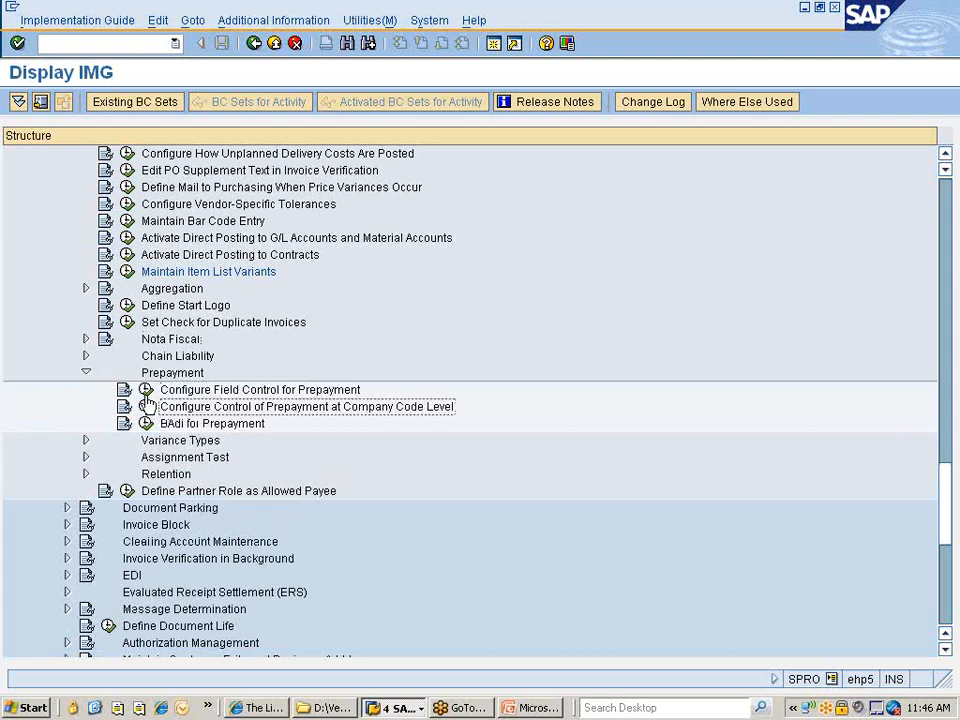
pyautogui.click(147, 393)
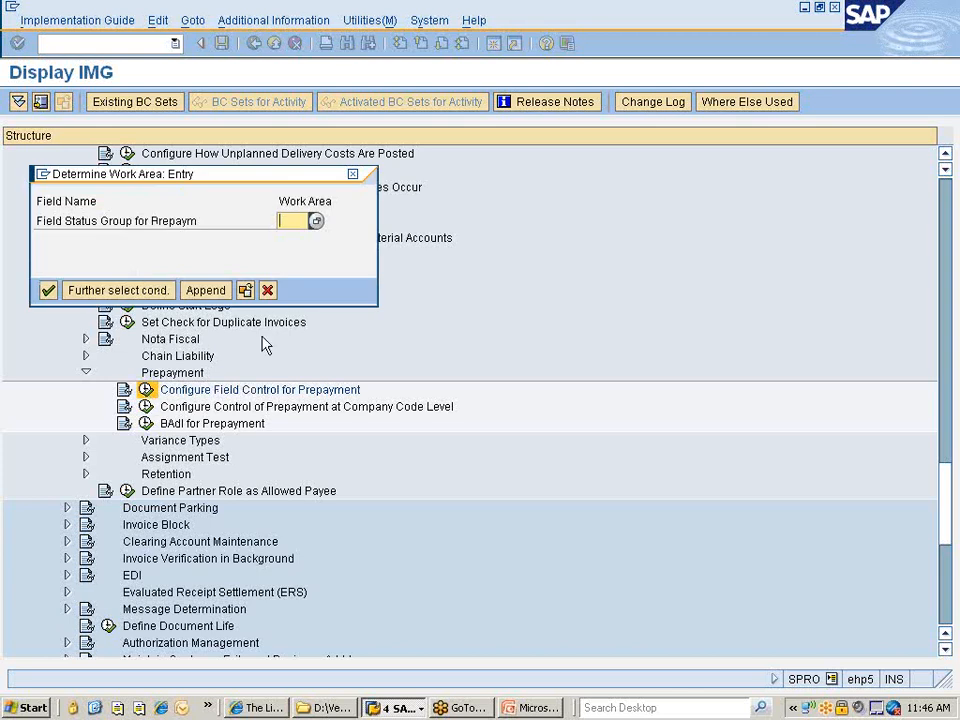
pyautogui.click(316, 221)
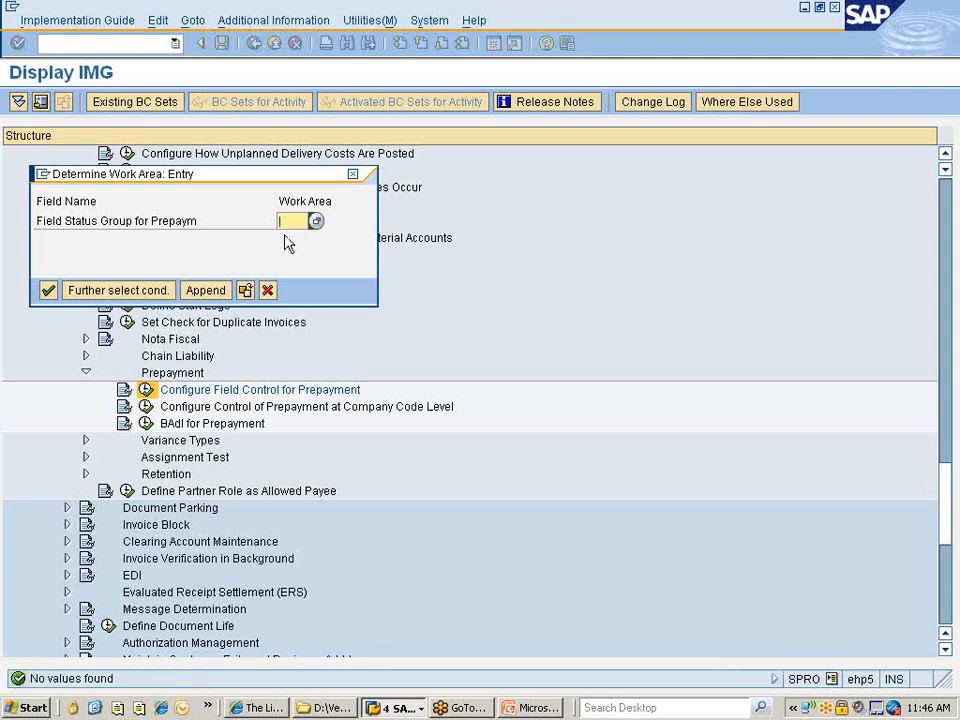
pyautogui.click(353, 175)
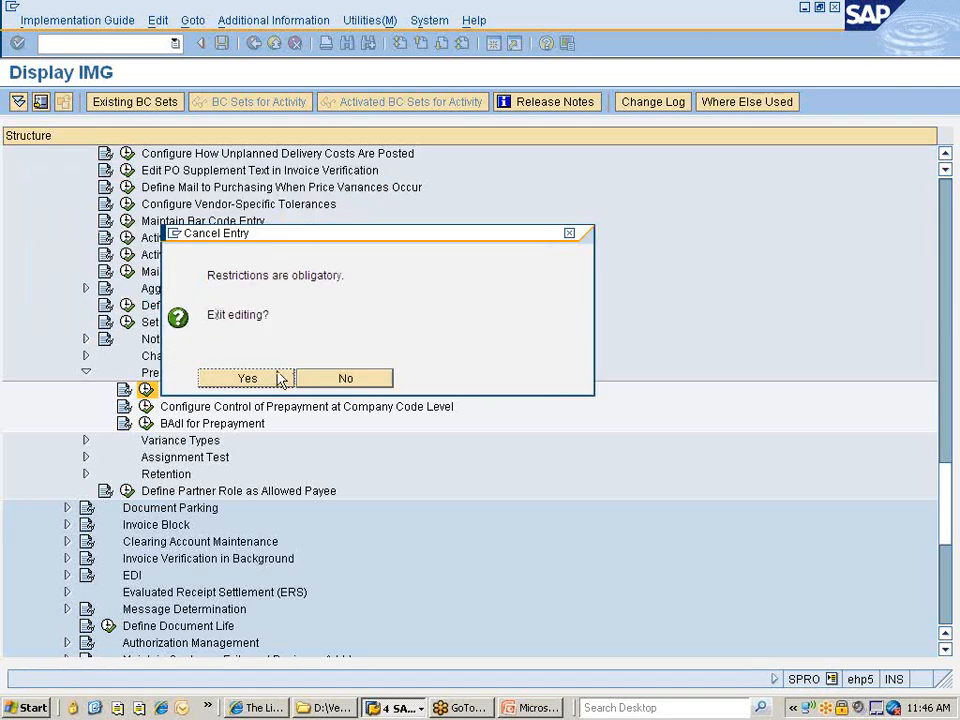
pyautogui.click(252, 378)
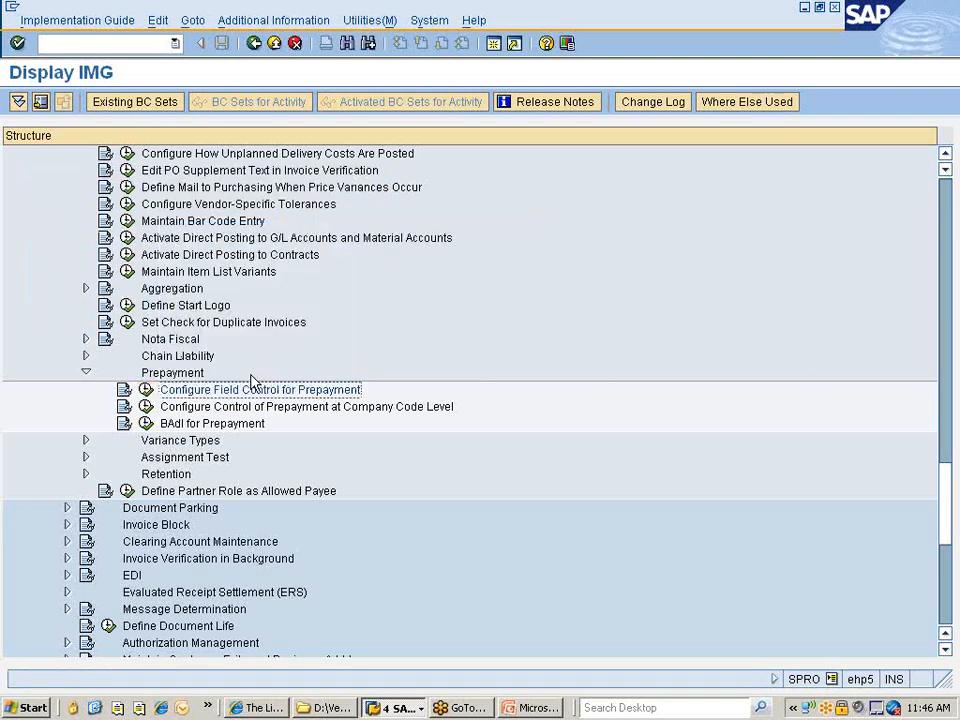
# Start a new company-code-level prepayment control entry for company code 7777 with document type RE.
pyautogui.click(146, 408)
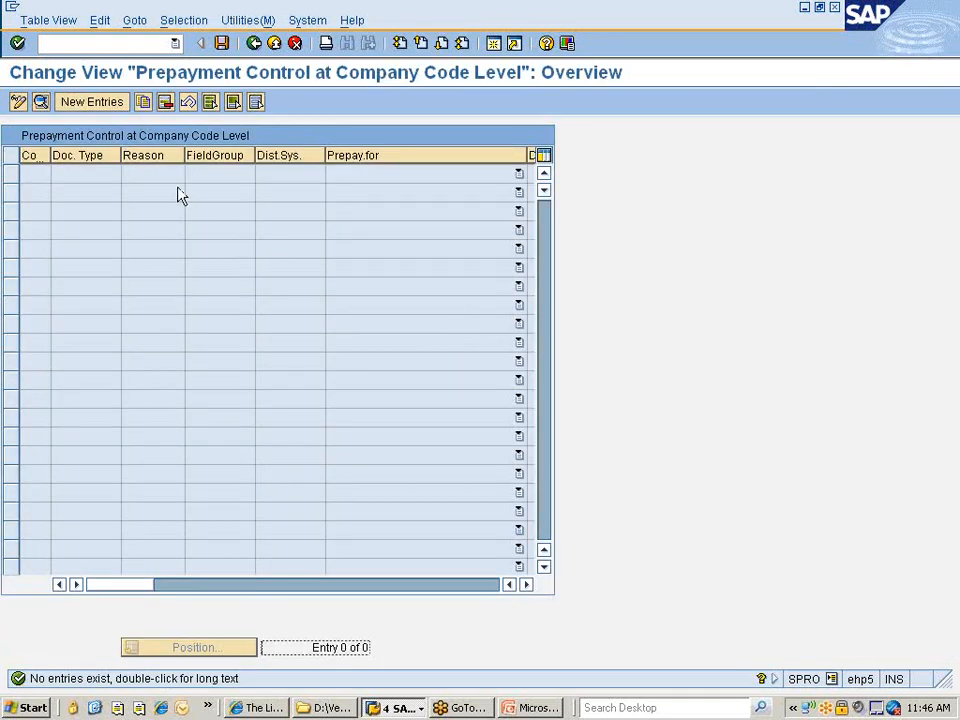
pyautogui.click(93, 105)
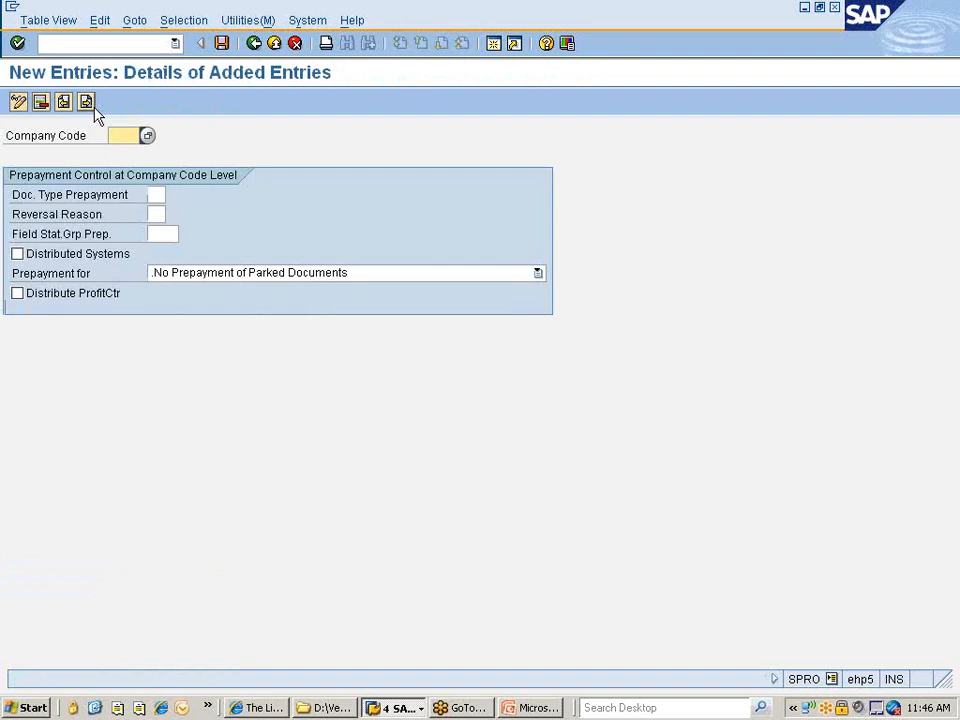
pyautogui.click(156, 195)
pyautogui.click(173, 196)
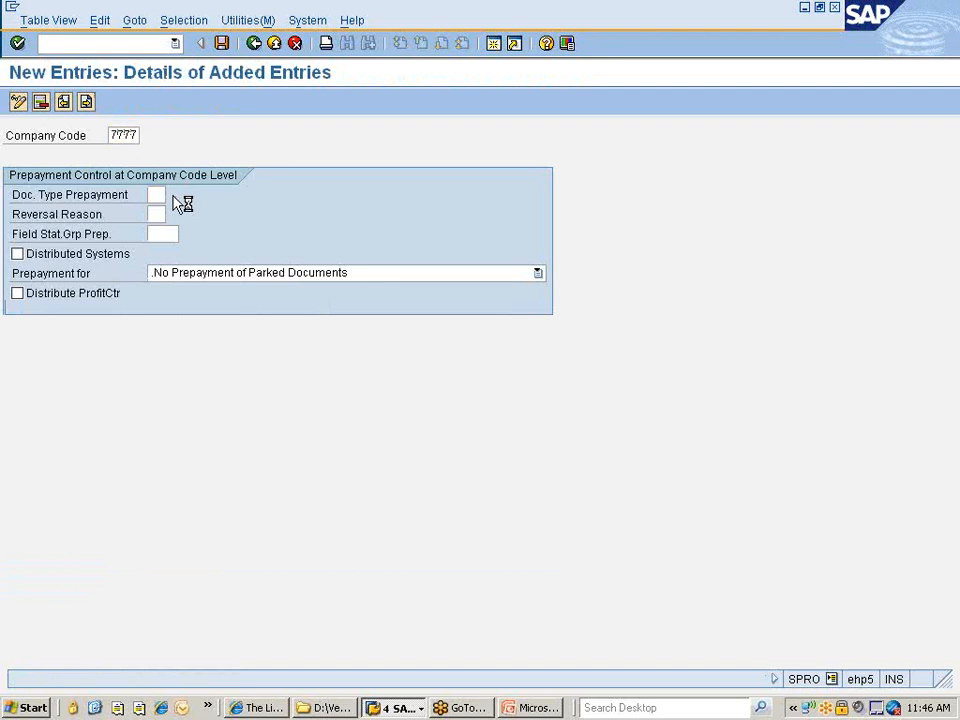
pyautogui.scroll(-10, 201, 505)
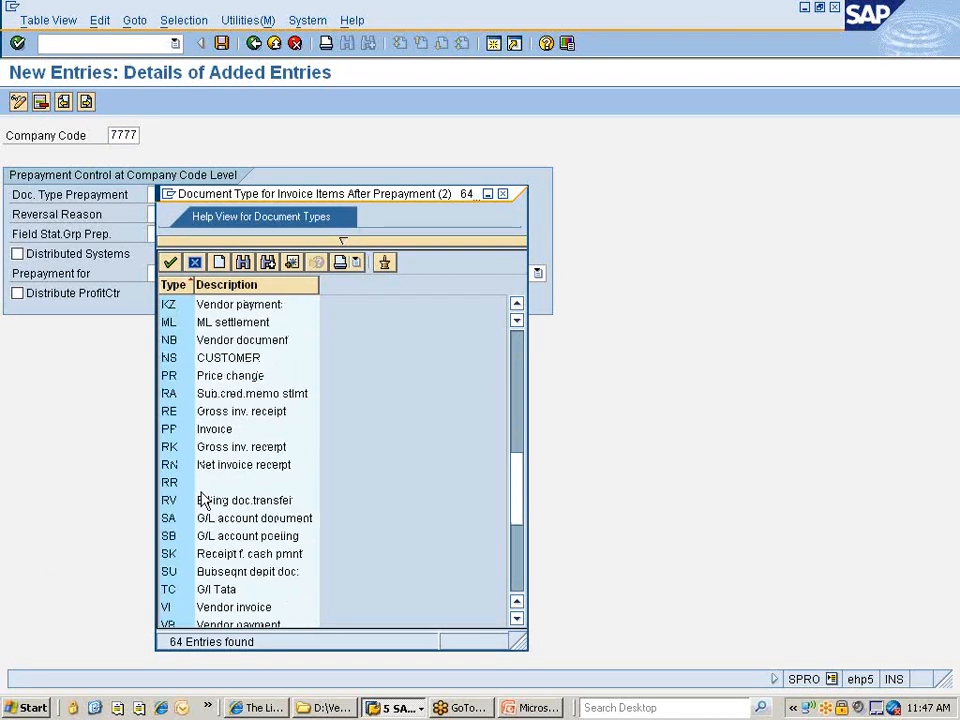
pyautogui.scroll(-5, 203, 497)
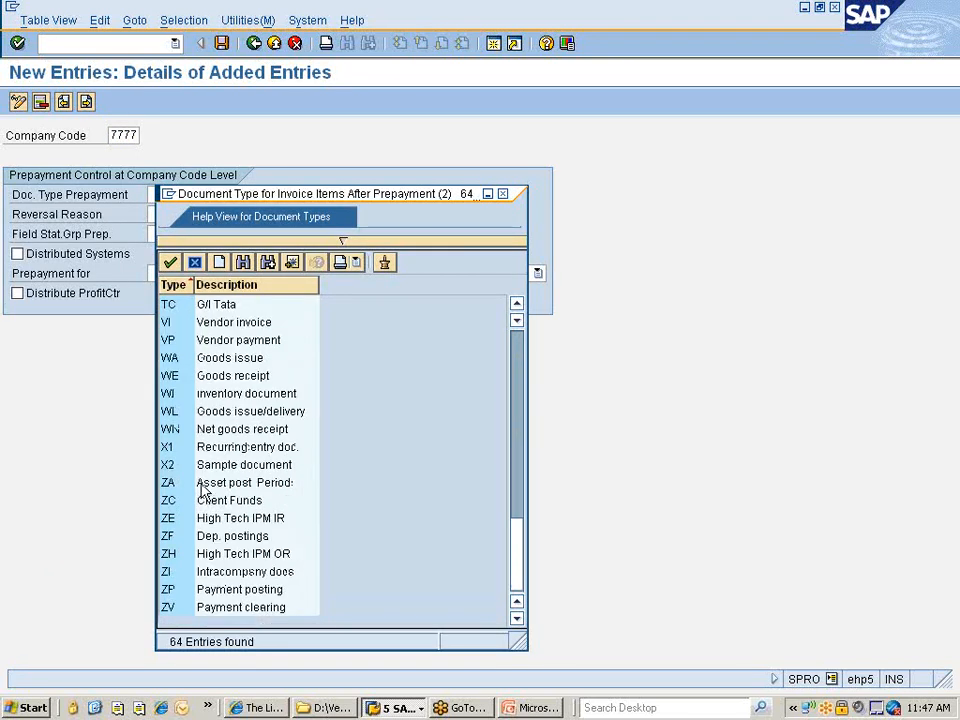
pyautogui.scroll(2, 202, 489)
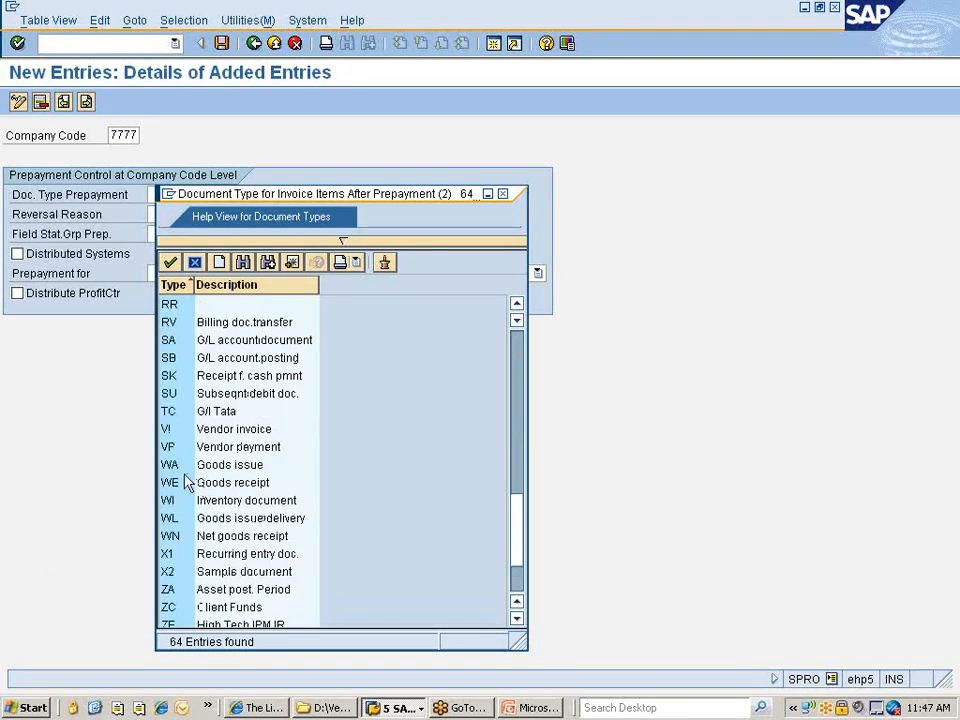
pyautogui.click(204, 322)
pyautogui.scroll(2, 207, 398)
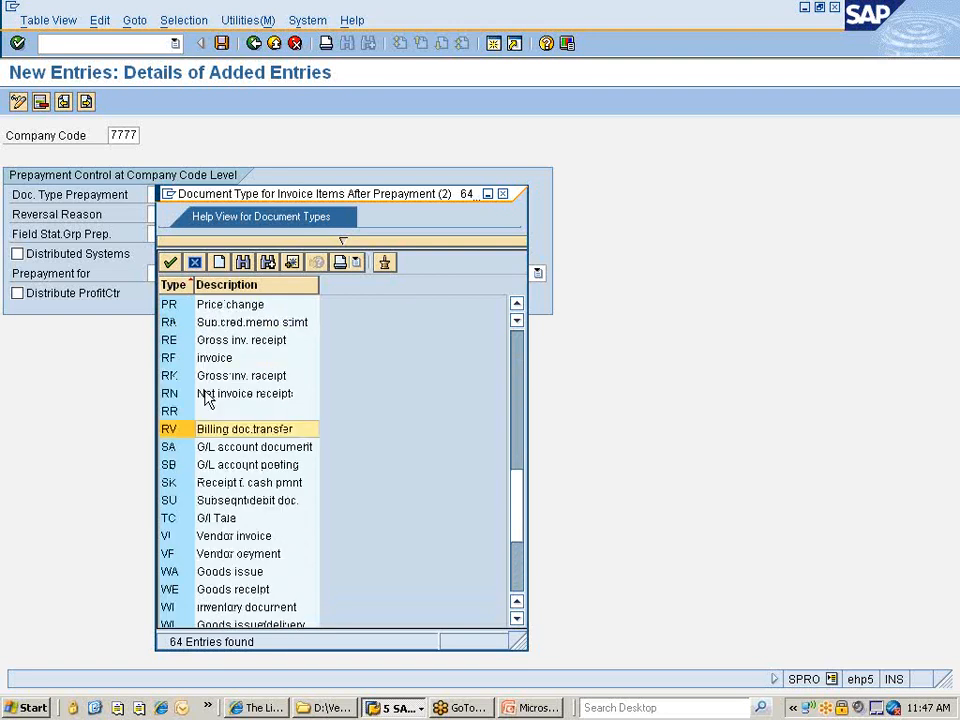
pyautogui.doubleClick(206, 340)
# Look through the available reversal reasons for the prepayment entry and close the list without choosing one.
pyautogui.click(156, 215)
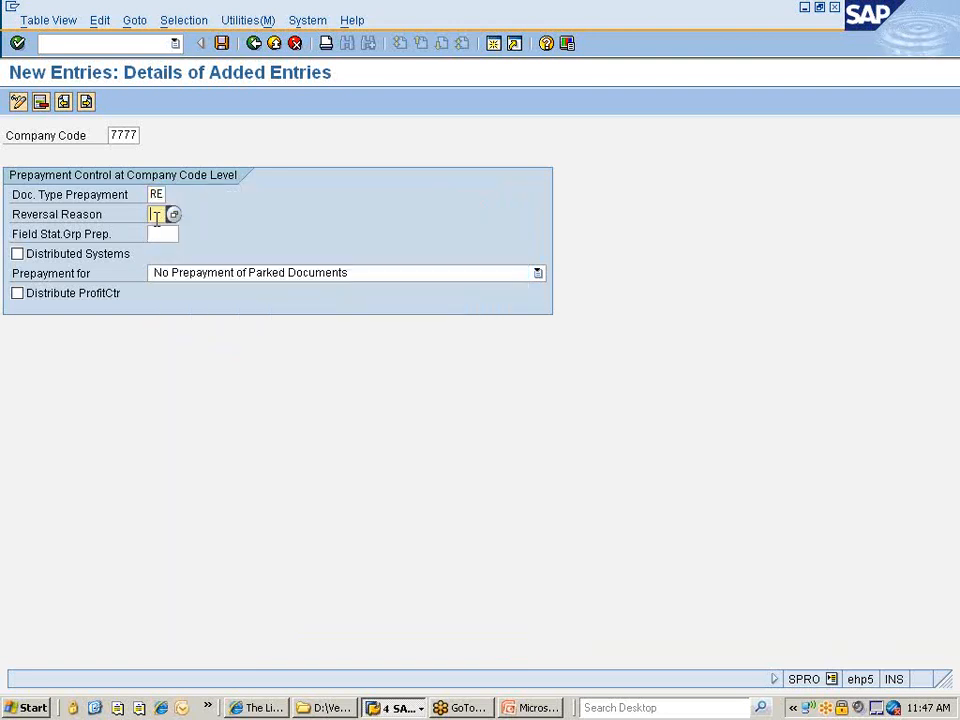
pyautogui.click(173, 216)
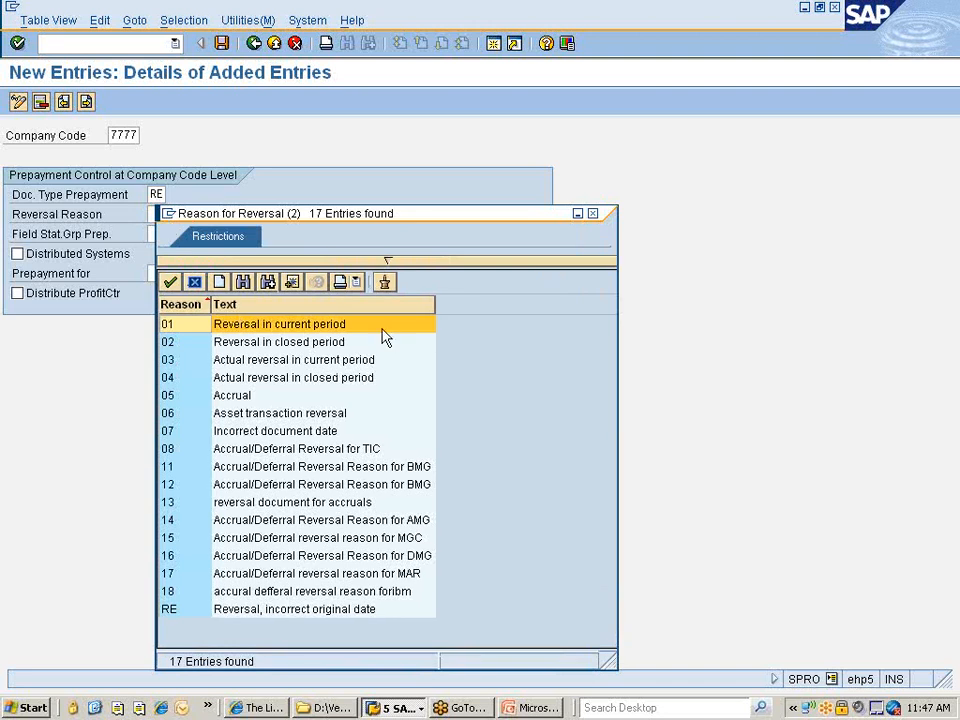
pyautogui.click(592, 213)
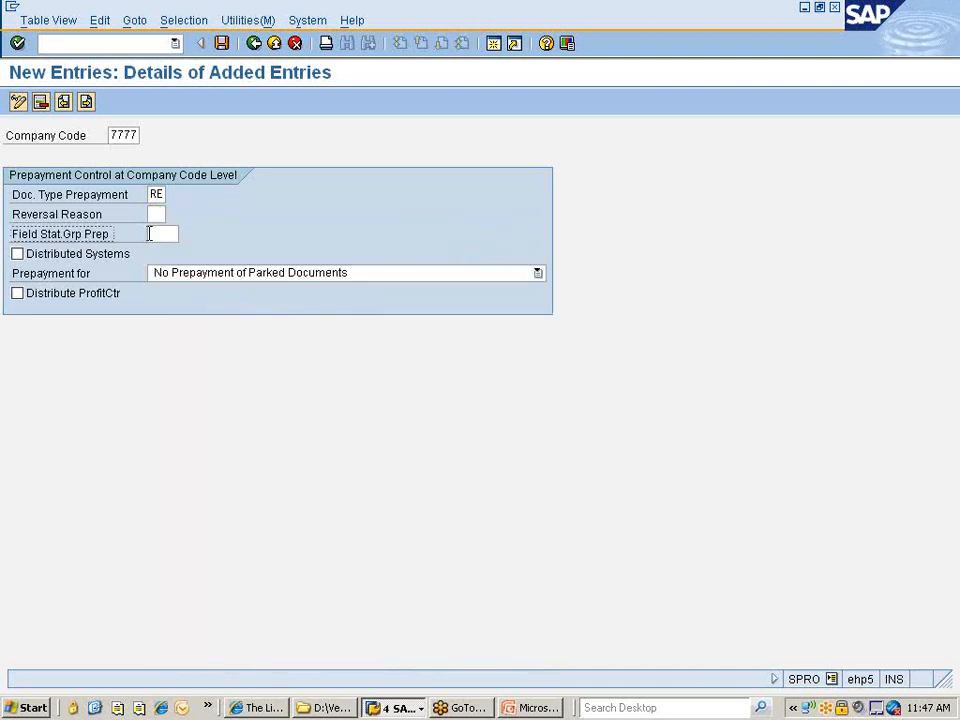
# Look up the prepayment field status groups and agree to maintain entries, continuing without specifying a customizing project.
pyautogui.click(160, 236)
pyautogui.click(187, 236)
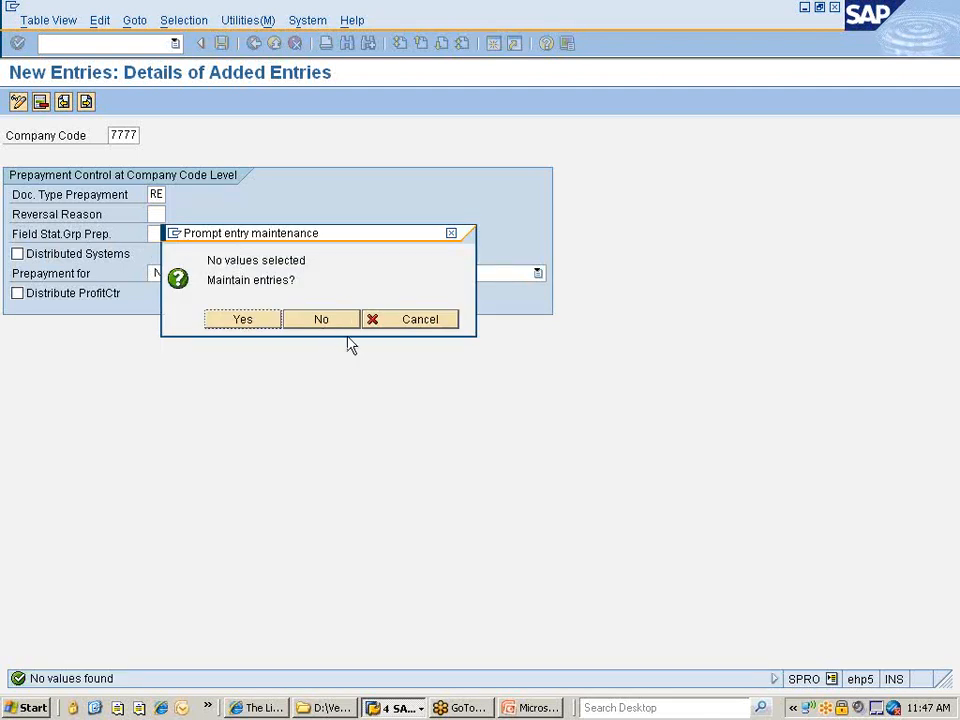
pyautogui.click(224, 322)
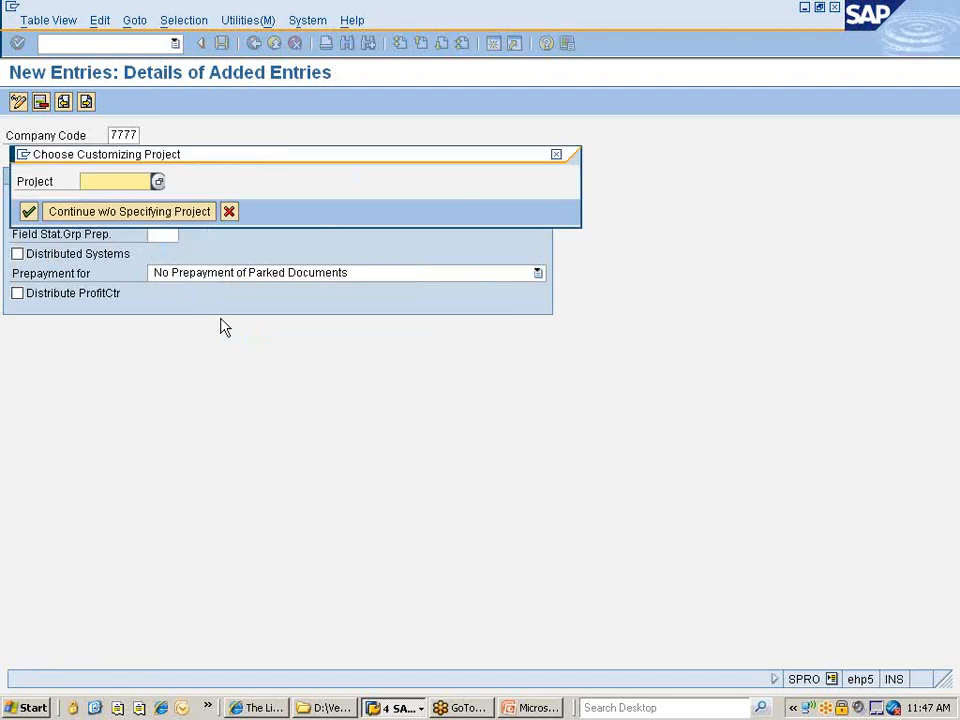
pyautogui.click(112, 217)
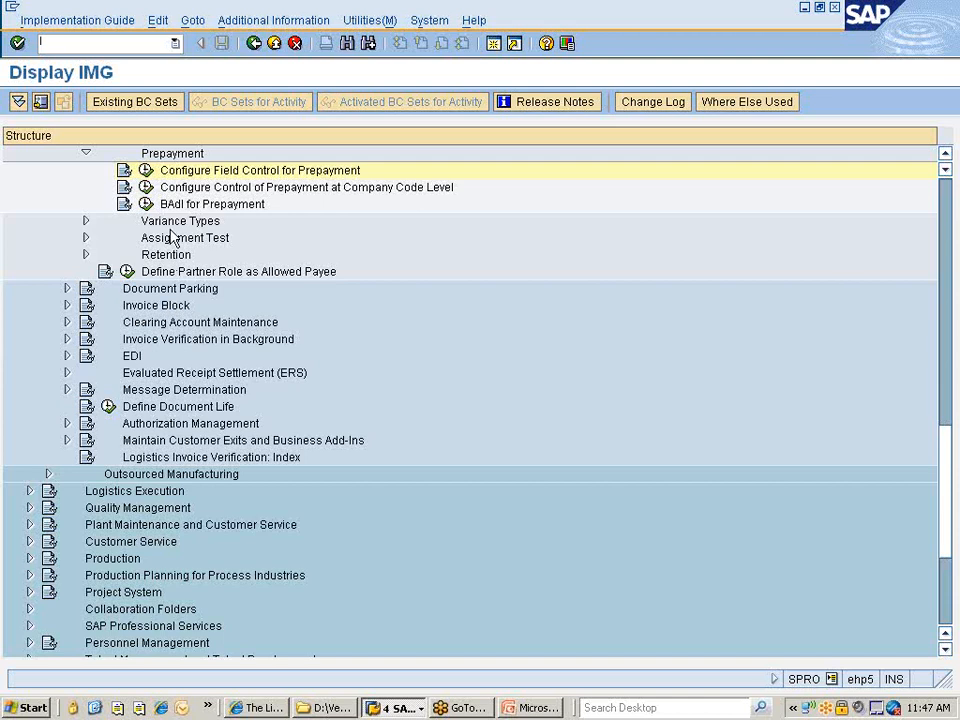
# Run Configure Field Control for Prepayment with field status group 7777 as the work area.
pyautogui.click(218, 178)
pyautogui.scroll(4, 210, 300)
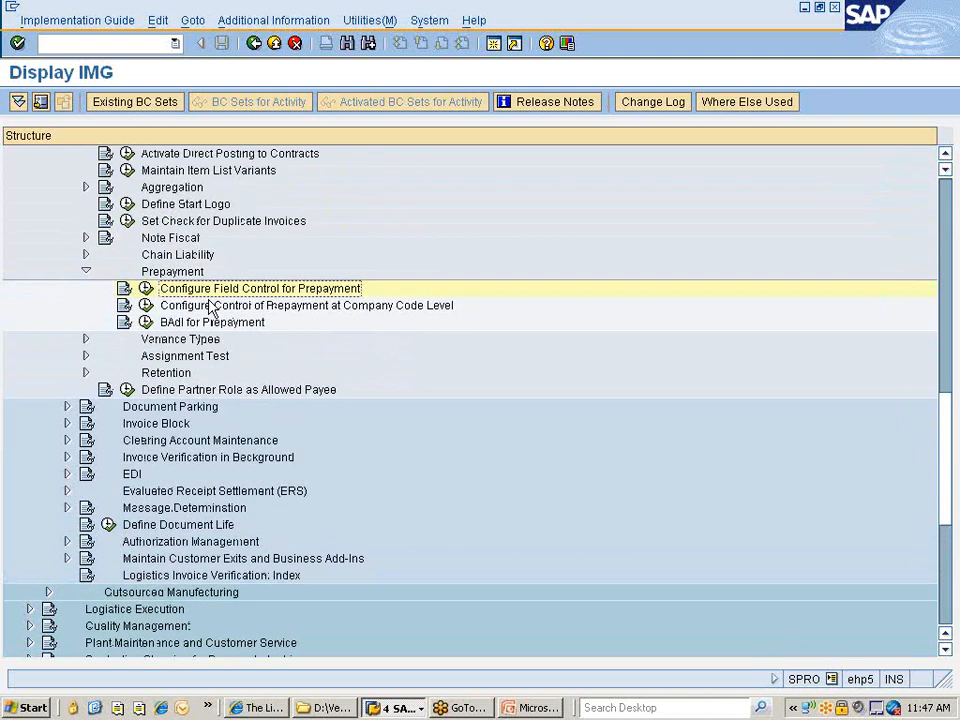
pyautogui.scroll(4, 200, 300)
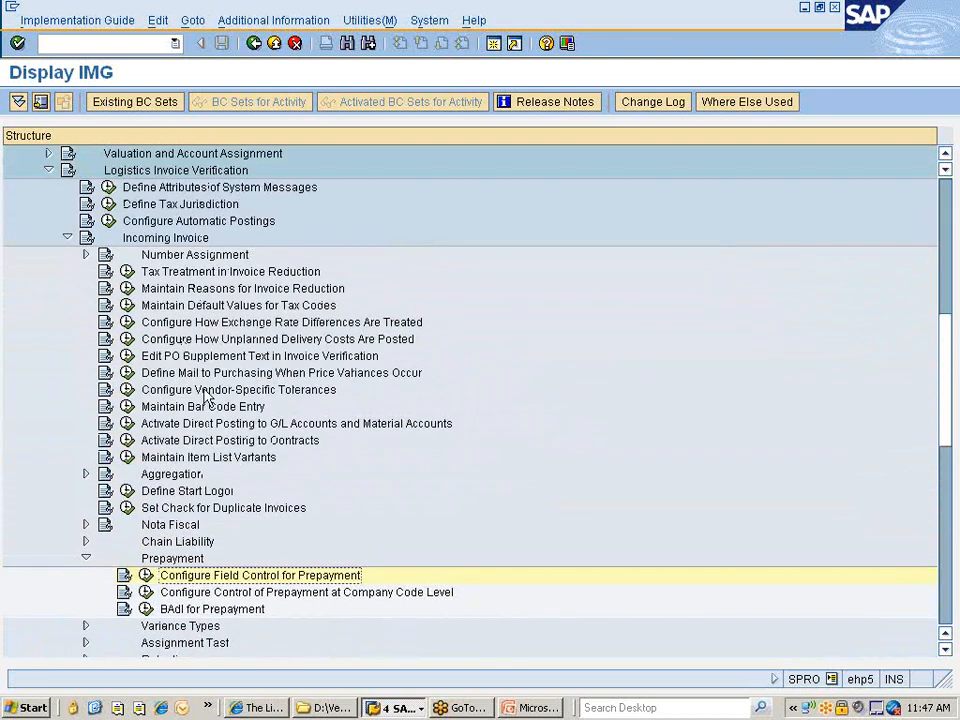
pyautogui.scroll(-1, 210, 380)
pyautogui.click(146, 508)
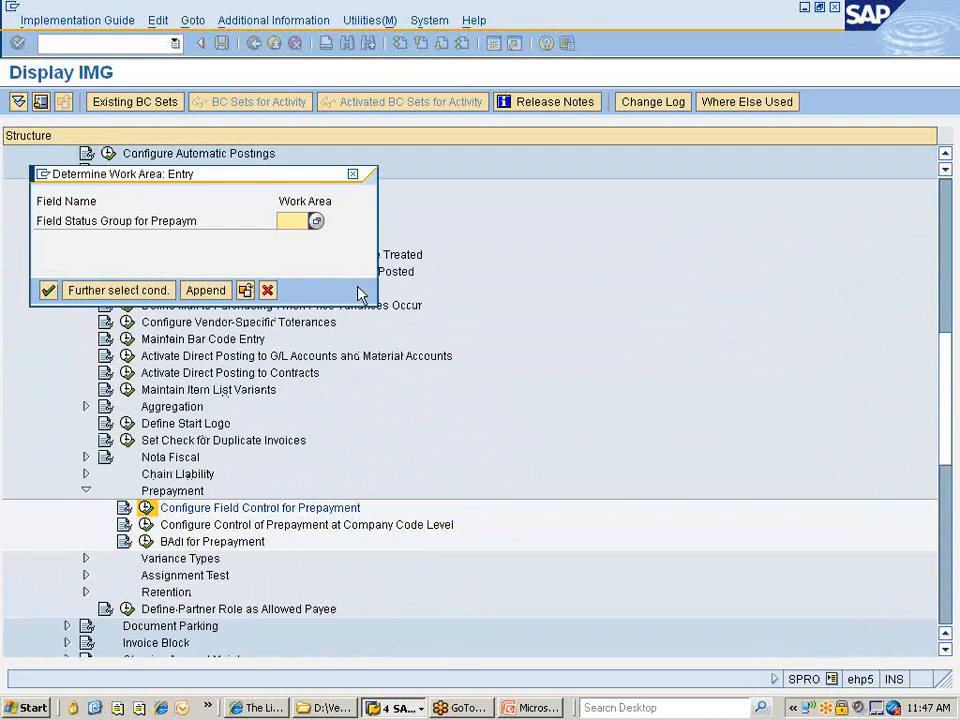
pyautogui.write('7777')
pyautogui.press('Return')
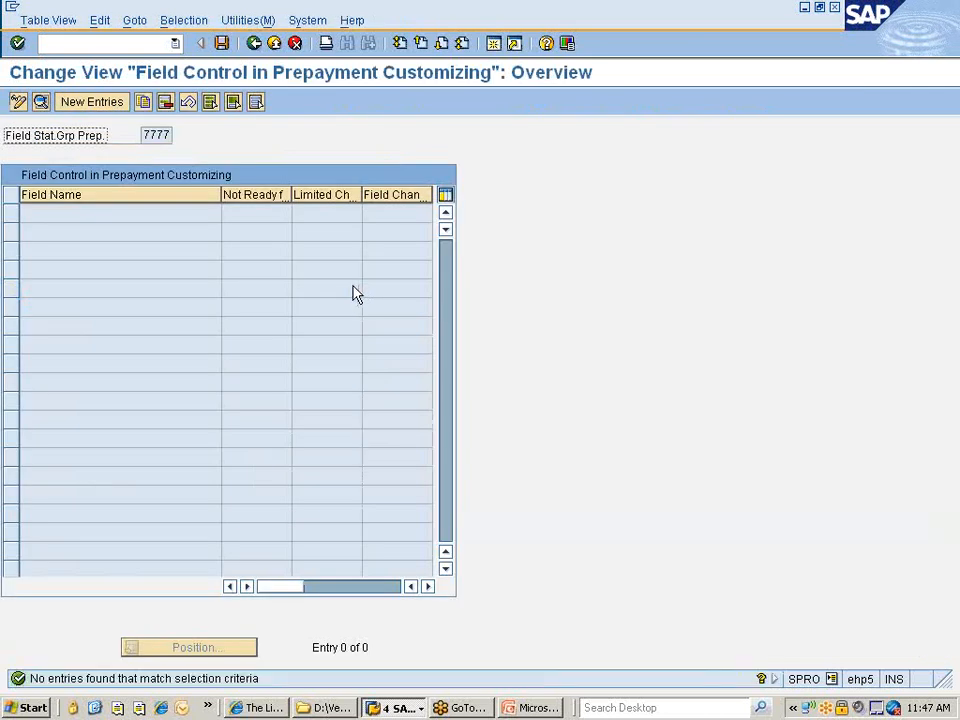
# Create a new field control entry for group 7777, browse the available field names and choose BELNR (Accounting Document Number).
pyautogui.click(93, 104)
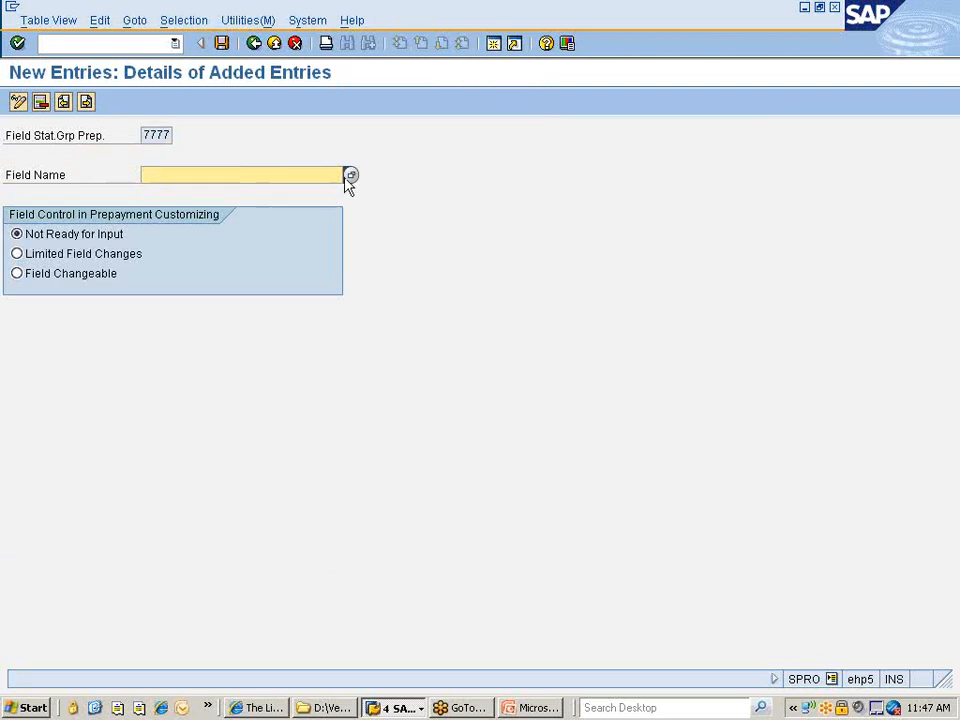
pyautogui.click(350, 176)
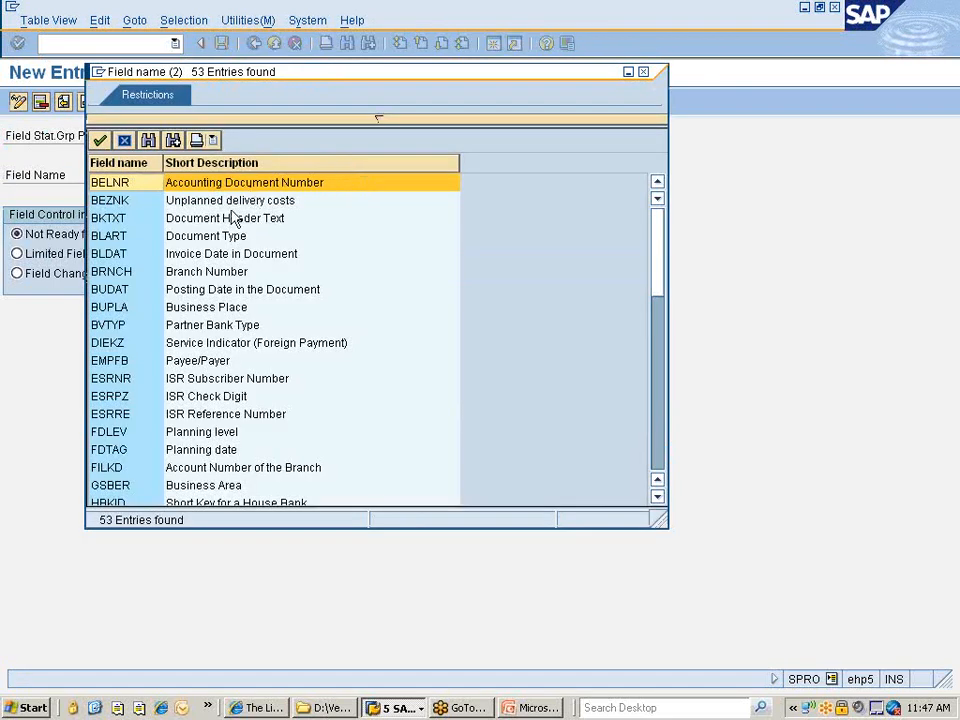
pyautogui.click(205, 256)
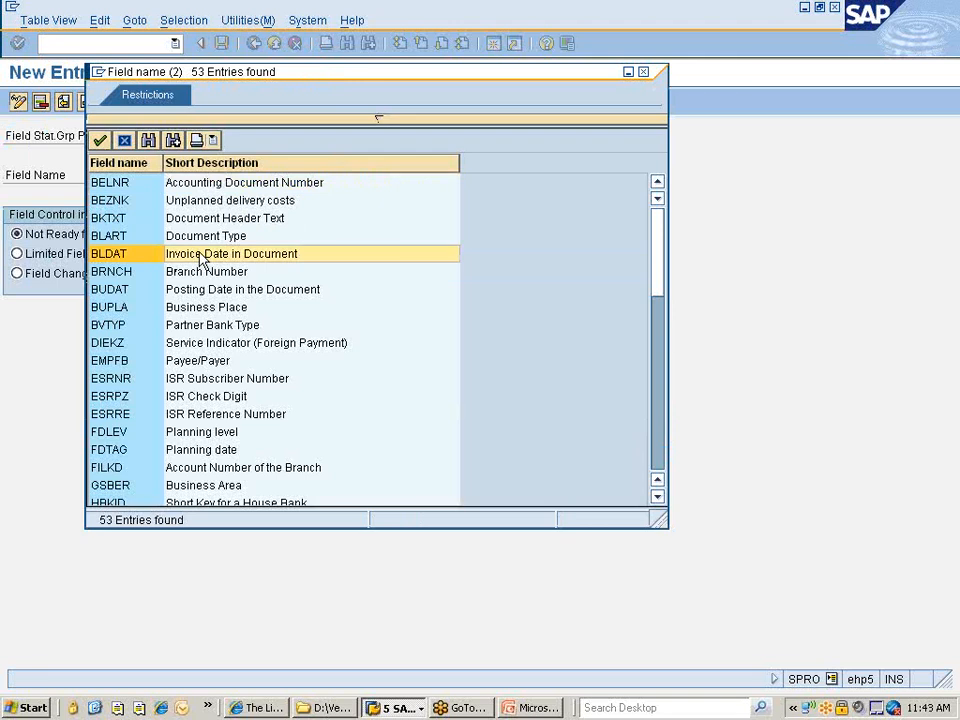
pyautogui.click(176, 362)
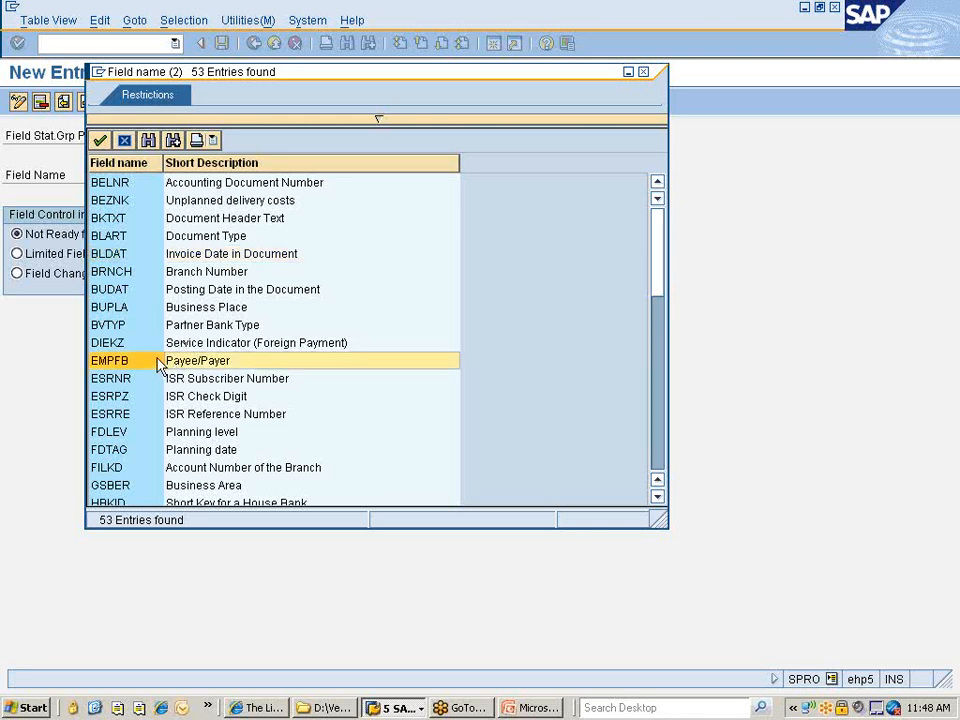
pyautogui.scroll(-2, 158, 366)
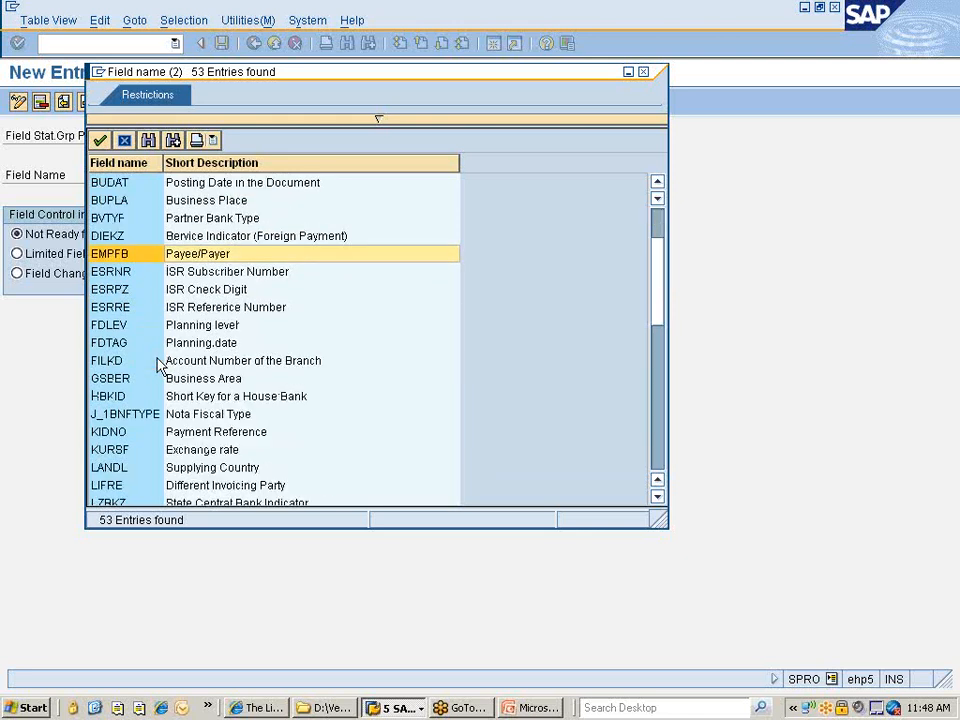
pyautogui.scroll(-5, 158, 366)
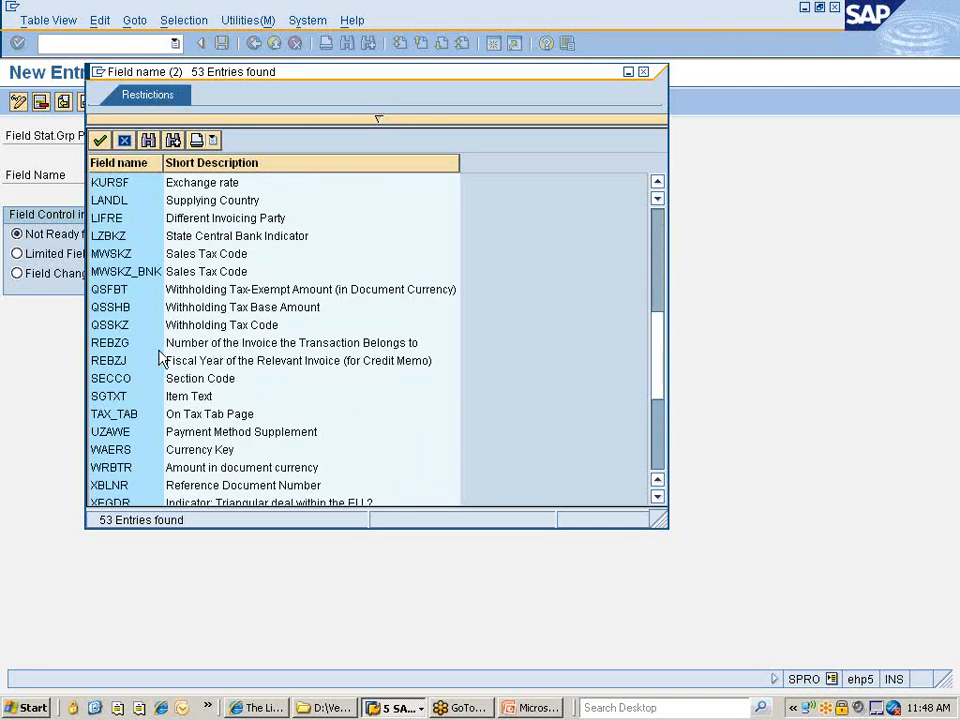
pyautogui.scroll(-2, 158, 366)
pyautogui.scroll(-3, 160, 360)
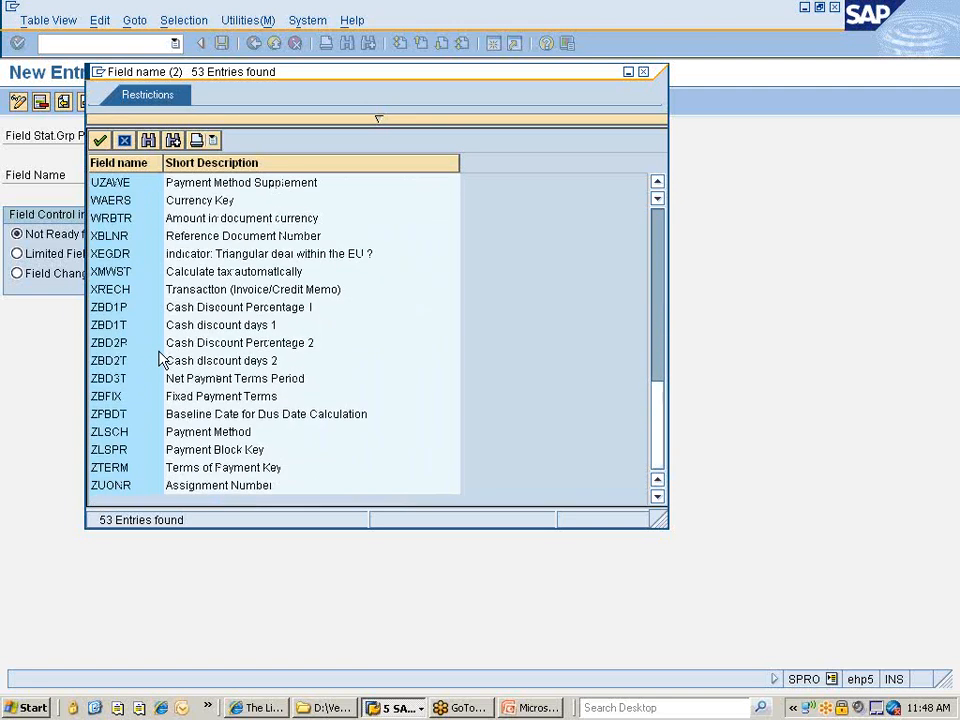
pyautogui.click(118, 431)
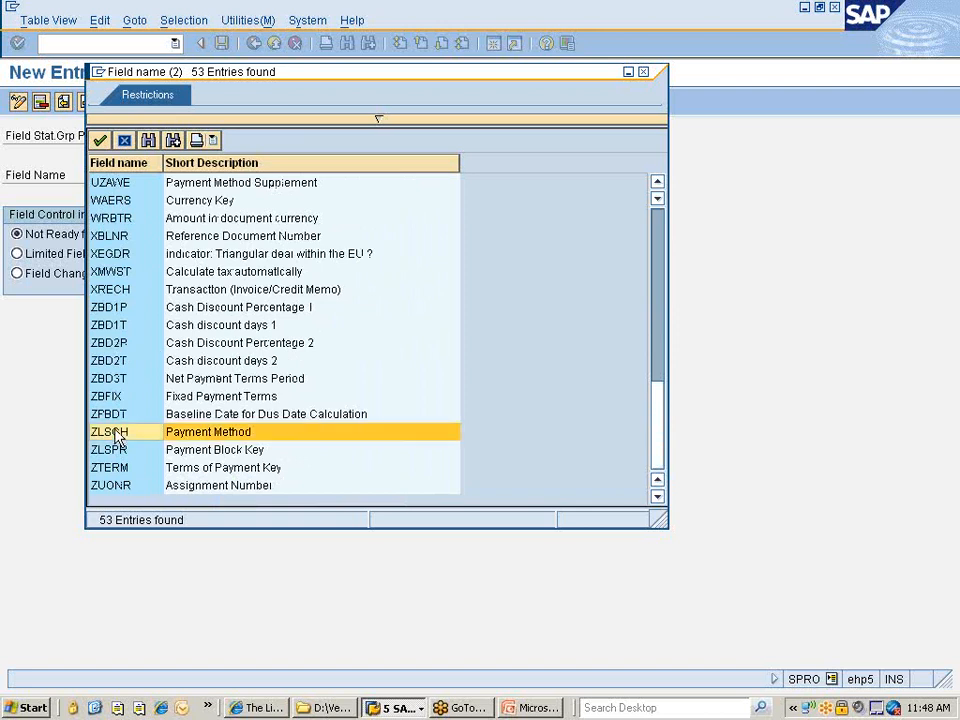
pyautogui.scroll(4, 195, 350)
pyautogui.scroll(8, 195, 350)
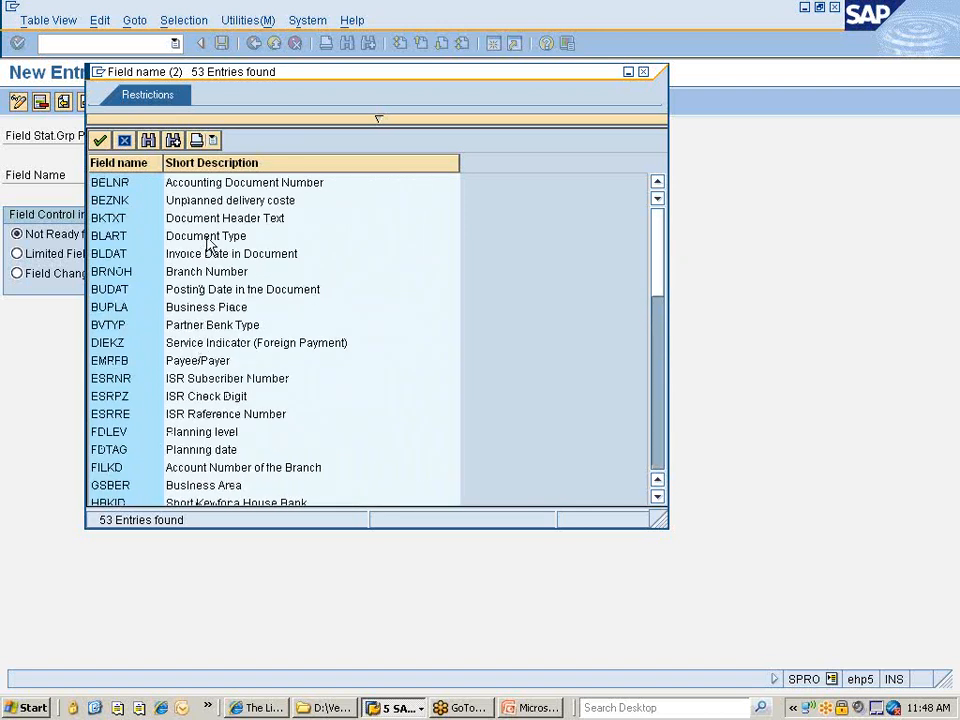
pyautogui.doubleClick(129, 185)
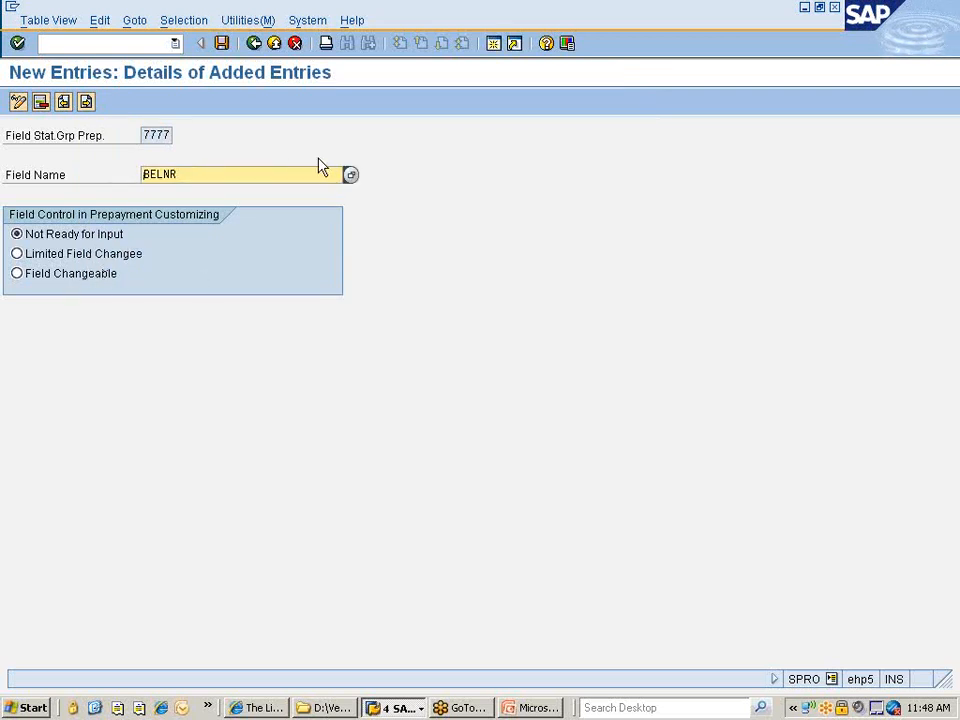
# Save the BELNR field control entry in the "Nissan changes" customizing request and return to the implementation guide.
pyautogui.click(224, 46)
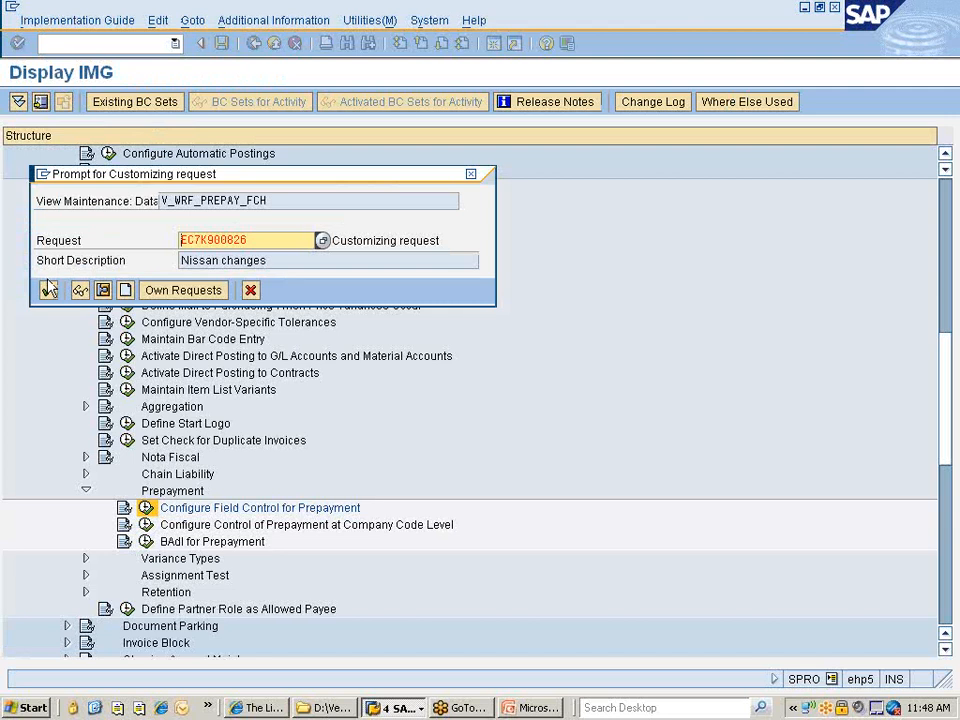
pyautogui.click(50, 290)
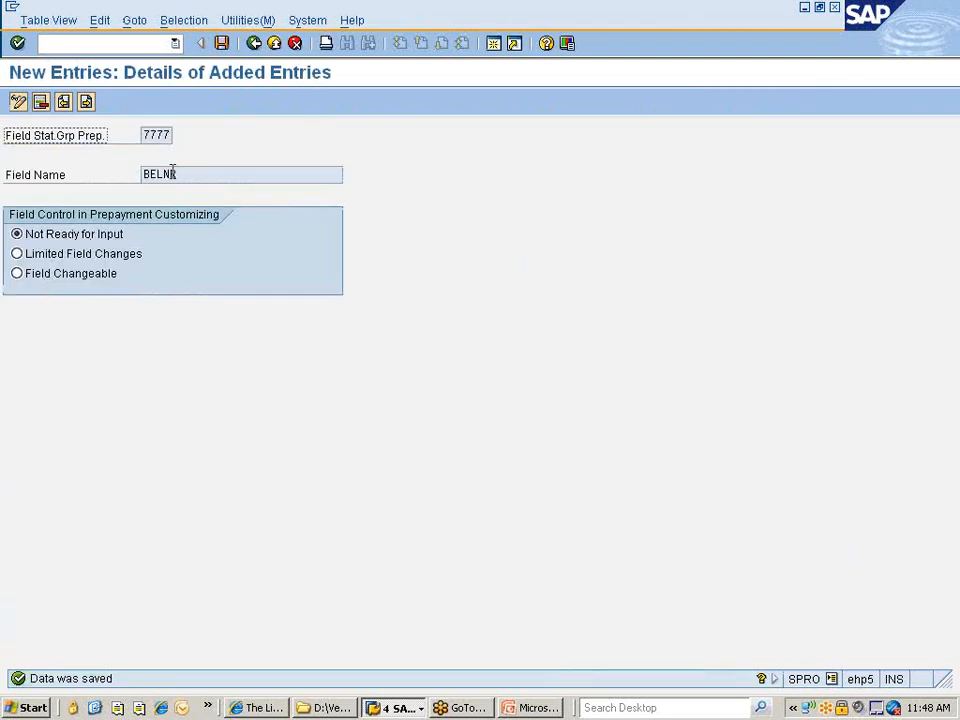
pyautogui.click(258, 44)
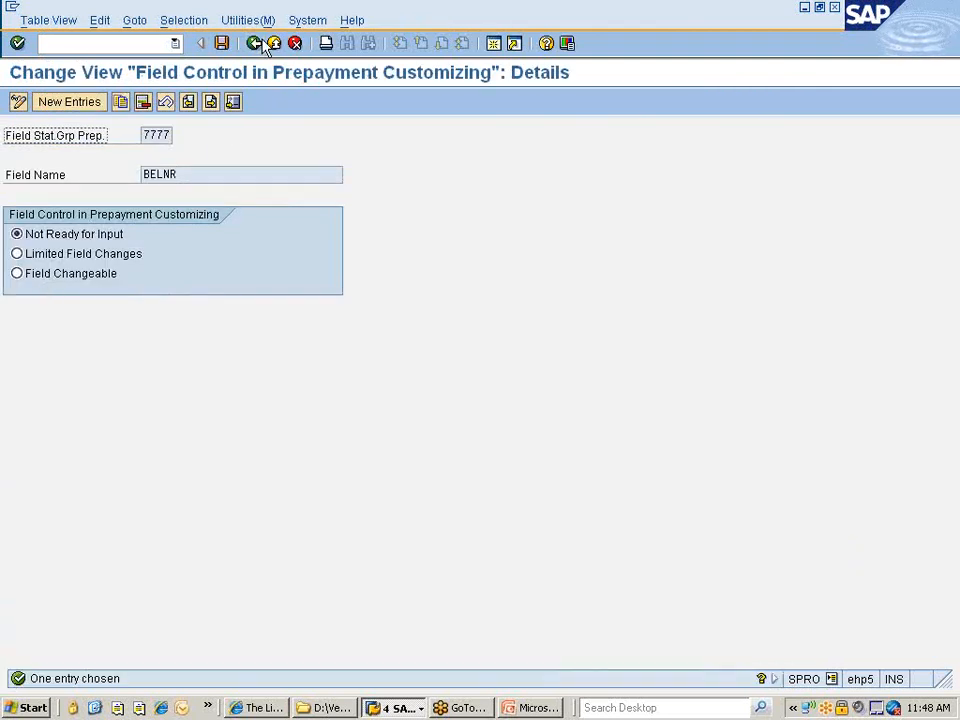
pyautogui.click(258, 44)
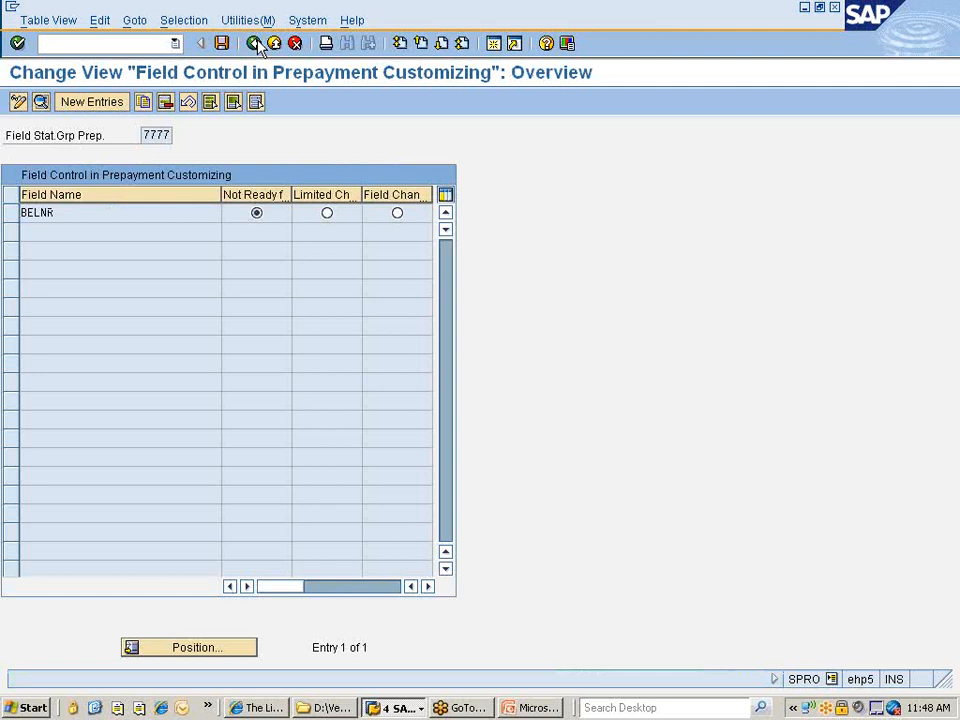
pyautogui.click(256, 44)
# Check the Prepayment Control at Company Code Level overview in display mode and leave it.
pyautogui.scroll(-1, 220, 465)
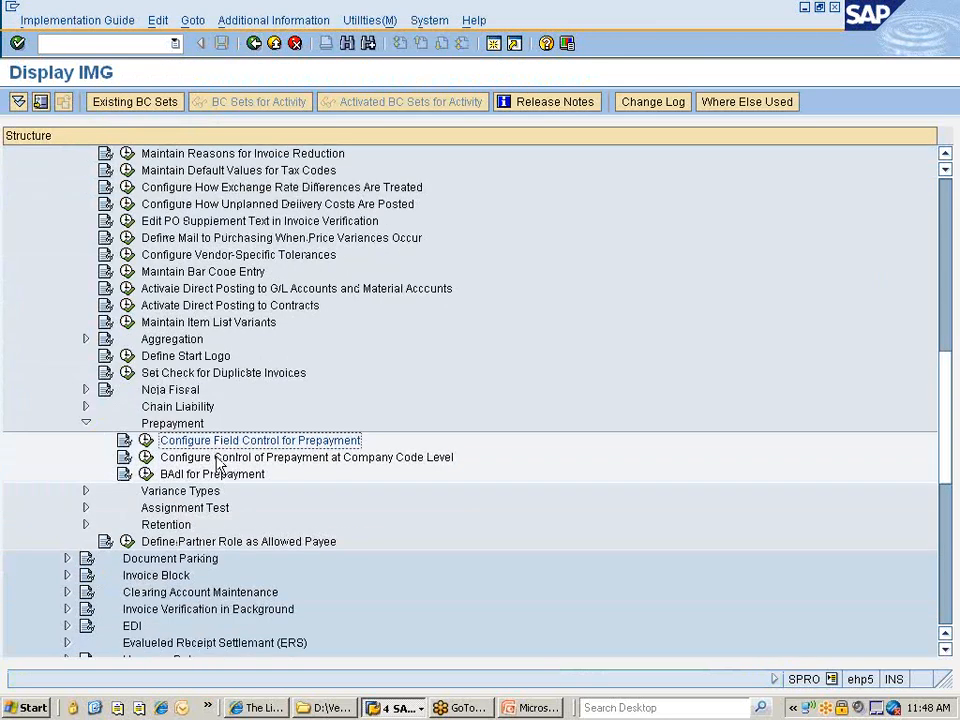
pyautogui.click(146, 457)
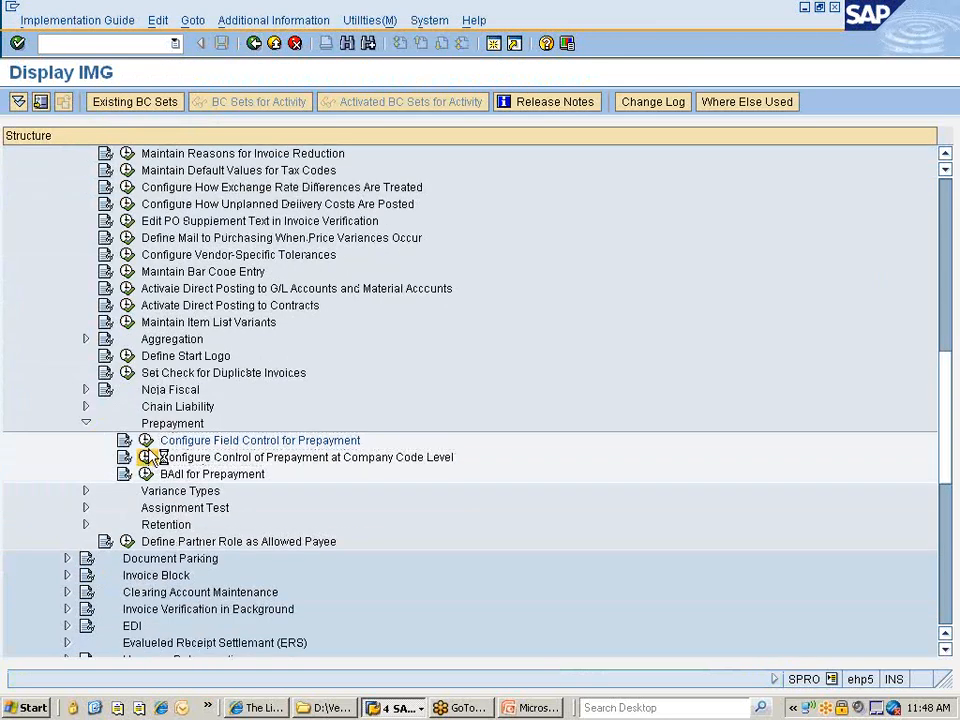
pyautogui.click(147, 457)
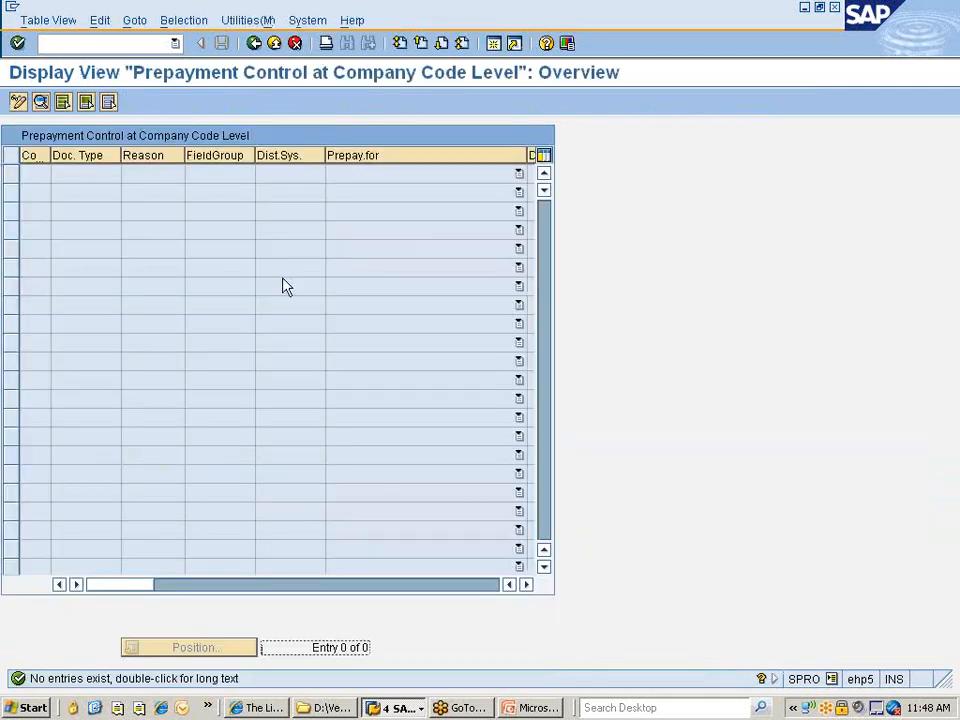
pyautogui.click(256, 45)
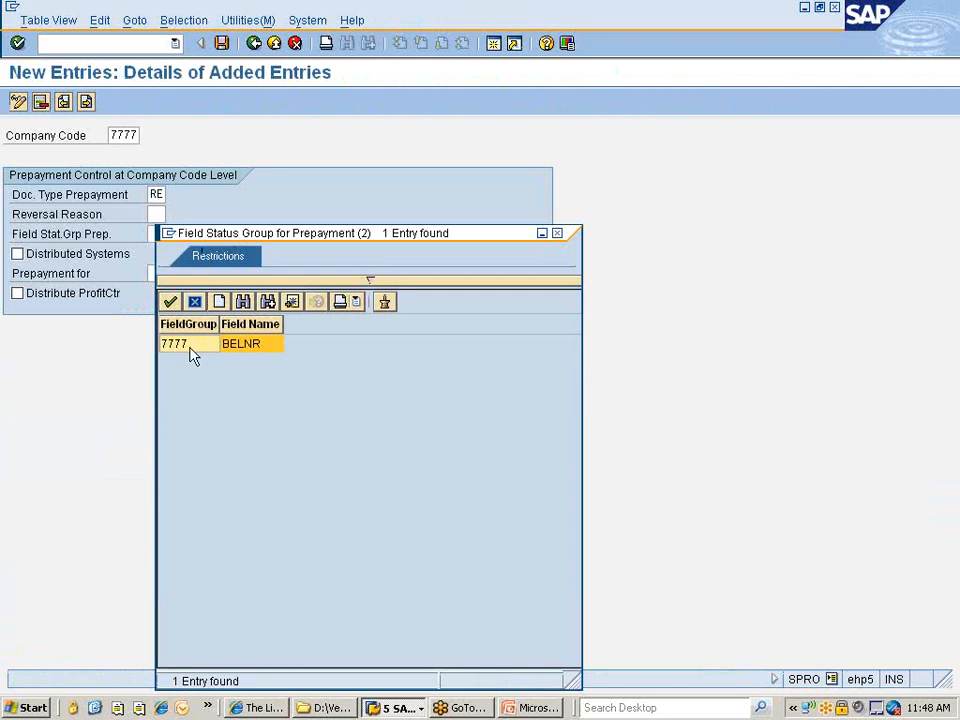
# Assign prepayment field status group 7777 and allow prepayment for Held, Saved, and Fully Saved Documents in company code 7777.
pyautogui.doubleClick(190, 346)
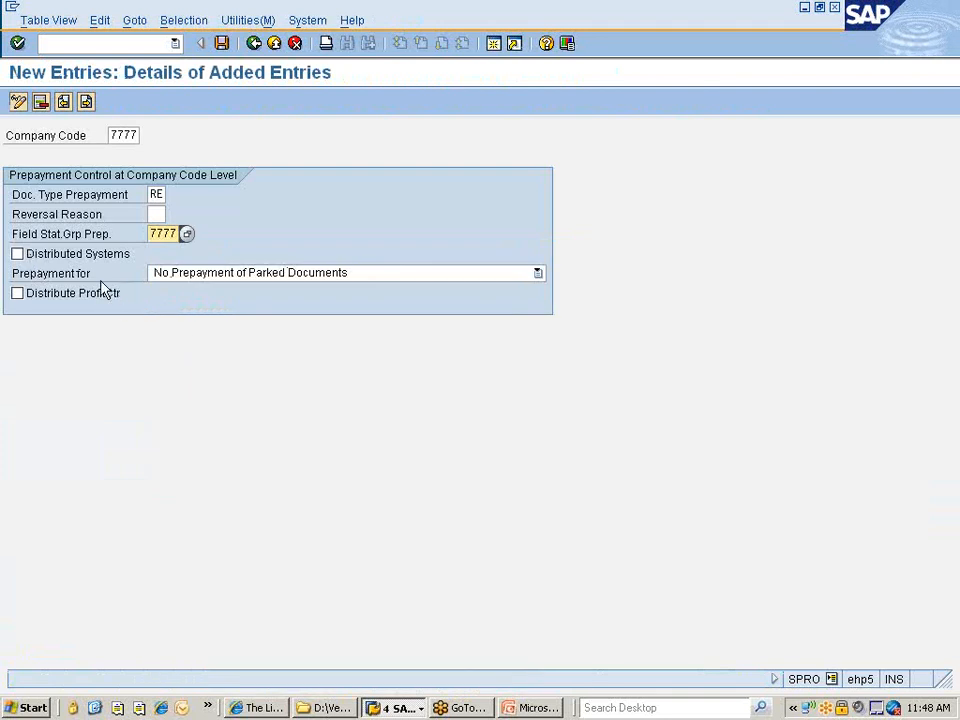
pyautogui.click(242, 275)
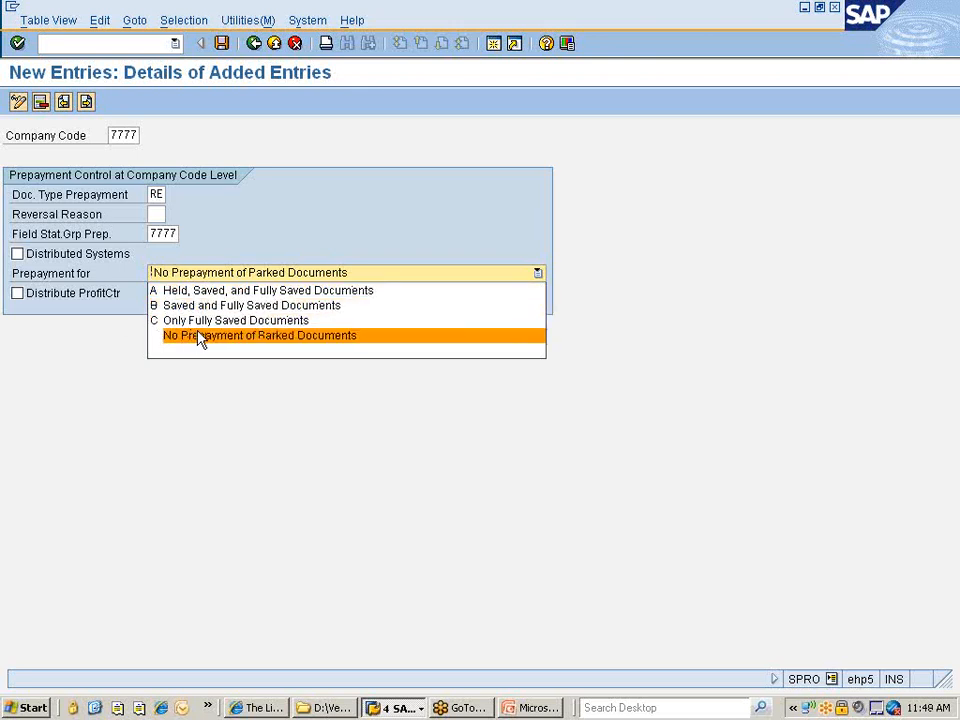
pyautogui.click(231, 290)
# Save the company code 7777 prepayment control entry under the proposed customizing request and return to the implementation guide.
pyautogui.click(221, 43)
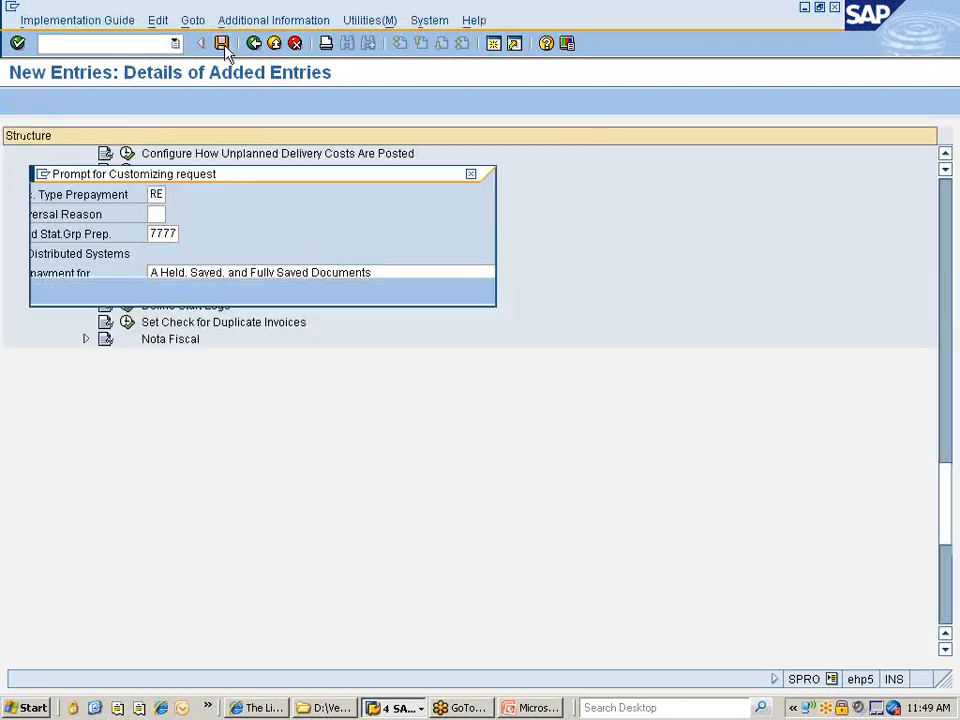
pyautogui.click(48, 291)
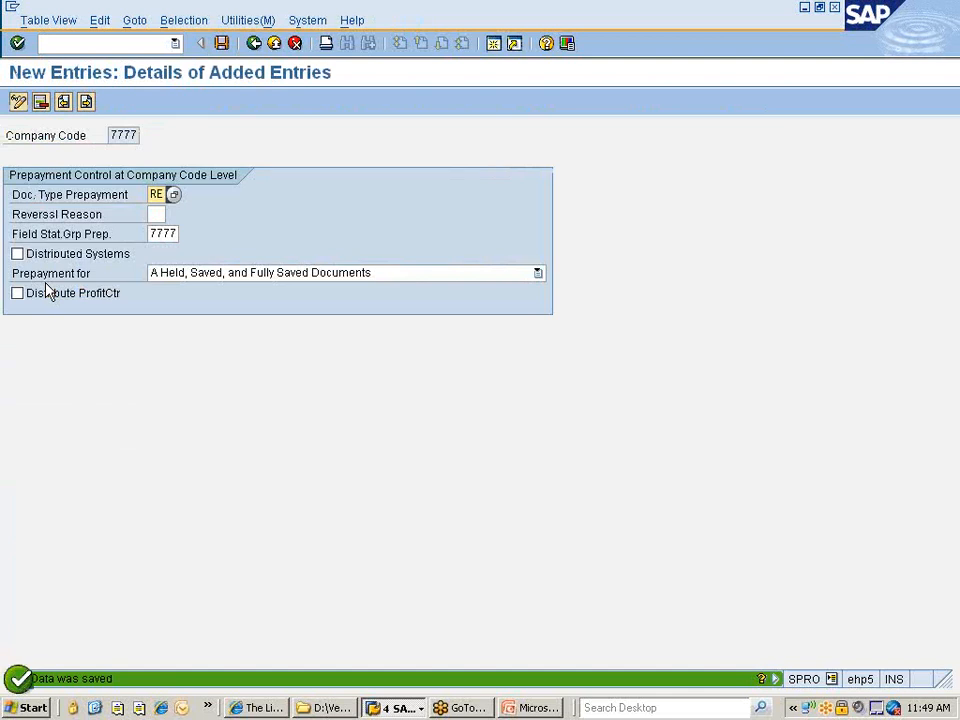
pyautogui.click(262, 47)
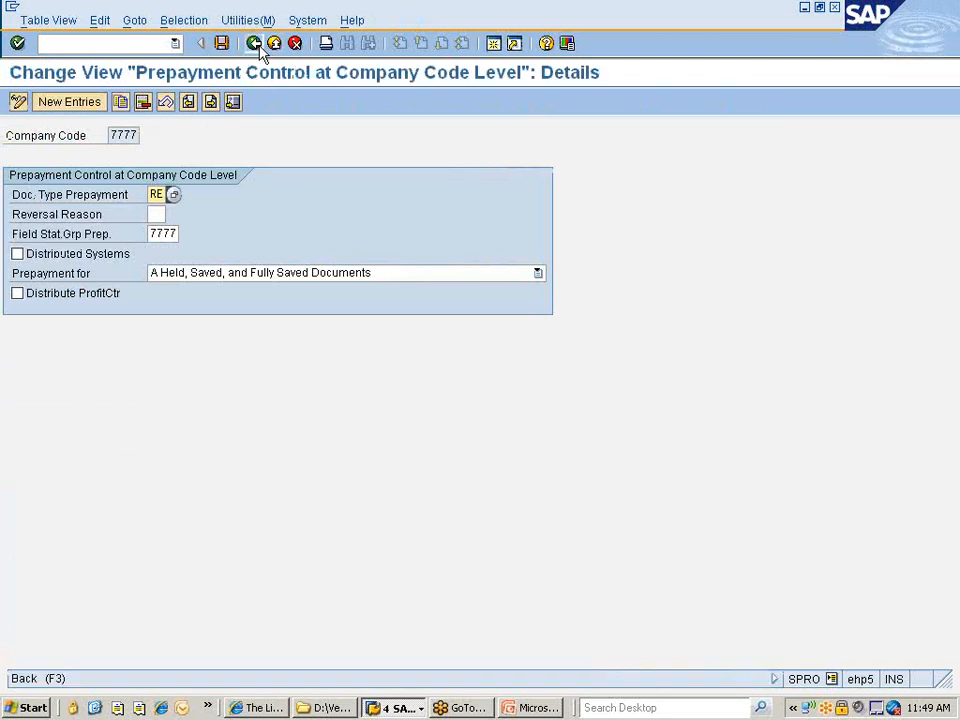
pyautogui.click(262, 47)
pyautogui.click(258, 45)
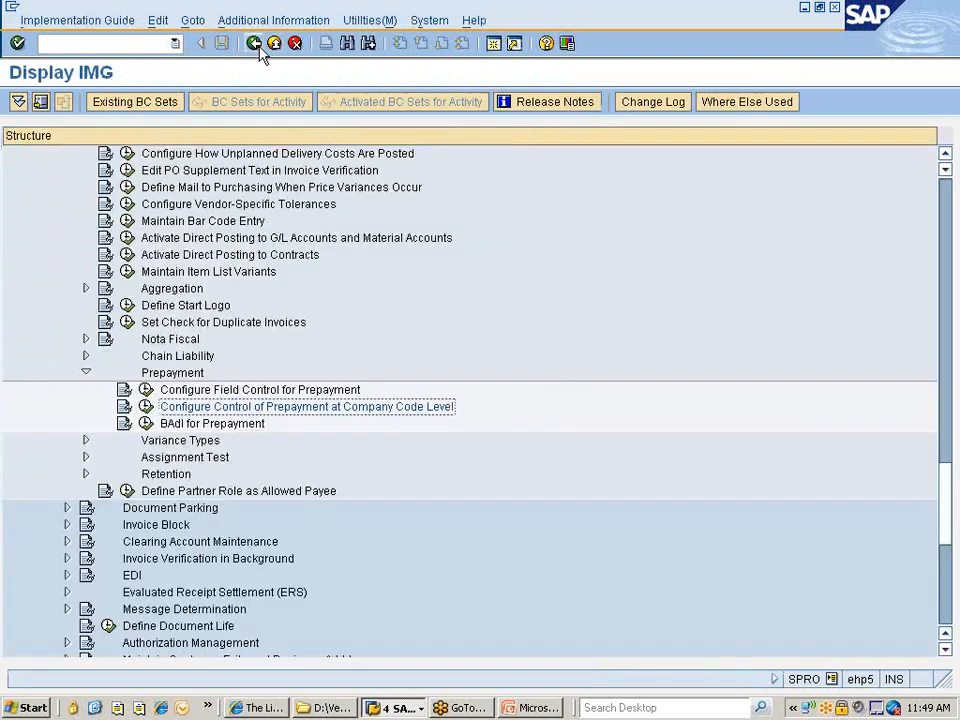
# Collapse the Prepayment and Incoming Invoice nodes under Logistics Invoice Verification.
pyautogui.click(88, 372)
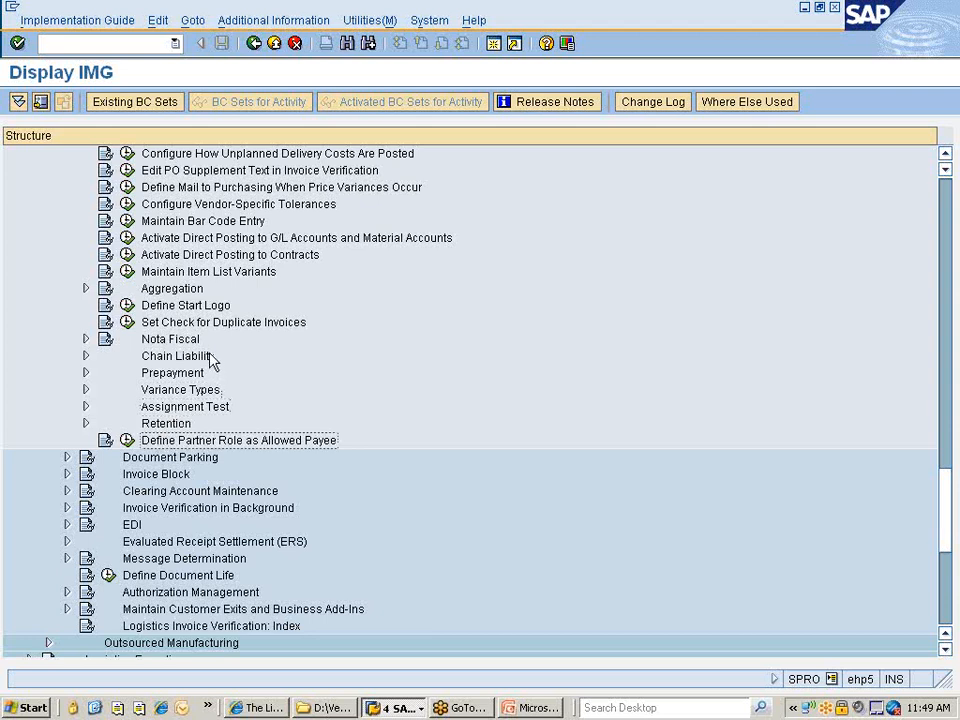
pyautogui.scroll(3, 185, 355)
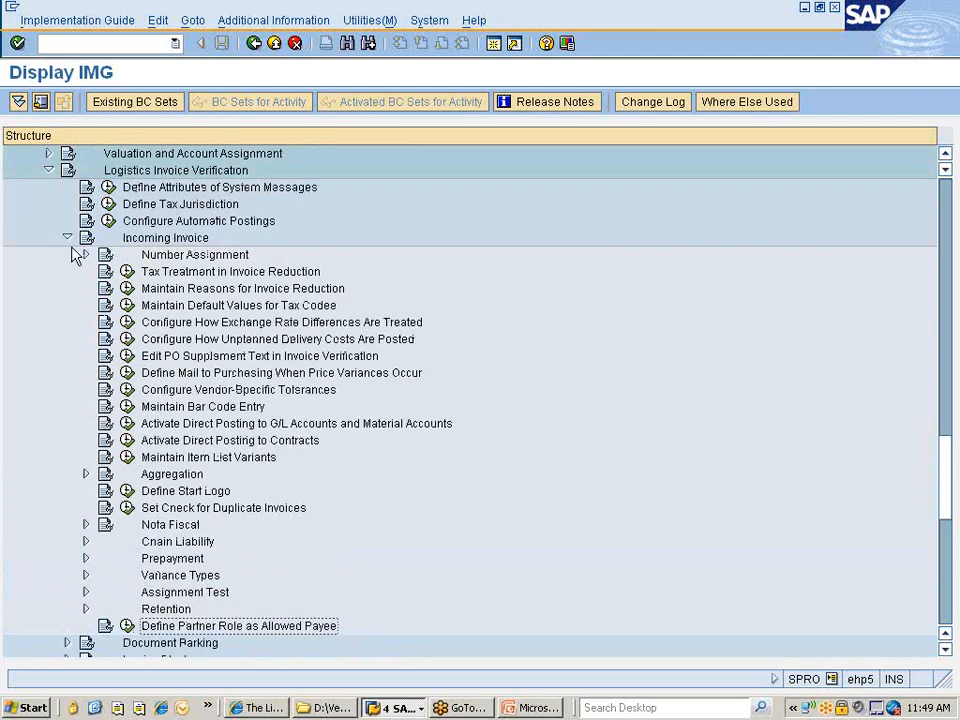
pyautogui.click(68, 238)
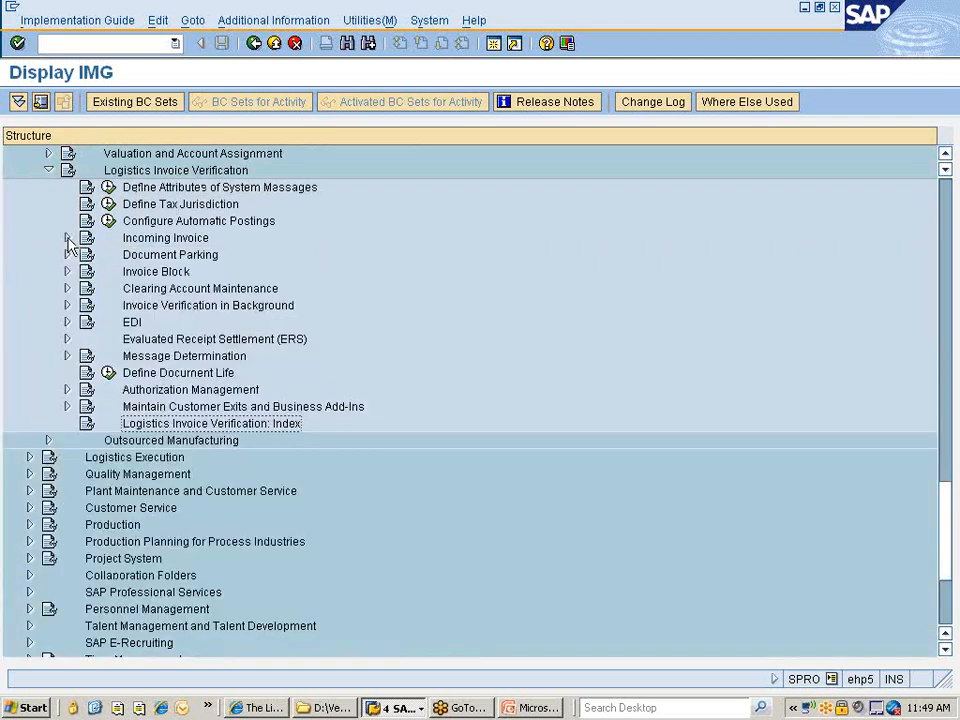
# Review the activities under Document Parking, then expand Invoice Block and look over its activities and the neighbouring nodes.
pyautogui.click(166, 258)
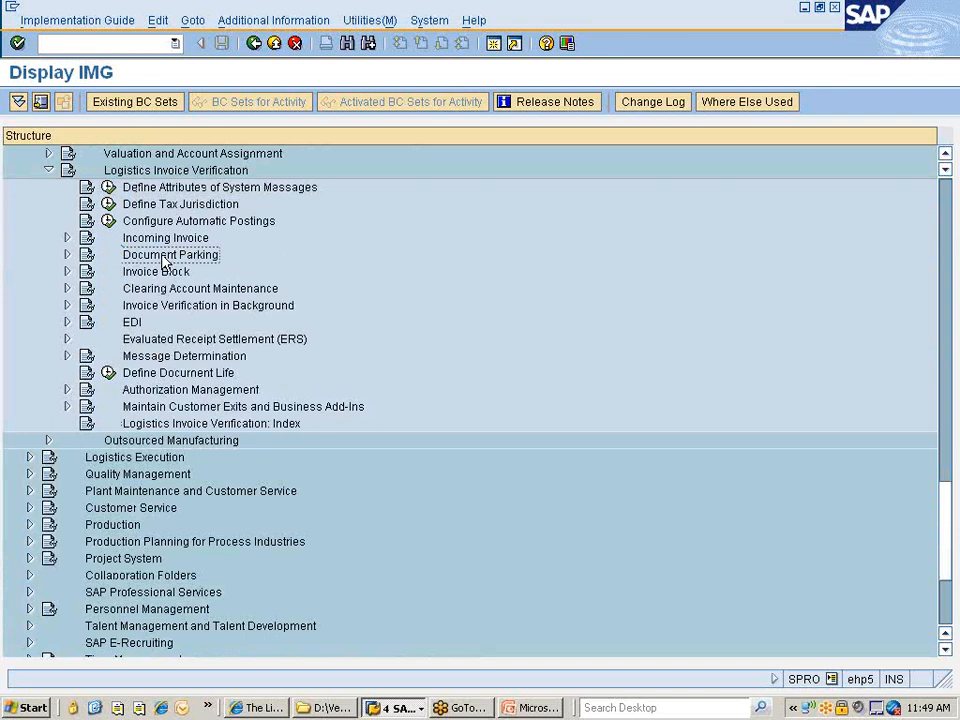
pyautogui.click(68, 256)
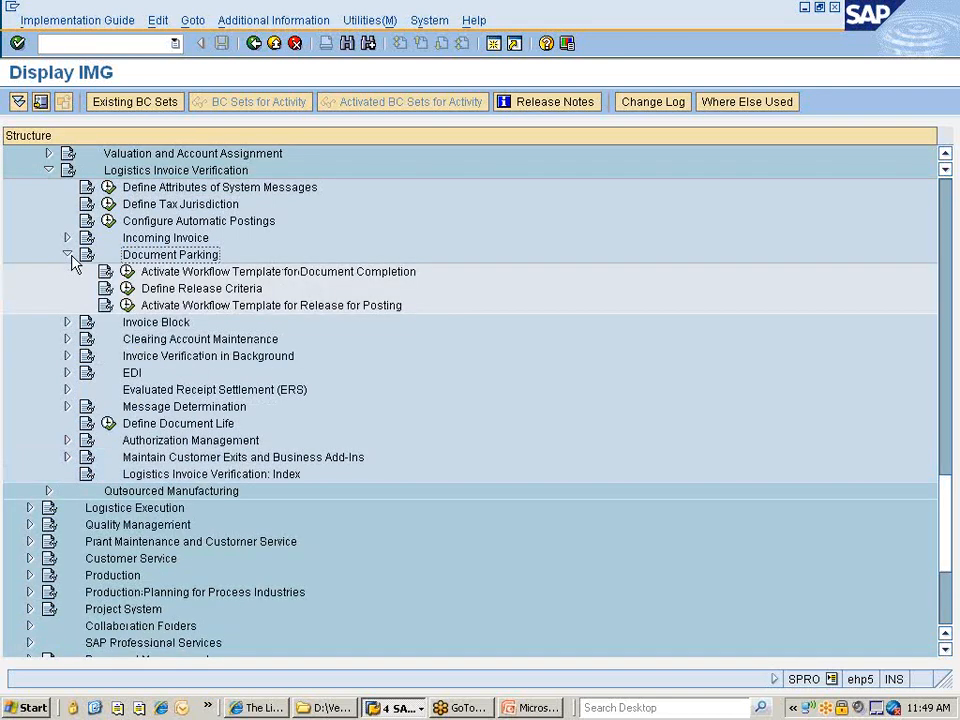
pyautogui.click(68, 255)
pyautogui.click(67, 272)
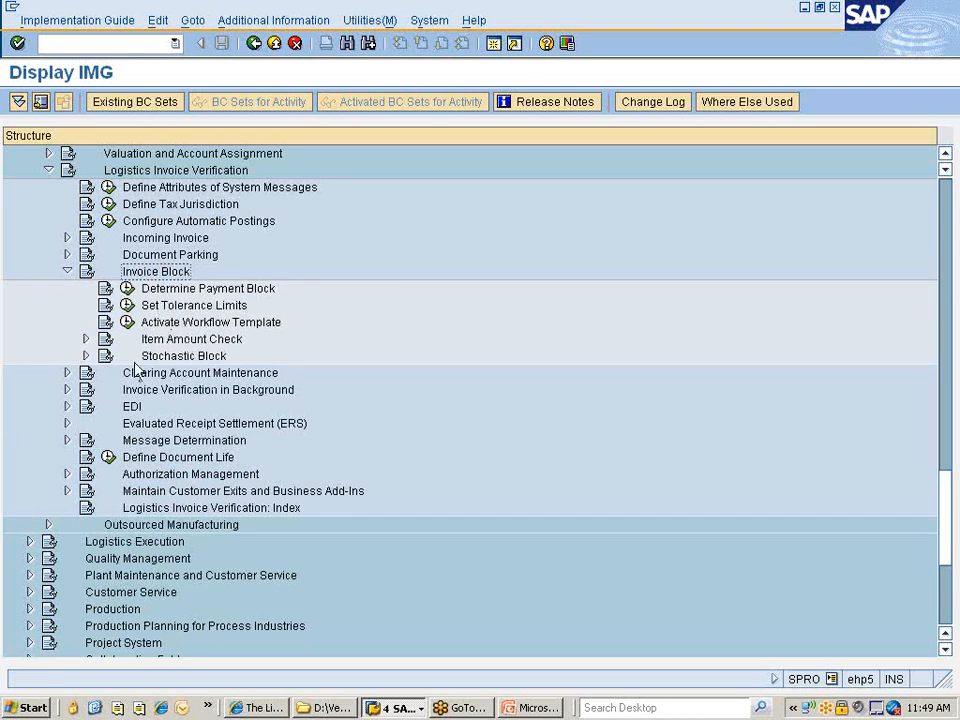
pyautogui.click(210, 393)
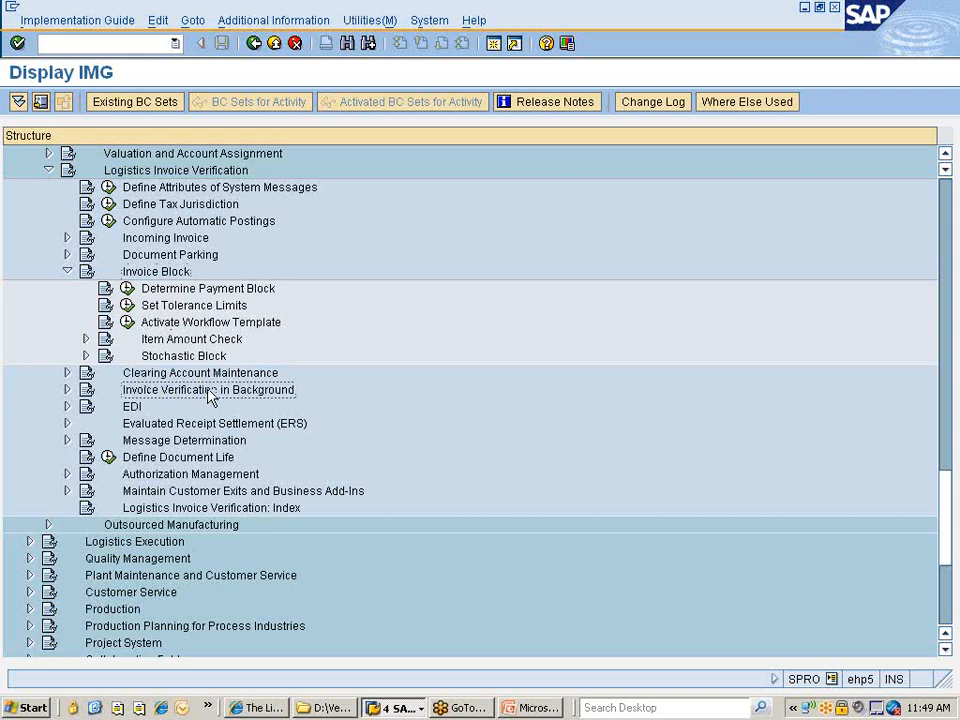
pyautogui.click(155, 428)
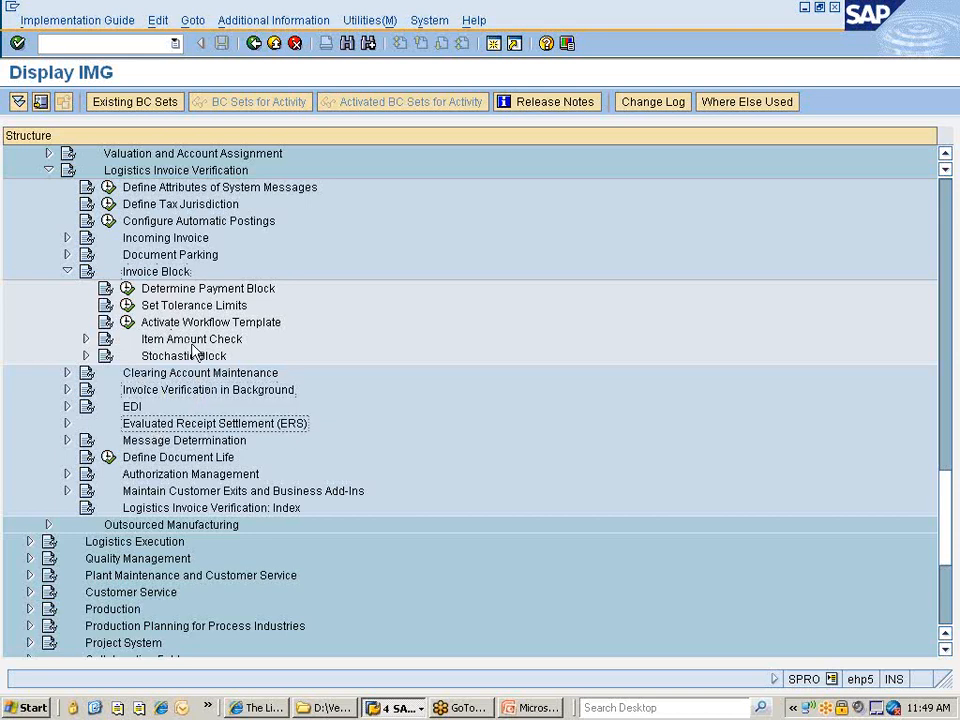
# Switch to PowerPoint, read through the MM355_03.ppt notes from invoice blocking tolerances to the chapter review, and close the presentation.
pyautogui.click(536, 707)
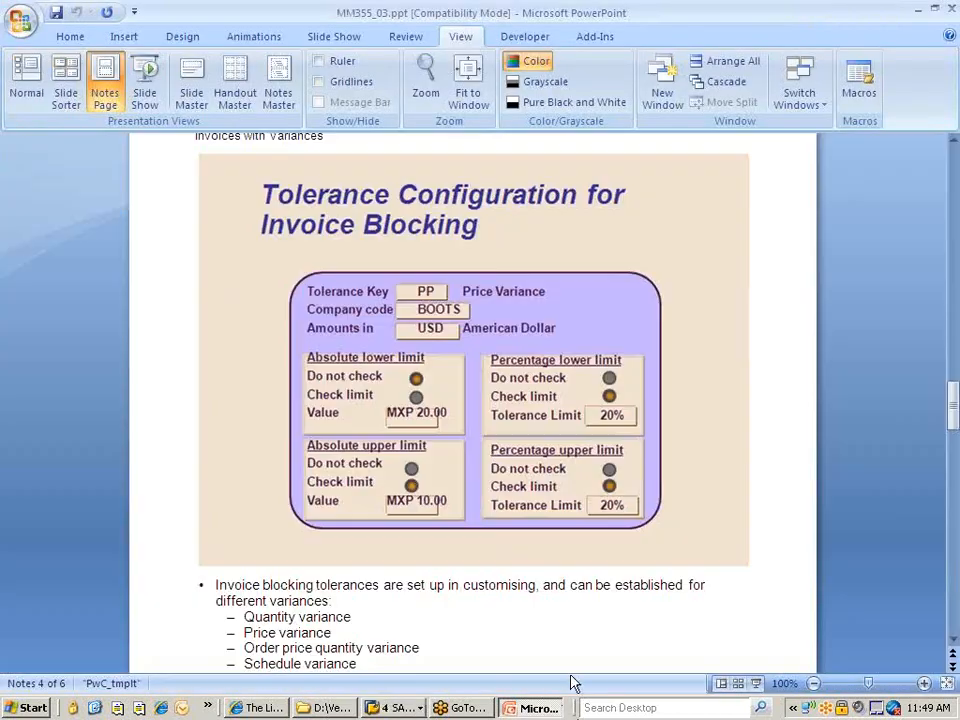
pyautogui.scroll(-5, 499, 422)
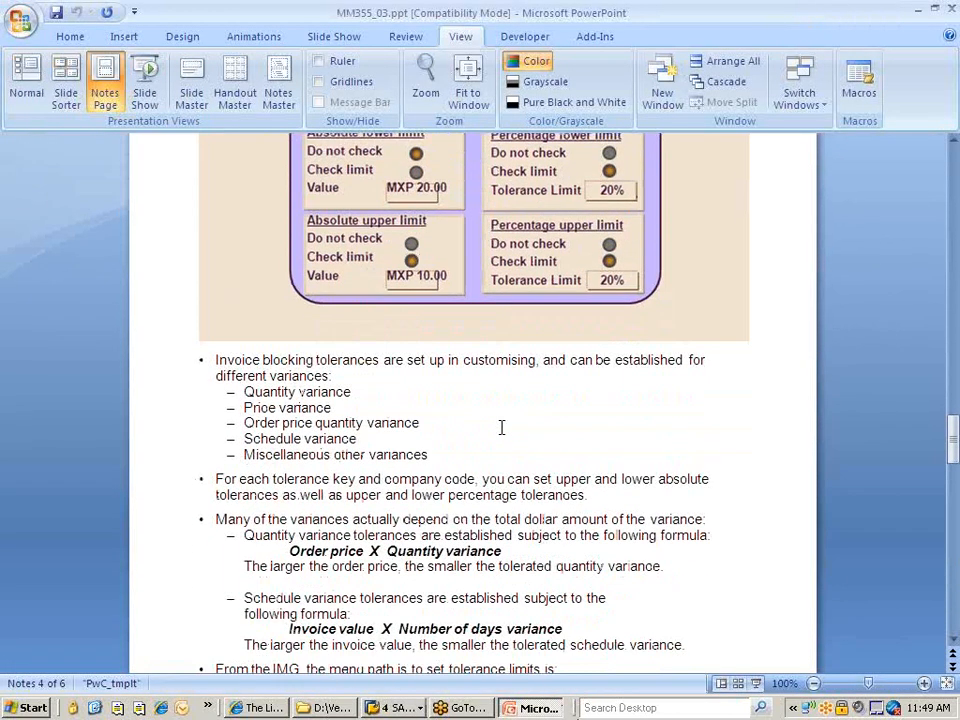
pyautogui.scroll(-10, 502, 427)
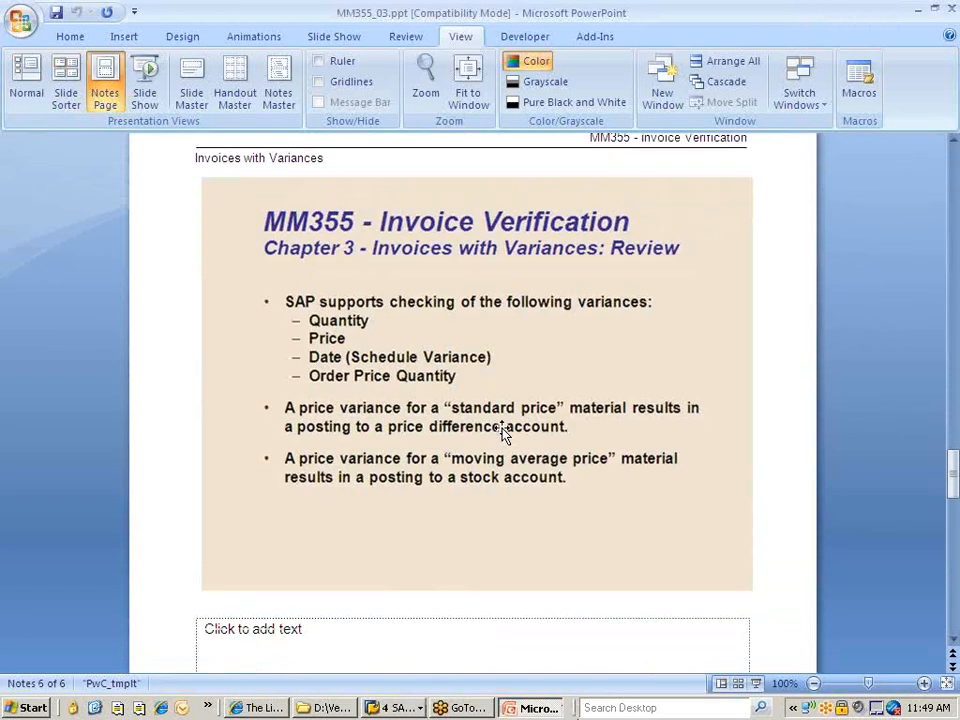
pyautogui.scroll(-5, 502, 430)
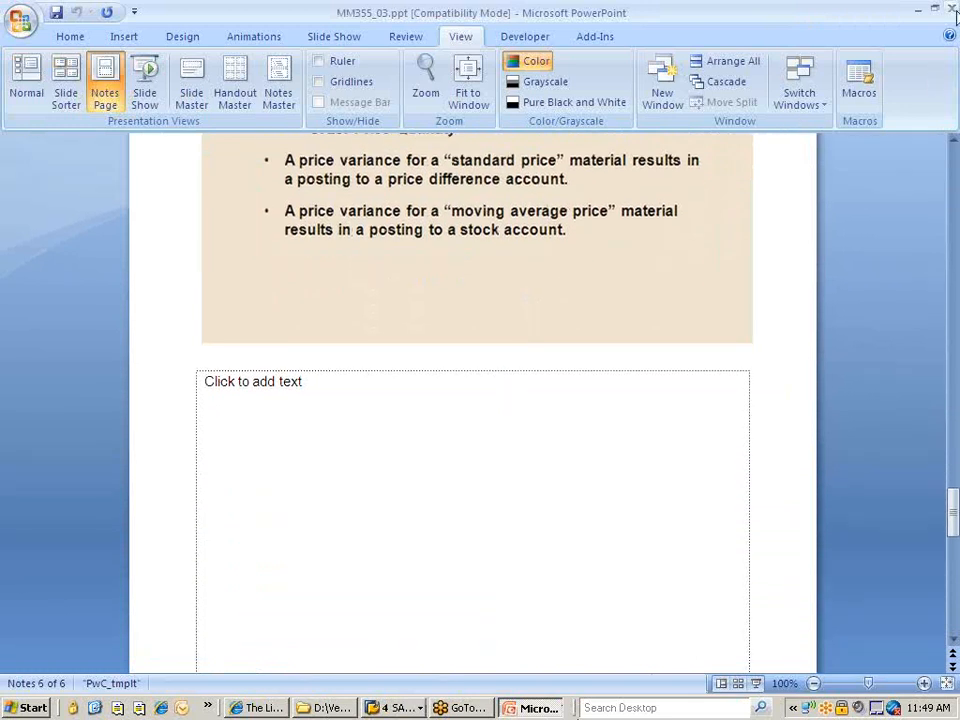
pyautogui.click(953, 7)
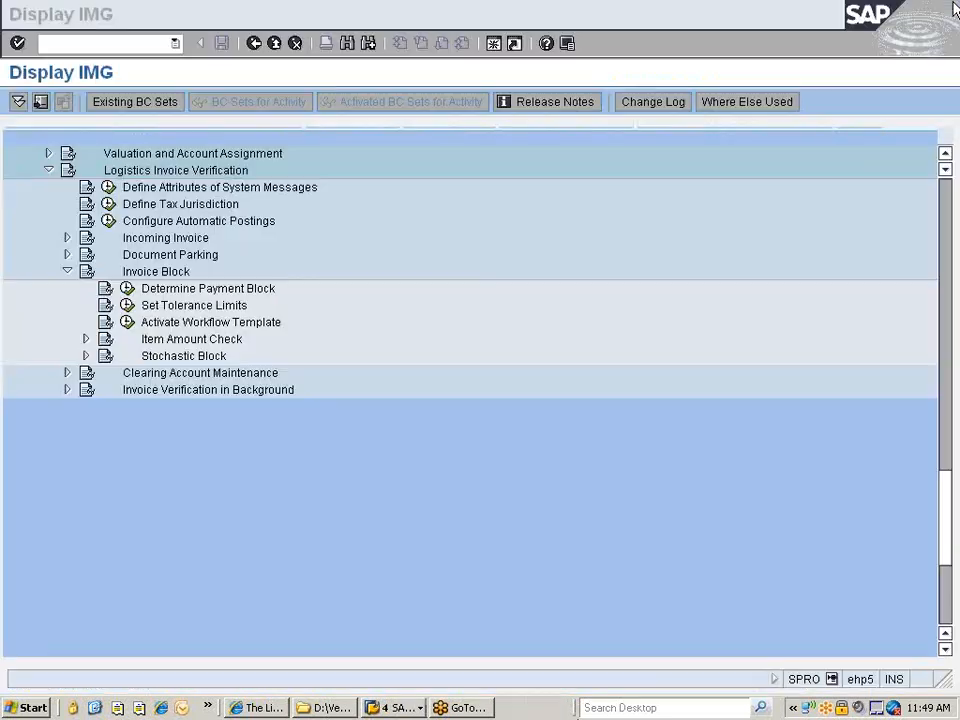